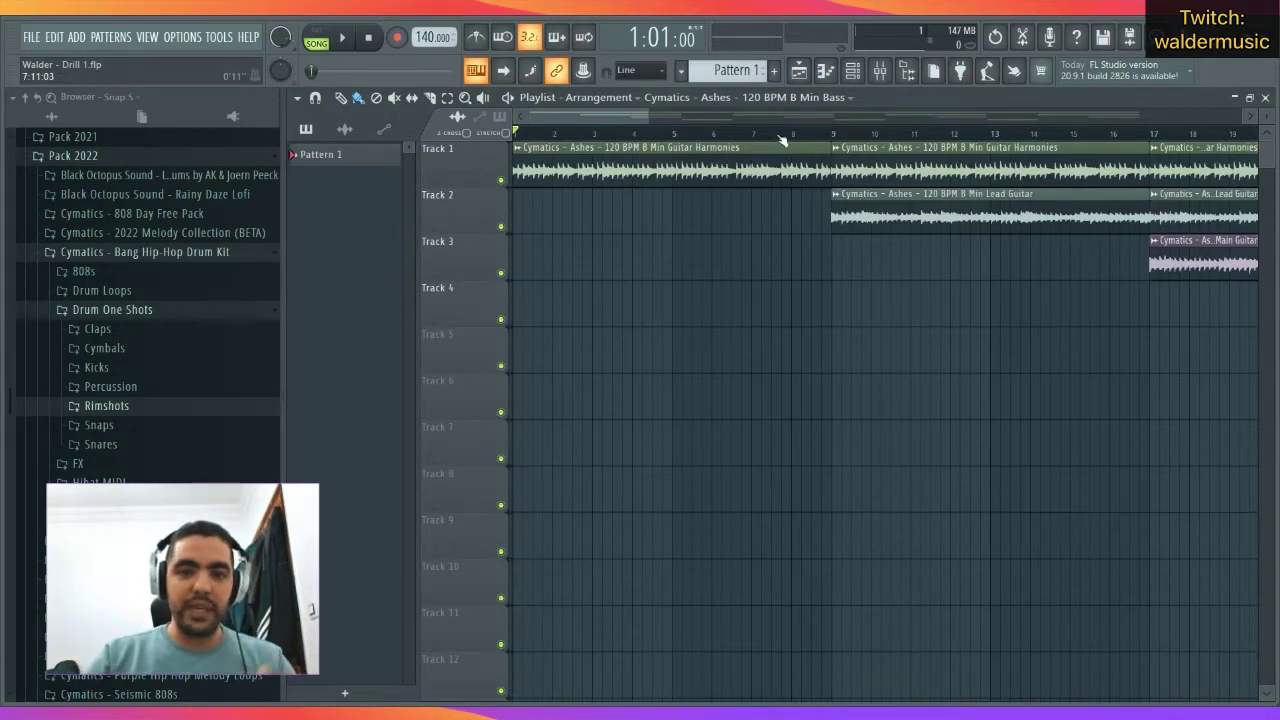
List the audio clips in the picker, select bars 17 to 25, and play Track 1 soloed.
scroll(783, 138, down, 8)
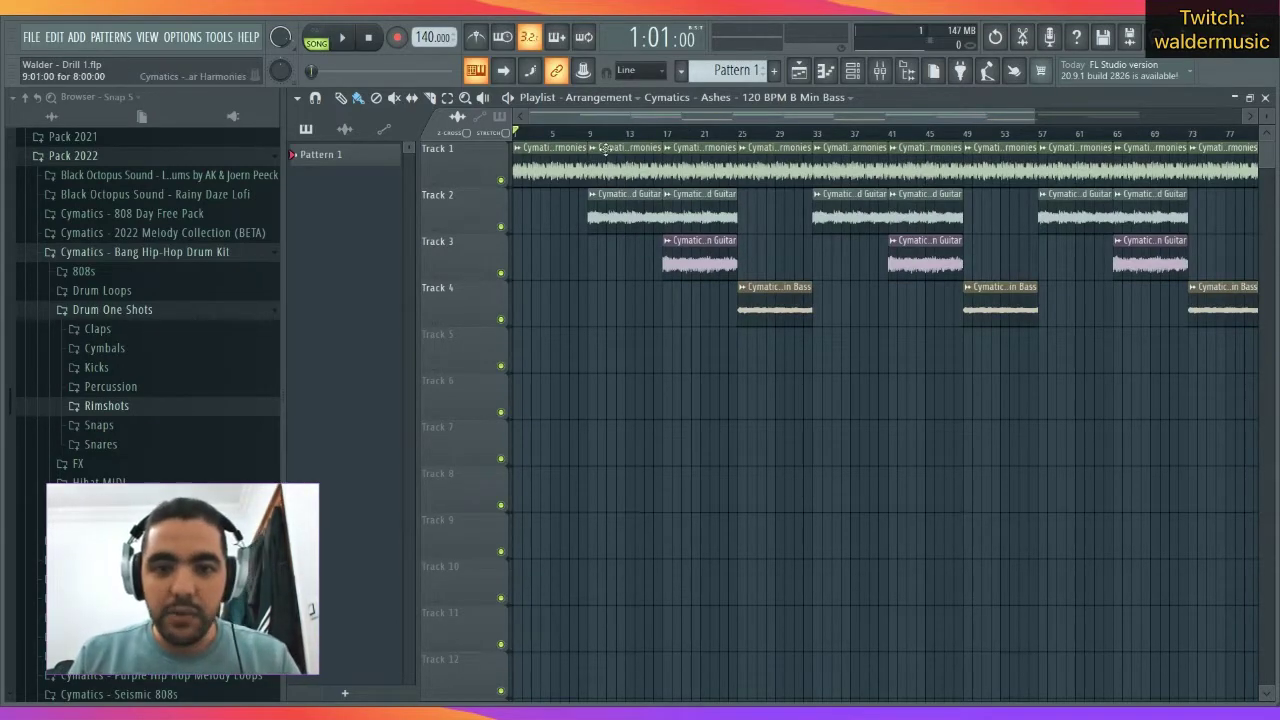
scroll(611, 139, down, 1)
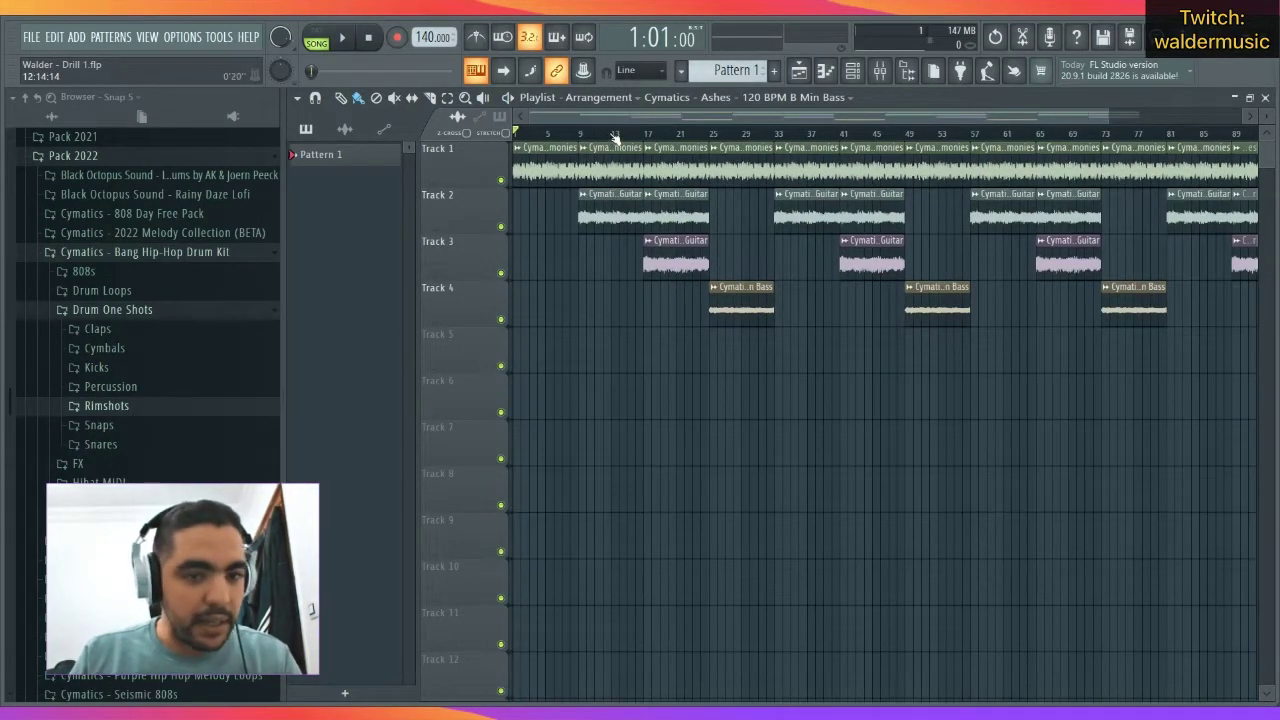
click(344, 128)
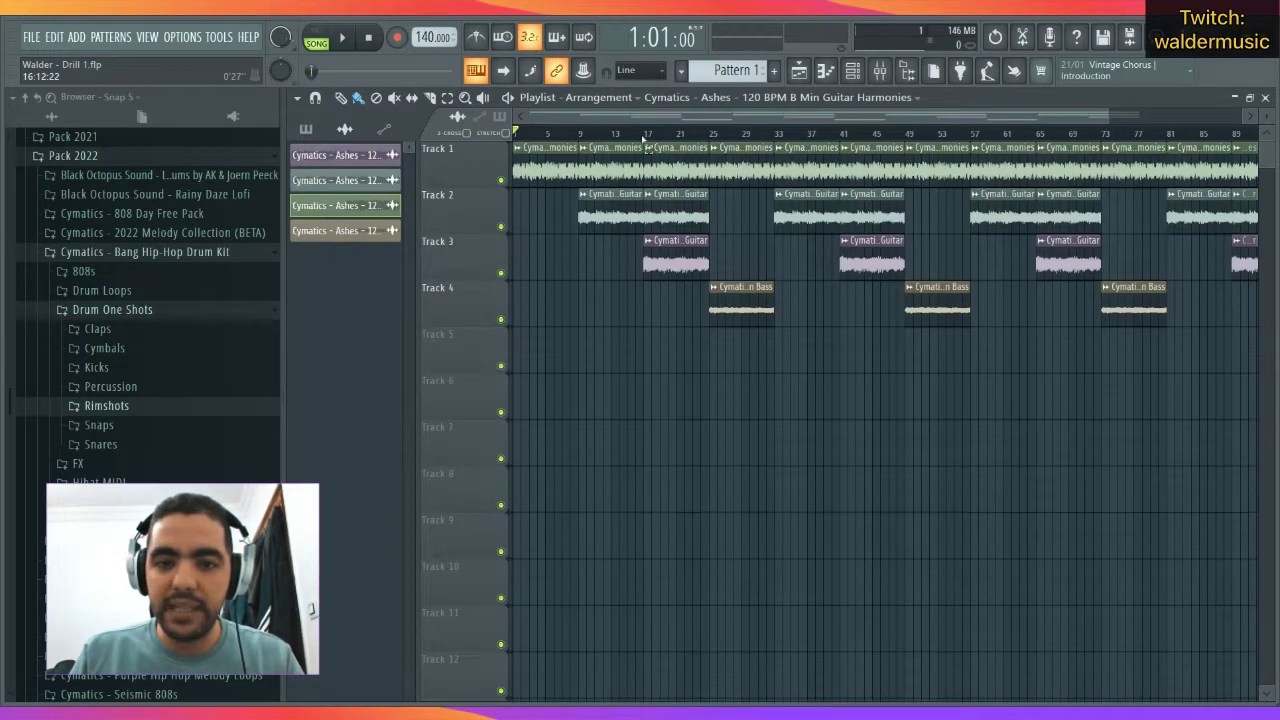
drag(646, 135, 709, 135)
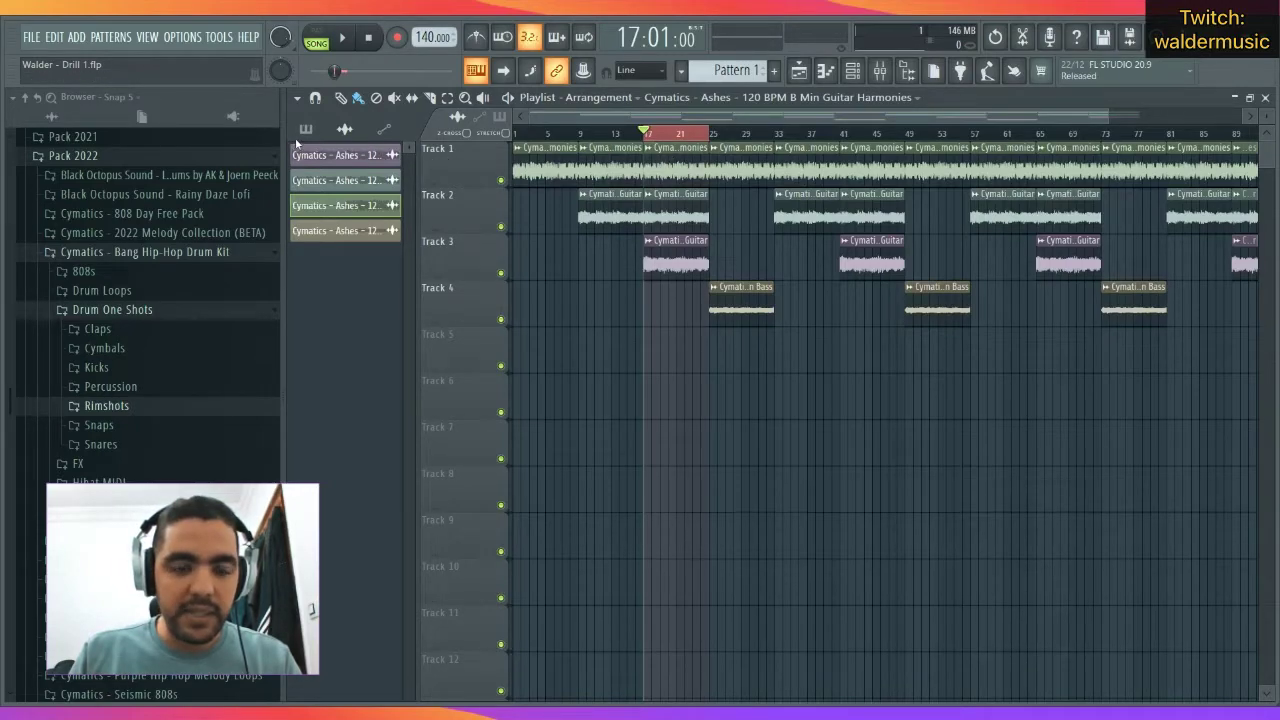
right_click(502, 180)
key(space)
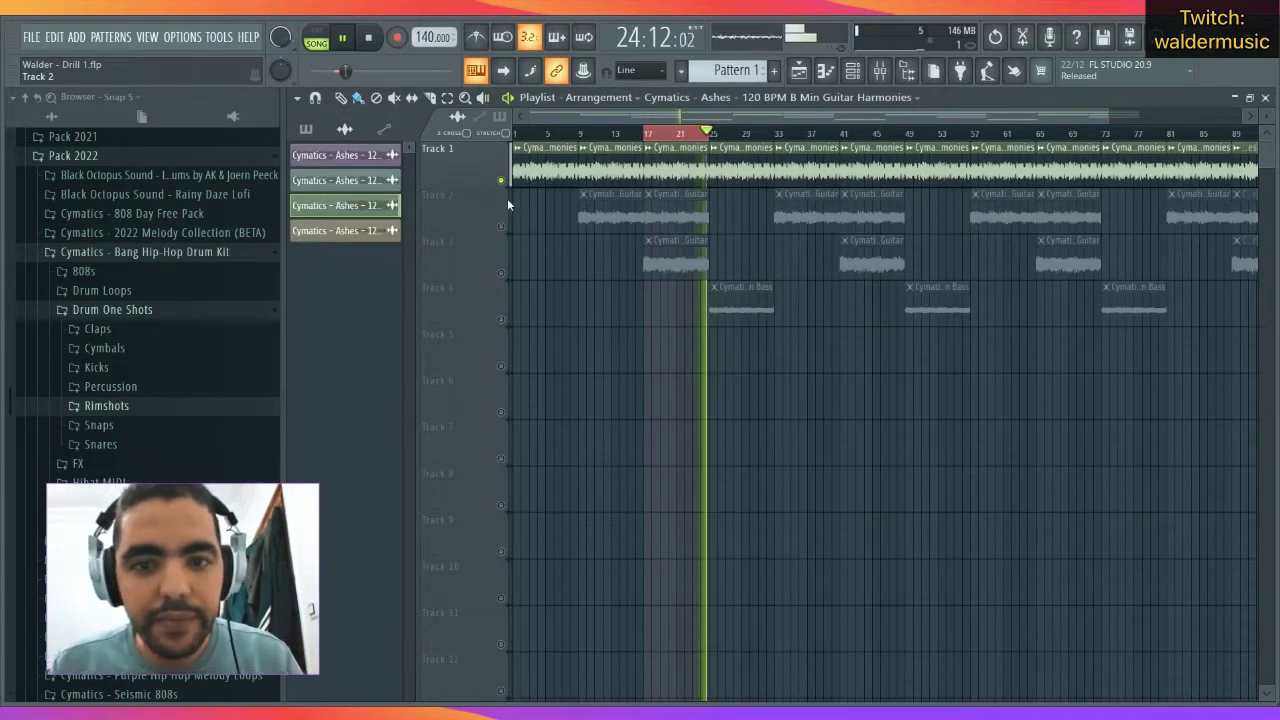
key(space)
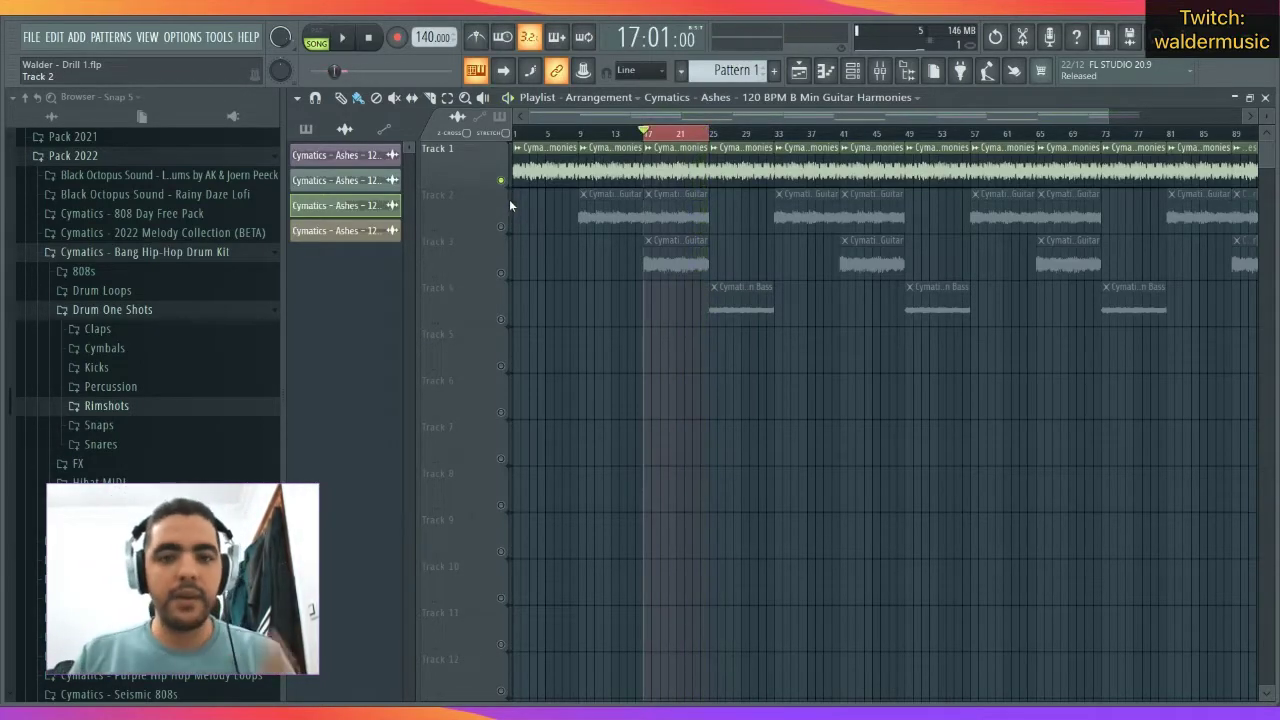
Play the bar 17 to 25 selection with Track 2 soloed, and again with Track 3 soloed.
right_click(501, 227)
key(space)
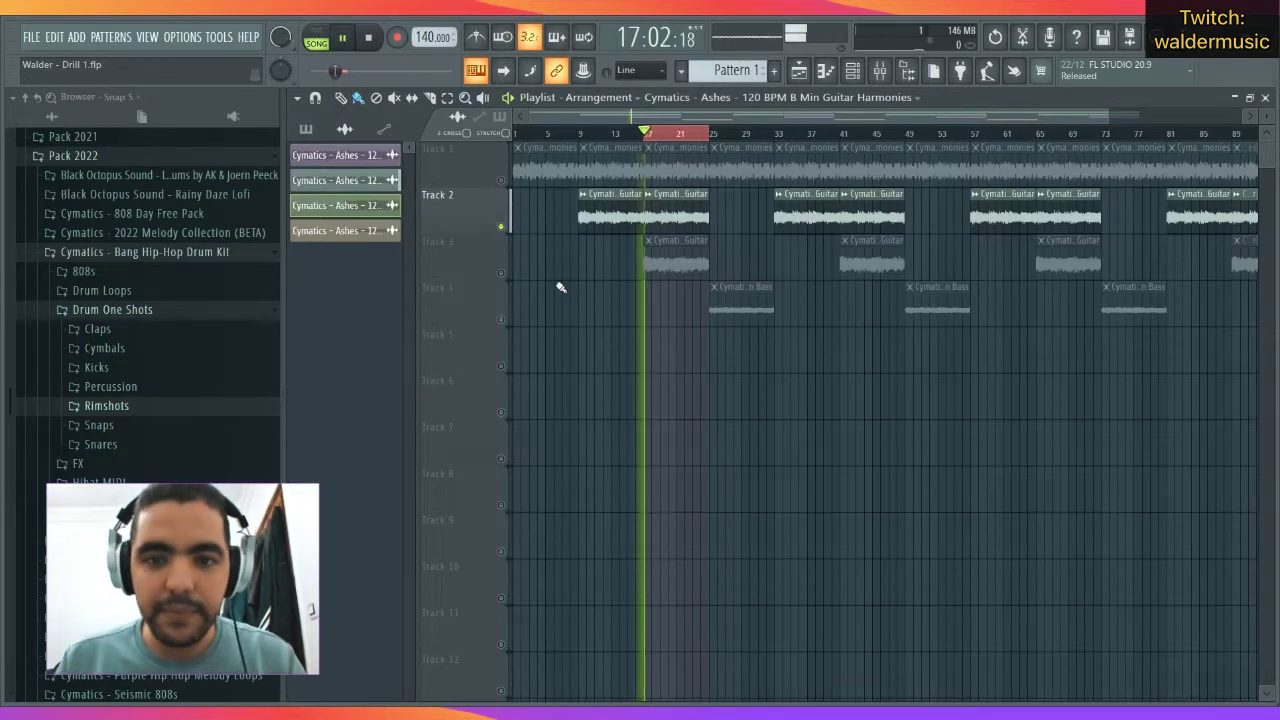
key(space)
right_click(501, 274)
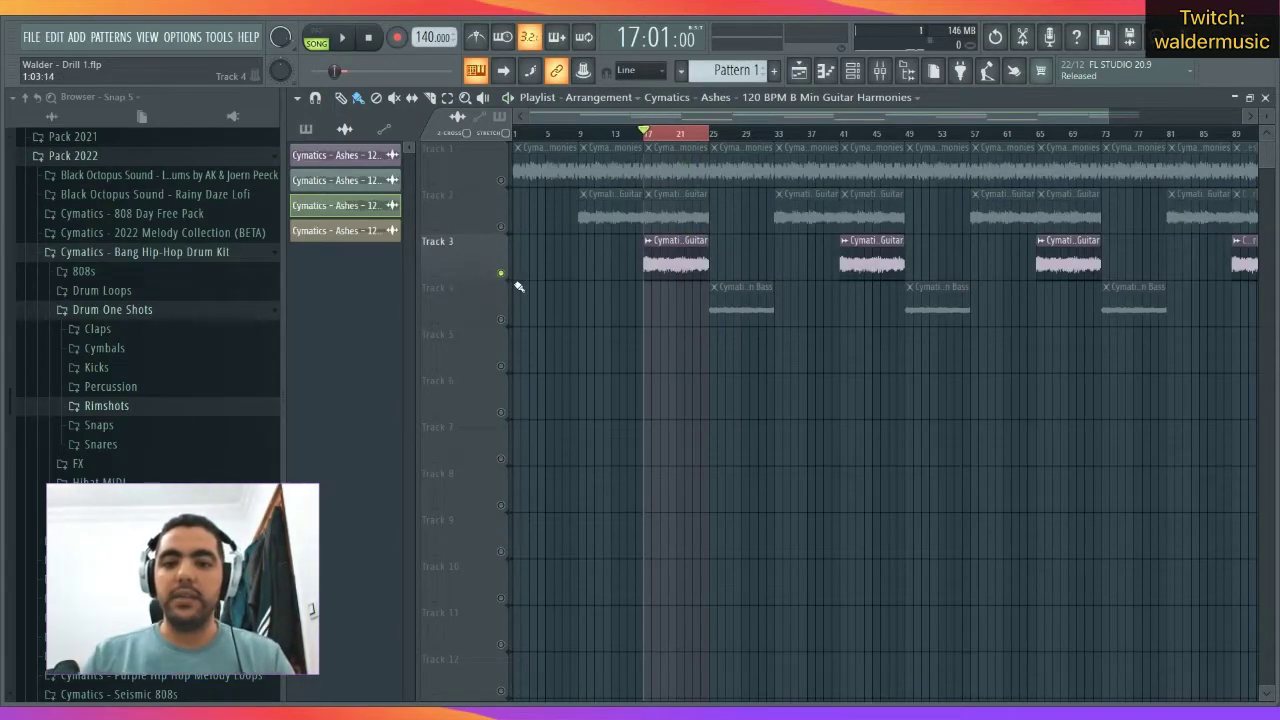
key(space)
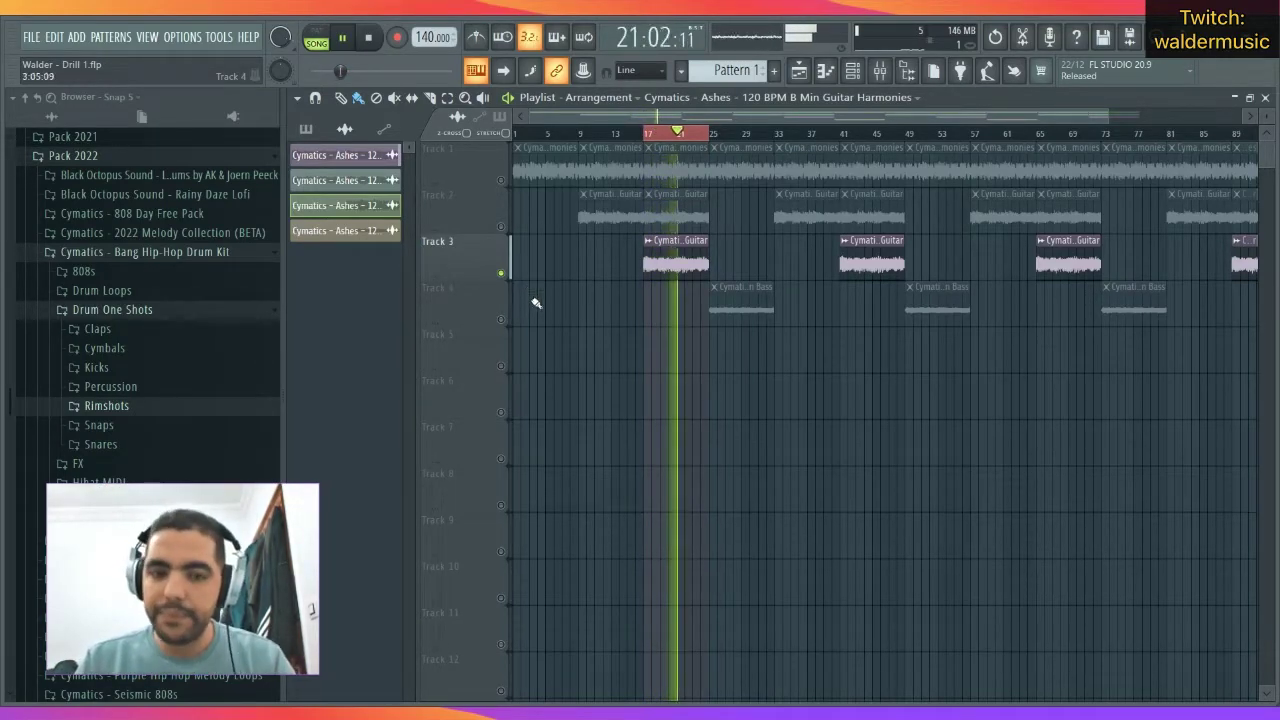
key(space)
Solo Track 4 and play its bass clip from bar 25, finishing with all tracks audible again.
right_click(501, 319)
click(712, 136)
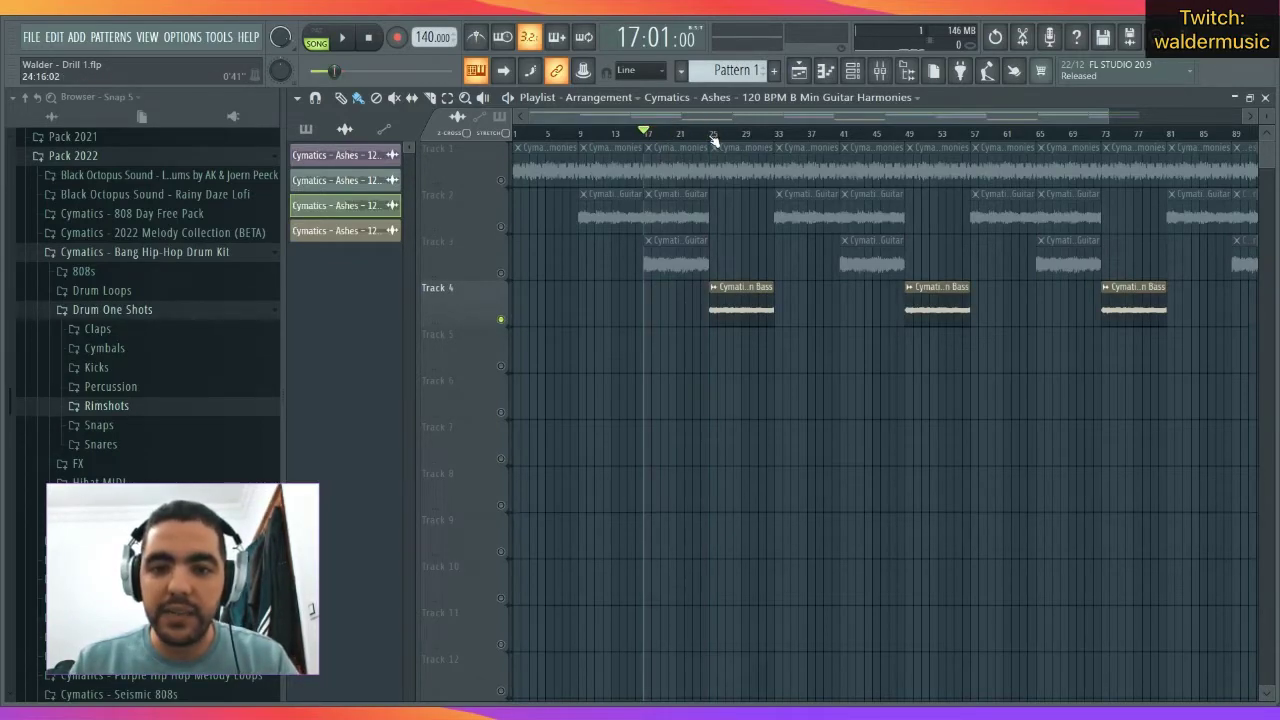
key(space)
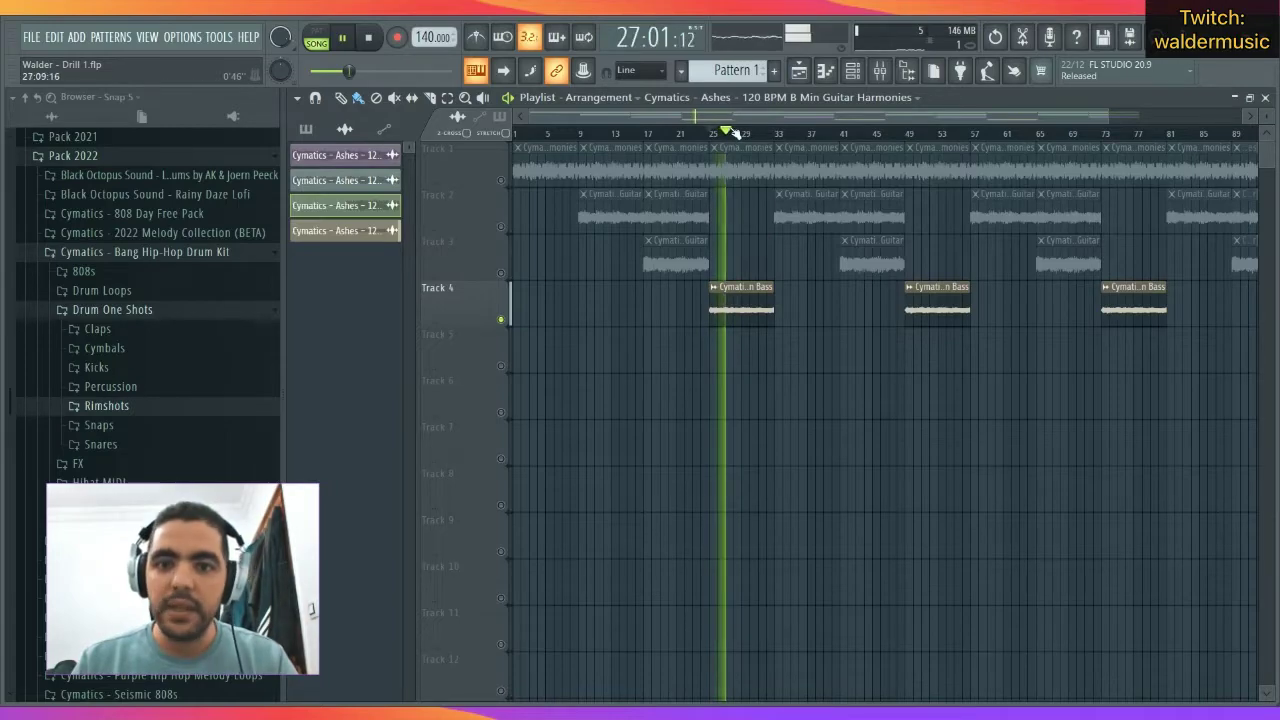
scroll(732, 133, down, 2)
key(space)
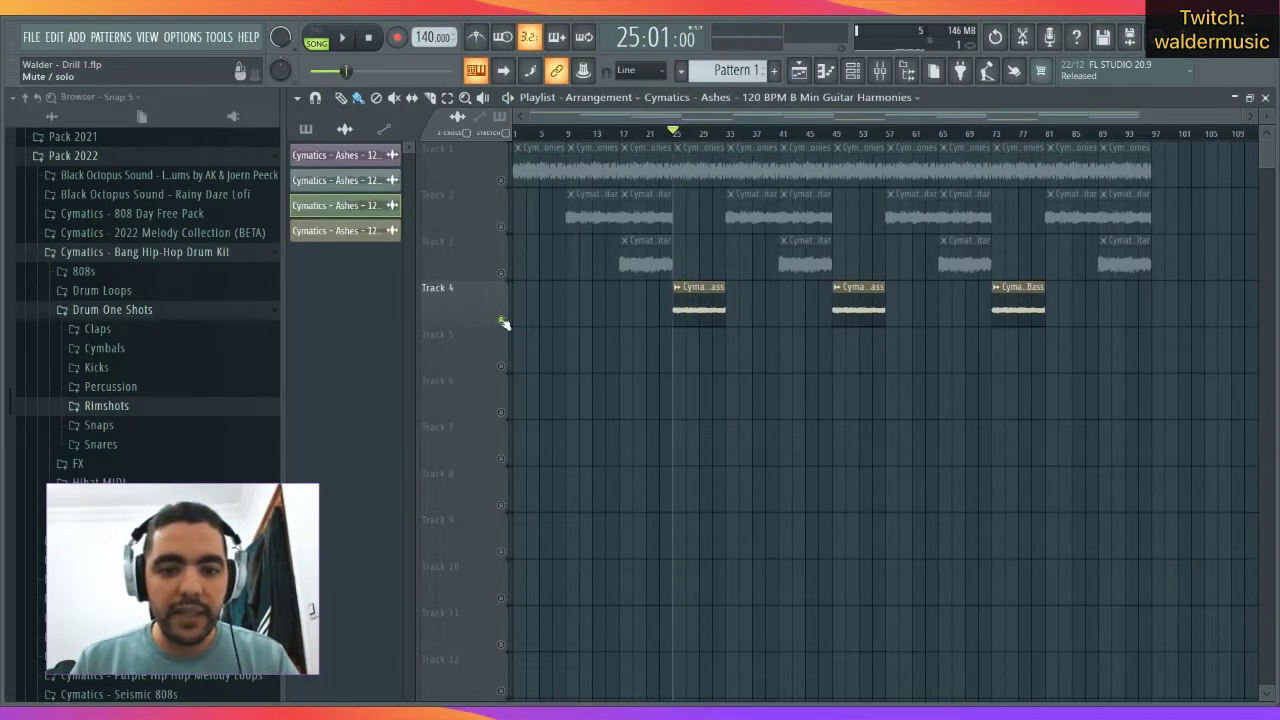
right_click(501, 319)
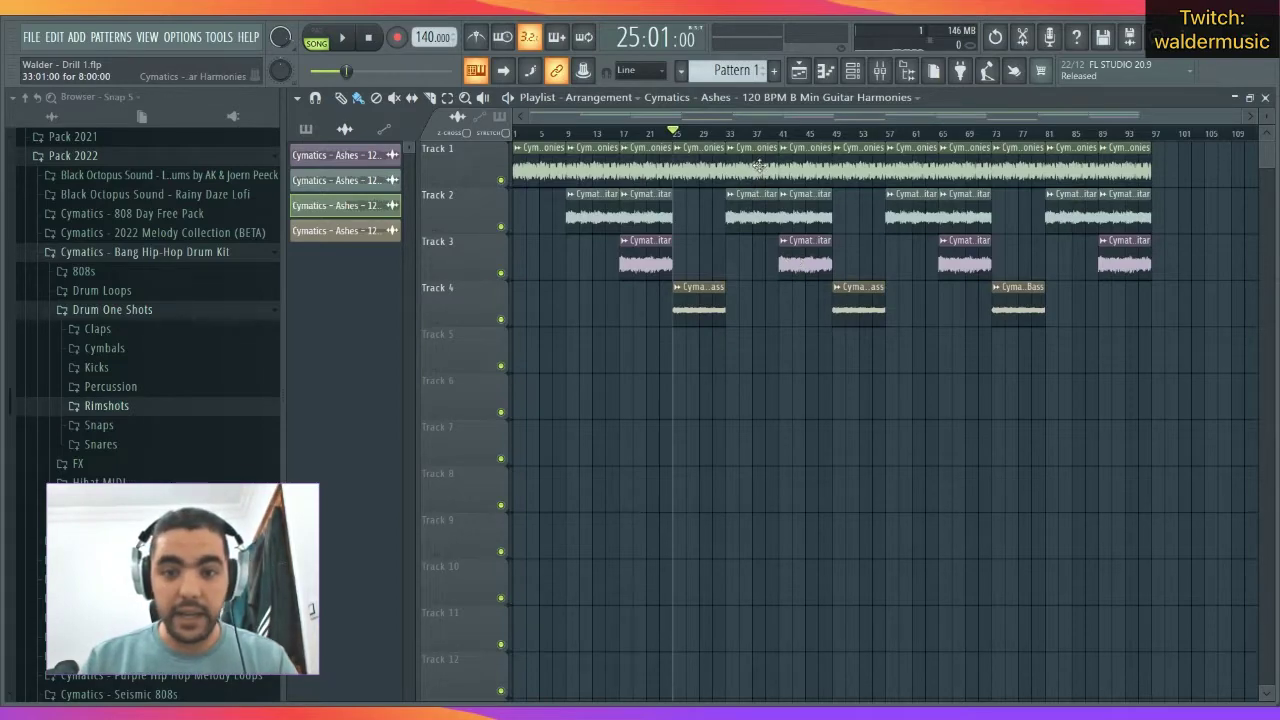
Delete all clips from bar 33 onward on the four tracks and play the arrangement from the start.
mouse_move(759, 151)
mouse_down()
mouse_move(761, 165)
mouse_move(811, 168)
mouse_move(906, 289)
mouse_move(972, 296)
mouse_move(1006, 289)
mouse_move(1146, 175)
mouse_up()
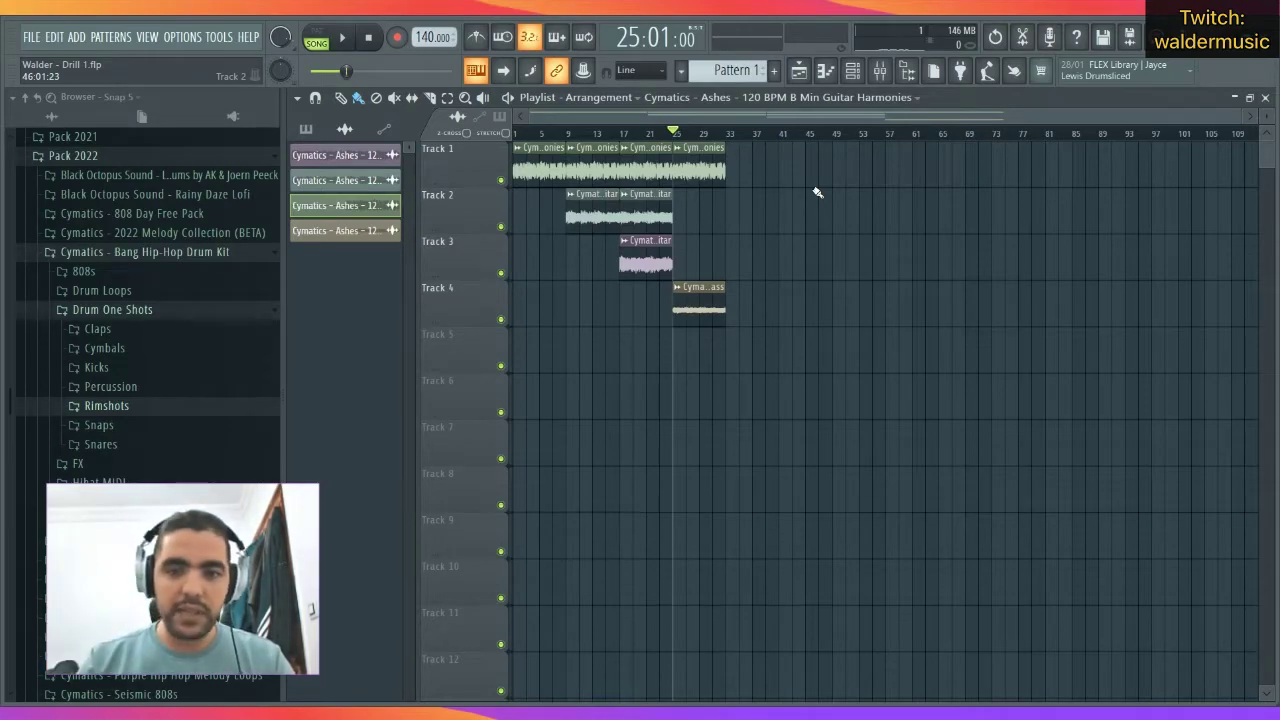
key(space)
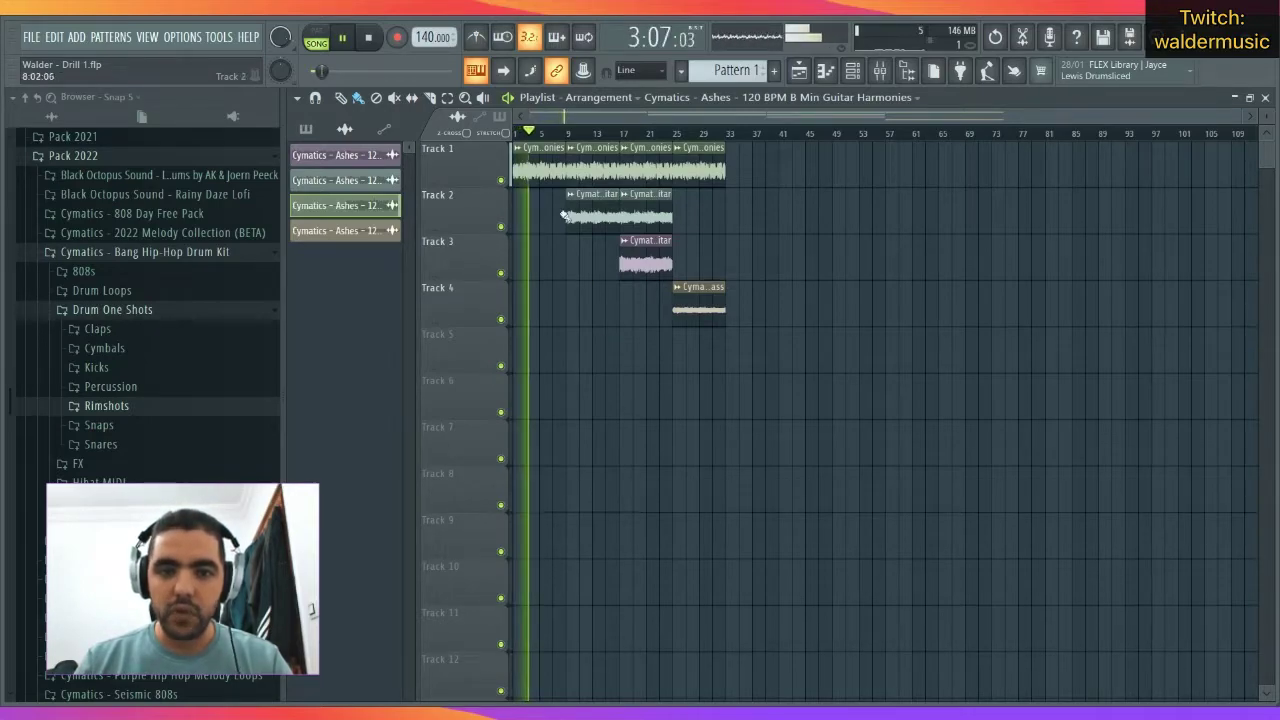
key(space)
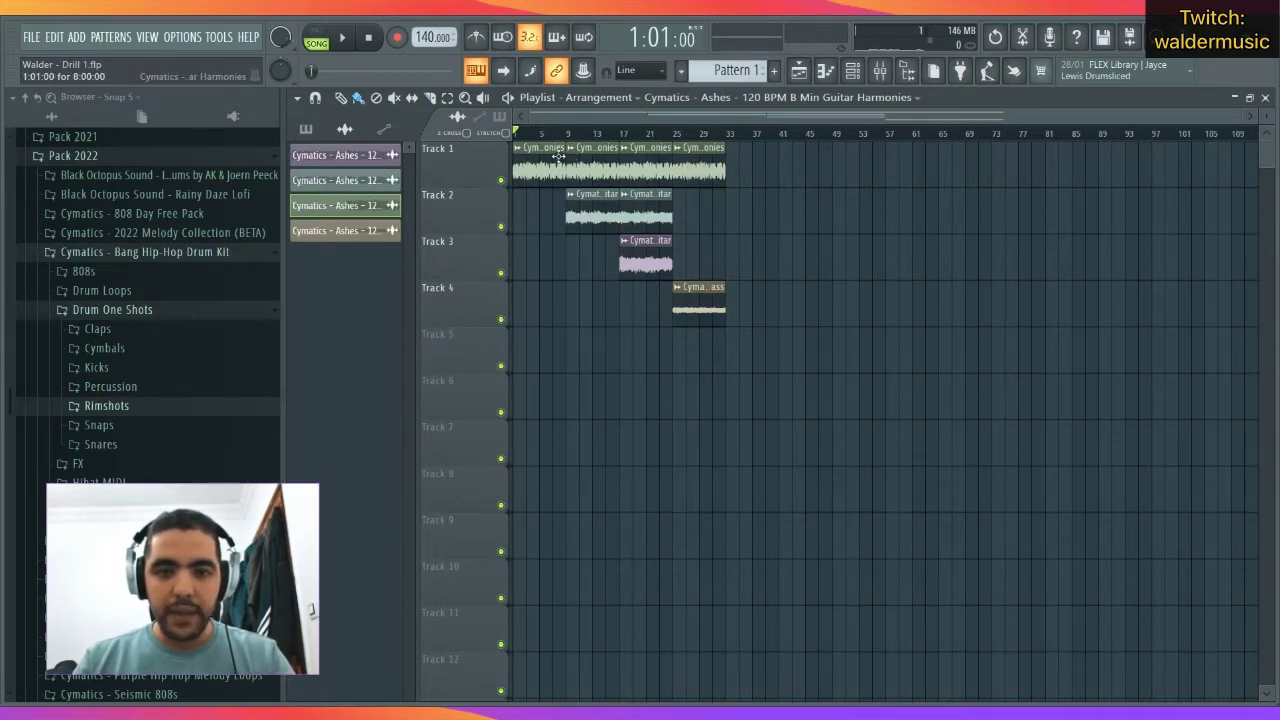
Copy a Guitar Harmonies clip to bar 33 on Track 1 and select bars 1 to 33.
drag(535, 152, 749, 157)
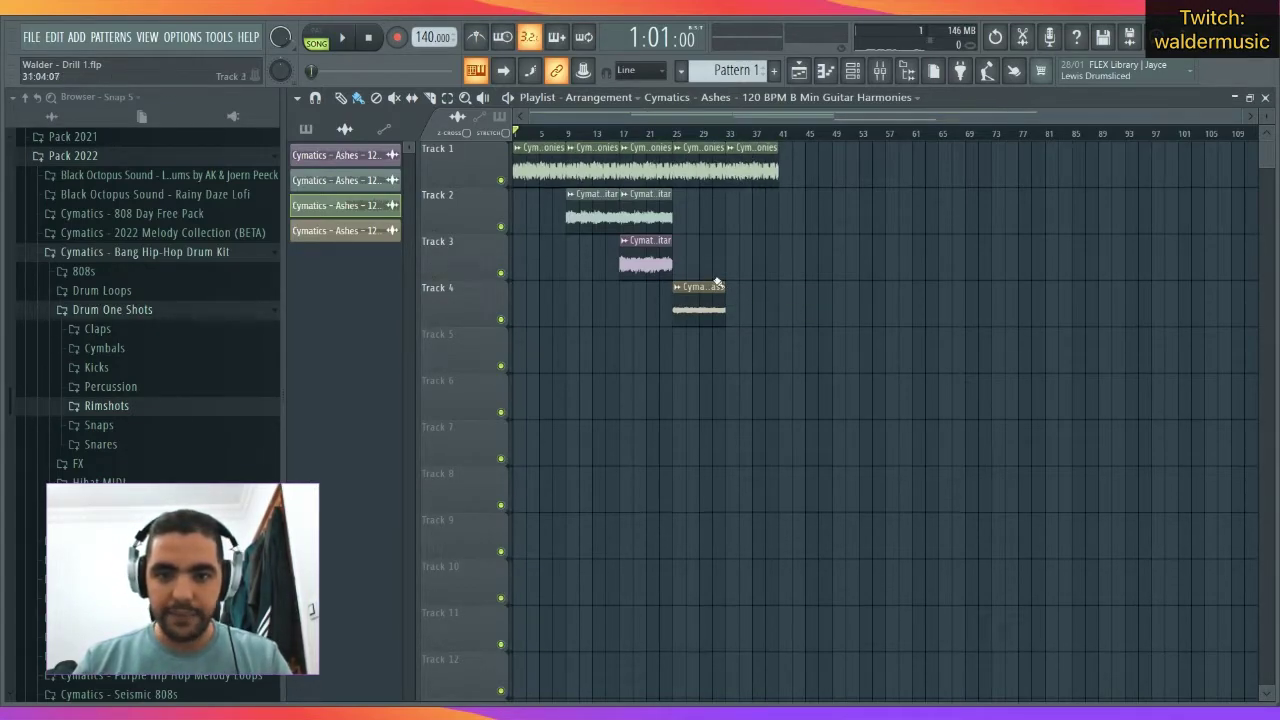
drag(731, 135, 513, 135)
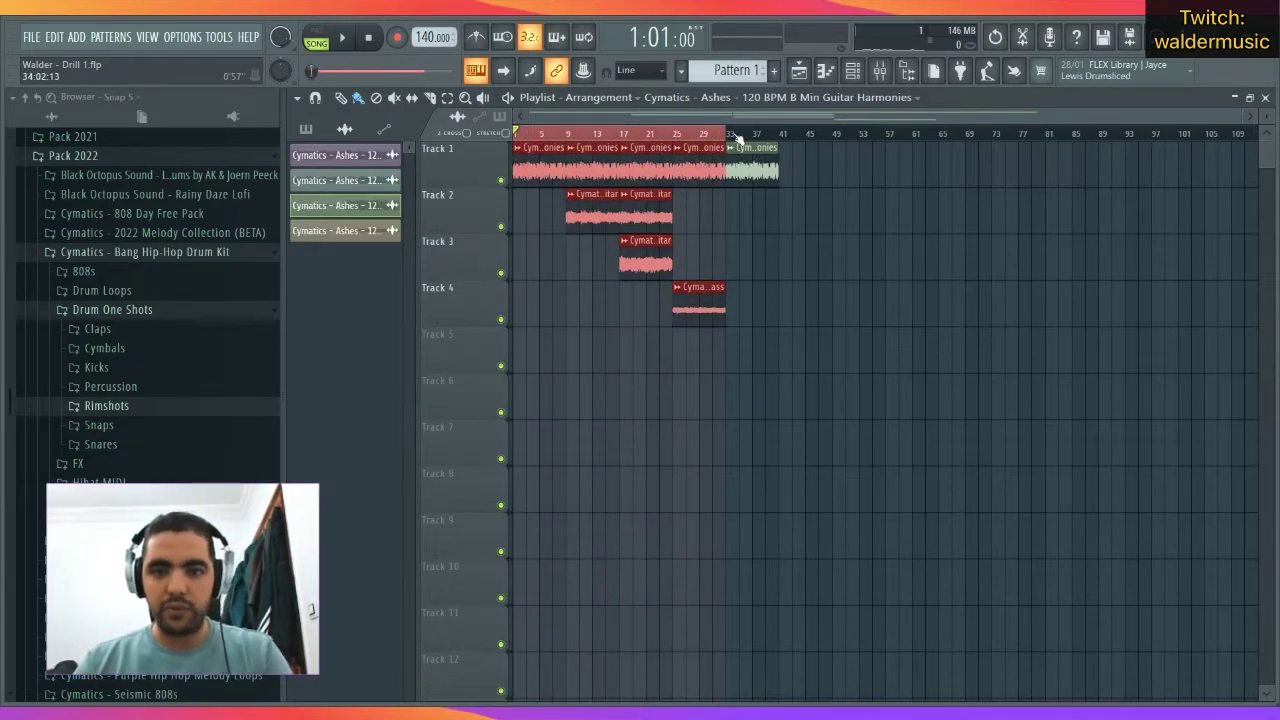
scroll(739, 135, up, 4)
scroll(739, 137, down, 4)
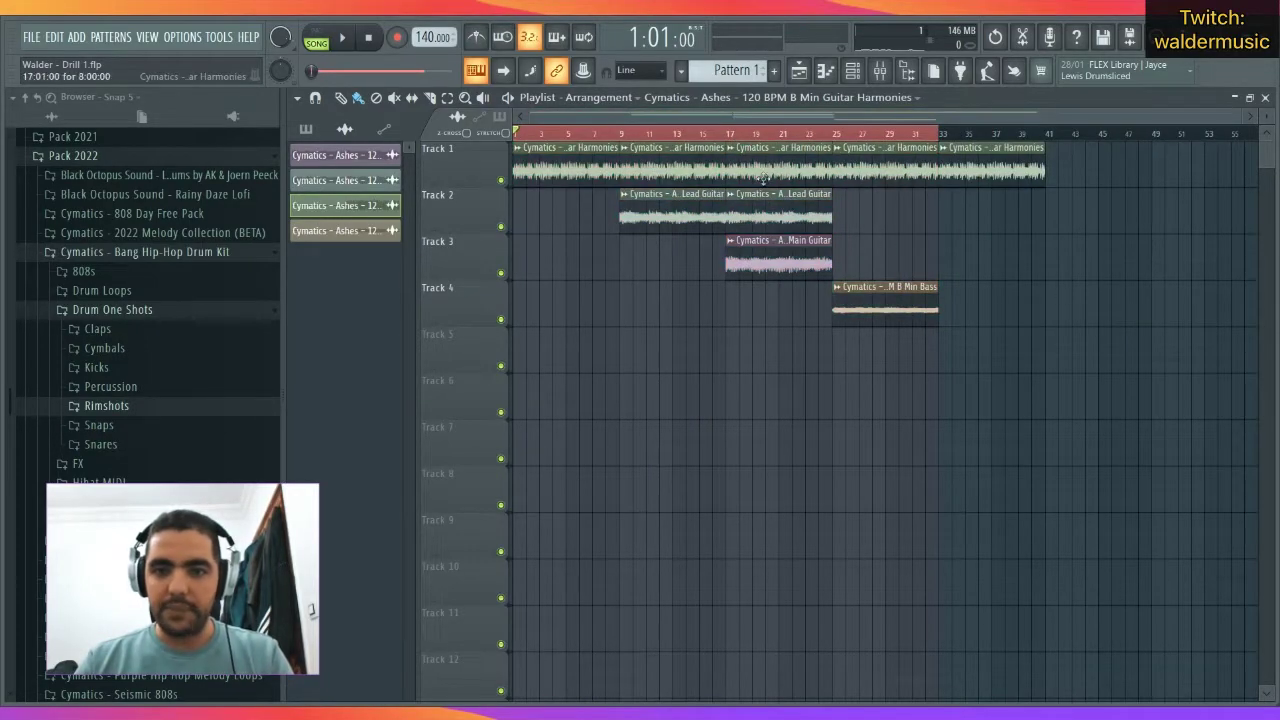
Add time markers named Intro at bar 1, Drop at bar 9 and Verse at bar 25.
click(580, 137)
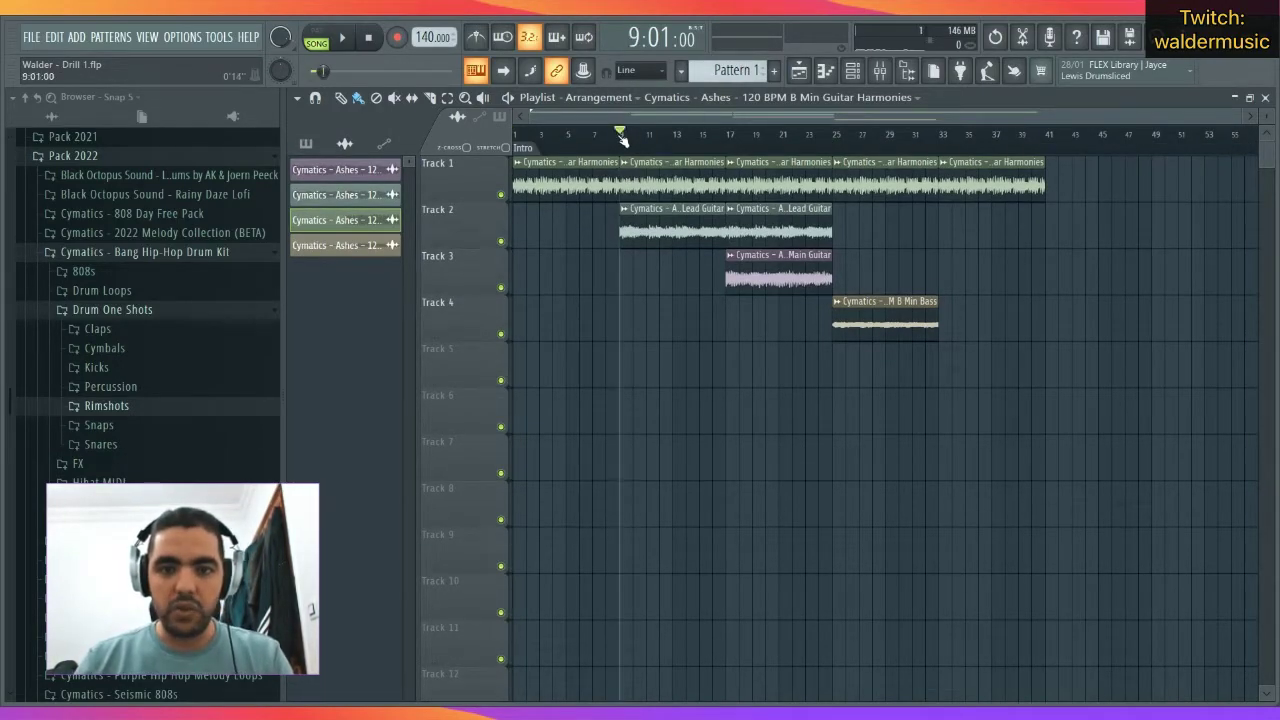
click(620, 136)
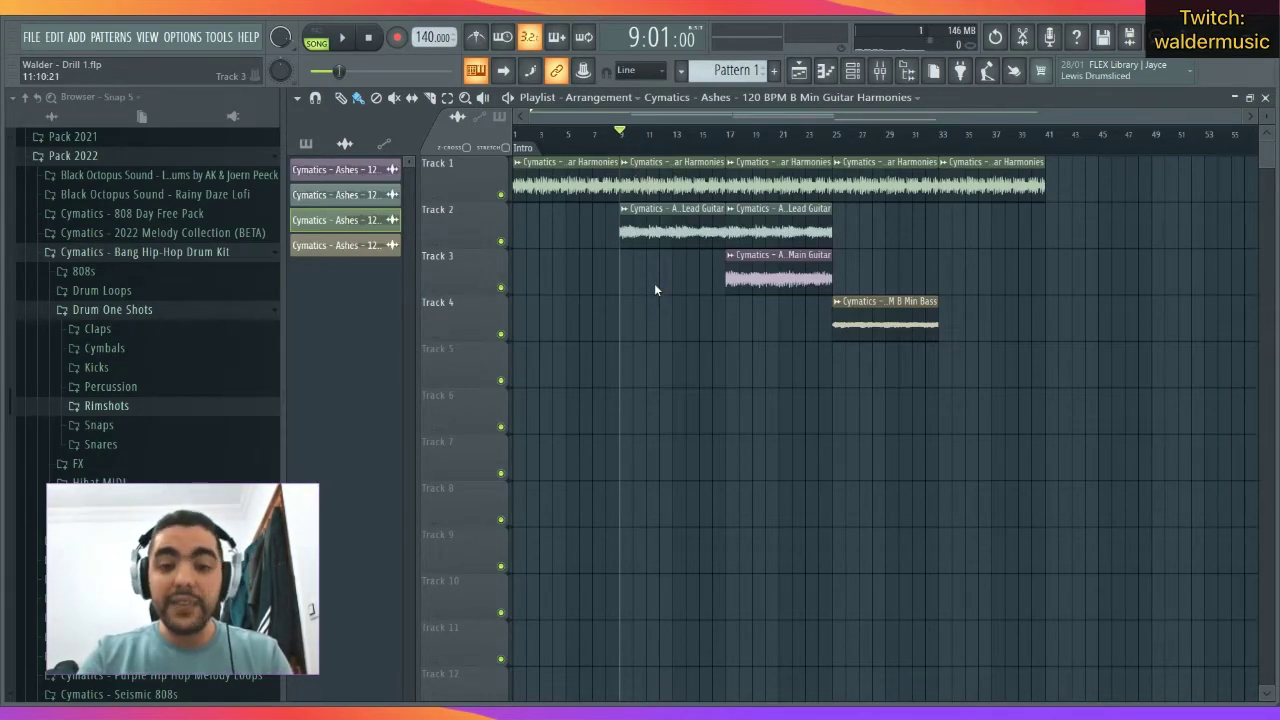
key(Return)
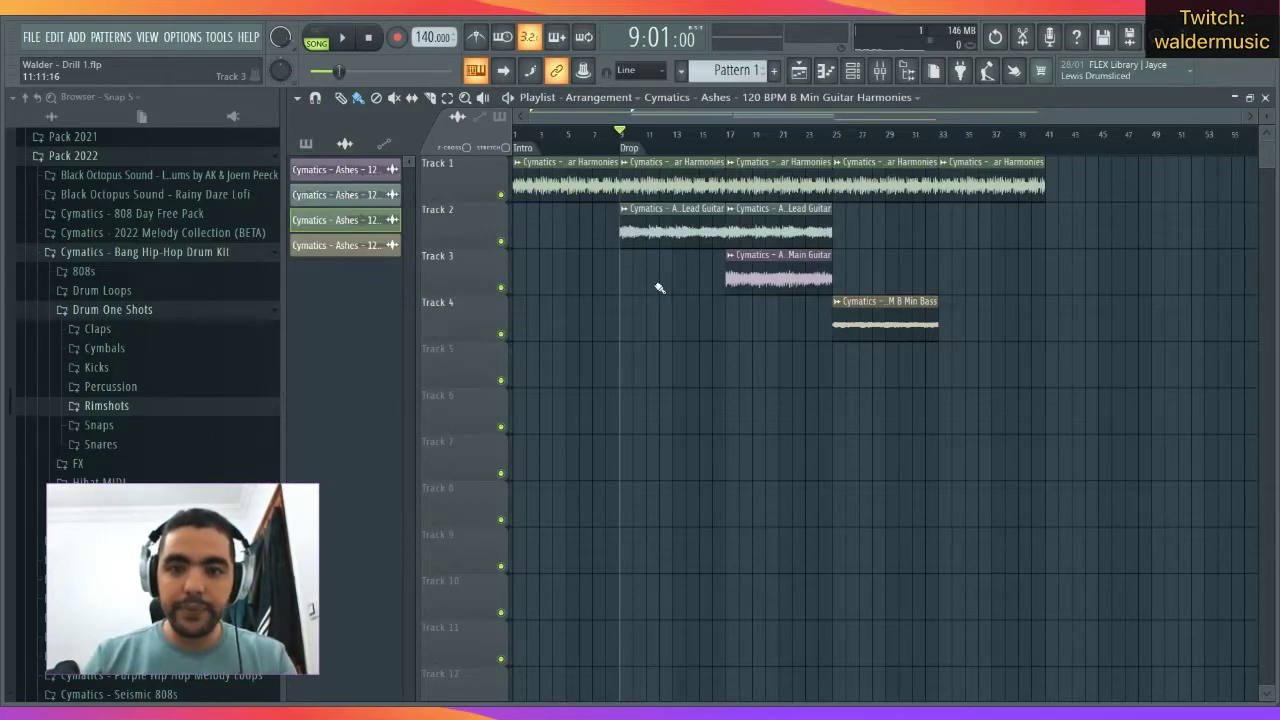
click(835, 143)
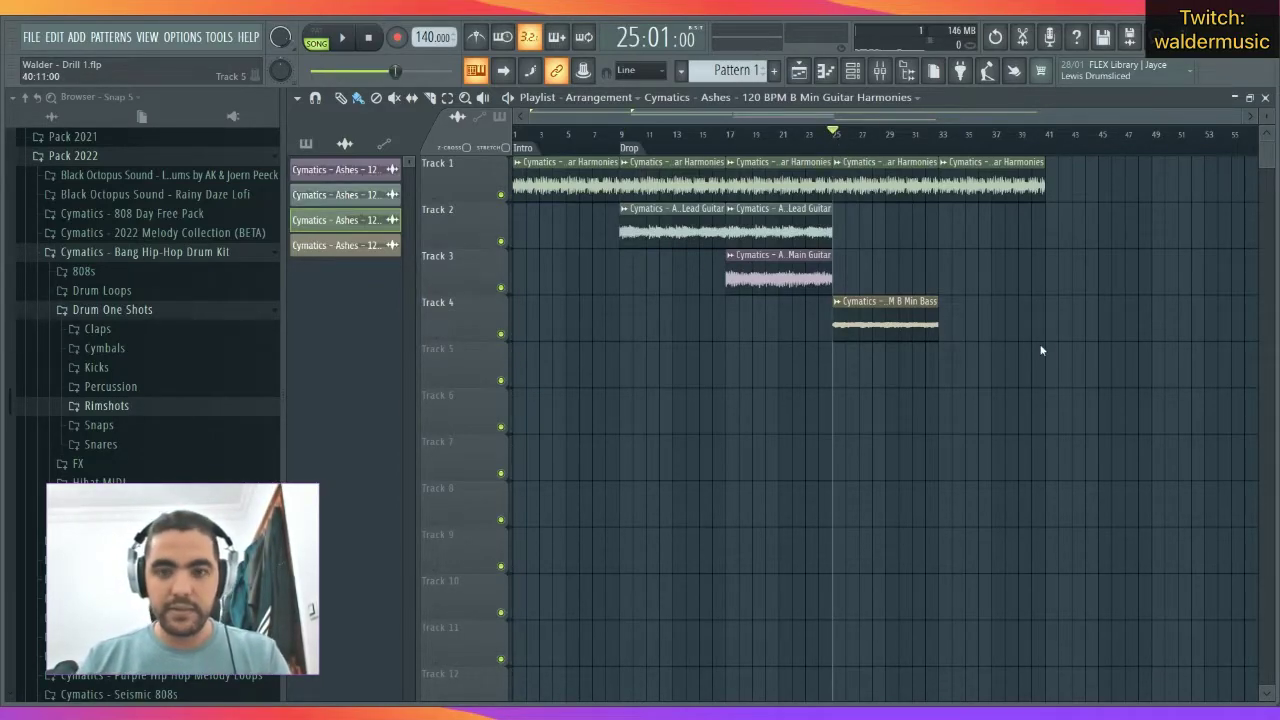
key(alt+t)
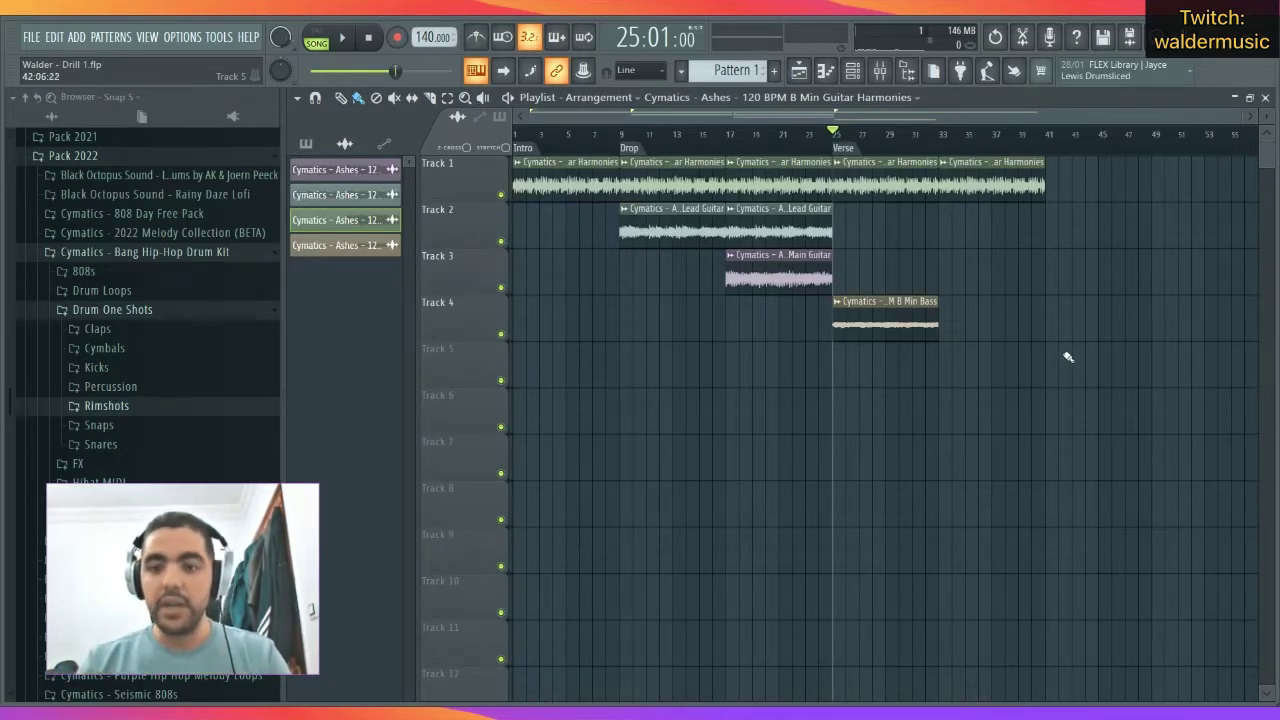
Extend Guitar Harmonies to bar 49, and add a second Bass clip at bar 33 and a Main Guitar clip at bar 25.
drag(973, 175, 1080, 175)
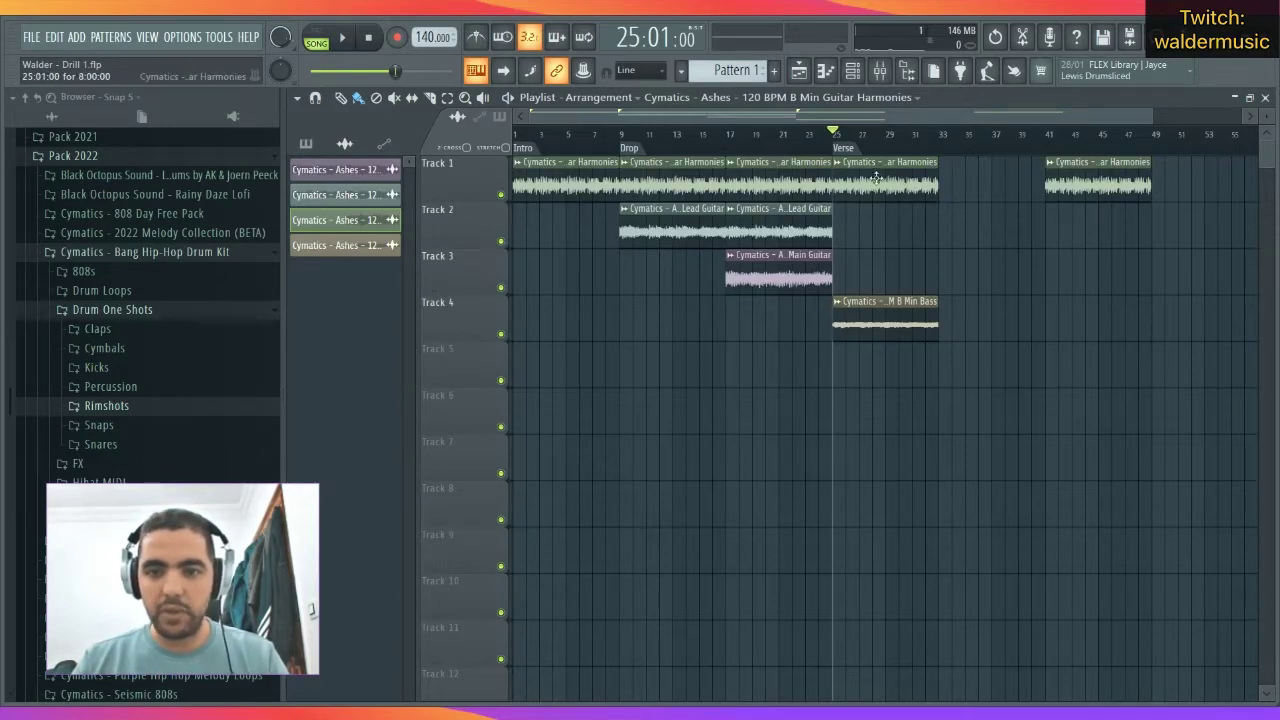
drag(852, 175, 959, 175)
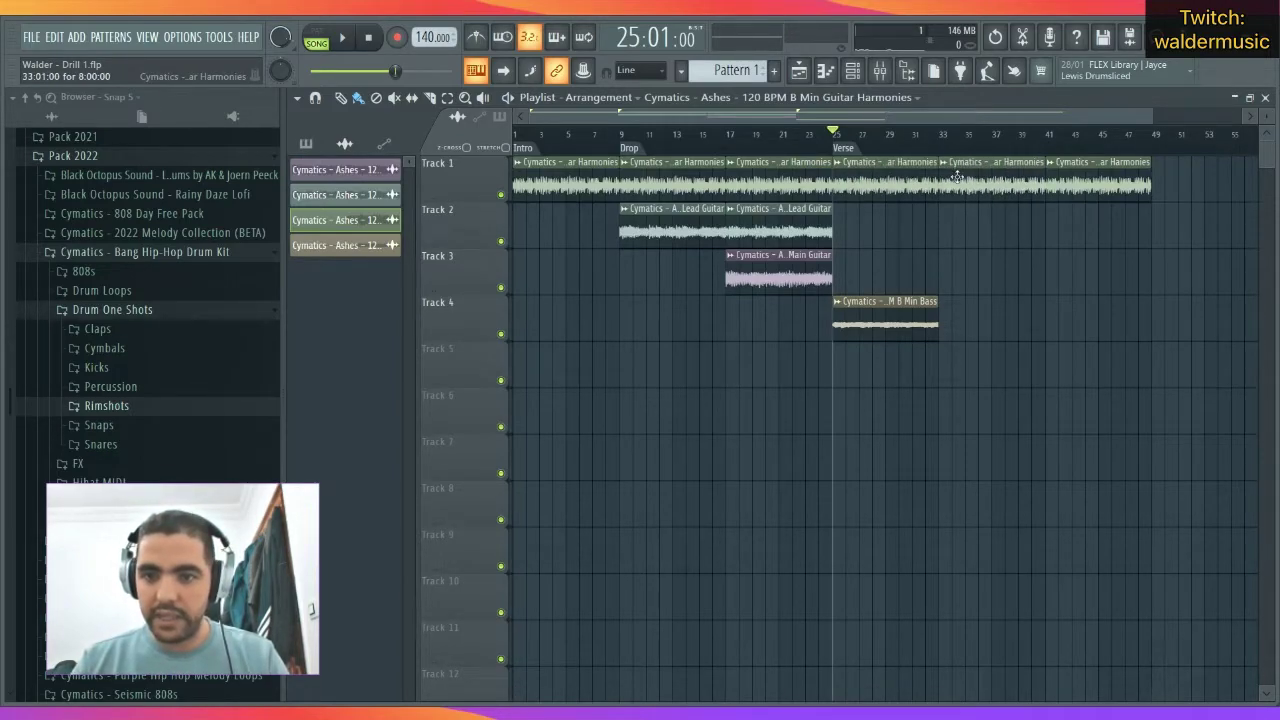
drag(886, 316, 992, 316)
drag(782, 272, 890, 272)
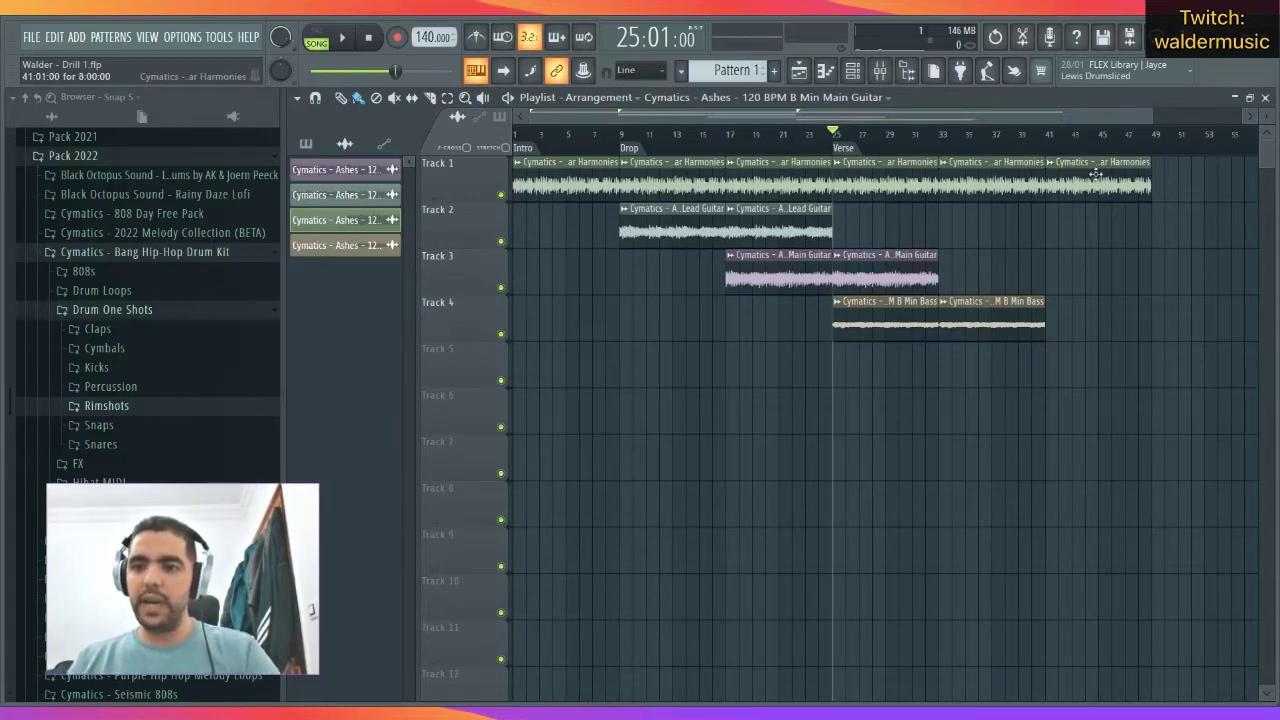
Duplicate the clips of bars 1 to 41 on all four tracks so the copy starts at bar 41, and clear the selection.
mouse_move(1161, 143)
mouse_down()
mouse_move(1050, 146)
mouse_move(1151, 146)
mouse_up()
scroll(803, 149, down, 1)
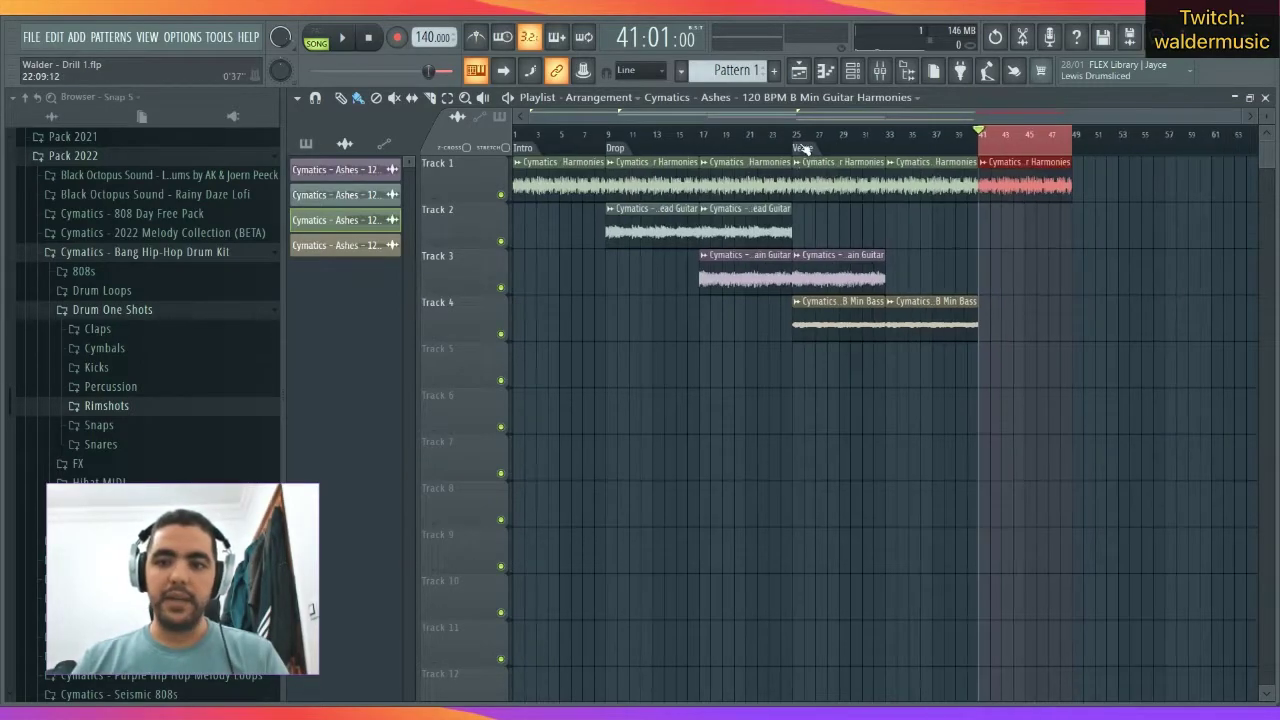
scroll(806, 166, down, 3)
scroll(925, 260, up, 2)
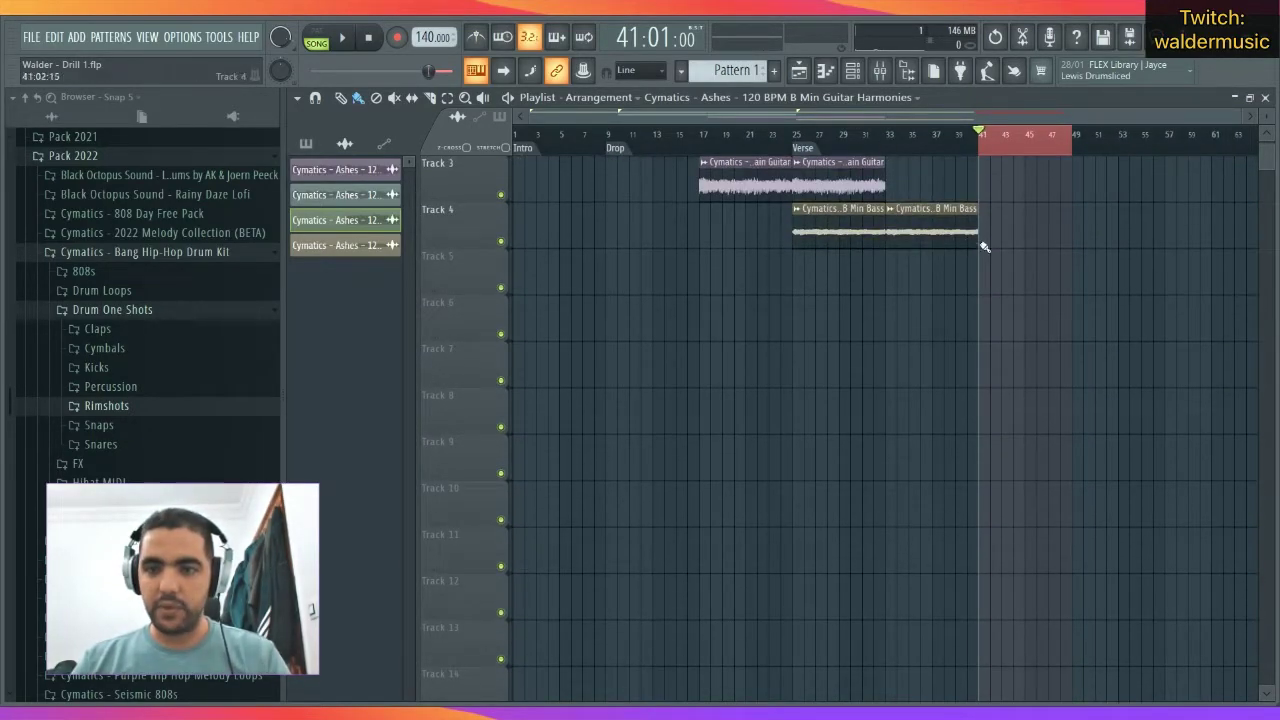
scroll(1146, 291, up, 2)
mouse_move(979, 149)
mouse_down()
mouse_move(516, 150)
mouse_move(648, 186)
mouse_move(1000, 203)
mouse_move(1003, 176)
mouse_up()
scroll(1010, 160, down, 2)
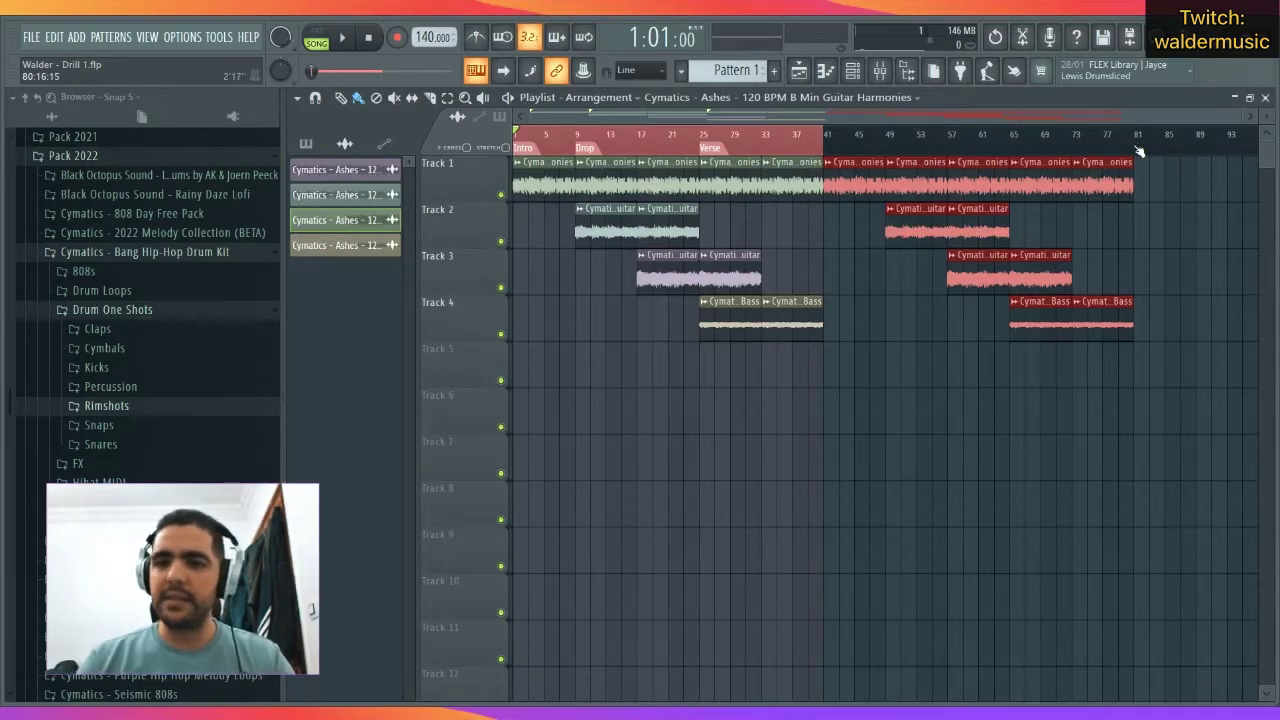
key(ctrl+d)
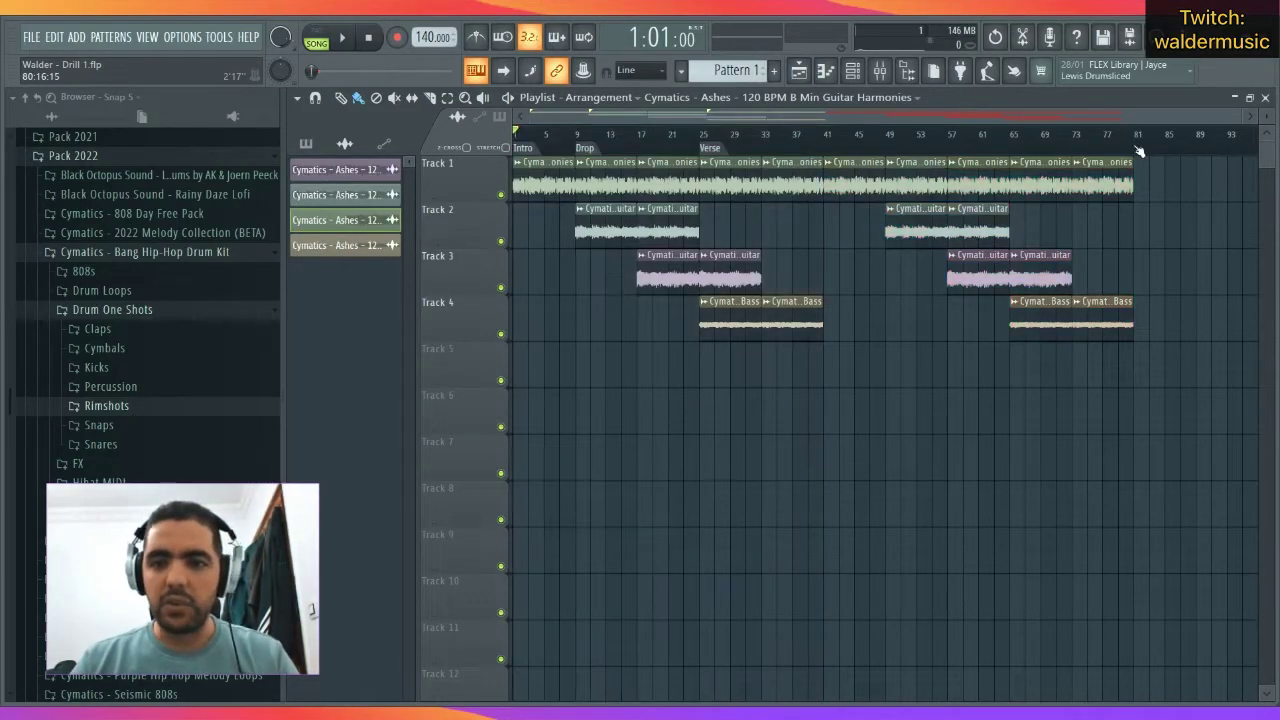
Add time markers named Prechorus at bar 41, Drop at bar 49 and Verse at bar 65.
click(825, 137)
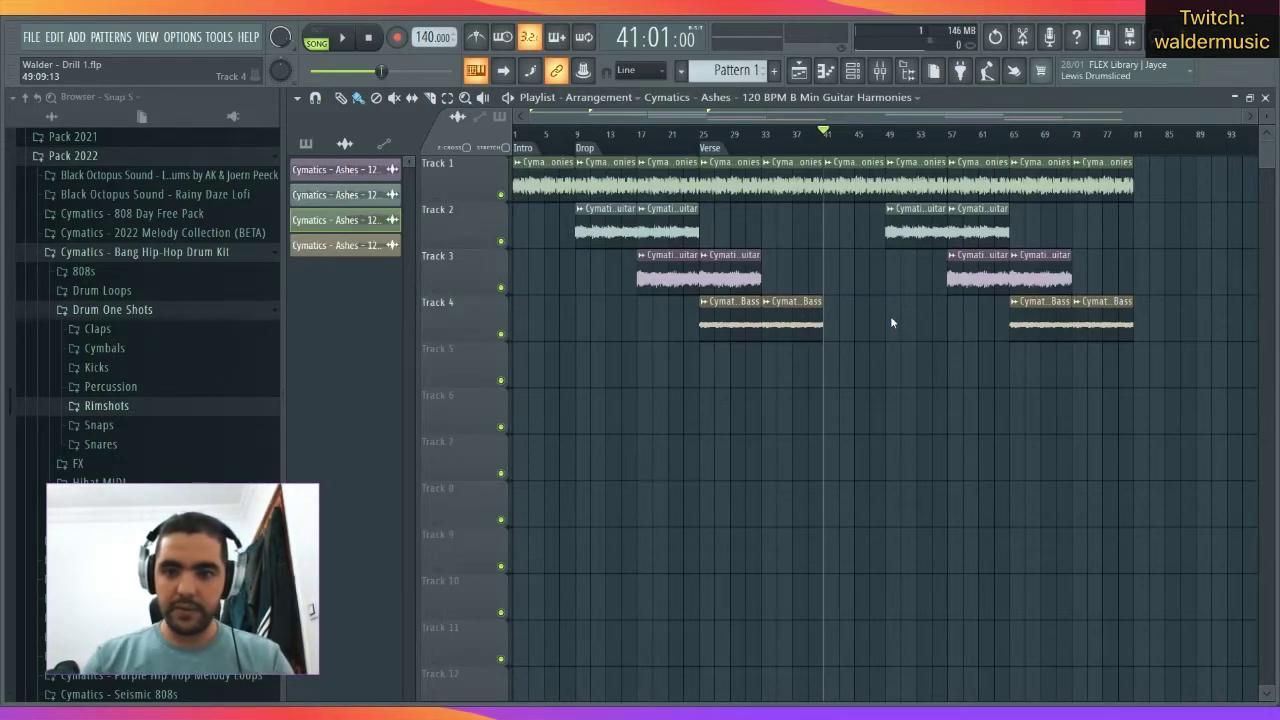
key(Return)
click(889, 138)
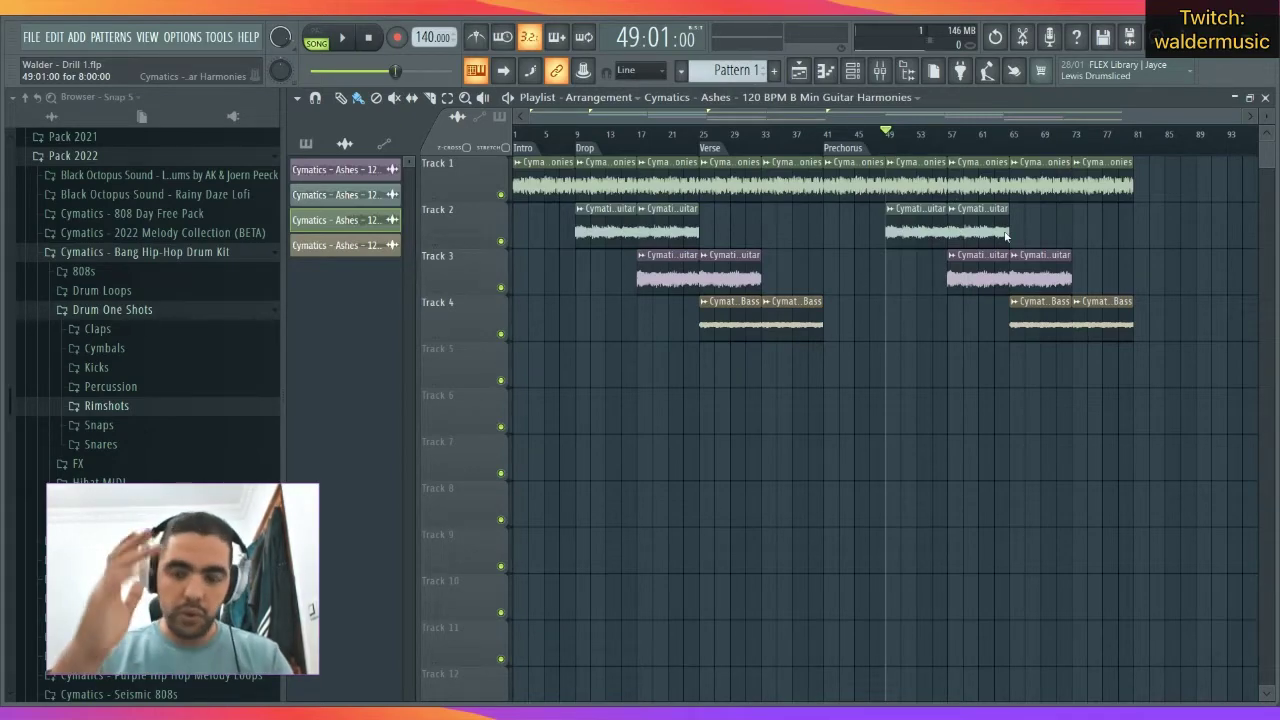
key(Return)
click(1012, 136)
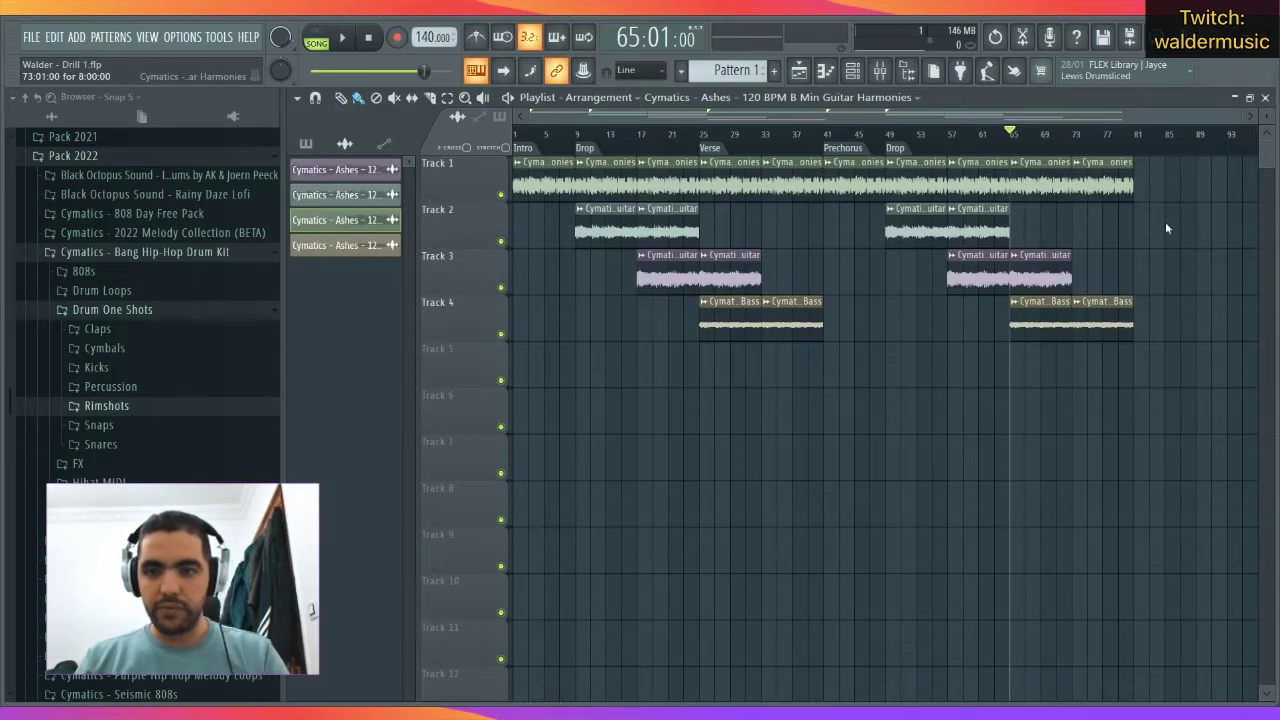
key(alt+t)
click(1136, 145)
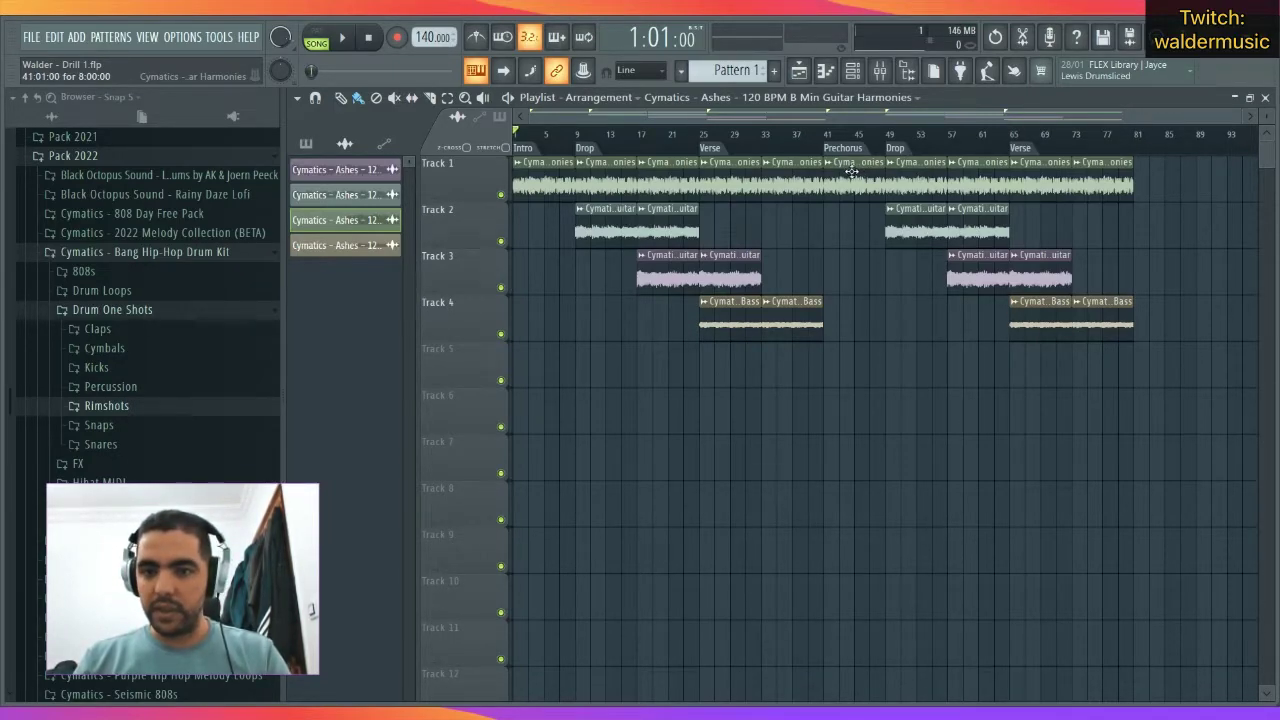
Add another Guitar Harmonies clip on Track 1 at bar 81 and a time marker named Outro at bar 81.
click(1150, 180)
click(1138, 140)
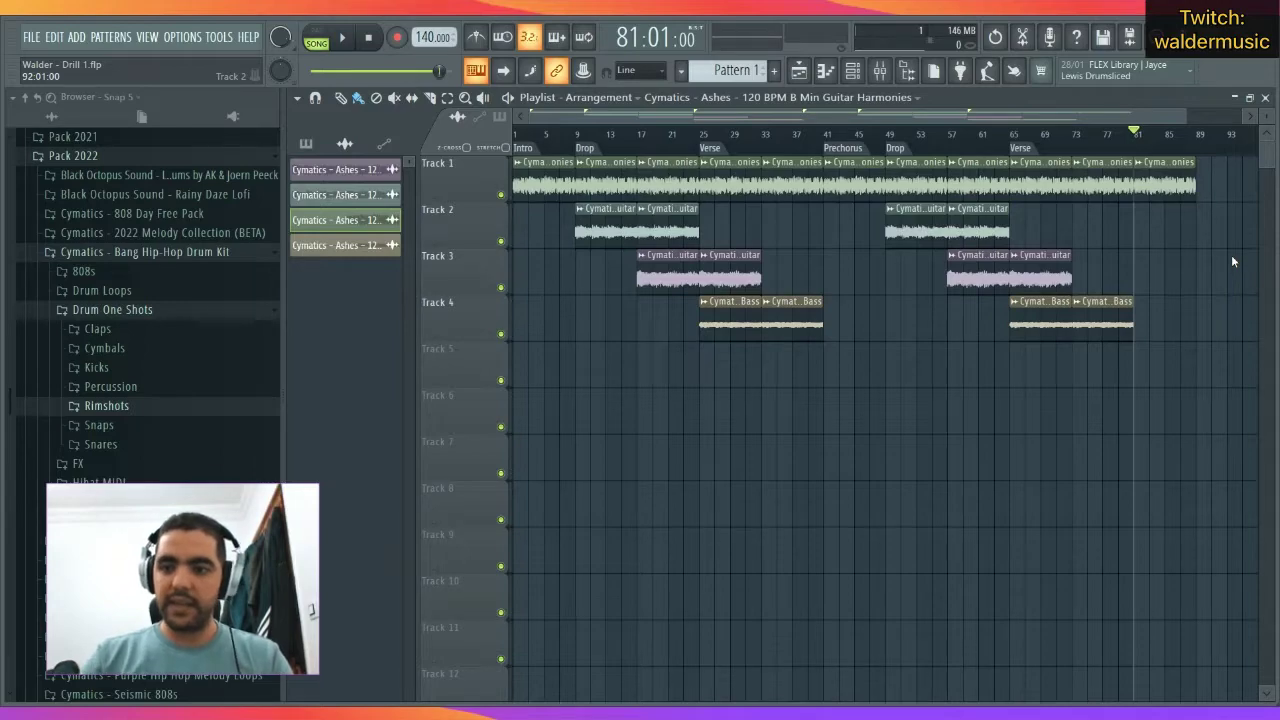
key(alt+t)
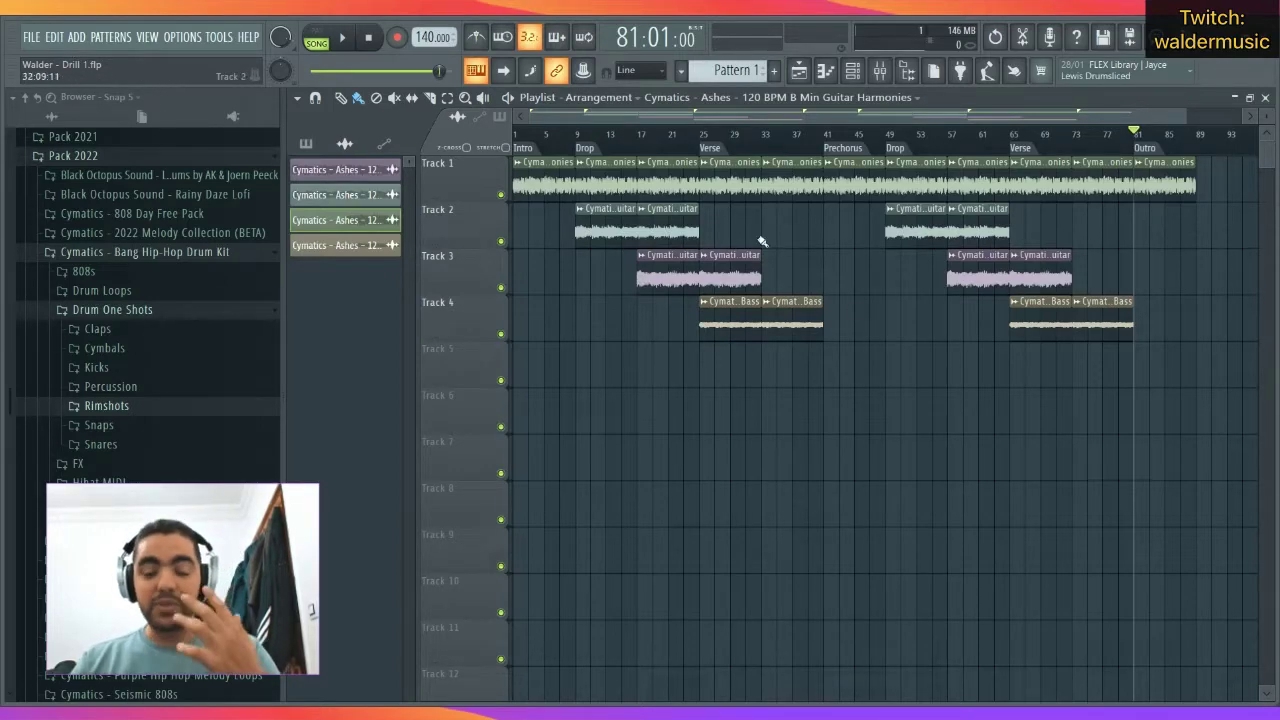
scroll(678, 155, down, 1)
Play back the arrangement from bar 17 and from the song start, and stop playback.
key(space)
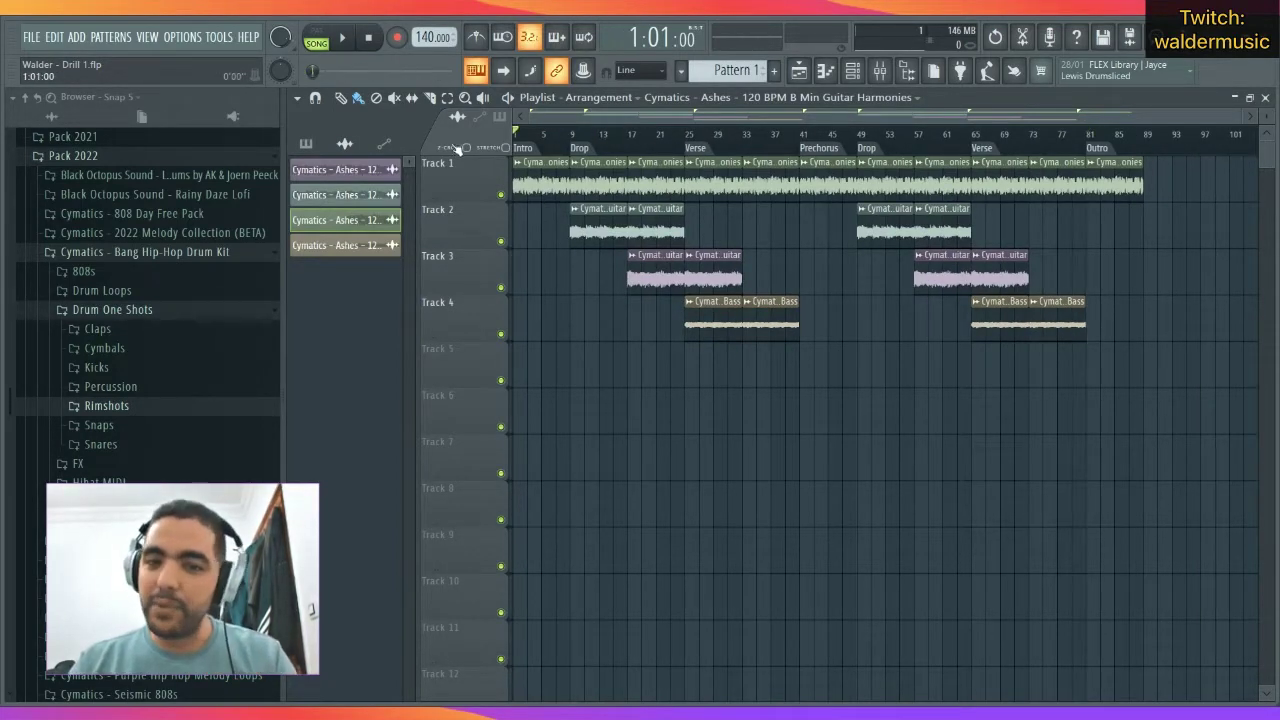
key(space)
click(628, 135)
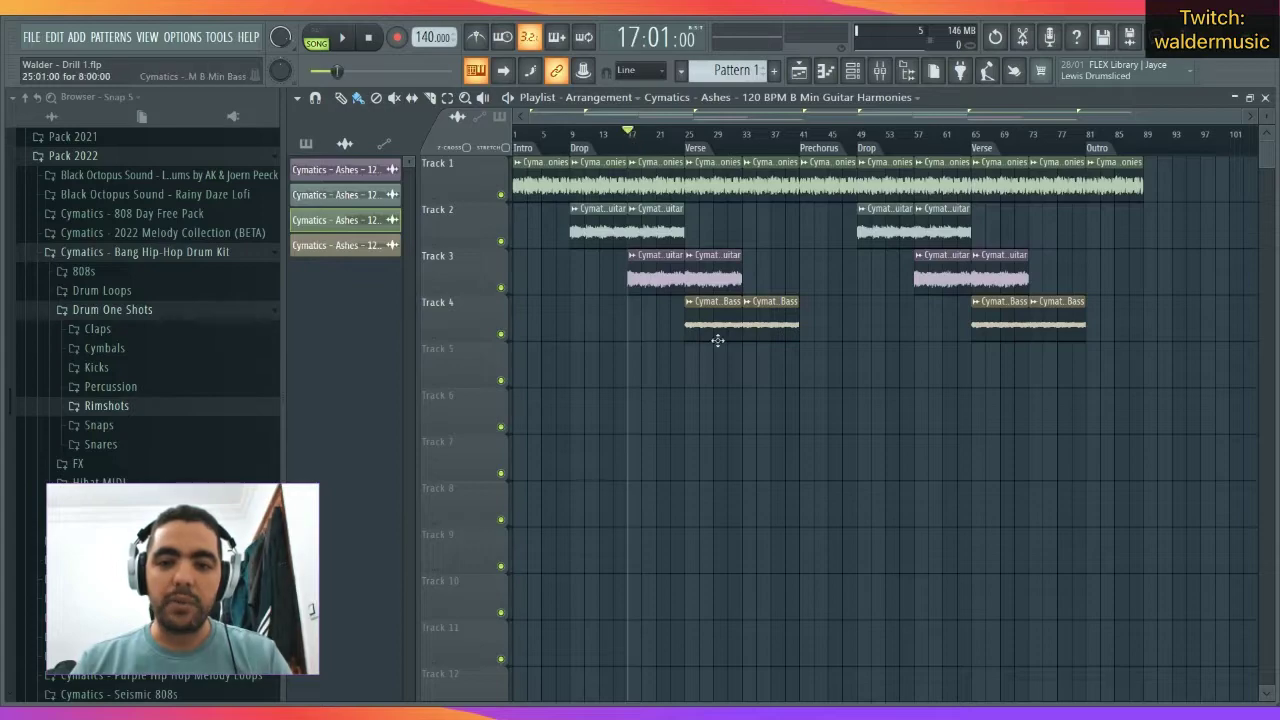
key(space)
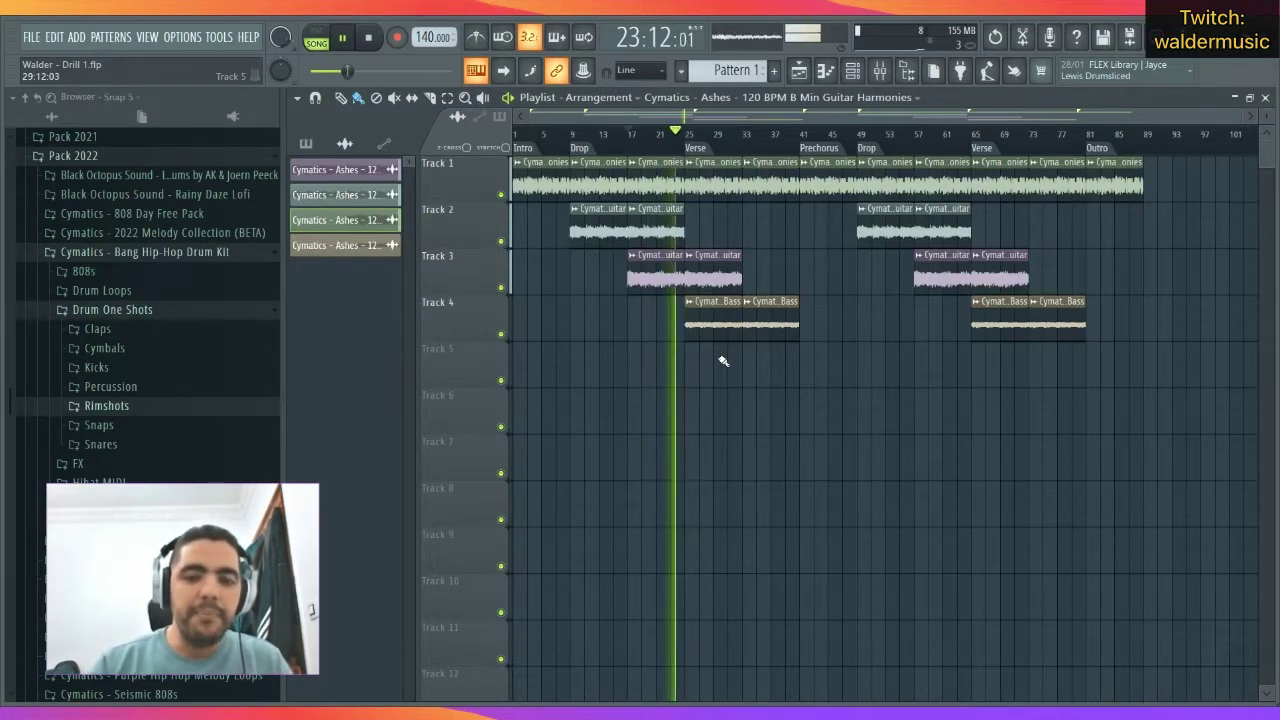
key(space)
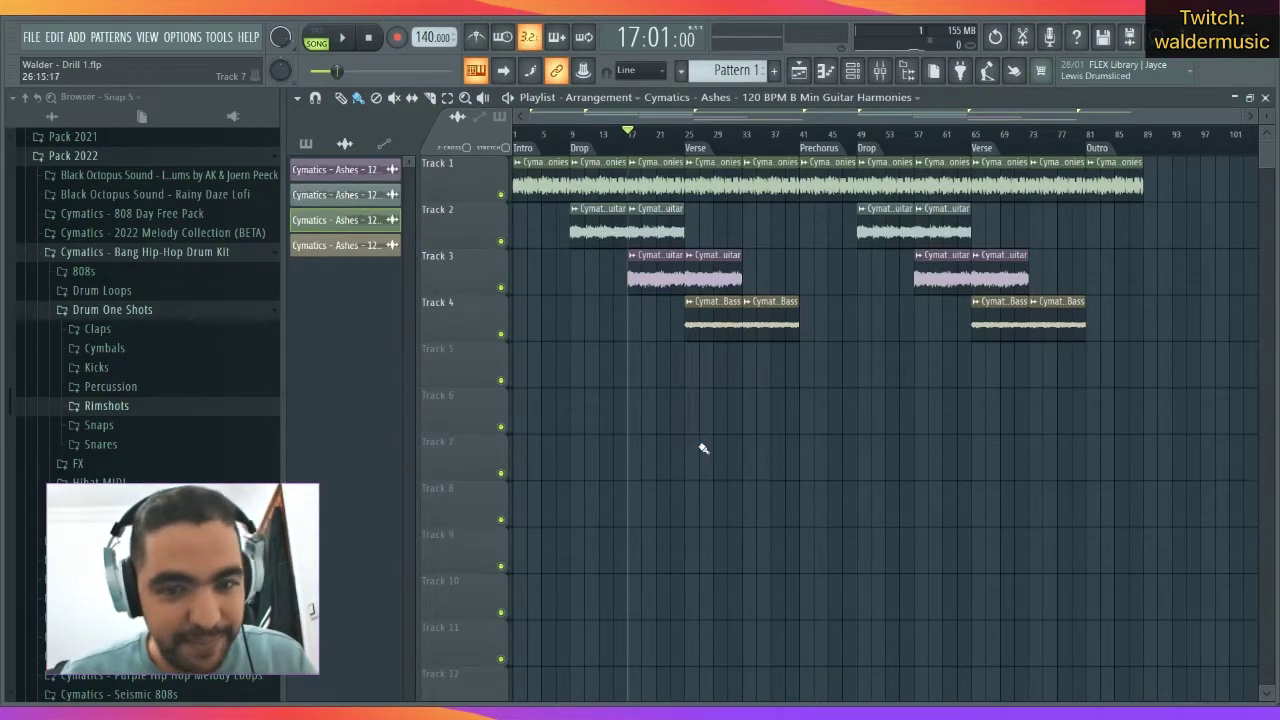
key(space)
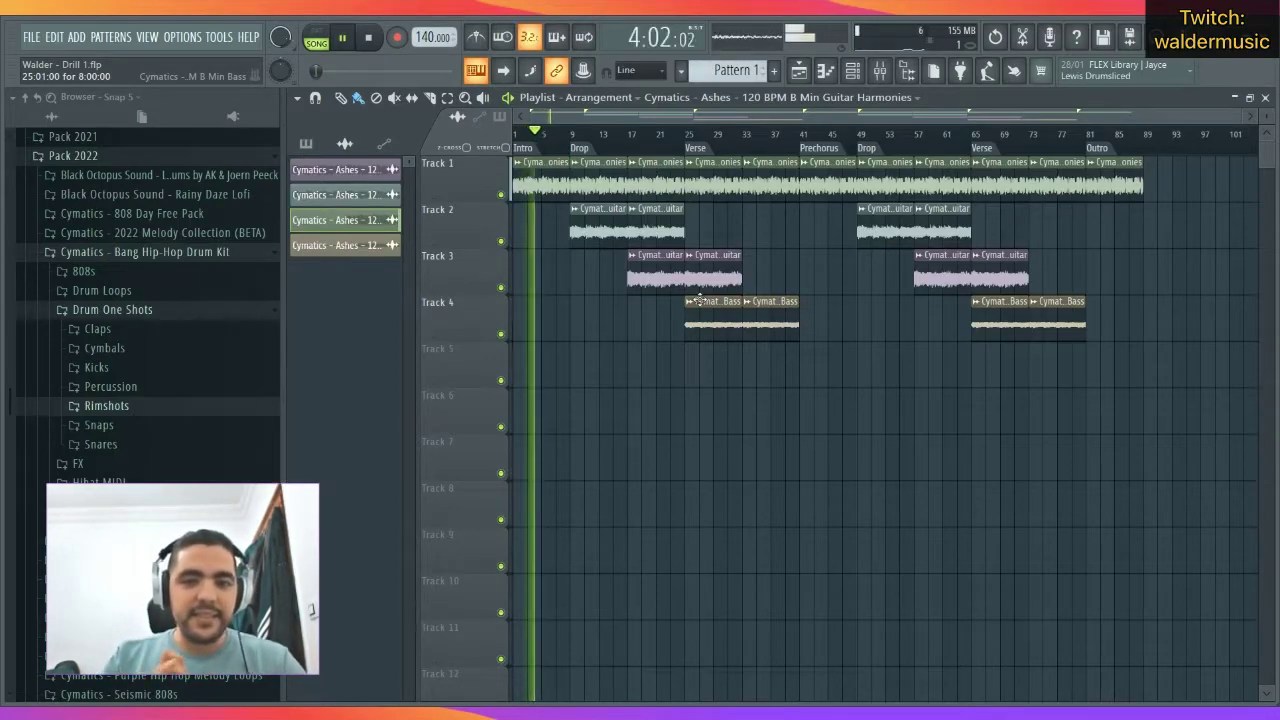
key(space)
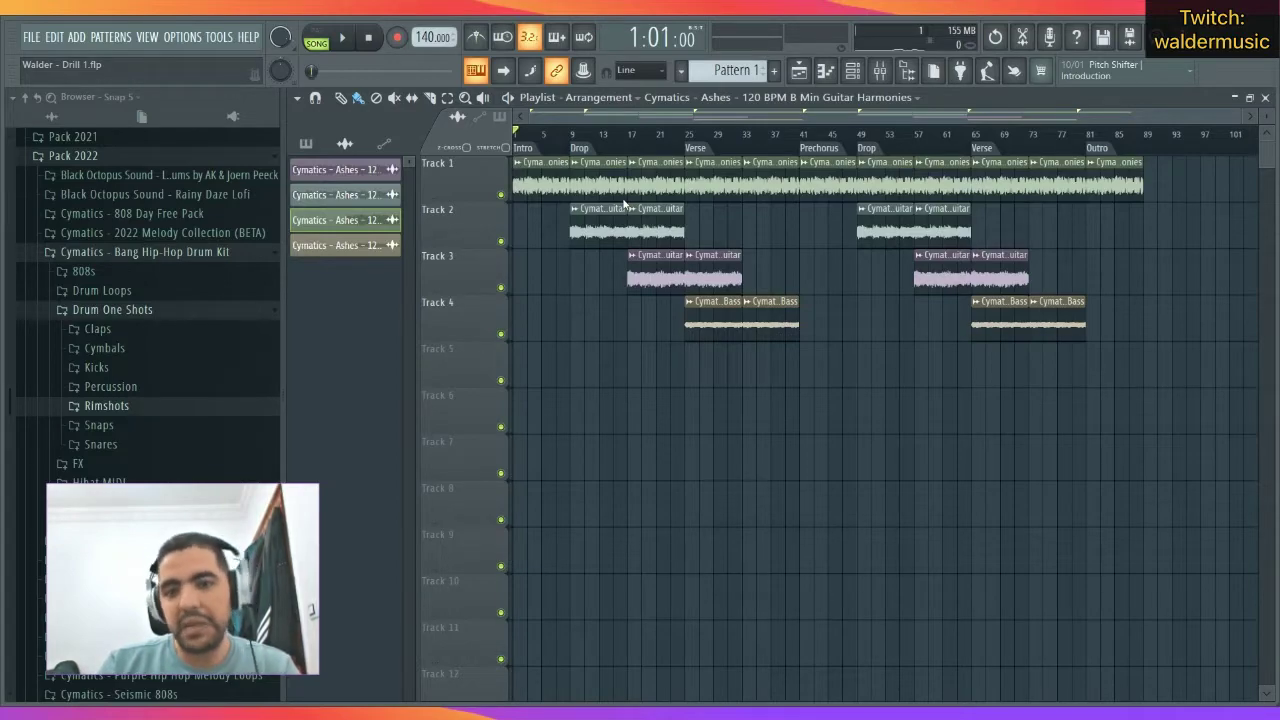
Rename the clips on Tracks 1 to 4 as Guitar 1, Guitar 2 (side), Guitar 3 and Bass Atmo.
key(Return)
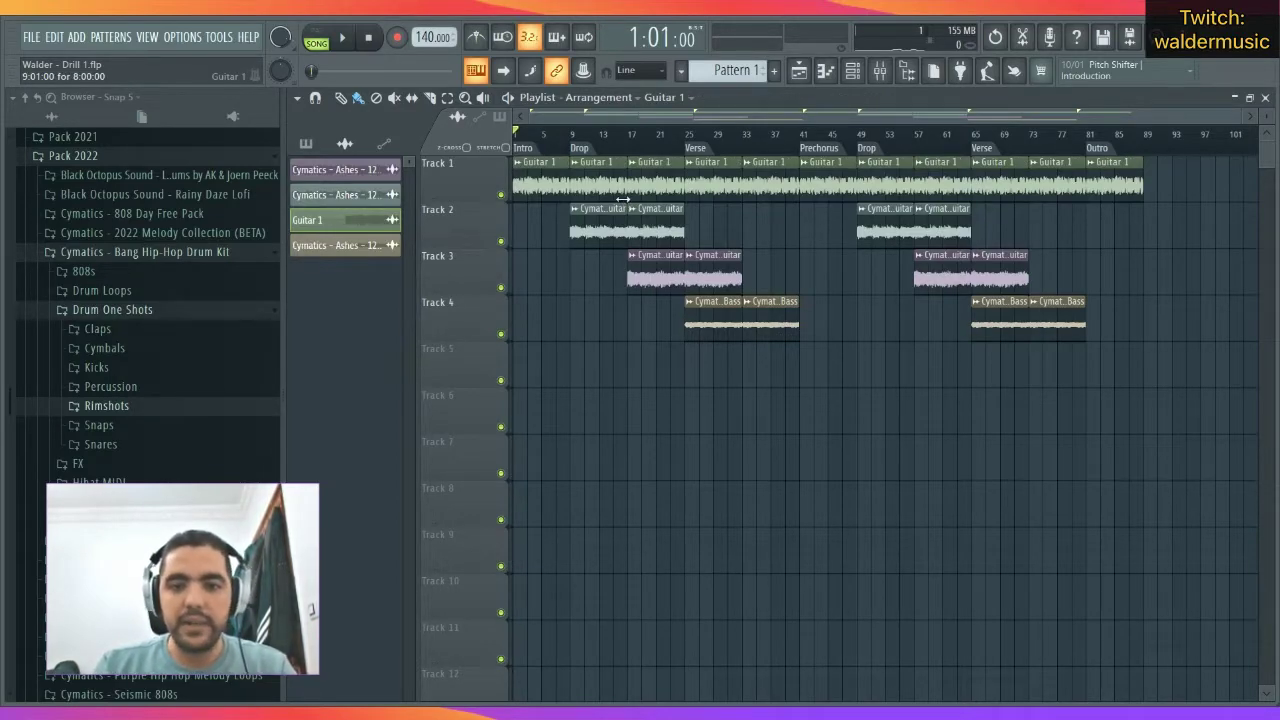
click(585, 228)
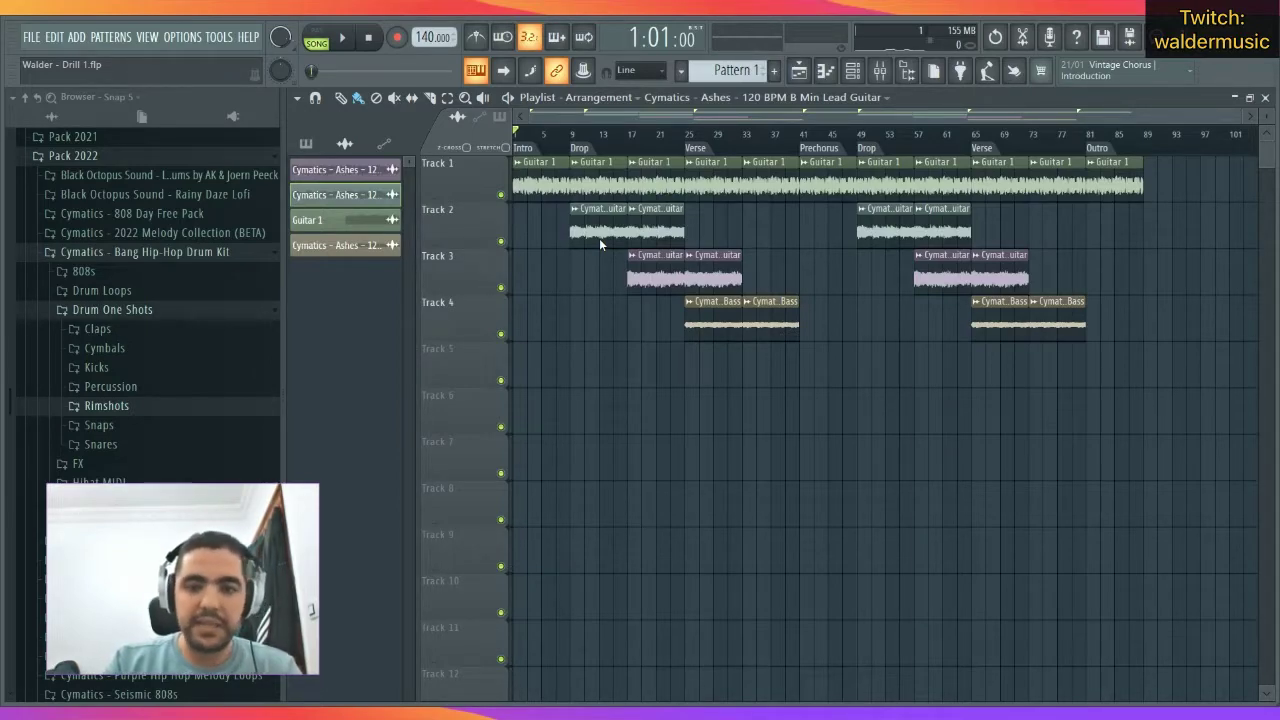
key(Return)
click(645, 283)
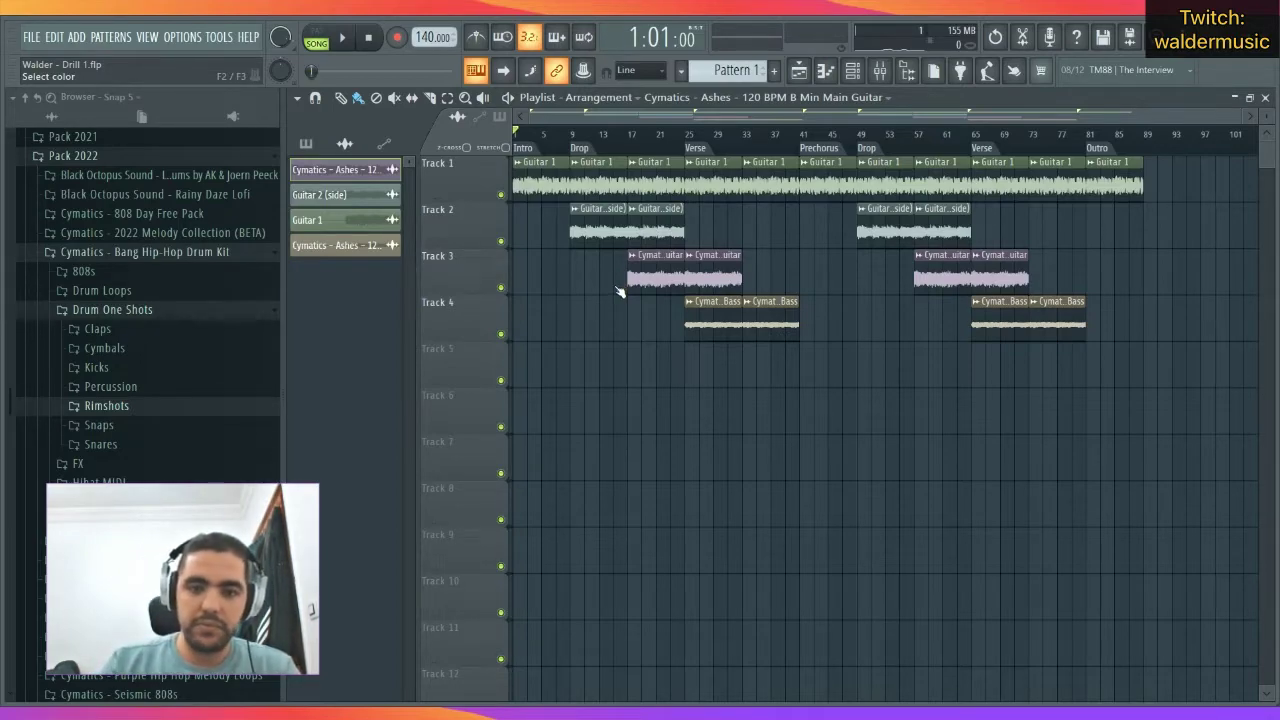
key(Return)
click(720, 314)
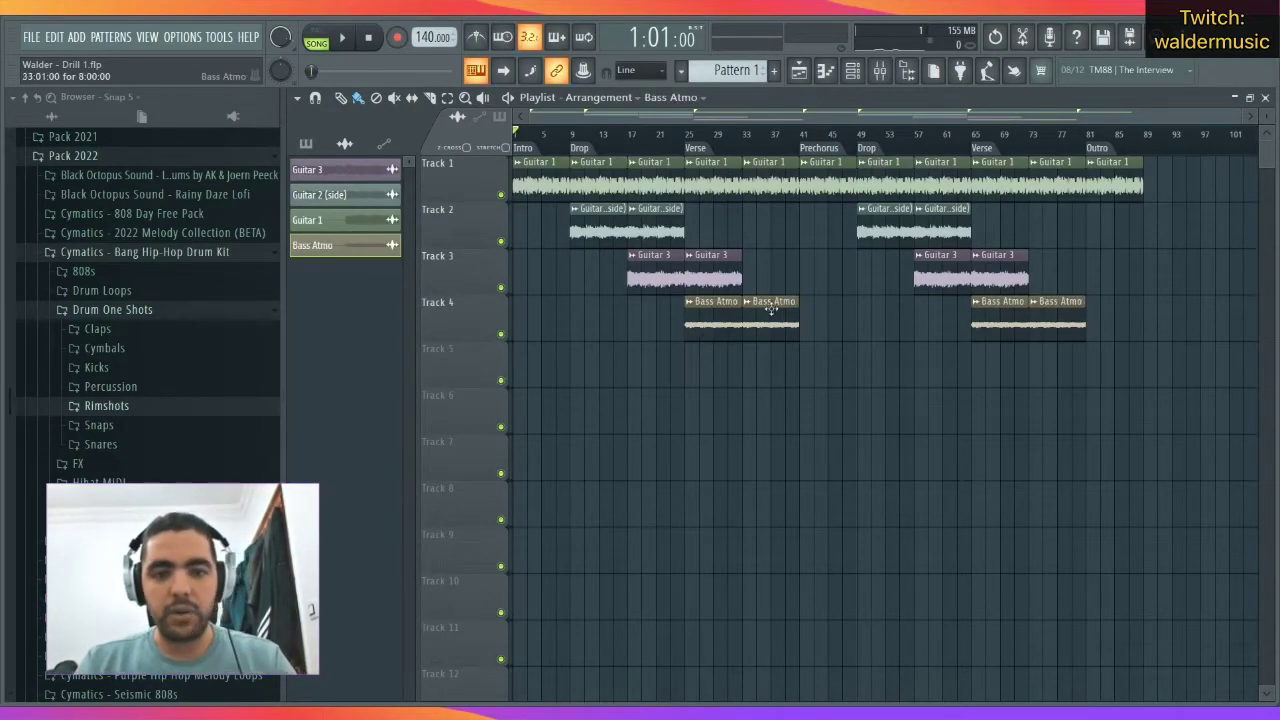
Recolor Guitar 1 light blue, Guitar 2 (side) medium blue, Guitar 3 darker blue and Bass Atmo red.
double_click(538, 169)
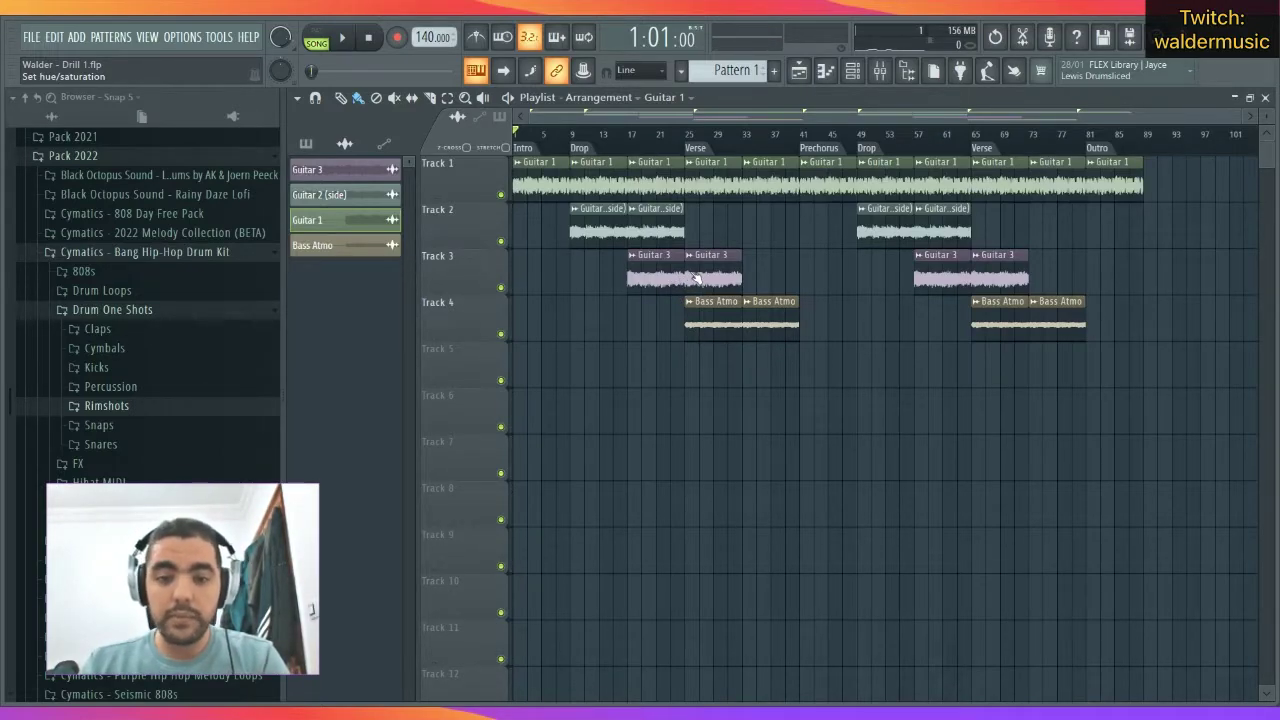
click(605, 172)
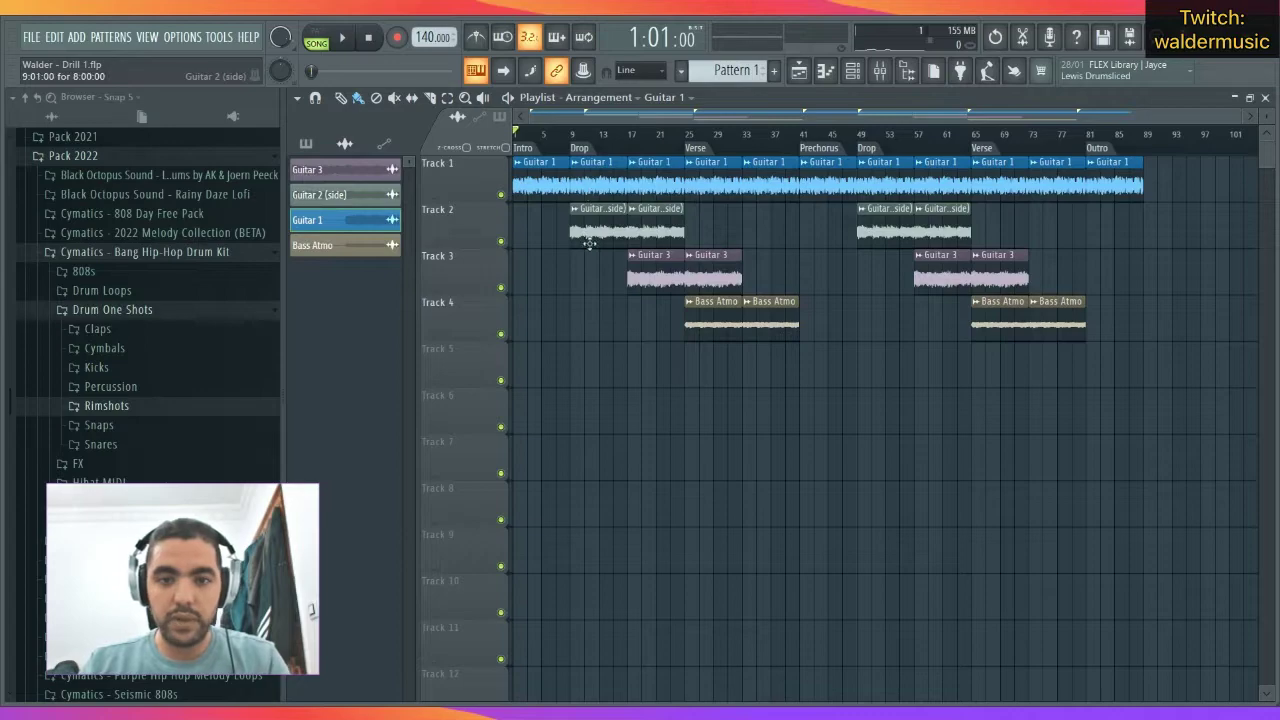
click(750, 334)
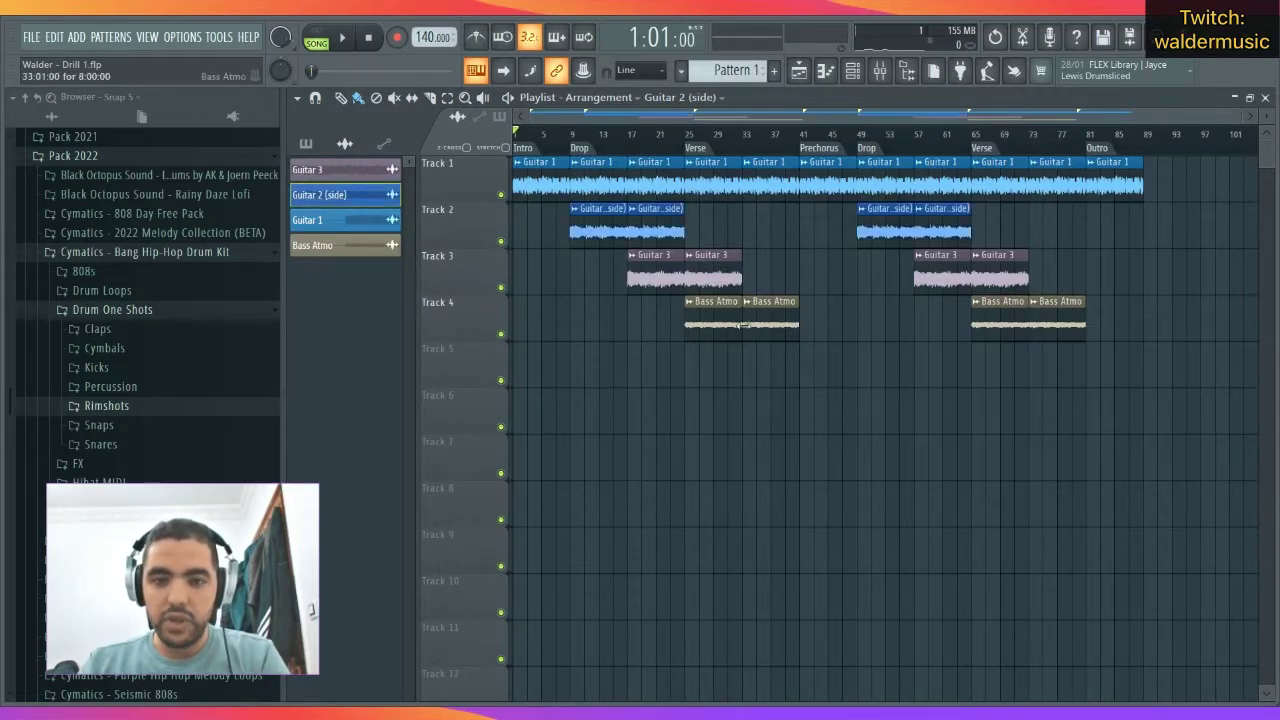
click(664, 275)
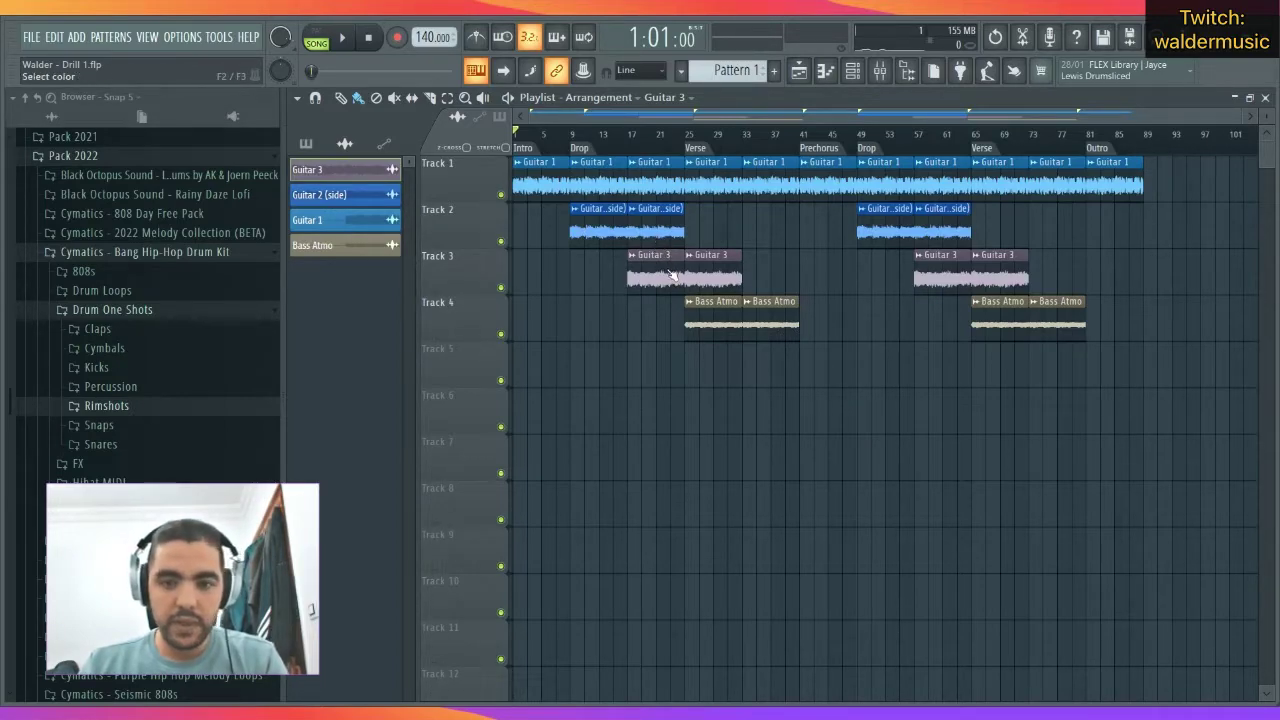
click(821, 344)
click(729, 326)
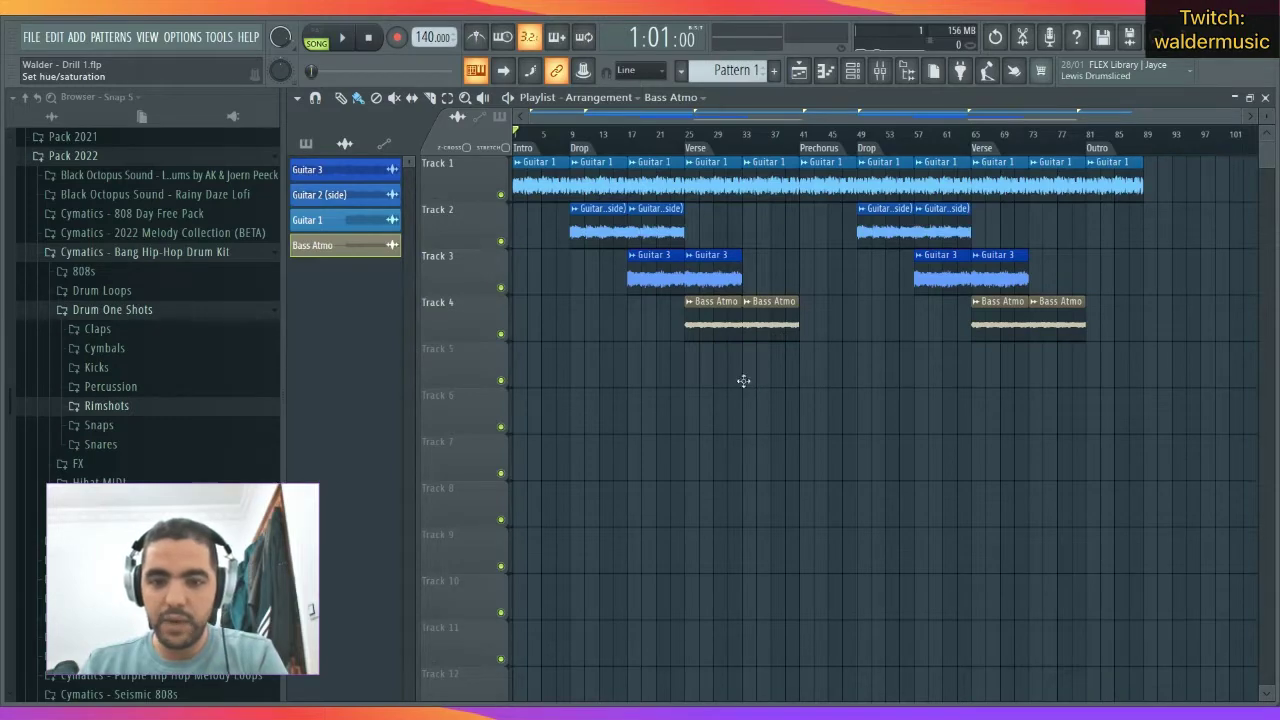
click(805, 430)
Check the mixer inserts and the channel rack's Unsorted group, selecting its four 808 channels to review their mixer routing.
click(550, 188)
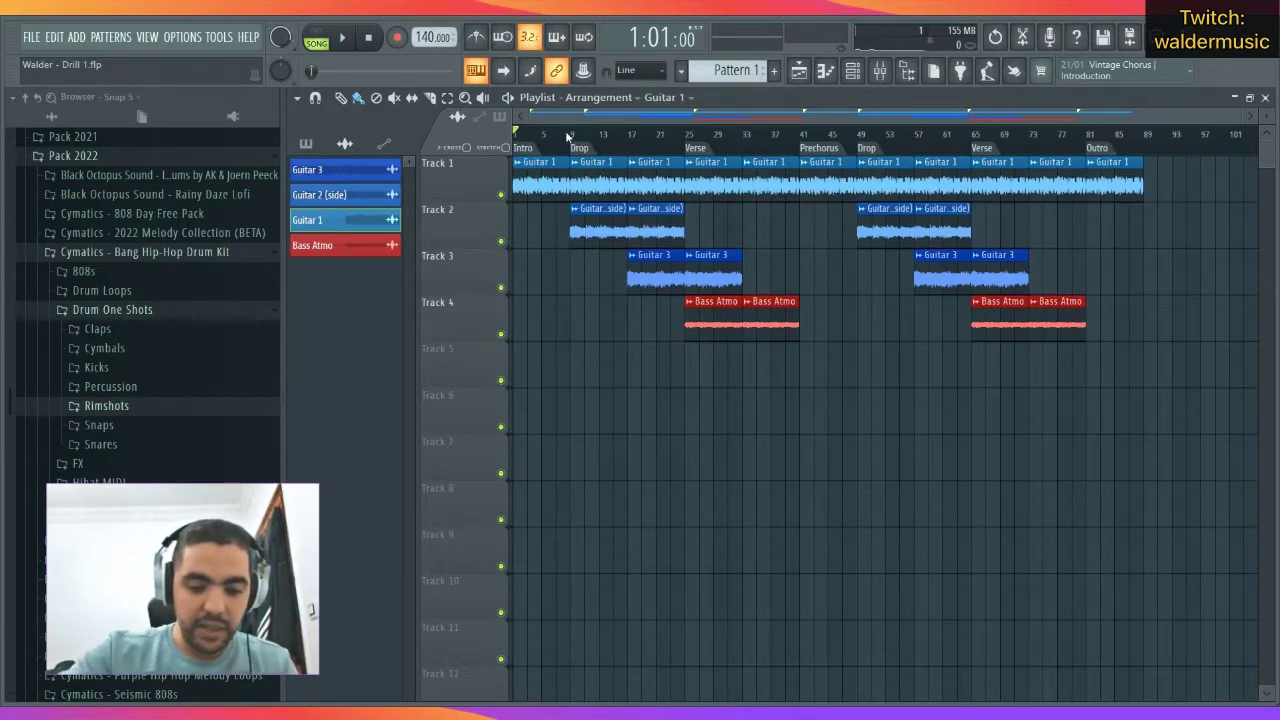
key(F9)
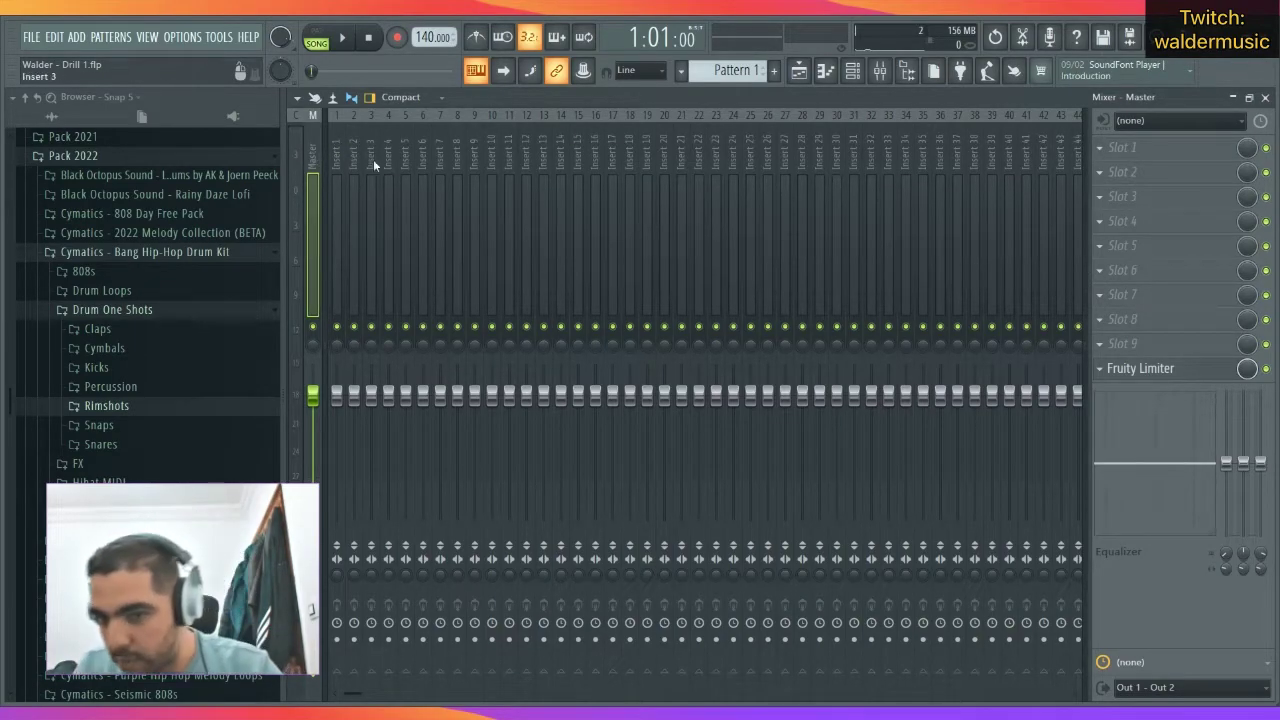
click(1265, 97)
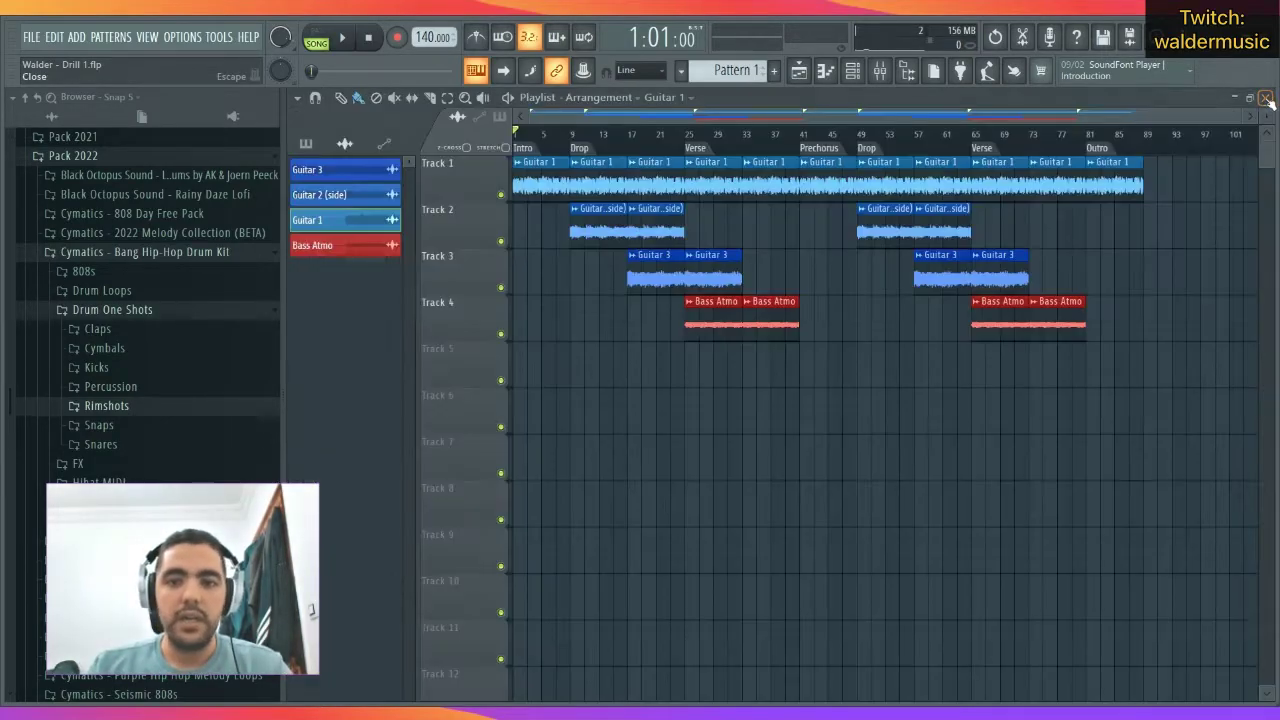
key(F6)
click(609, 221)
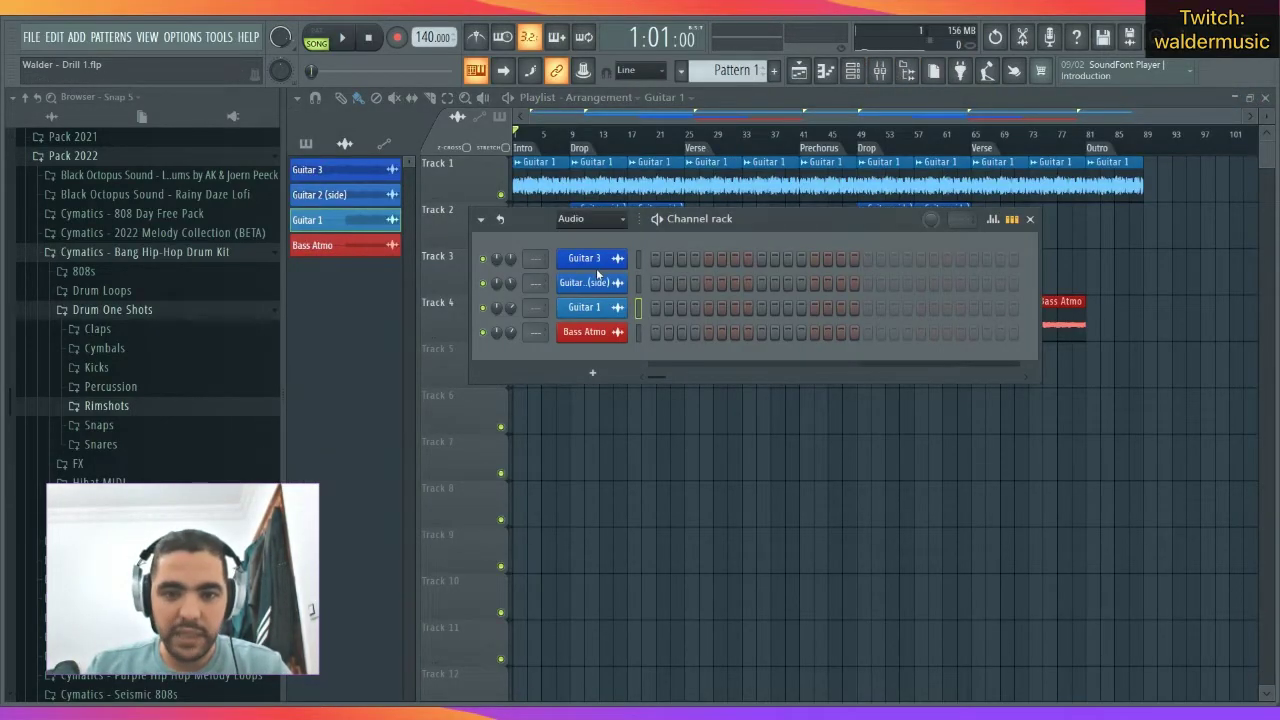
click(598, 272)
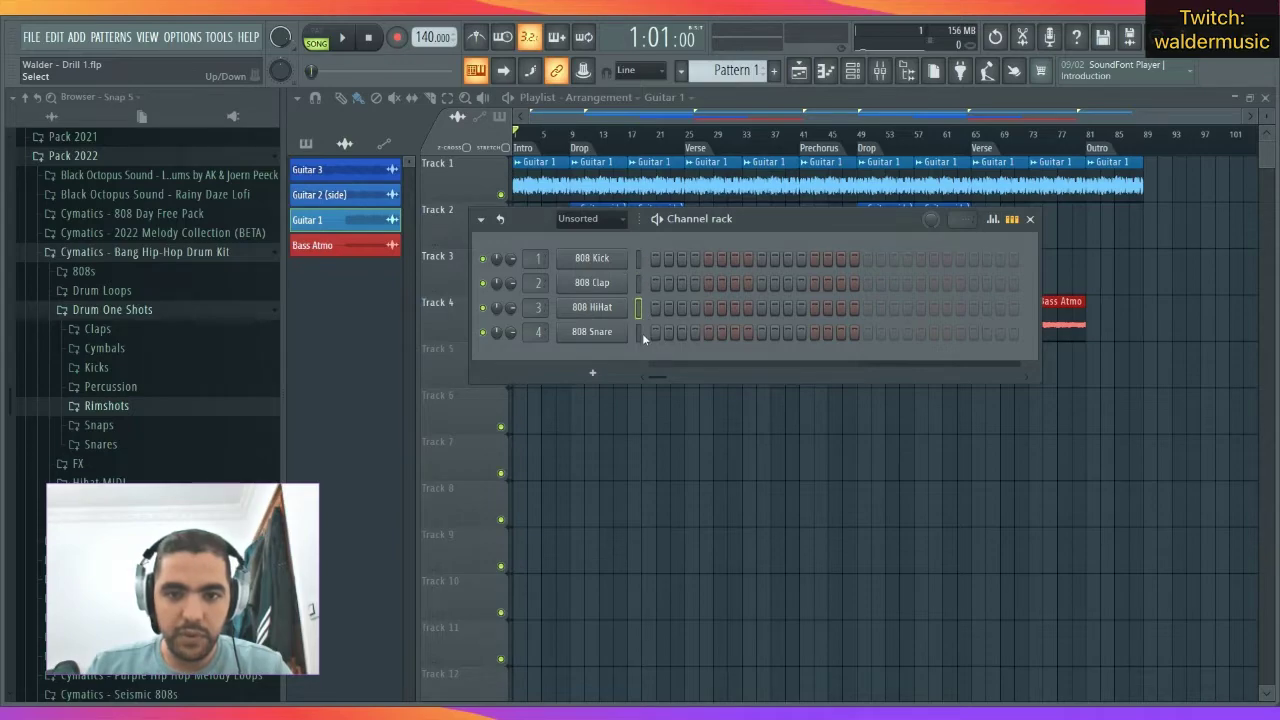
drag(640, 333, 640, 260)
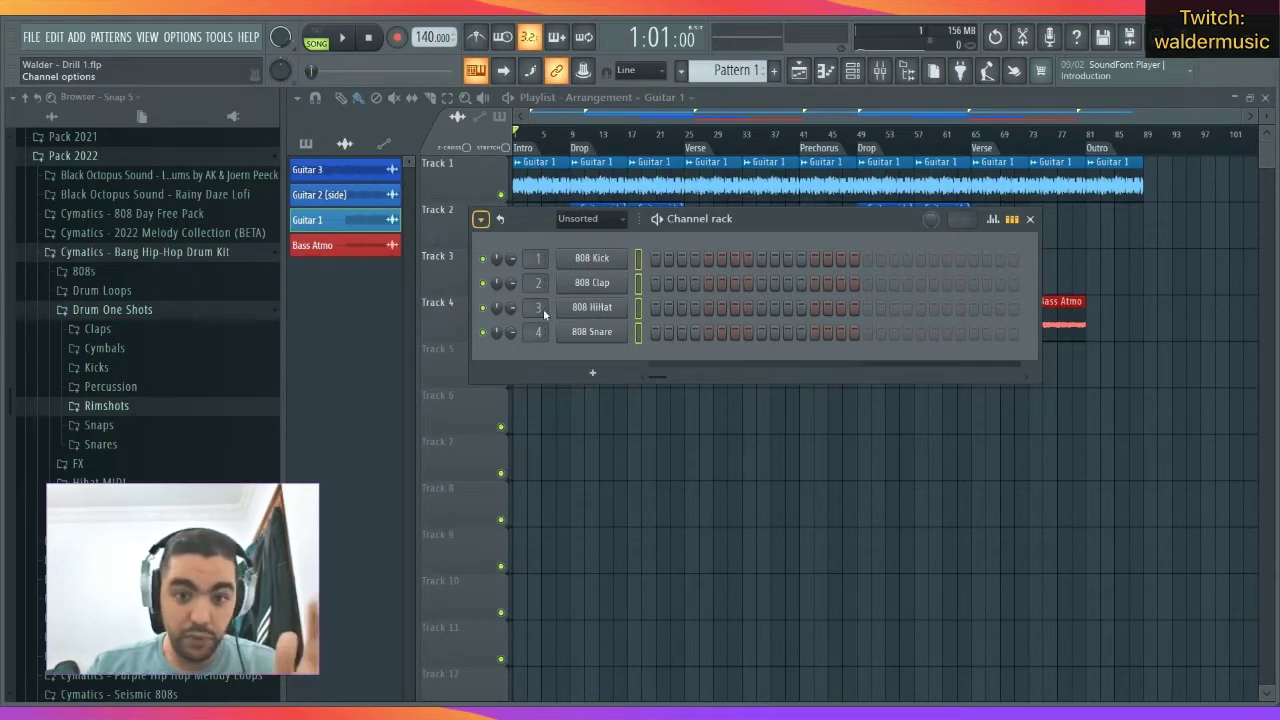
key(F6)
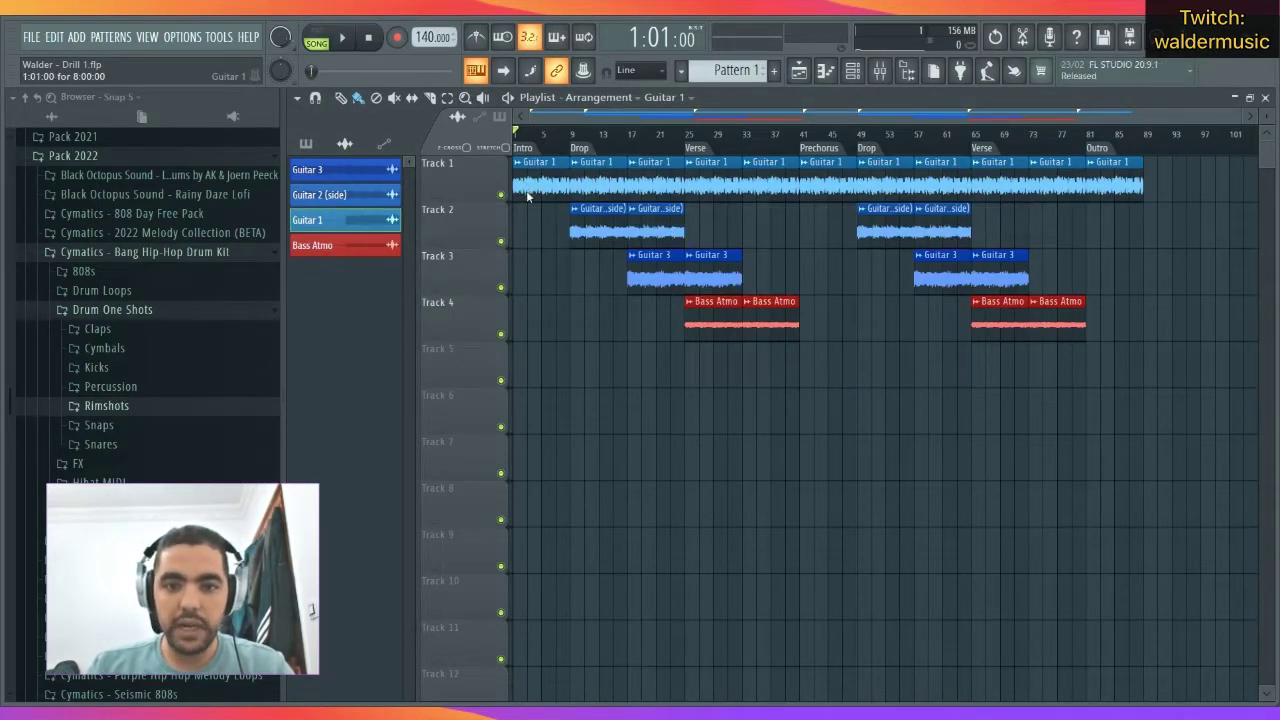
Route Guitar 1, Guitar 2 (side), Guitar 3 and Bass Atmo to mixer inserts 1, 2, 3 and 4.
key(F9)
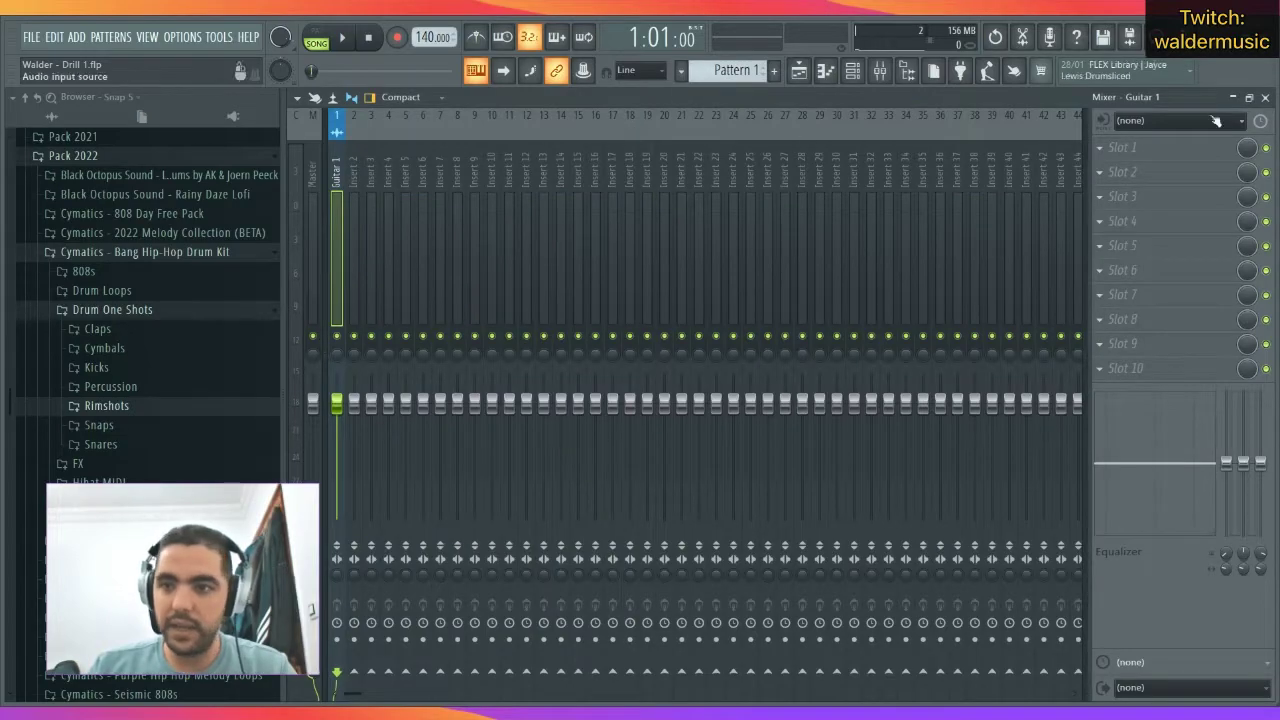
click(1266, 97)
key(F9)
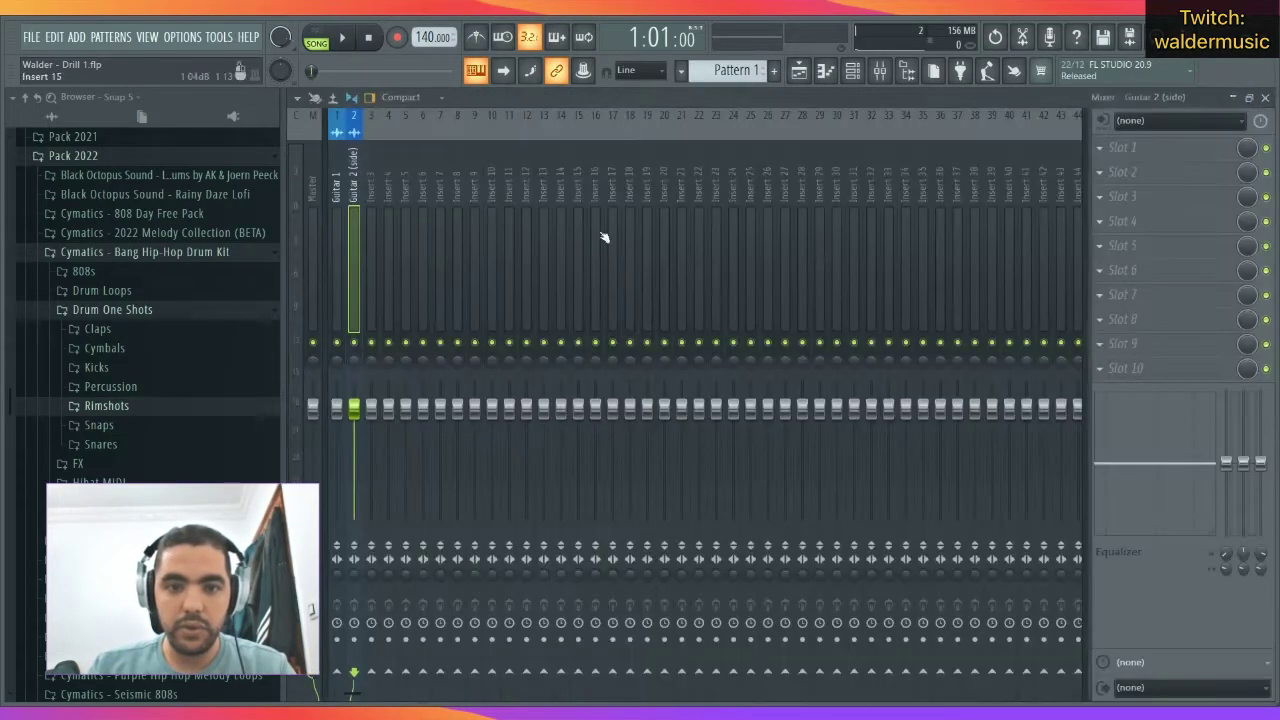
click(1266, 97)
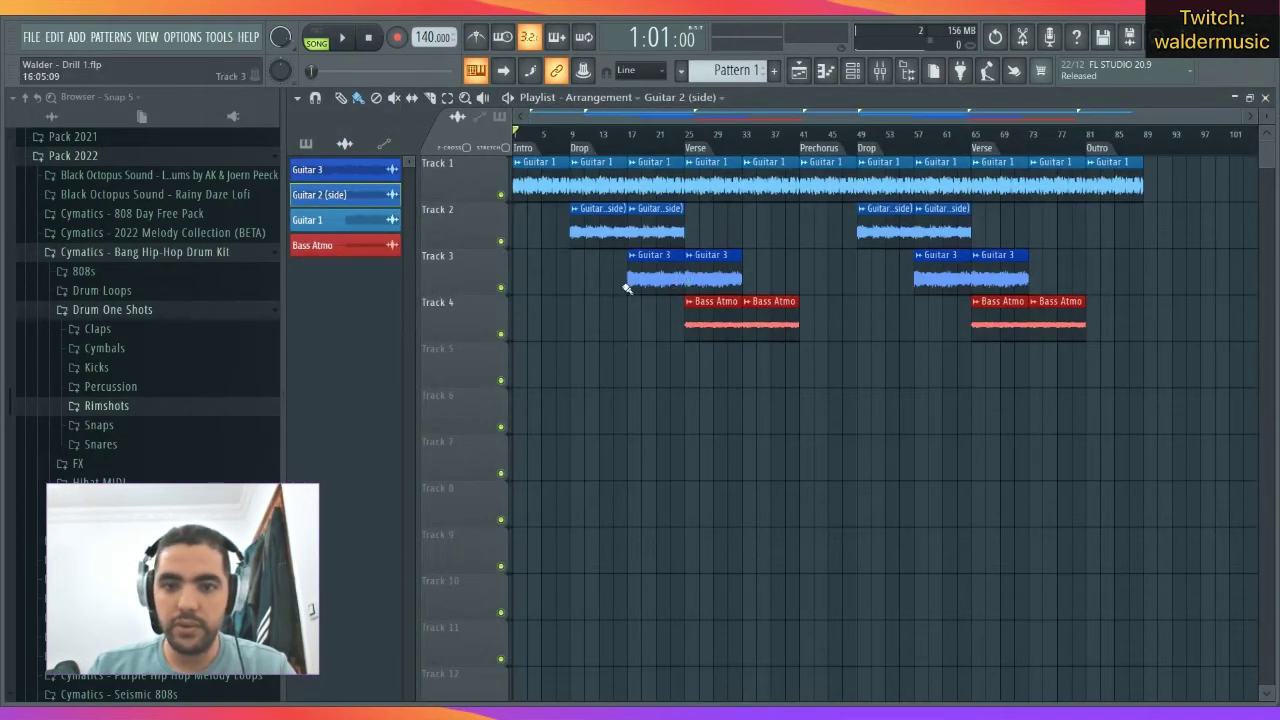
key(F9)
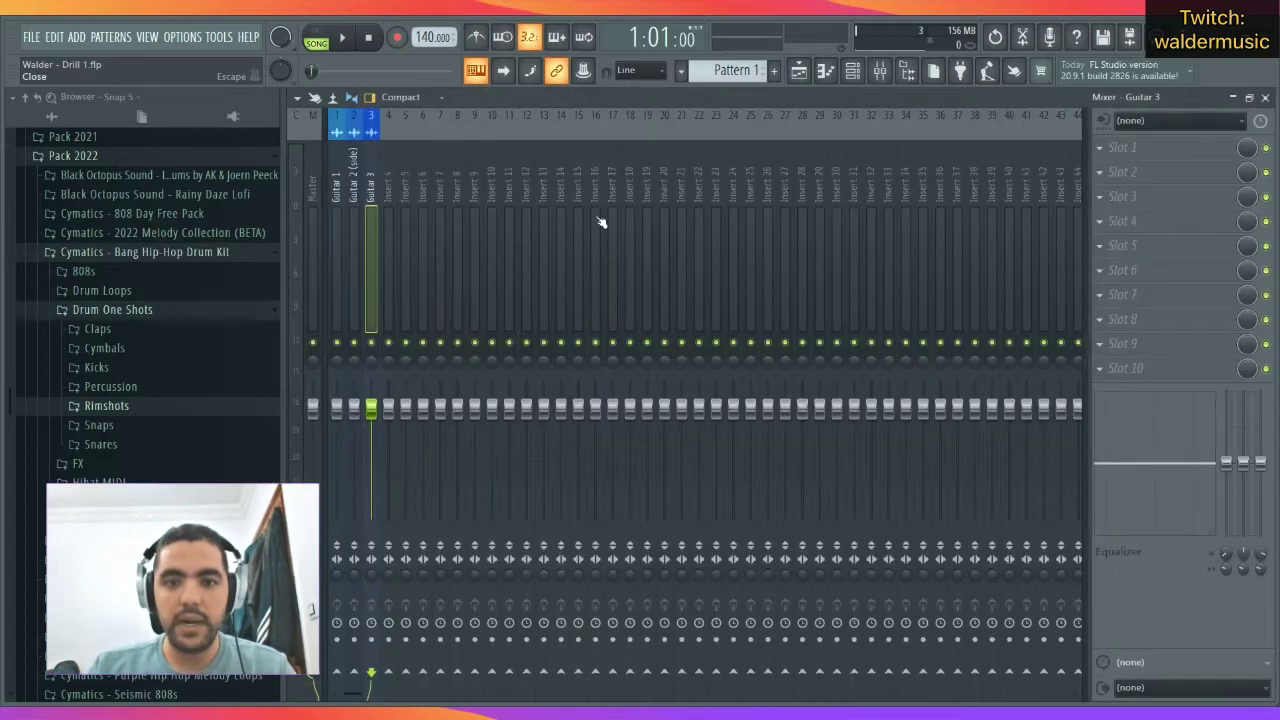
click(1266, 97)
click(735, 320)
key(F9)
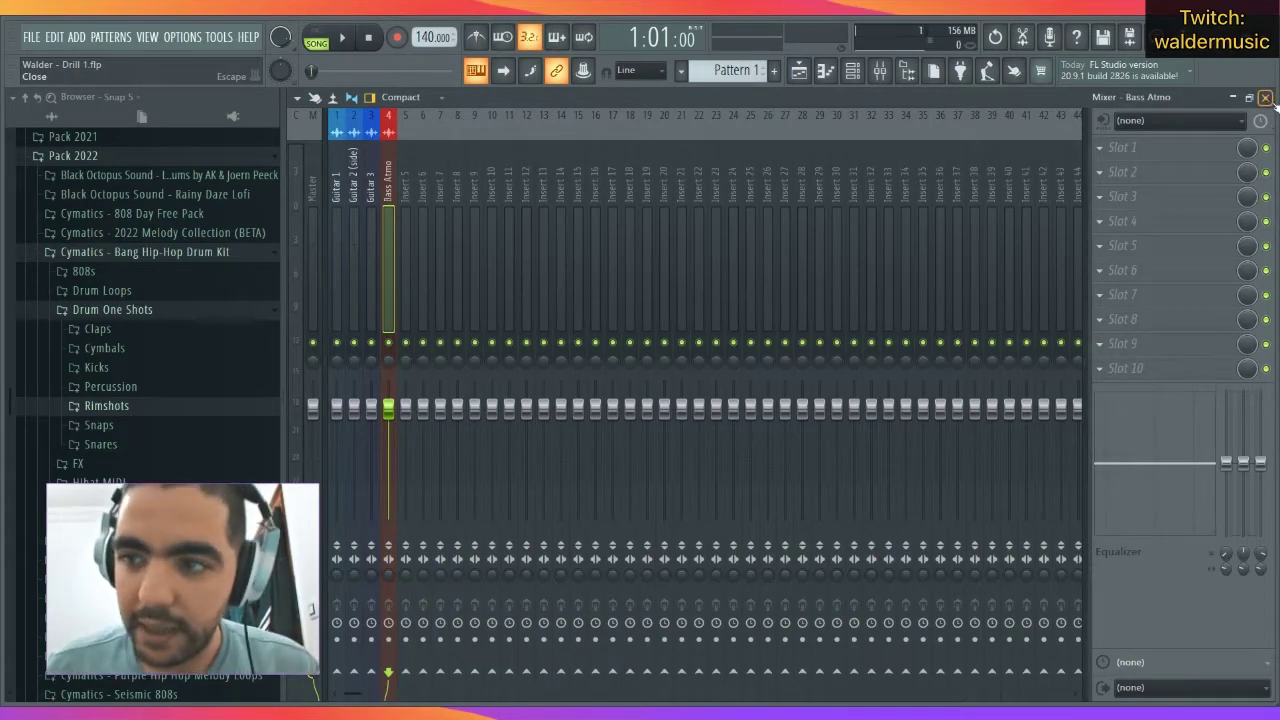
Lower the volume of mixer inserts 1 to 4 together to 75% (-5.9 dB) and return to the playlist.
key(F9)
key(F9)
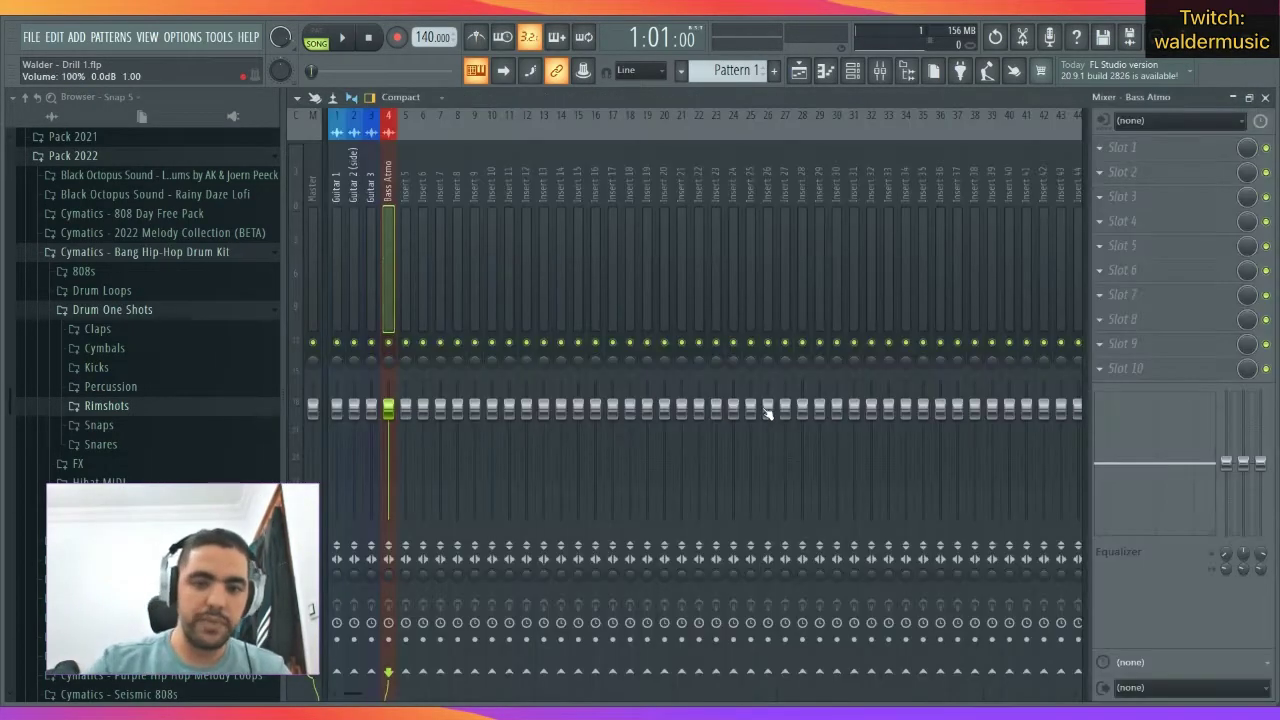
drag(336, 285, 389, 260)
drag(388, 412, 388, 440)
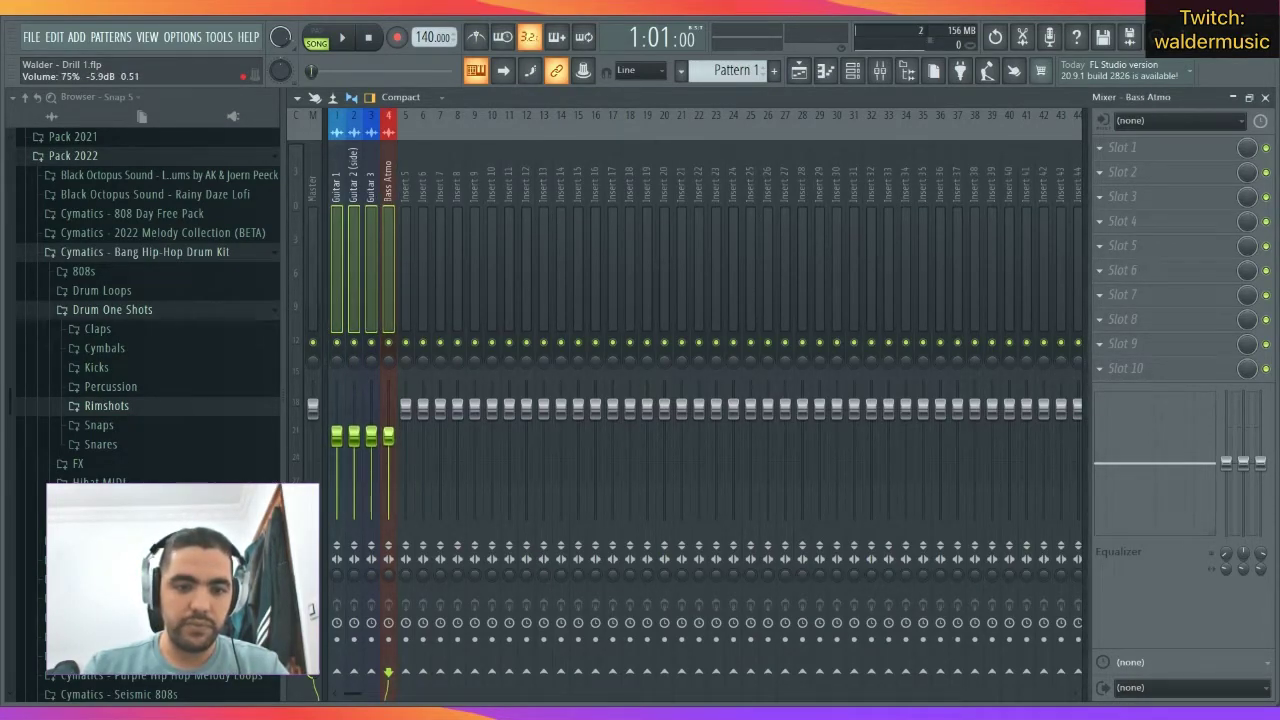
click(839, 229)
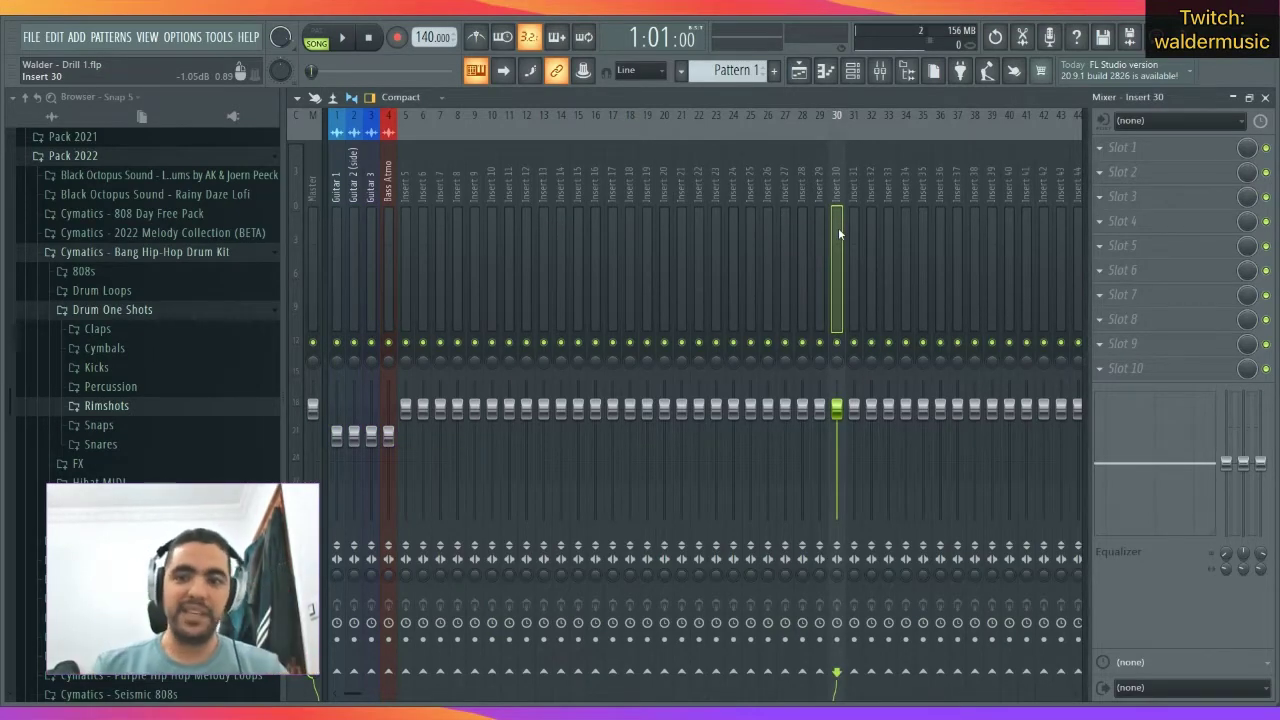
click(1265, 97)
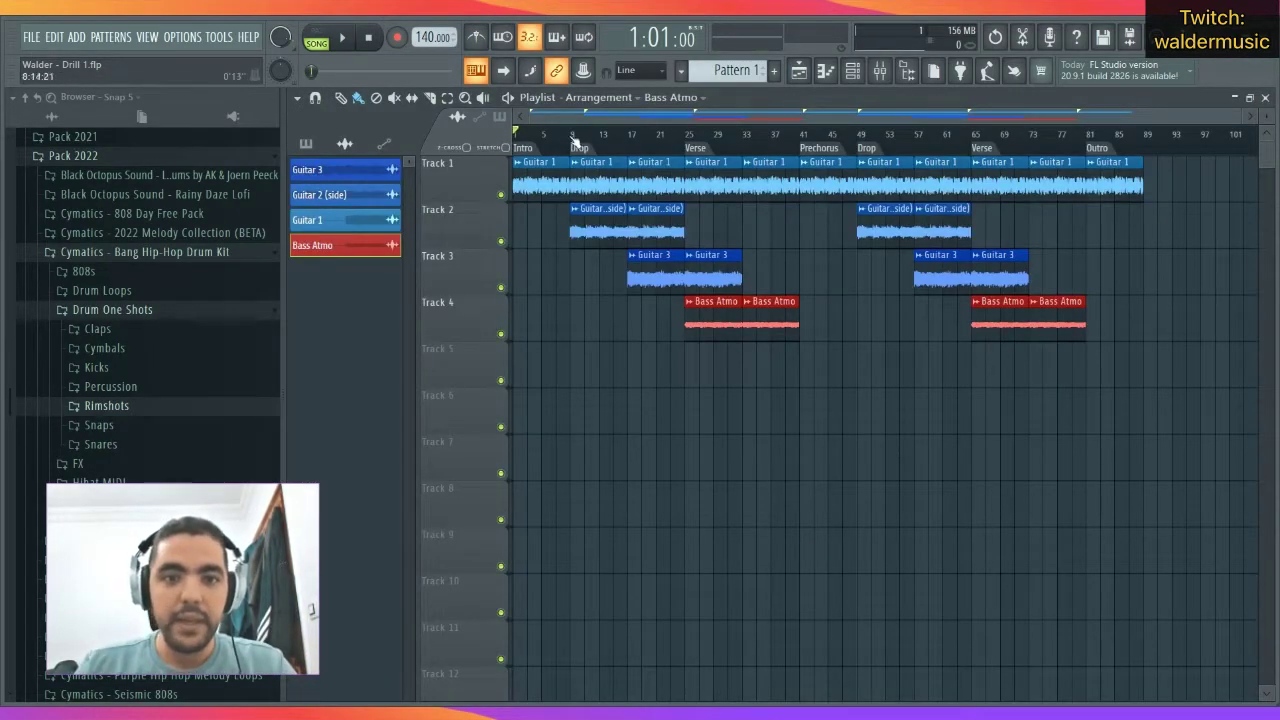
Play the arrangement from the song start with the playlist tracks enlarged vertically.
key(space)
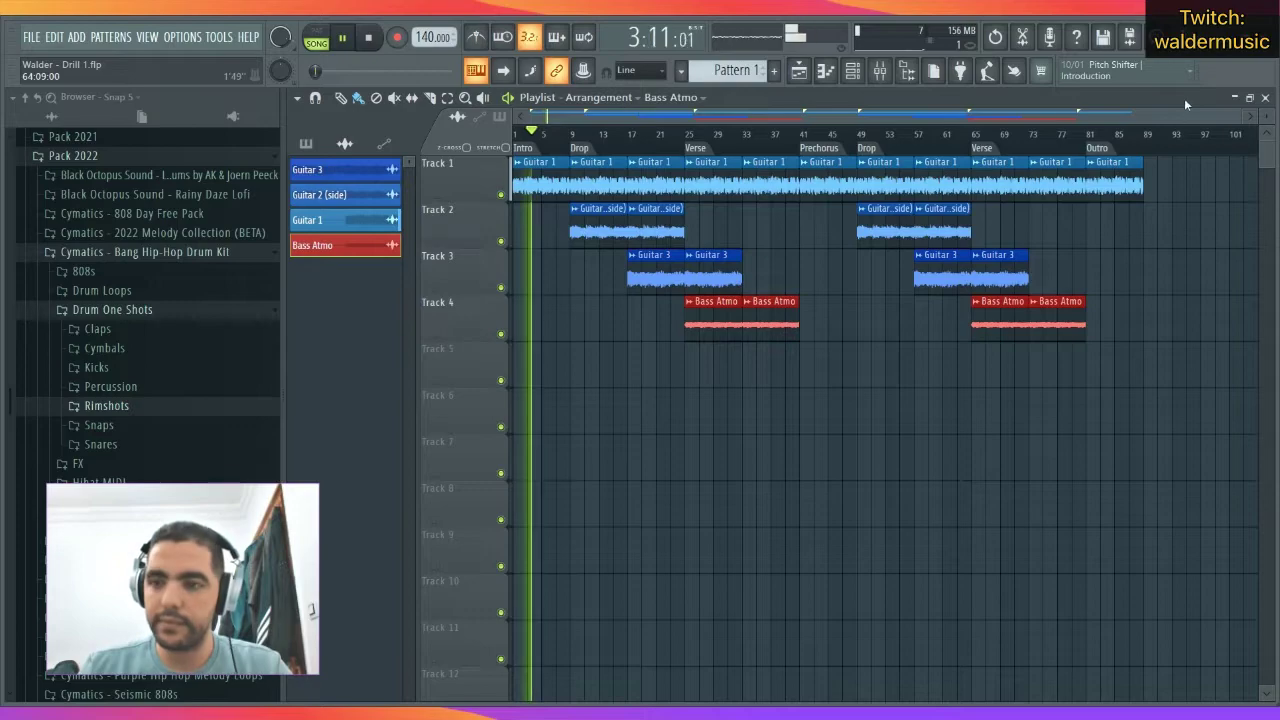
scroll(1267, 116, down, 1)
scroll(1267, 116, up, 2)
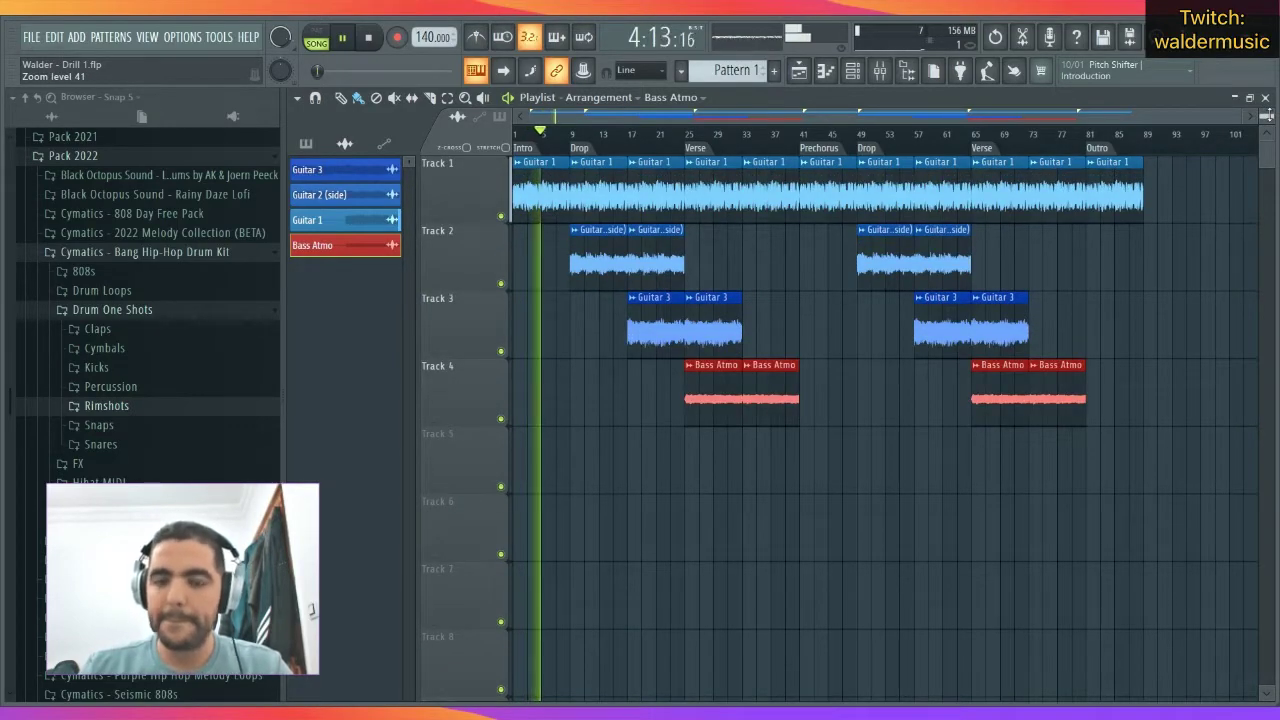
Stop playback and rename Pattern 1 to Drums with an orange color.
key(space)
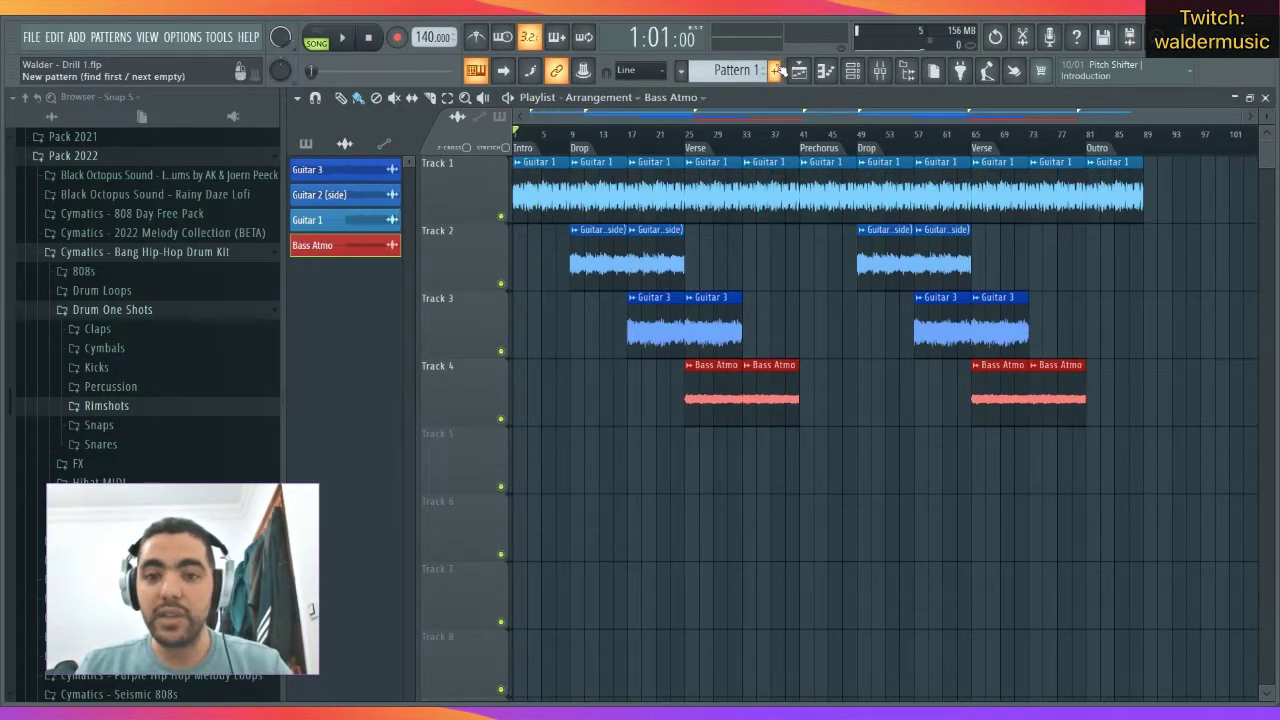
click(776, 70)
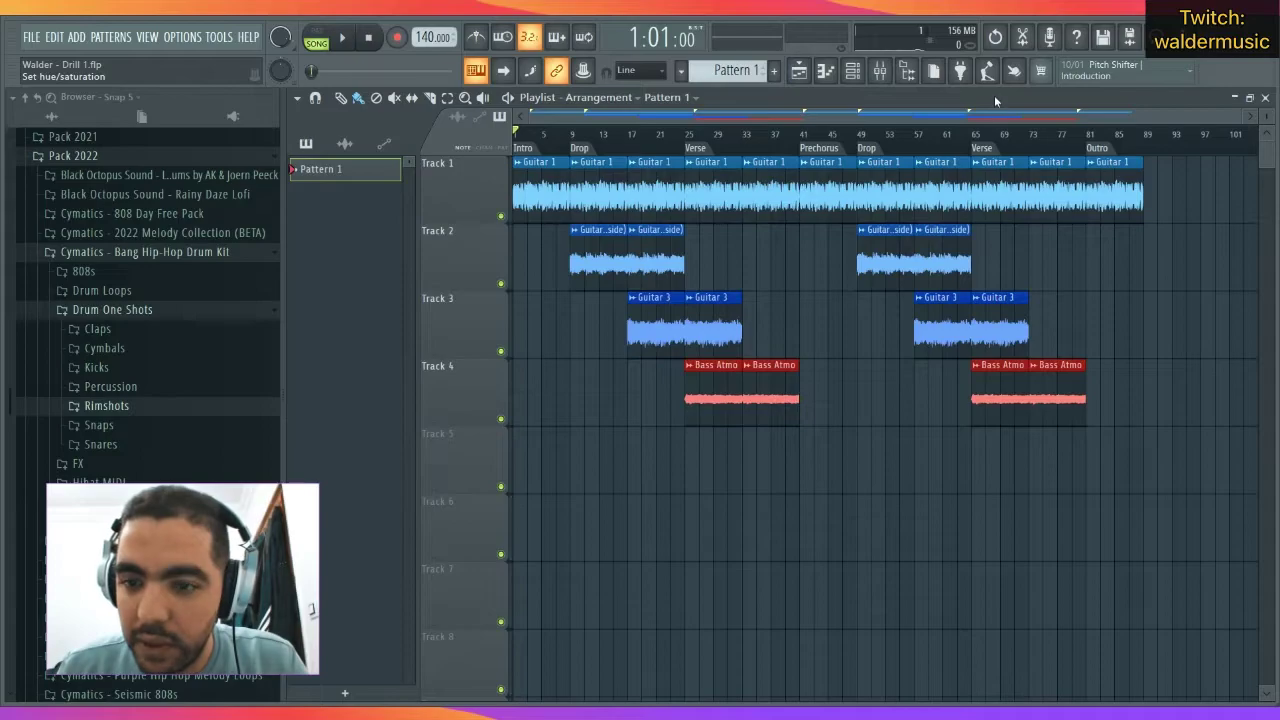
key(Return)
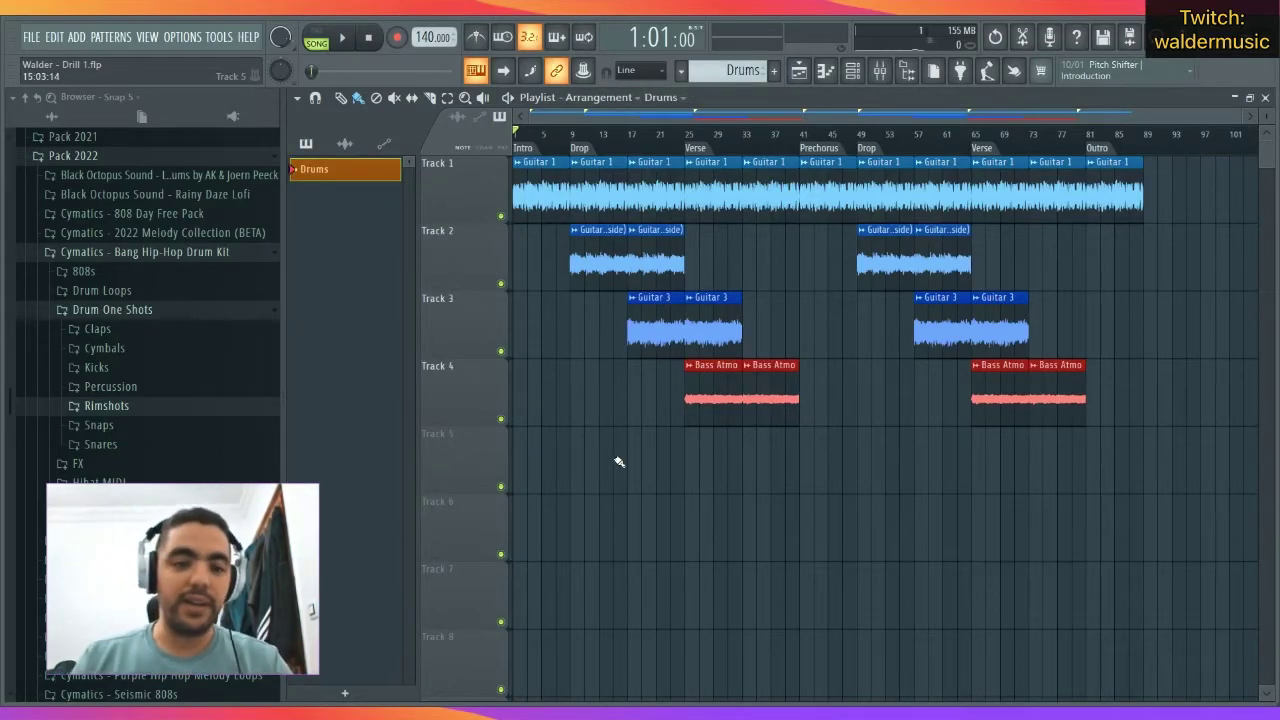
click(852, 70)
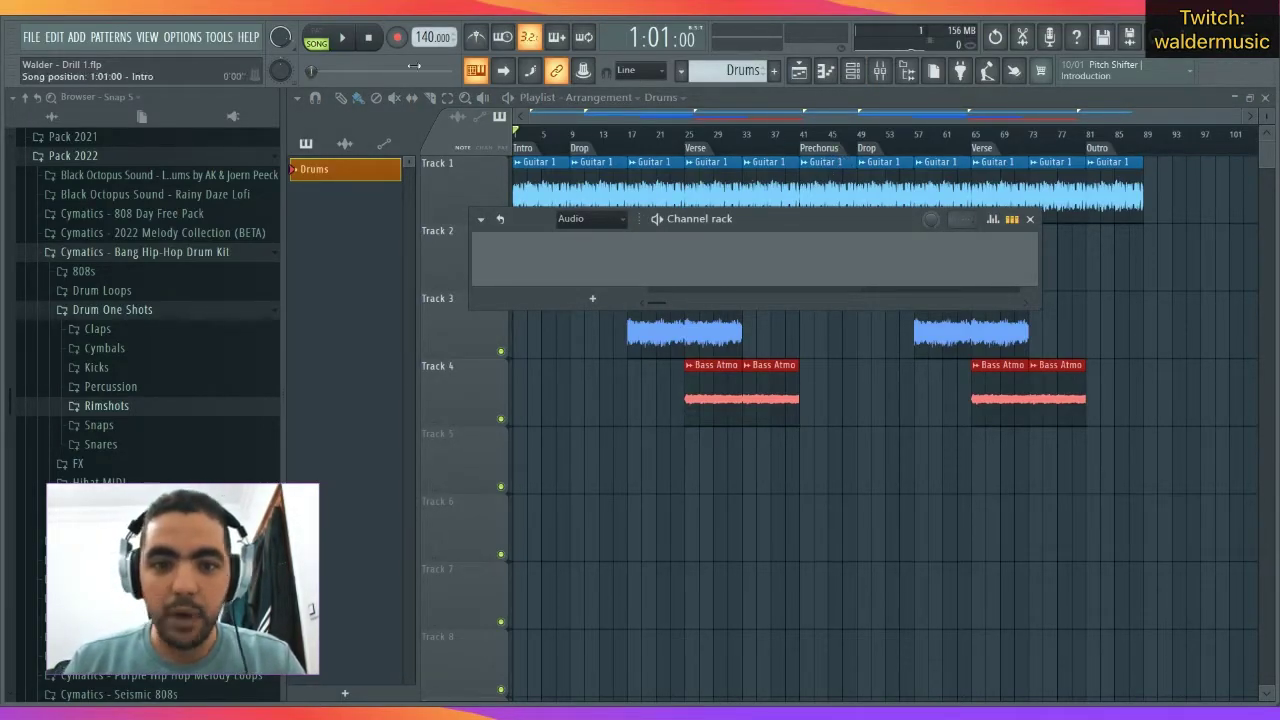
key(F6)
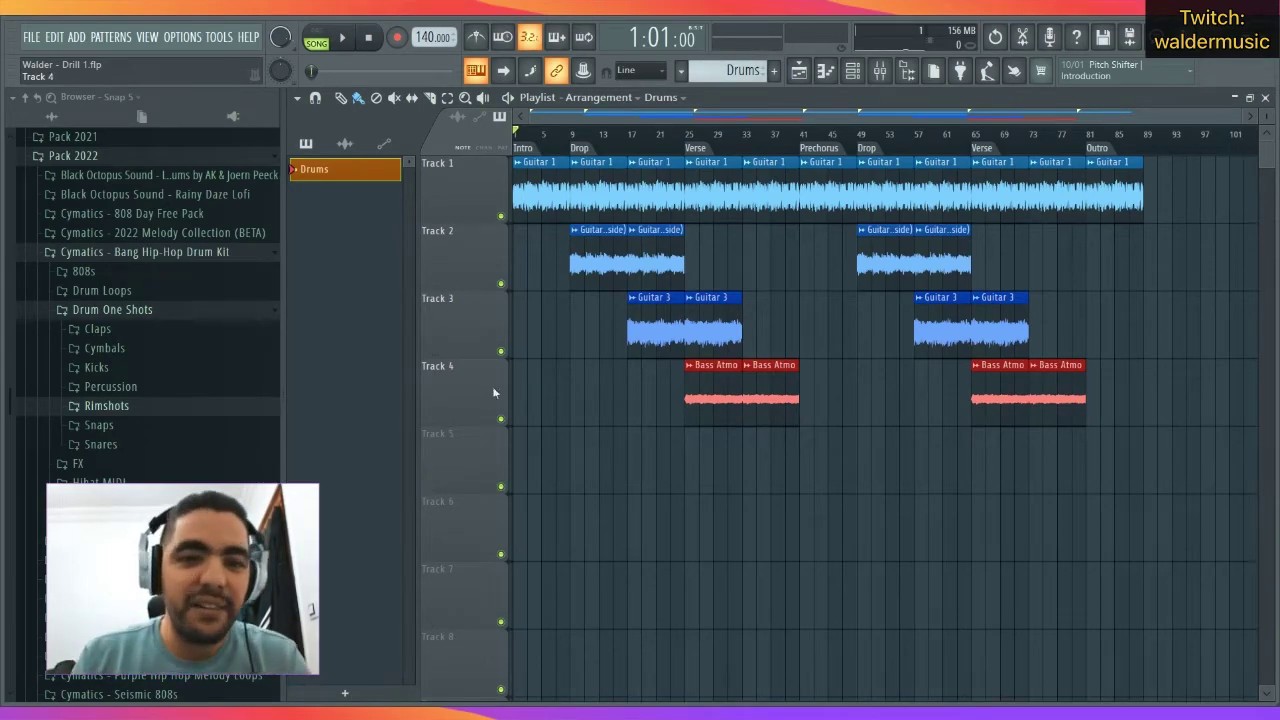
Audition the Bang Closed Hihat 1 to 4 samples in the Cymbals folder, alone and against the playing song.
click(156, 352)
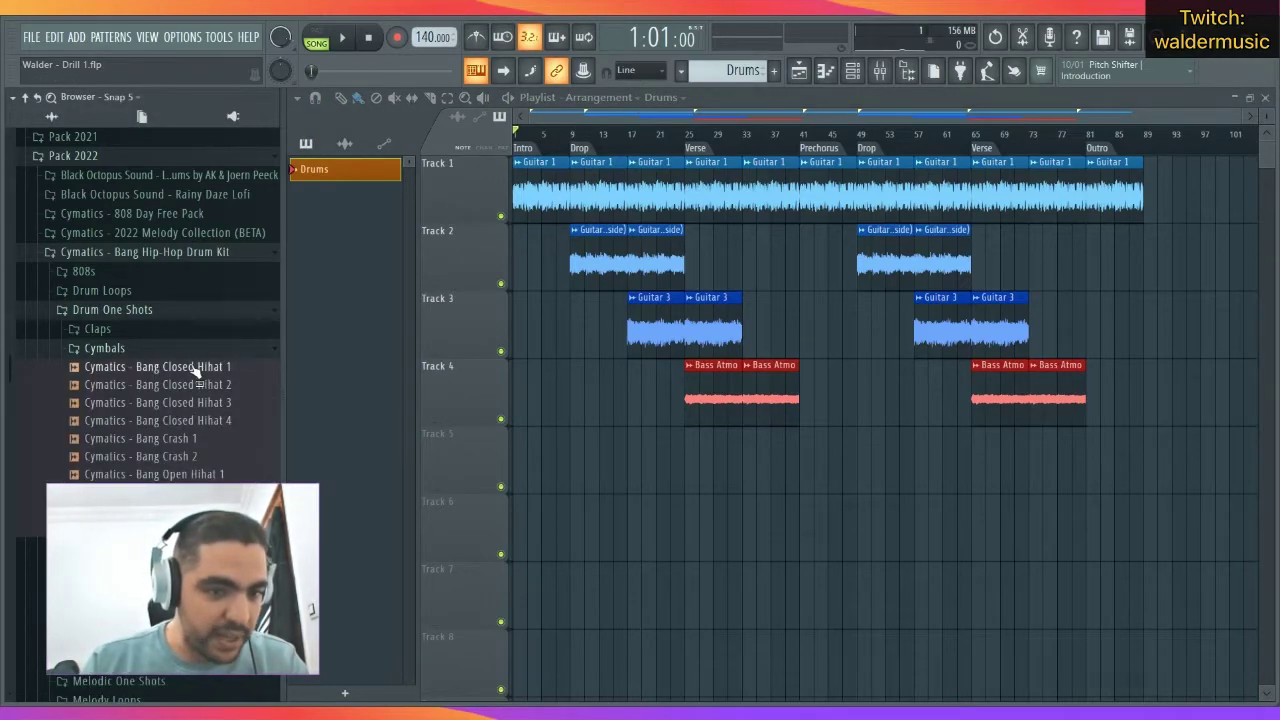
click(190, 367)
click(191, 384)
click(188, 402)
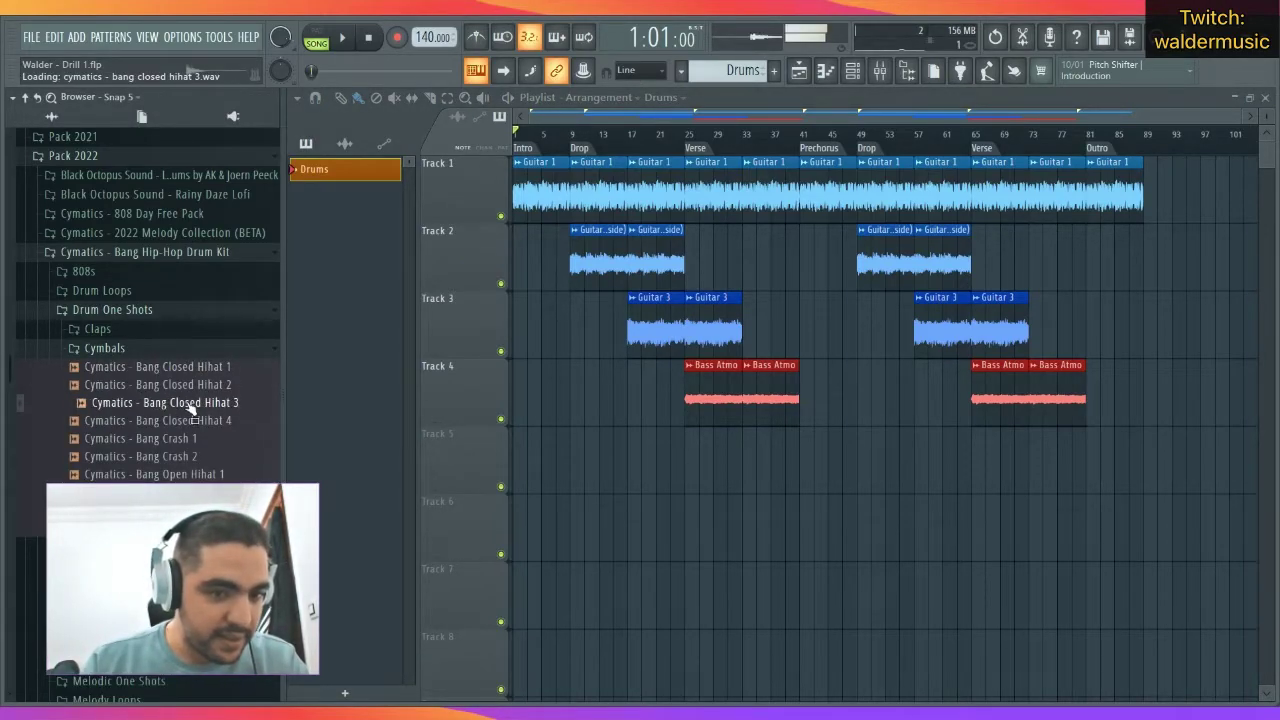
click(189, 421)
click(200, 385)
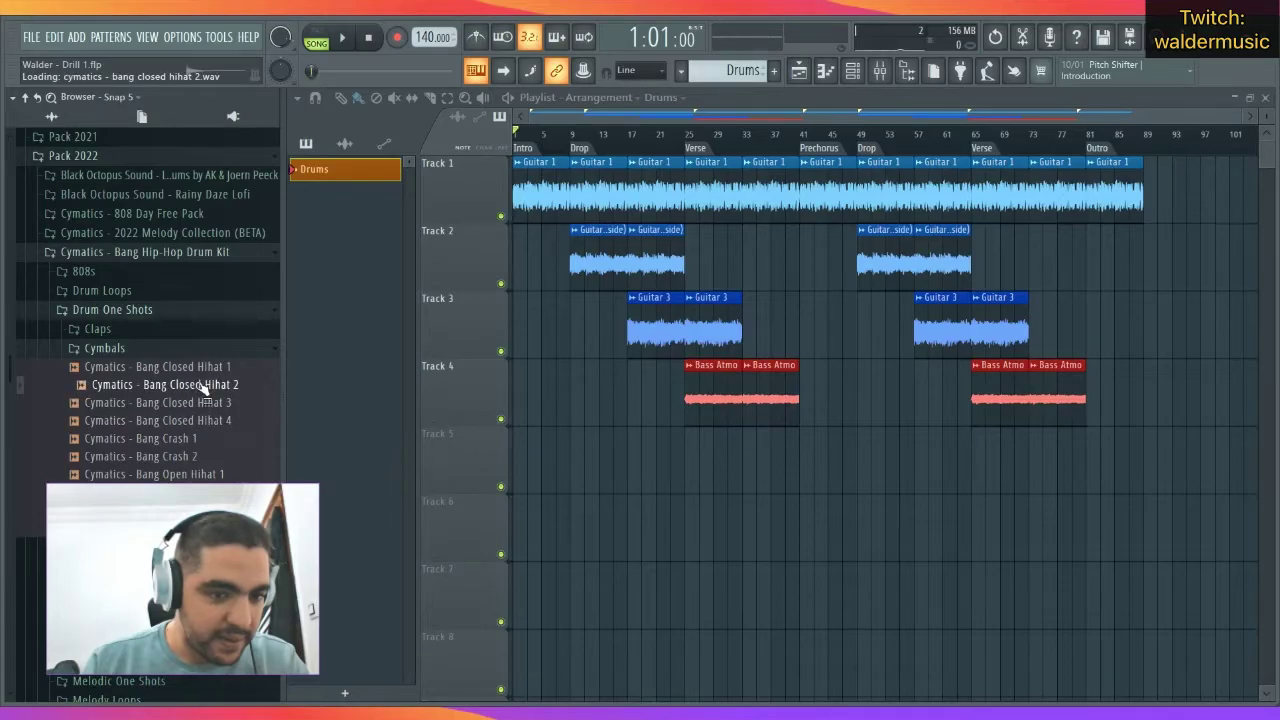
key(space)
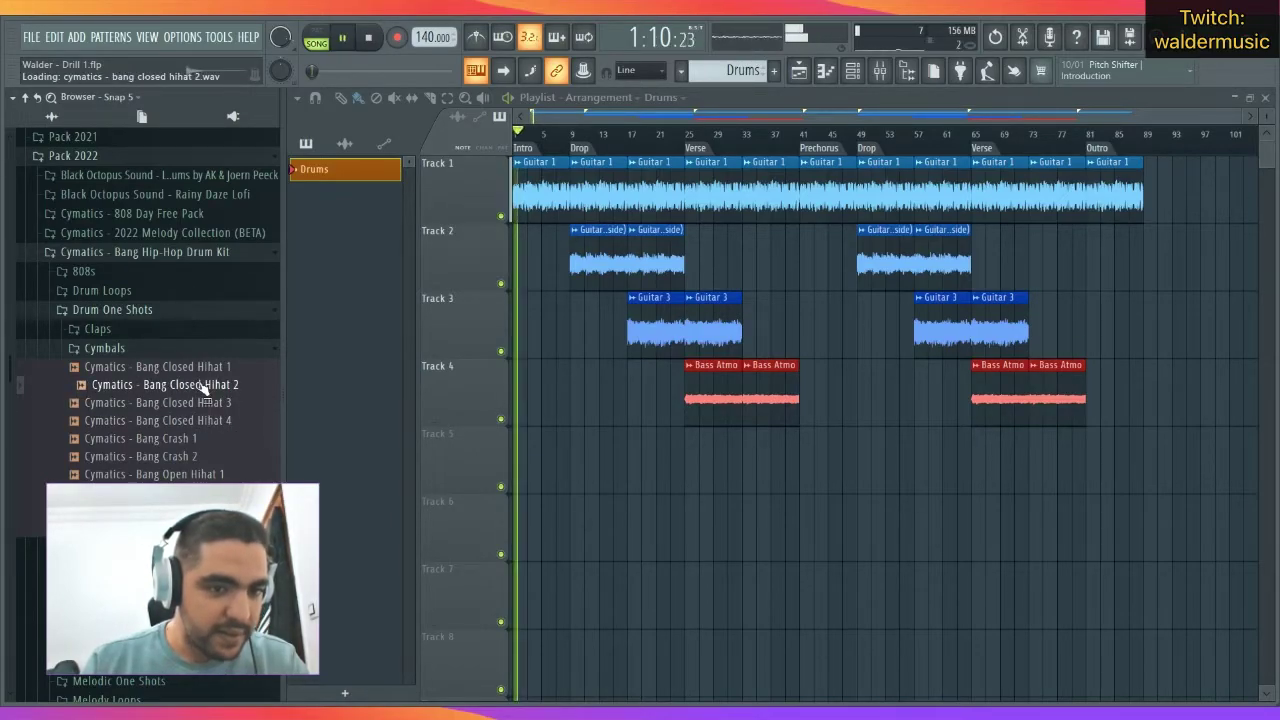
click(202, 404)
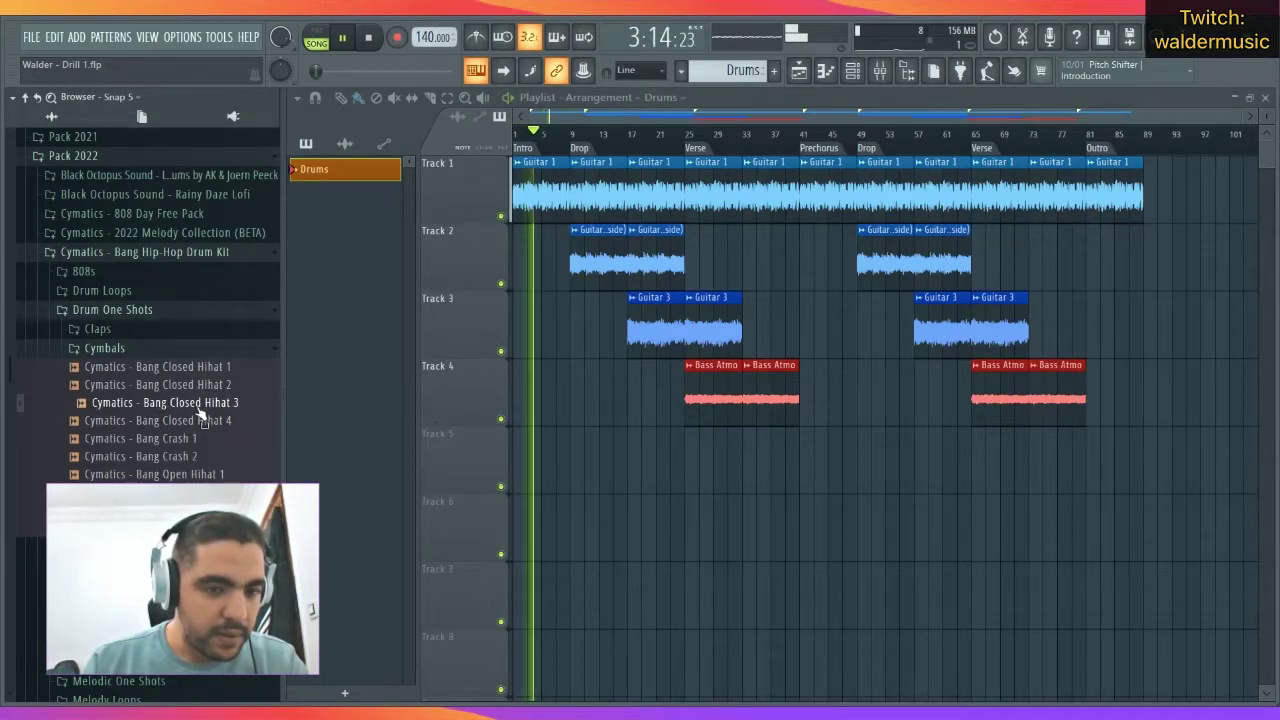
click(200, 420)
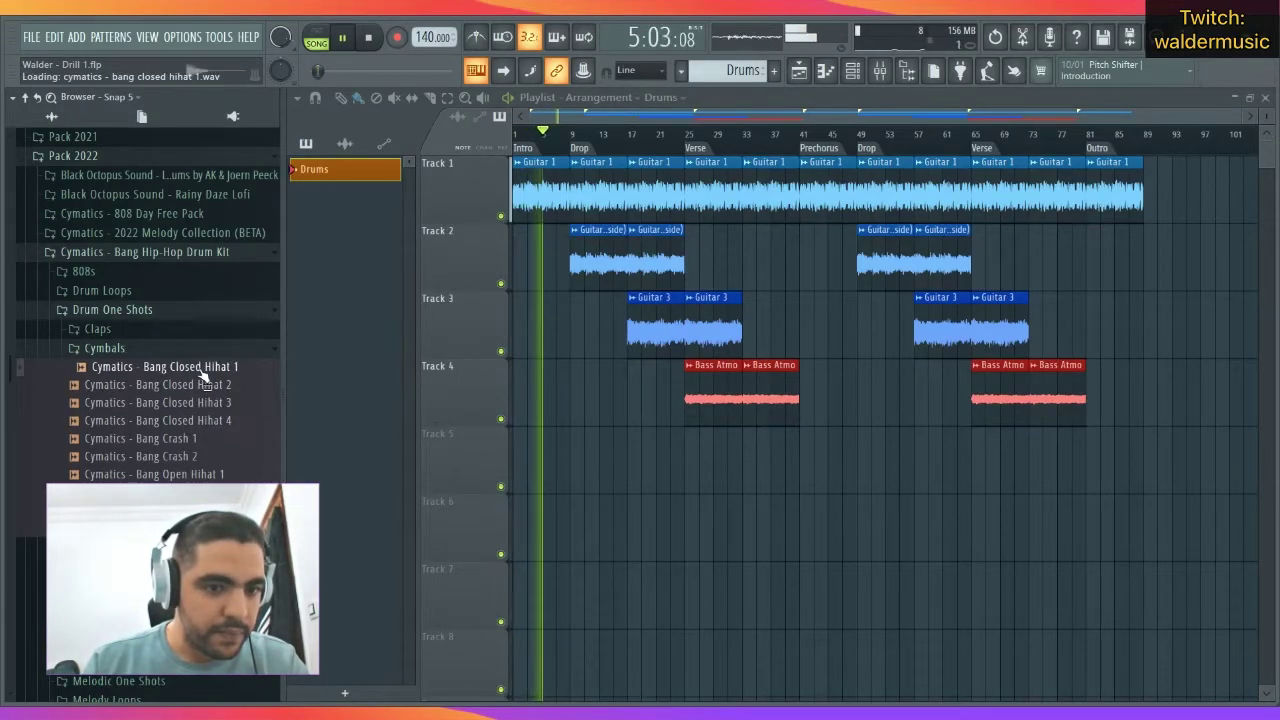
Collapse the Bang Hip-Hop Drum Kit and expand the Hihats folder of the Cymatics Panther Hip Hop Drum Kit.
click(150, 309)
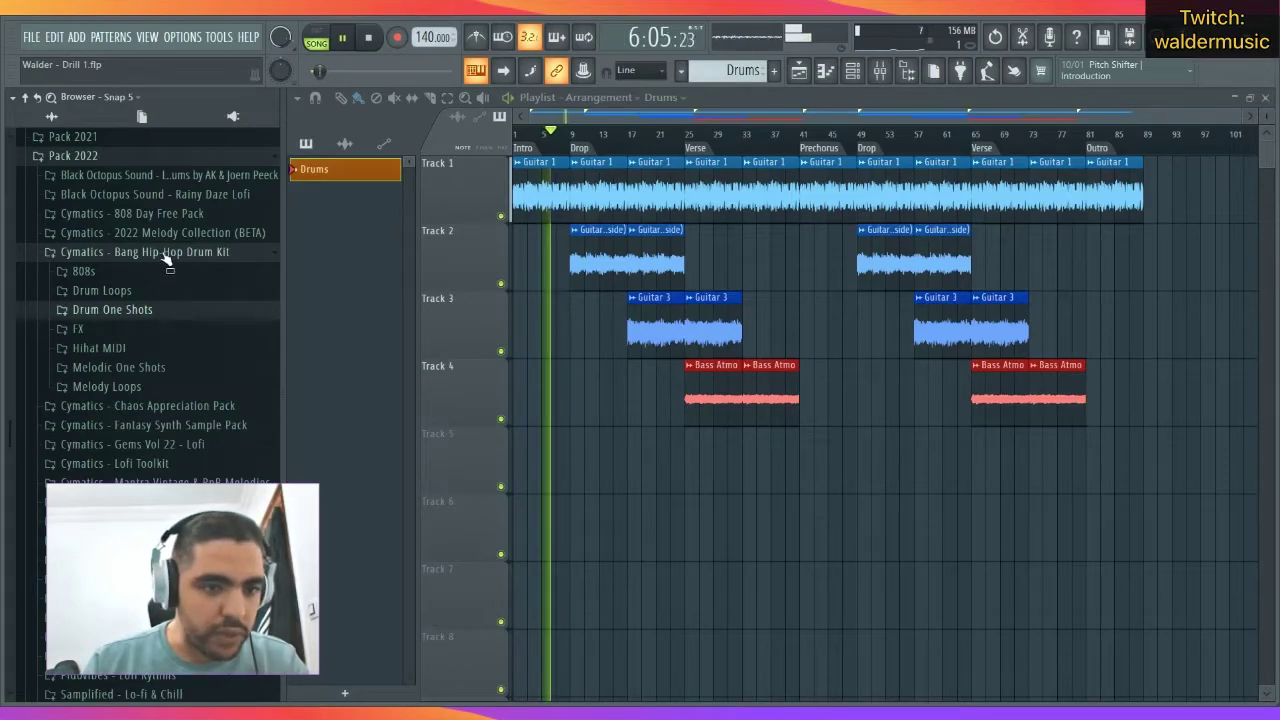
click(165, 252)
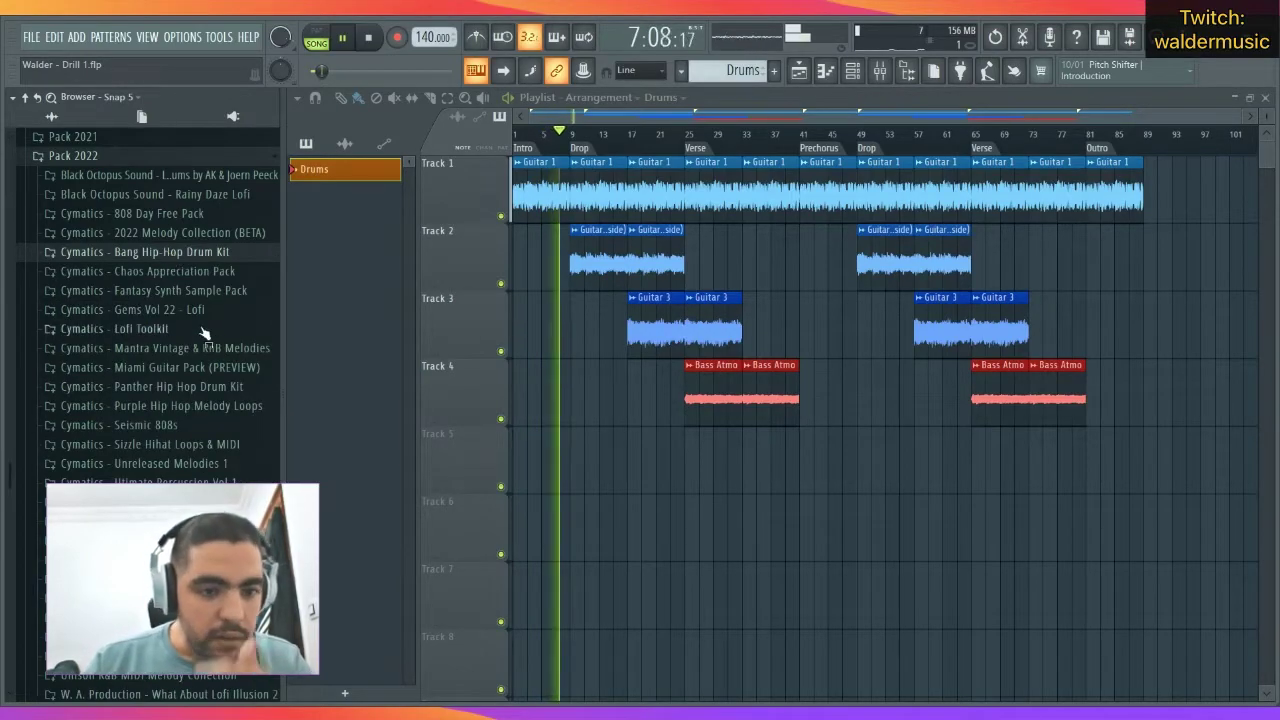
click(180, 387)
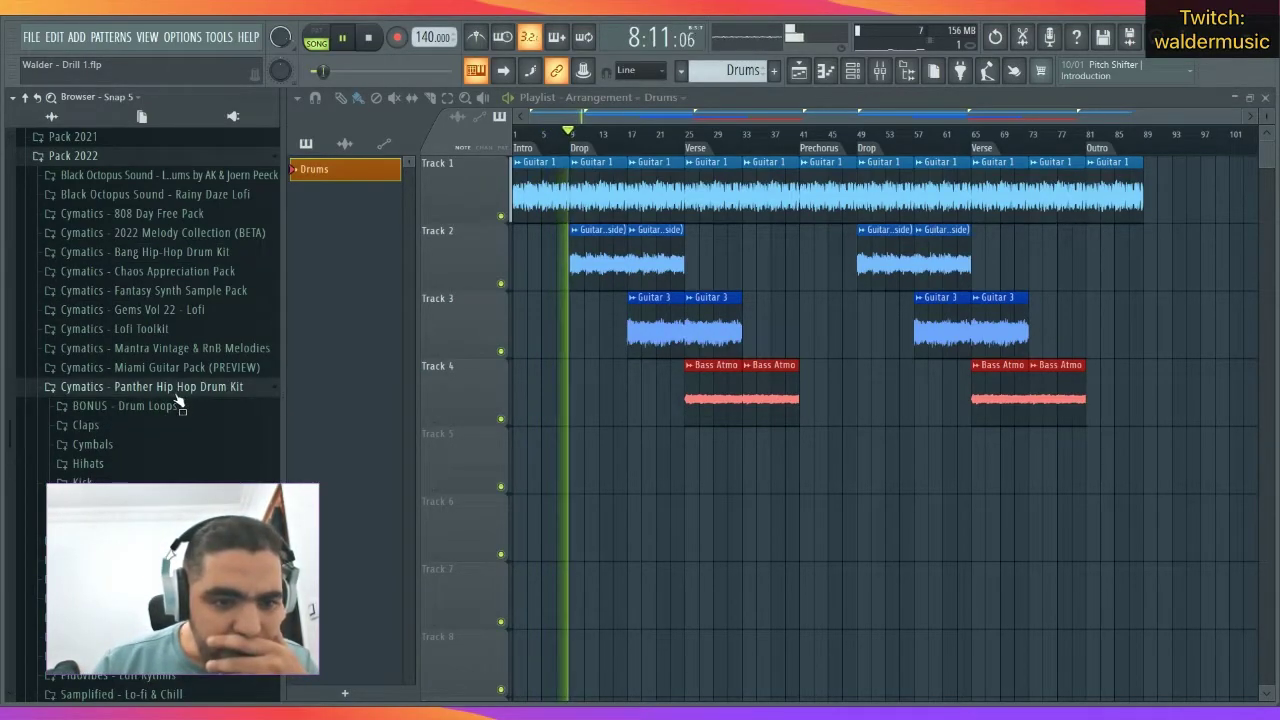
click(162, 450)
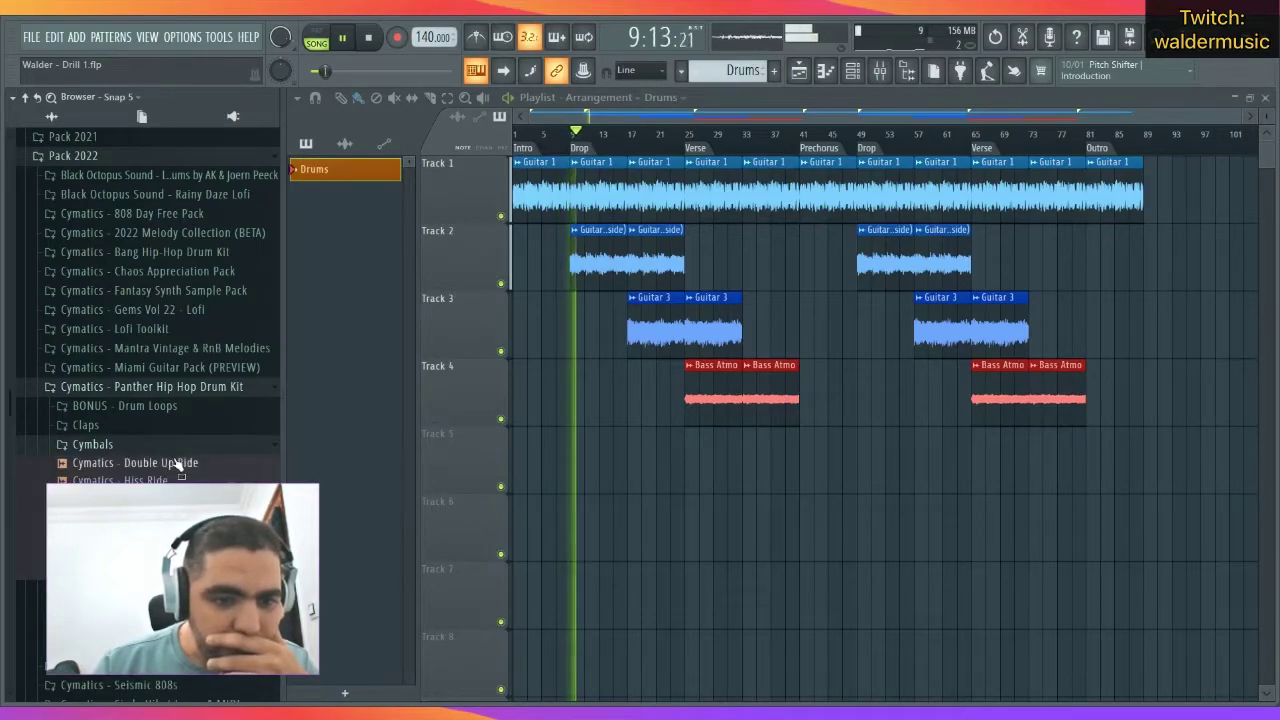
click(183, 451)
click(182, 464)
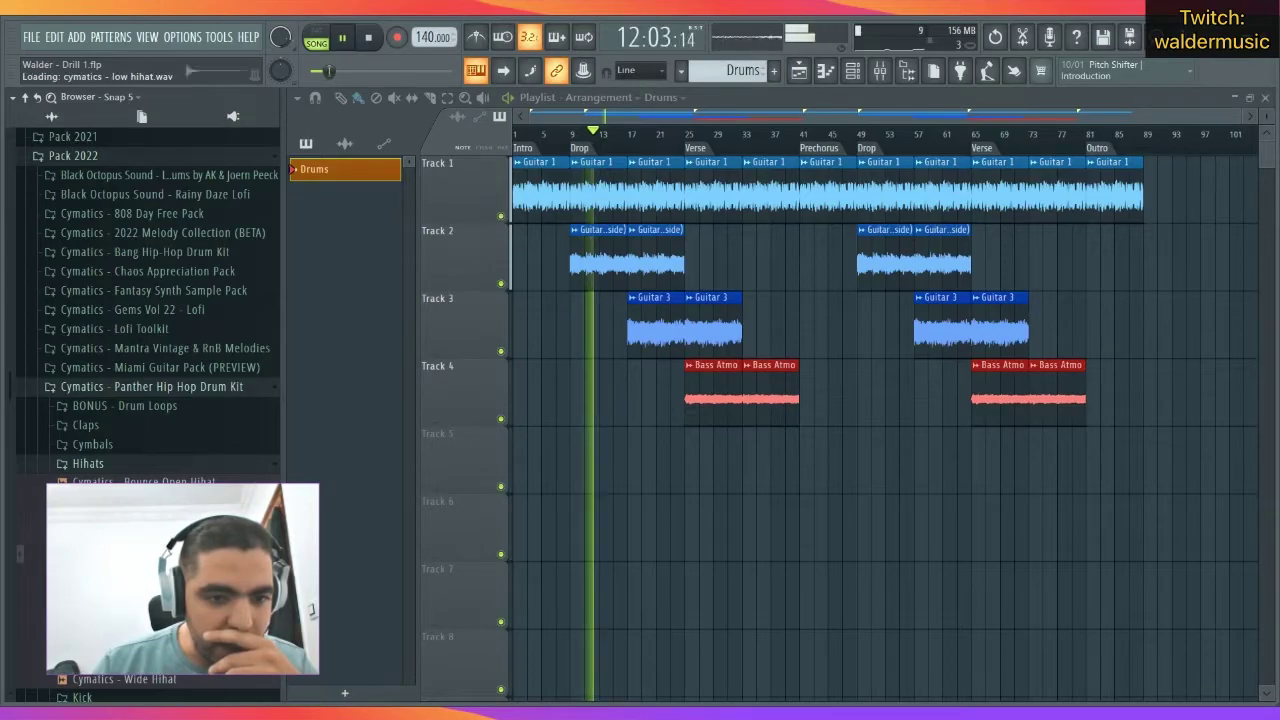
Audition the Panther kit's hihat samples, including Low Hihat and Wide Hihat, against the playing song, and stop playback.
click(180, 590)
click(180, 590)
click(180, 590)
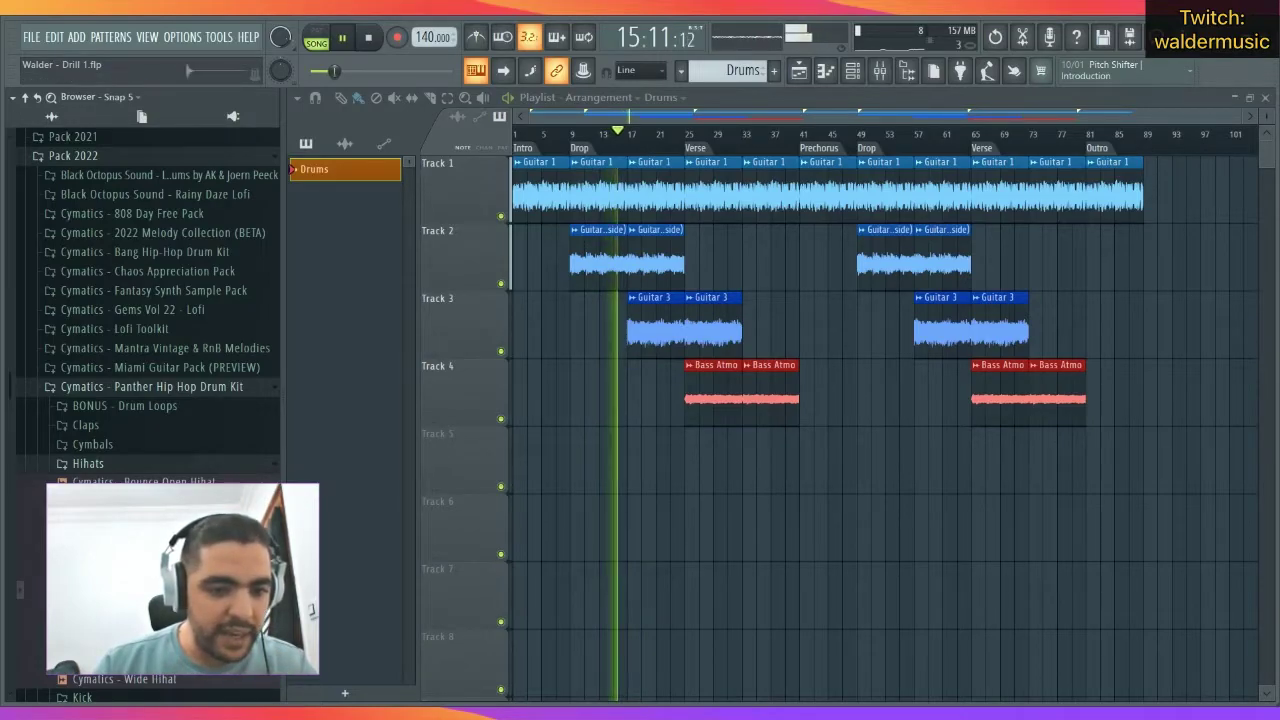
click(182, 620)
click(184, 659)
click(185, 680)
click(181, 682)
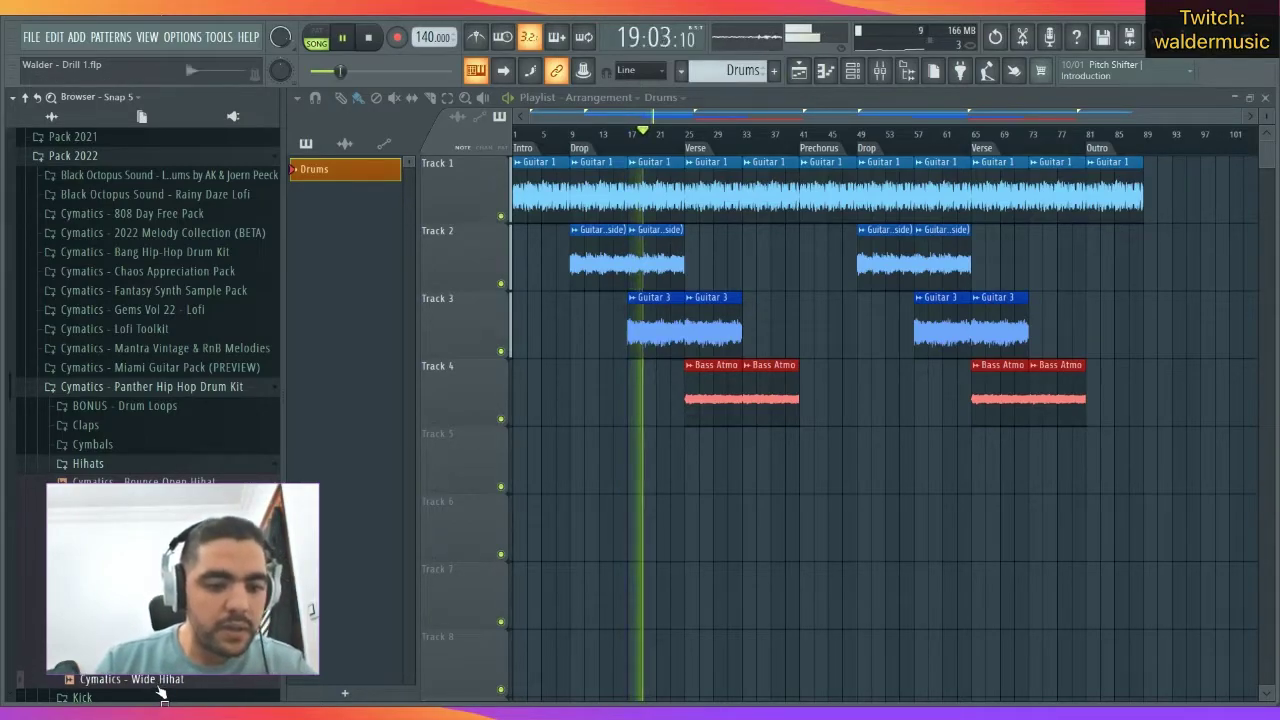
click(176, 590)
click(178, 555)
click(180, 537)
click(160, 681)
key(space)
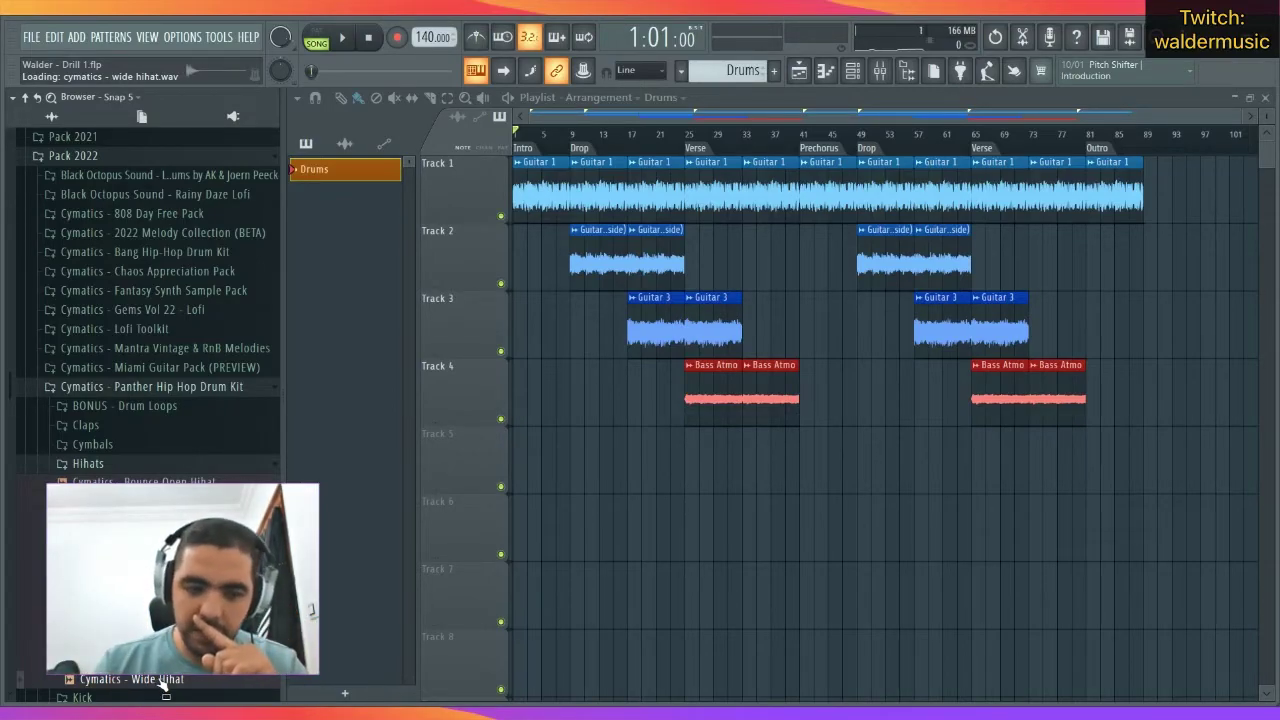
Compare the Wide Hihat and Short Hihat samples with the song stopped.
click(161, 681)
click(161, 681)
click(160, 590)
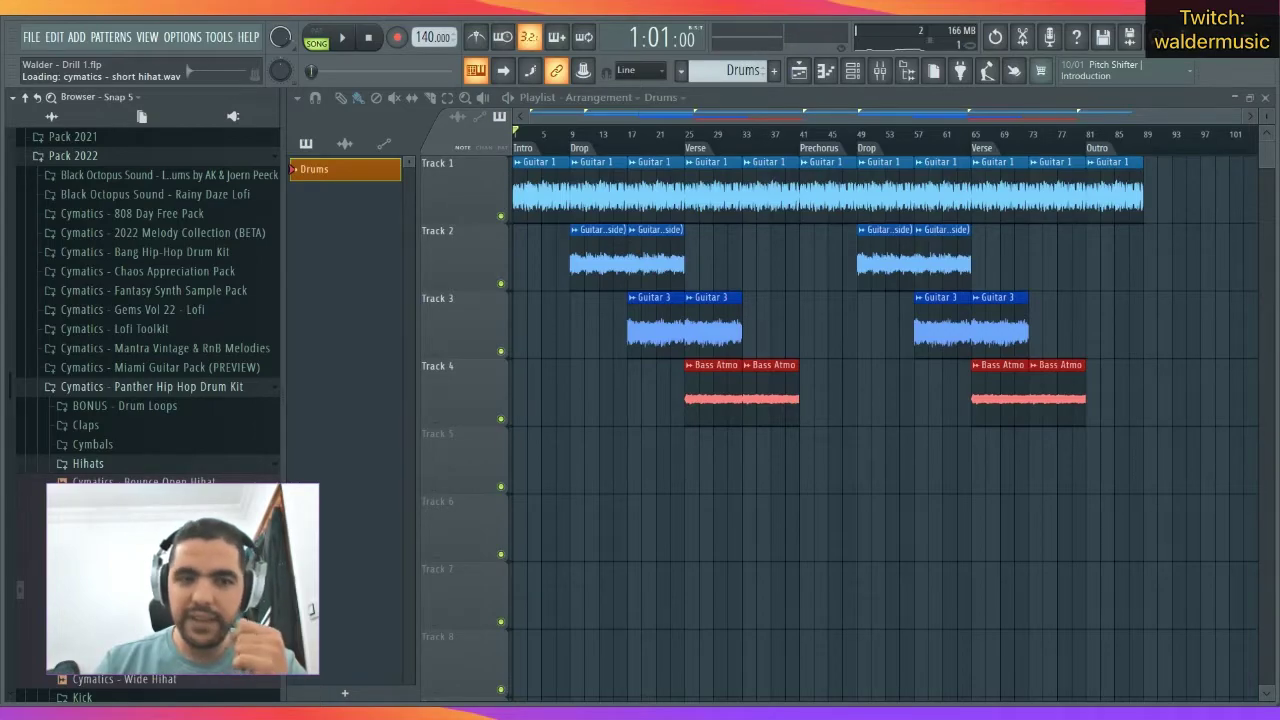
Load the Cymatics Short Hihat sample into the channel rack as a new channel.
click(852, 70)
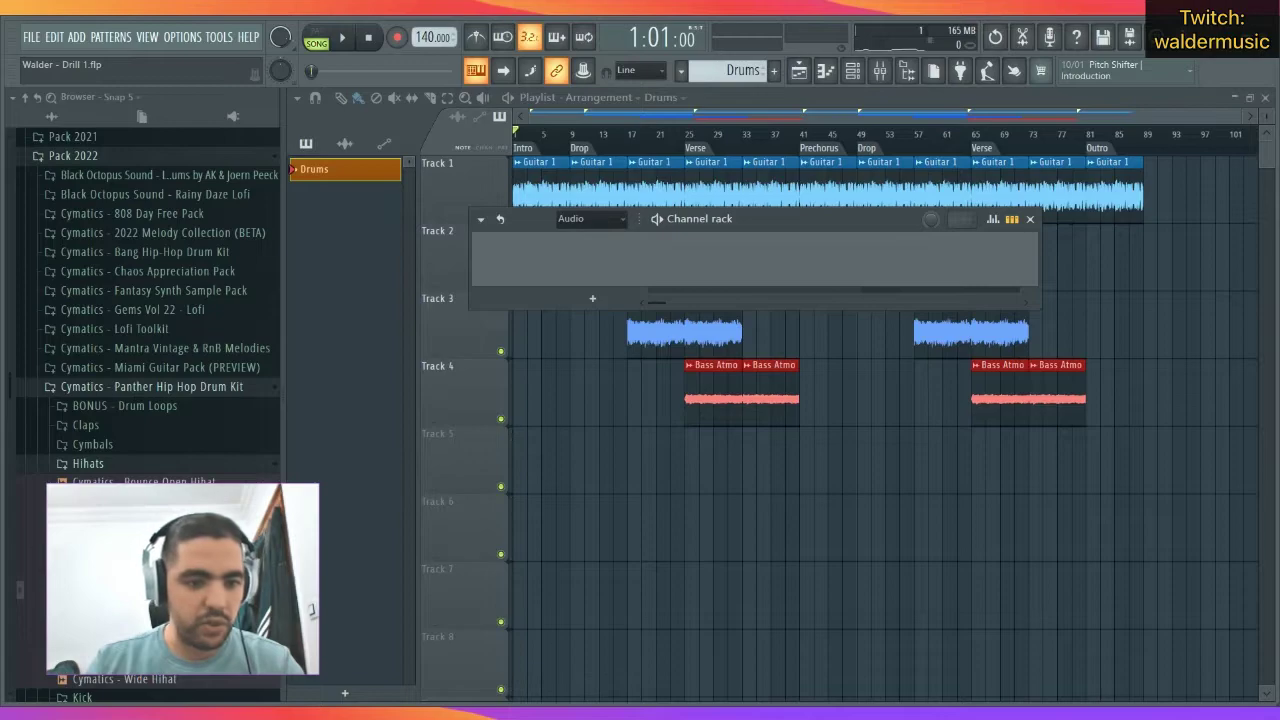
click(160, 590)
drag(160, 590, 606, 235)
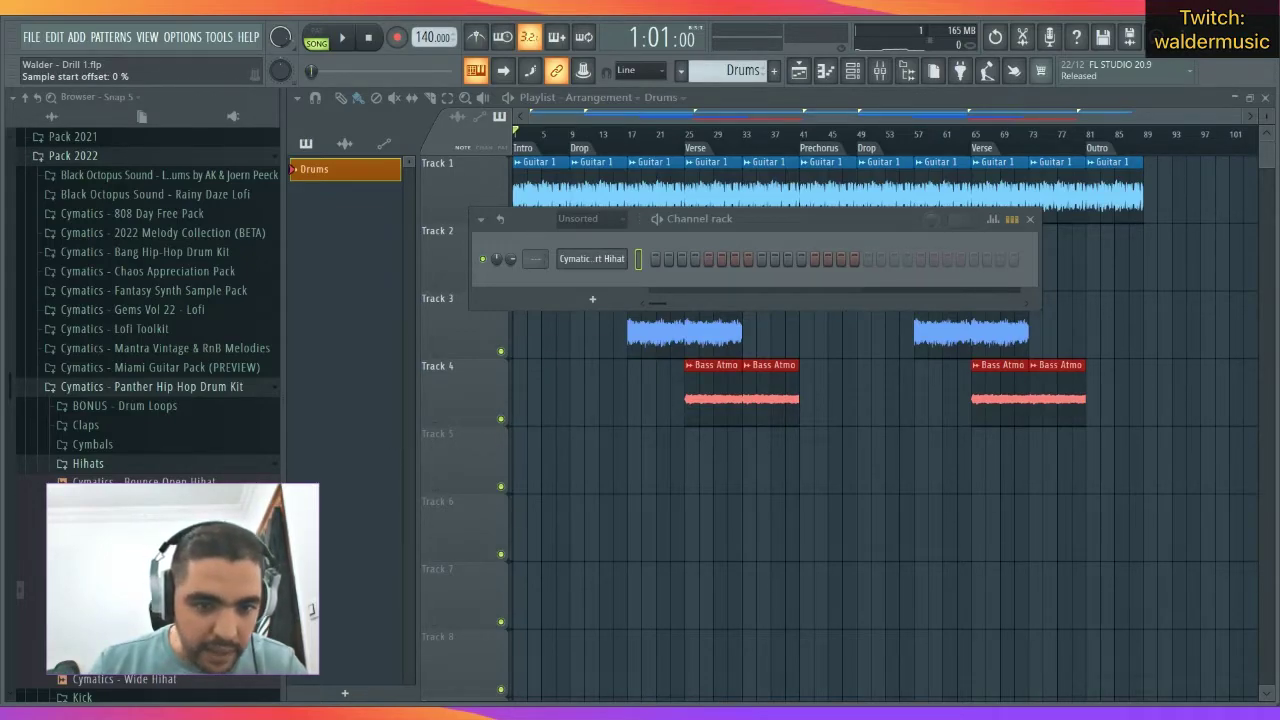
Try out drill rhythms on the Short Hihat channel by playing repeated notes live, including C5.
key(z)
key(z)
key(z)
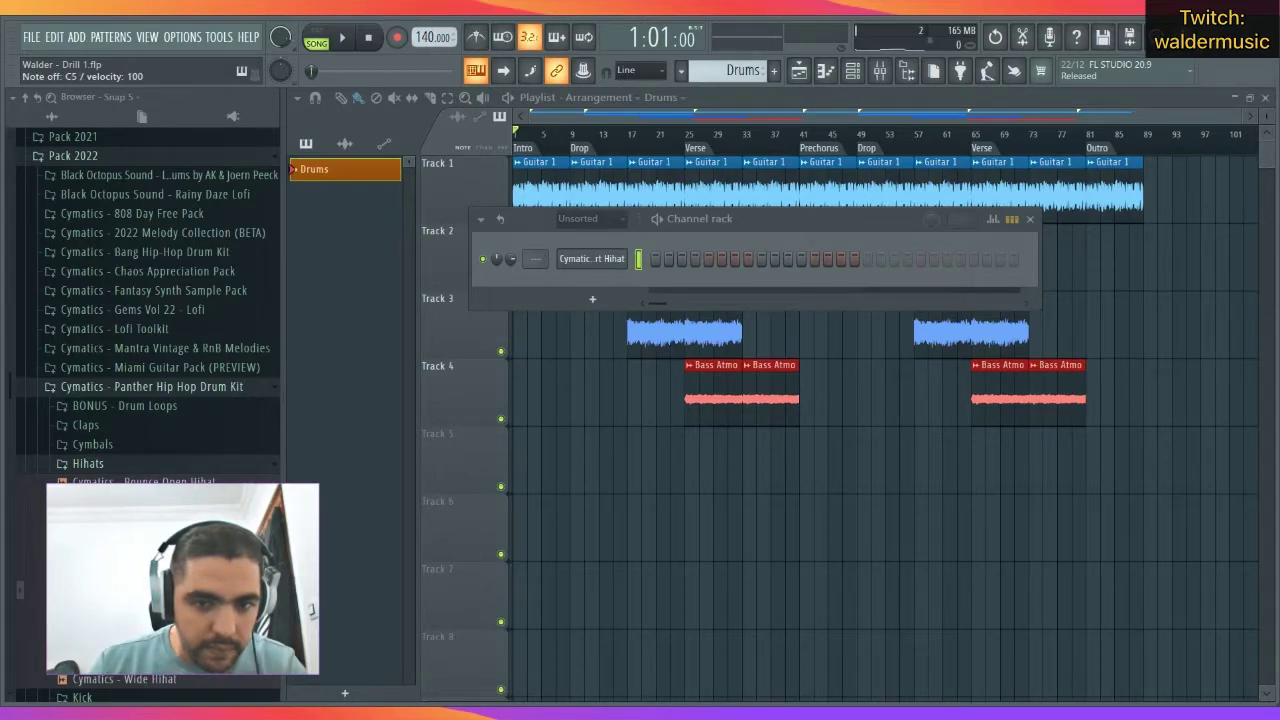
key(z)
key(z)
key(z)
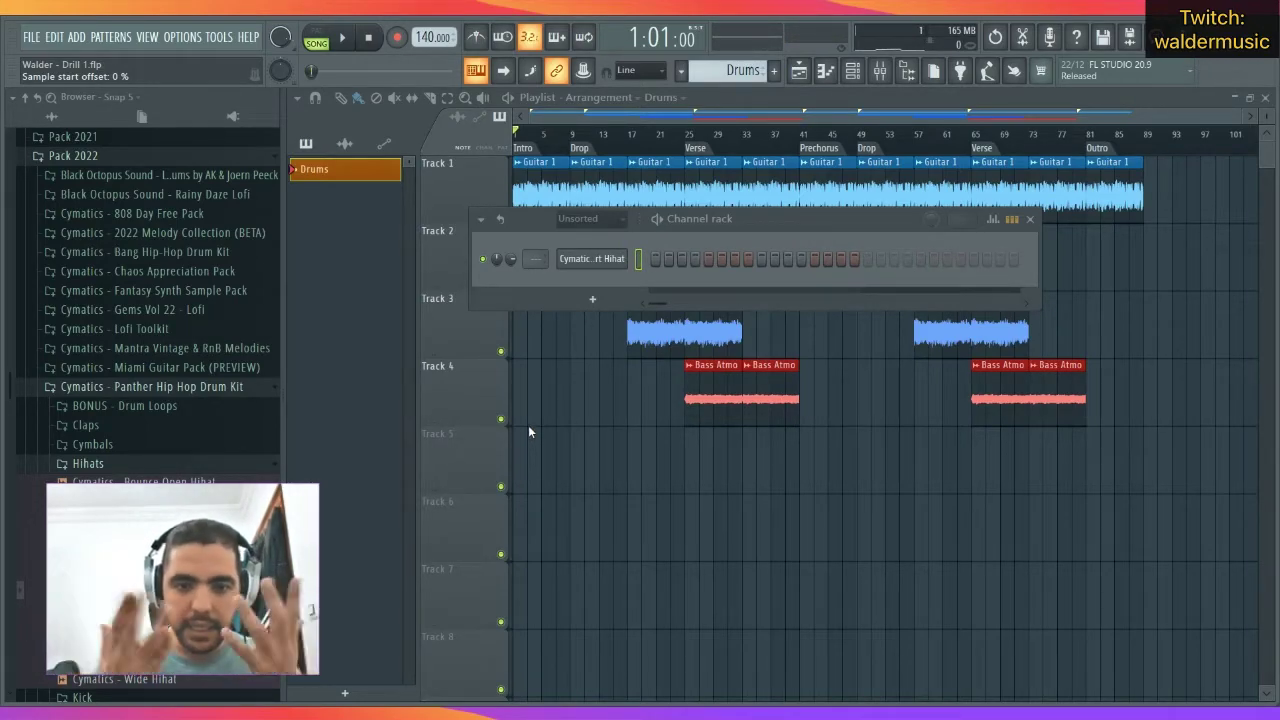
key(q)
key(q)
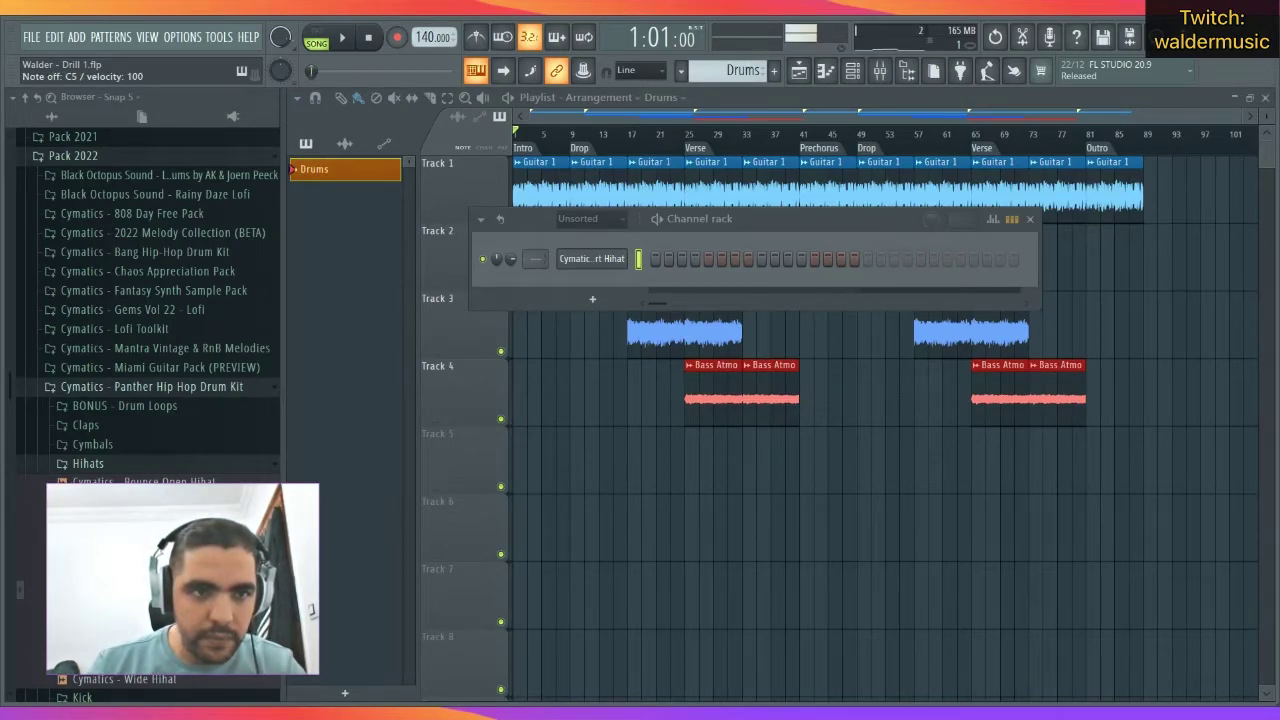
key(q)
key(q)
key(q)
key(q)
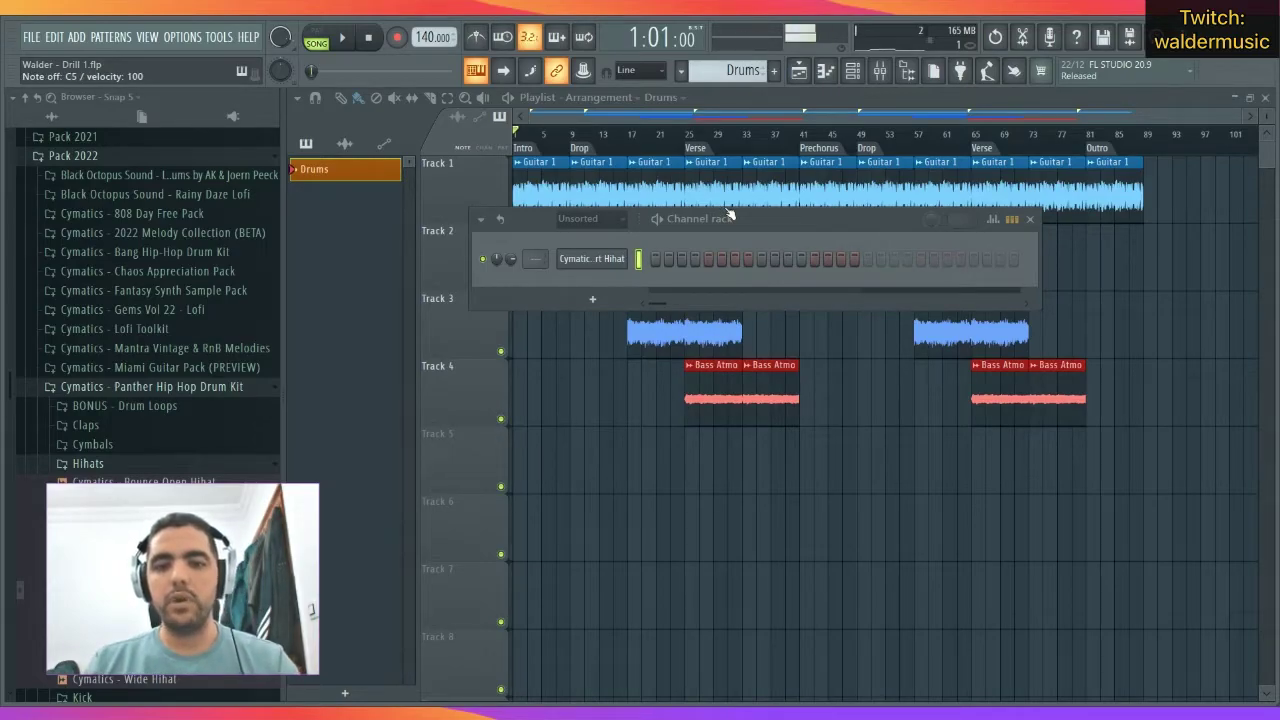
In the Short Hihat piano roll, place three C5 notes at steps 1, 4 and 7 of bar 1 and preview them with the metronome.
right_click(594, 260)
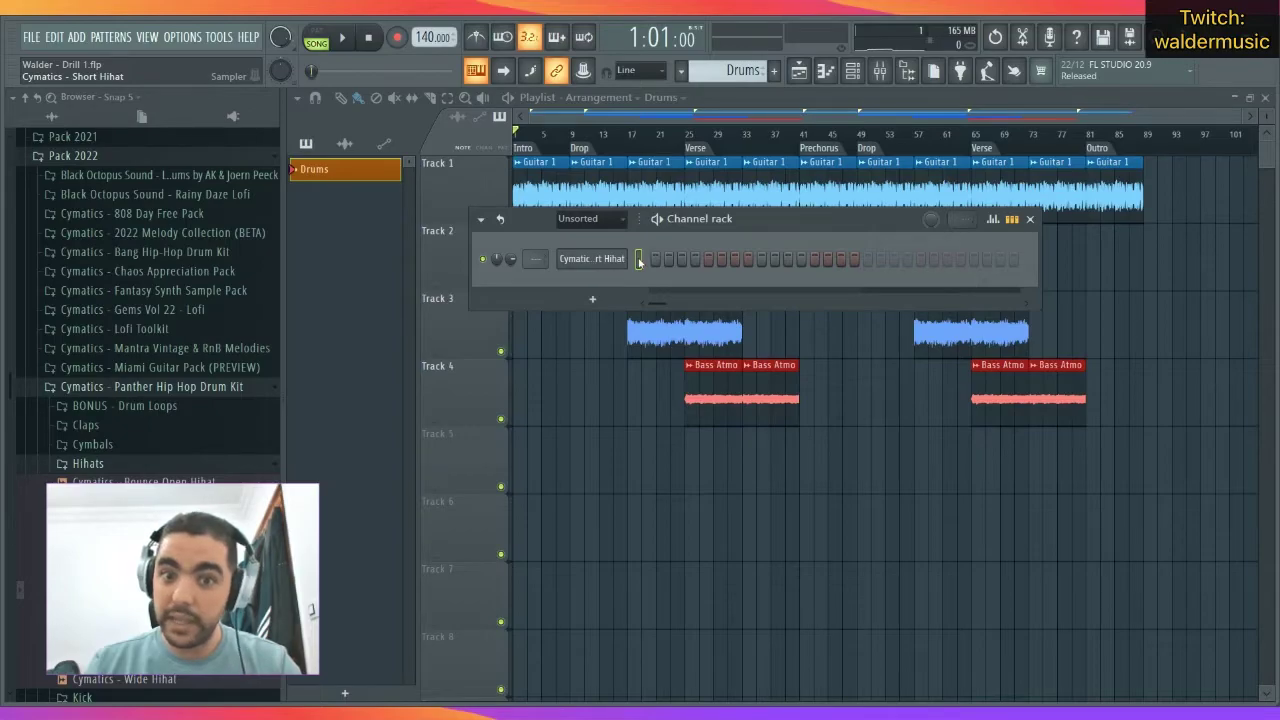
key(F7)
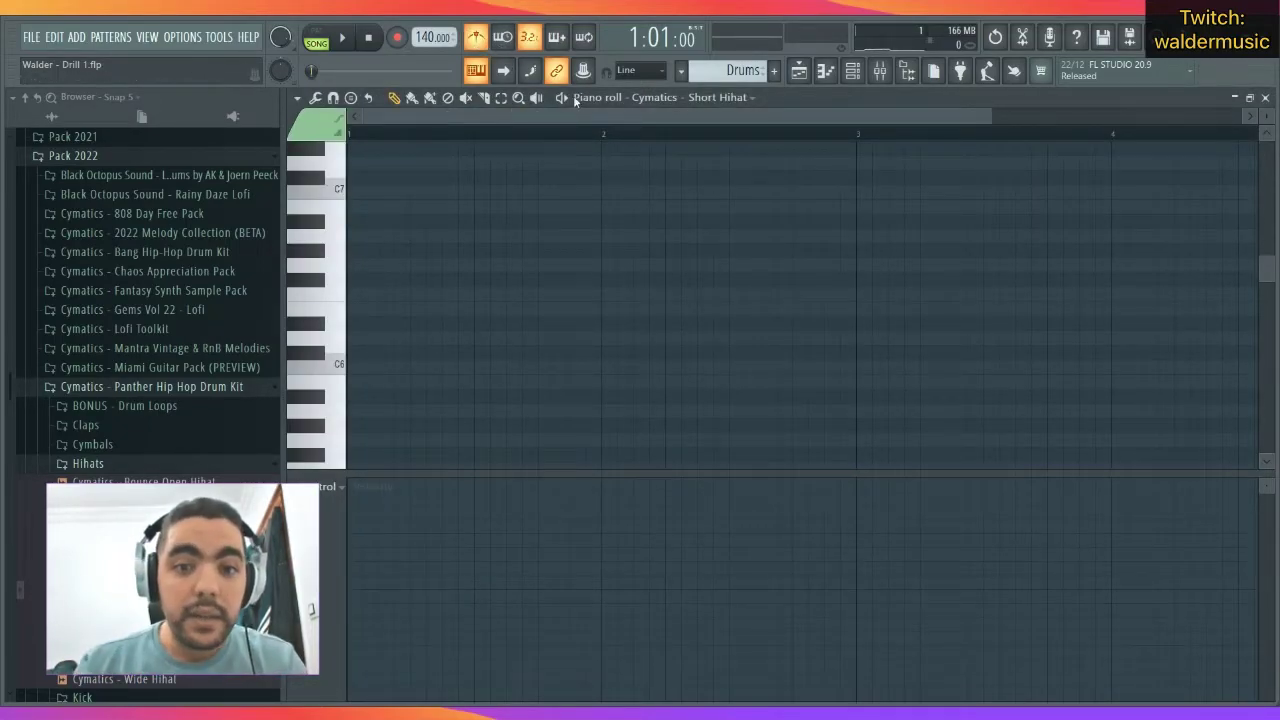
key(space)
key(space)
scroll(443, 266, down, 4)
click(376, 278)
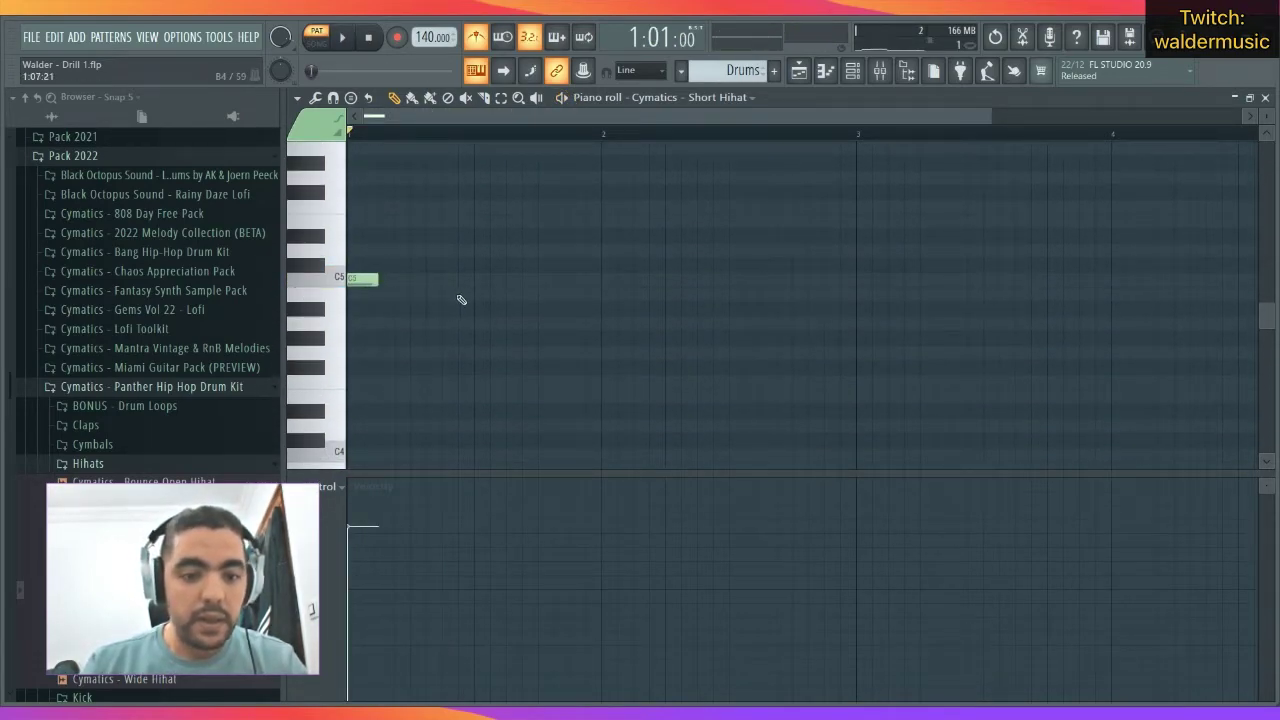
click(401, 282)
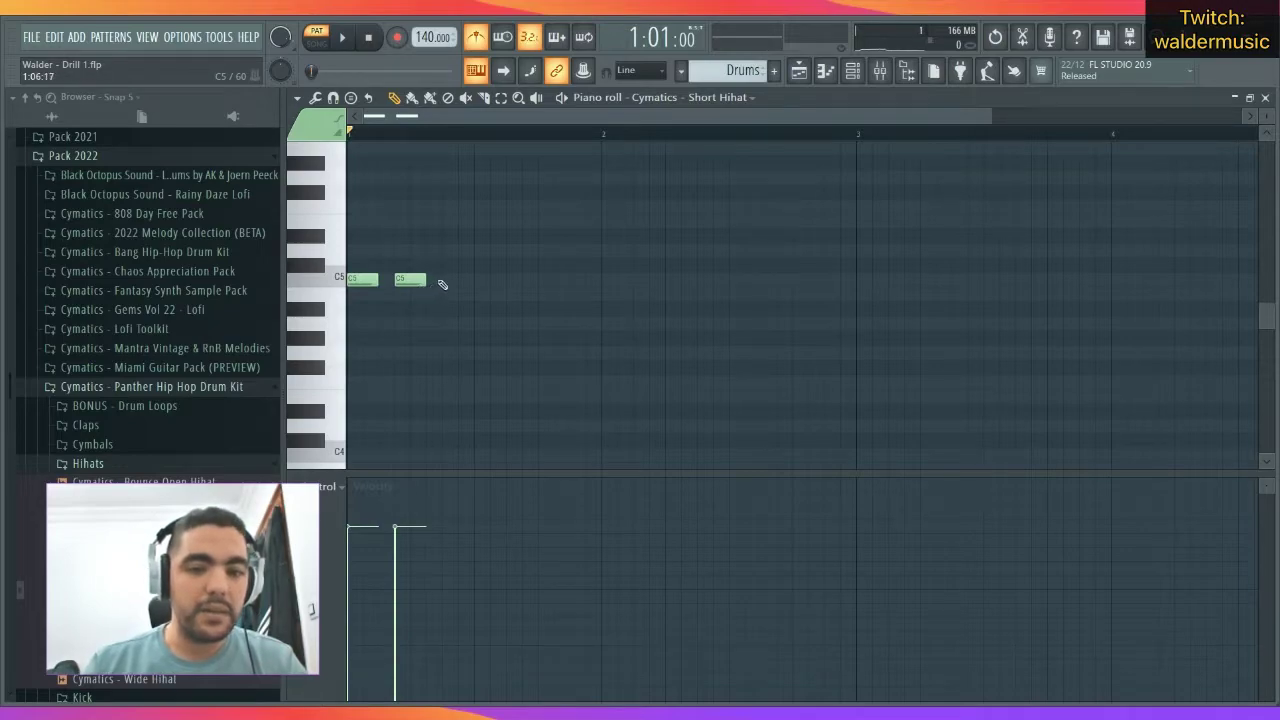
click(443, 284)
key(space)
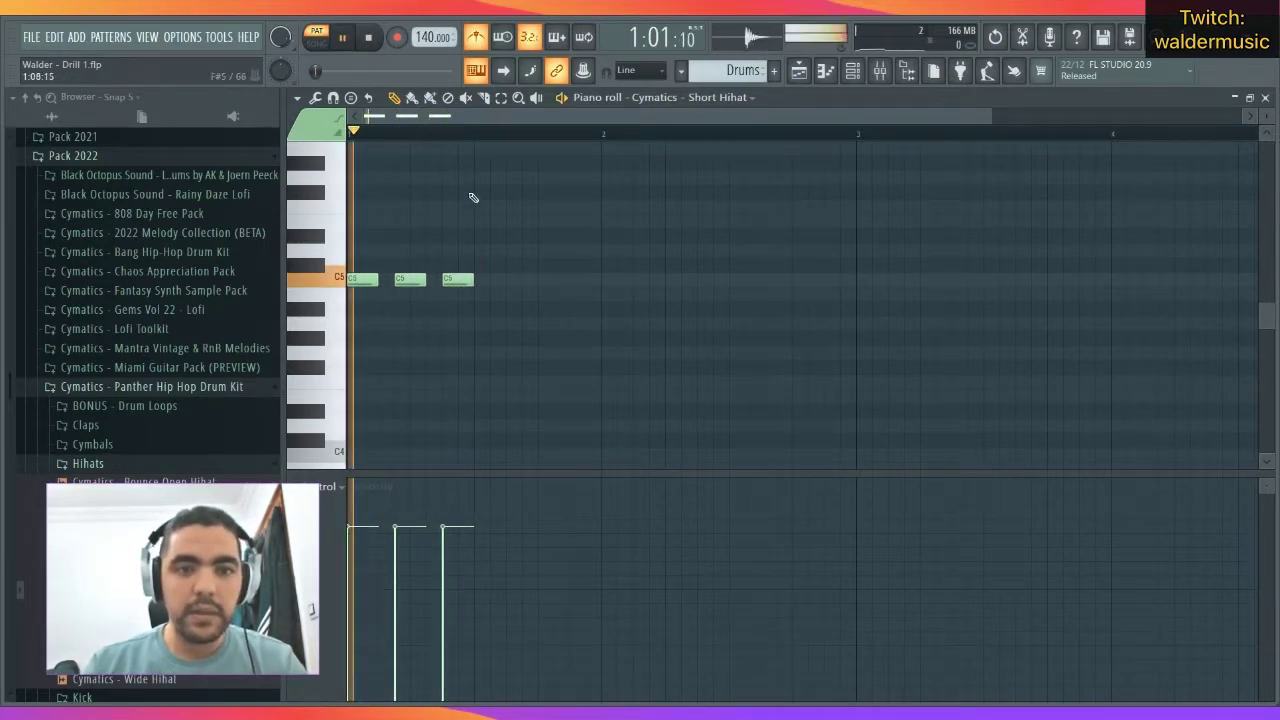
Add three more C5 hihat notes at steps 9, 12 and 15 of bar 1 and preview the full bar.
key(space)
click(482, 282)
click(527, 283)
click(575, 283)
key(space)
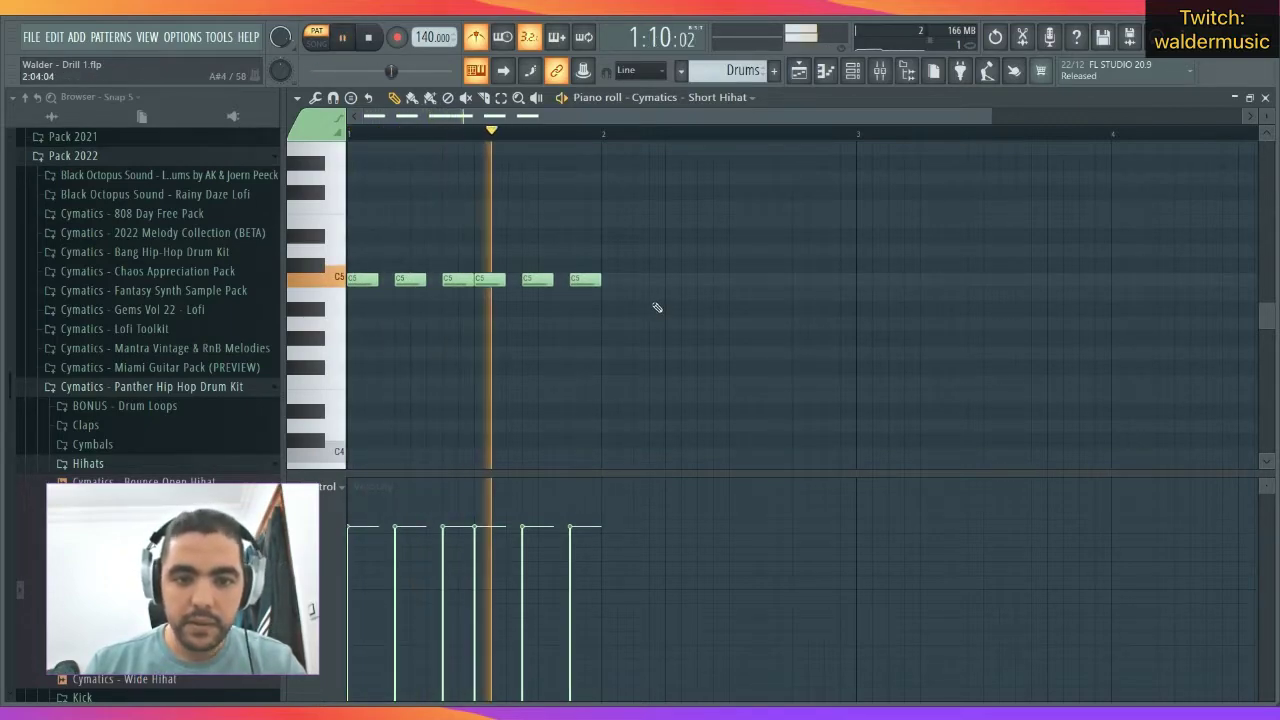
key(space)
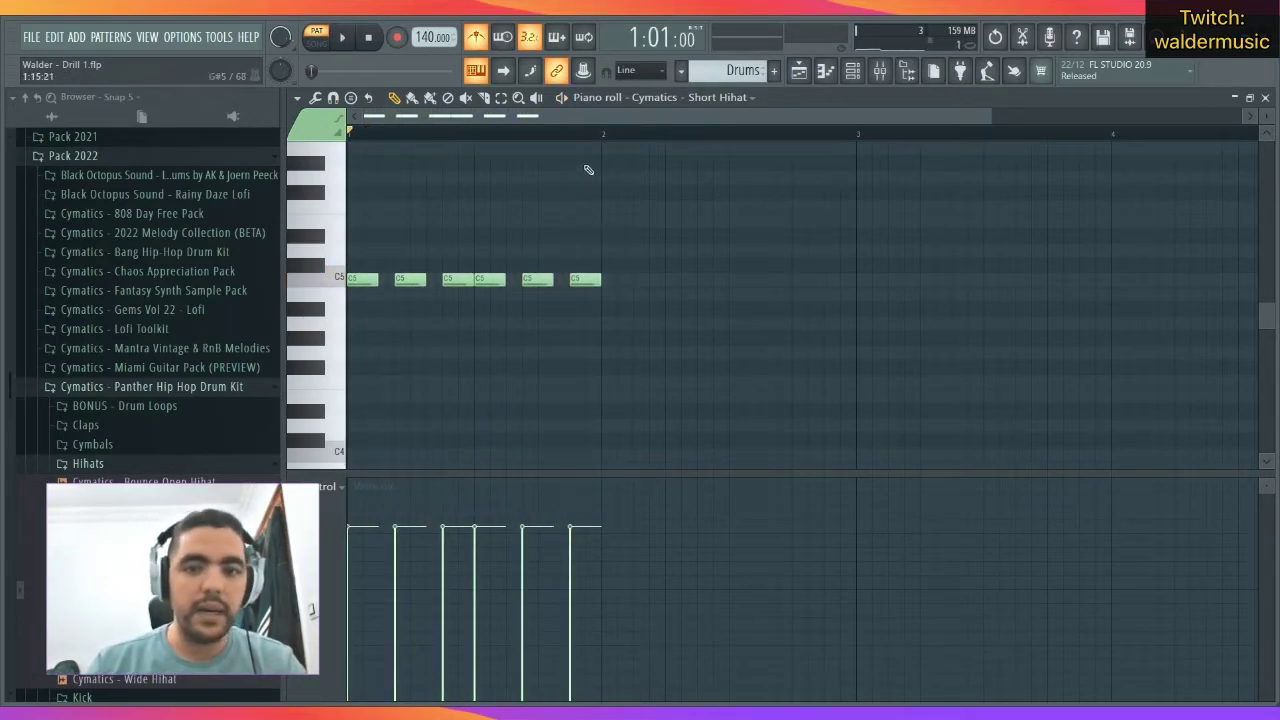
Duplicate the bar 1 hihat notes into bar 2 from its first beat and play the result without the metronome.
drag(604, 137, 345, 158)
key(ctrl+b)
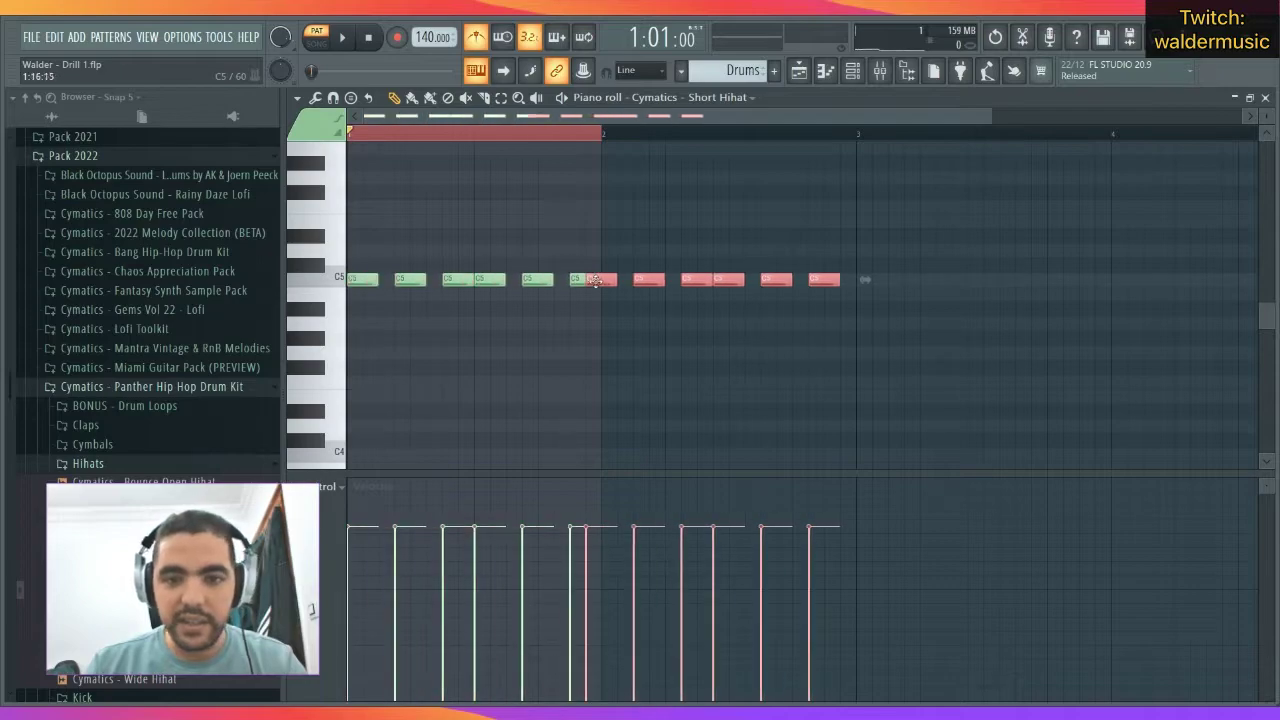
click(607, 139)
key(space)
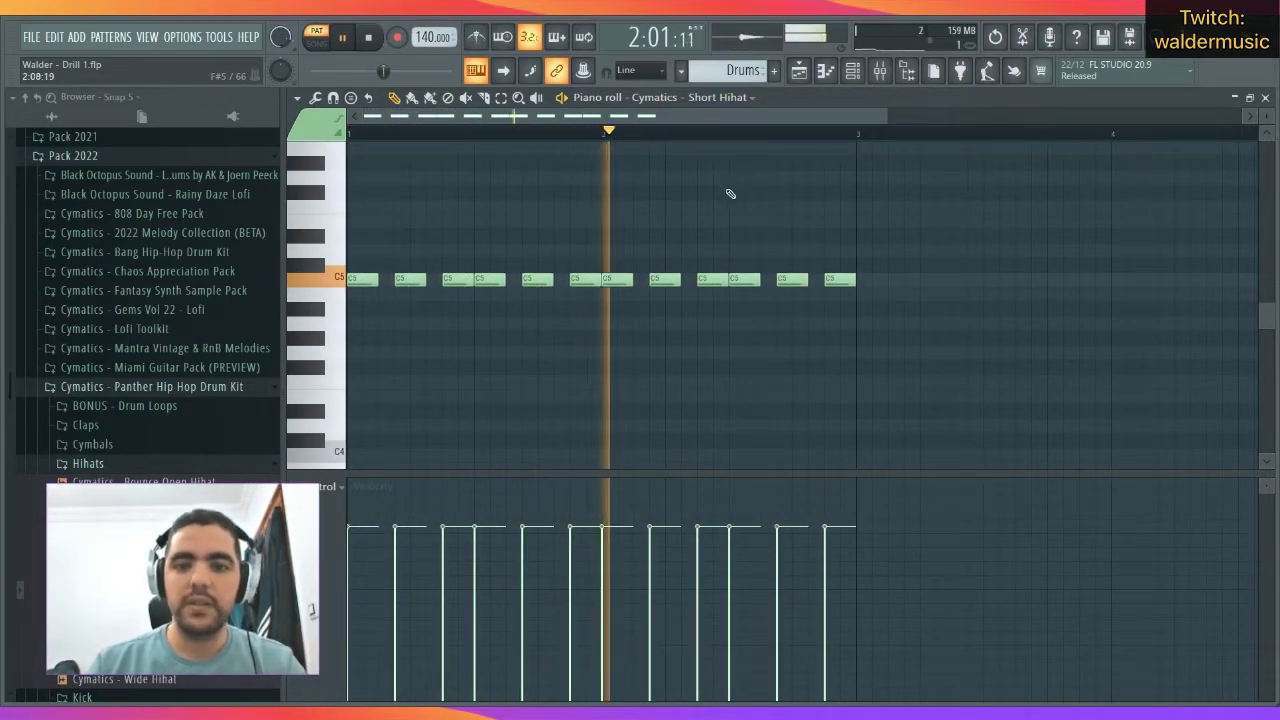
Delete the C5 hihat at step 12 of bar 2, duplicate bars 1–2 into bars 3–4 and preview the pattern.
right_click(791, 279)
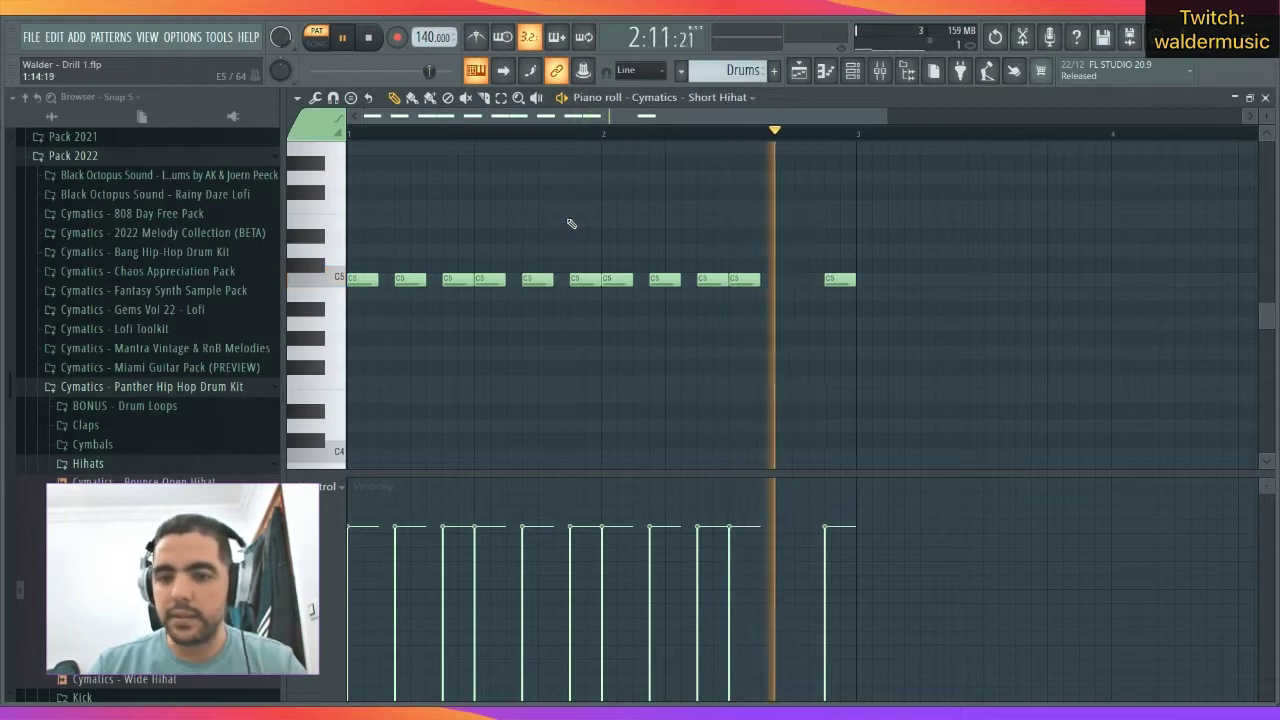
key(space)
drag(860, 138, 352, 155)
key(ctrl+b)
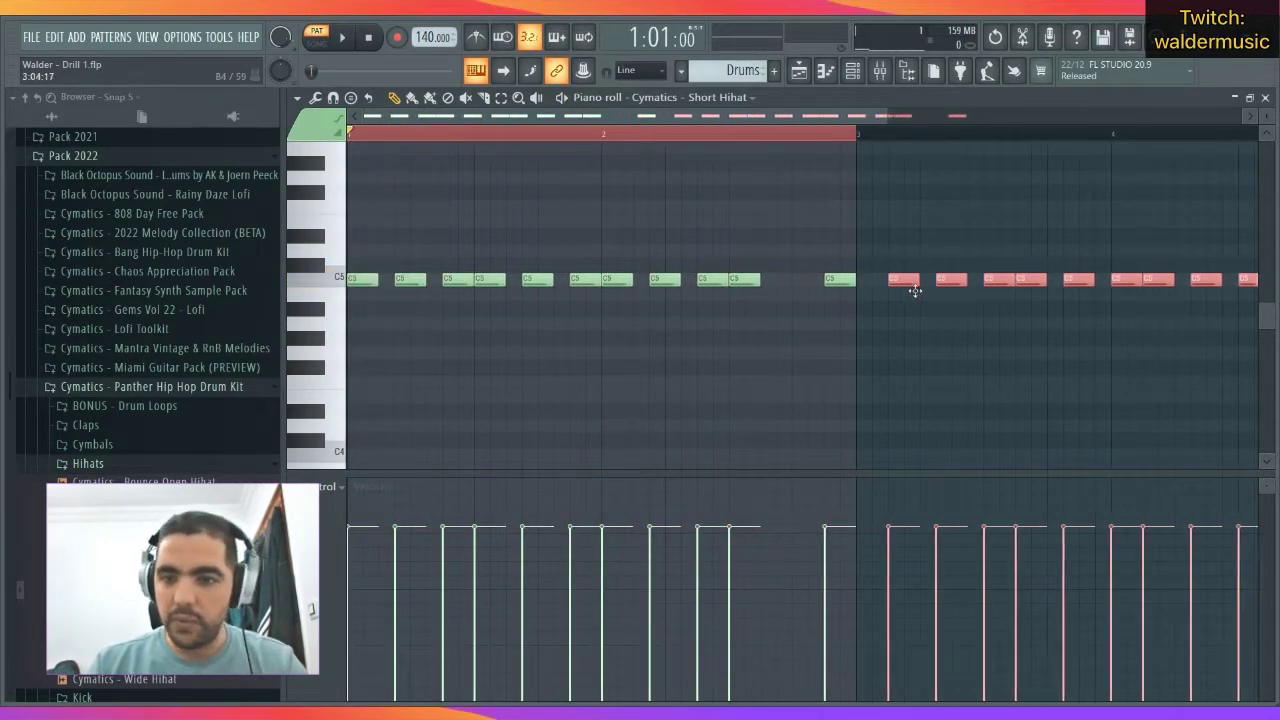
scroll(897, 138, down, 1)
ctrl+click(895, 138)
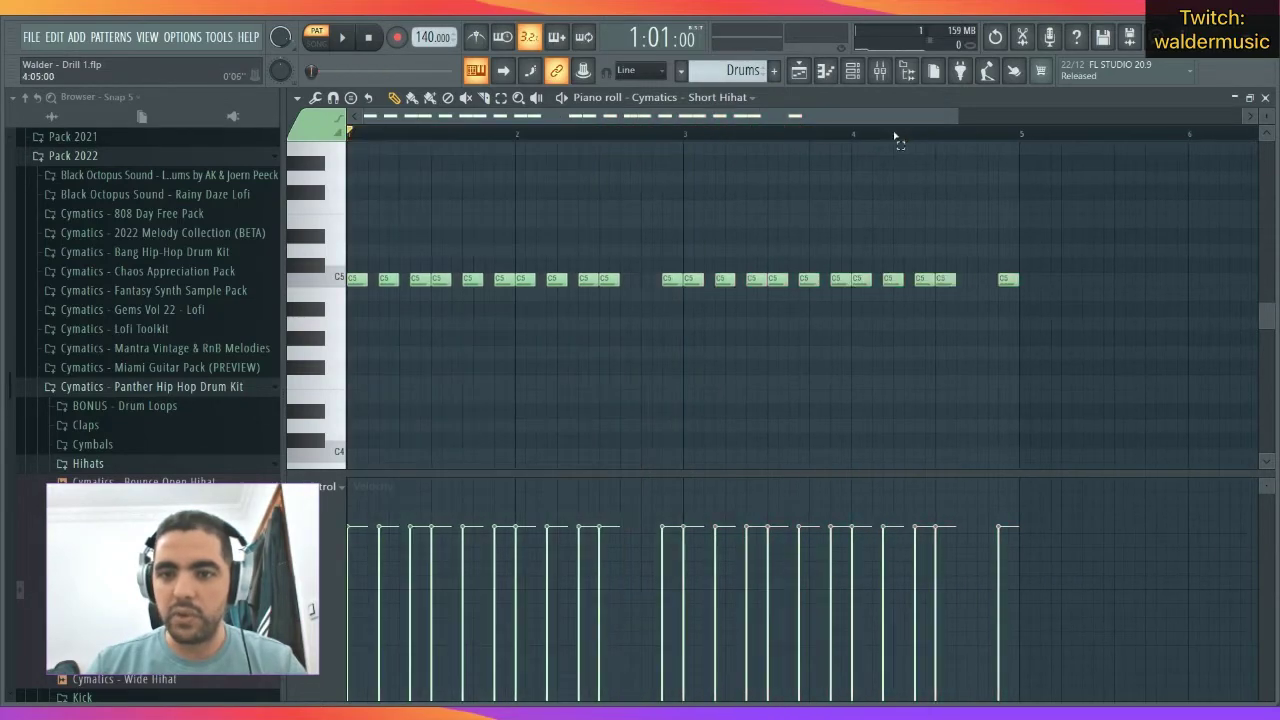
key(space)
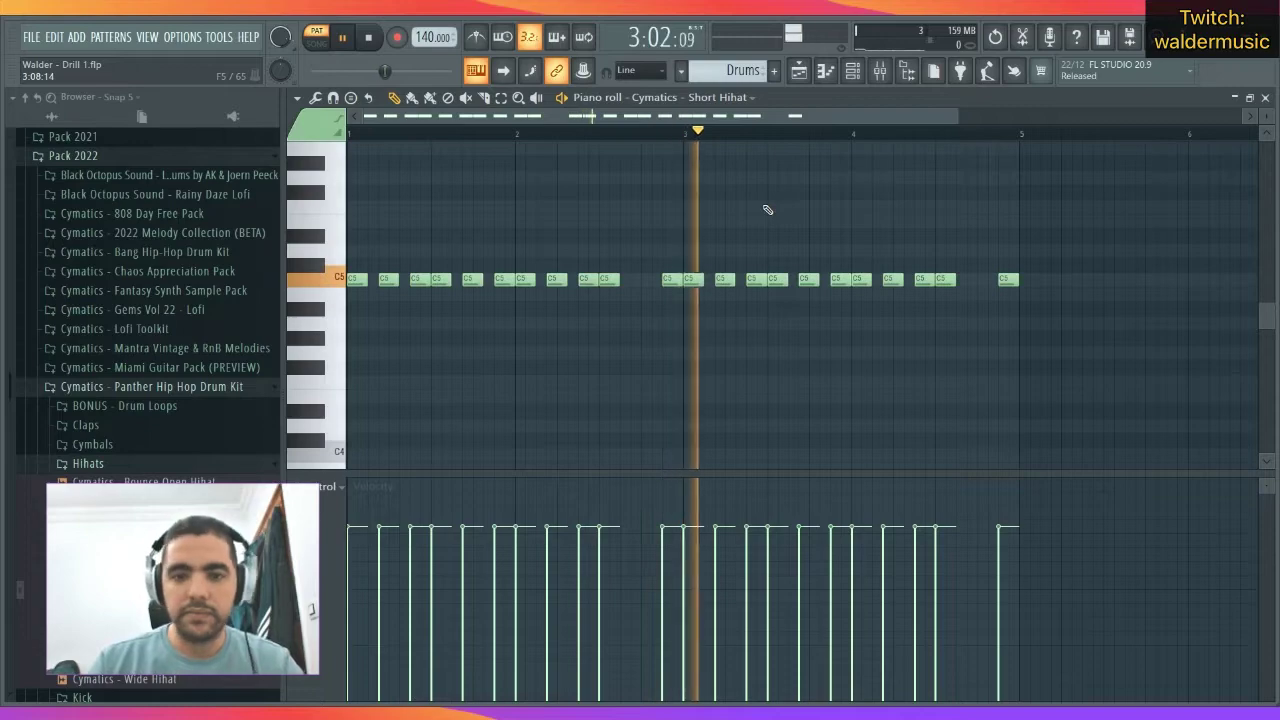
key(space)
Add a C5 hihat at step 12 of bar 4, turn the bar's last hit into a four-note roll and play it back.
click(974, 279)
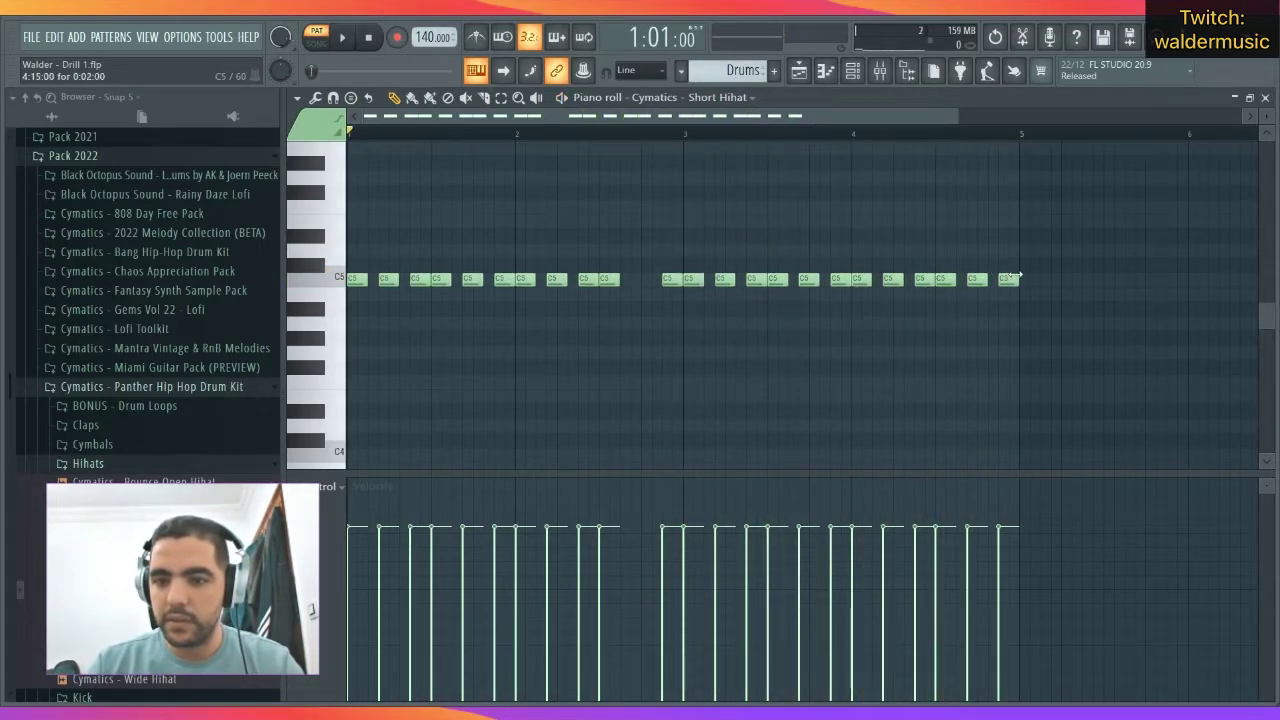
scroll(1000, 280, up, 5)
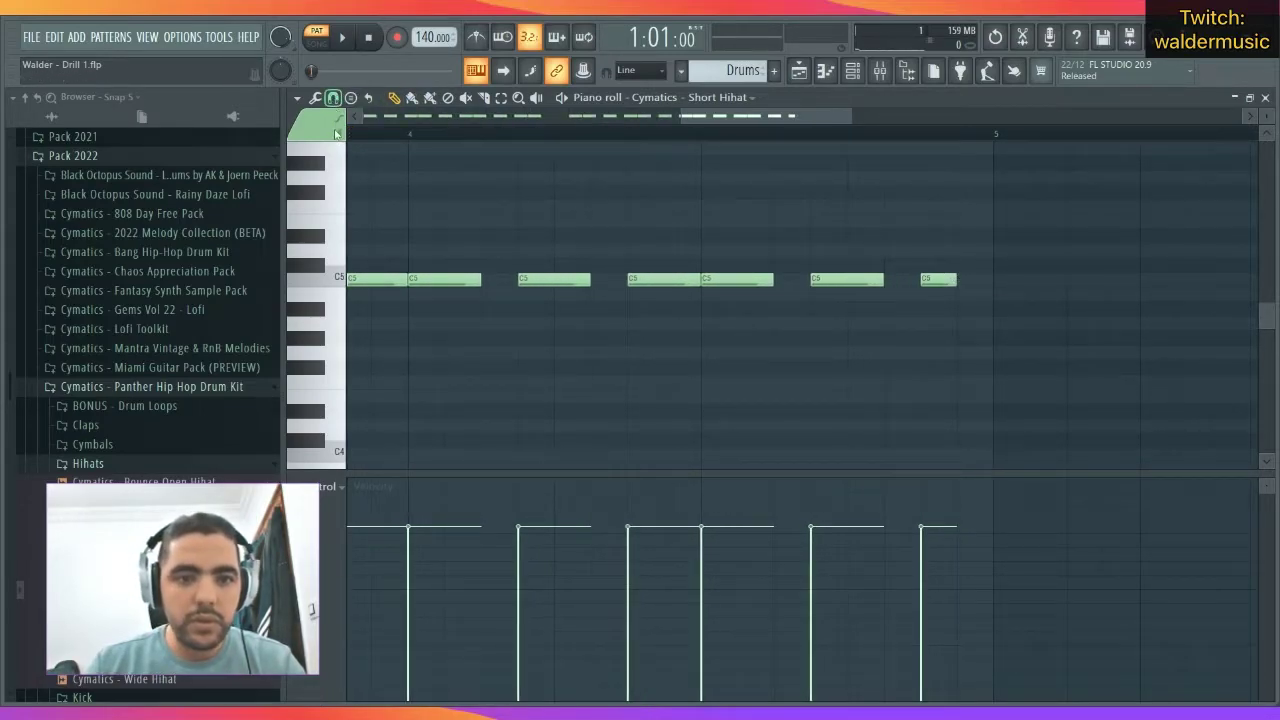
click(945, 280)
click(963, 280)
click(979, 280)
key(space)
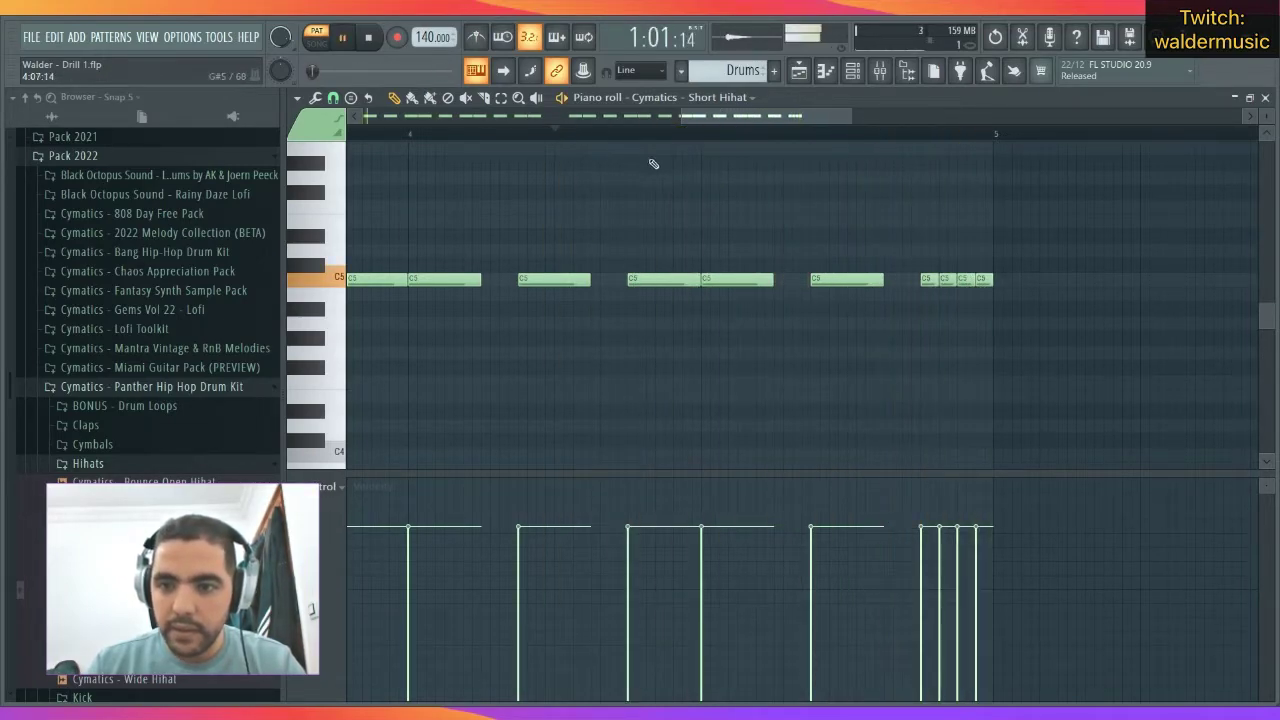
scroll(741, 122, down, 5)
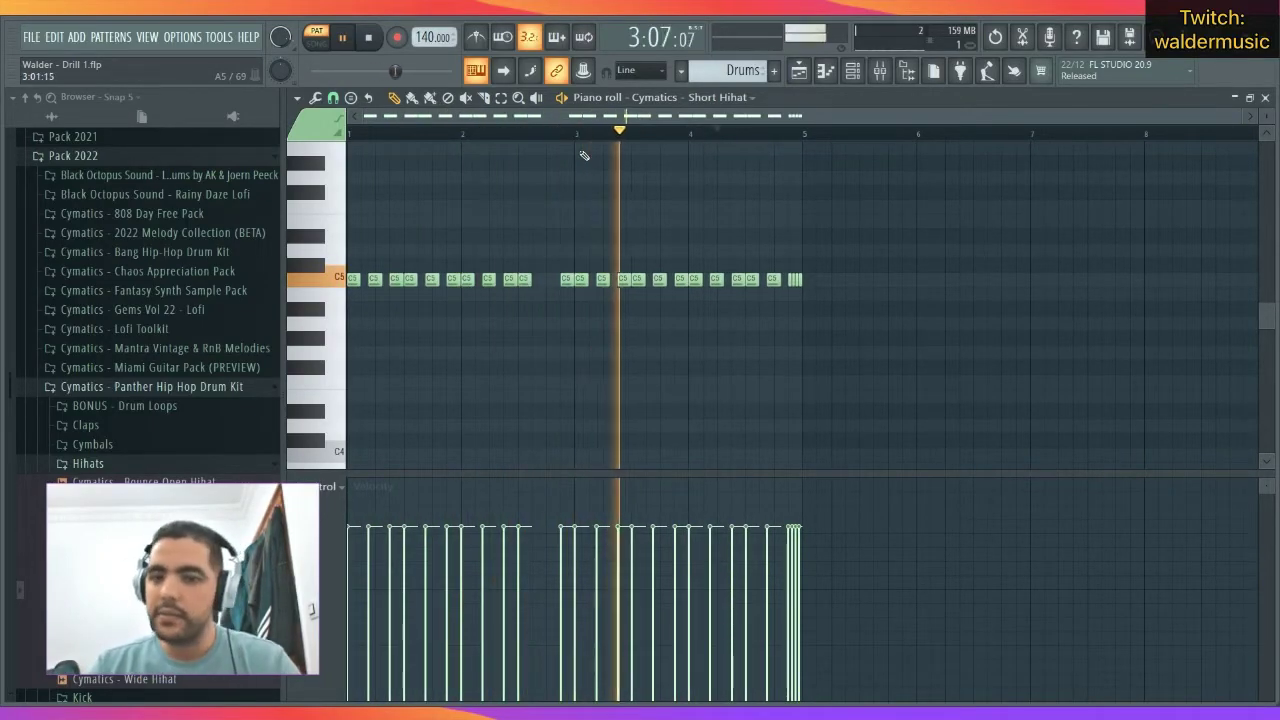
key(space)
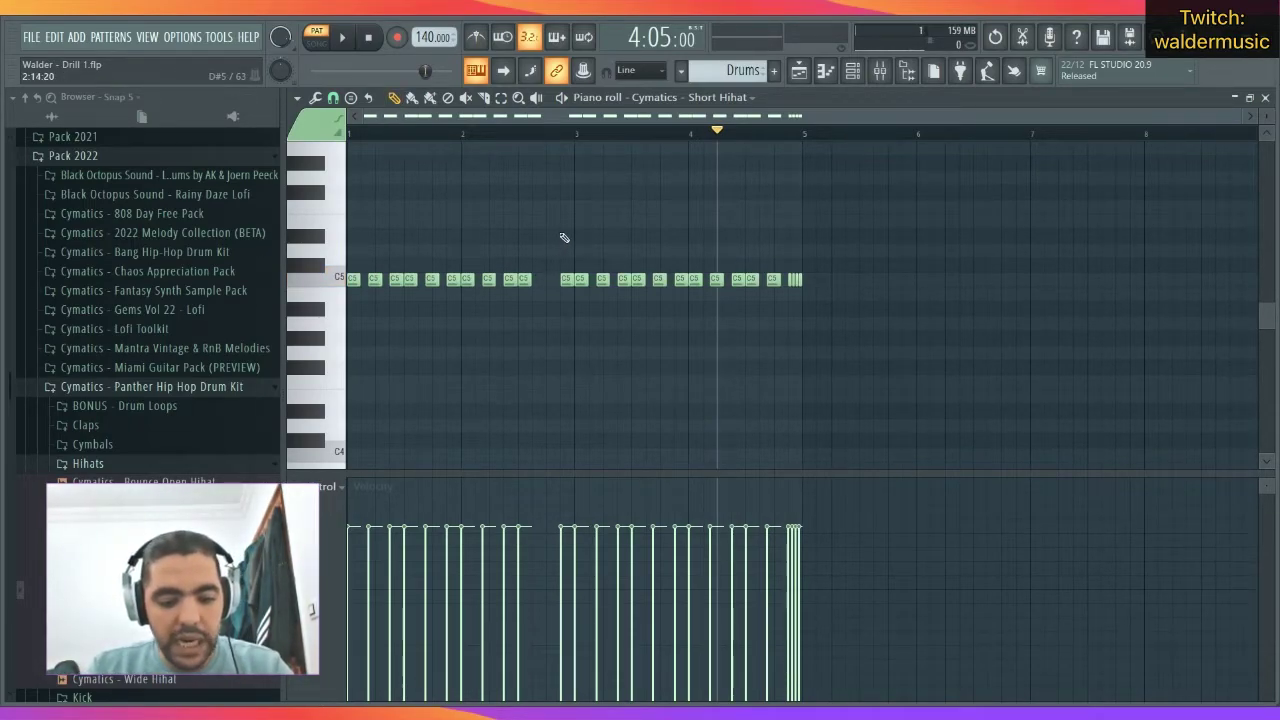
Slightly randomize the hihat velocities, listen to the result, and lower the level of all notes together.
key(alt+r)
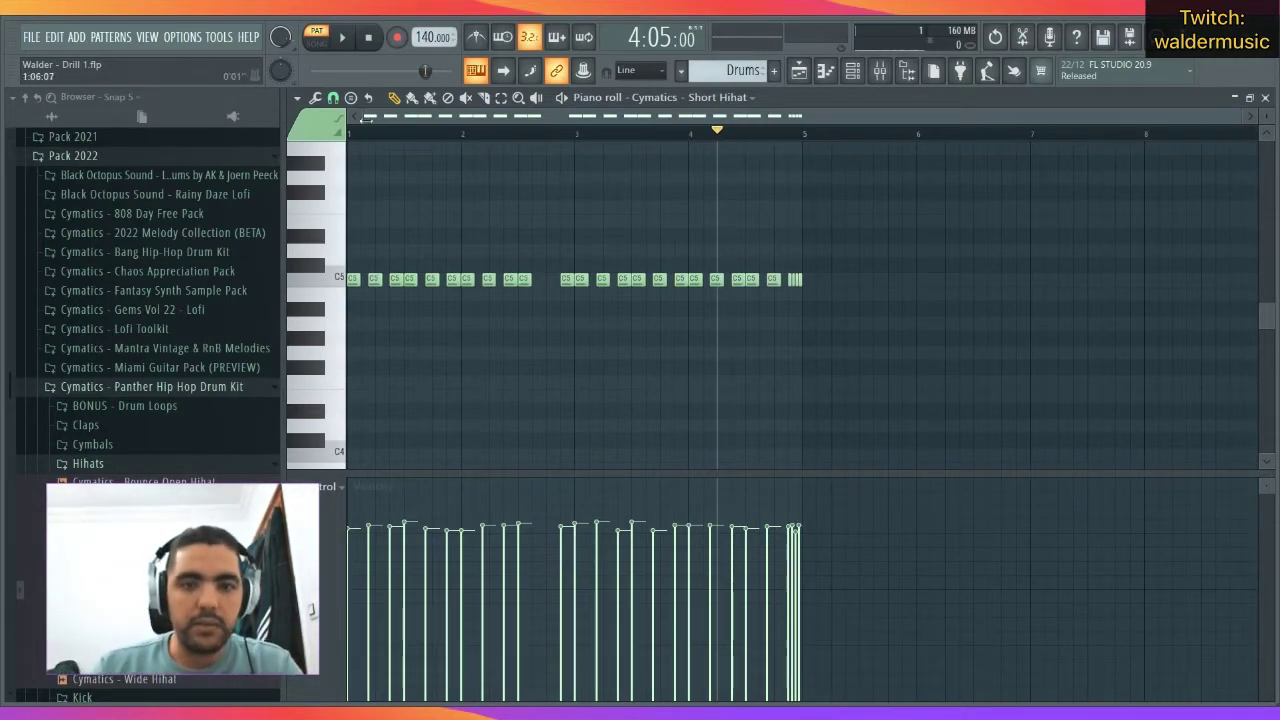
key(space)
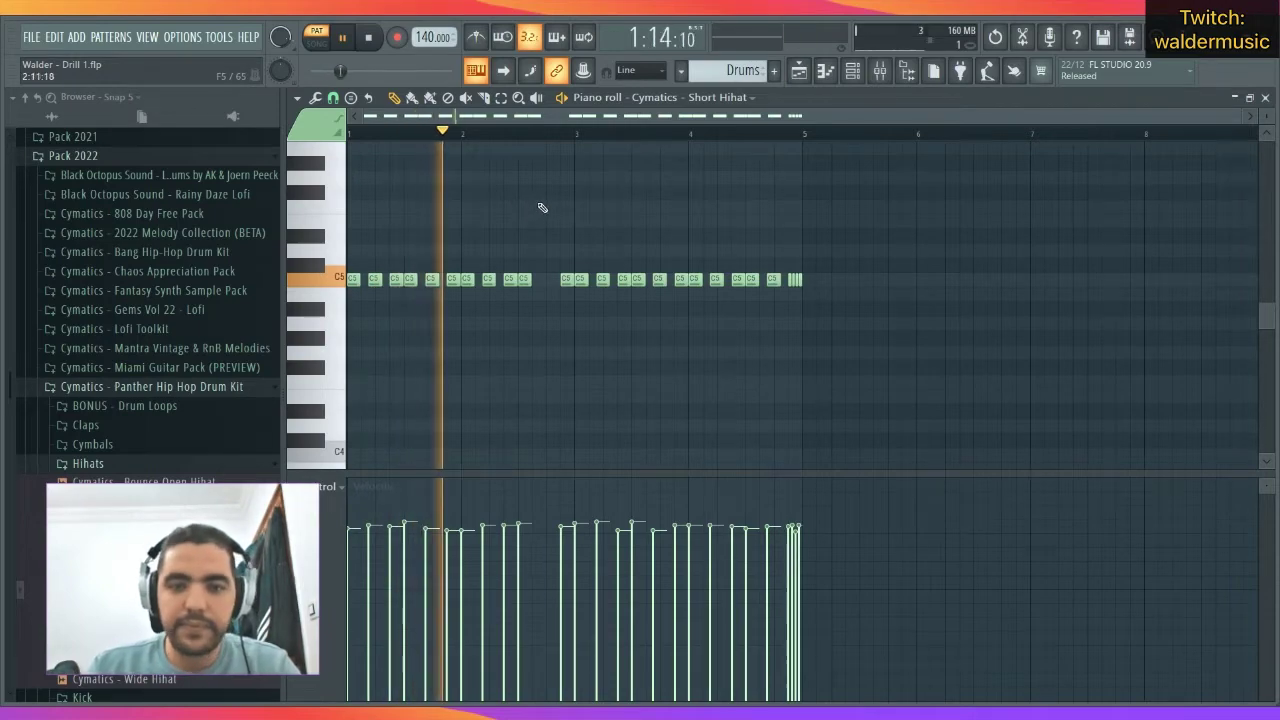
key(ctrl+a)
scroll(686, 284, down, 2)
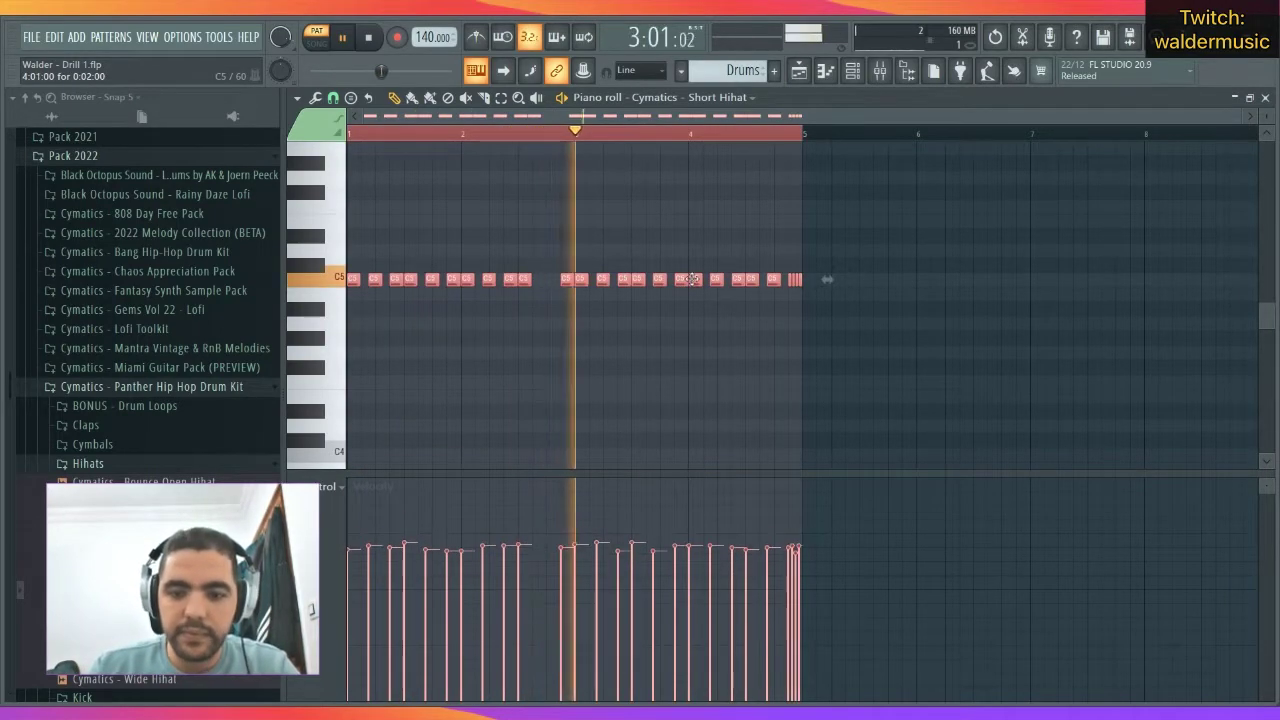
key(ctrl+d)
Shape the first three notes of the closing hihat roll into a rising velocity ramp and preview the roll.
drag(790, 281, 797, 287)
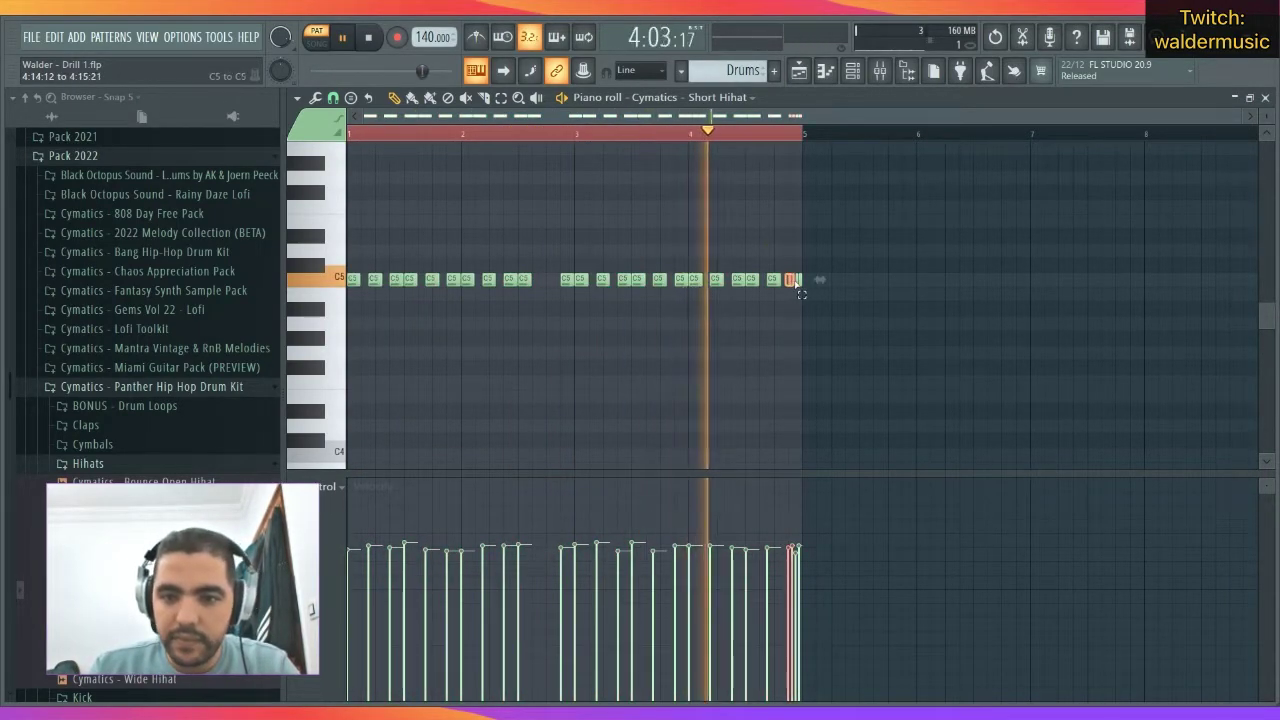
key(space)
drag(786, 589, 799, 565)
key(space)
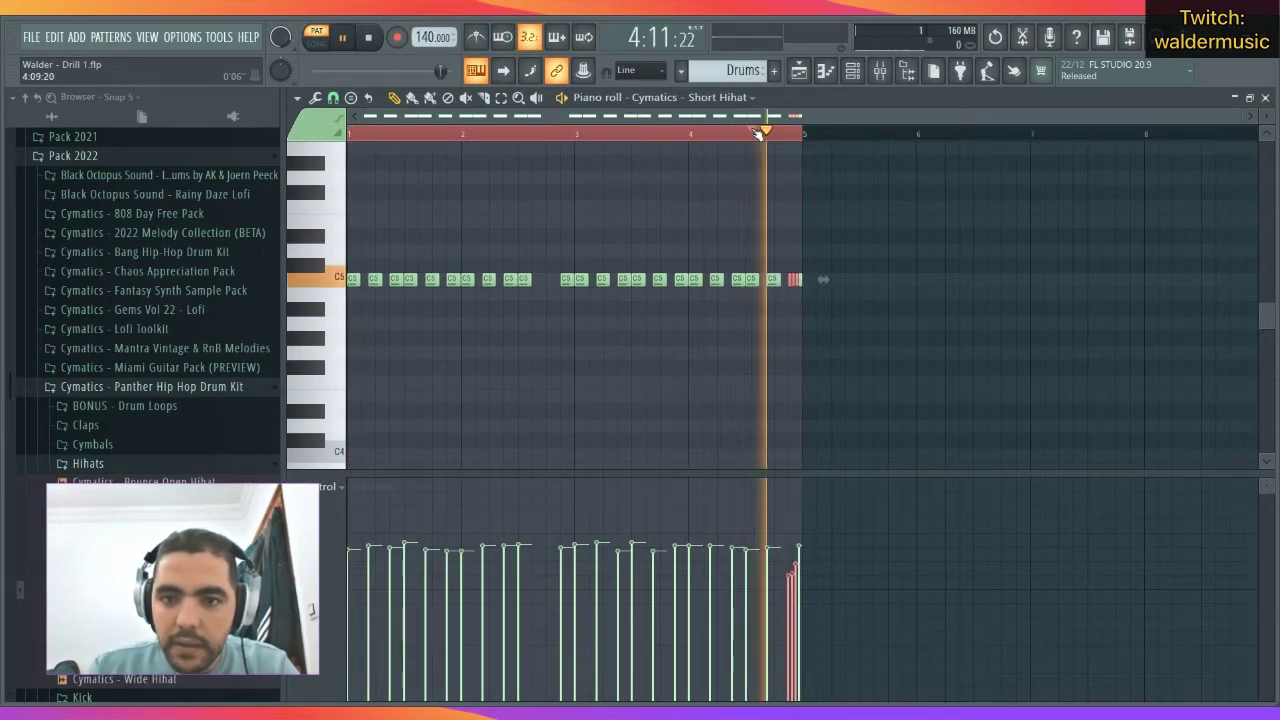
key(space)
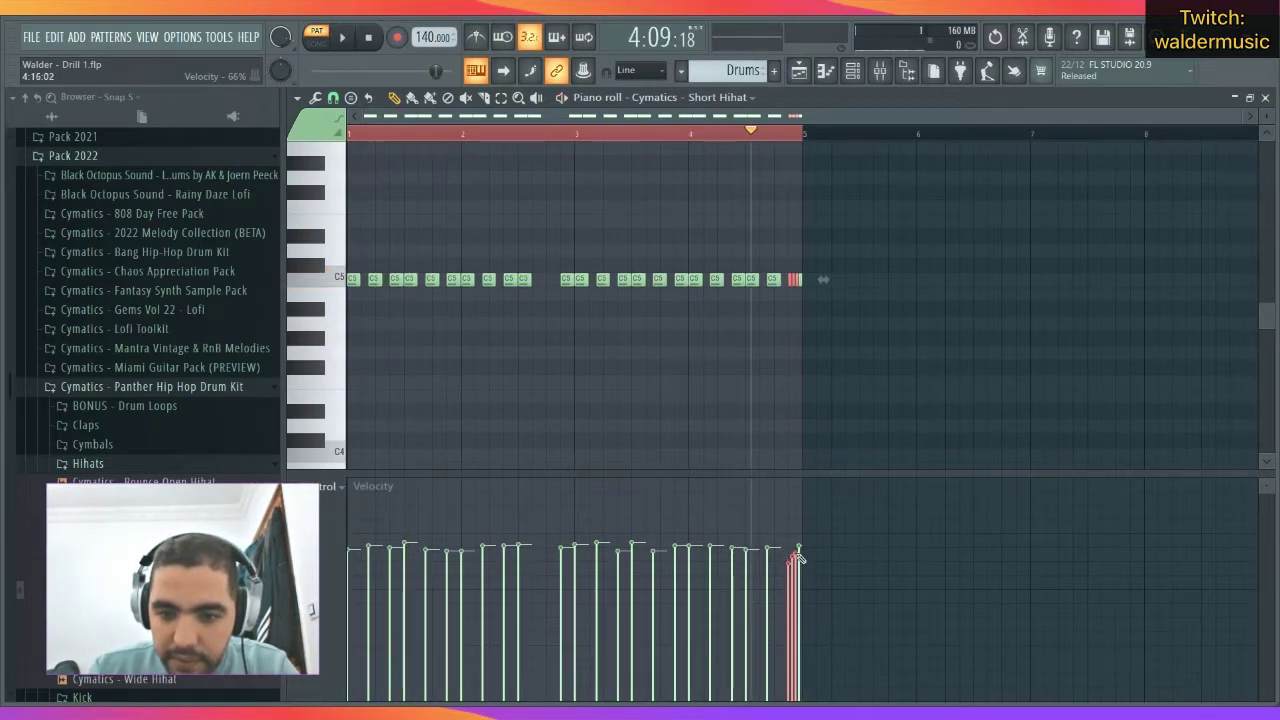
key(space)
key(space)
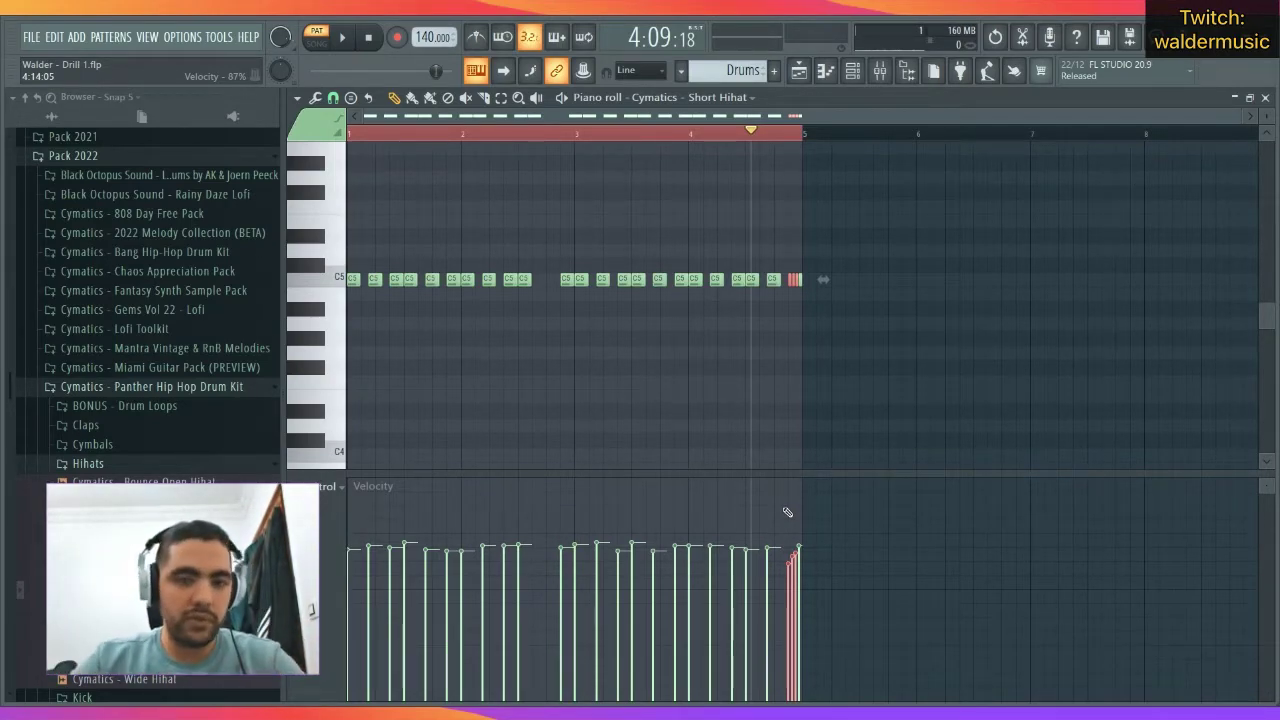
key(space)
key(space)
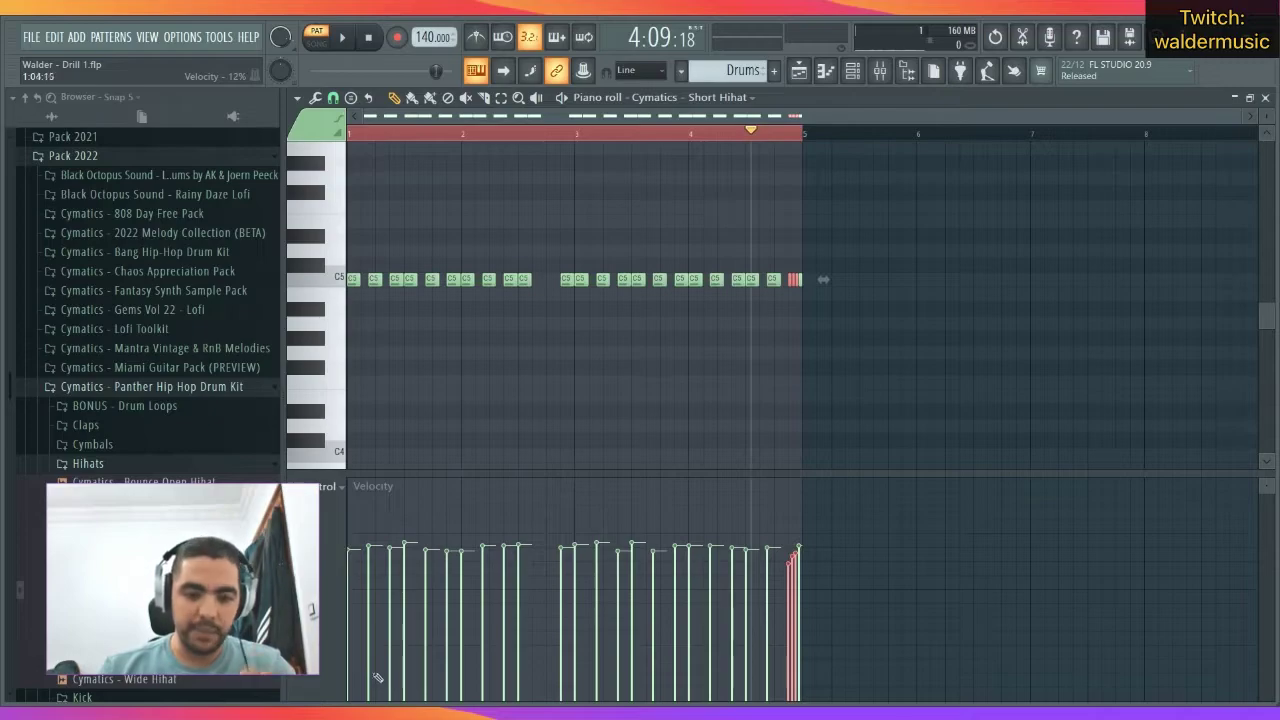
key(space)
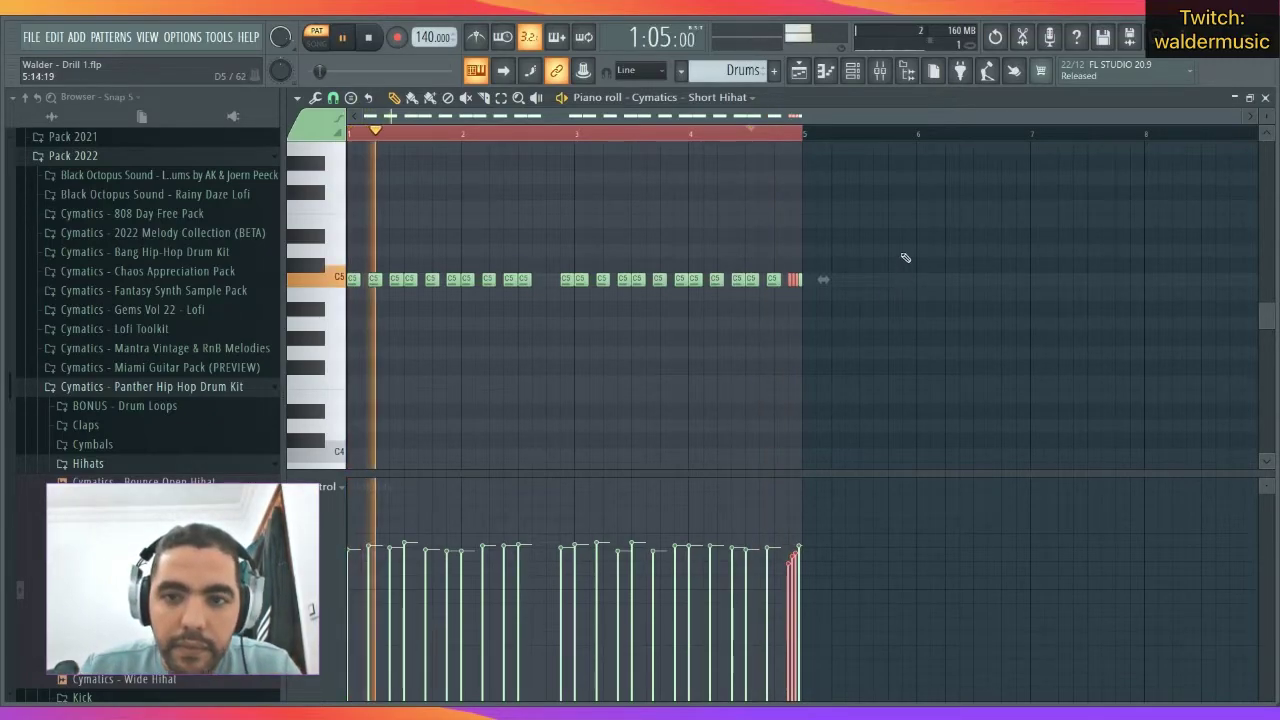
key(space)
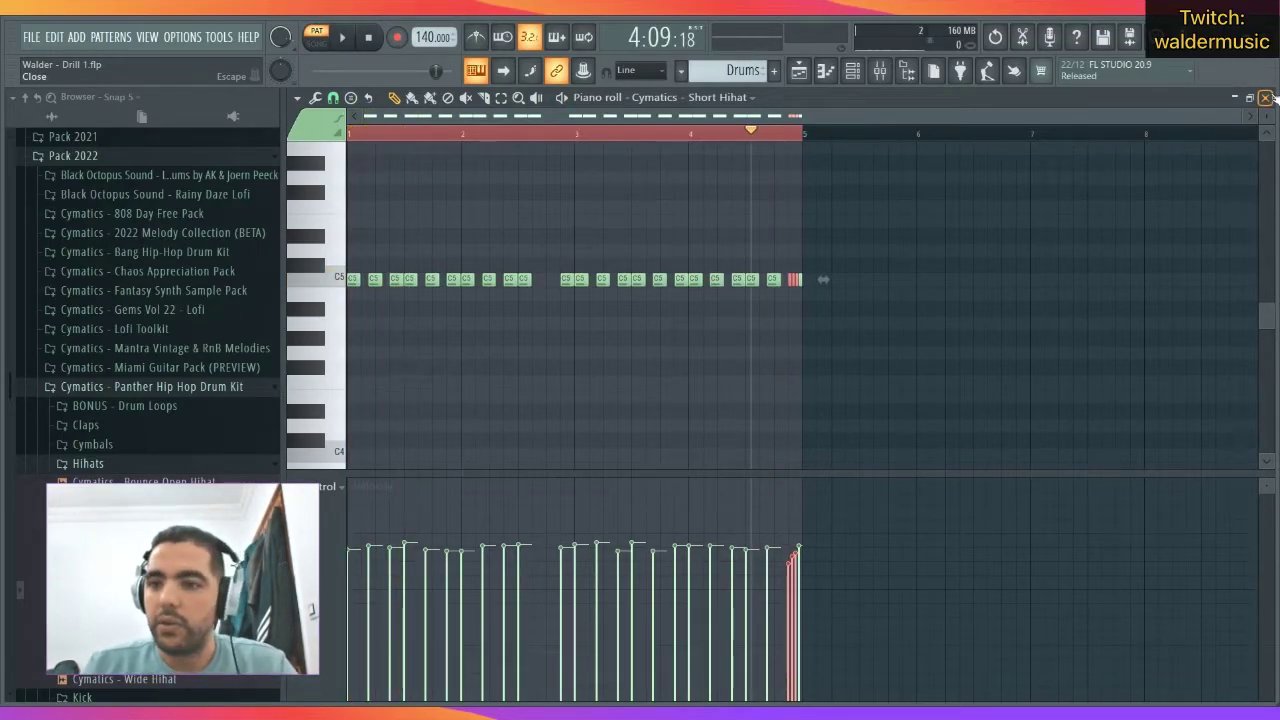
Place a Drums pattern clip at bar 1 of playlist Track 5 and play it in song mode.
click(1265, 97)
click(628, 460)
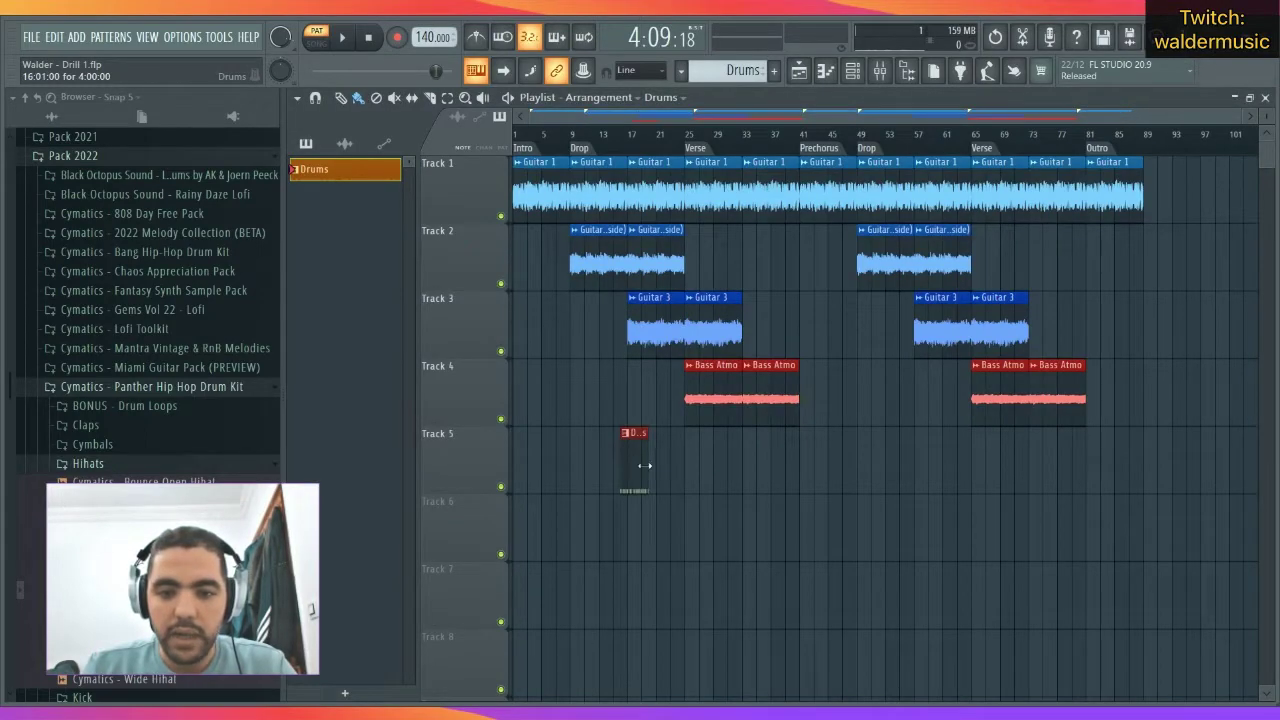
drag(633, 463, 525, 463)
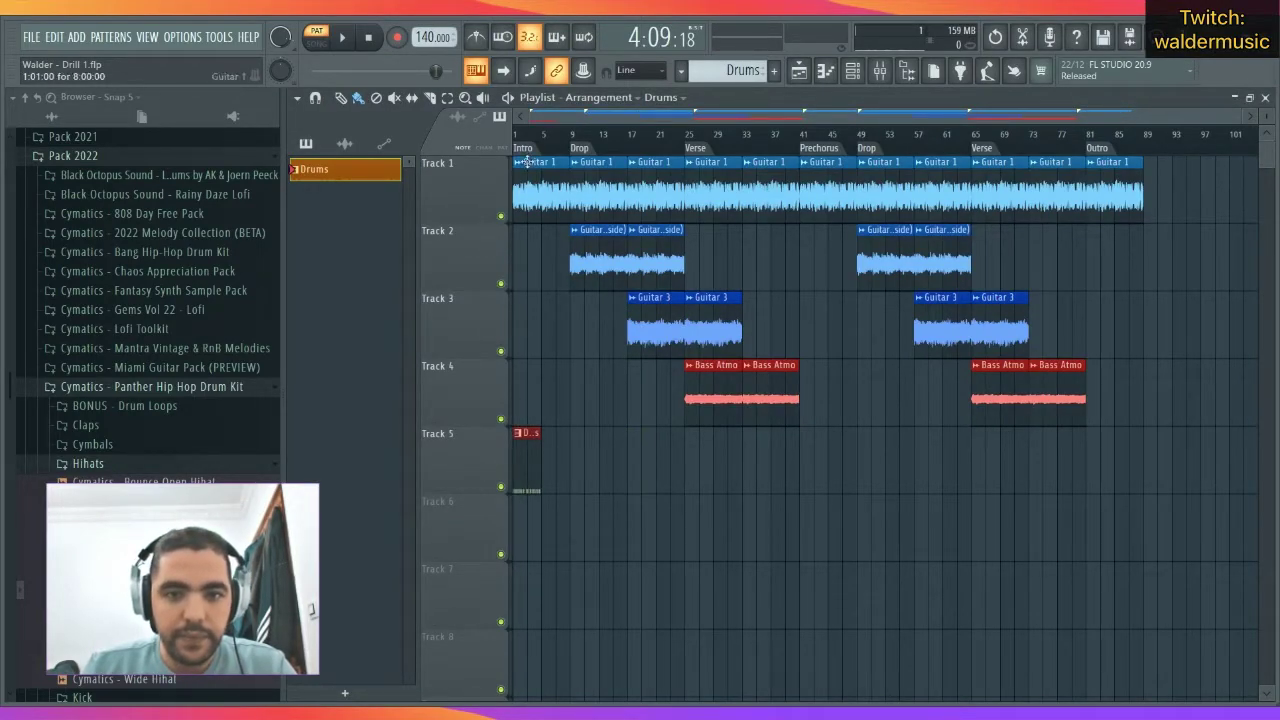
key(l)
key(space)
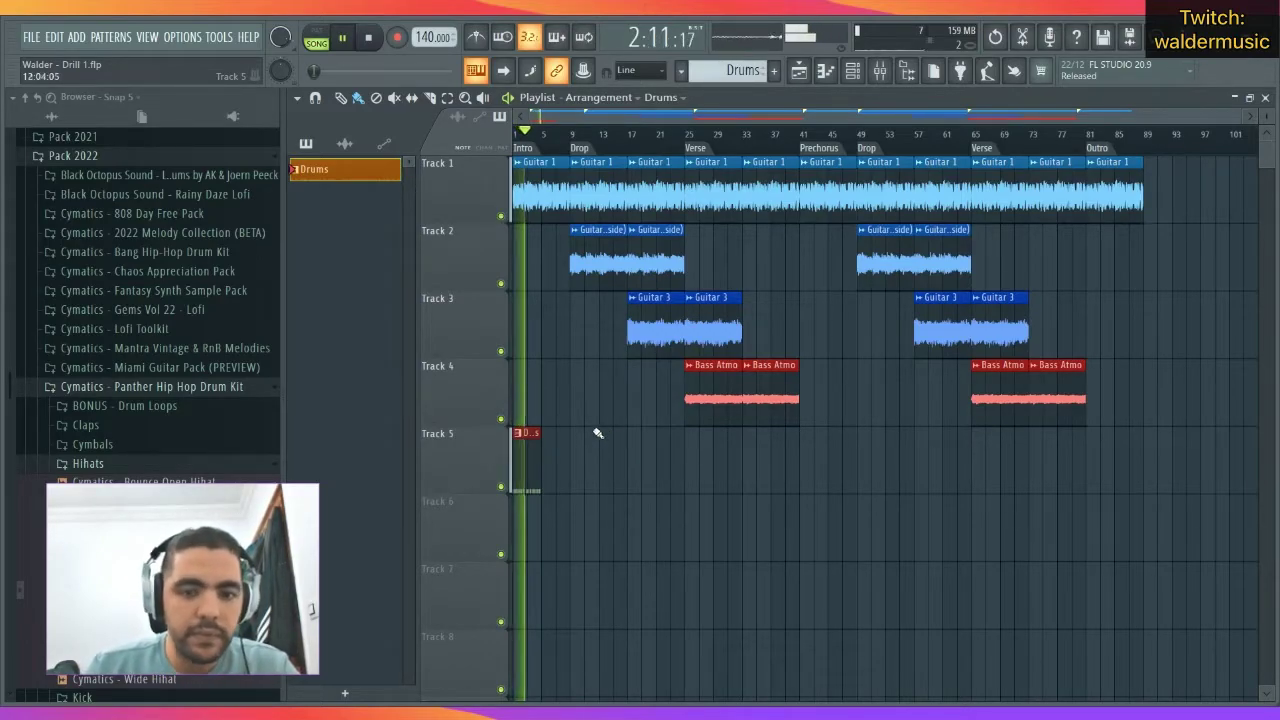
In the Drums clip's hihat piano roll, add a C5 at step 12 of bar 2, delete the one at step 15, and preview.
double_click(525, 458)
key(space)
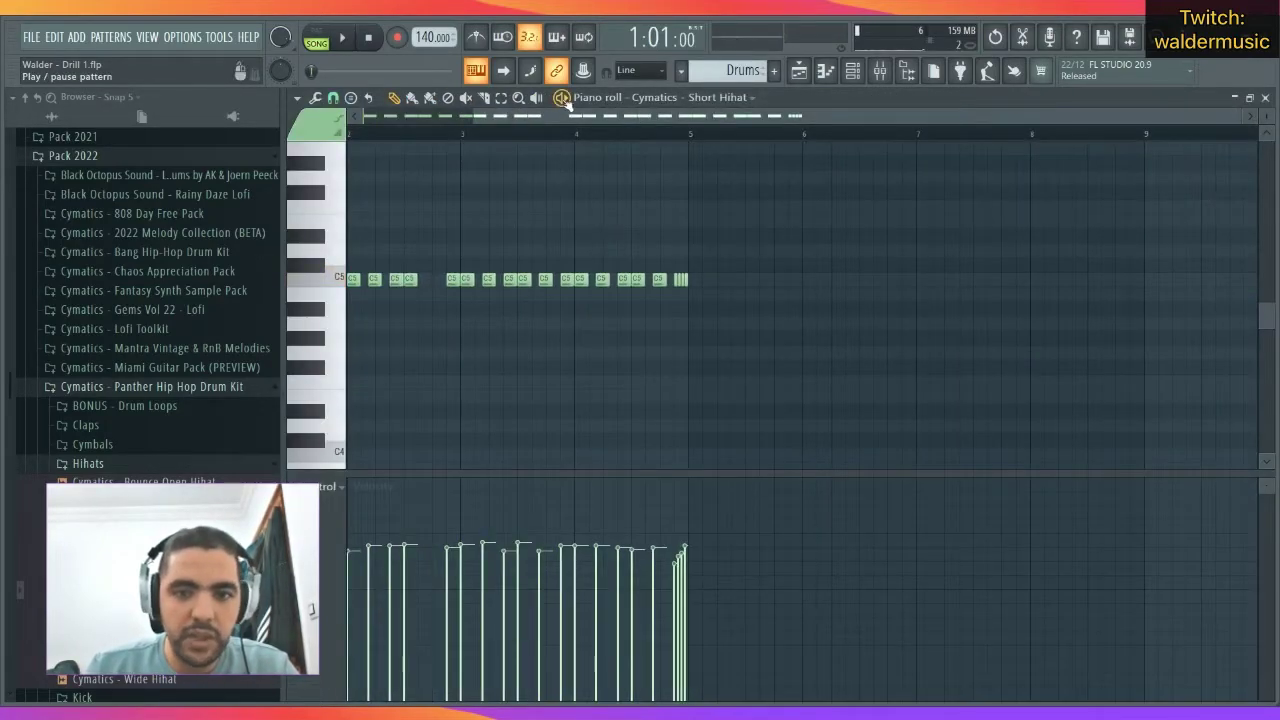
key(space)
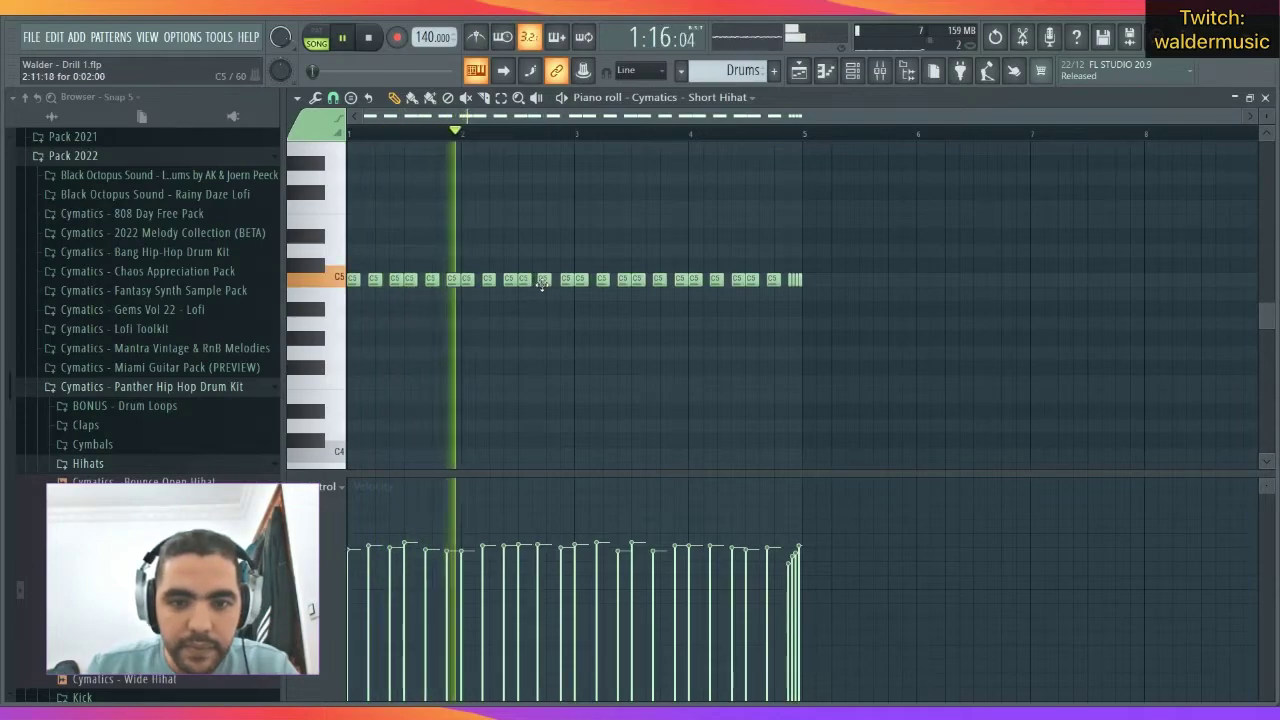
key(space)
scroll(539, 134, up, 5)
key(space)
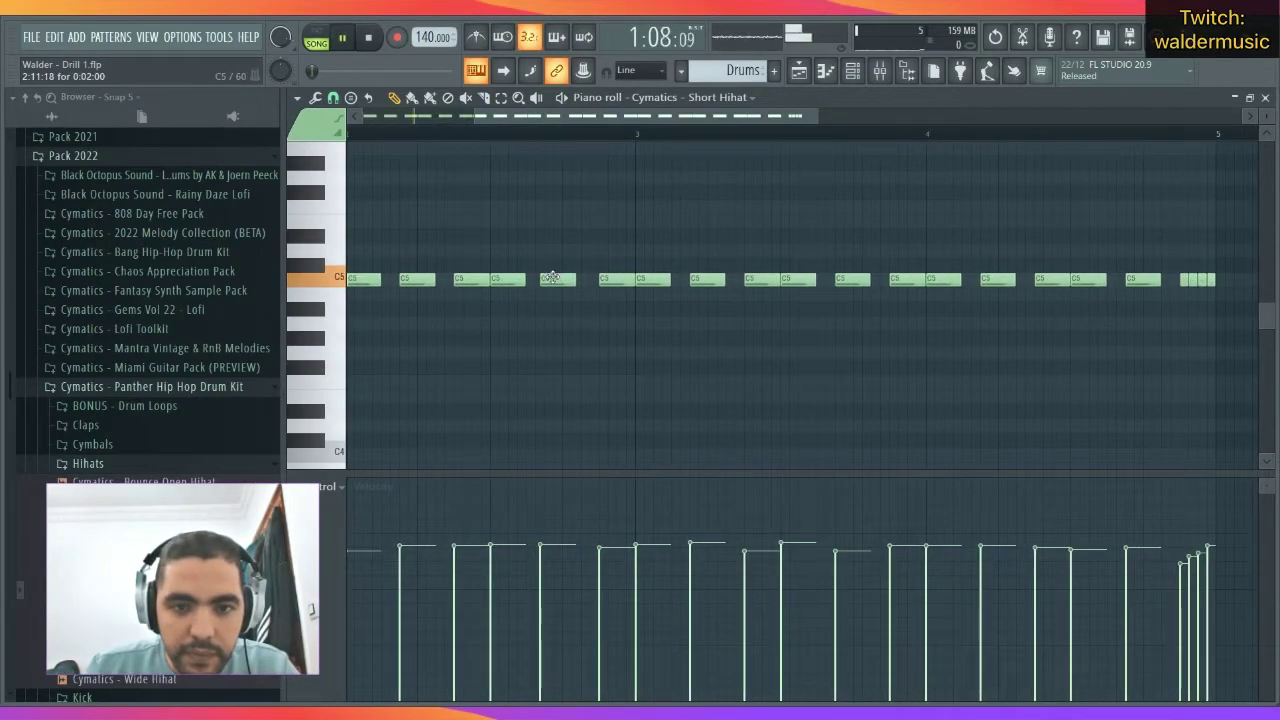
right_click(620, 281)
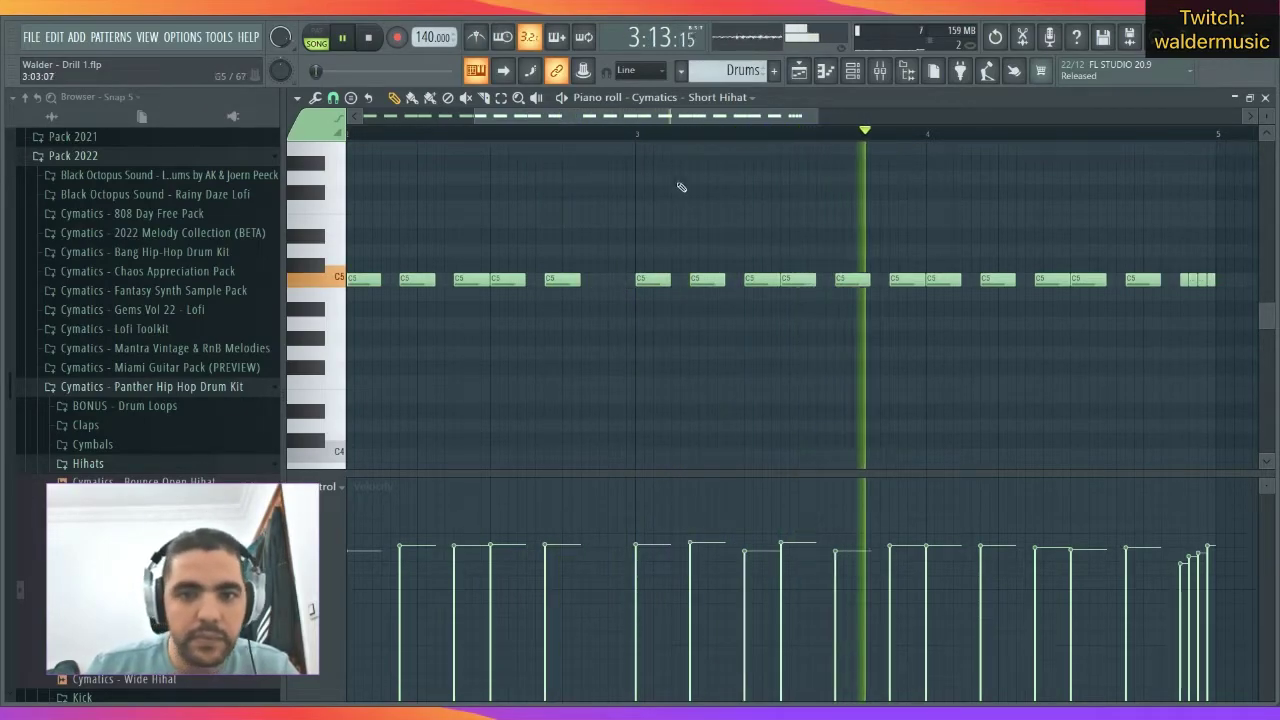
scroll(695, 136, down, 3)
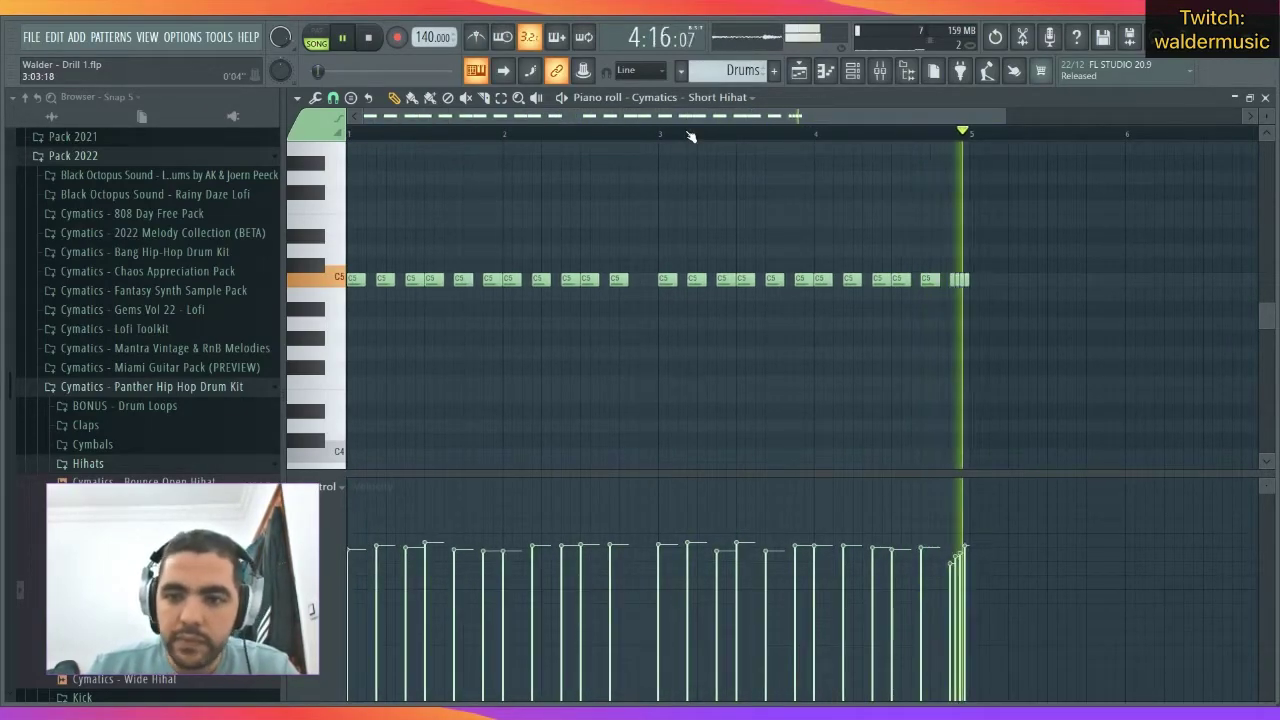
key(space)
In bar 4, shorten the step 9 hihat to one step, add a one-step C5 at step 11, and preview from bar 3.
click(656, 136)
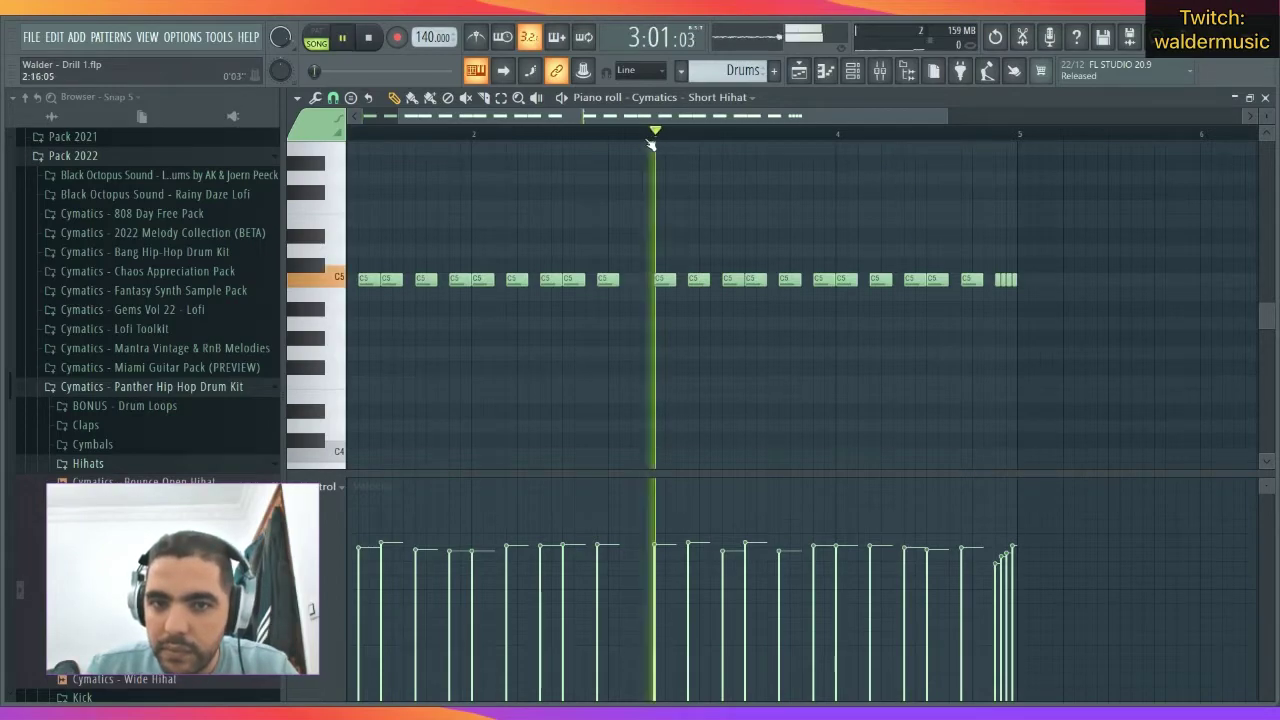
right_click(935, 283)
click(933, 280)
drag(945, 281, 935, 281)
click(953, 282)
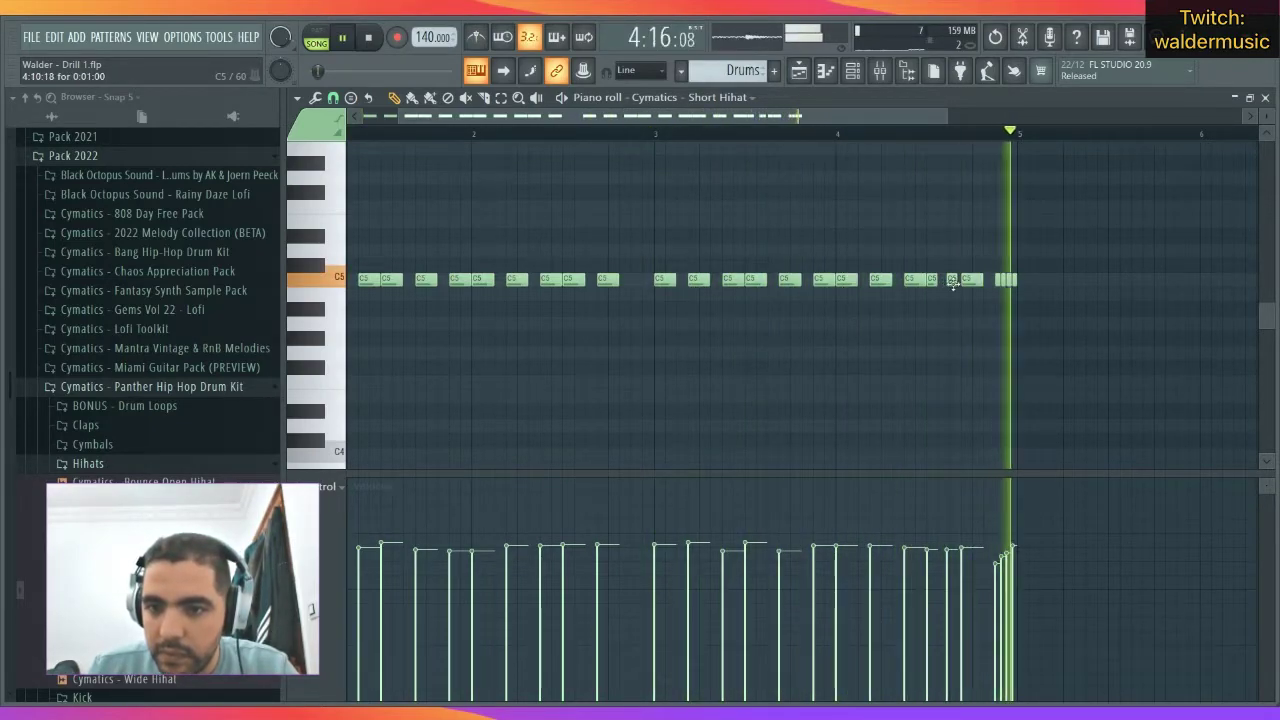
scroll(960, 145, up, 3)
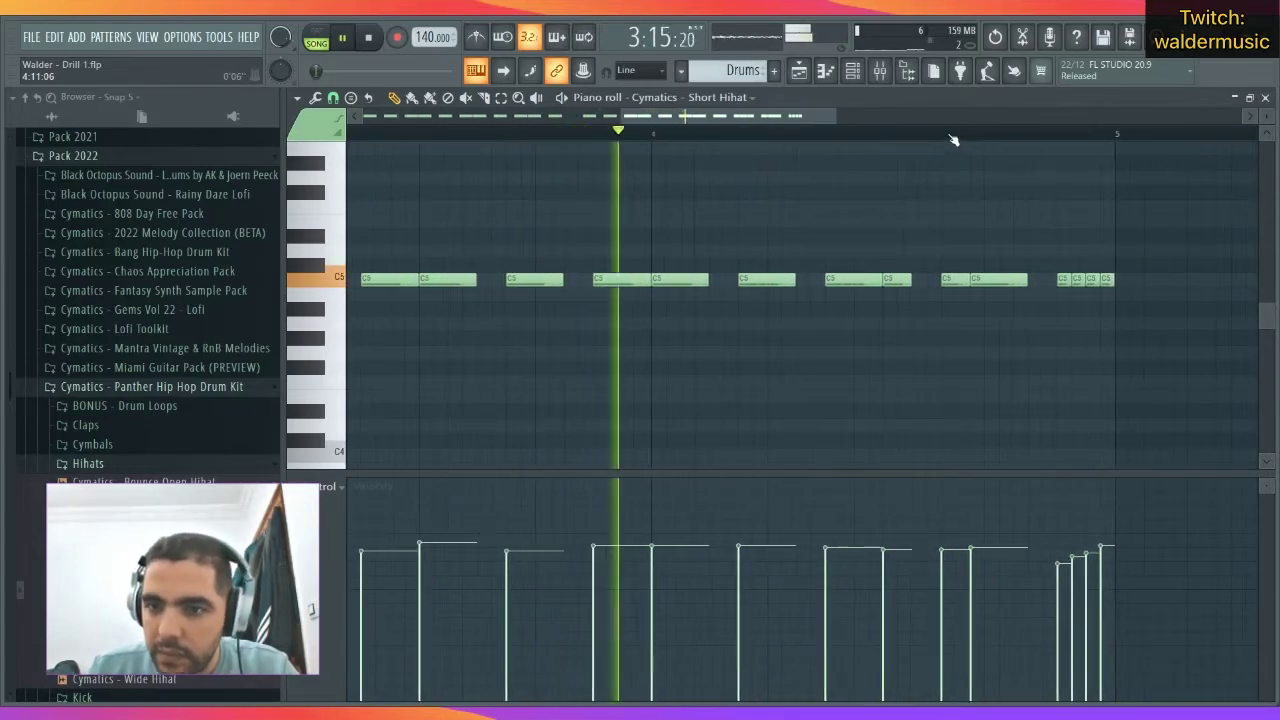
scroll(953, 140, down, 3)
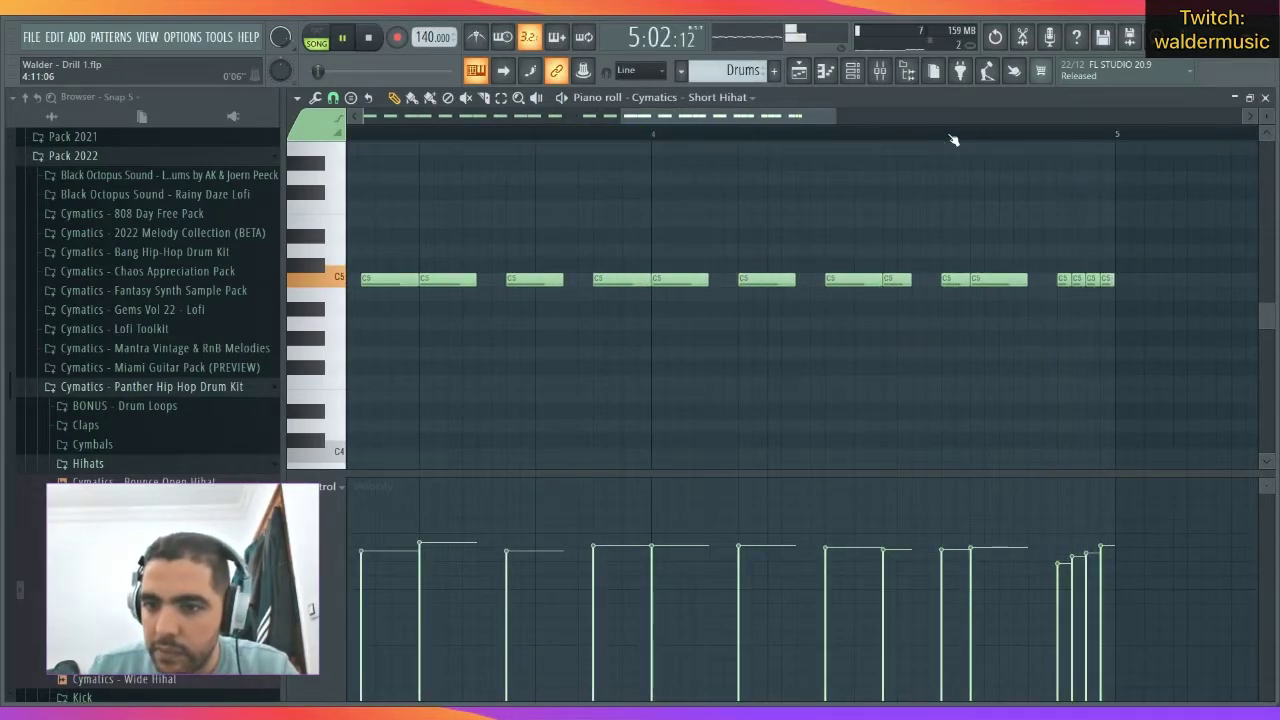
key(space)
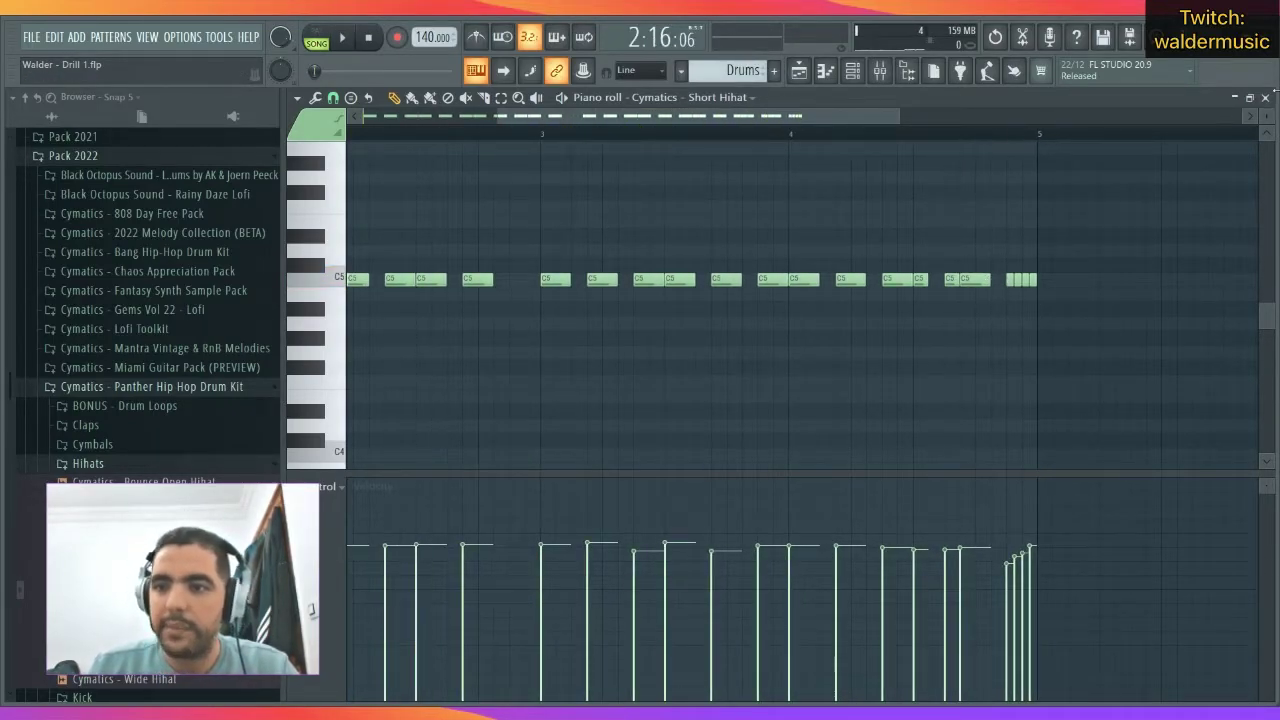
Close the piano roll, route the Hihat channel to mixer track 5 and play it with the song.
click(1265, 97)
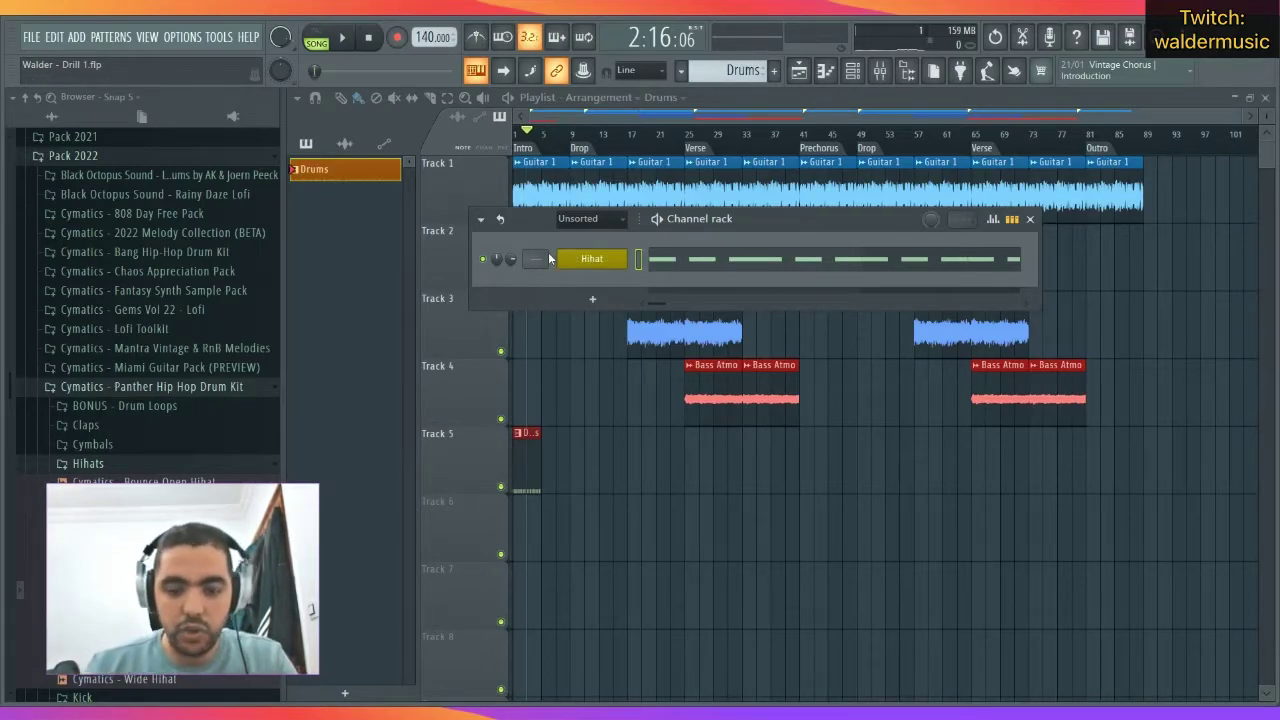
key(ctrl+l)
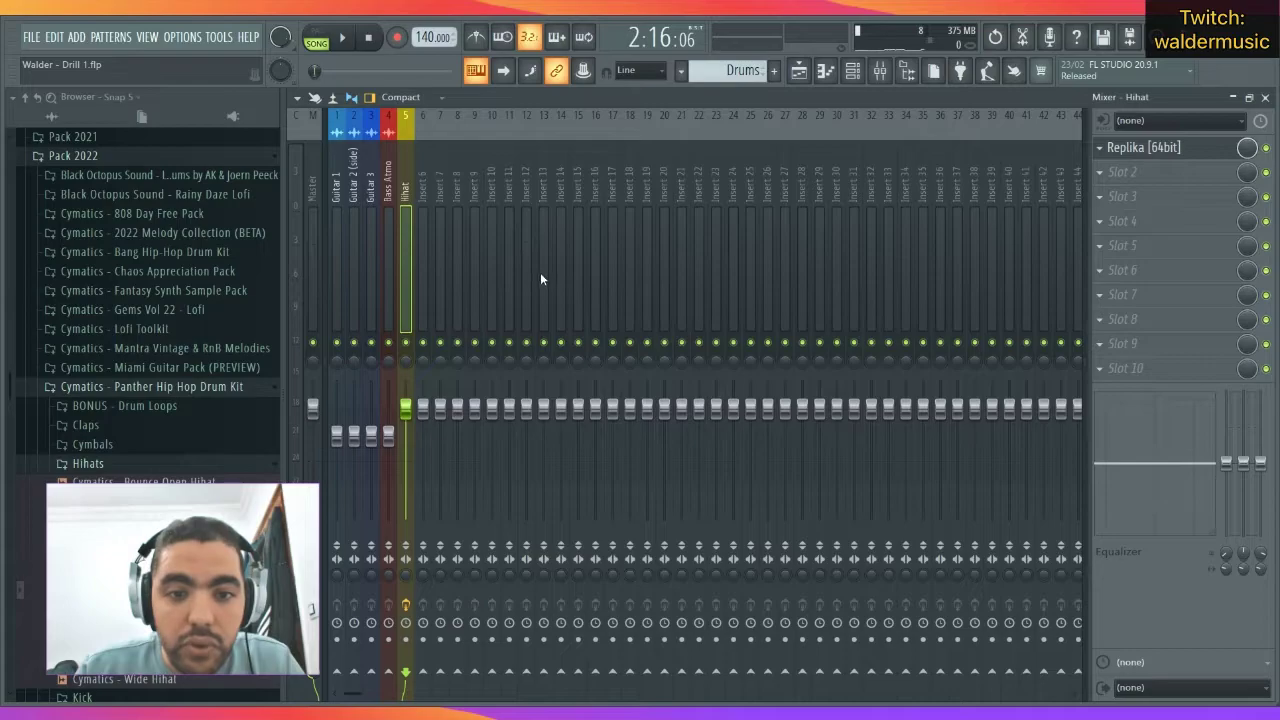
key(space)
key(space)
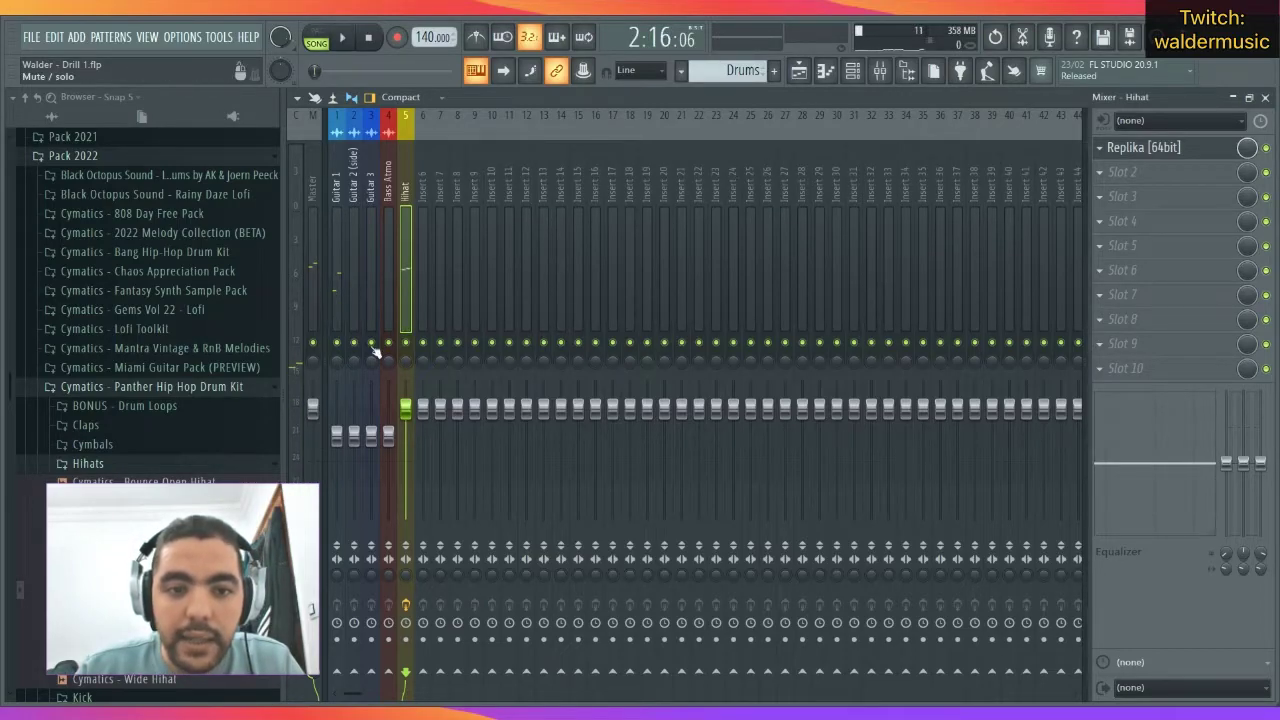
Play the song repeatedly to audition the Replika effect on the Hihat mixer track.
key(space)
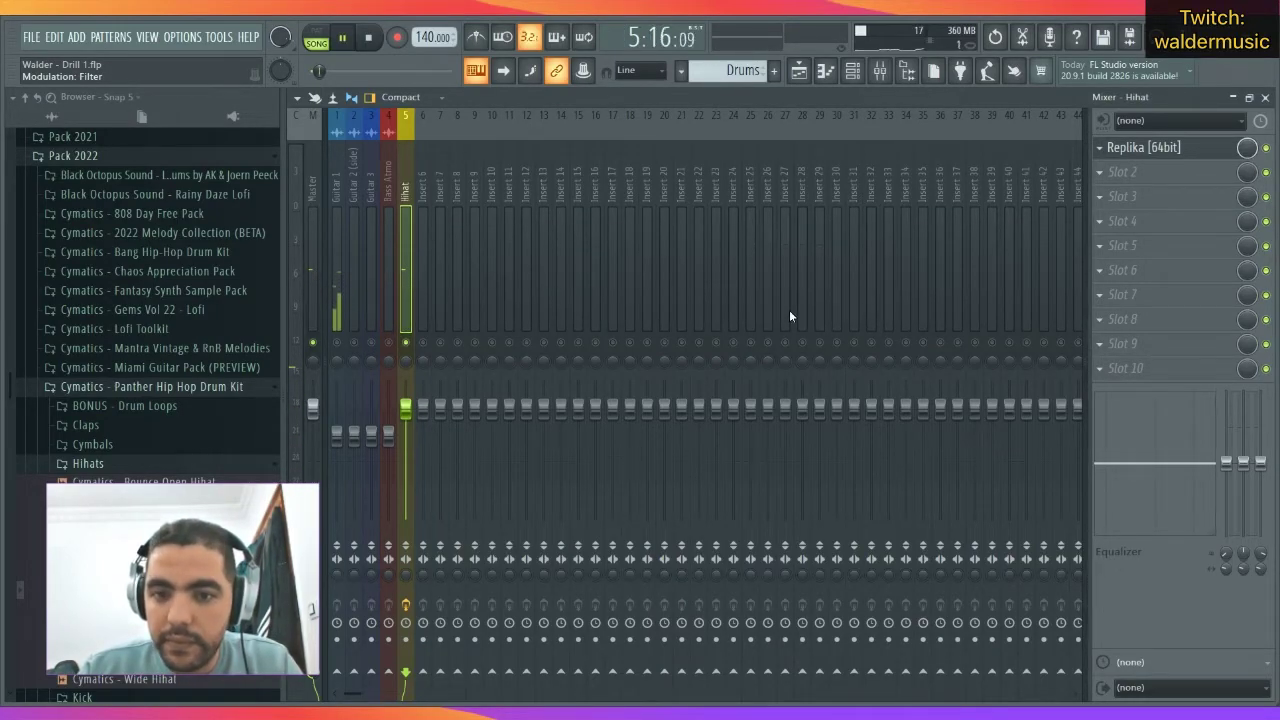
key(space)
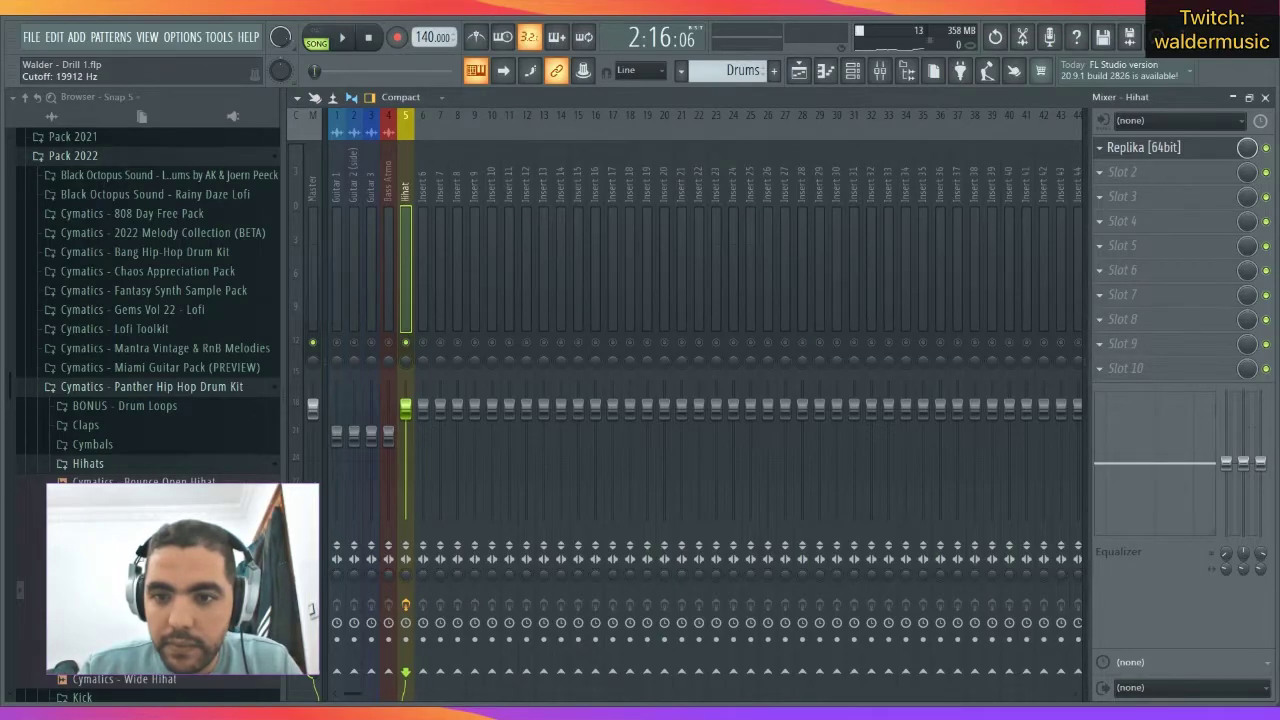
key(space)
key(space)
key(space)
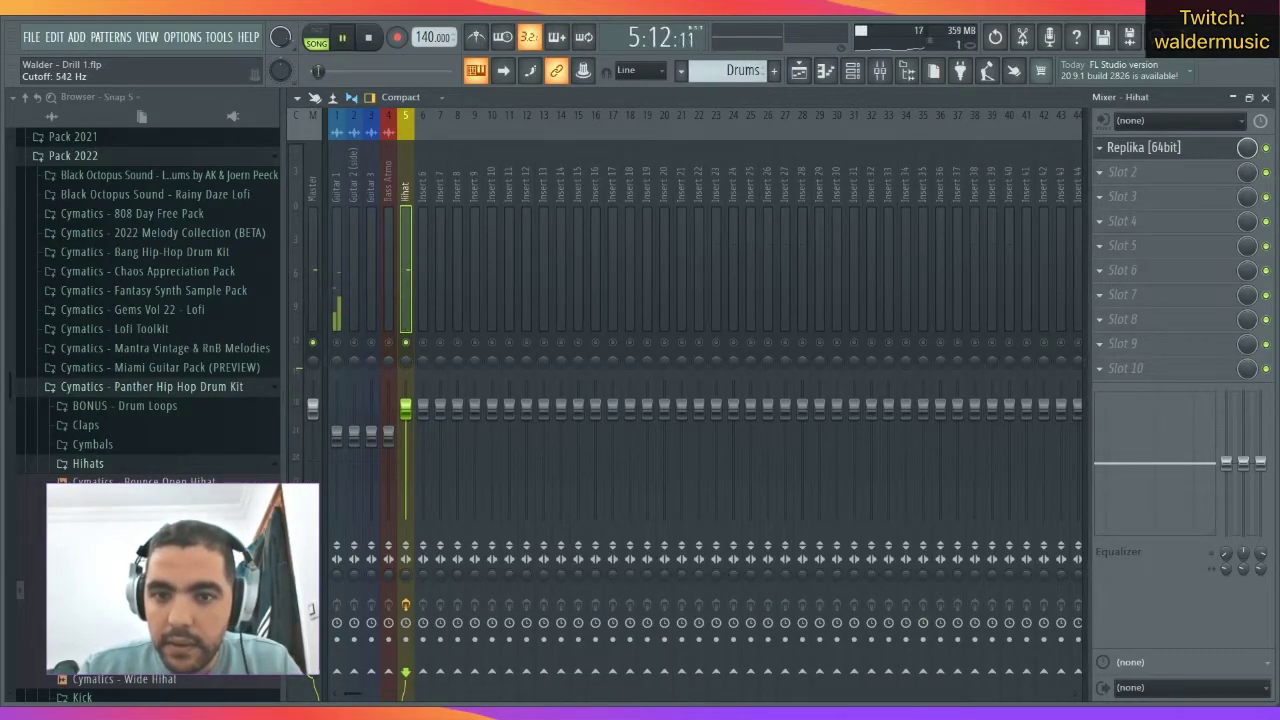
Close the mixer, select the playlist's intro bars 1 to 4 as the loop range and play them.
click(1265, 97)
click(550, 134)
drag(551, 135, 514, 134)
key(space)
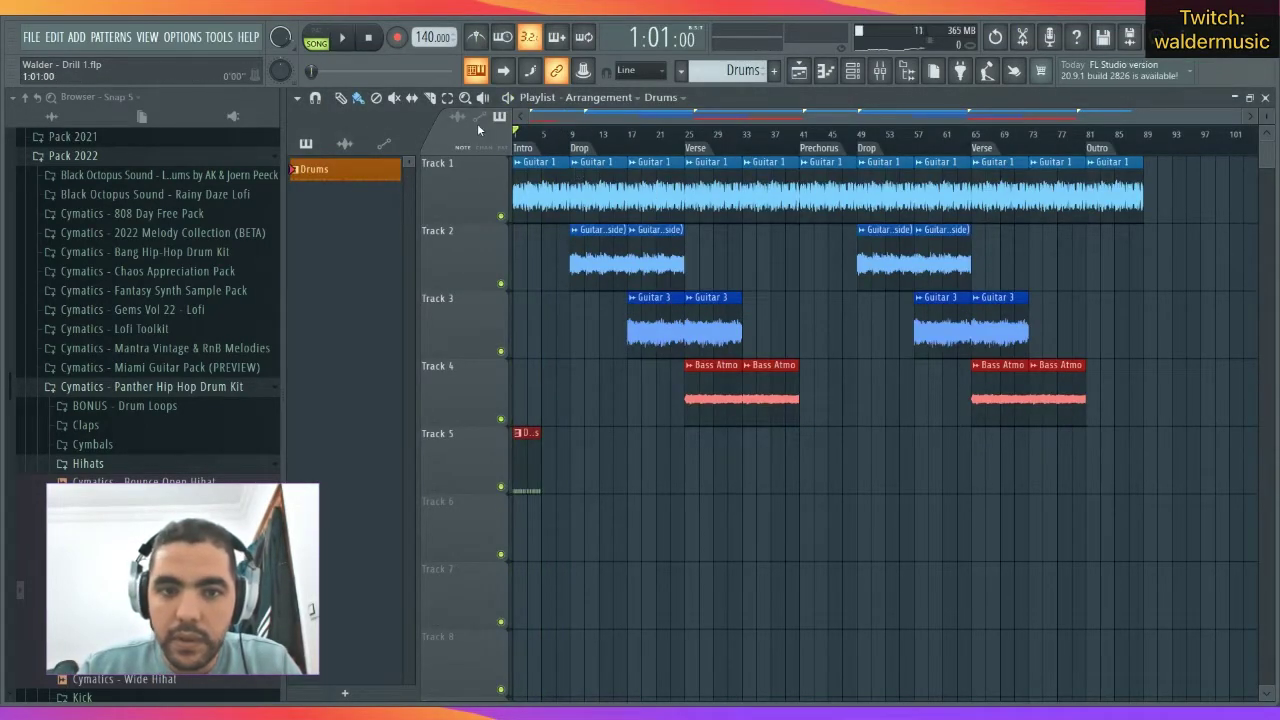
key(space)
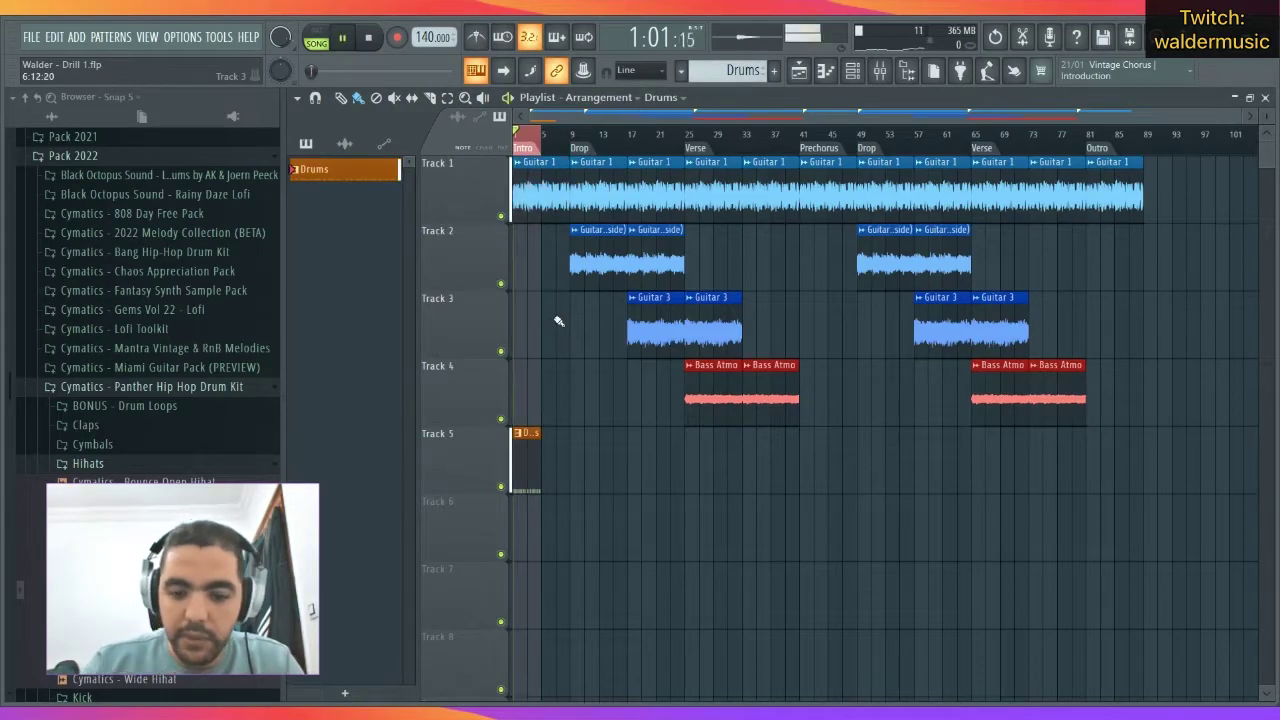
Bring the Hihat mixer track back up and listen to its Replika effect over the looped intro.
key(F9)
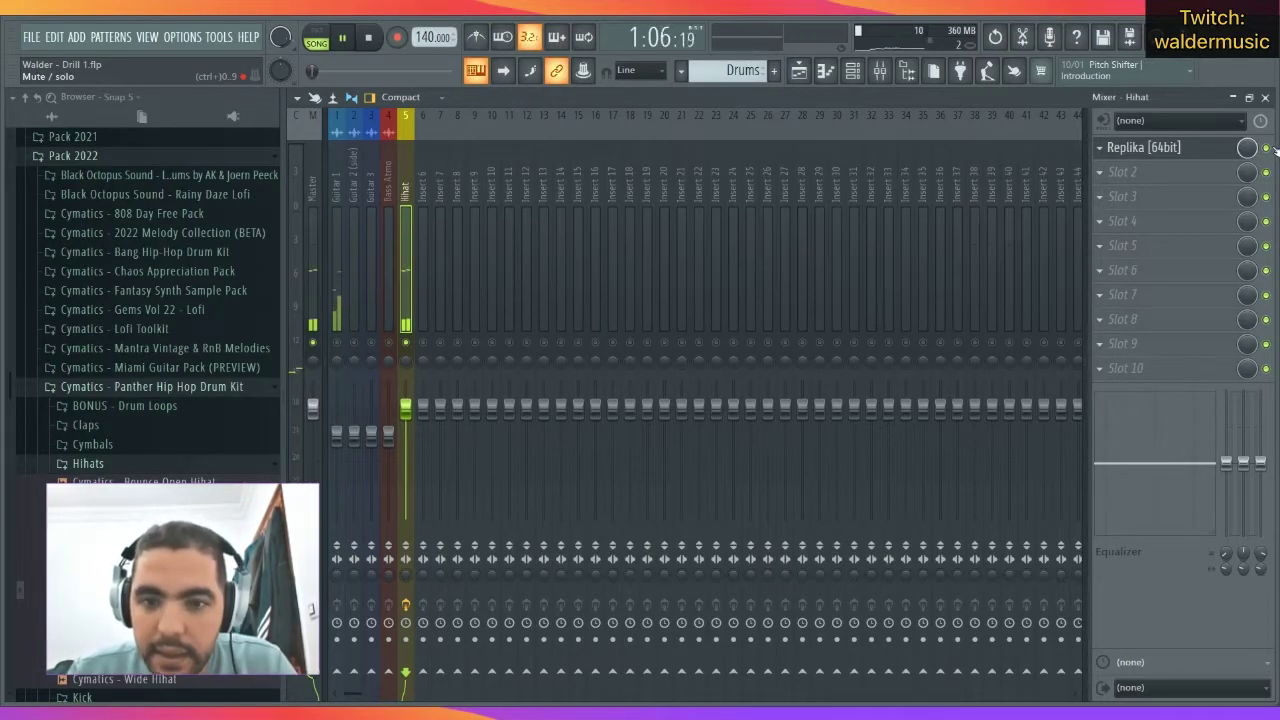
key(space)
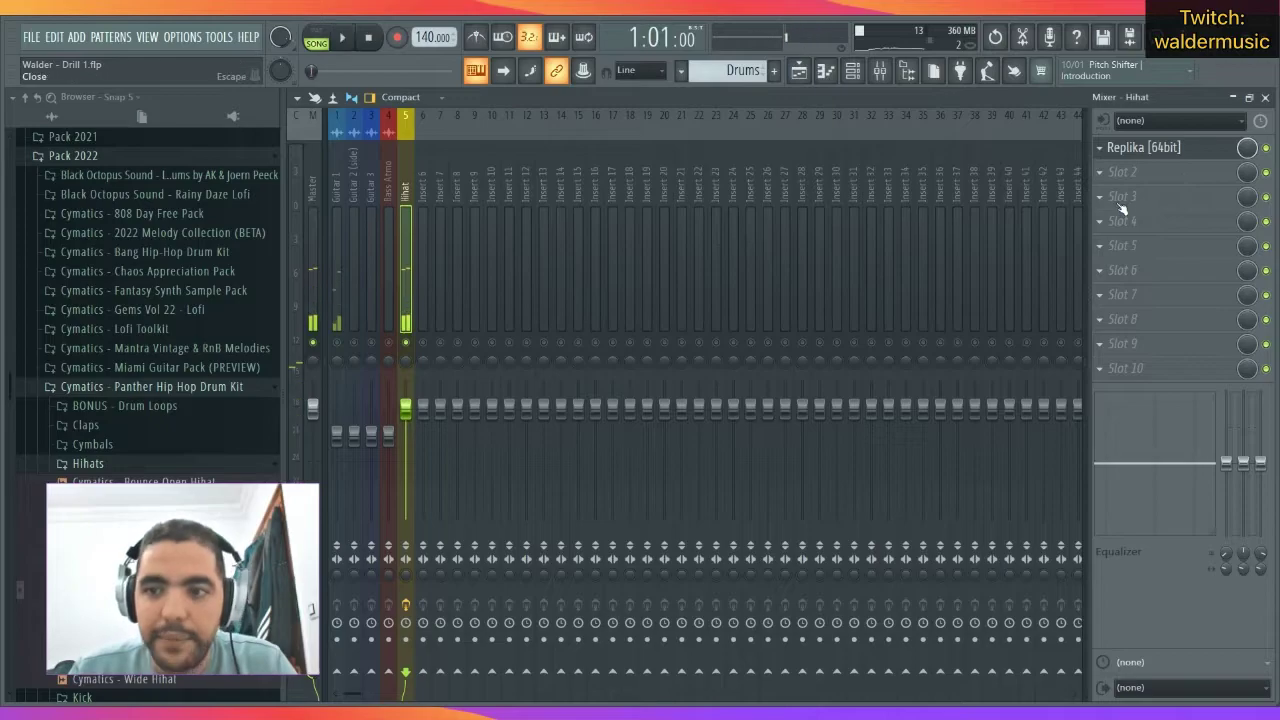
key(space)
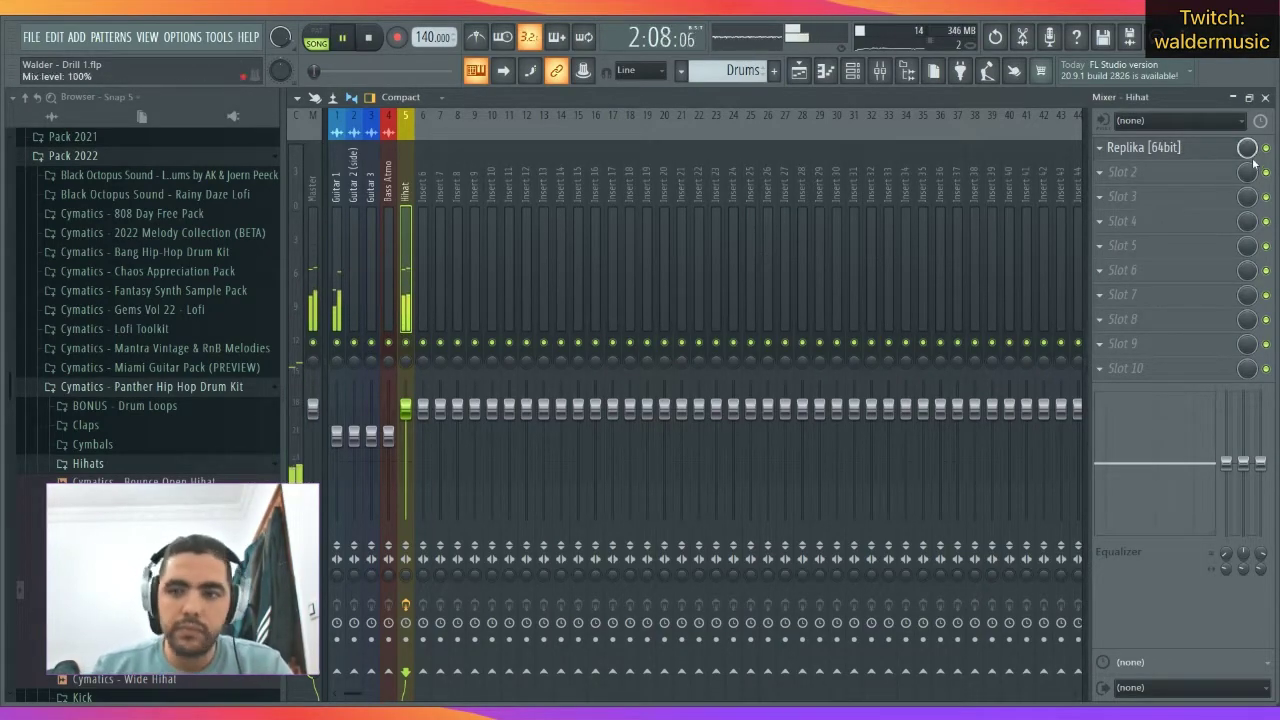
Show the channel rack and open the Snares & Rimshots folder of the Cymatics Panther Hip Hop Drum Kit, stopping playback.
click(1265, 97)
click(852, 70)
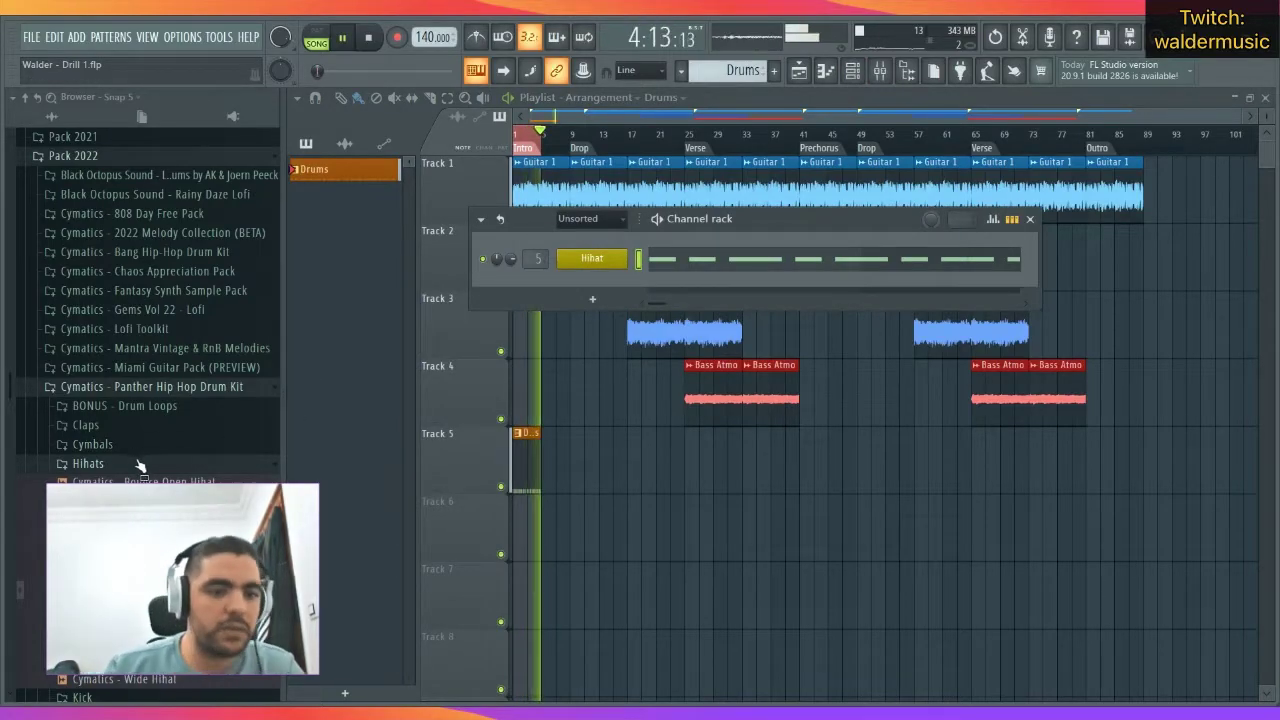
click(157, 406)
click(157, 406)
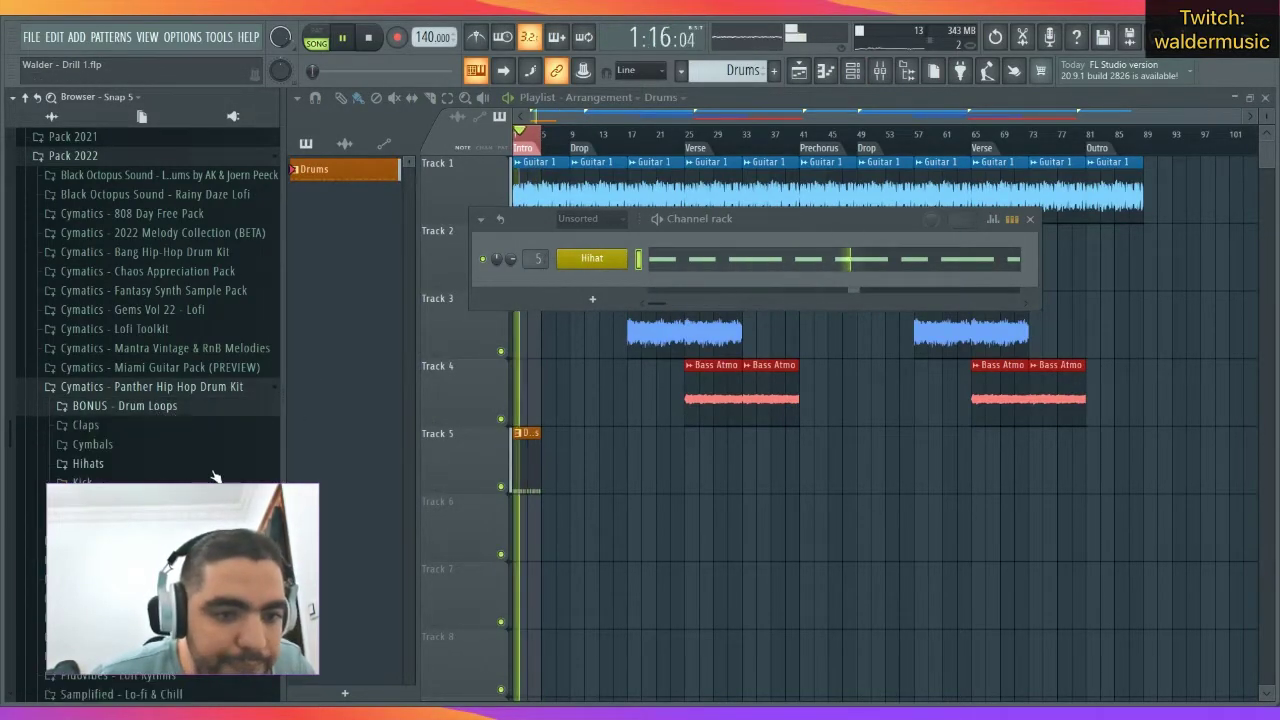
scroll(160, 420, down, 4)
click(117, 306)
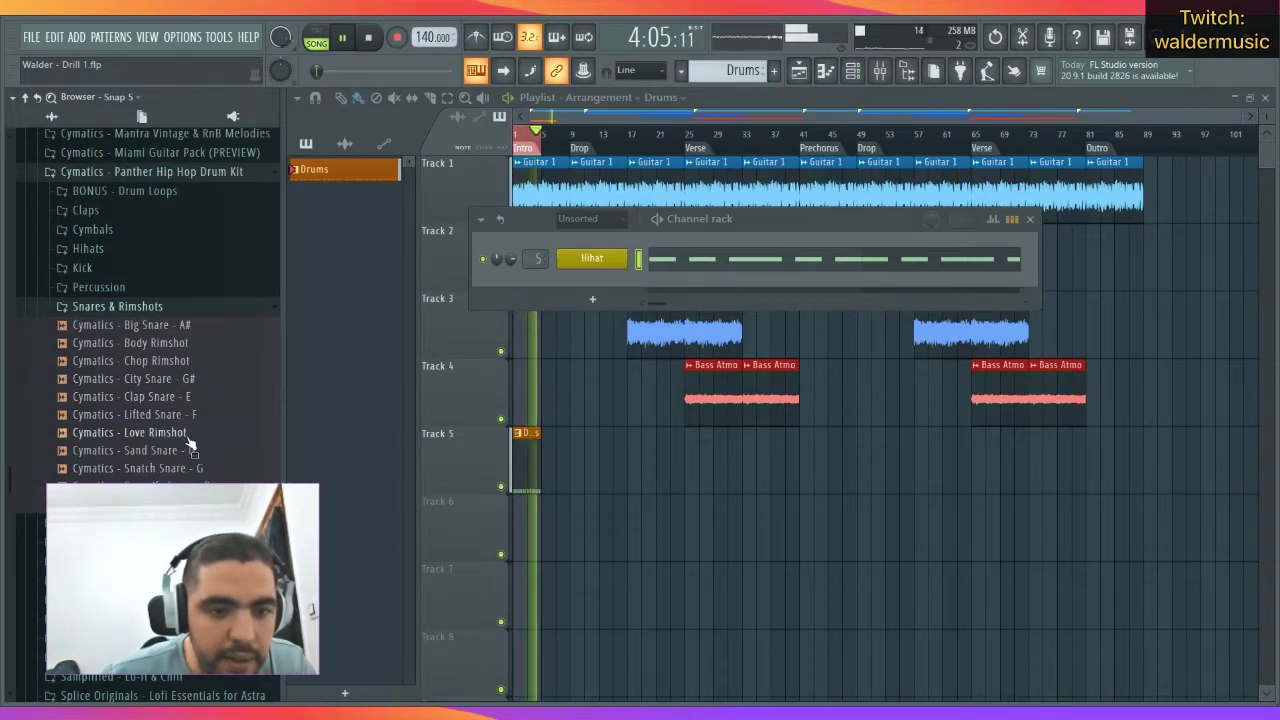
key(F6)
key(space)
click(866, 69)
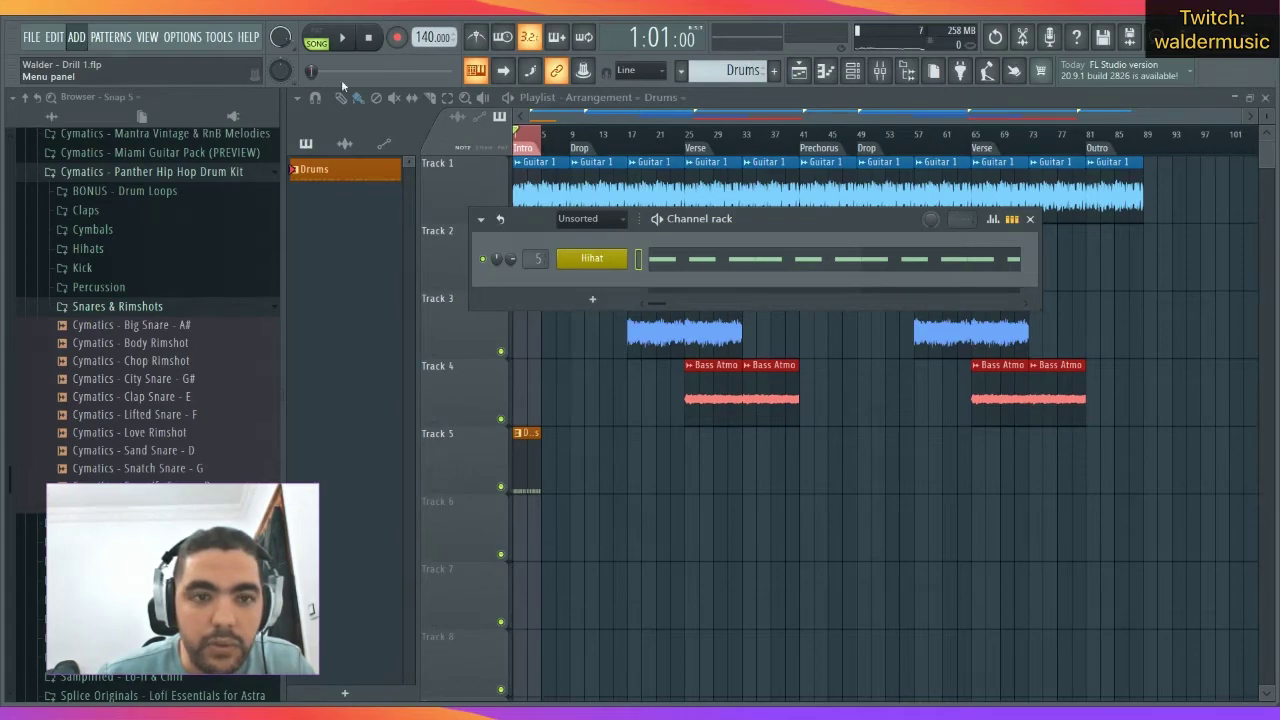
Add a Harmless channel and play single notes on it, including F5 and D5, as a pitch reference.
click(789, 182)
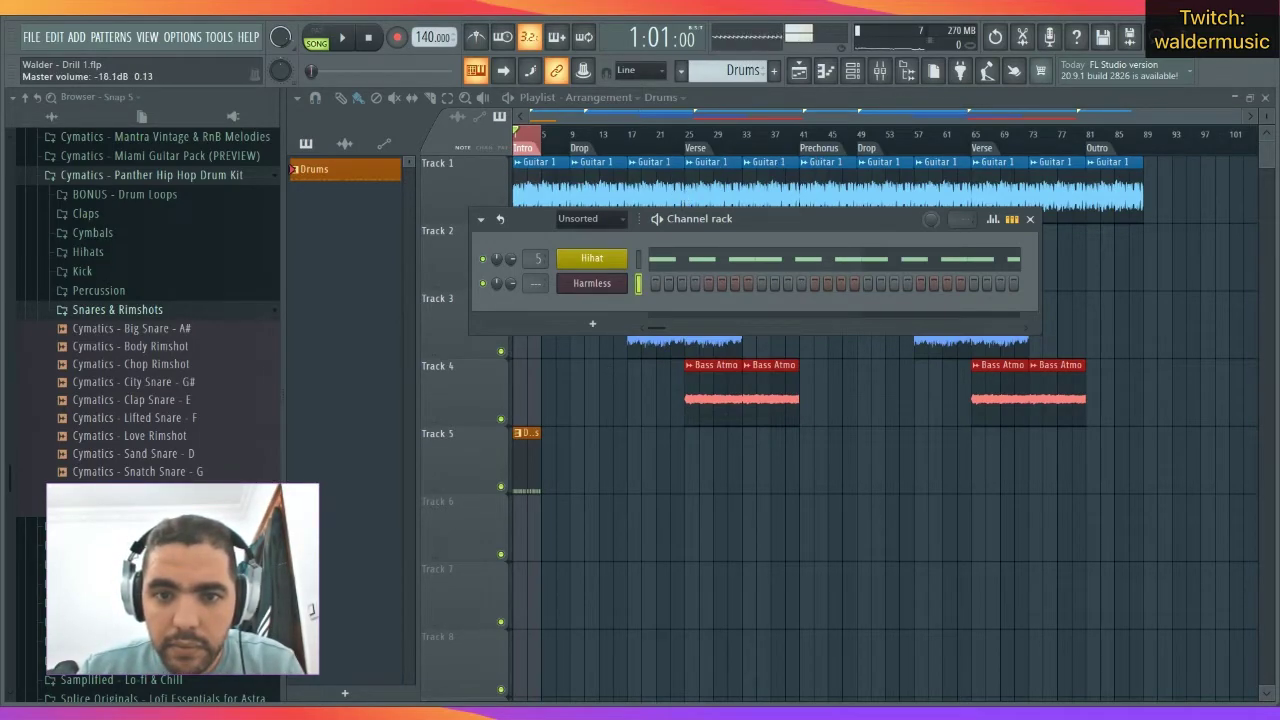
key(z)
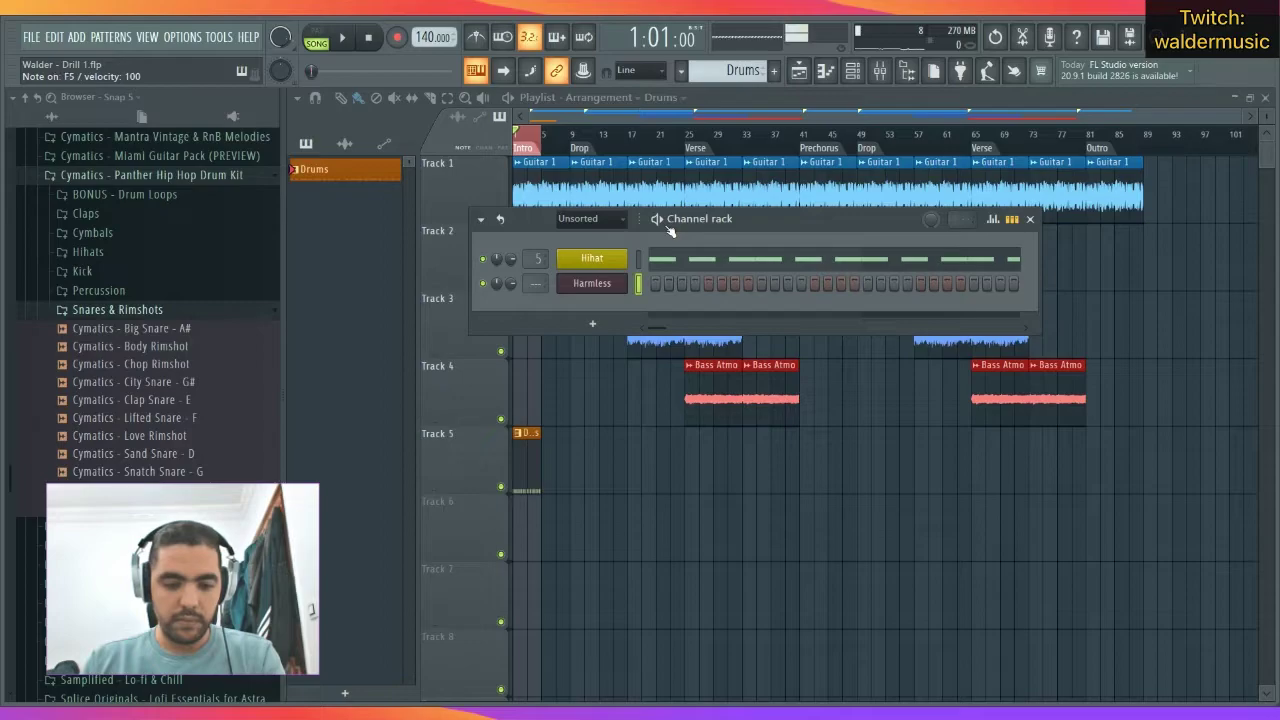
key(r)
key(5)
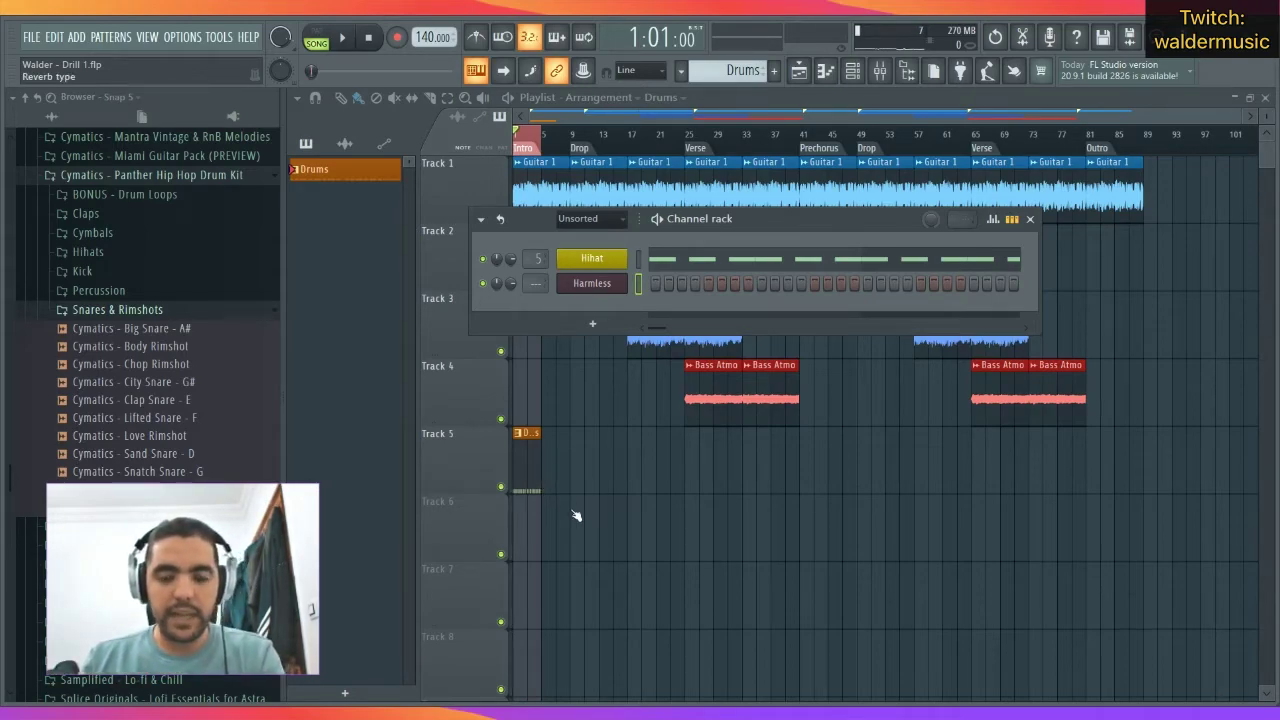
key(m)
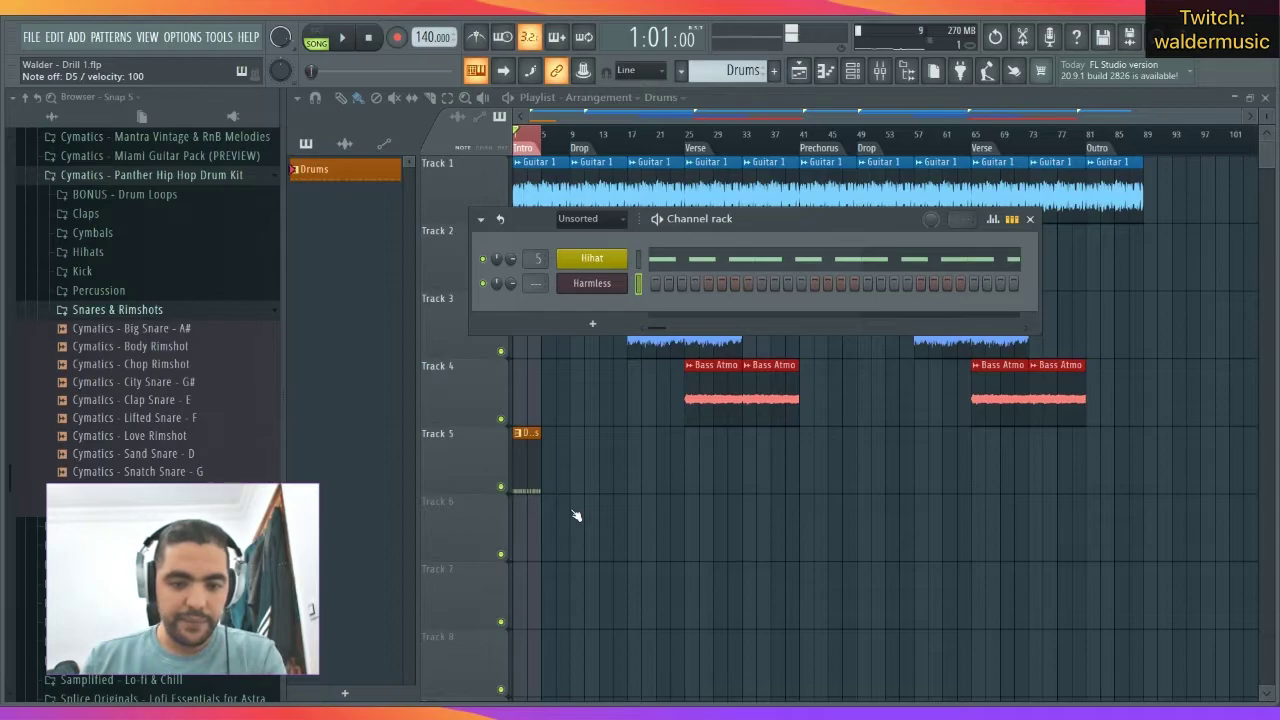
key(5)
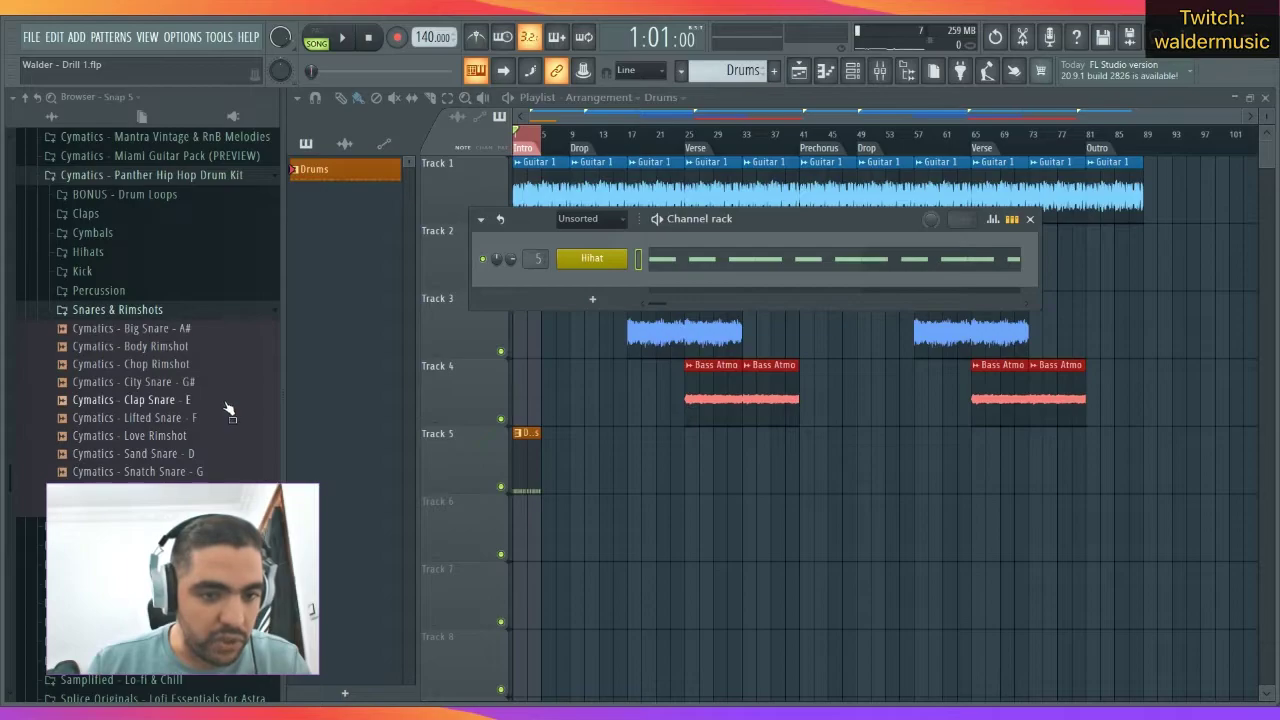
Audition the Squarify Snare and Sand Snare - D samples, play the loop, and add Sand Snare - D as a new channel.
click(130, 490)
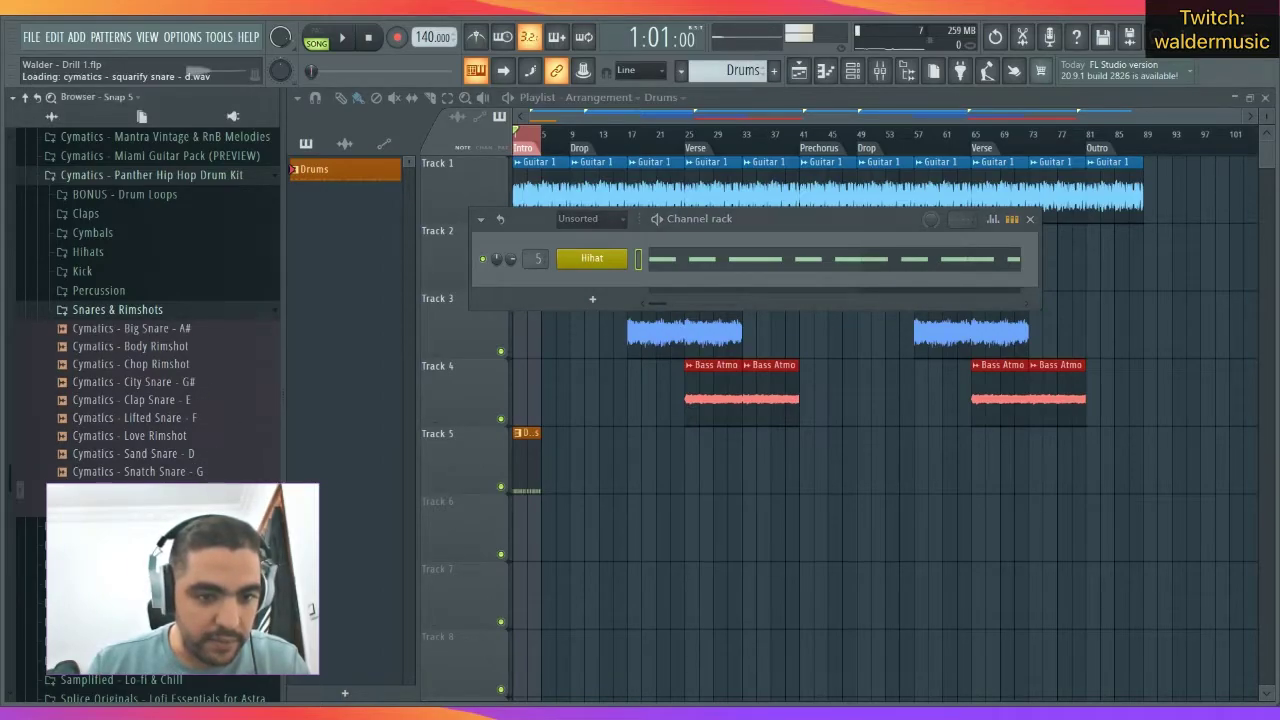
click(193, 454)
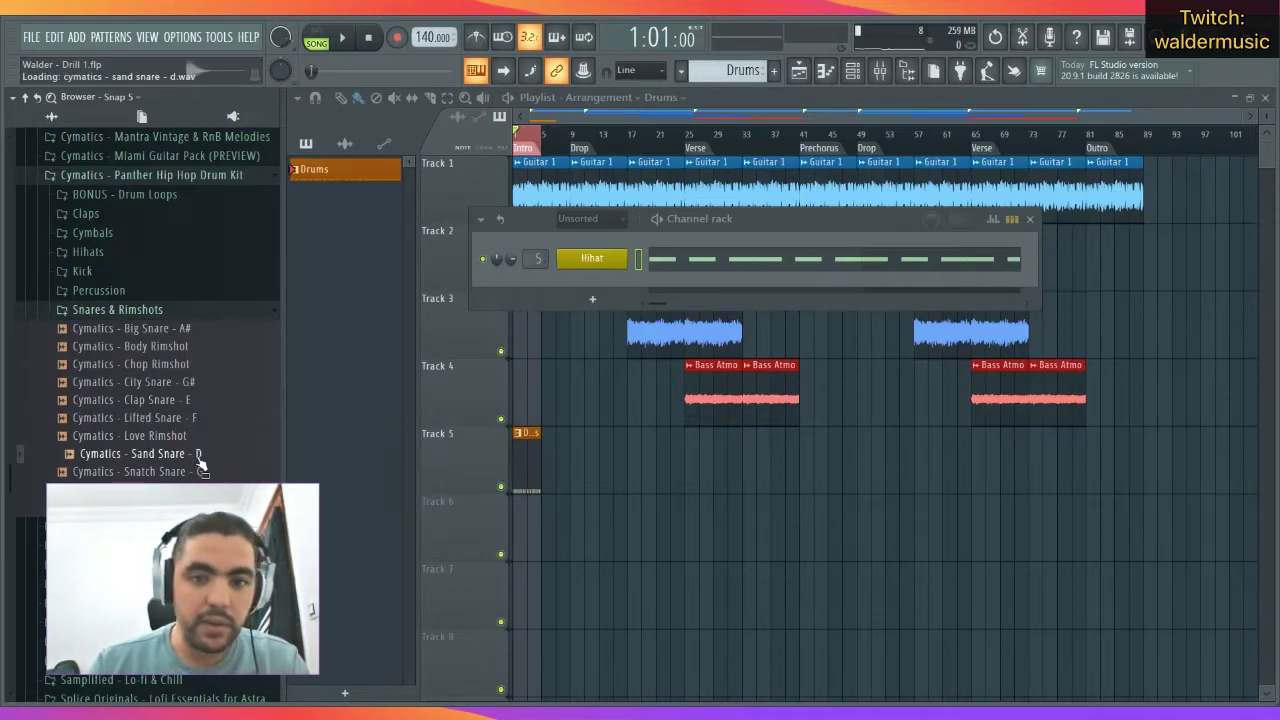
key(space)
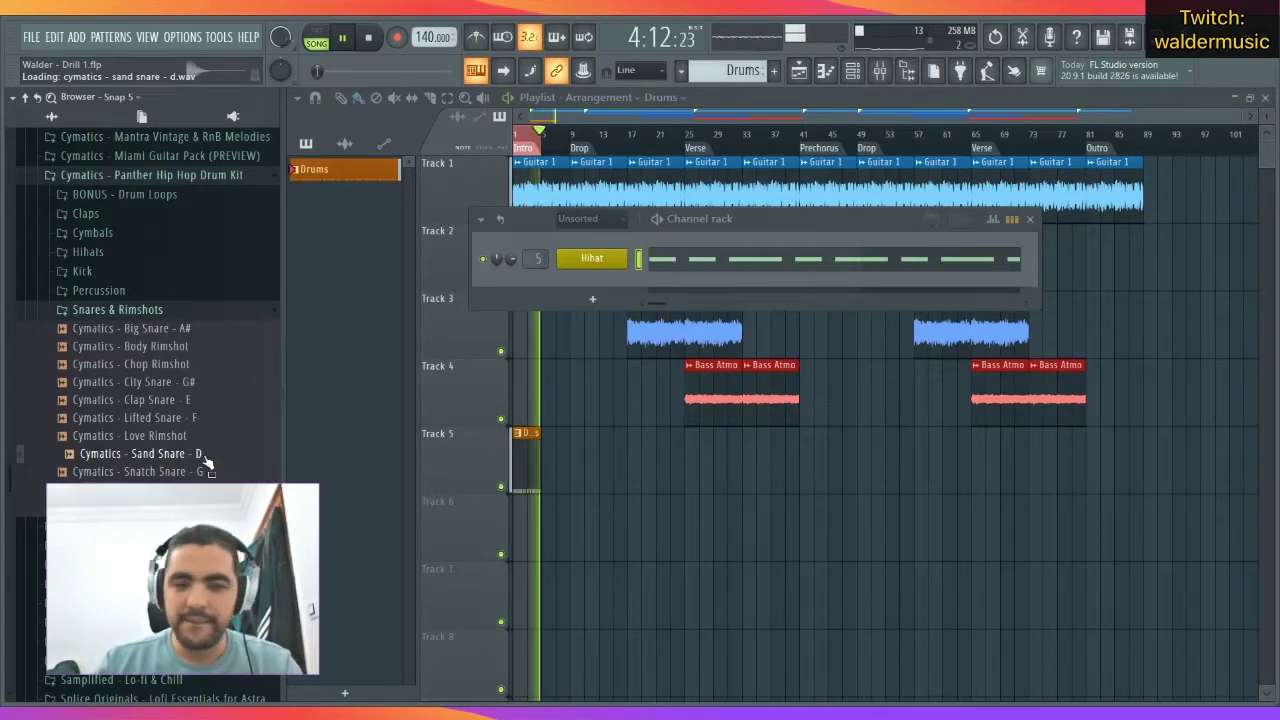
key(space)
drag(205, 454, 611, 310)
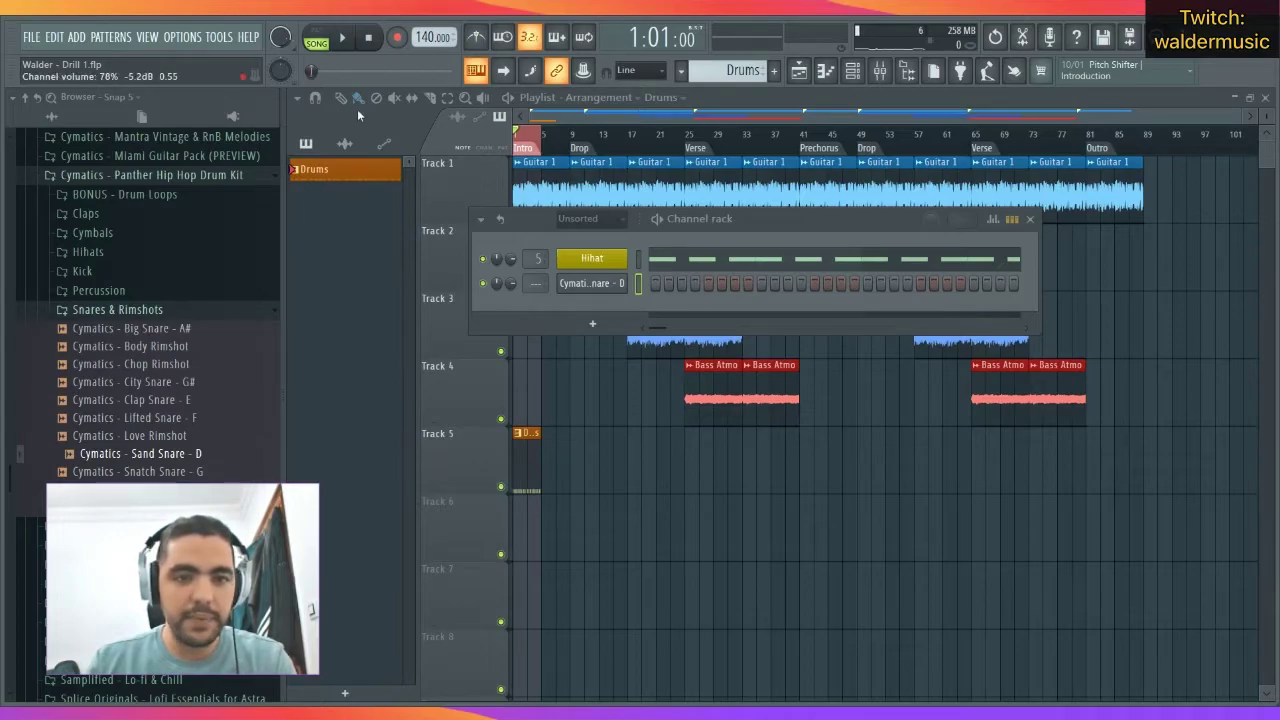
Rename the Sand Snare channel as Snare D, colour it yellow and route it to mixer track 6.
drag(510, 283, 510, 282)
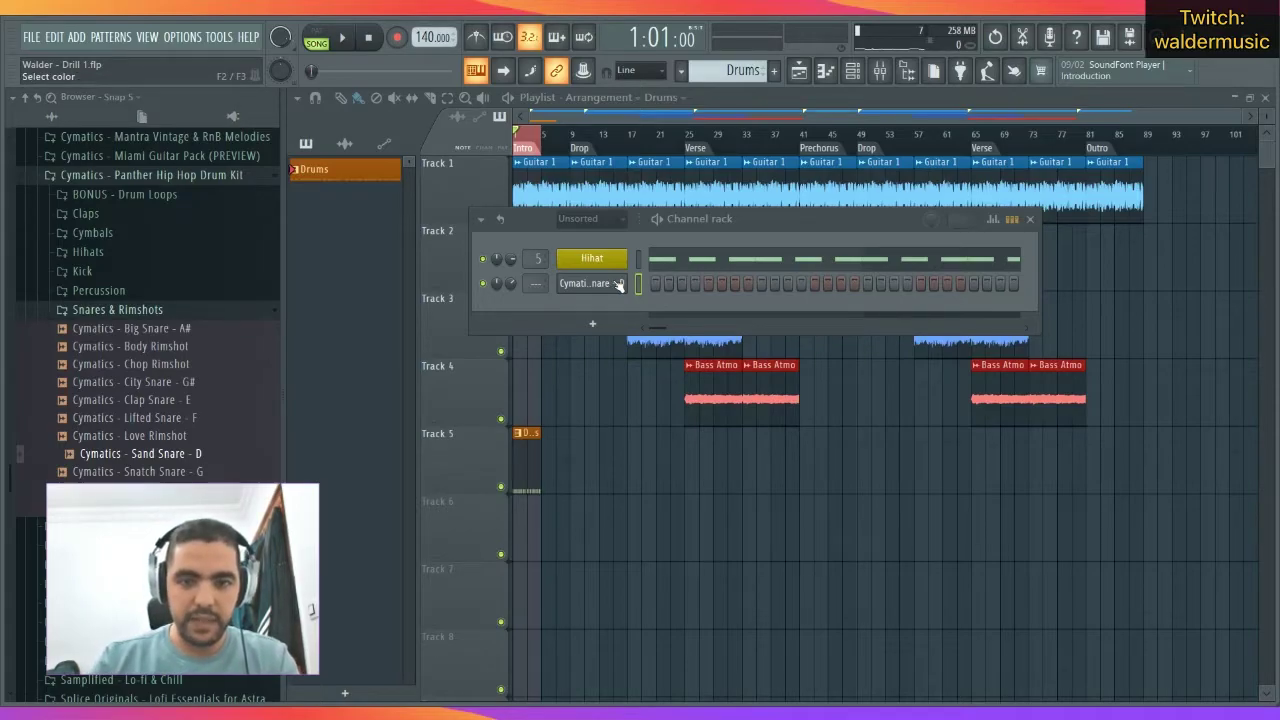
text(Snare D)
key(Return)
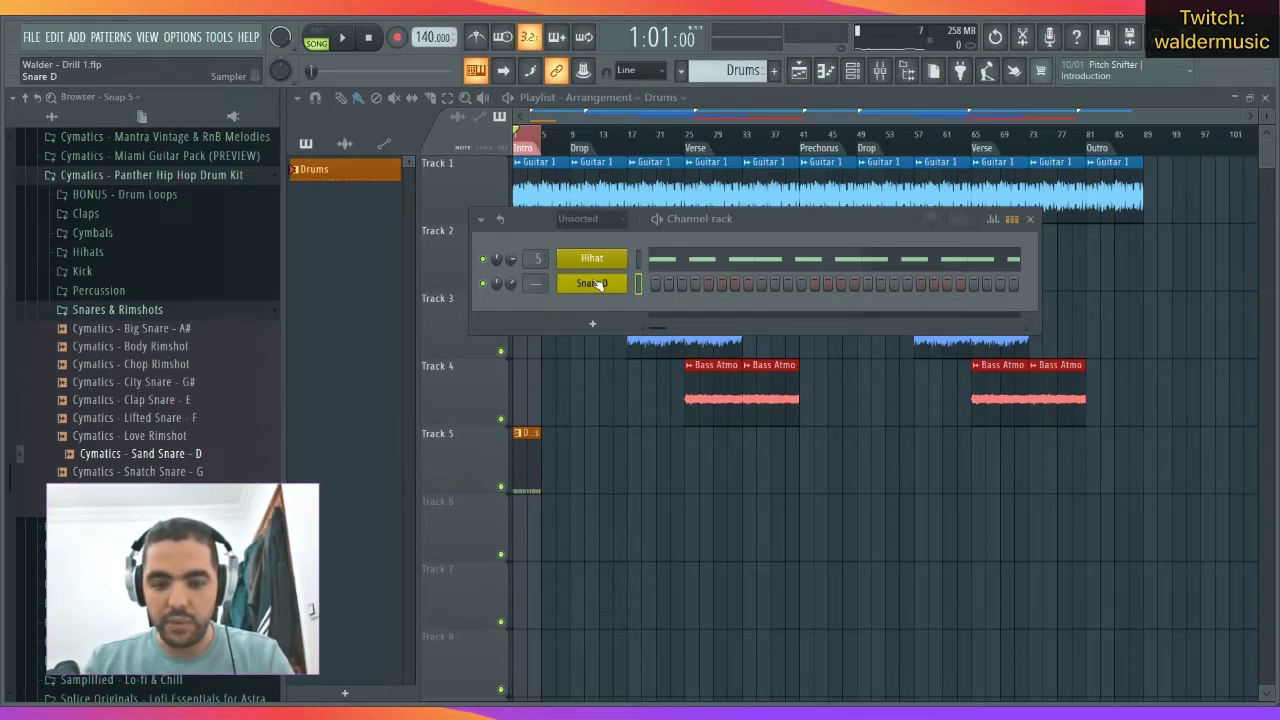
key(ctrl+l)
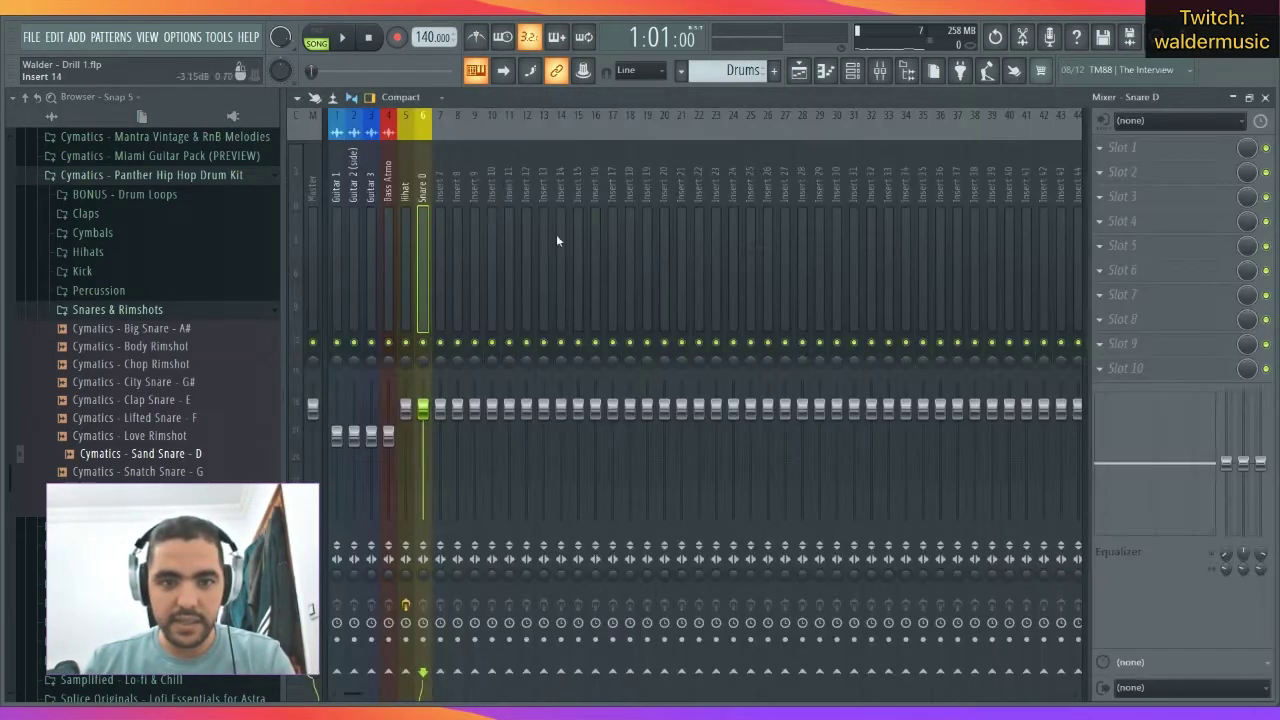
click(1266, 98)
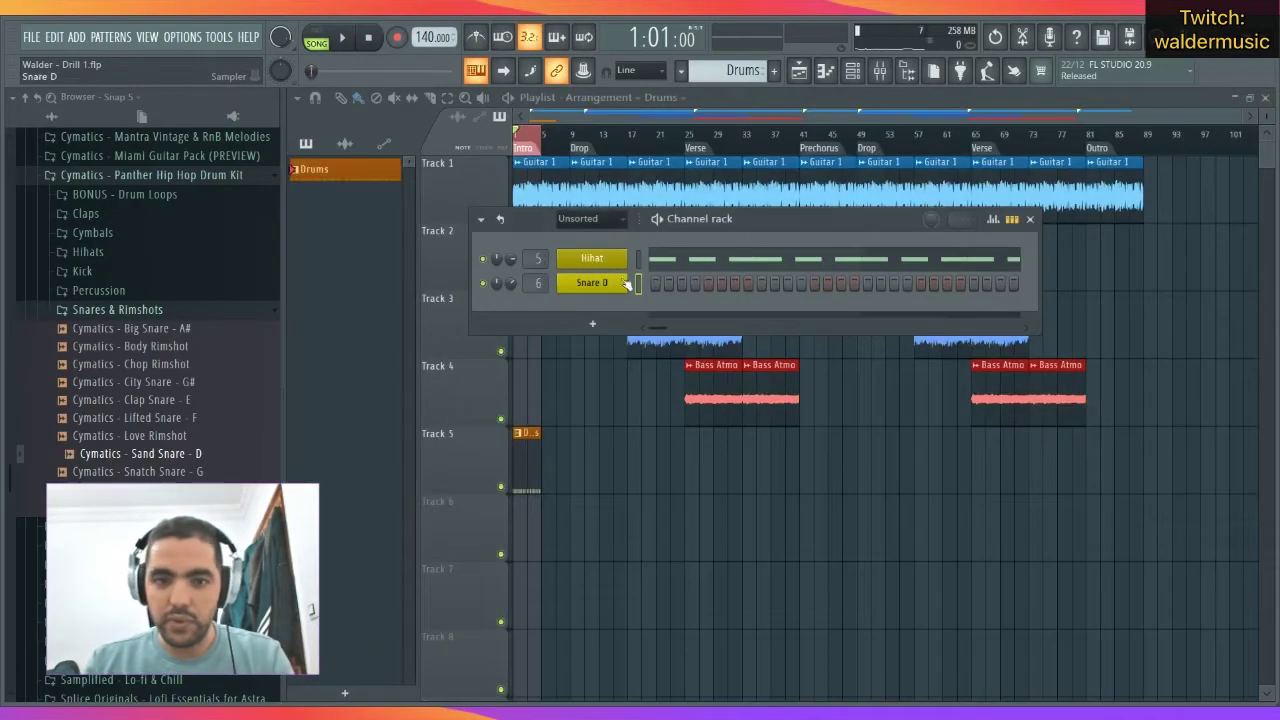
In the Snare D piano roll, add C5 at step 9 of bar 1, raise its velocity slightly, add C5 at step 13 of bar 2, and preview.
key(F7)
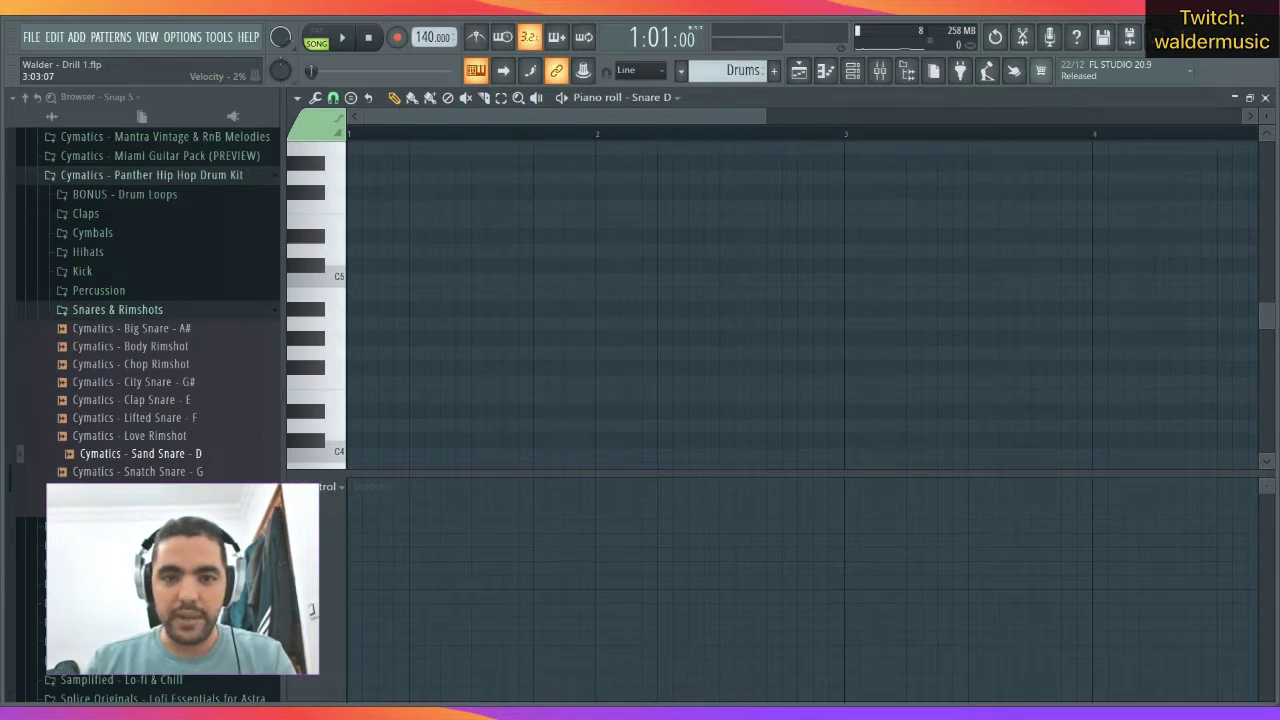
key(space)
key(space)
key(space)
click(476, 280)
key(space)
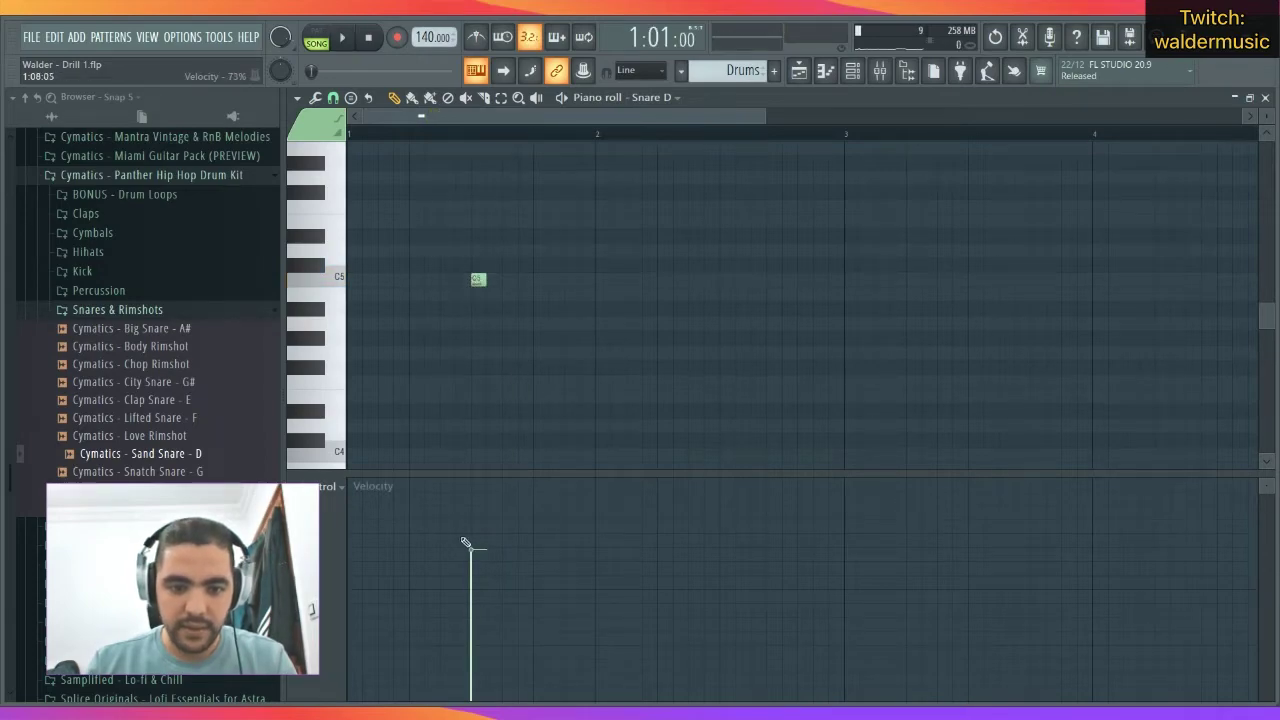
key(space)
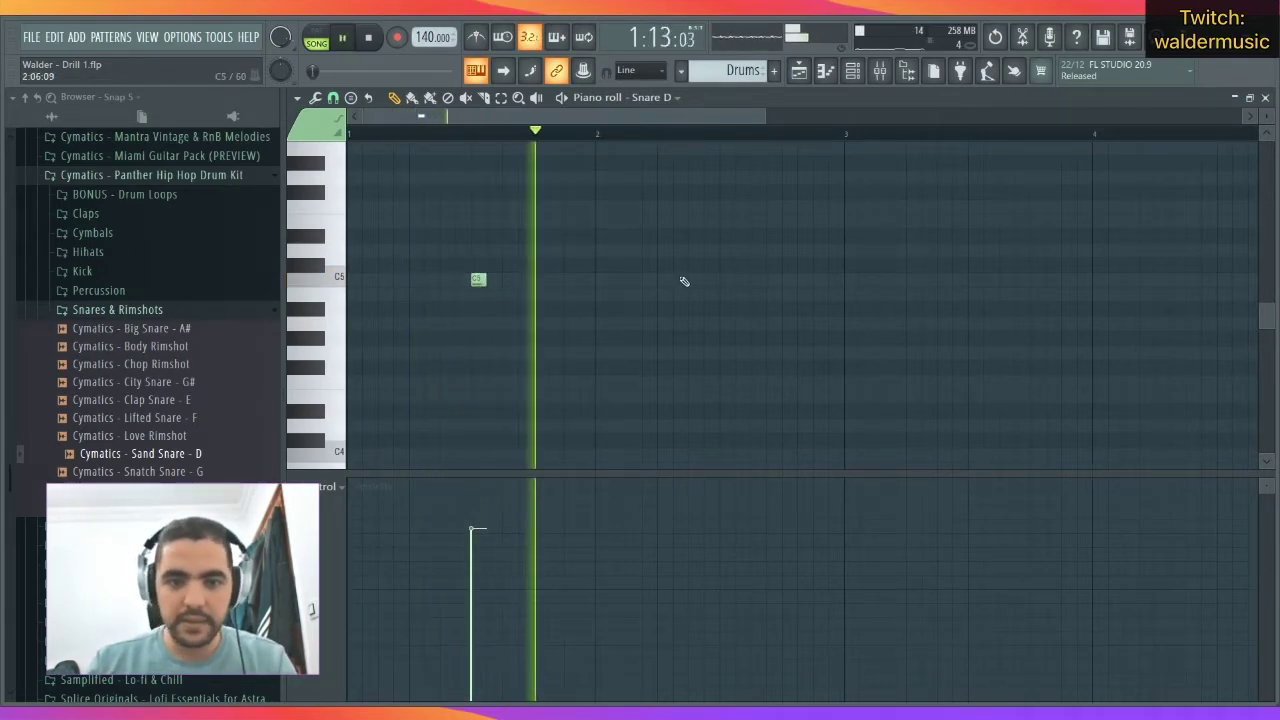
click(787, 280)
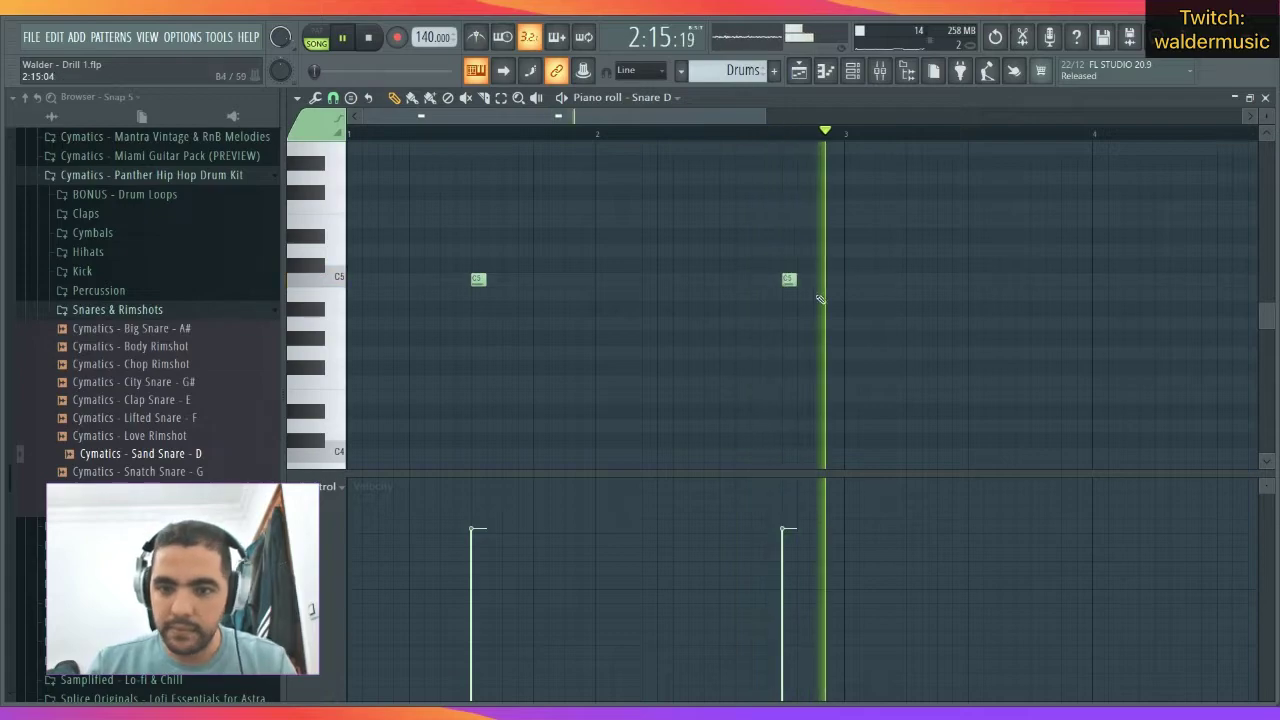
key(space)
Duplicate the snare notes of bars 1 and 2 into bars 3 and 4, close the piano roll and play the intro loop.
scroll(858, 145, down, 1)
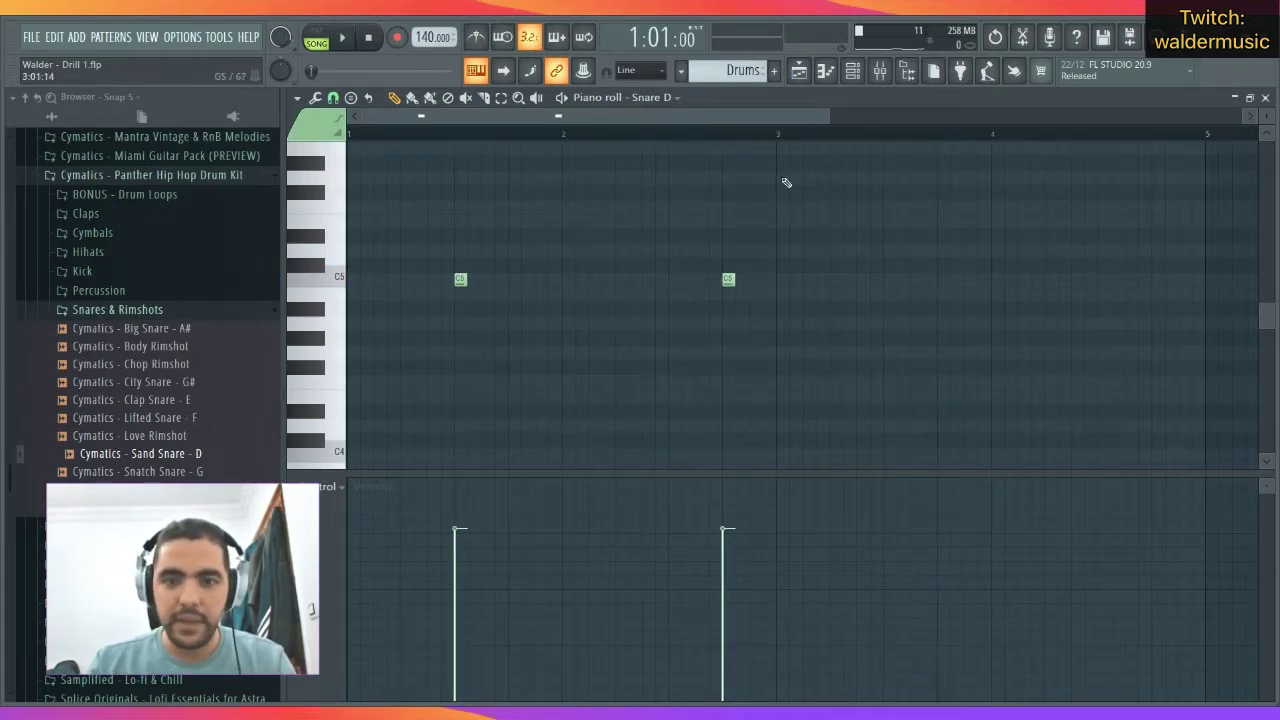
drag(782, 135, 241, 145)
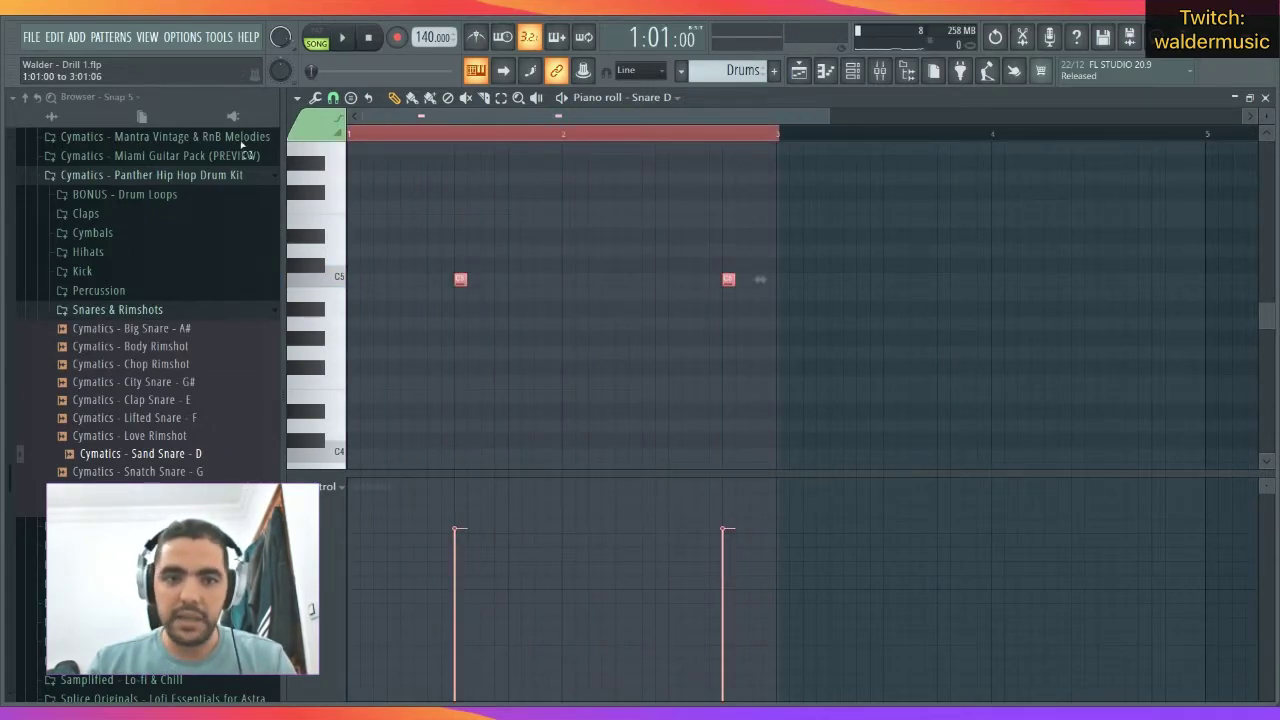
click(781, 137)
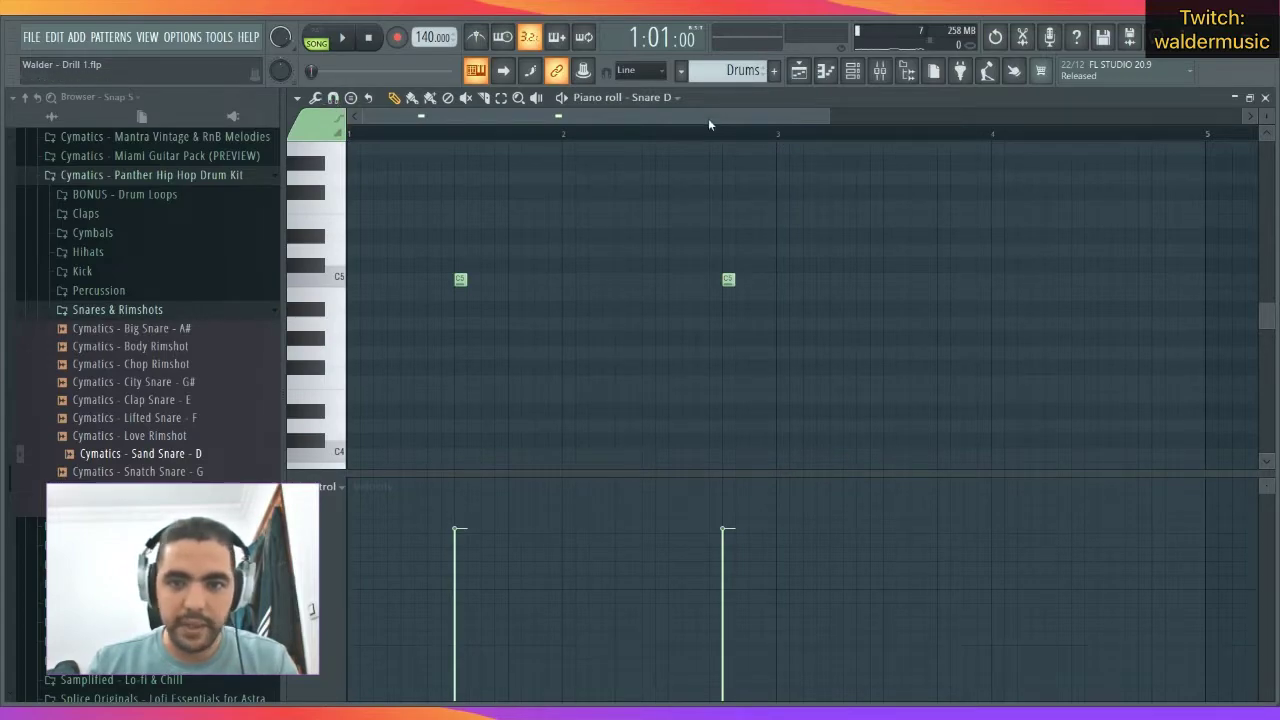
drag(783, 137, 406, 143)
key(ctrl+b)
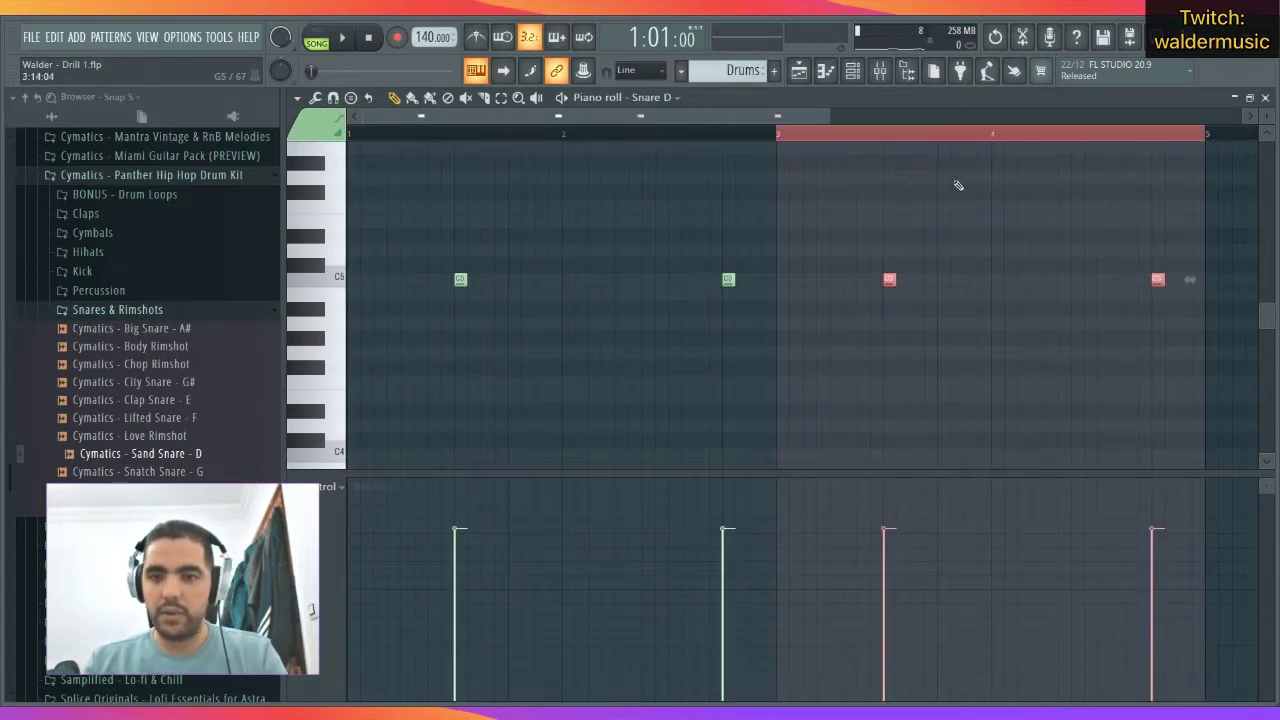
click(1265, 98)
key(Escape)
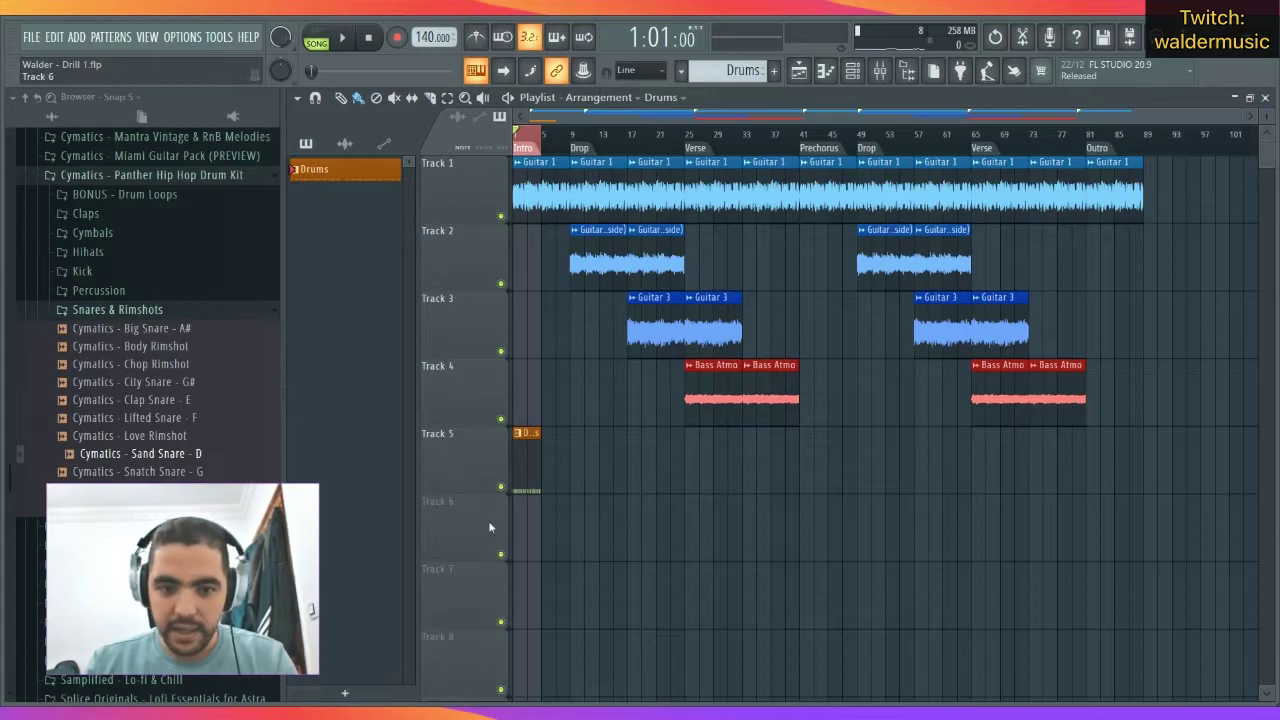
key(space)
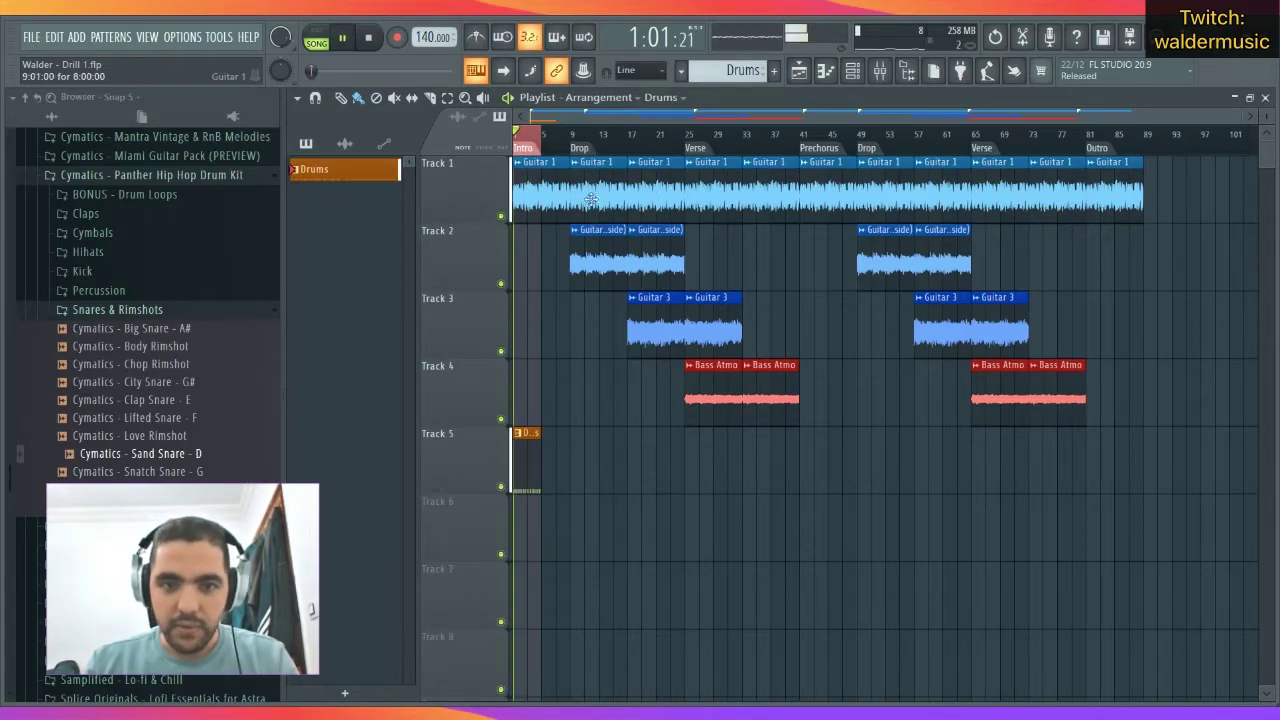
In the Snare D piano roll, move the bar 2 snare note to step 15, and return to the playlist.
click(853, 70)
click(877, 286)
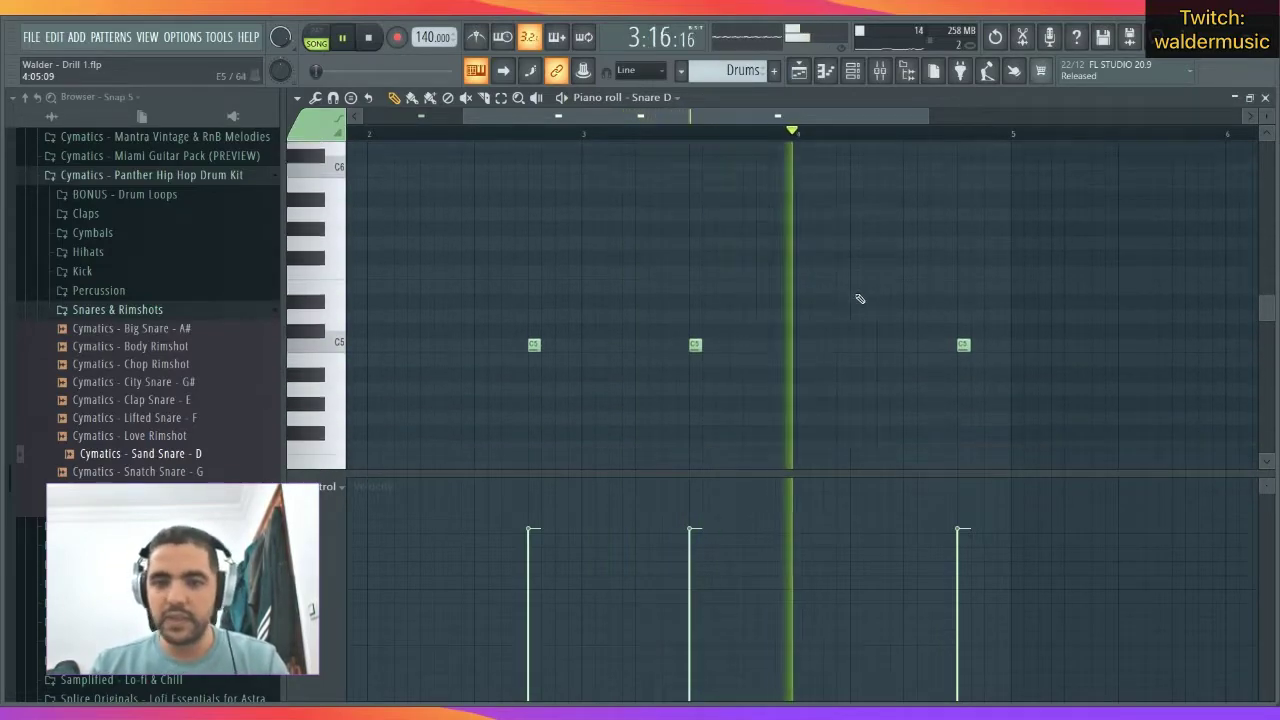
scroll(940, 305, down, 3)
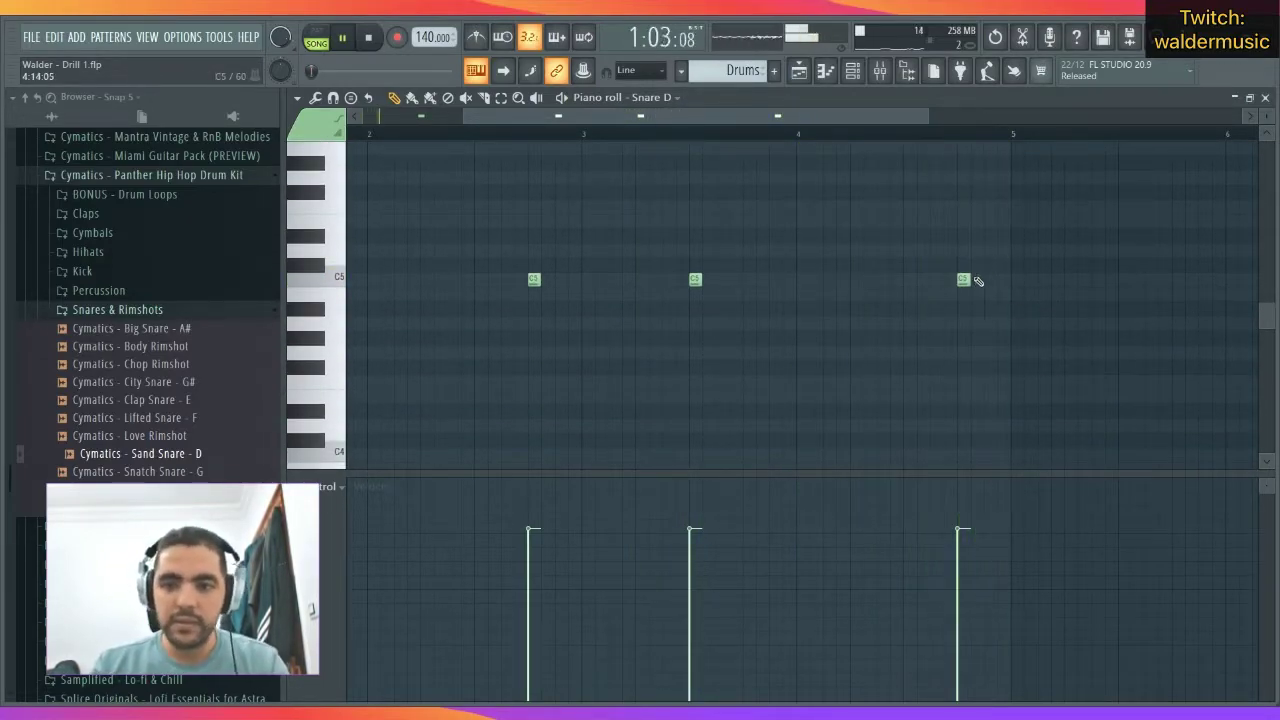
drag(534, 117, 434, 120)
drag(729, 280, 755, 280)
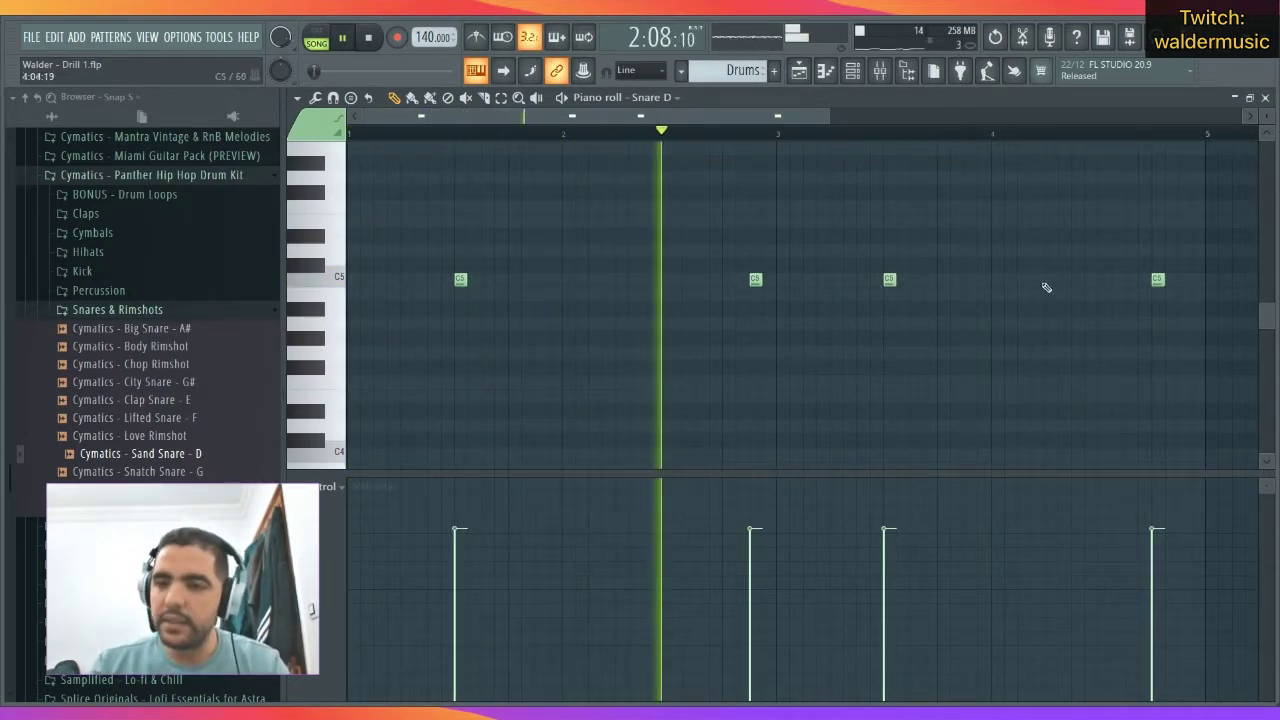
click(1265, 98)
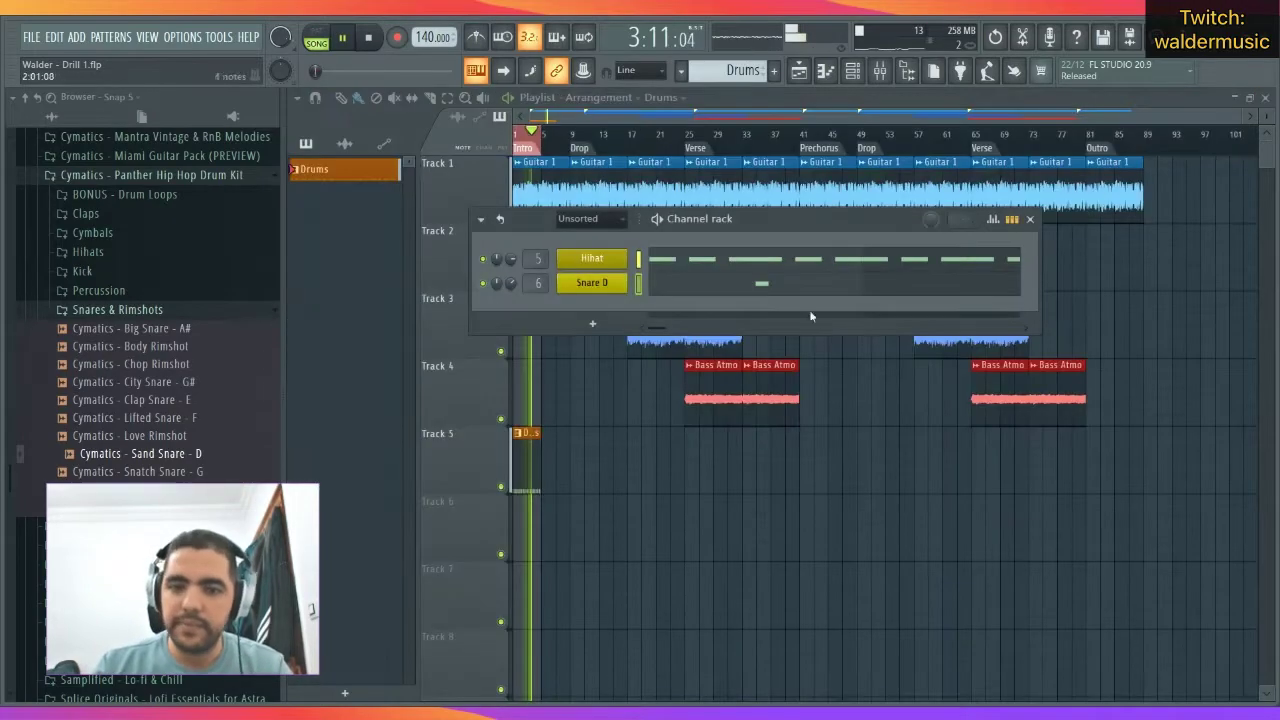
right_click(683, 541)
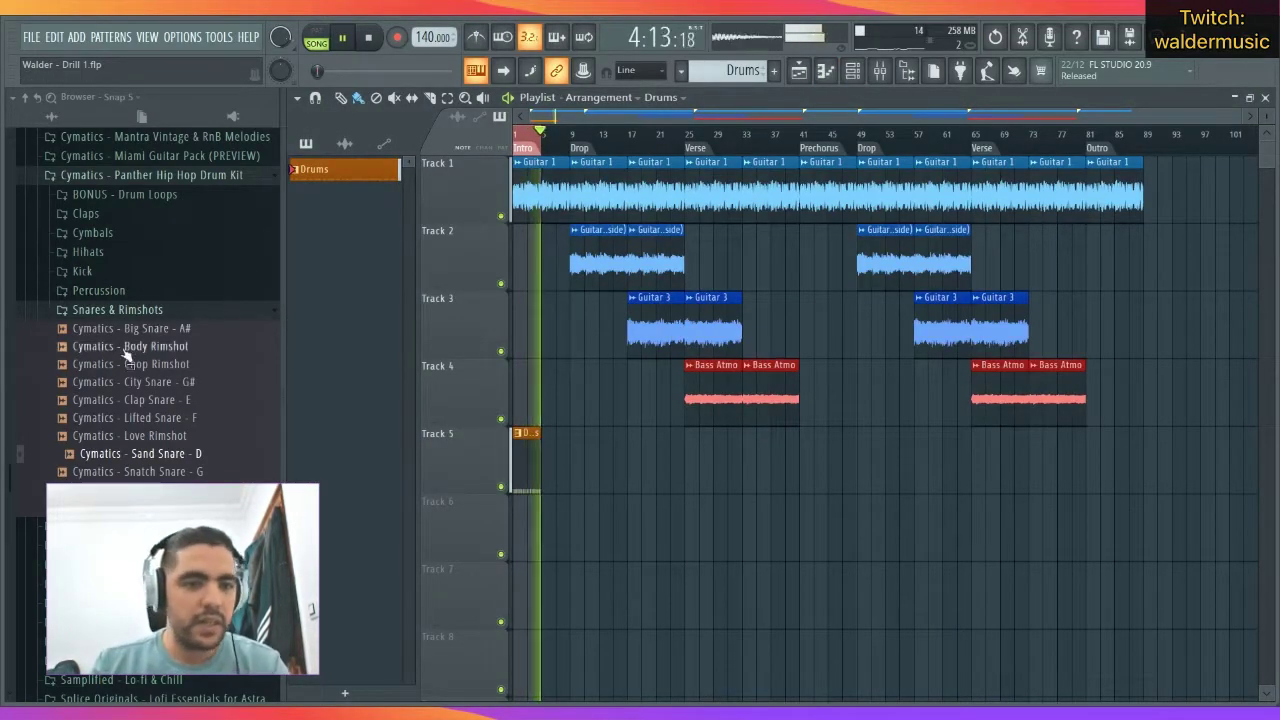
Audition the Destruction, Alpha, Light and Saturated Top kick samples in the Panther Hip Hop Drum Kit's Kick folder.
click(150, 310)
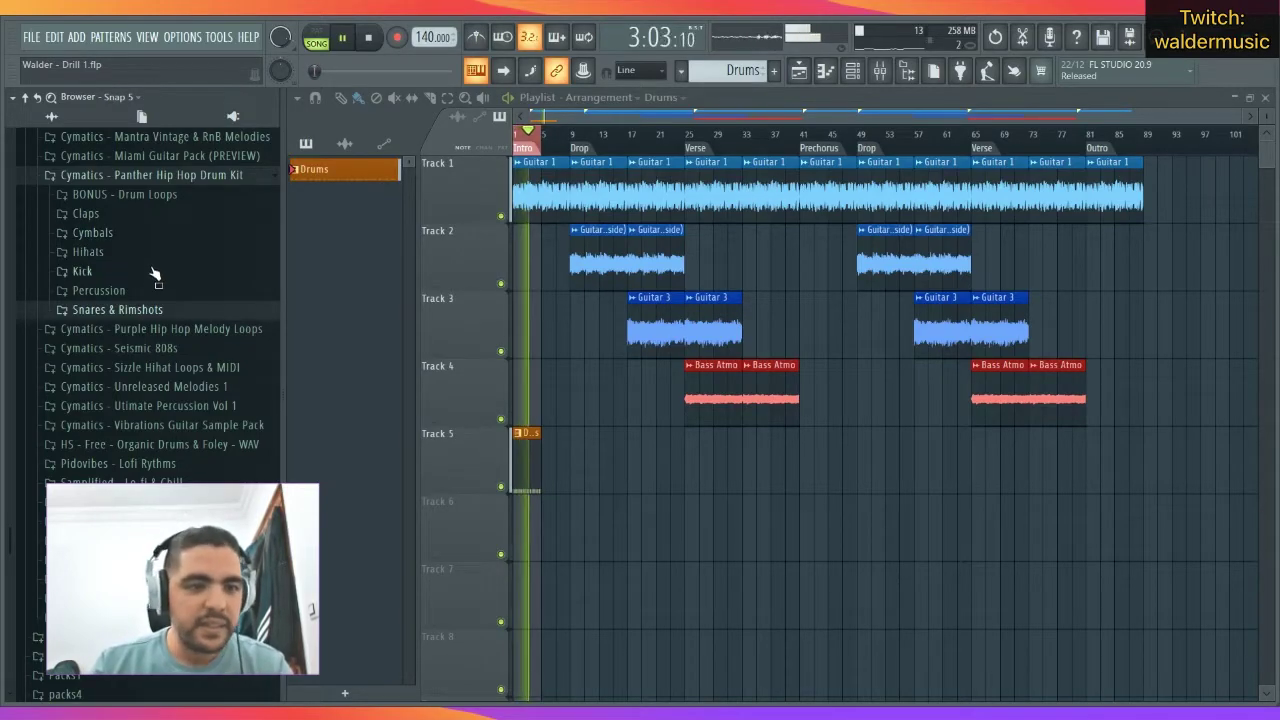
click(153, 270)
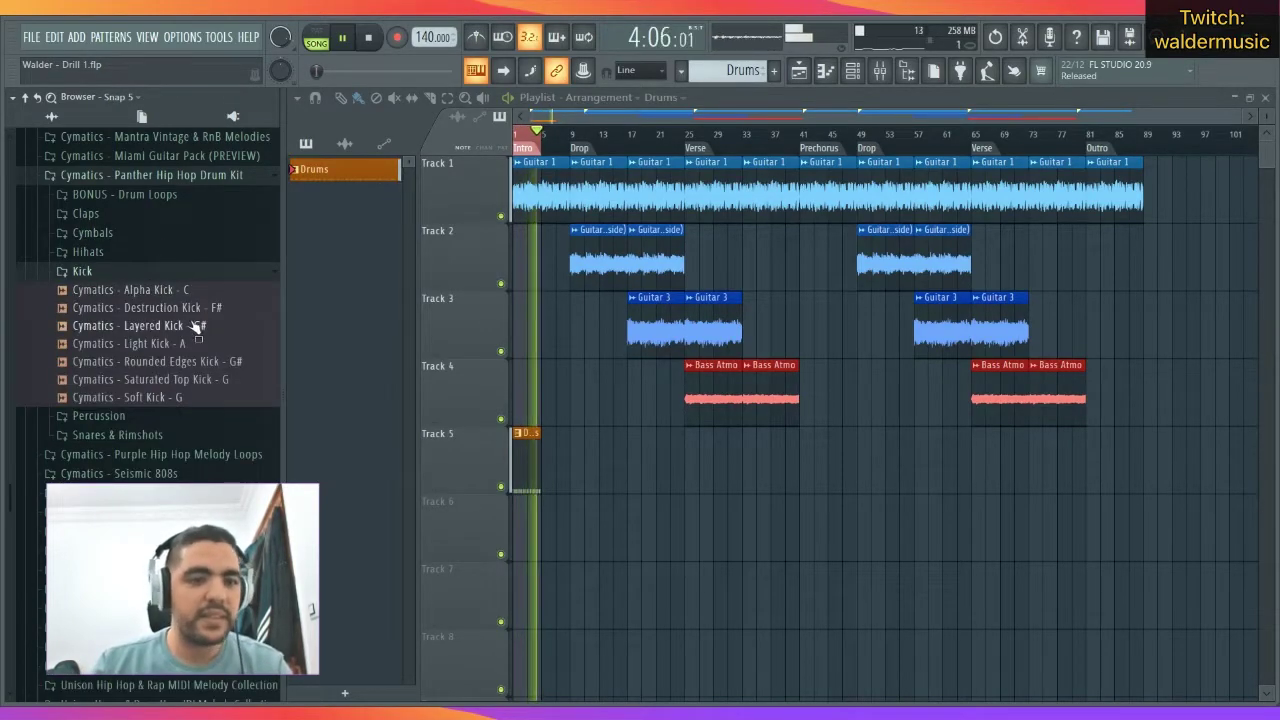
click(256, 312)
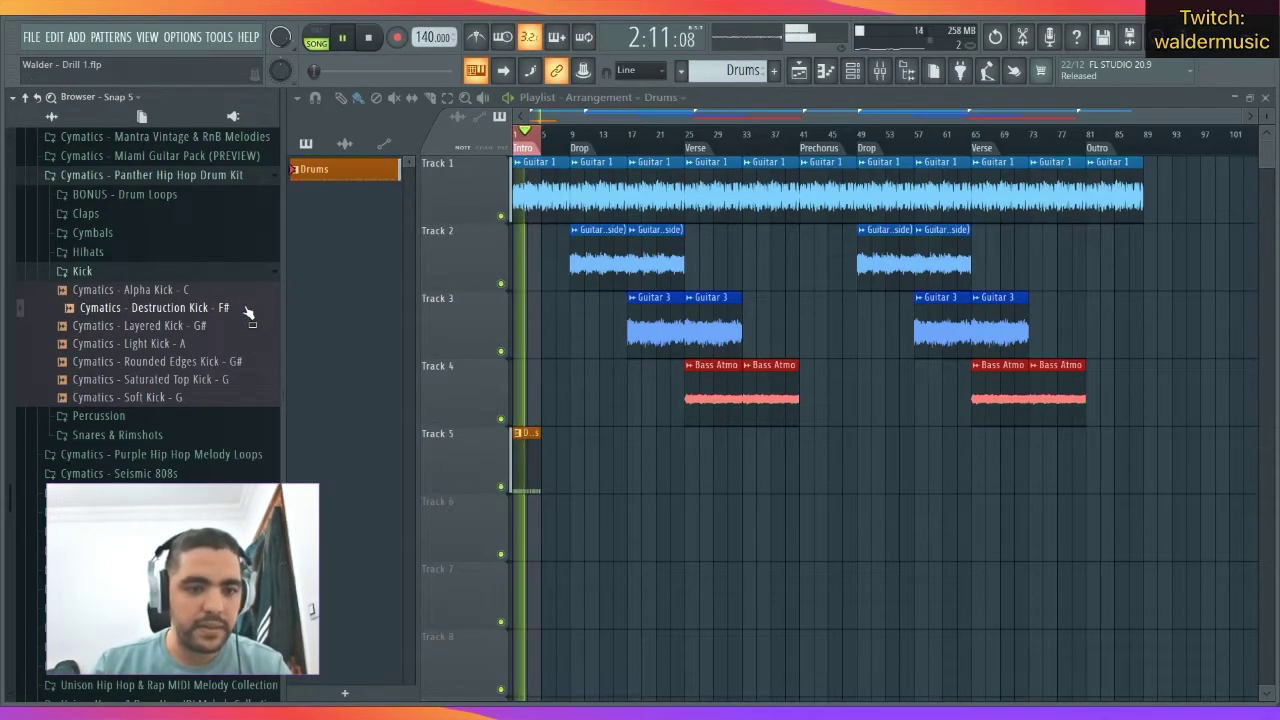
click(240, 291)
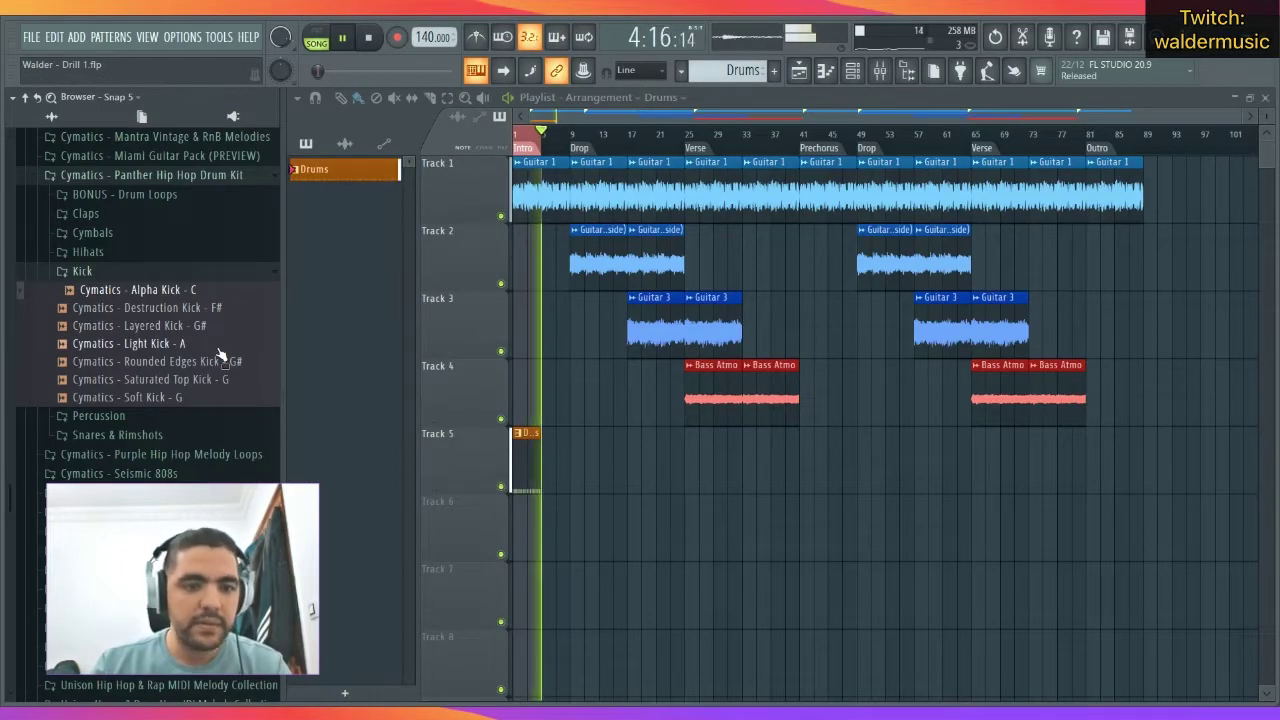
click(223, 344)
click(228, 380)
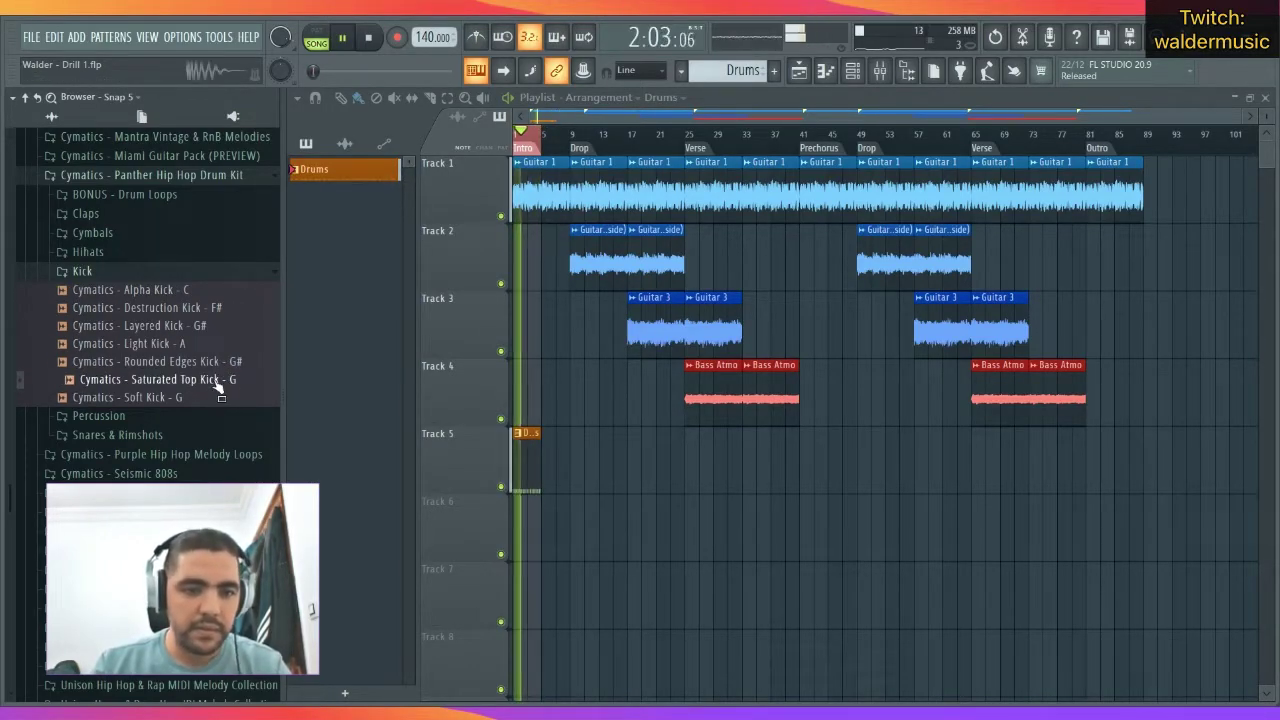
Play the intro loop, stop it, and add Cymatics - Saturated Top Kick - G as a new channel below Snare D.
key(space)
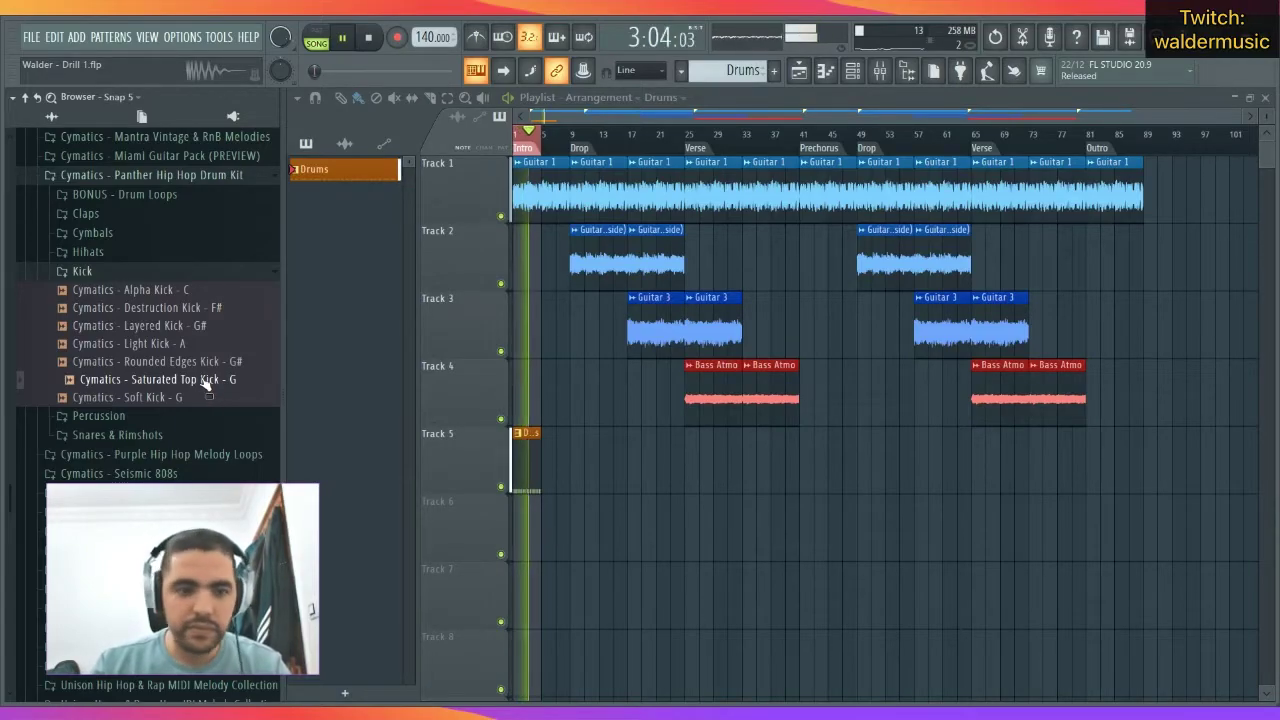
key(space)
click(852, 70)
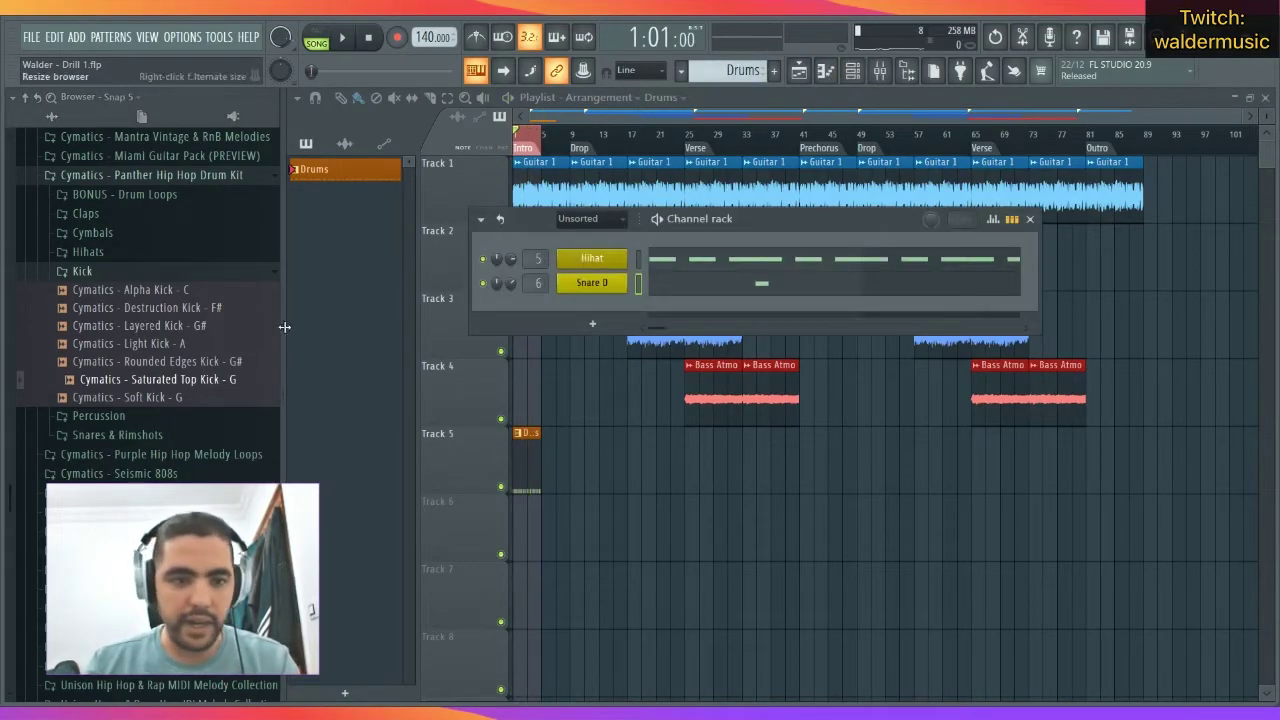
drag(267, 397, 615, 343)
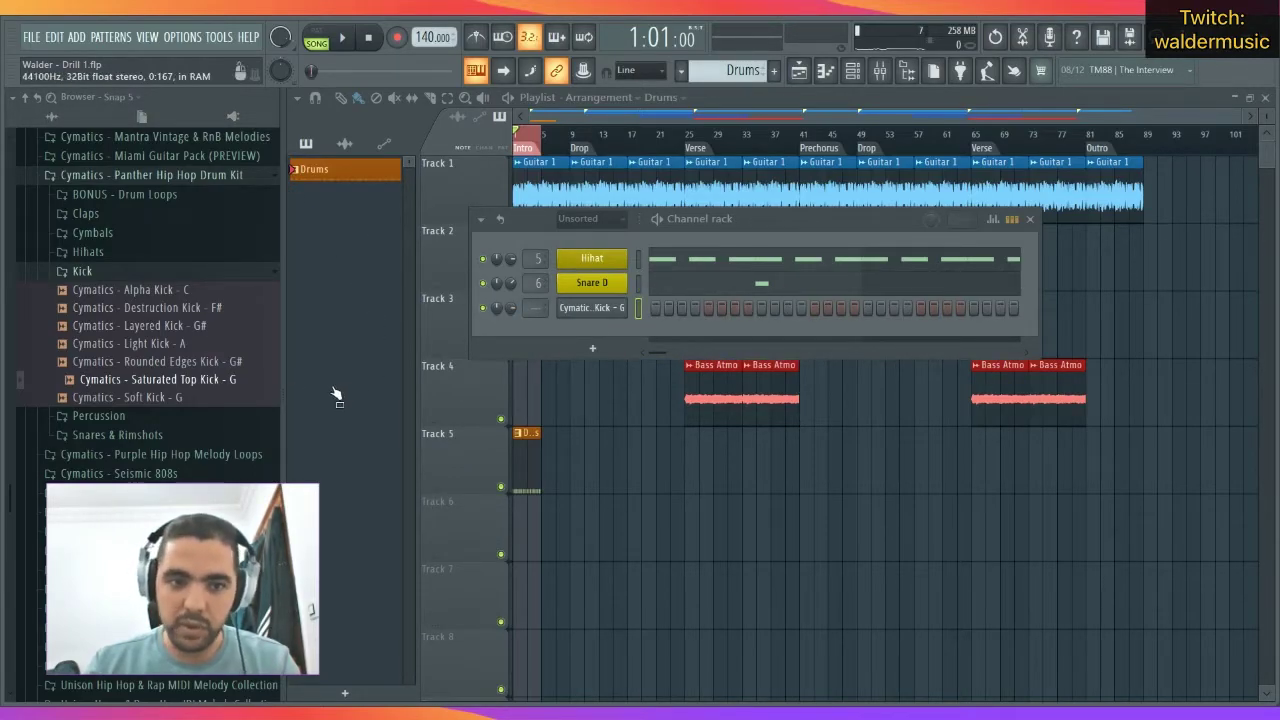
Rename the new kick channel as Kick F#, colour it orange and route it to mixer track 7.
key(space)
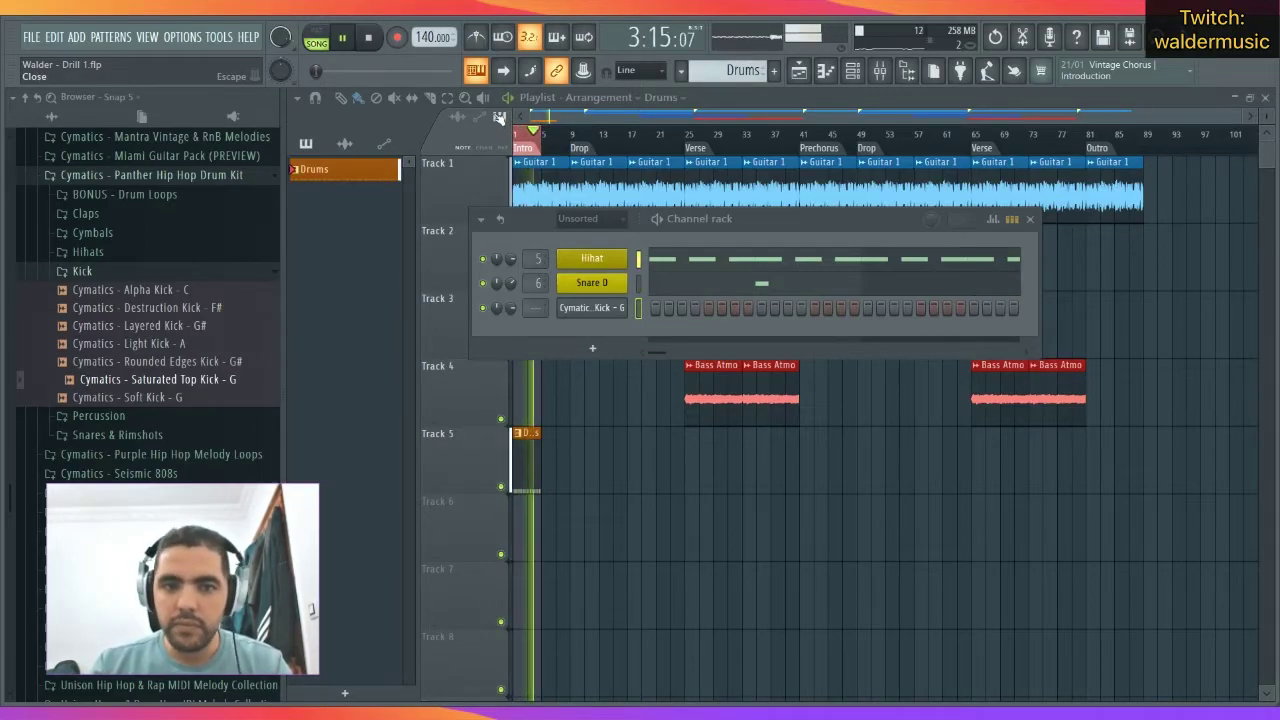
key(space)
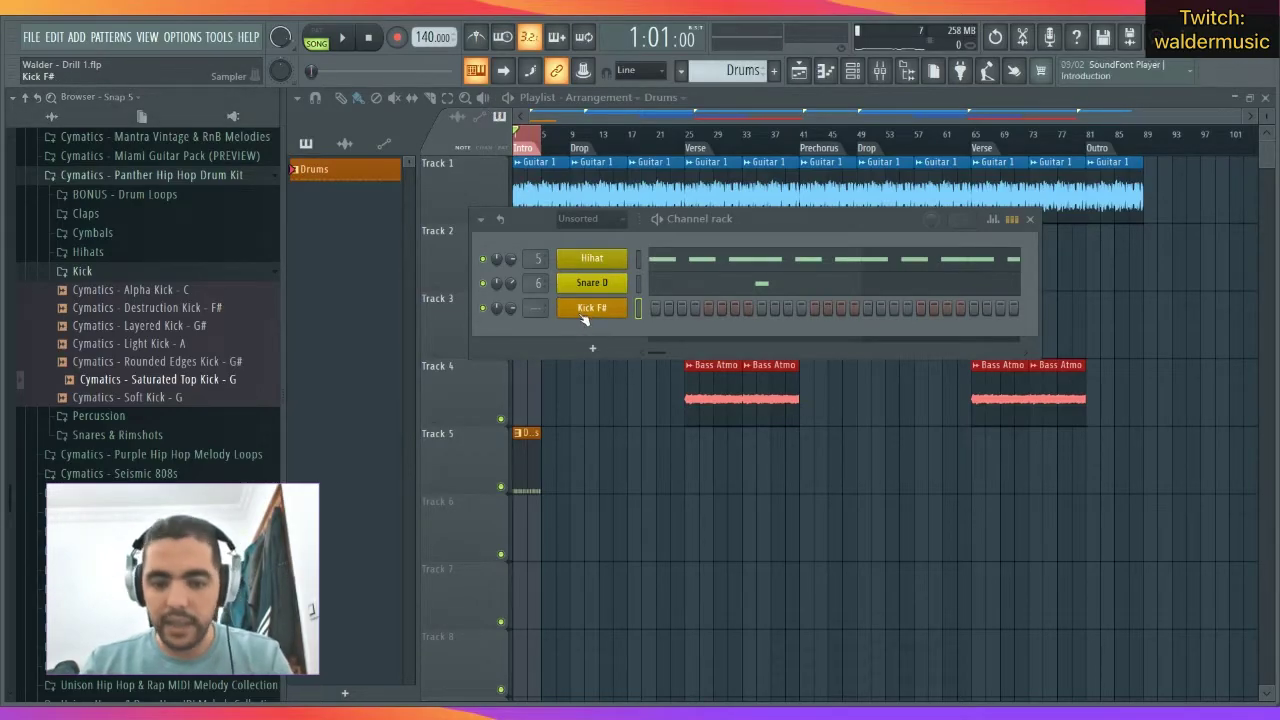
key(F9)
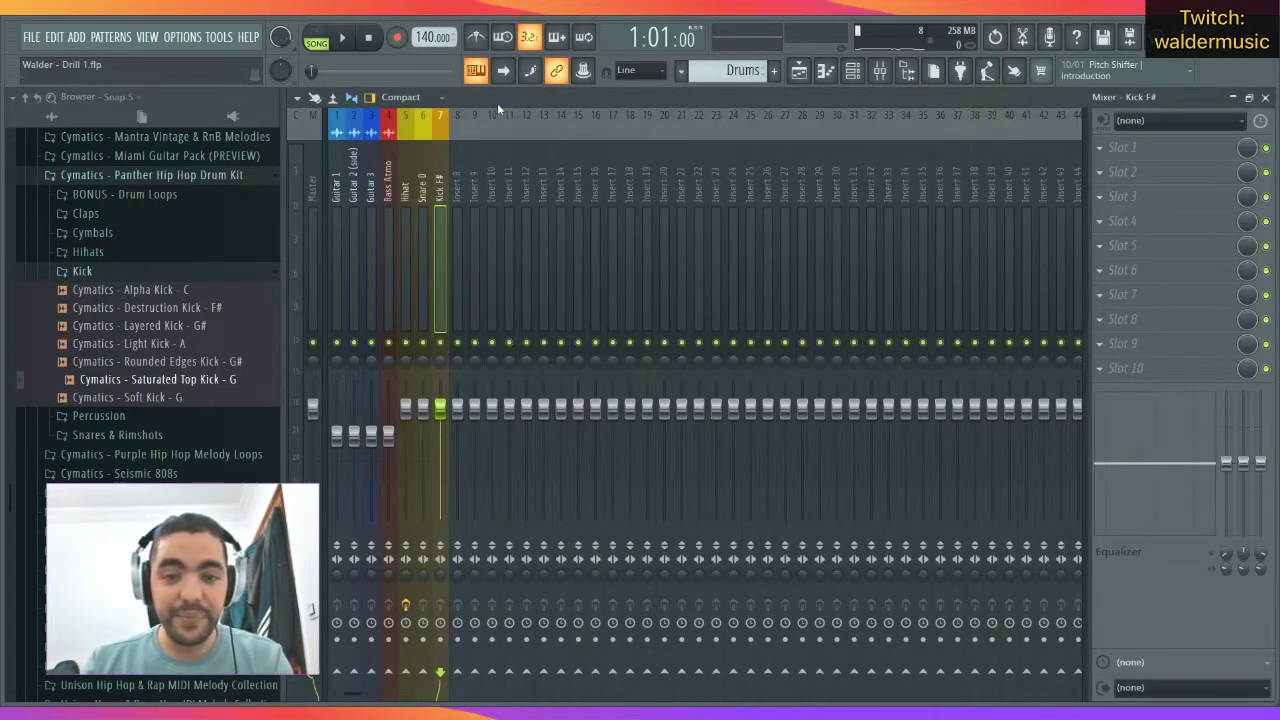
click(1266, 99)
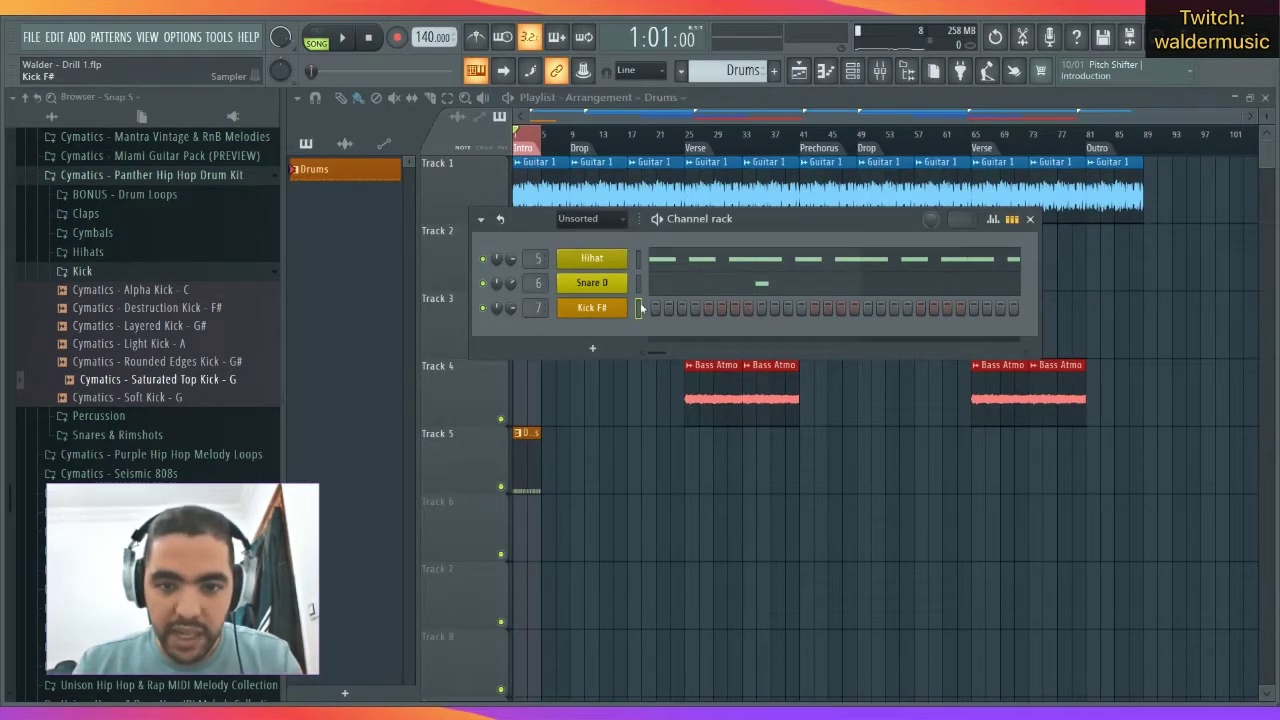
In the Kick F# piano roll, add C5 at step 1 of bars 1-4, plus step 9 of bar 2 and step 15 of bar 4.
key(F7)
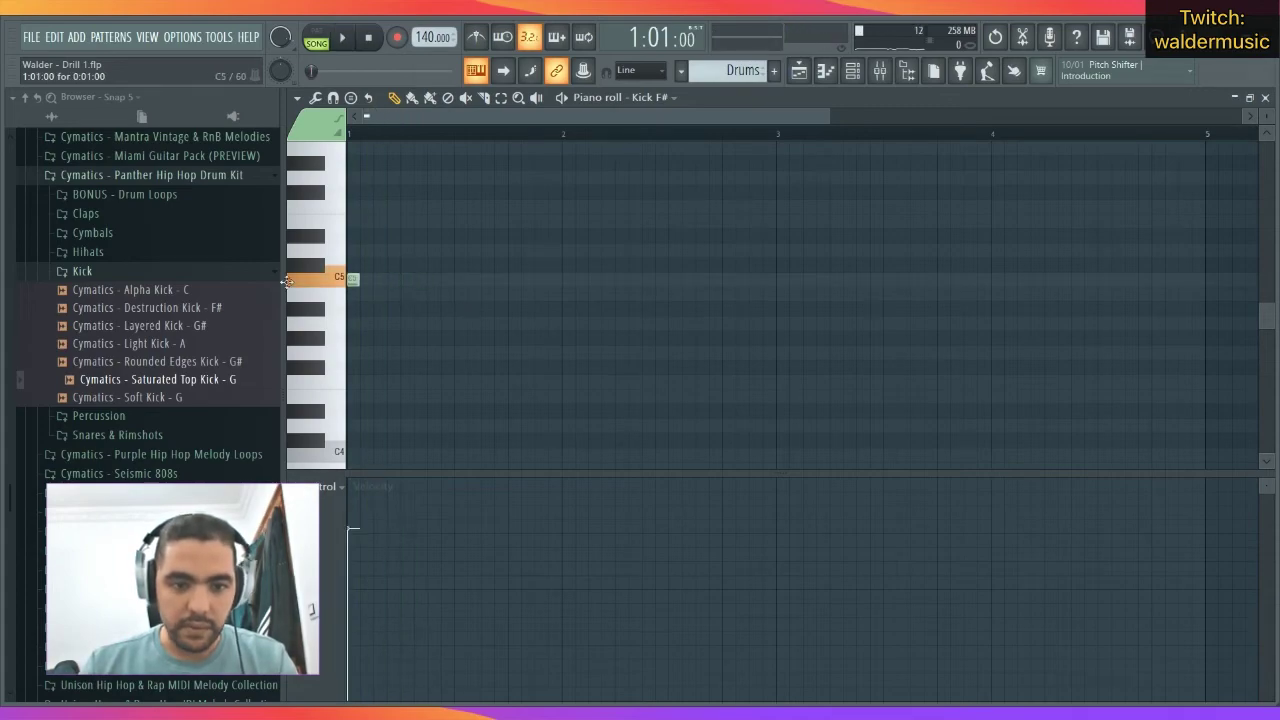
key(space)
key(space)
click(566, 281)
key(space)
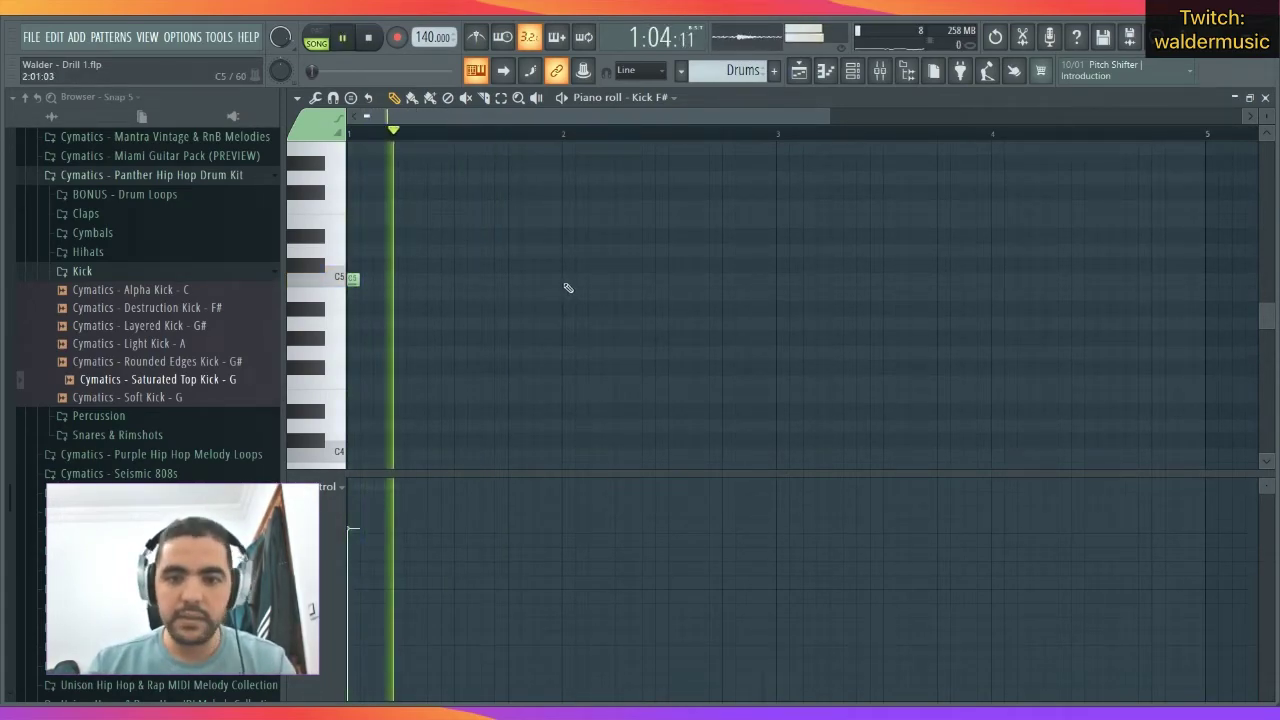
key(space)
key(space)
click(673, 280)
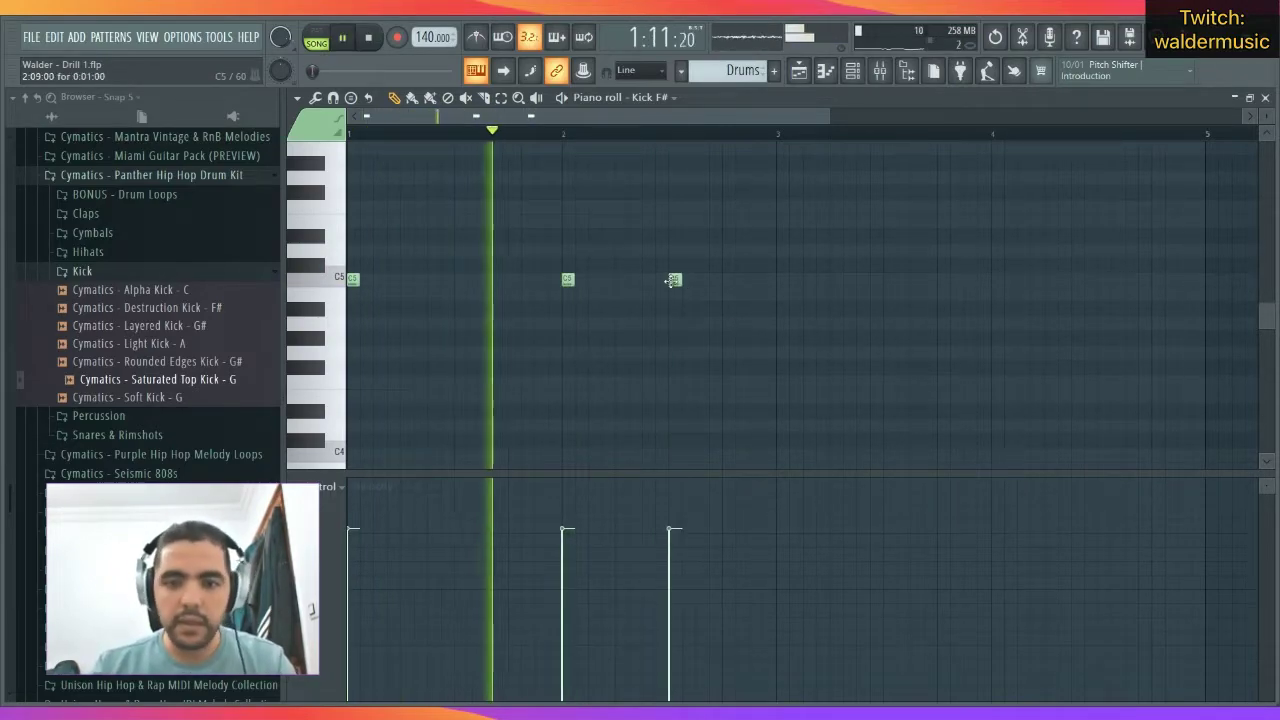
click(781, 280)
click(995, 280)
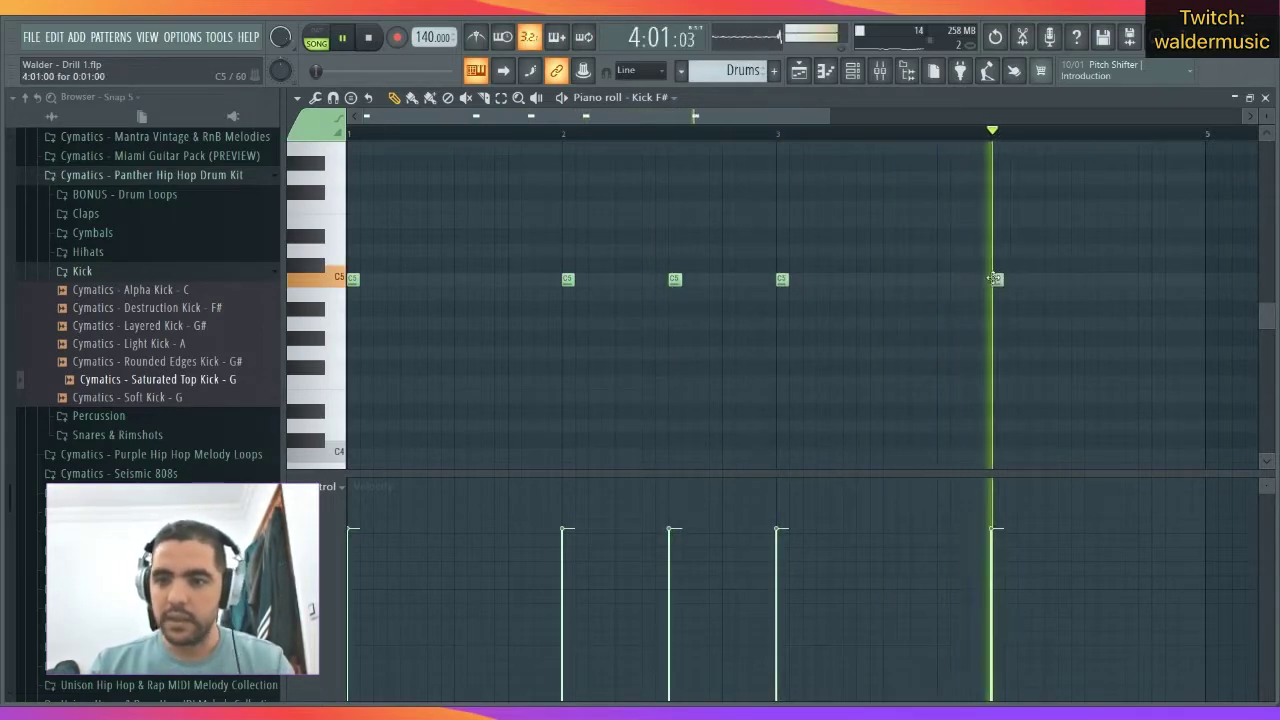
click(1185, 280)
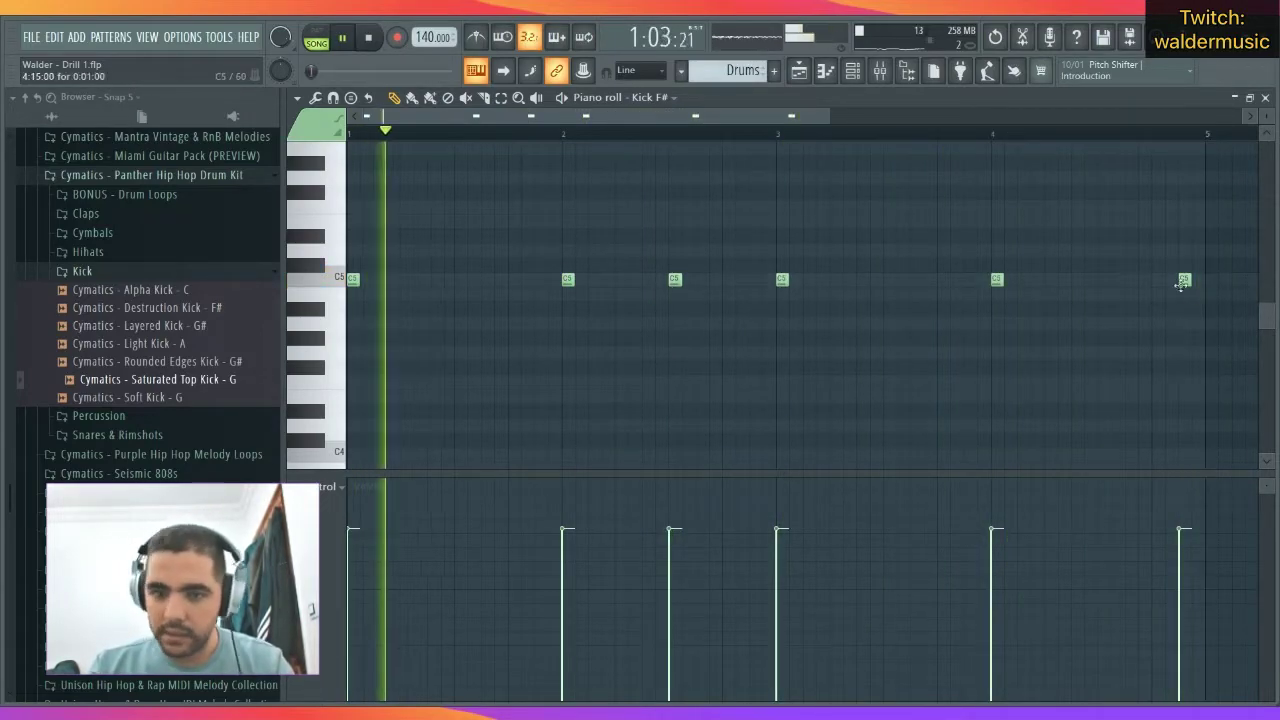
Try the last kick note of bar 4 at step 16 during playback, and move it back to step 15.
key(space)
drag(1185, 280, 1197, 280)
key(space)
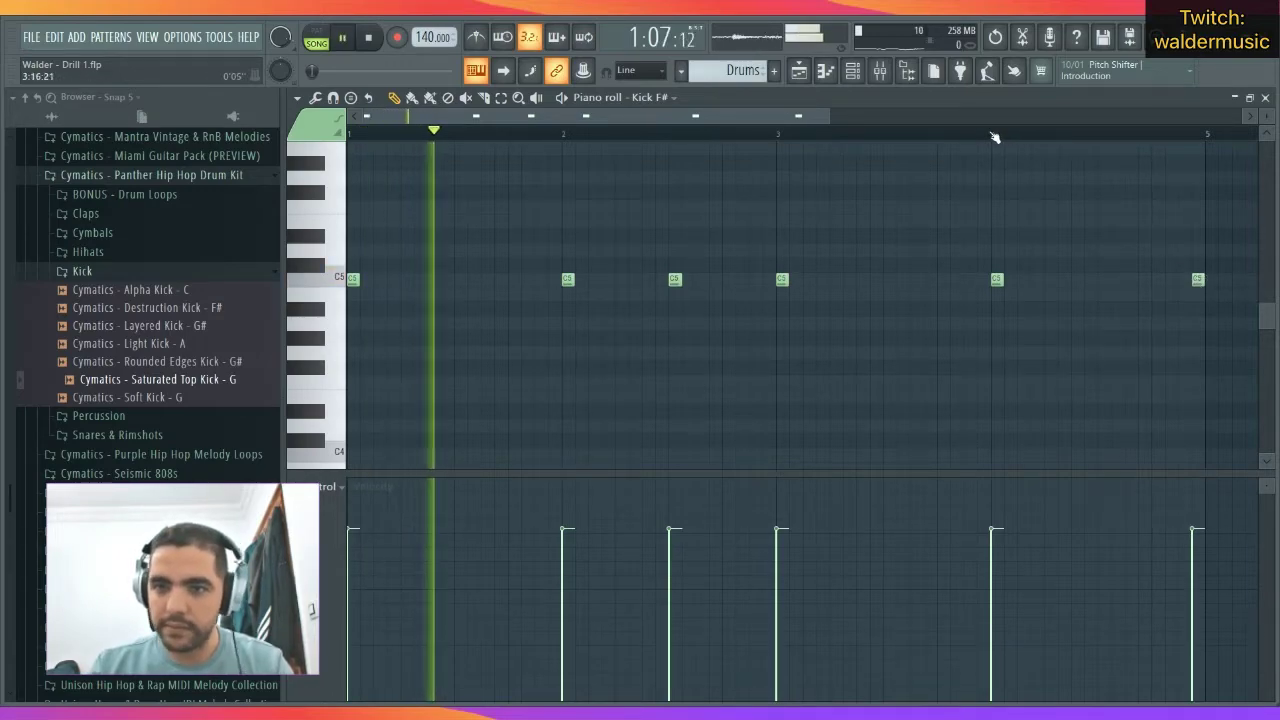
scroll(993, 135, down, 4)
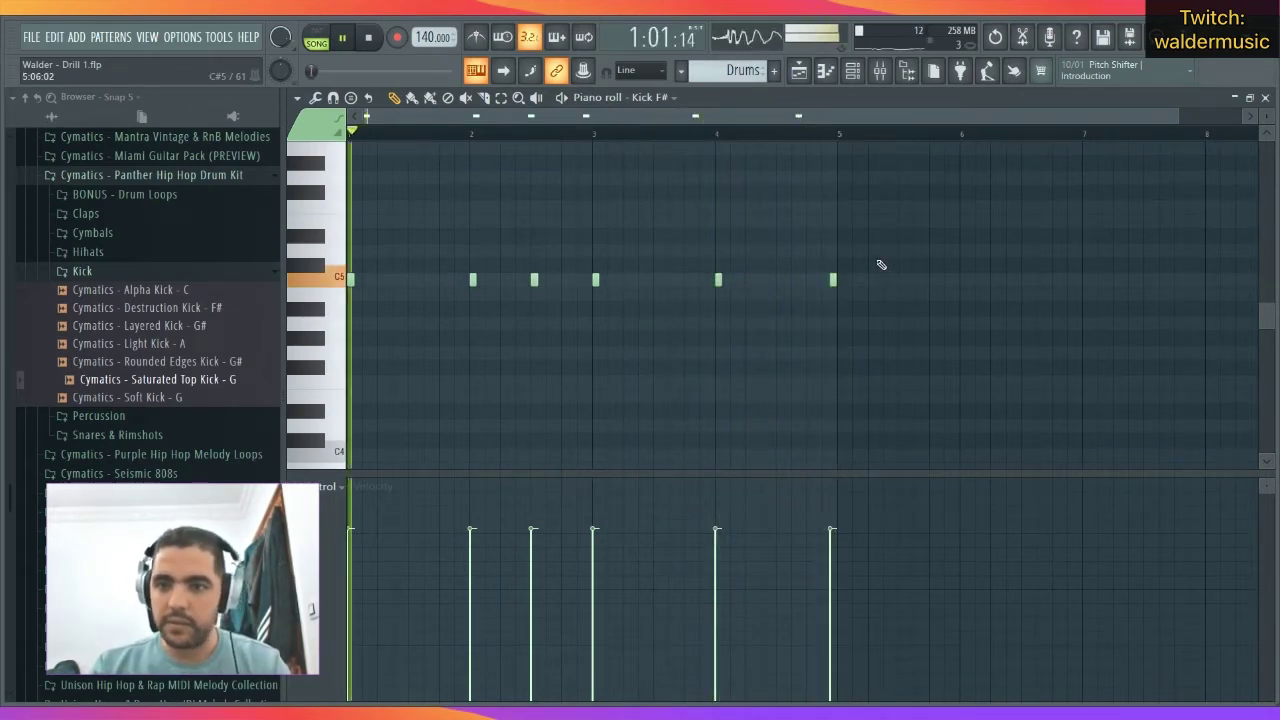
key(space)
scroll(822, 142, up, 1)
scroll(822, 142, up, 3)
key(space)
drag(854, 279, 838, 279)
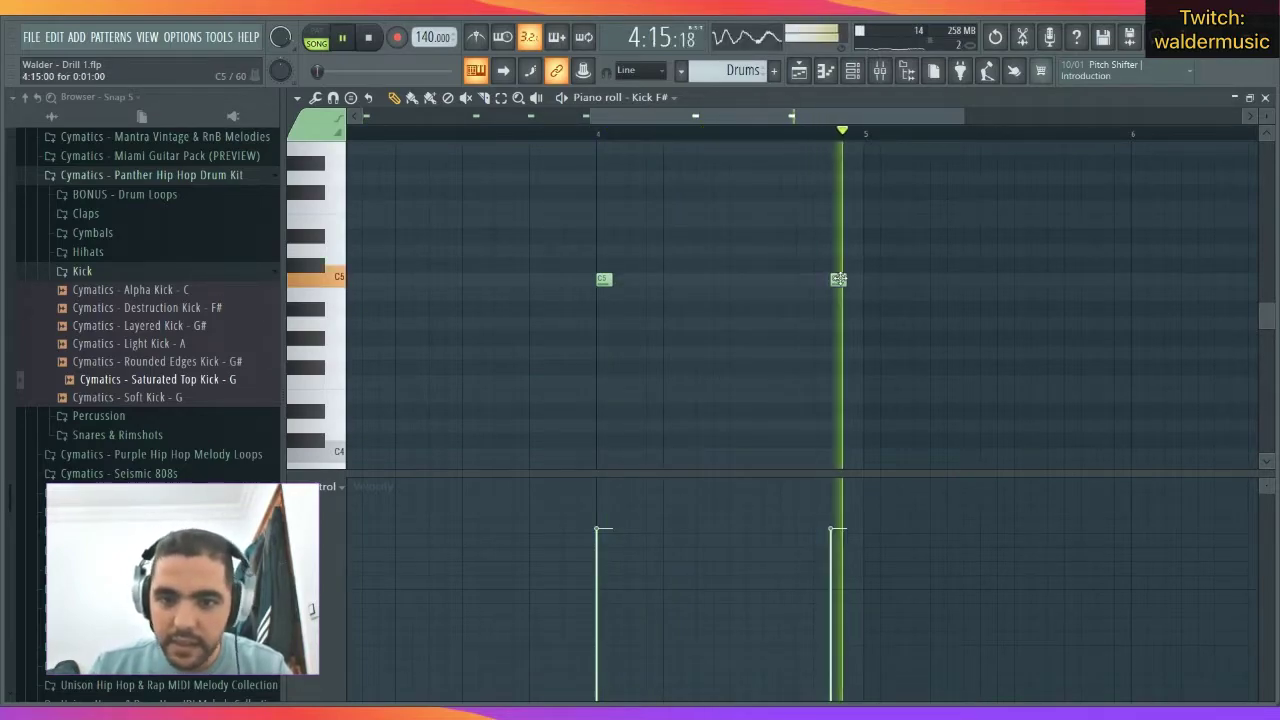
scroll(810, 140, down, 3)
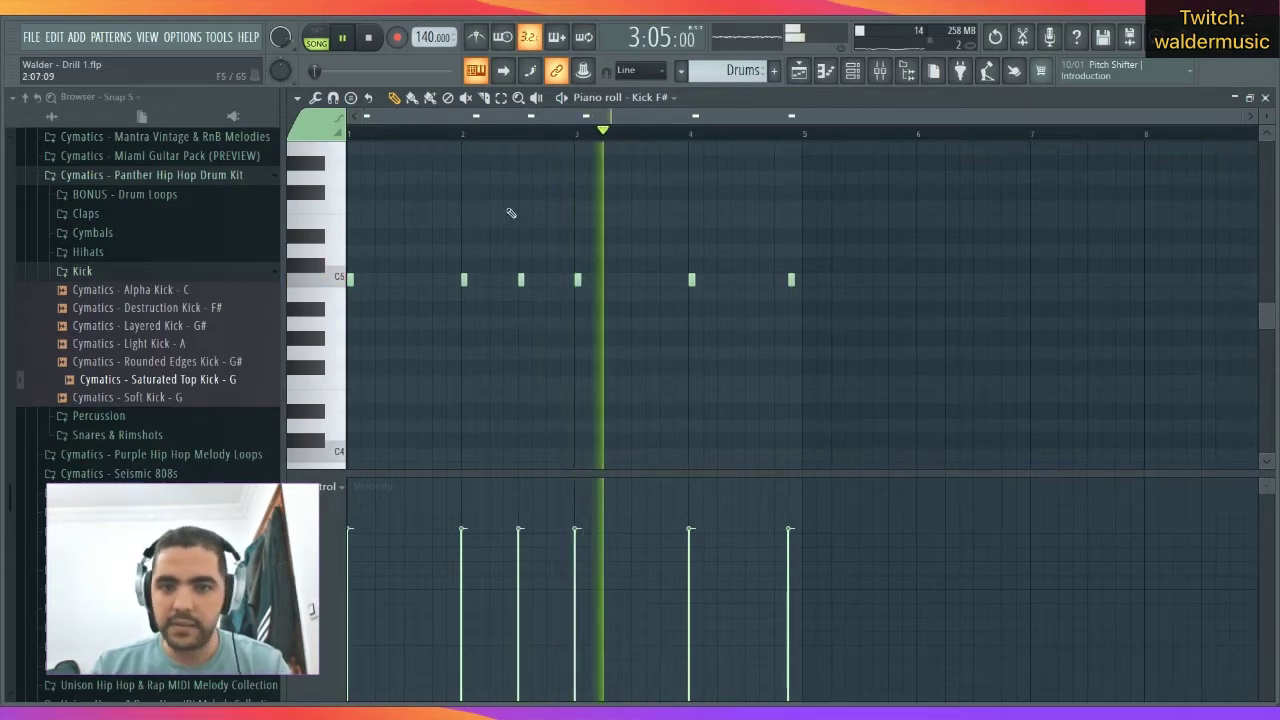
Try the second kick note of bar 2 at steps 10 and 11 during playback, and return it to step 9.
scroll(480, 150, up, 3)
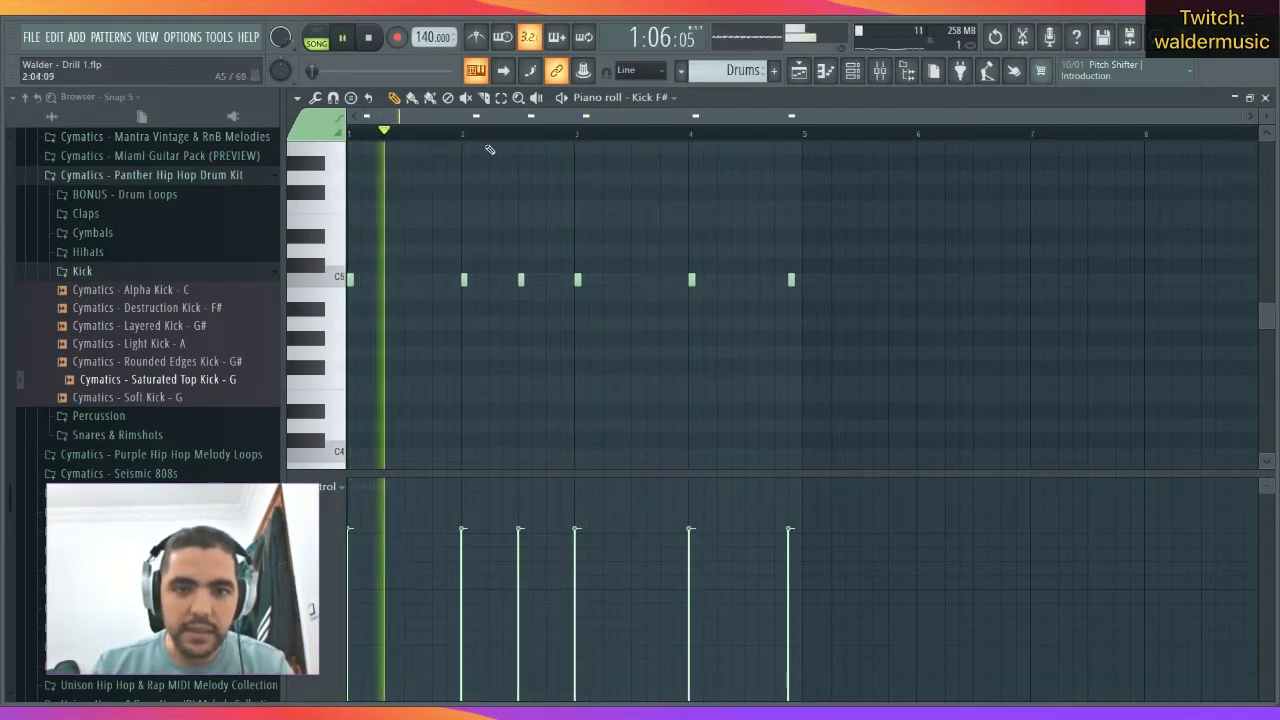
drag(549, 280, 563, 280)
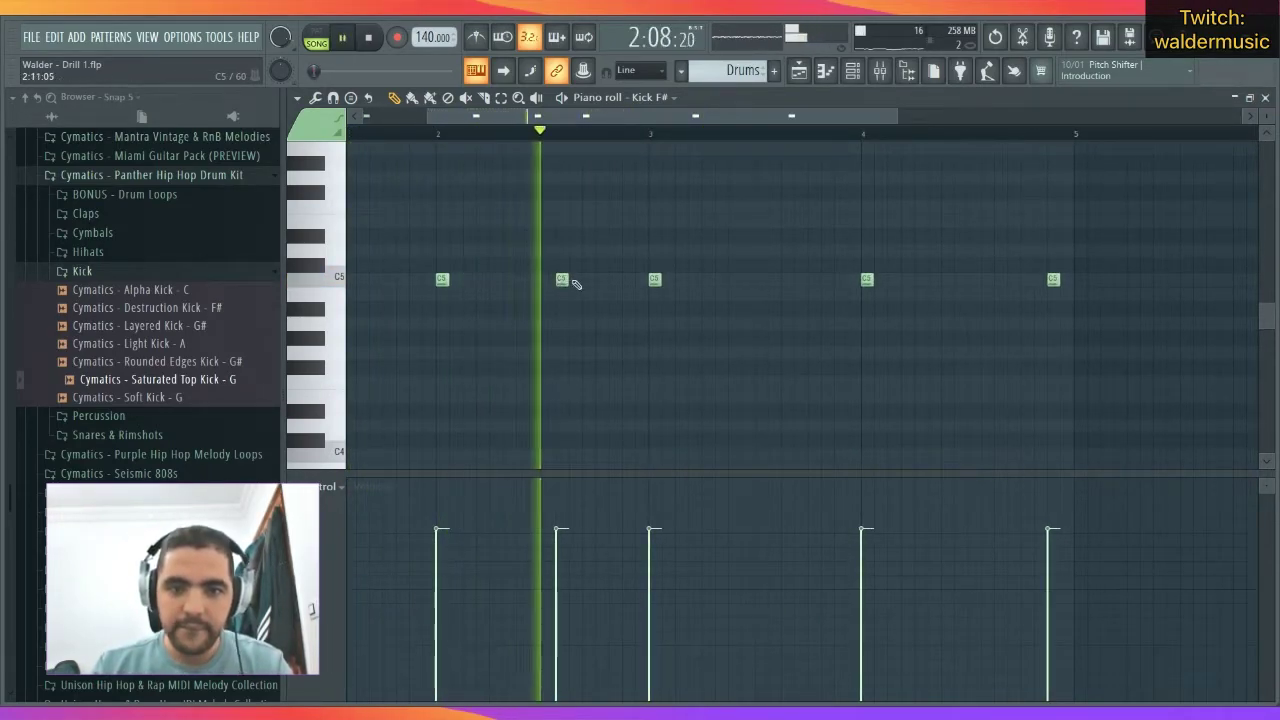
key(space)
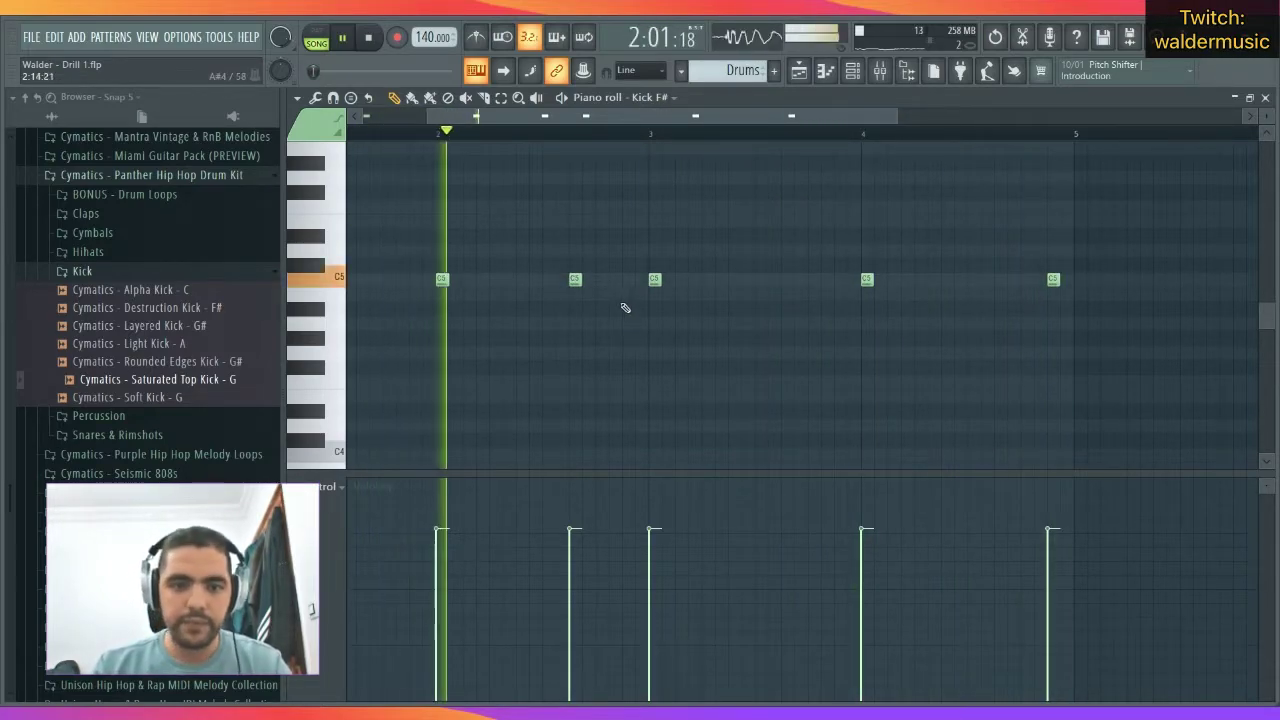
click(443, 135)
key(space)
key(space)
drag(577, 281, 549, 289)
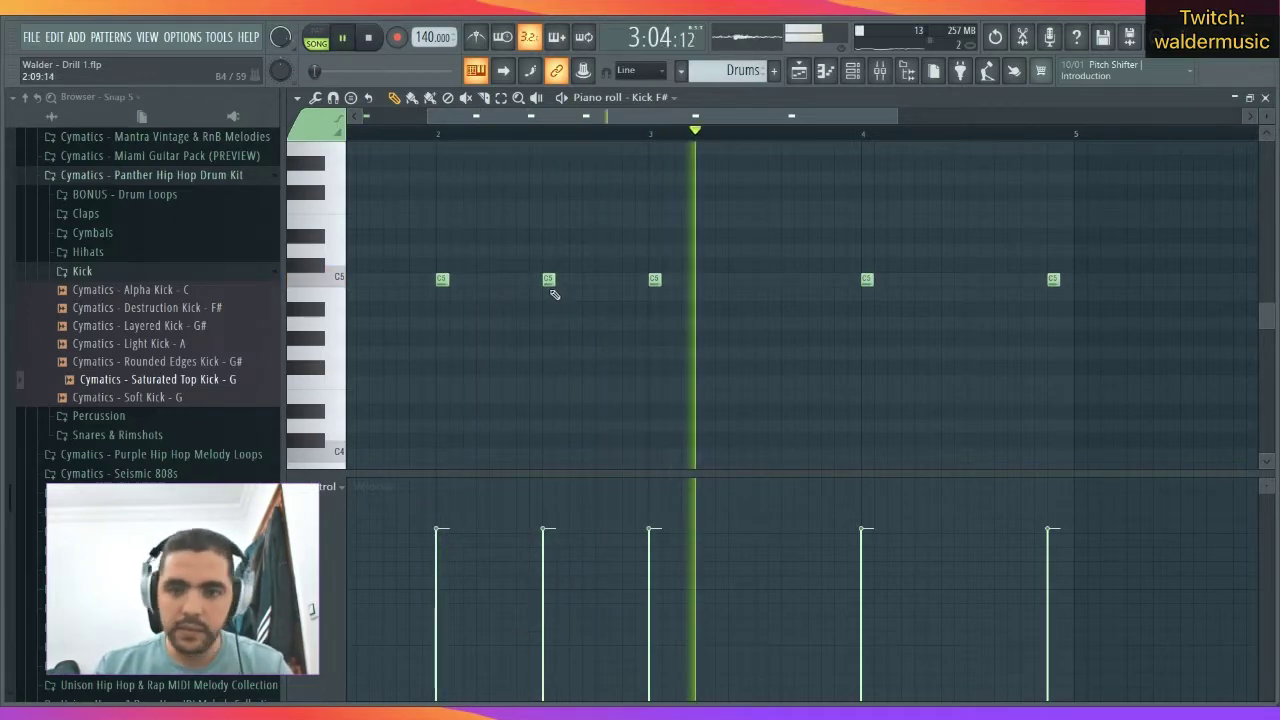
Close the kick piano roll and the channel rack, and stop the playback.
click(1265, 98)
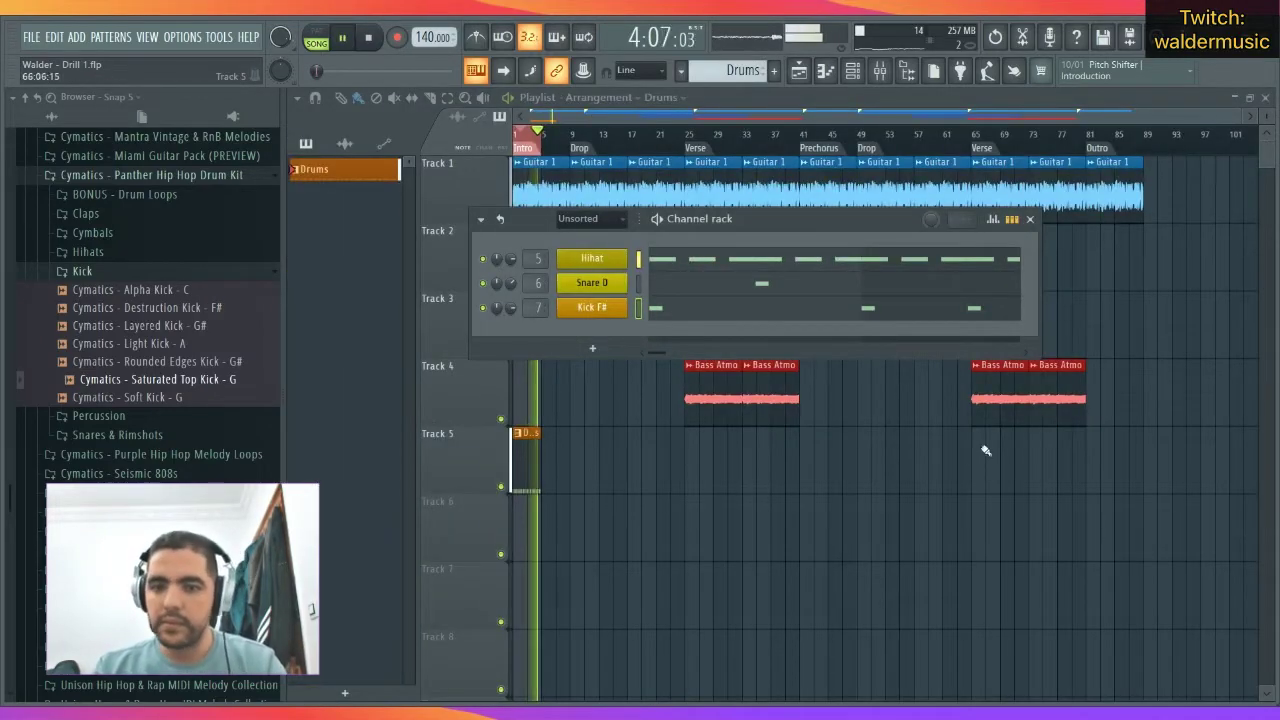
key(F6)
key(space)
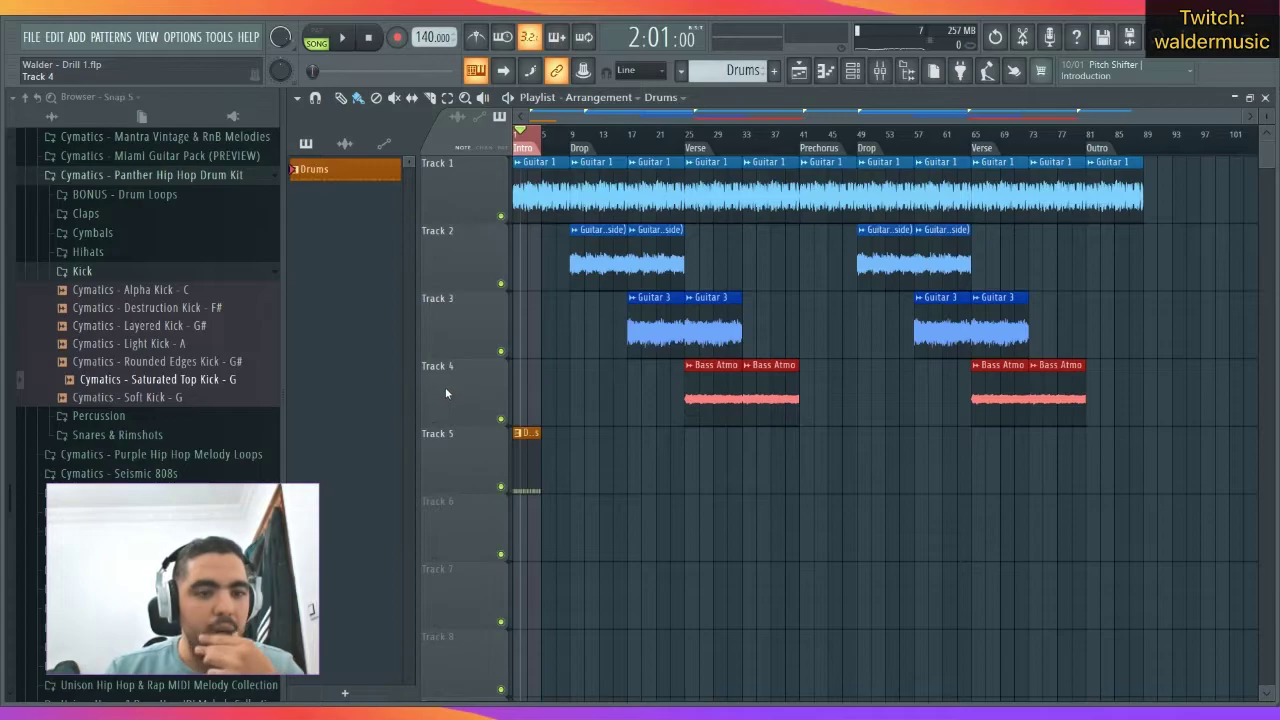
Audition the Hiss Ride, Short Phase Ride and Tight Ride samples in the drum kit's Cymbals folder, and collapse the folder.
click(205, 284)
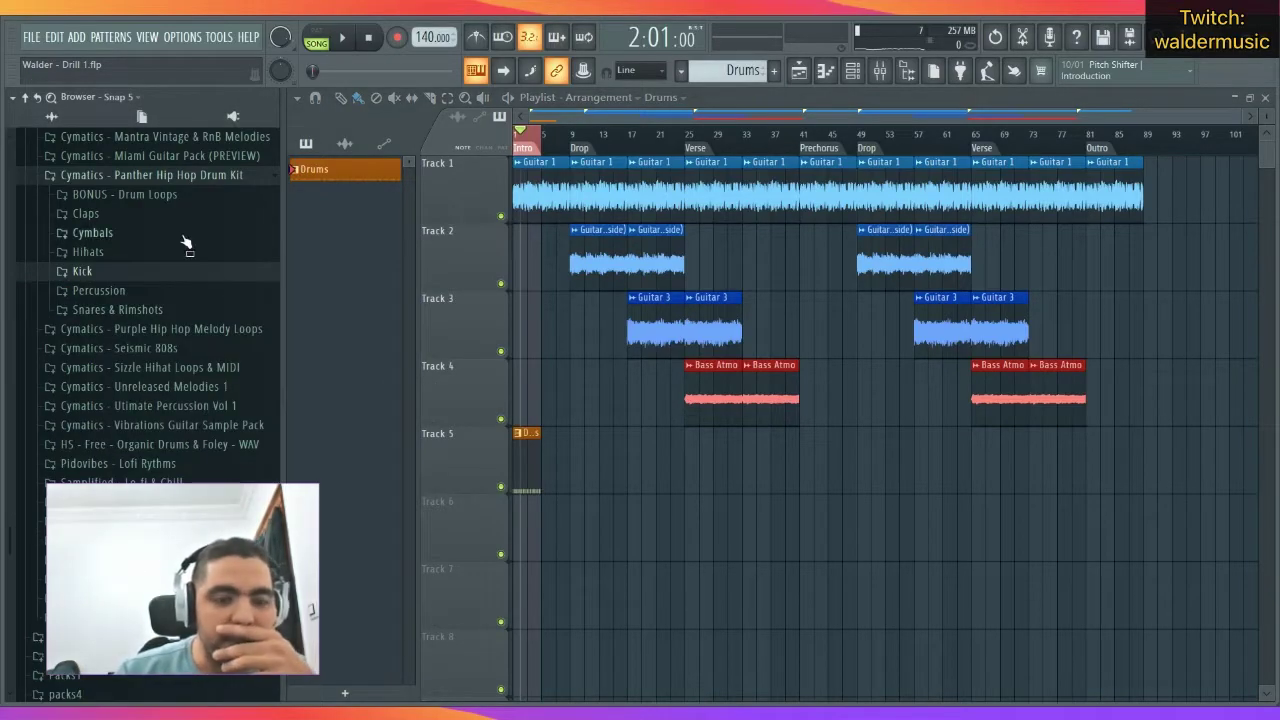
click(184, 240)
click(184, 270)
click(198, 304)
click(193, 340)
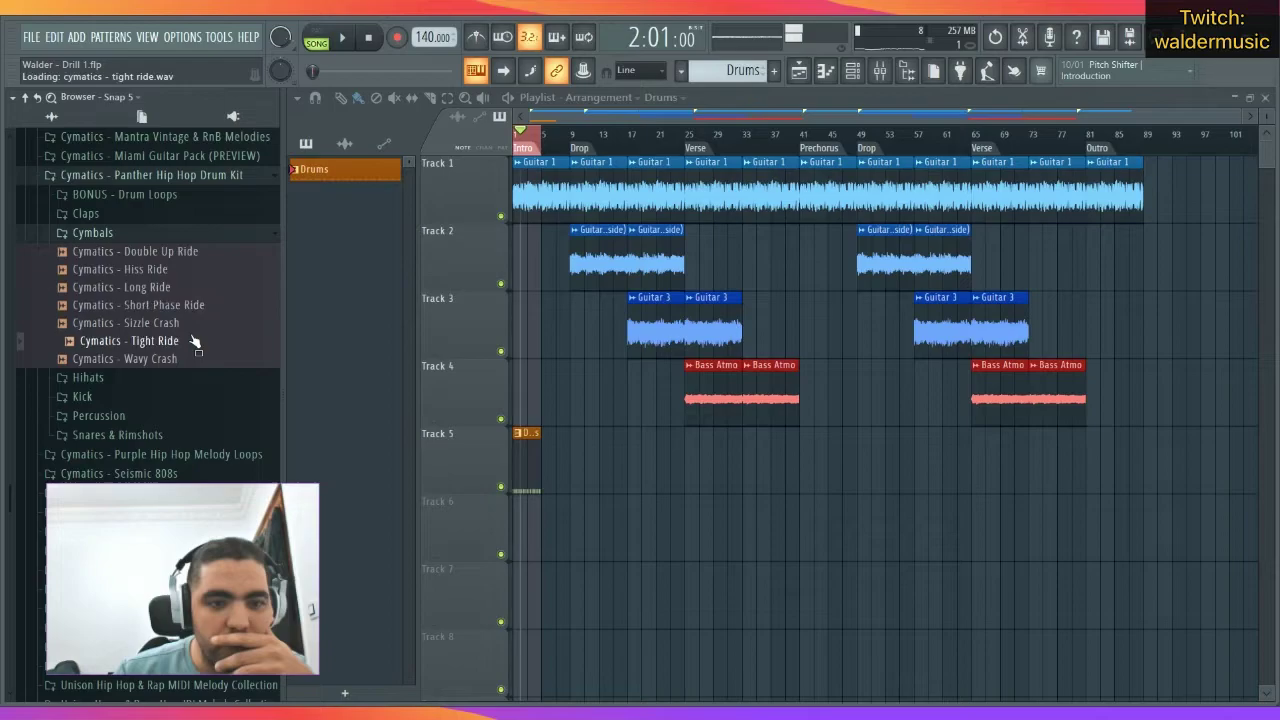
click(134, 234)
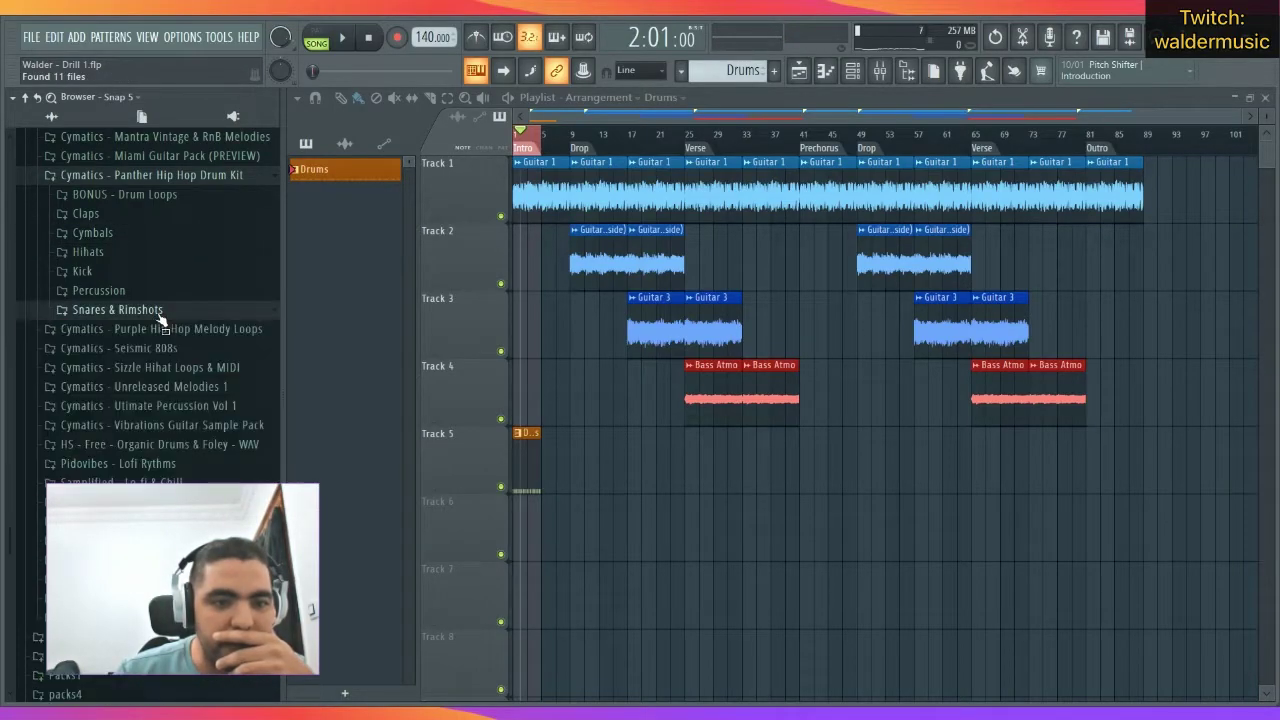
Audition the Rim, Tambourine, Wrecked Cowbell, Zip, Little, Glass and Breath Perc samples in the Panther drum kit's Percussion folder.
click(120, 309)
click(105, 290)
click(185, 381)
click(210, 418)
click(221, 452)
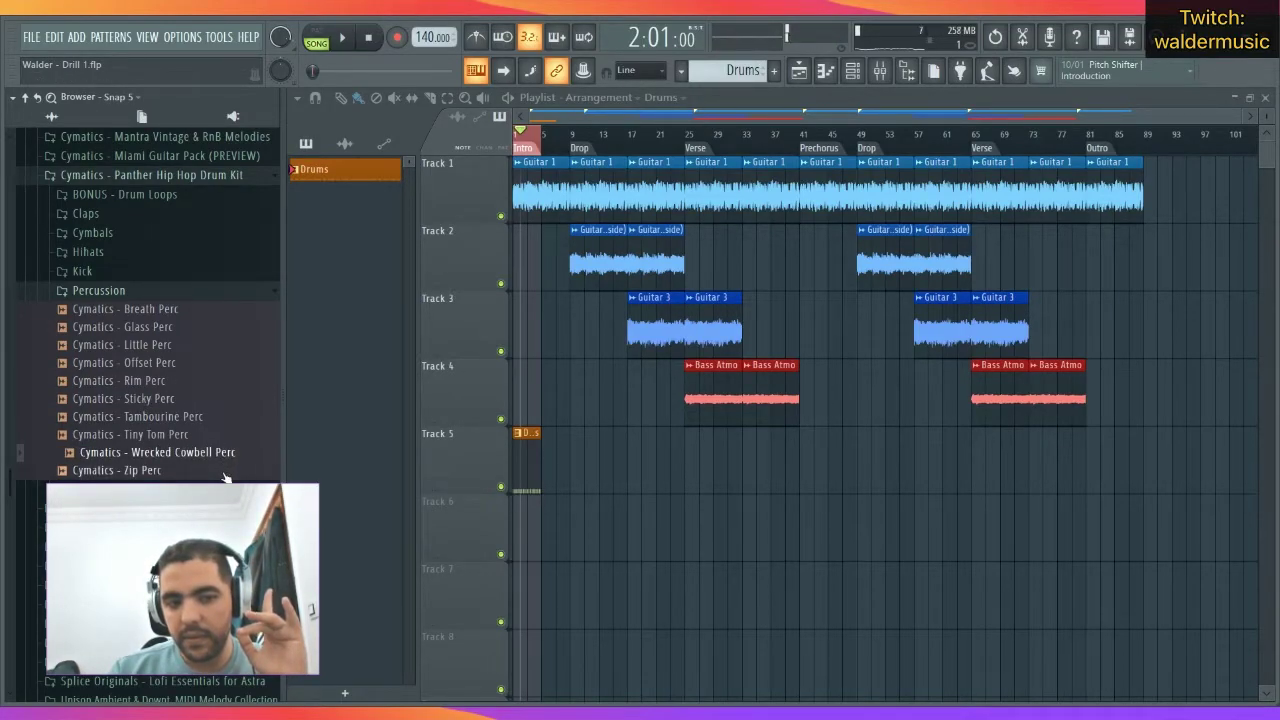
click(225, 472)
click(188, 345)
click(185, 328)
click(183, 311)
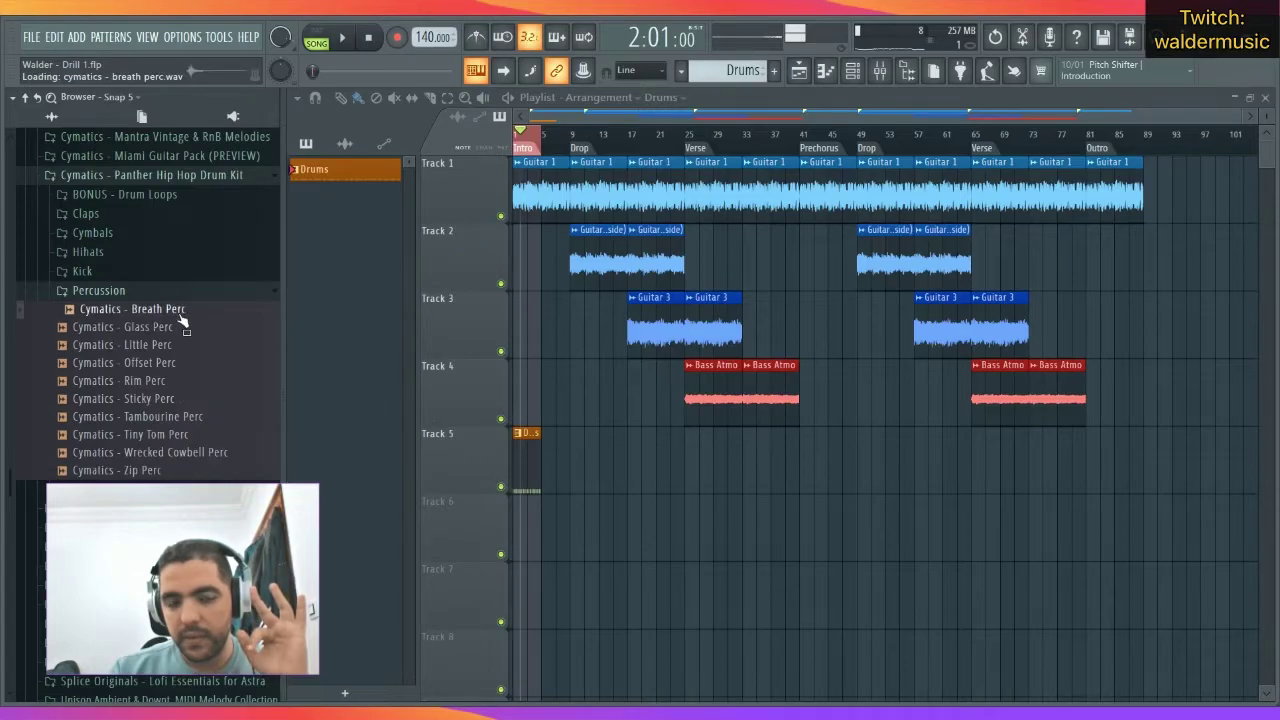
Audition the Glass Perc sample over the playing arrangement, and stop the playback.
key(space)
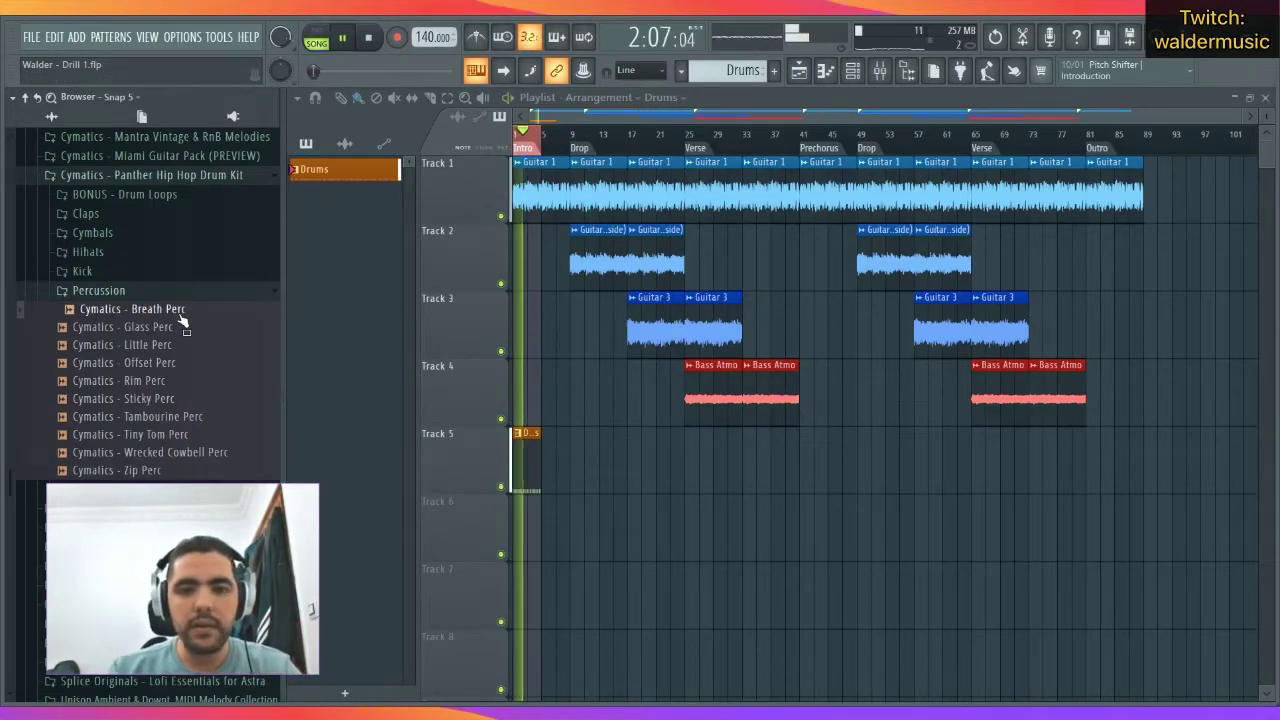
click(185, 327)
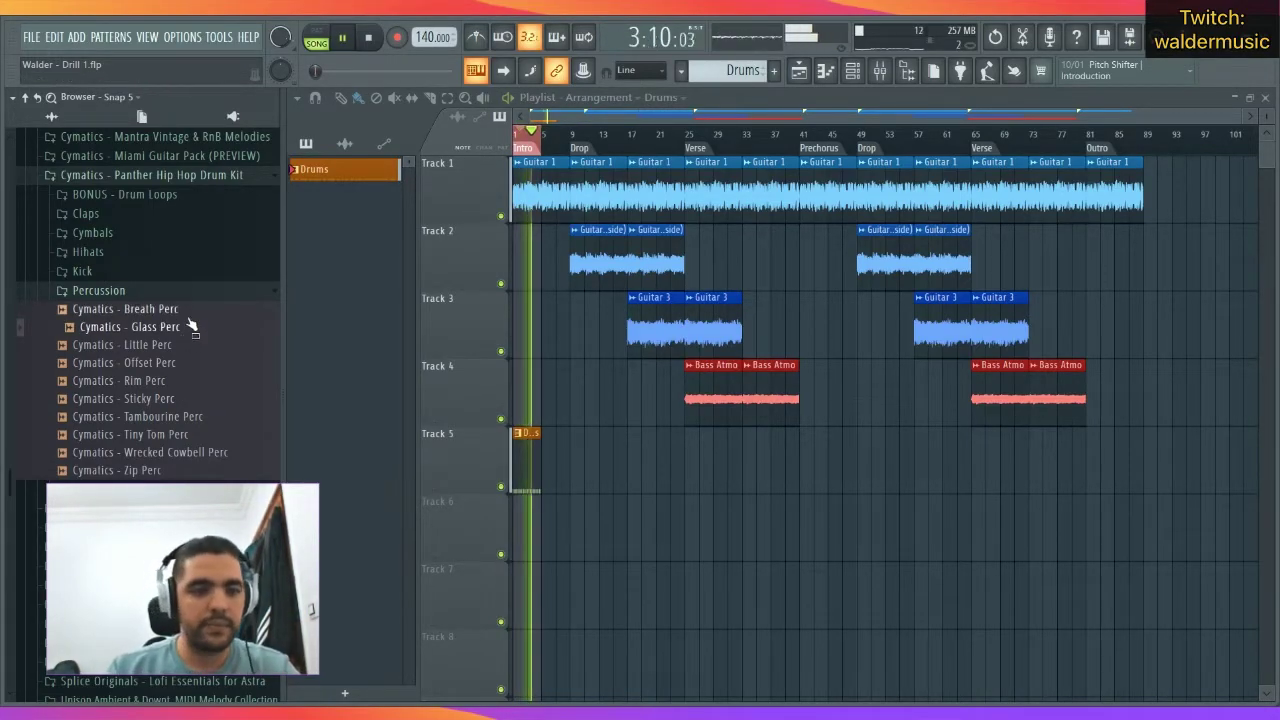
click(185, 324)
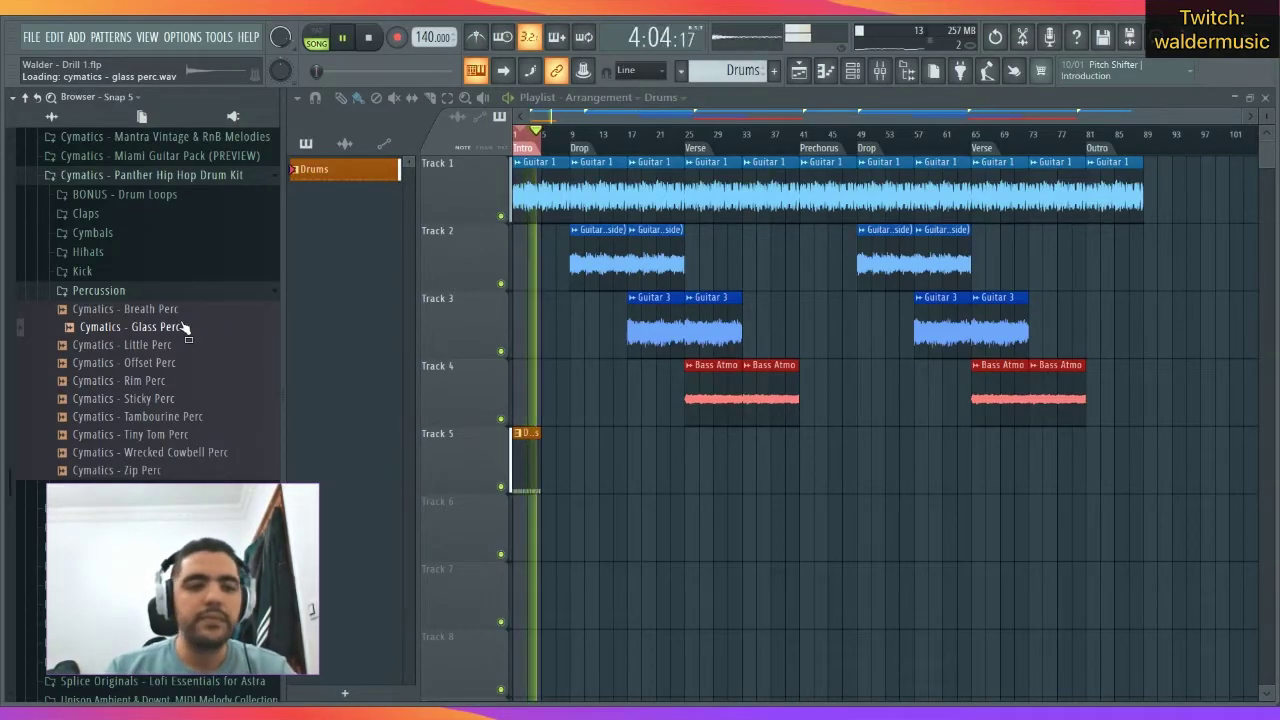
key(space)
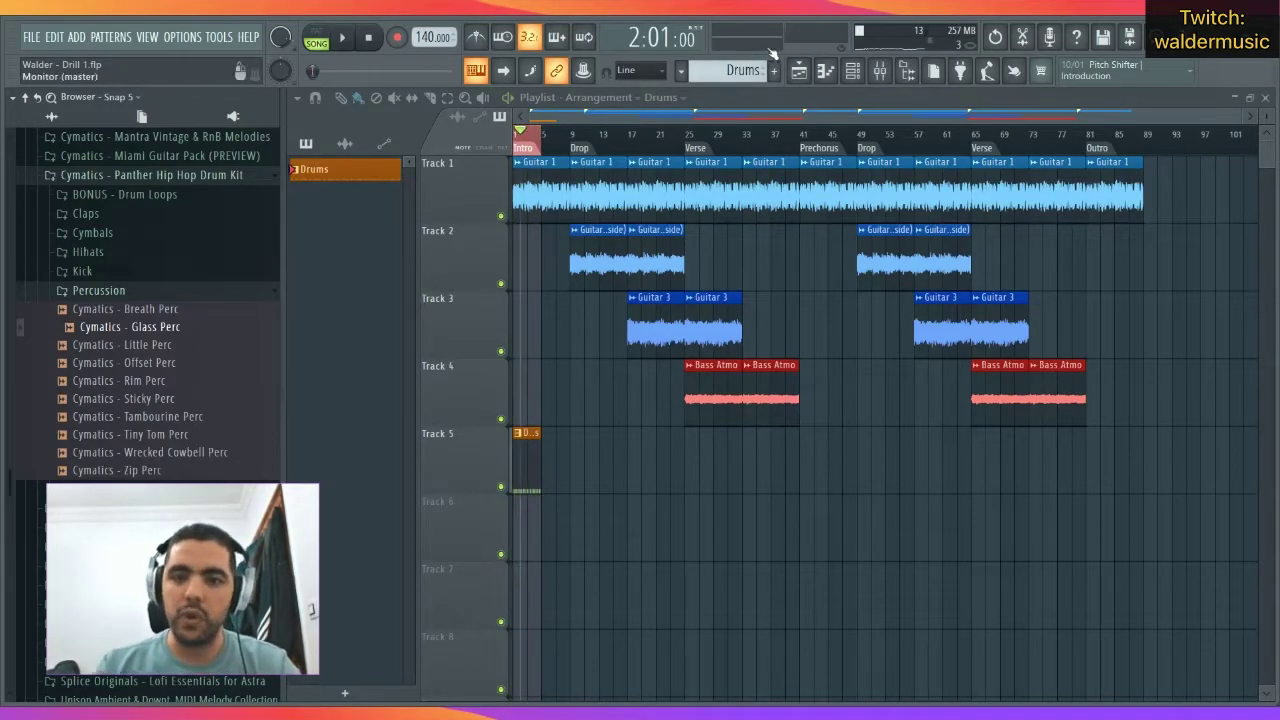
Add the Glass Perc sample to the channel rack as a channel named Perc1, and open its piano roll.
click(860, 78)
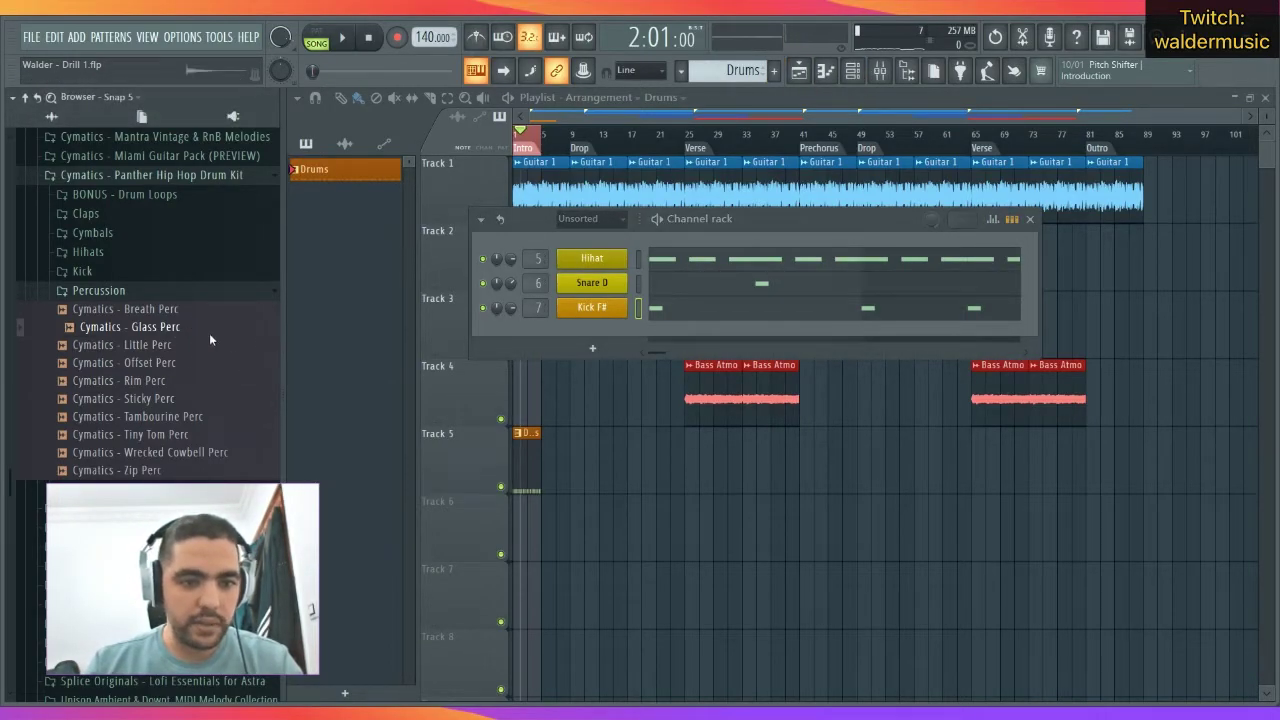
drag(209, 340, 510, 330)
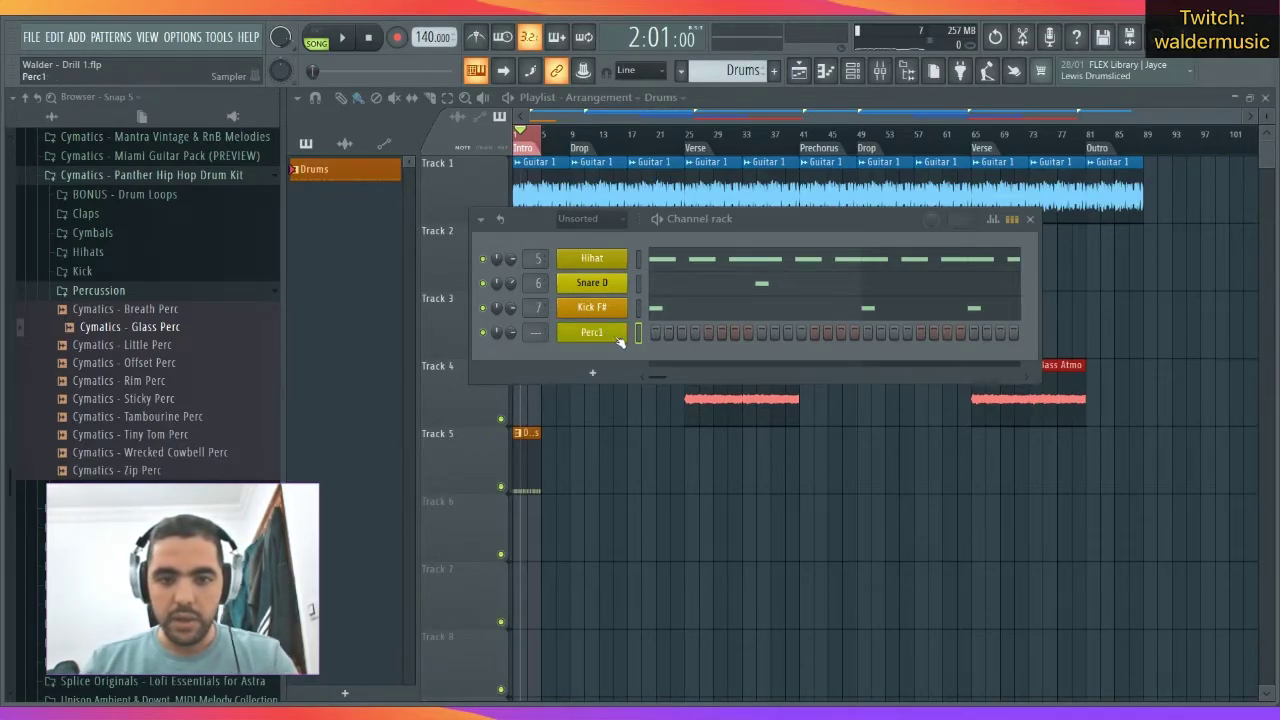
key(F7)
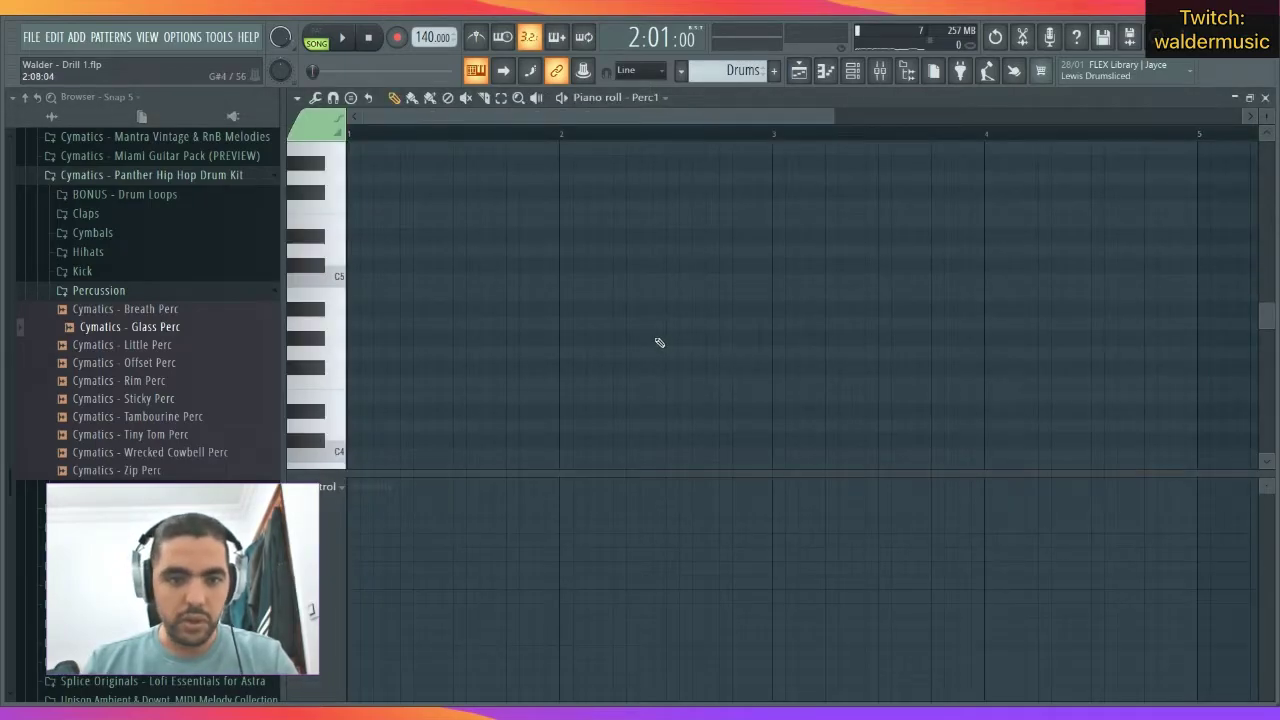
Place C5 notes at step 13 of bars 2 and 4 for Perc1, check them in playback, and close the piano roll.
key(space)
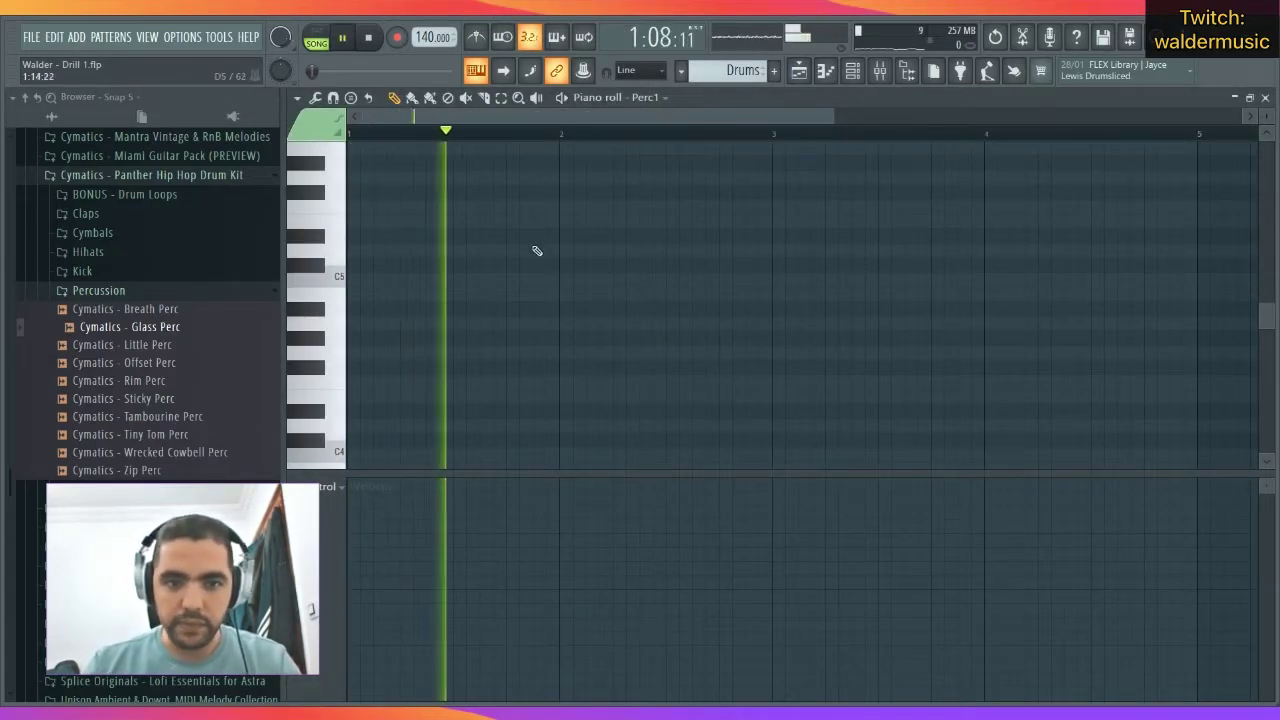
key(space)
click(720, 280)
key(space)
click(1148, 280)
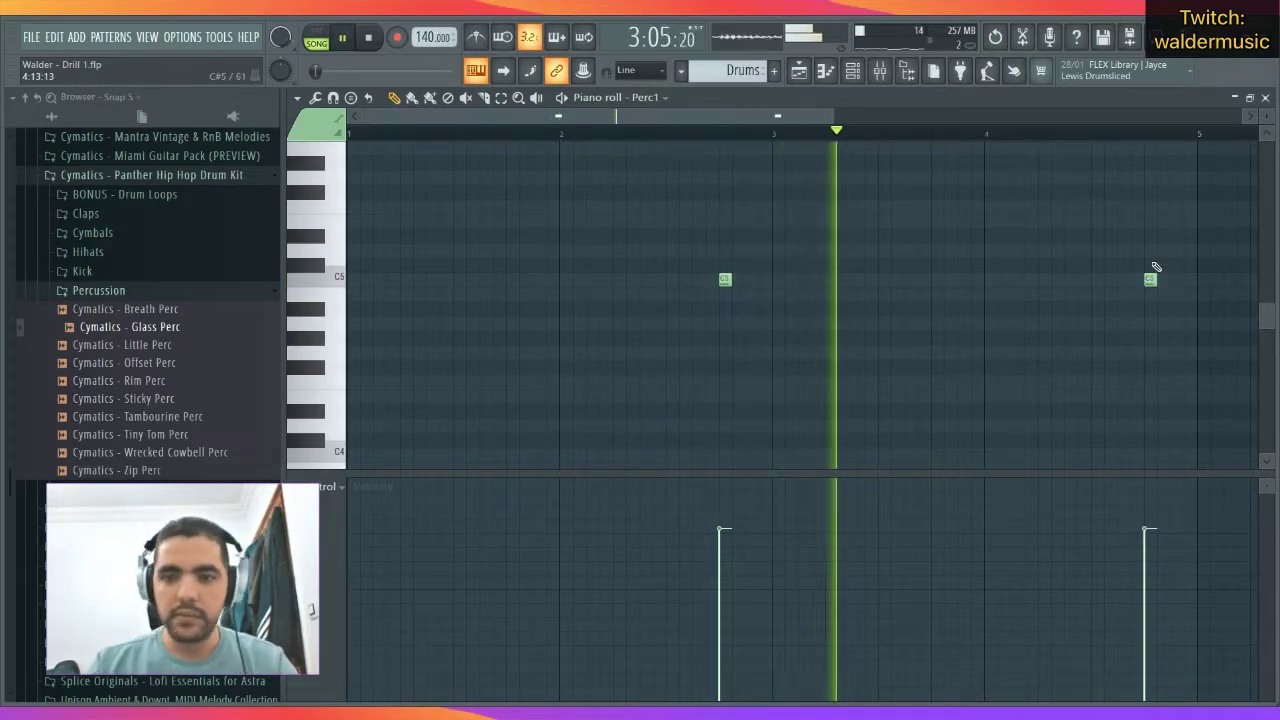
click(1265, 99)
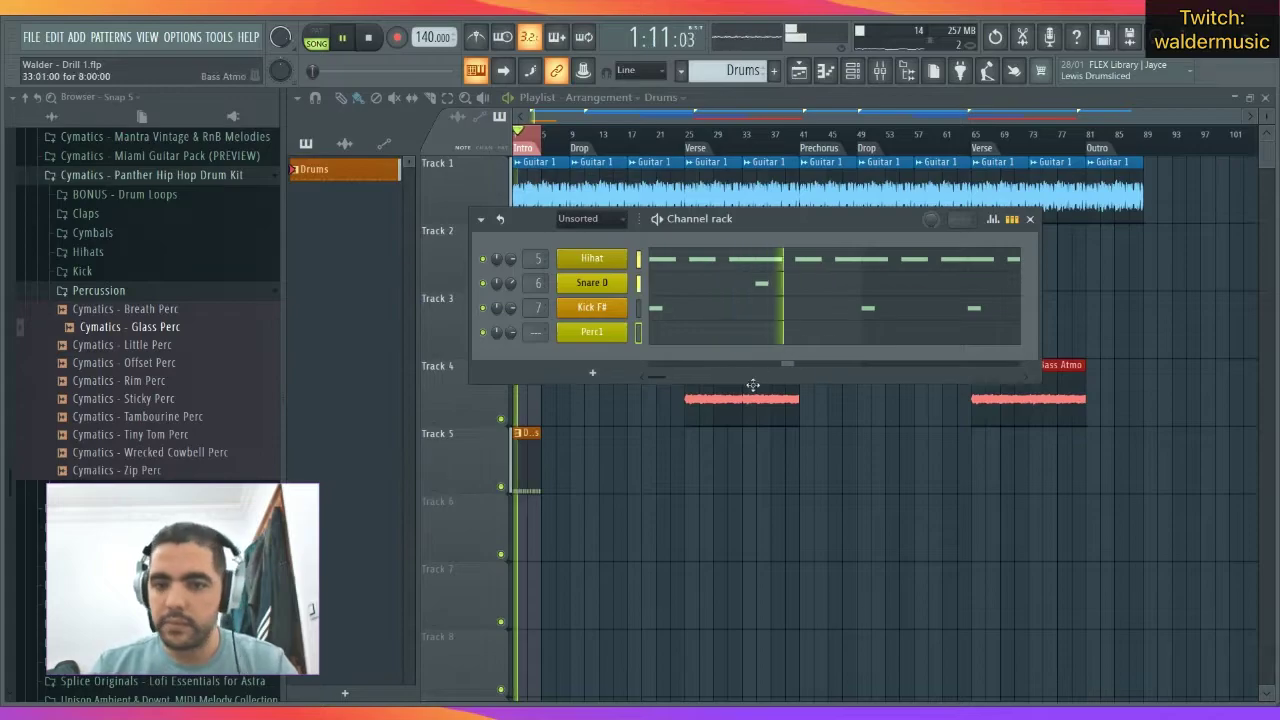
key(F6)
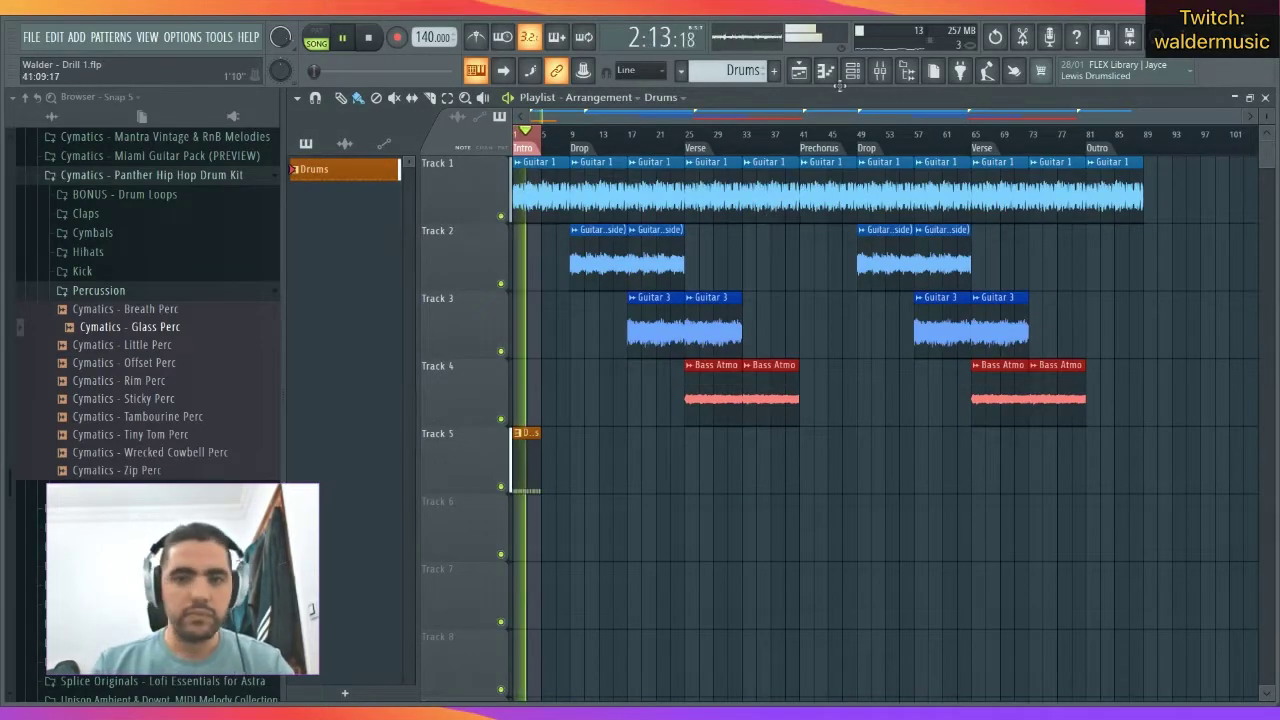
key(space)
key(F6)
Audition the Percussion folder's samples from Zip Perc up to Glass Perc over the playing arrangement, ending on Little Perc.
click(180, 470)
key(space)
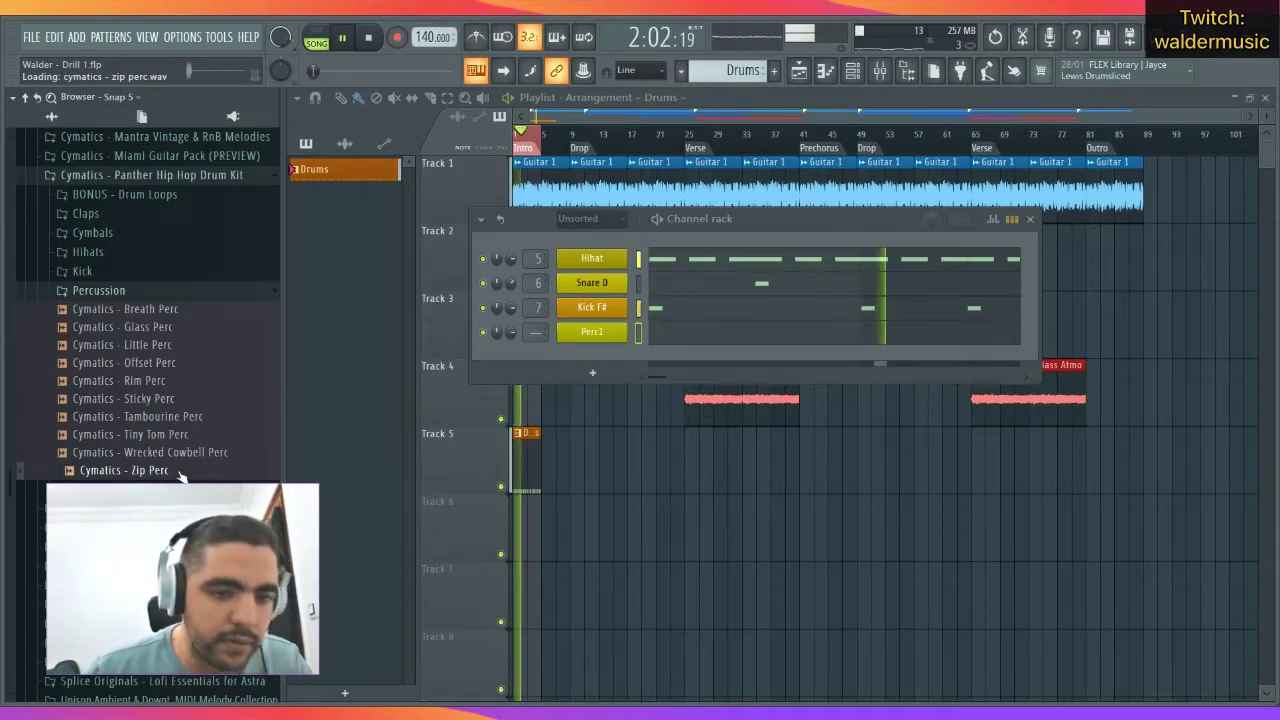
click(186, 458)
click(192, 436)
click(196, 417)
click(195, 402)
click(199, 381)
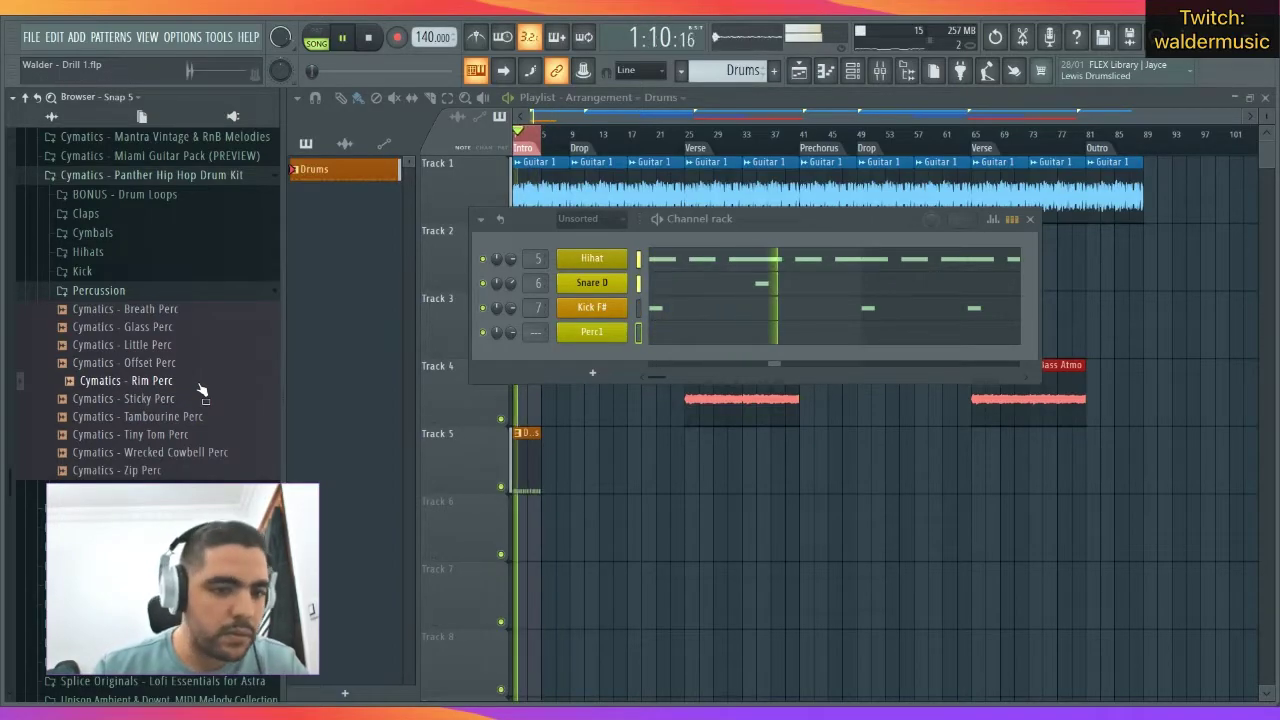
click(200, 366)
click(199, 347)
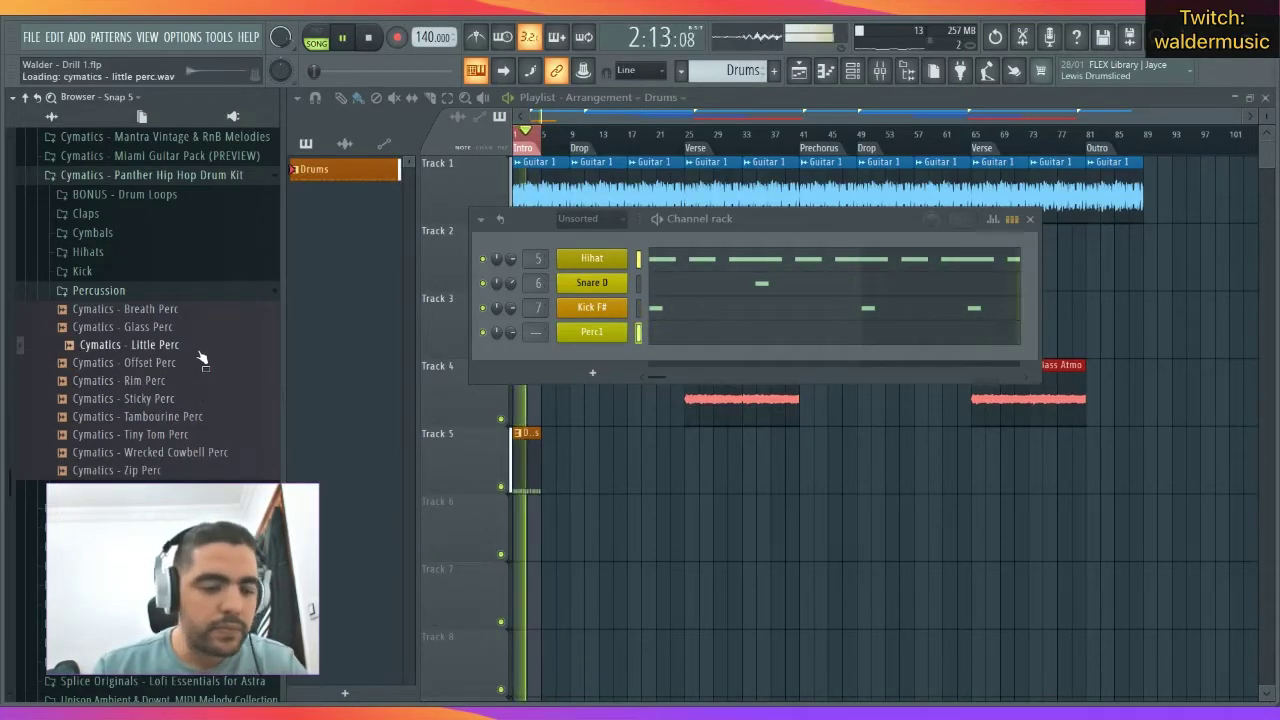
click(197, 330)
click(194, 345)
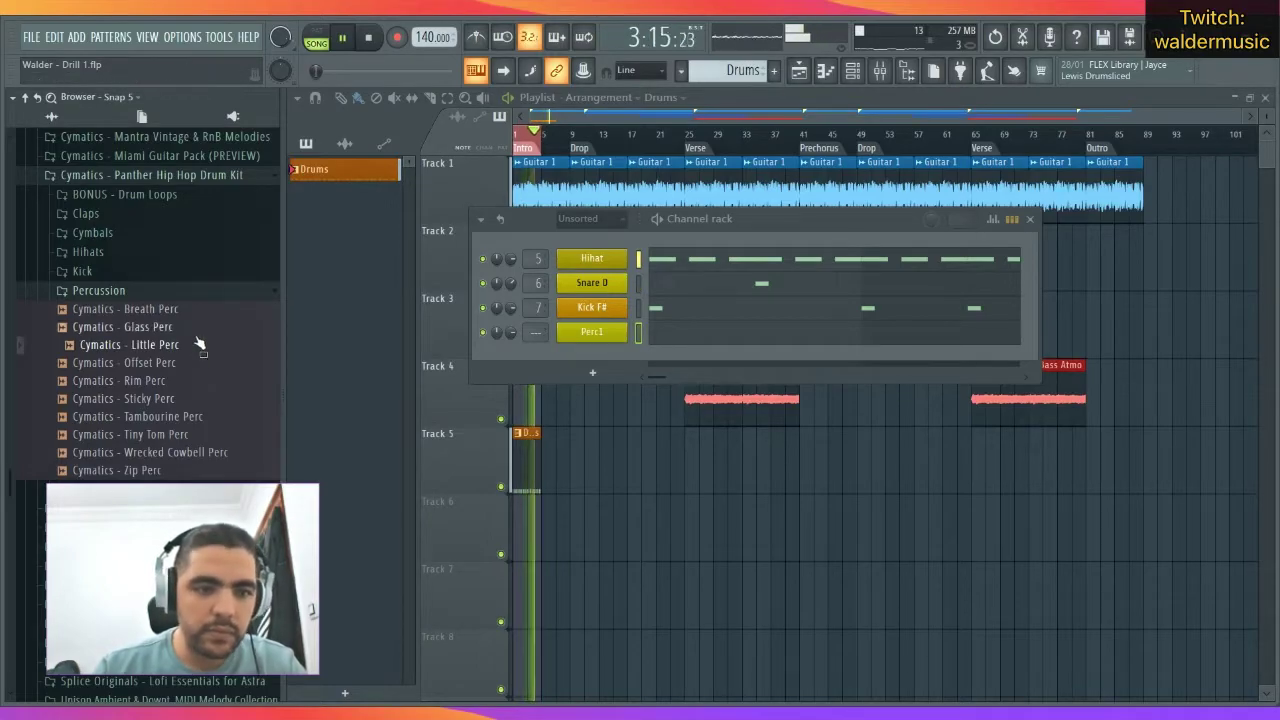
Collapse the Panther kit, stop the playback, and open the Percussion one-shots folder of the Cymatics Bang Hip-Hop Drum Kit.
click(171, 290)
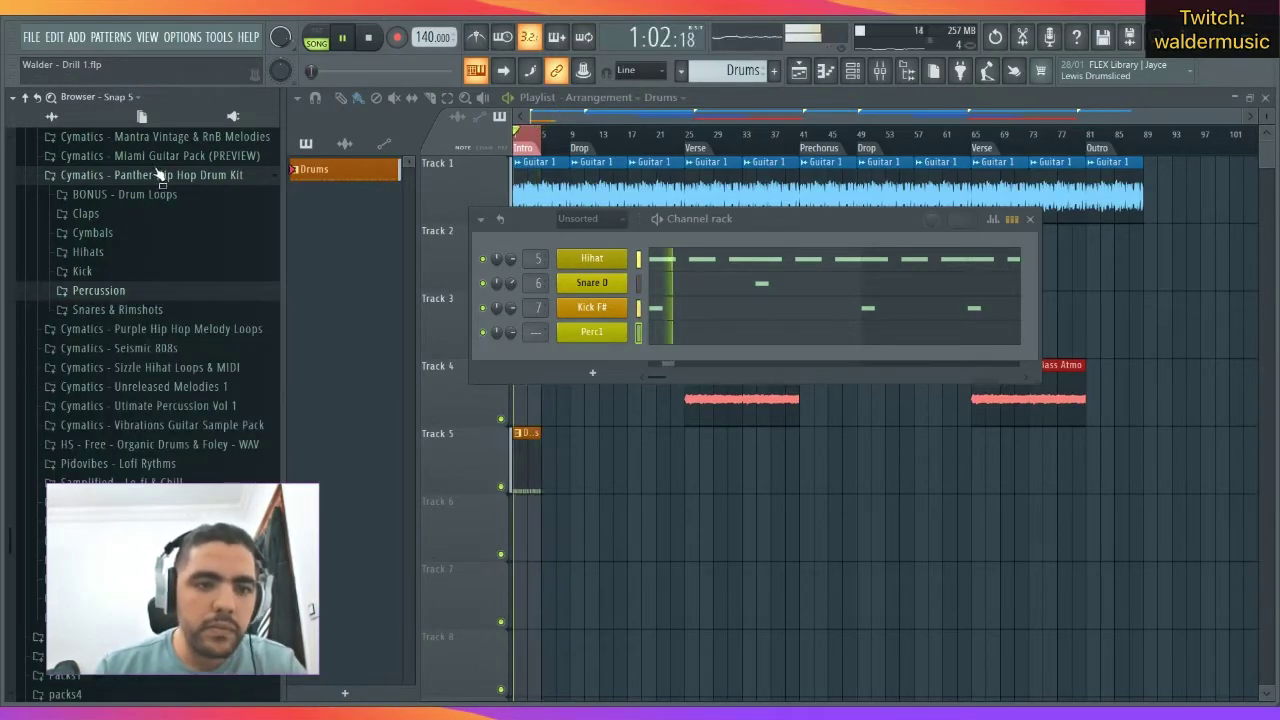
click(163, 176)
key(space)
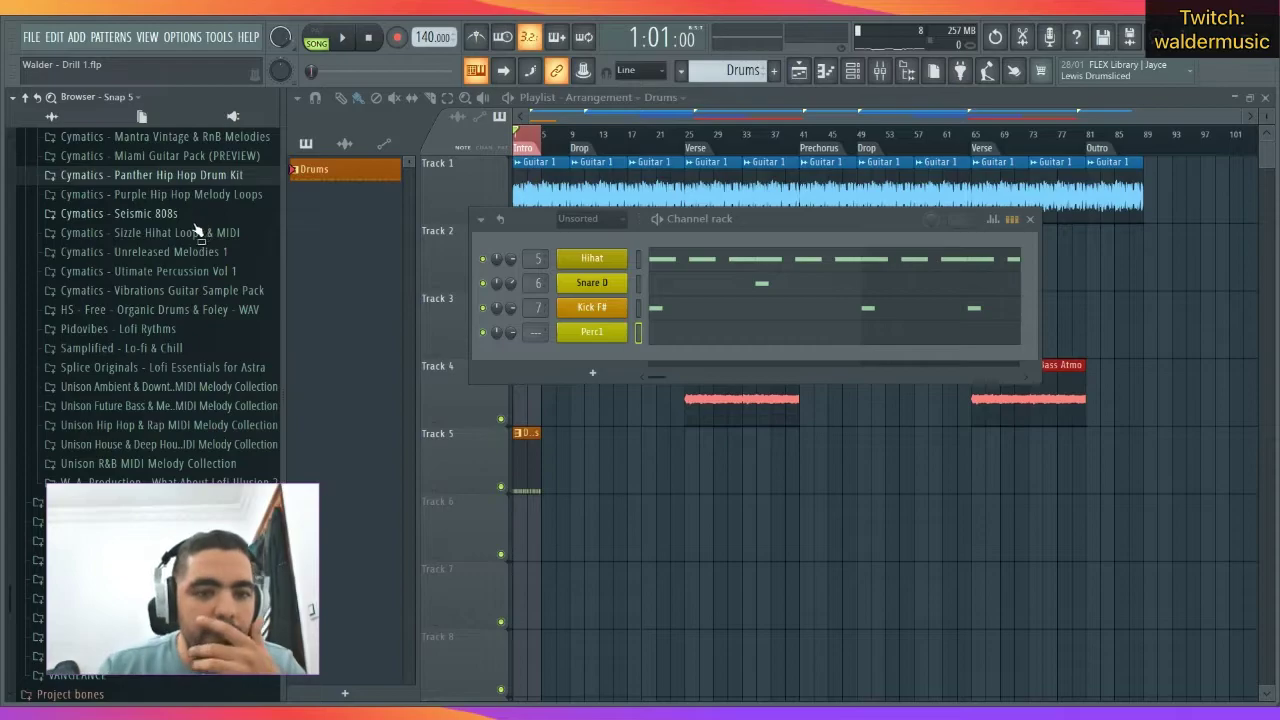
scroll(200, 240, up, 2)
scroll(183, 348, up, 4)
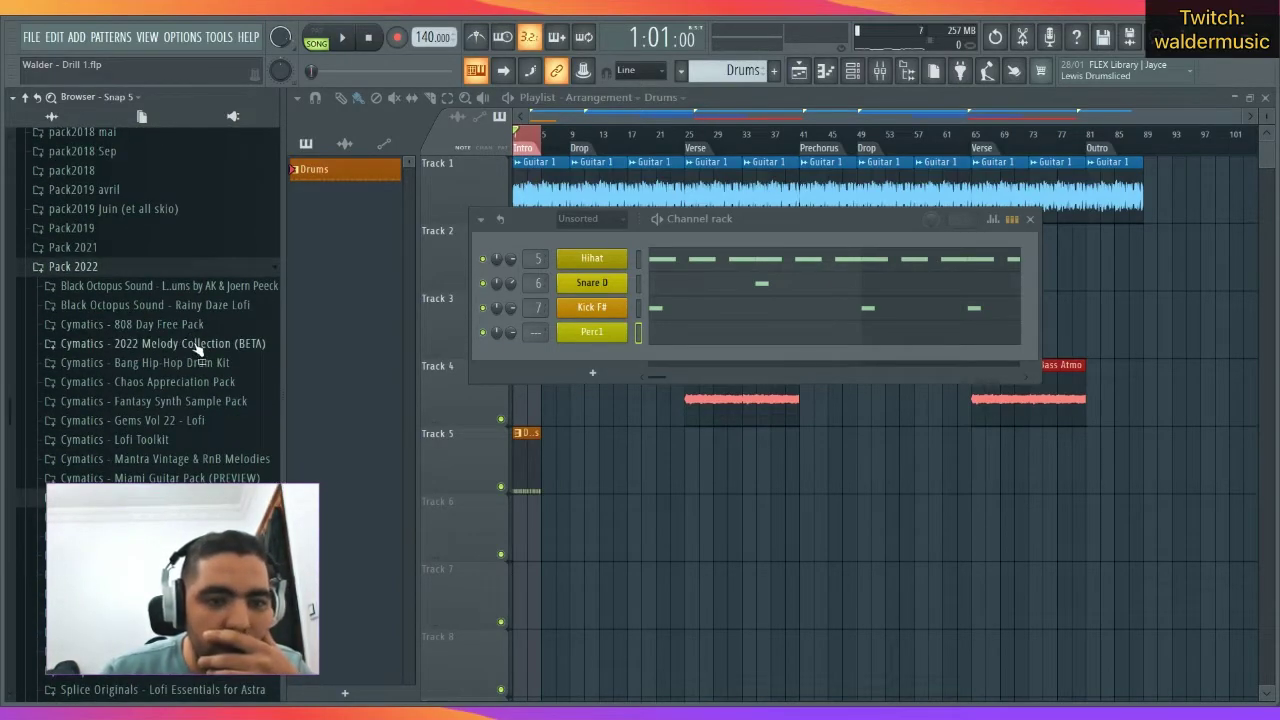
click(170, 363)
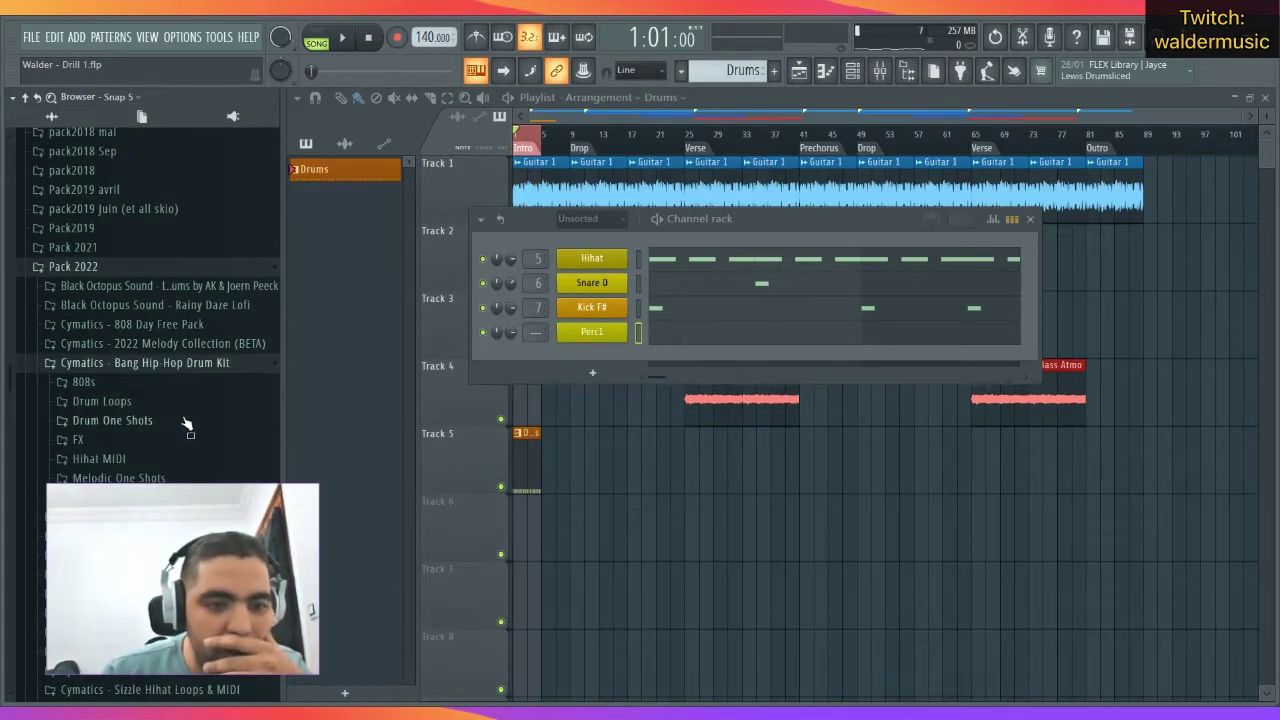
click(150, 421)
click(165, 497)
scroll(206, 430, down, 4)
Audition the Bang Percussion samples over the playing arrangement.
key(space)
click(210, 355)
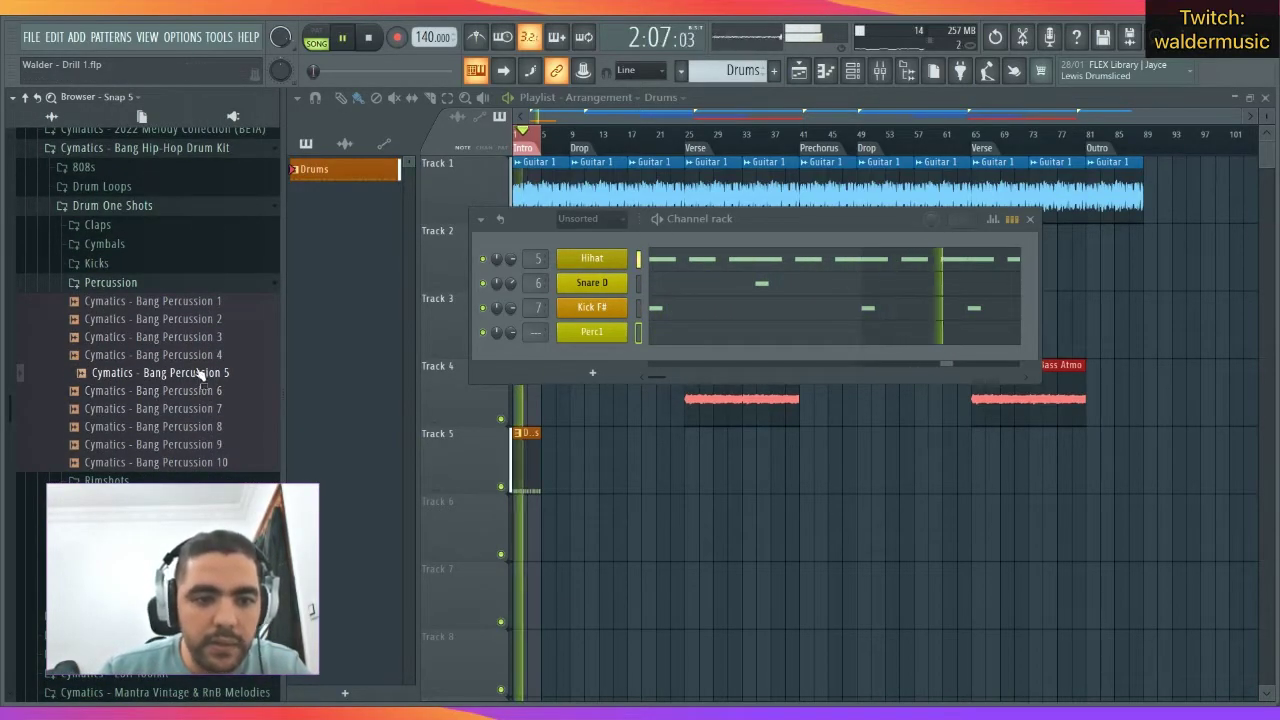
Audition the Cymatics Bang Percussion one-shots over the playing drum loop, finishing with Percussion 9, and stop playback.
click(197, 337)
click(200, 320)
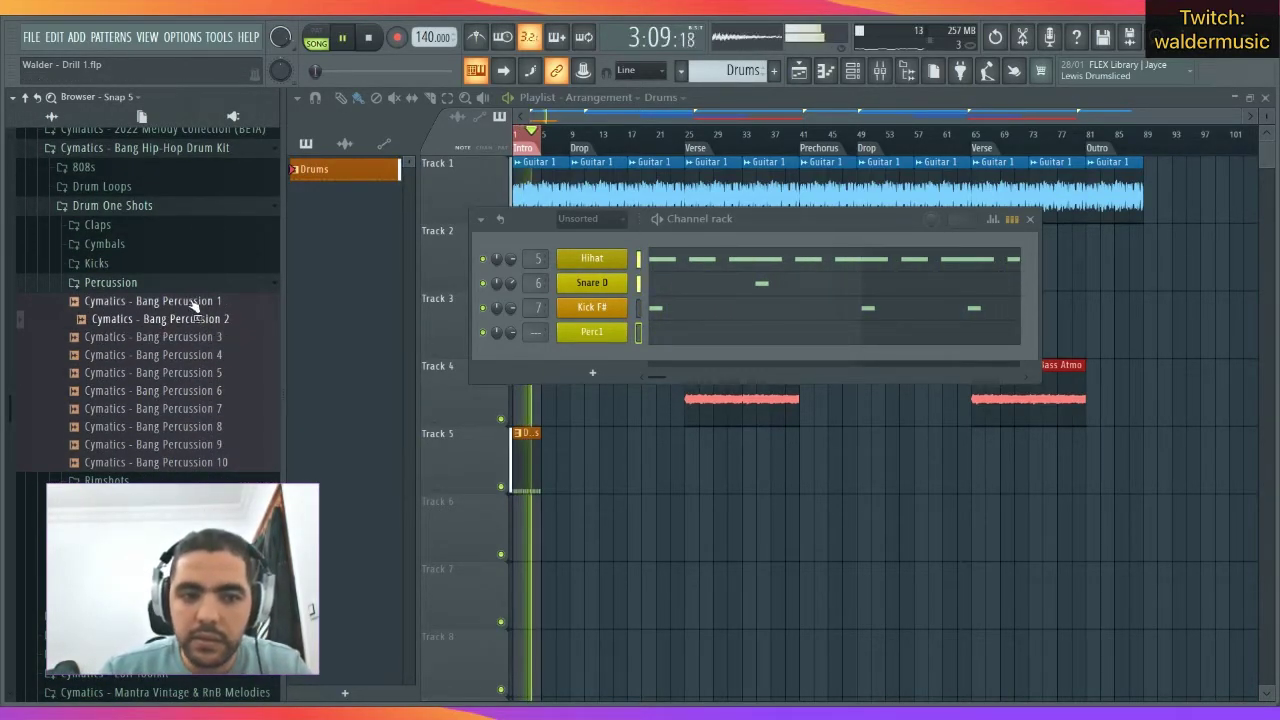
click(193, 302)
click(183, 391)
click(183, 409)
click(185, 427)
click(187, 445)
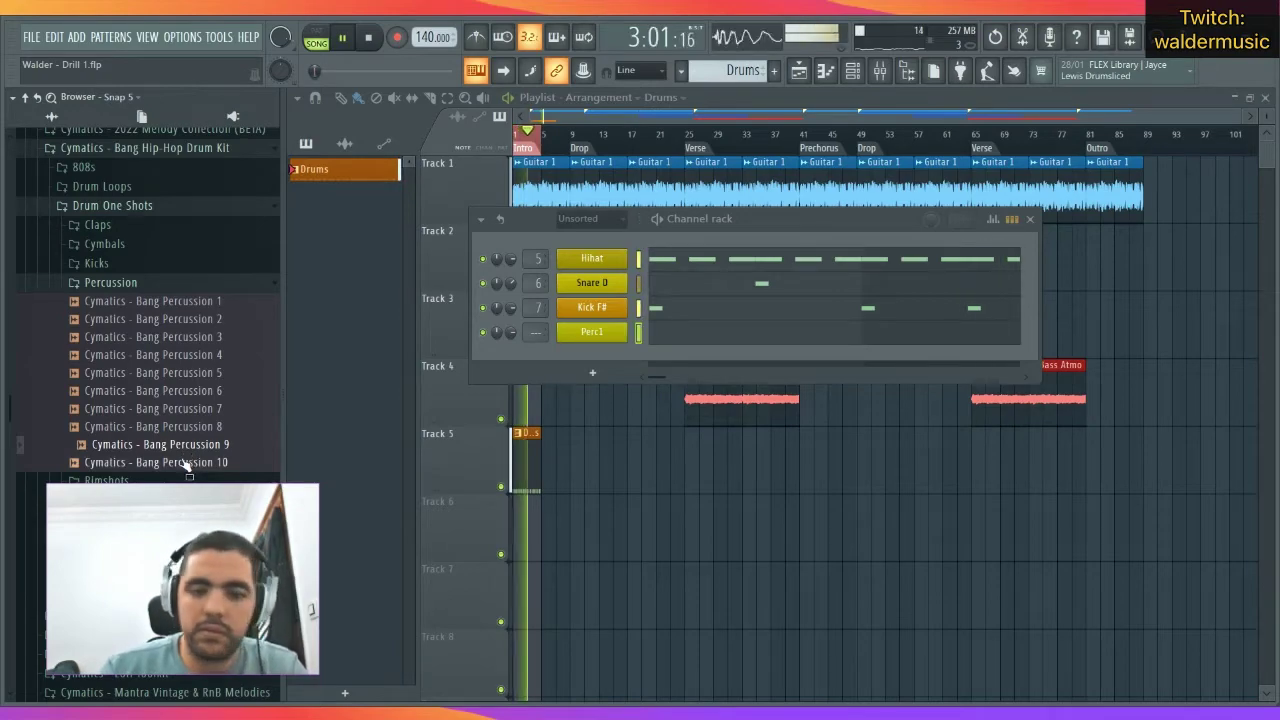
click(186, 463)
click(182, 449)
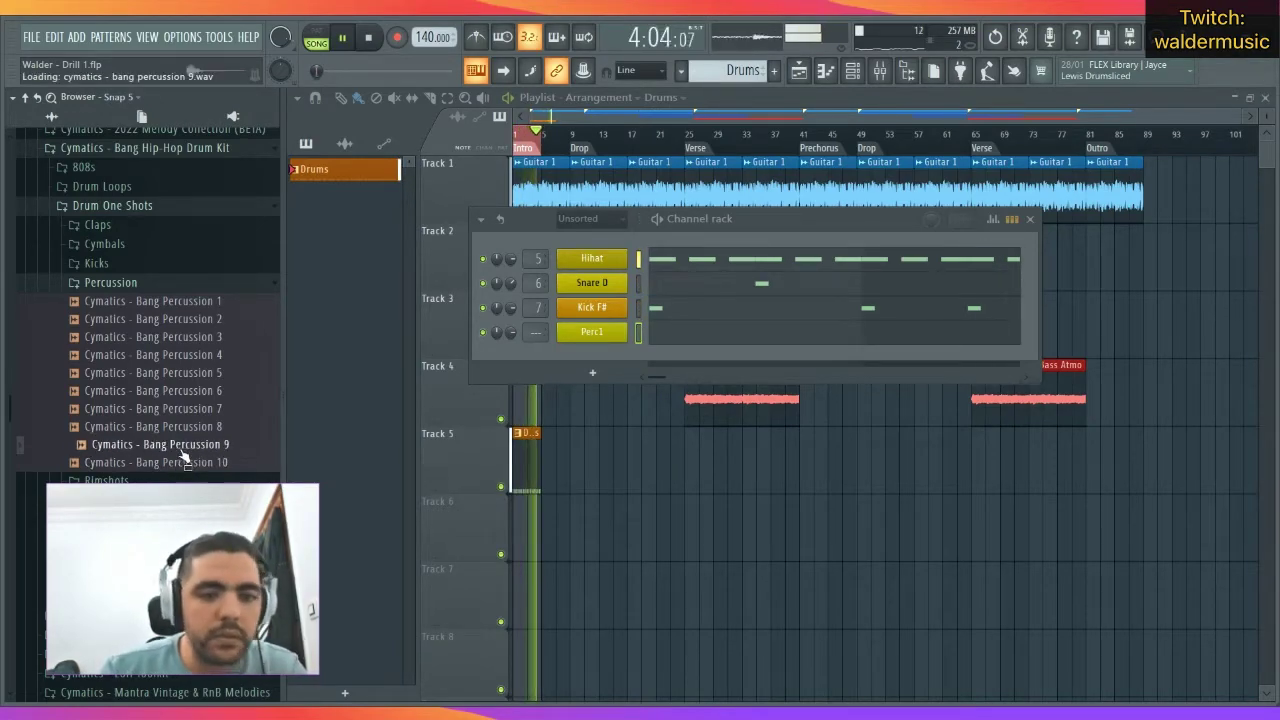
click(183, 428)
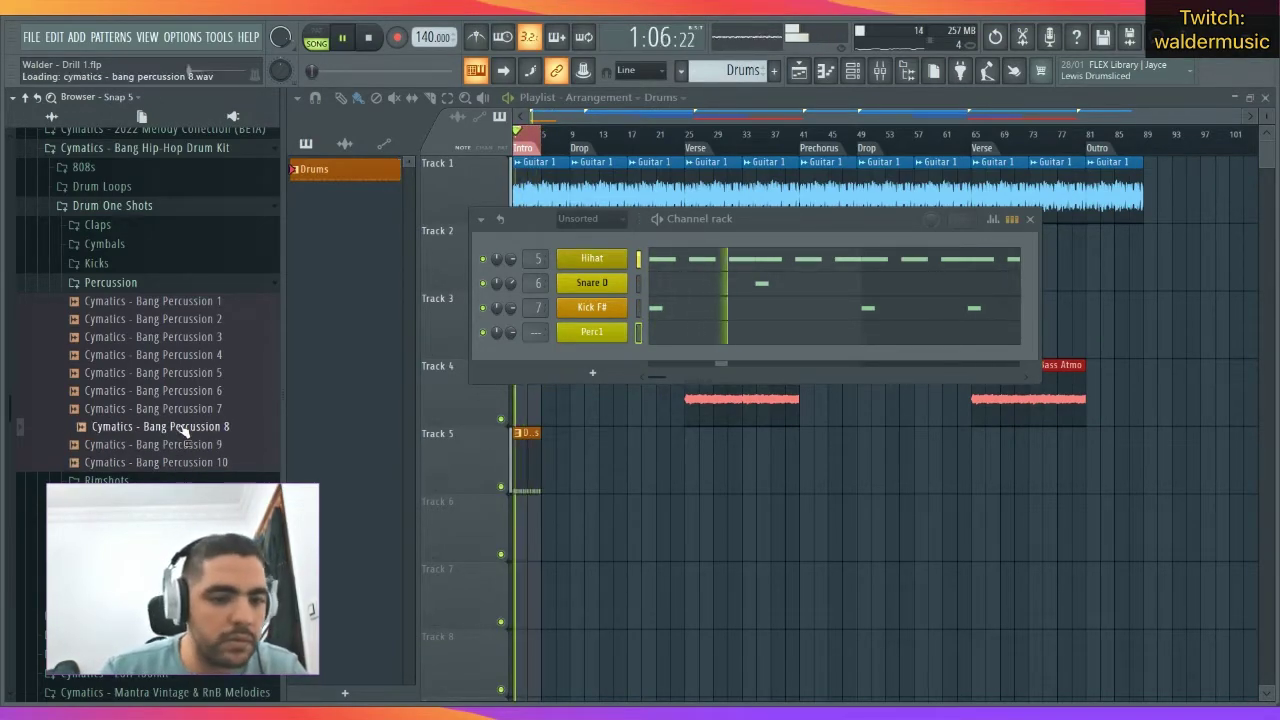
click(180, 408)
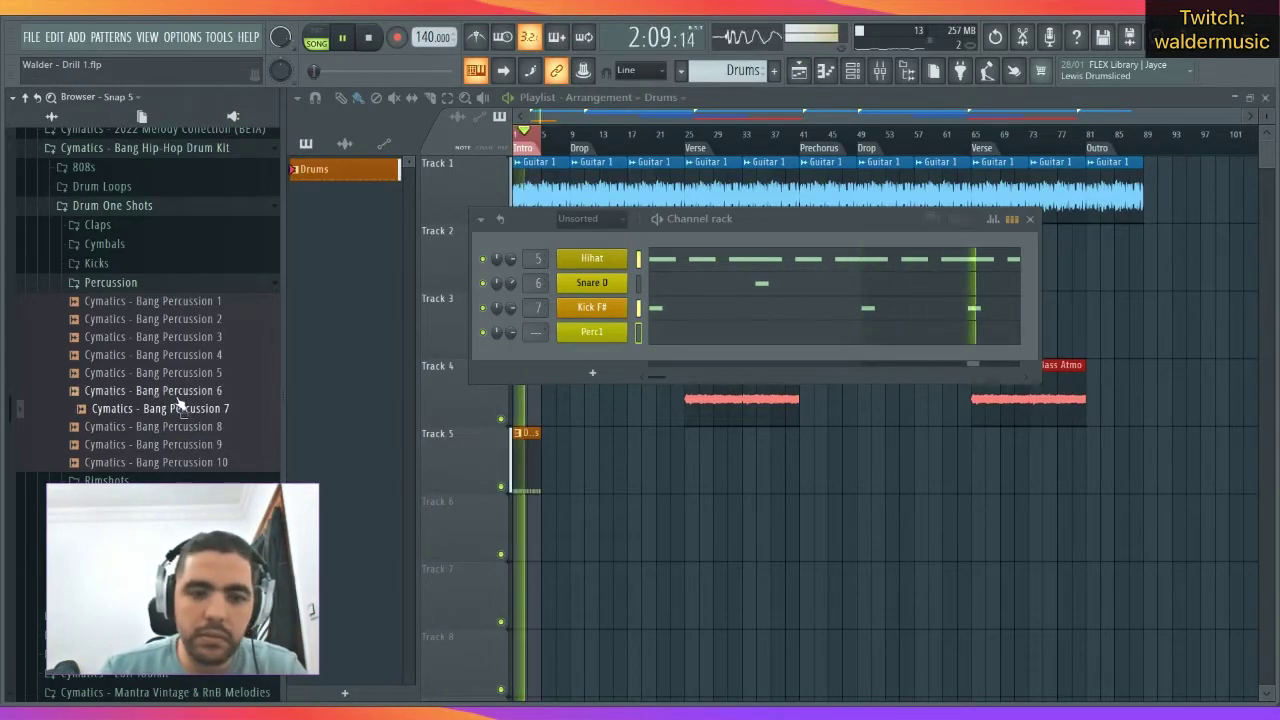
click(175, 393)
click(180, 428)
click(181, 393)
click(190, 444)
key(space)
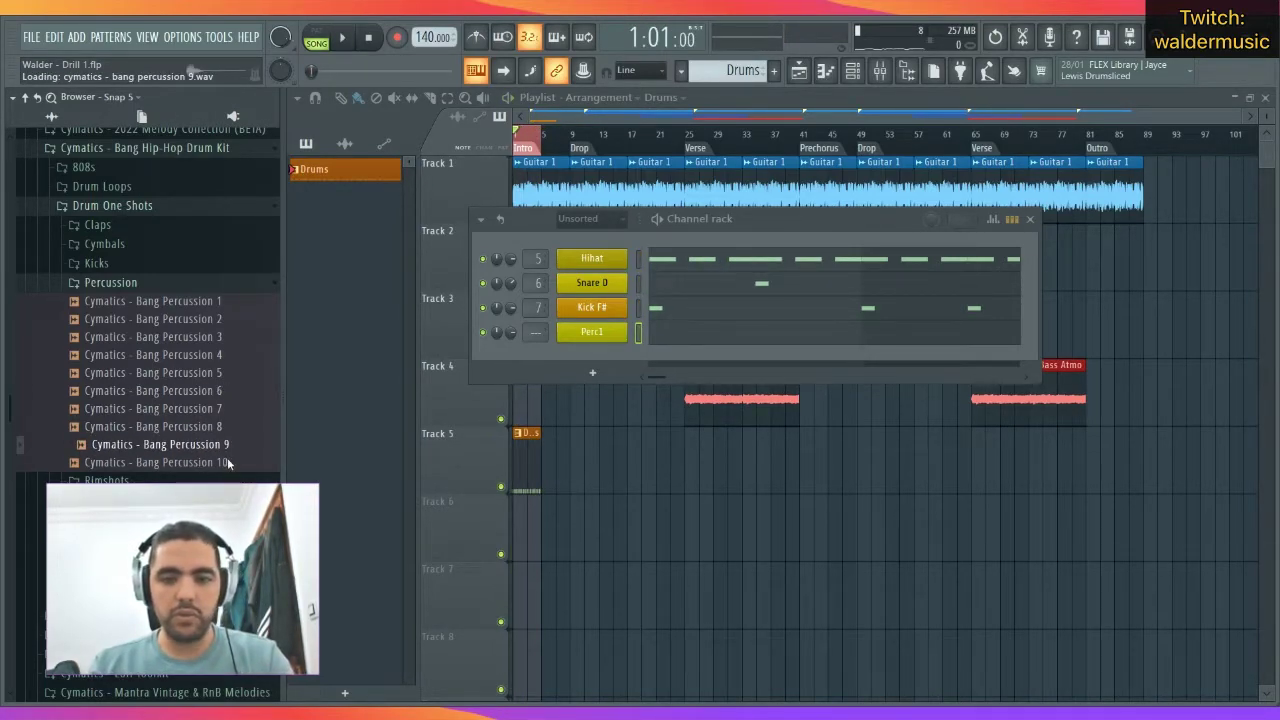
Add the Bang Percussion 9 sample as a new channel named Perc 2 and open its piano roll.
drag(228, 462, 500, 370)
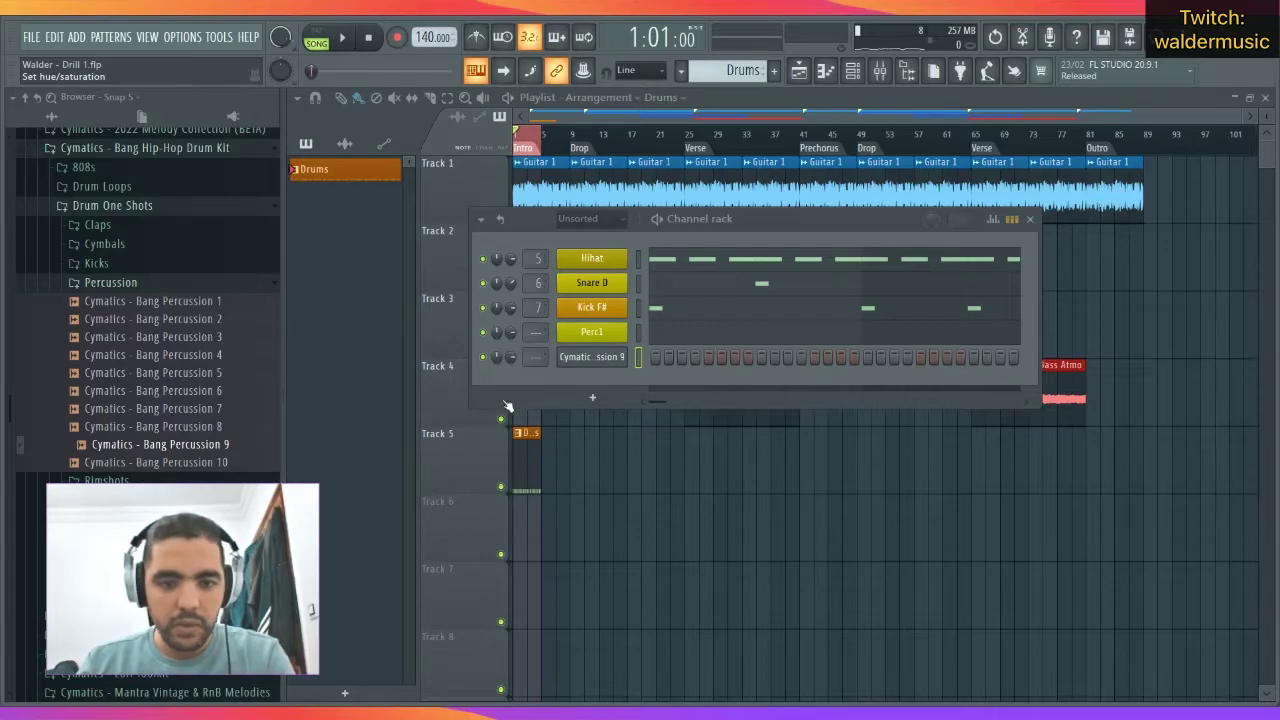
key(Return)
click(602, 361)
key(F7)
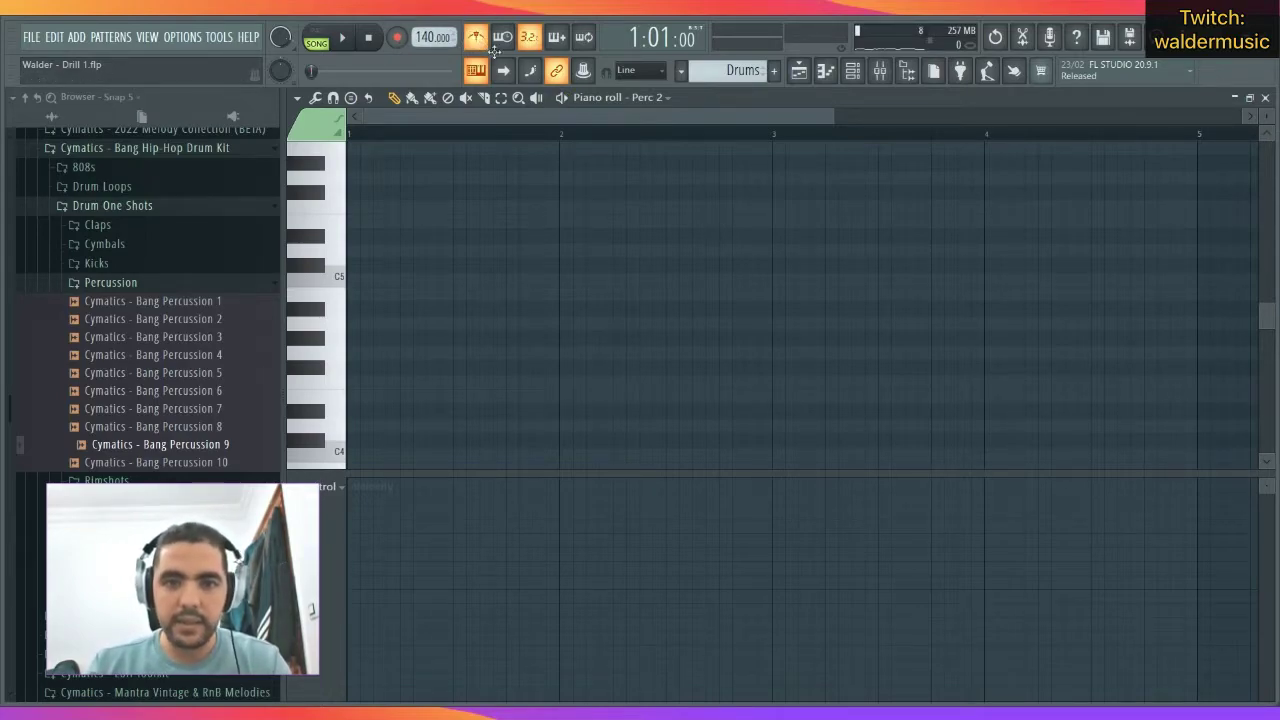
Place two one-step C#5 notes in bar 1 of Perc 2, starting at 1:04:00 and 1:07:00, checking them against the beat.
key(space)
key(space)
click(404, 280)
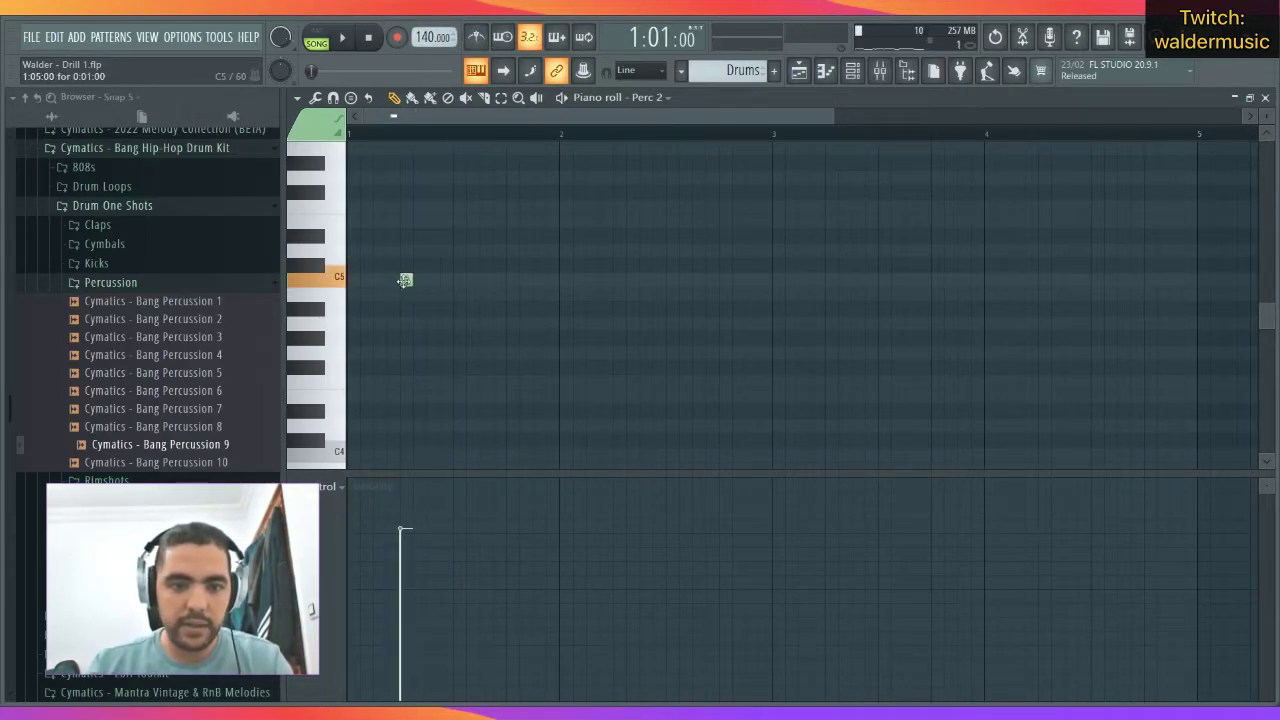
mouse_move(404, 280)
mouse_down()
mouse_move(403, 249)
mouse_move(410, 277)
mouse_move(405, 266)
mouse_up()
click(438, 265)
key(space)
key(space)
key(ctrl+a)
key(shift+Left)
Duplicate the bar 1 note pair and move the copy to the same position in bar 3.
key(space)
key(ctrl+d)
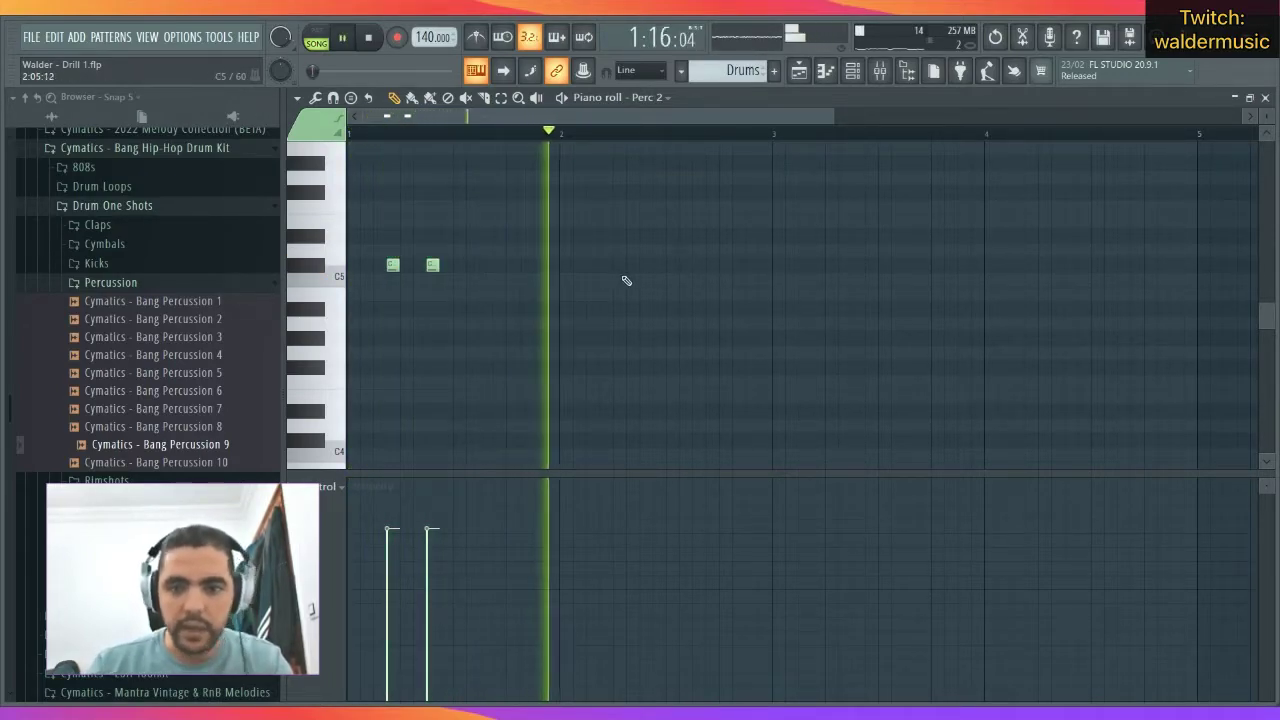
key(space)
drag(603, 230, 810, 293)
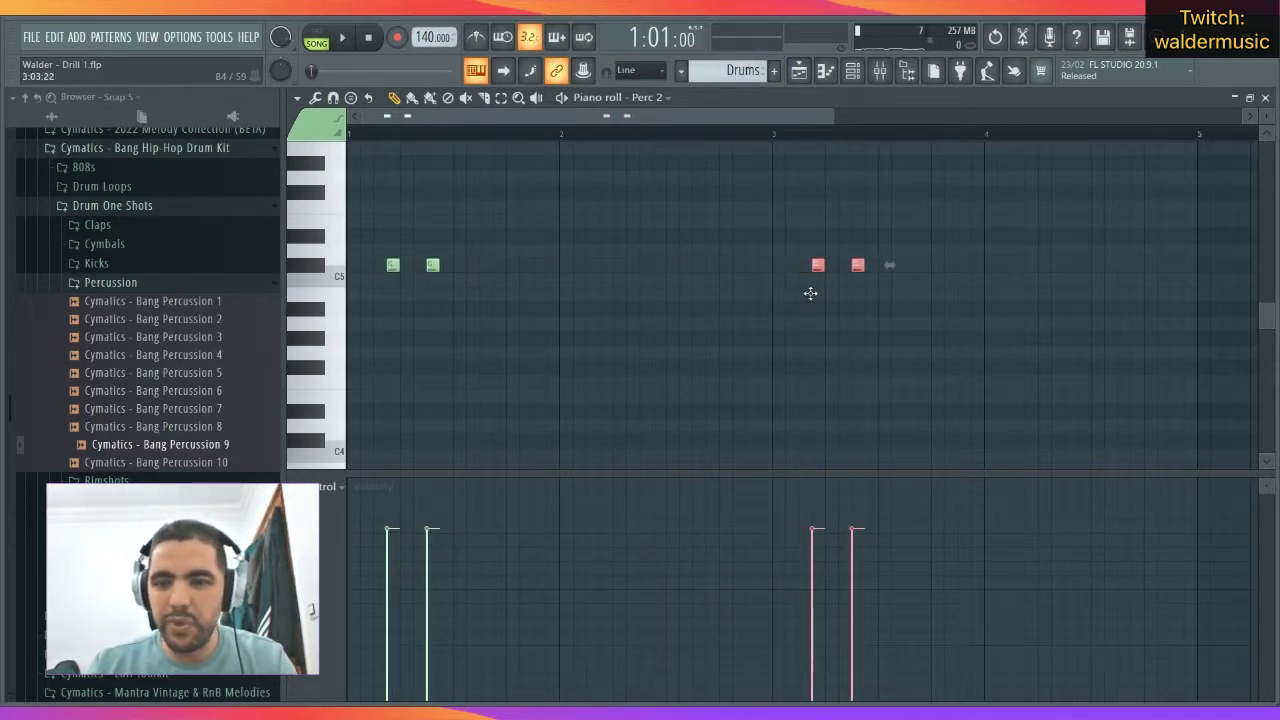
Randomize the four Perc 2 note velocities slightly and lower them all together while listening to the beat.
click(875, 210)
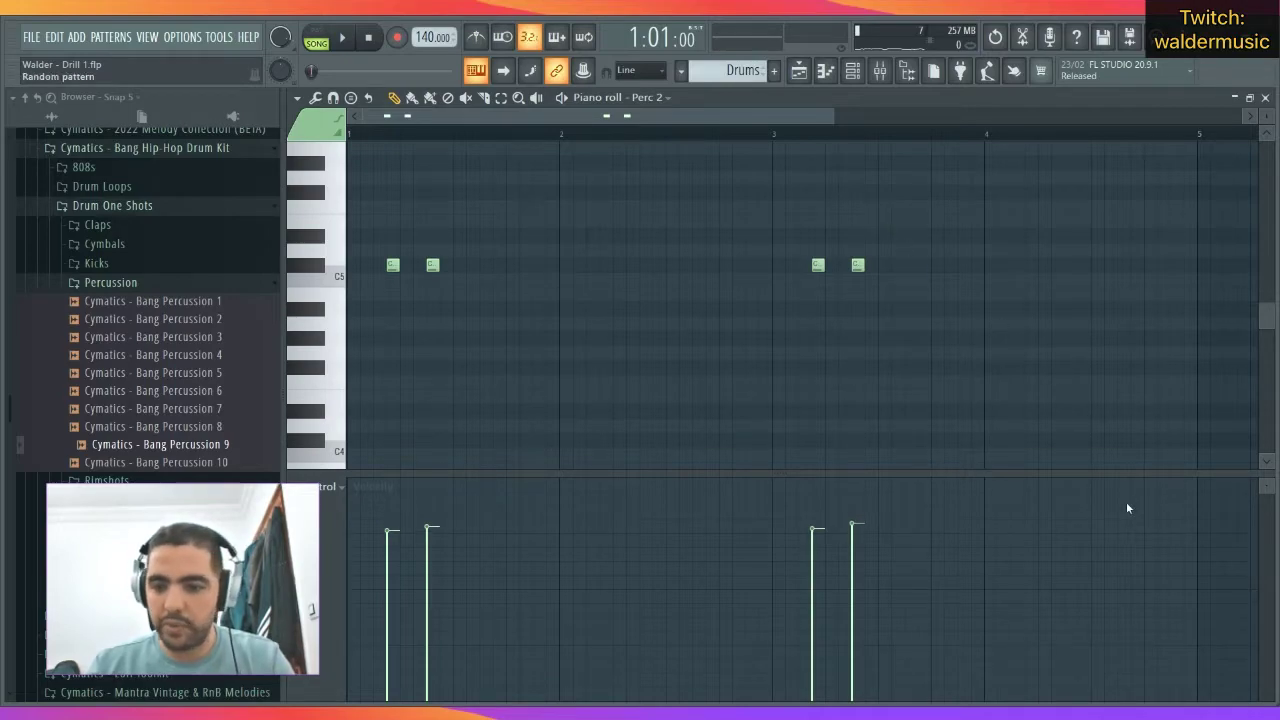
key(ctrl+a)
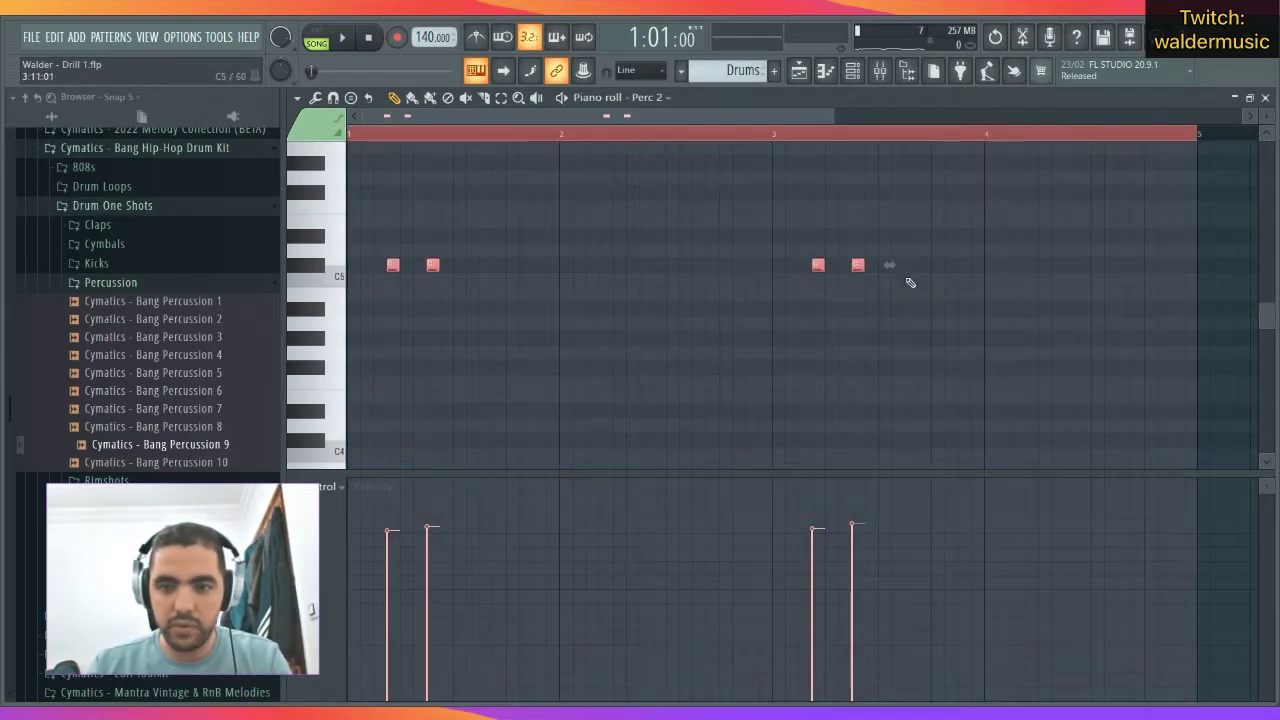
key(space)
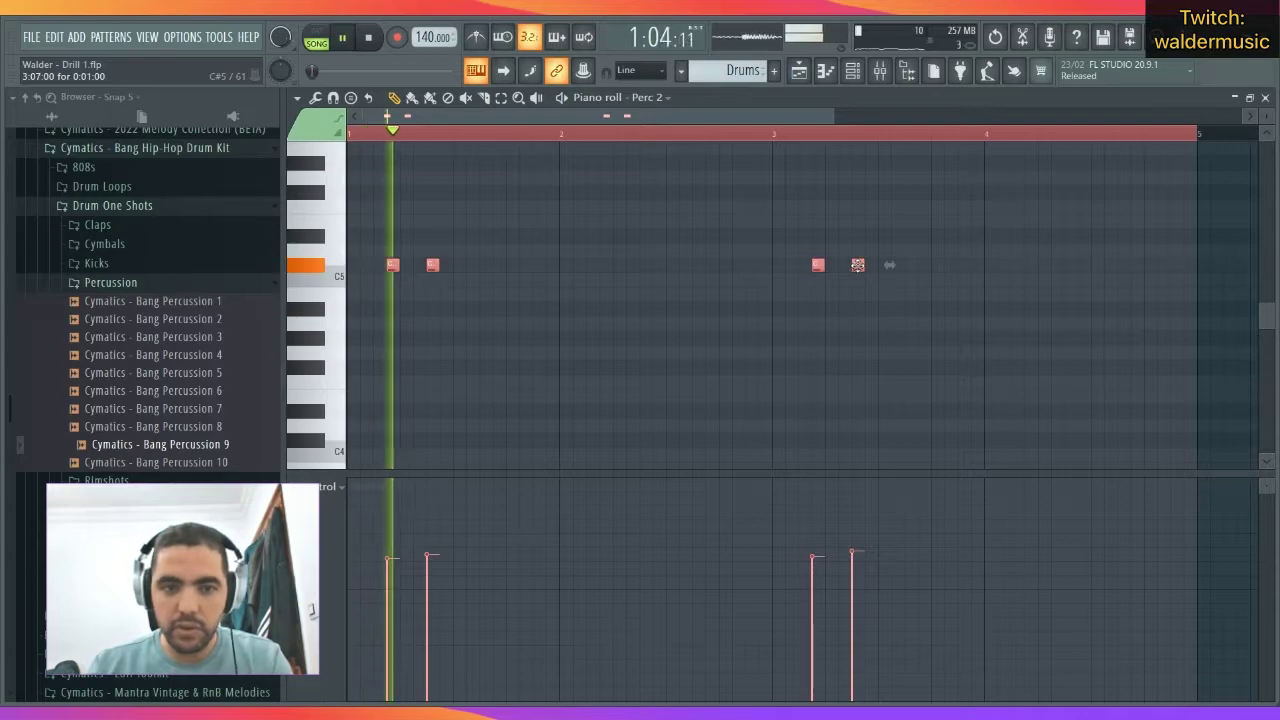
click(924, 243)
key(ctrl+a)
click(908, 243)
key(space)
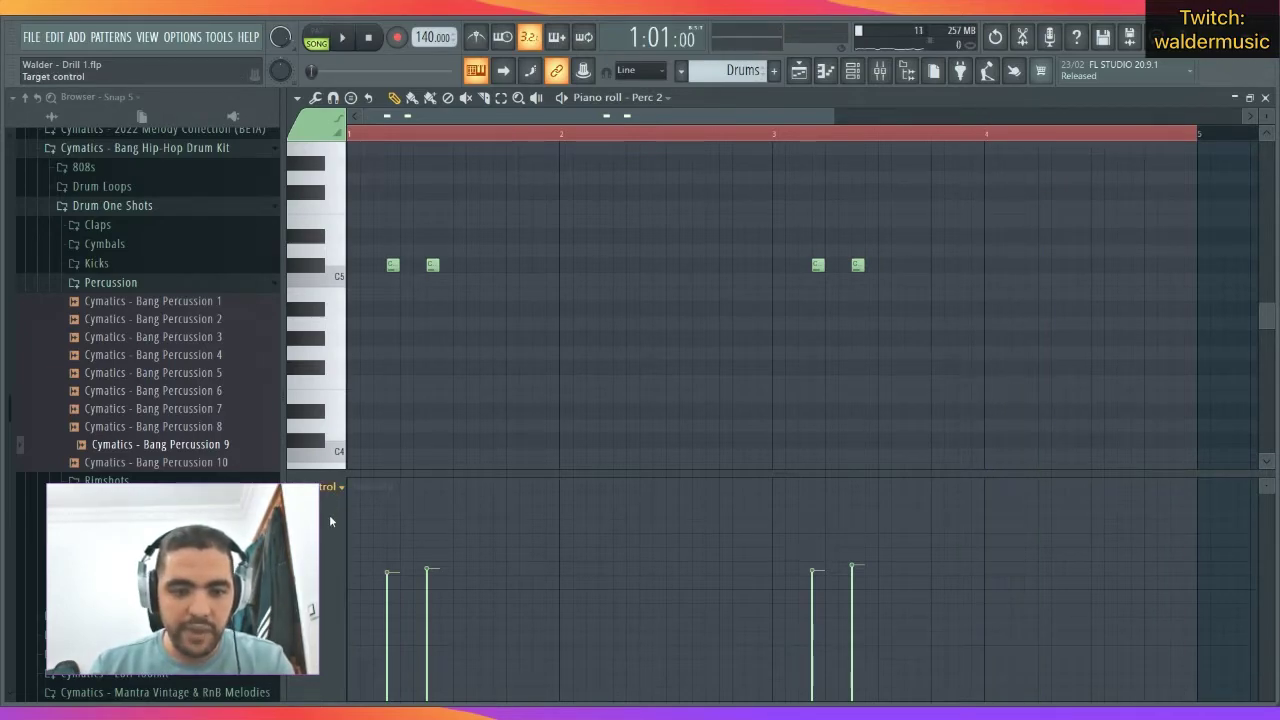
Pan the two bar 1 notes to the right and the two bar 3 notes to the left, and play the result.
drag(494, 300, 390, 256)
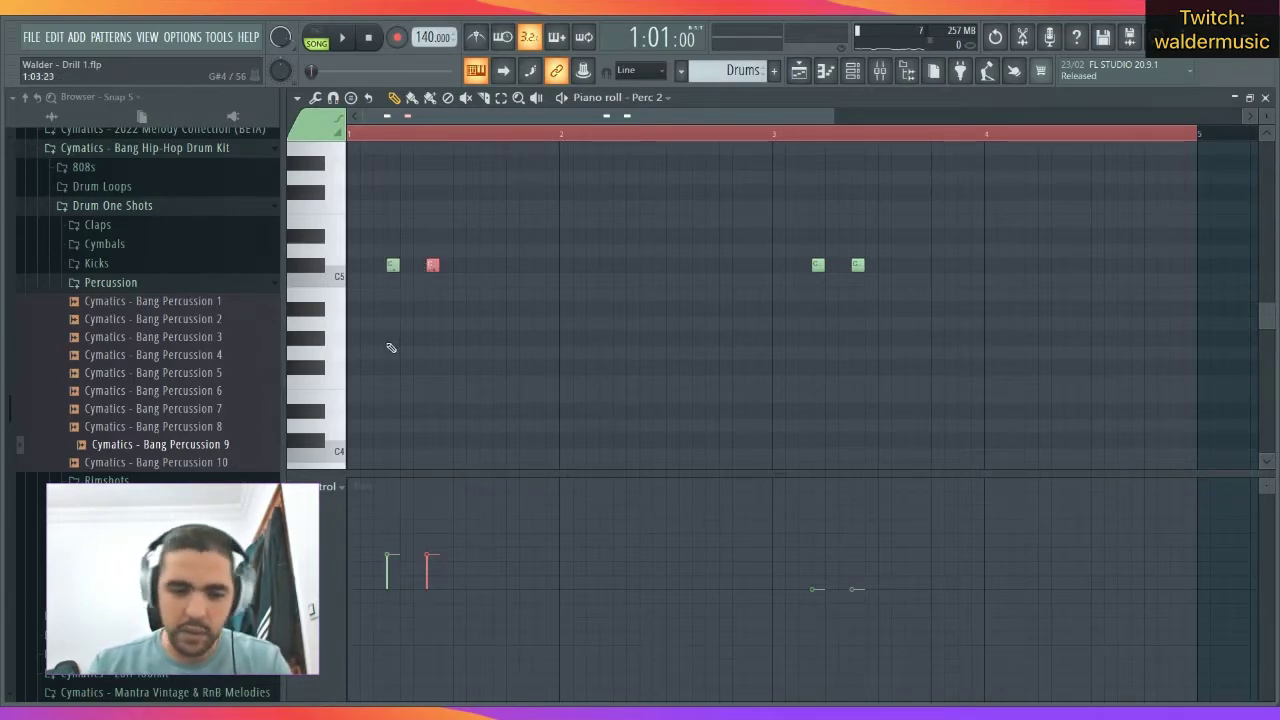
click(395, 279)
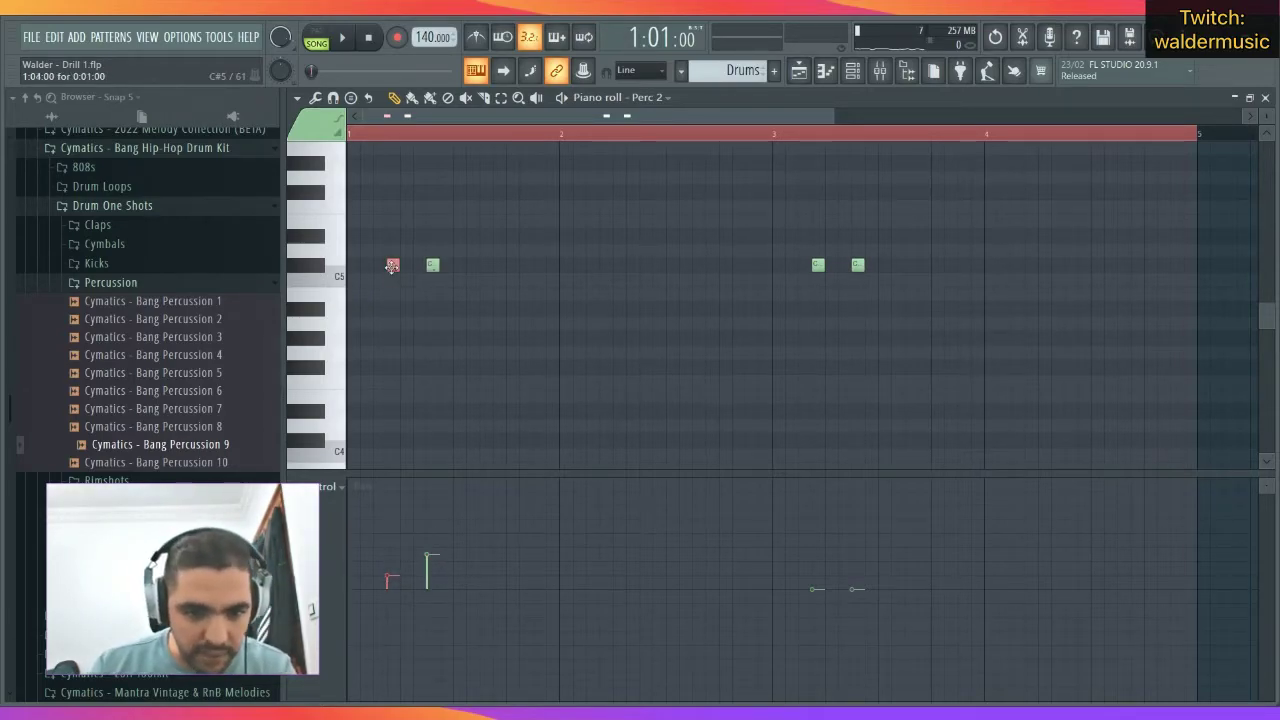
drag(796, 217, 909, 309)
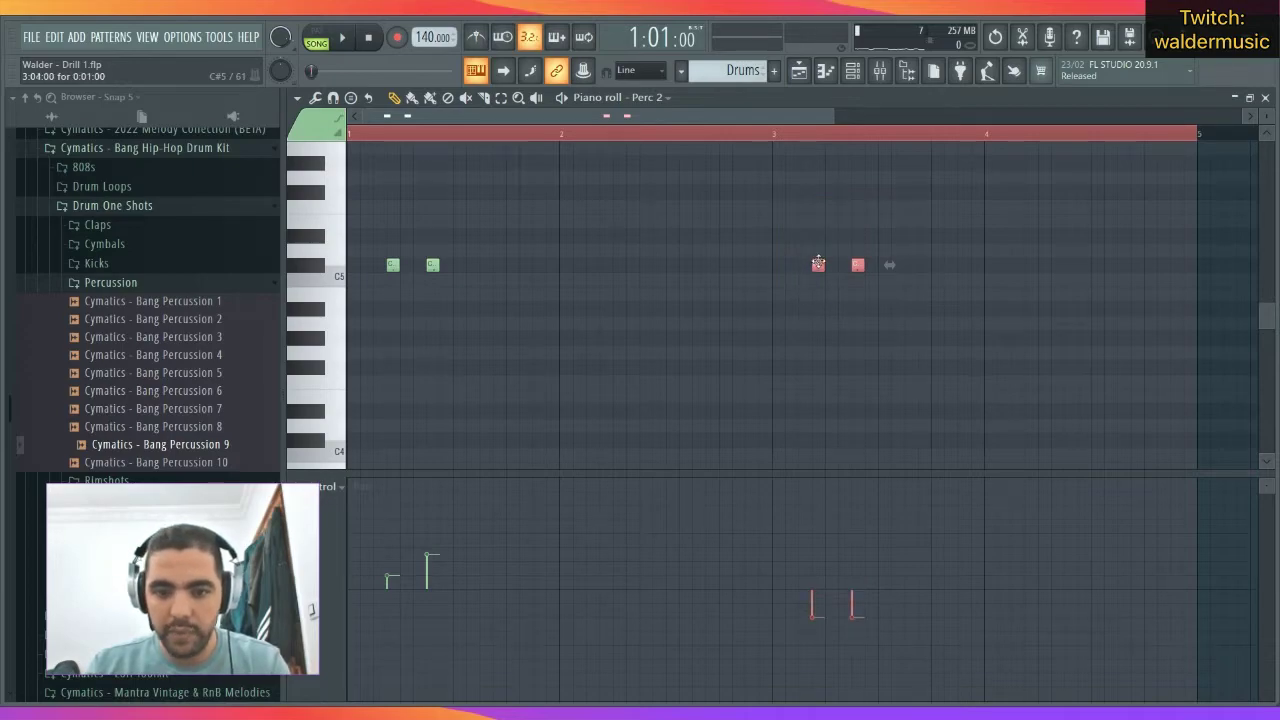
key(space)
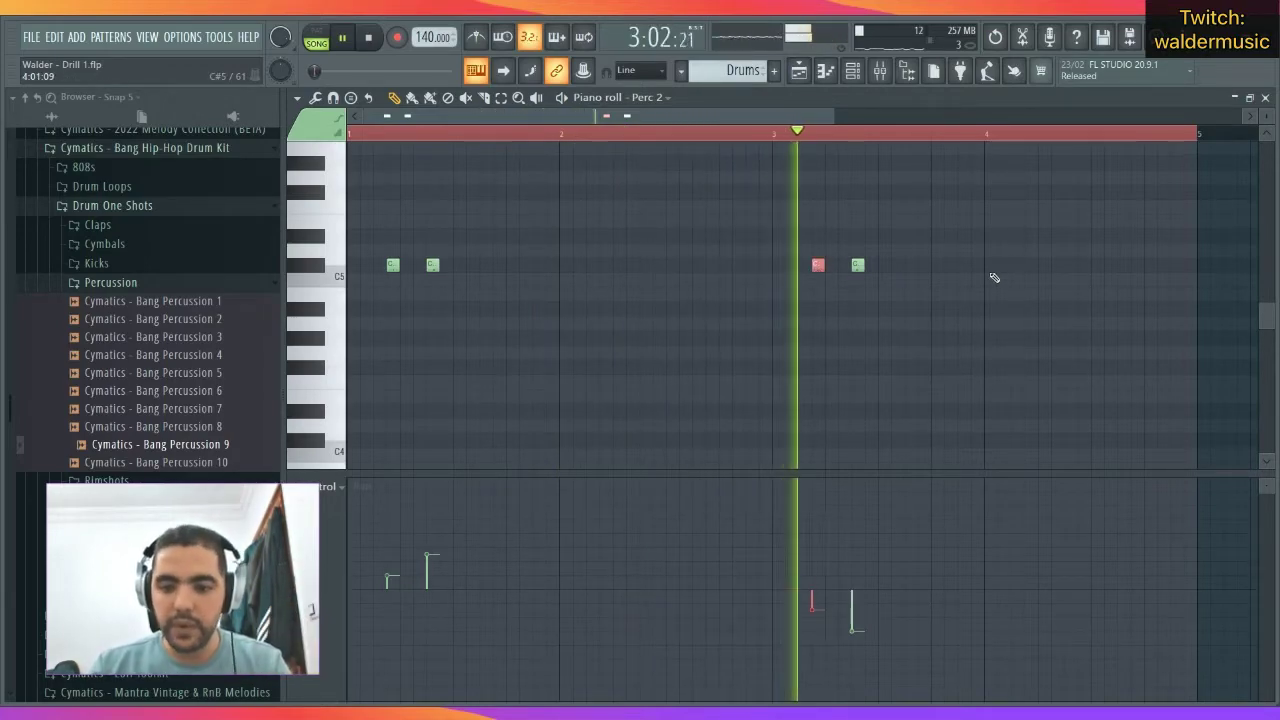
key(space)
Pan the bar 1 notes left and the bar 3 notes right, the second note of each pair more strongly, and close the piano roll.
key(q)
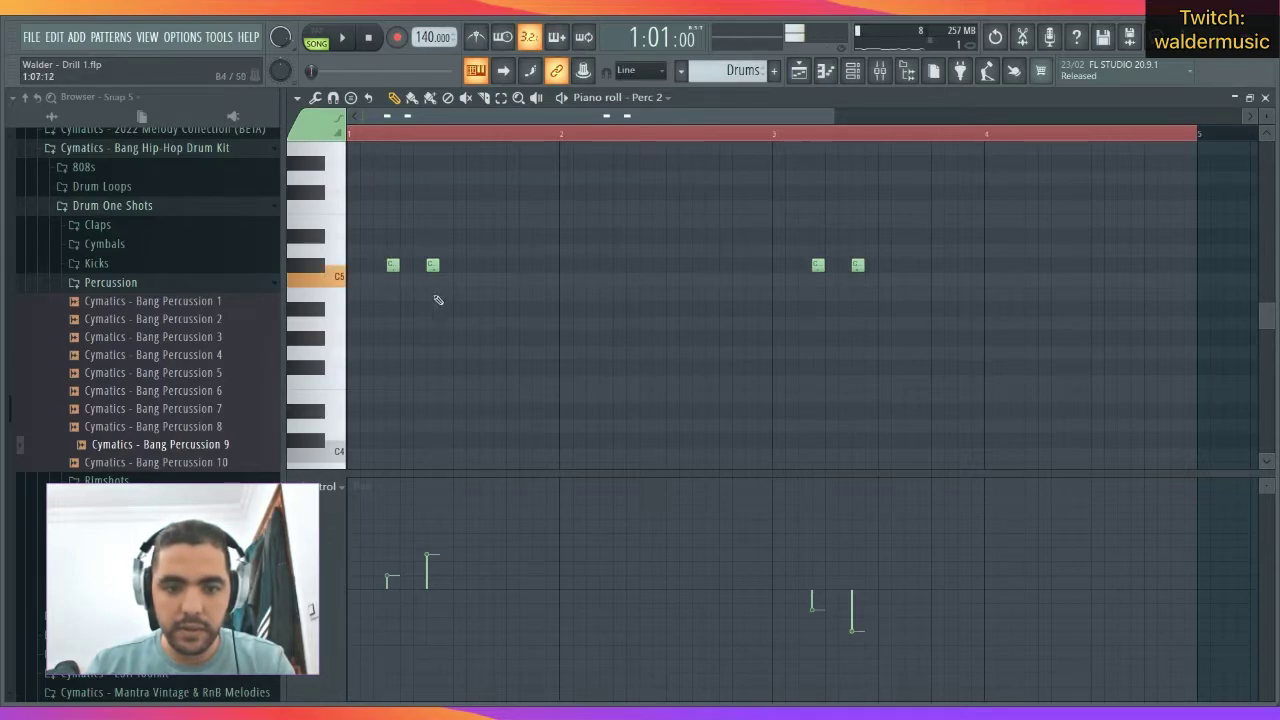
key(t)
key(t)
click(858, 265)
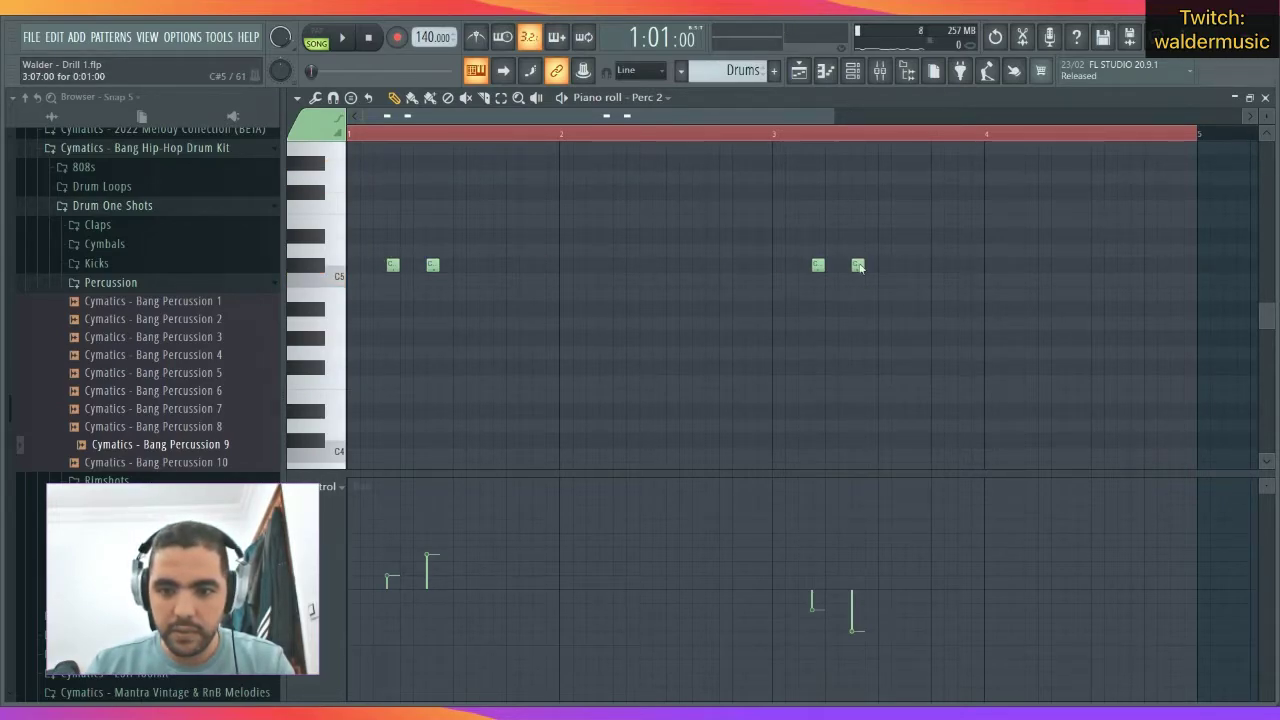
mouse_move(858, 265)
mouse_down()
mouse_move(855, 323)
mouse_move(860, 260)
mouse_up()
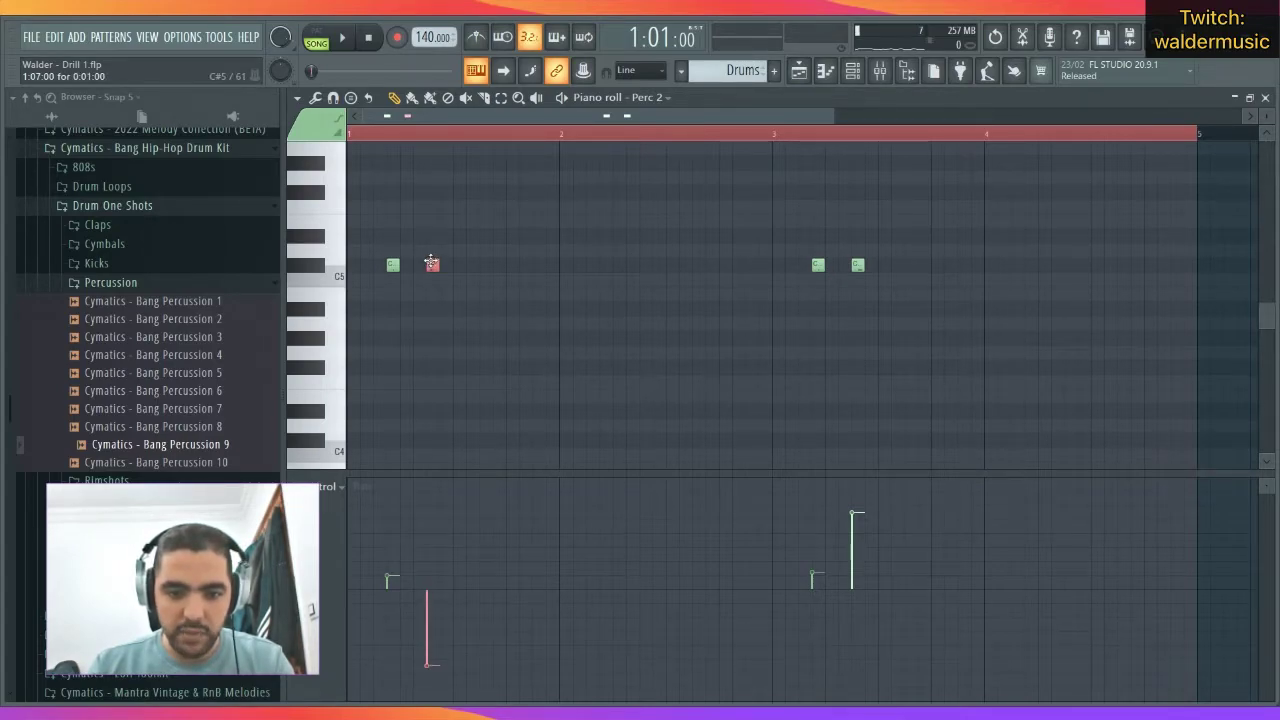
click(391, 265)
key(space)
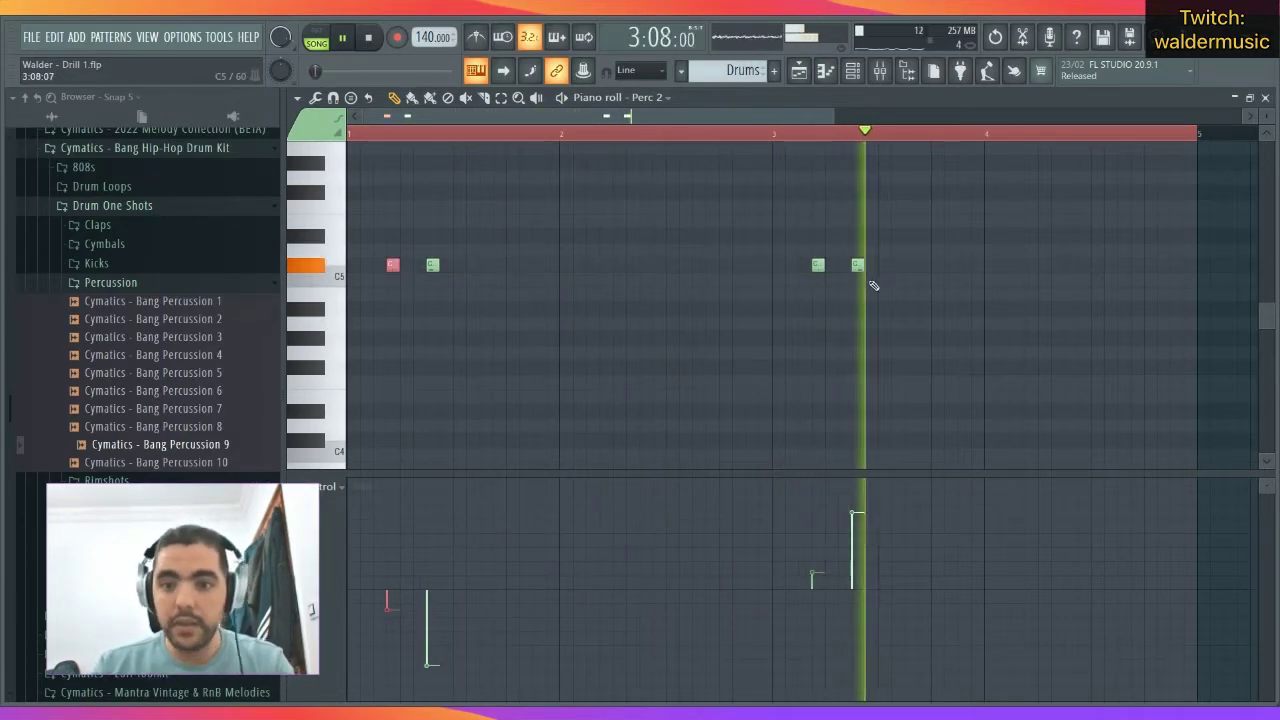
click(1014, 214)
click(1263, 101)
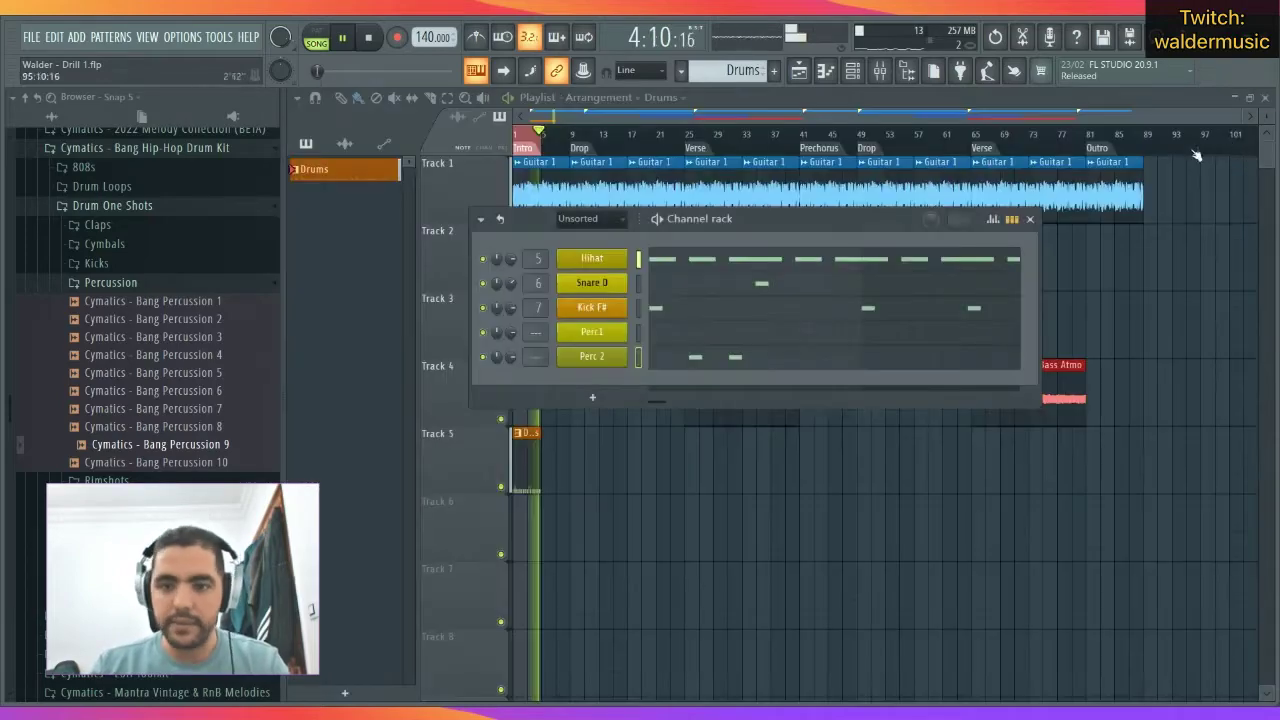
Reopen the Perc 2 piano roll, lower the velocities of the two bar 1 notes, and return to the playlist with playback stopped.
key(F6)
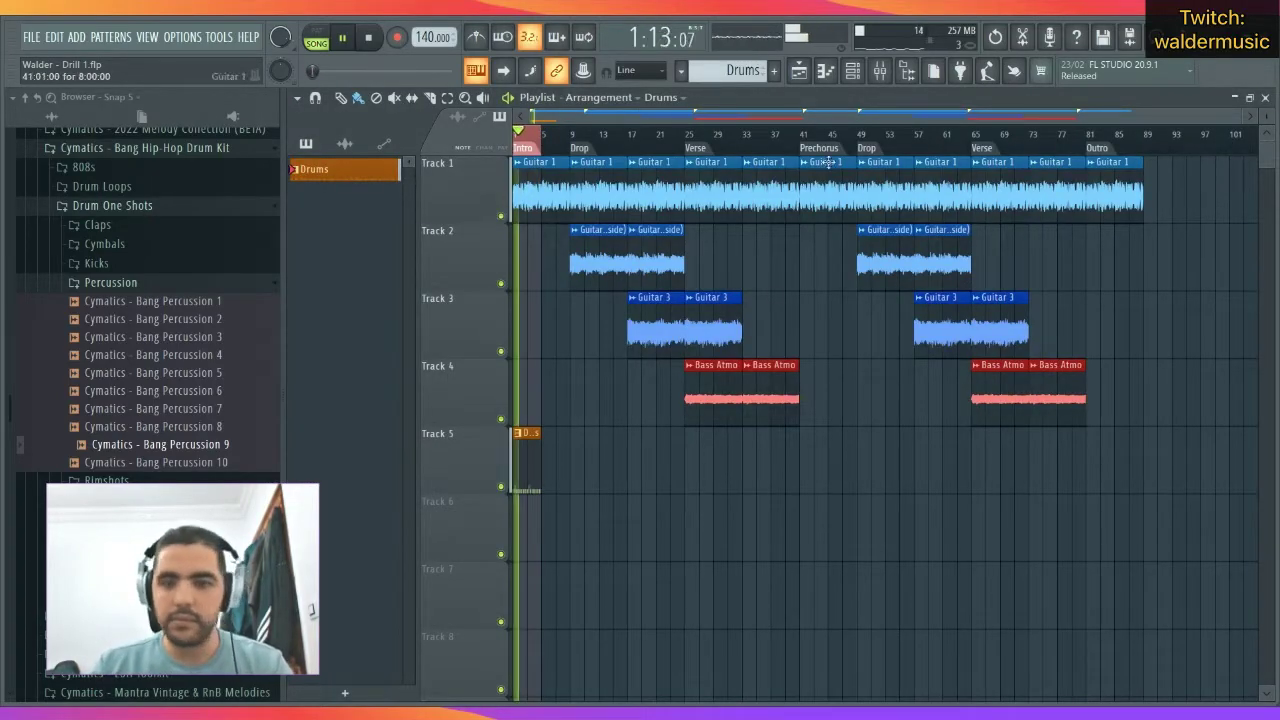
key(F6)
click(660, 357)
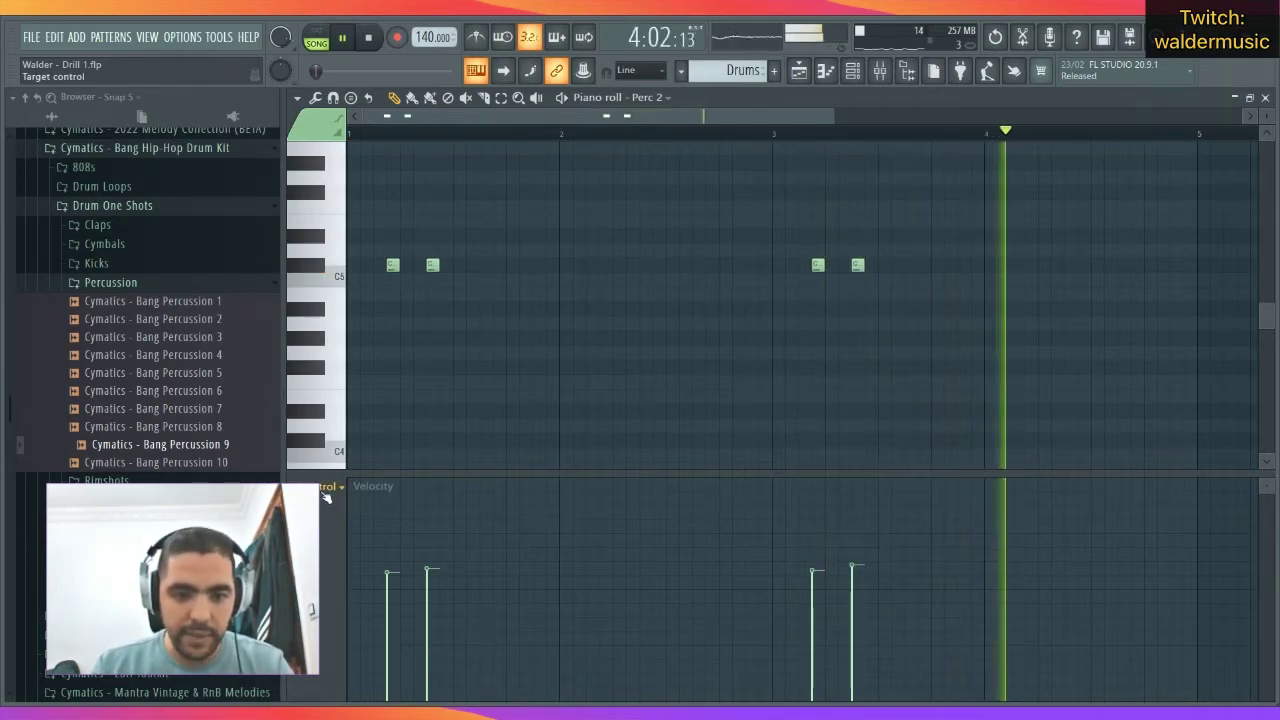
scroll(330, 514, up, 1)
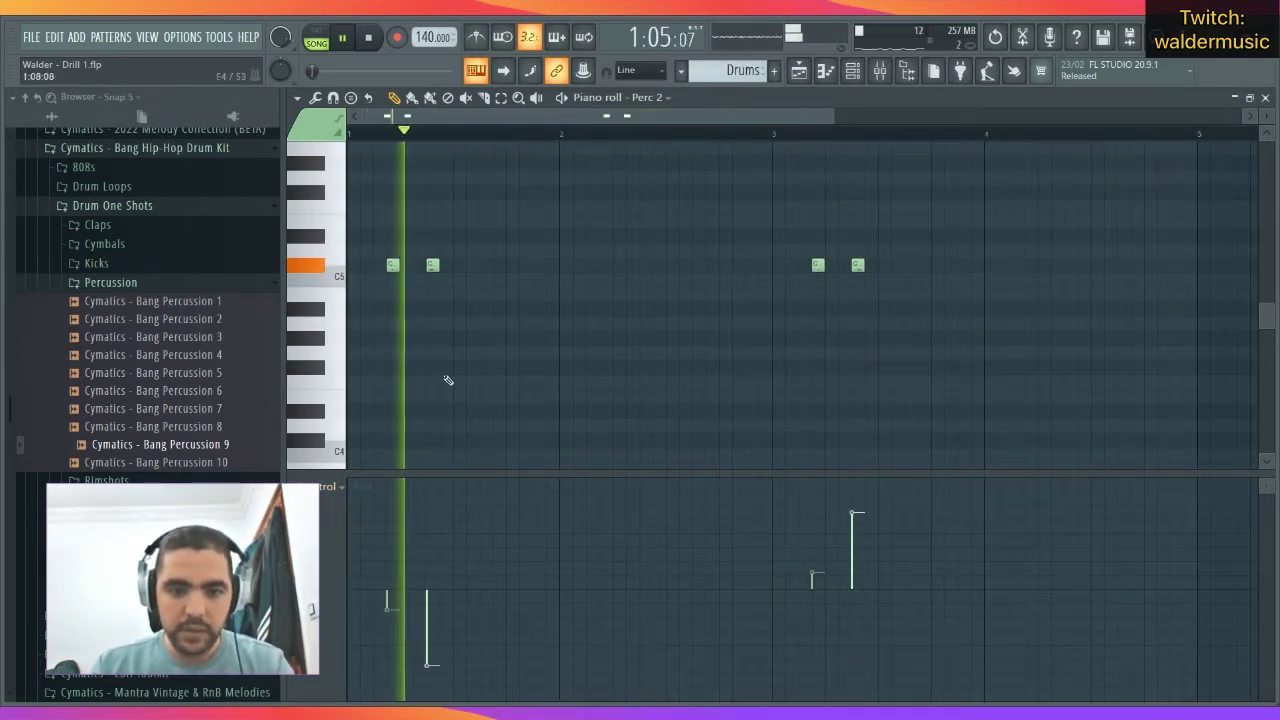
scroll(324, 511, down, 1)
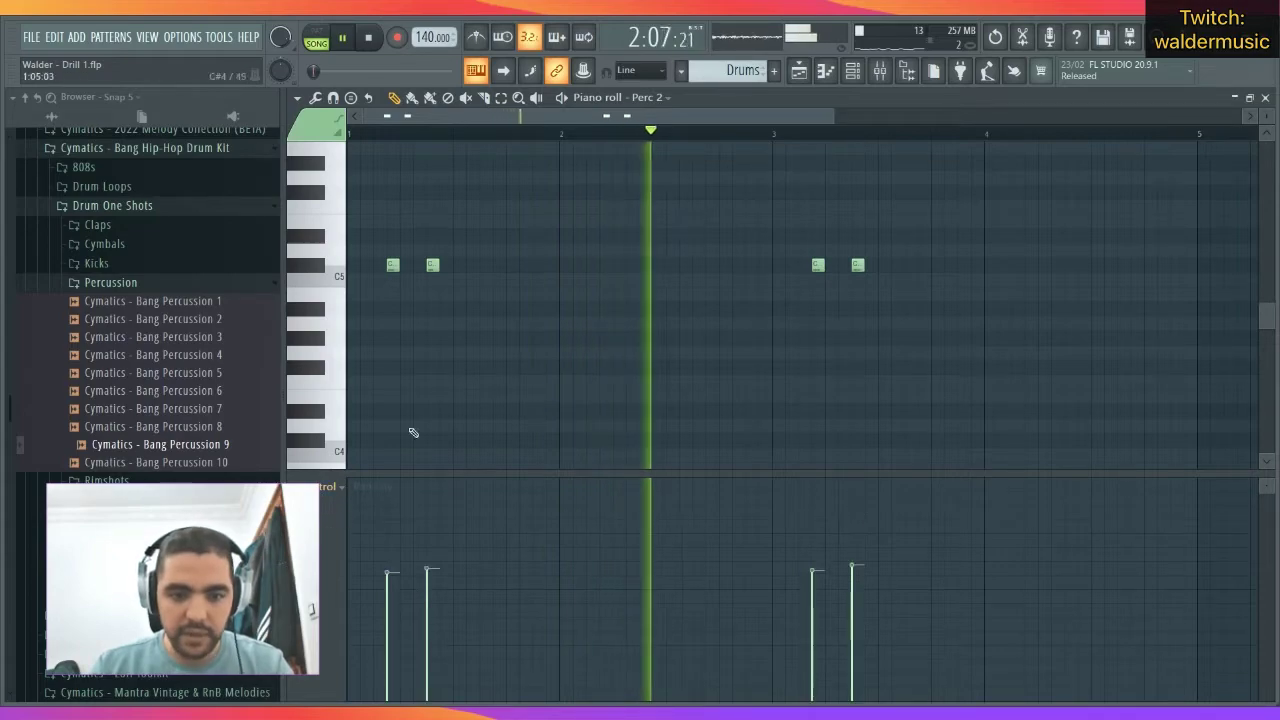
drag(459, 247, 395, 282)
scroll(434, 267, down, 3)
scroll(435, 265, down, 1)
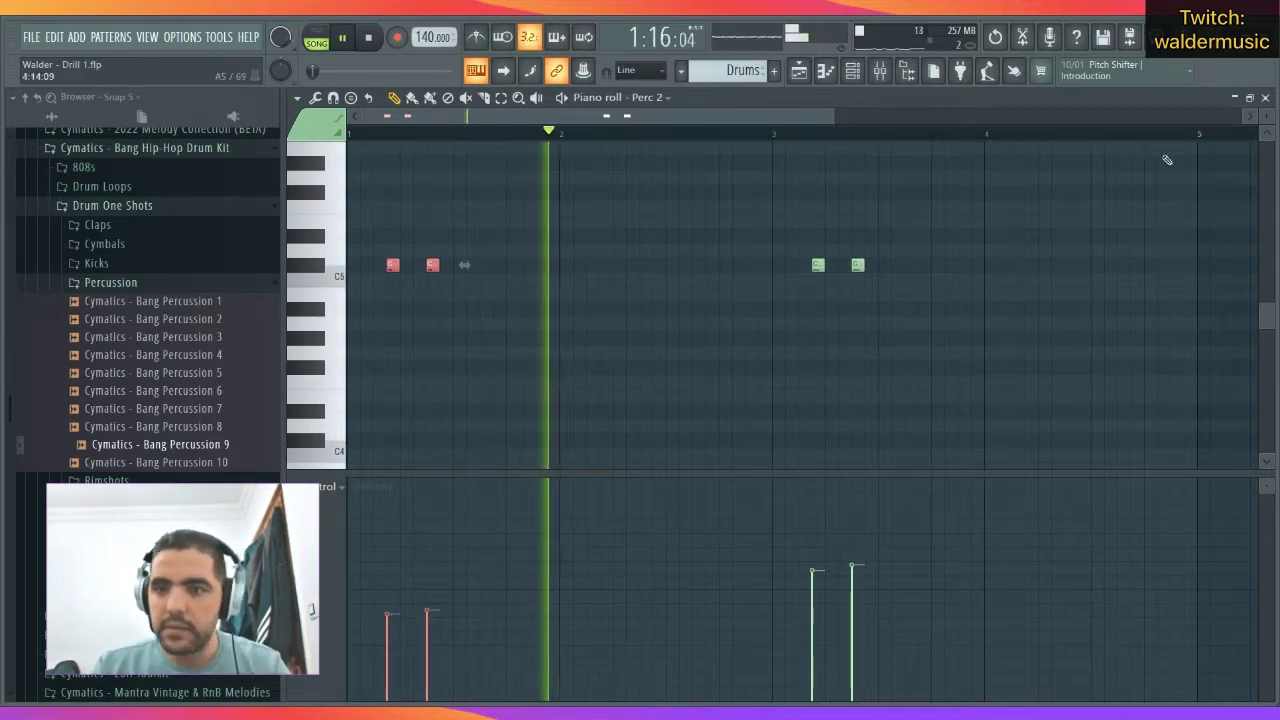
click(1265, 98)
click(1030, 219)
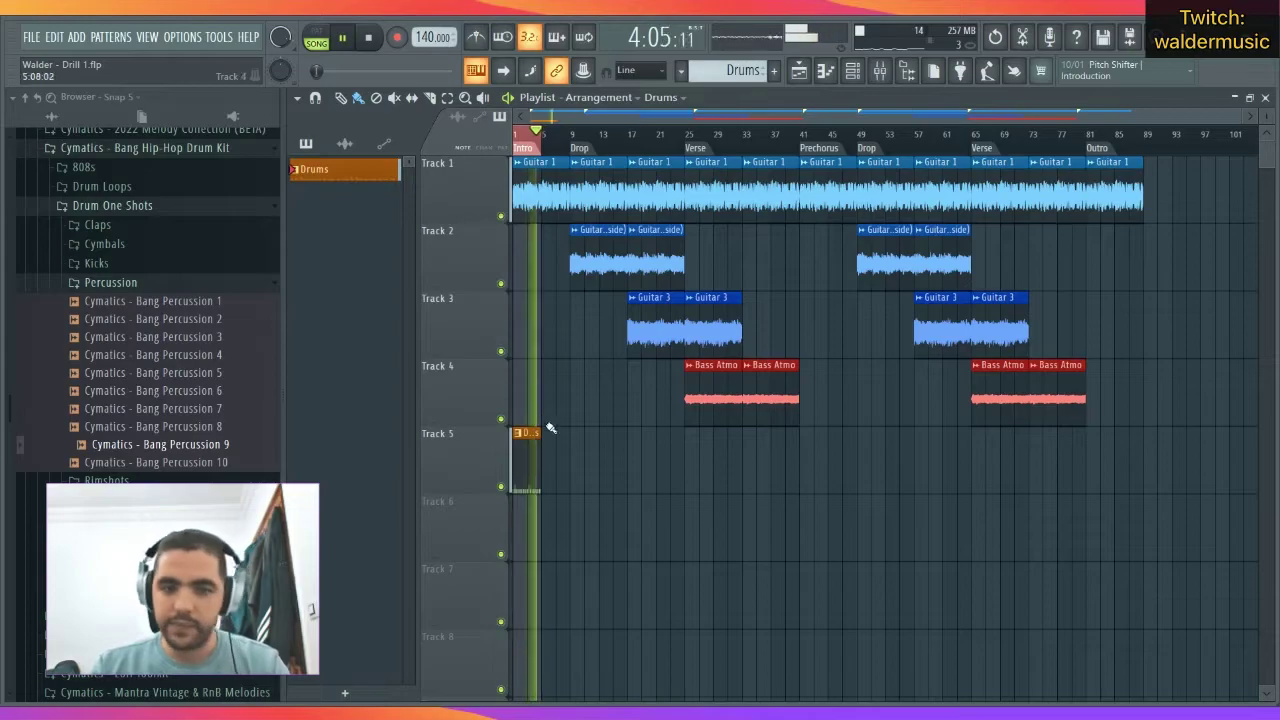
key(space)
Audition Bang Percussion samples 6 down to 1 and collapse the Percussion folder.
click(196, 390)
click(205, 372)
click(205, 354)
click(205, 336)
click(205, 318)
click(205, 300)
click(208, 320)
click(207, 284)
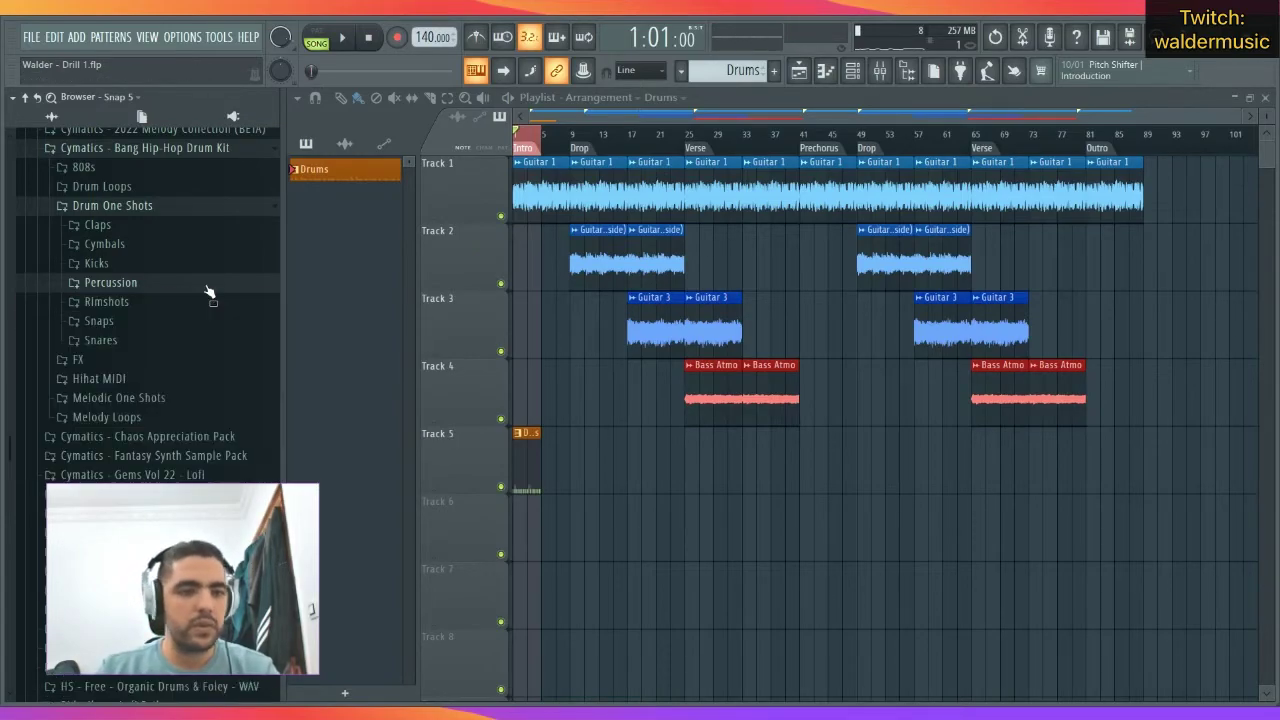
Audition the closed and open hihat samples in the Bang kit's Cymbals folder.
click(205, 244)
click(200, 280)
click(205, 298)
click(203, 316)
click(200, 390)
click(200, 372)
click(205, 390)
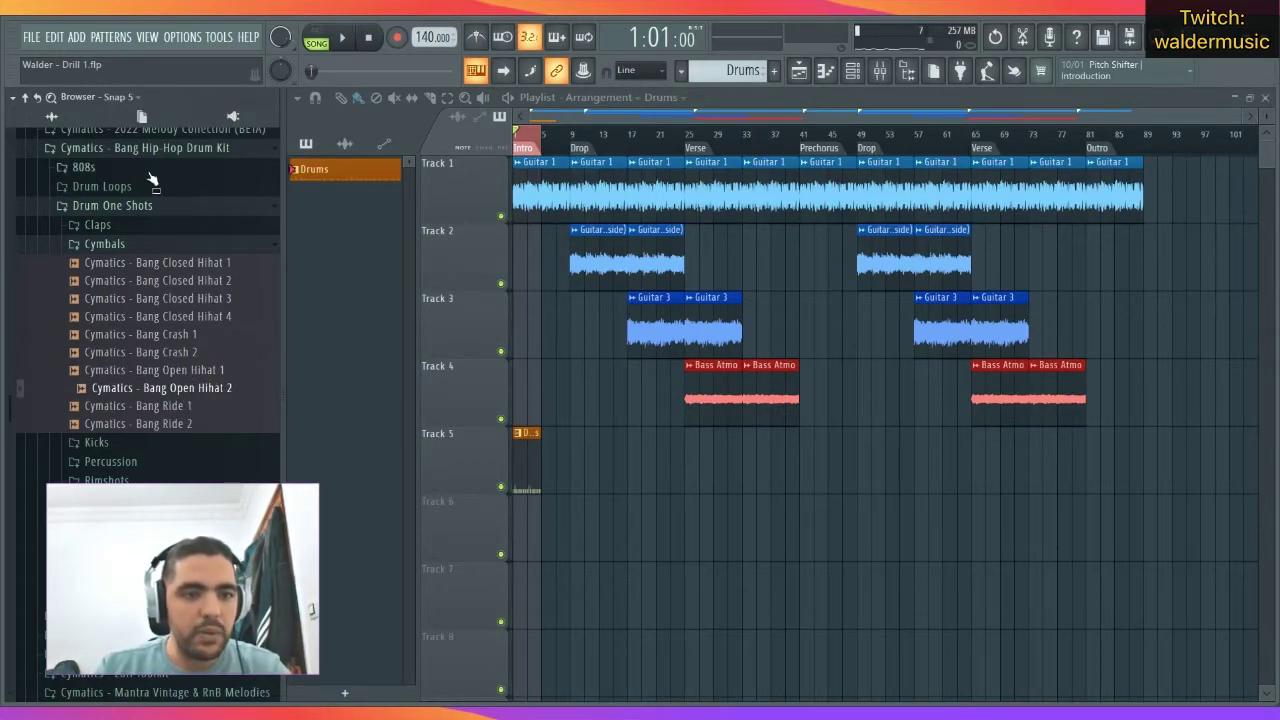
Collapse the Bang Hip-Hop Drum Kit and expand the Open Hihats folder within the Lofi Toolkit's one-shot cymbals.
click(153, 149)
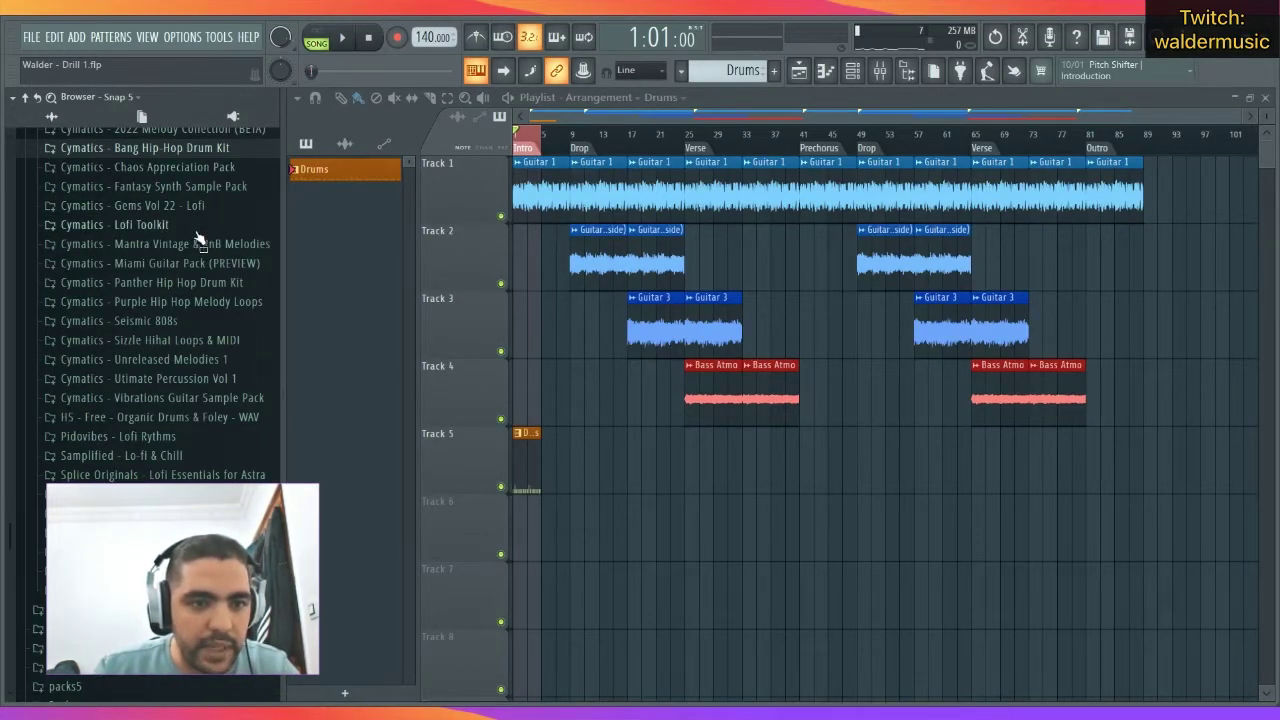
click(150, 225)
click(199, 263)
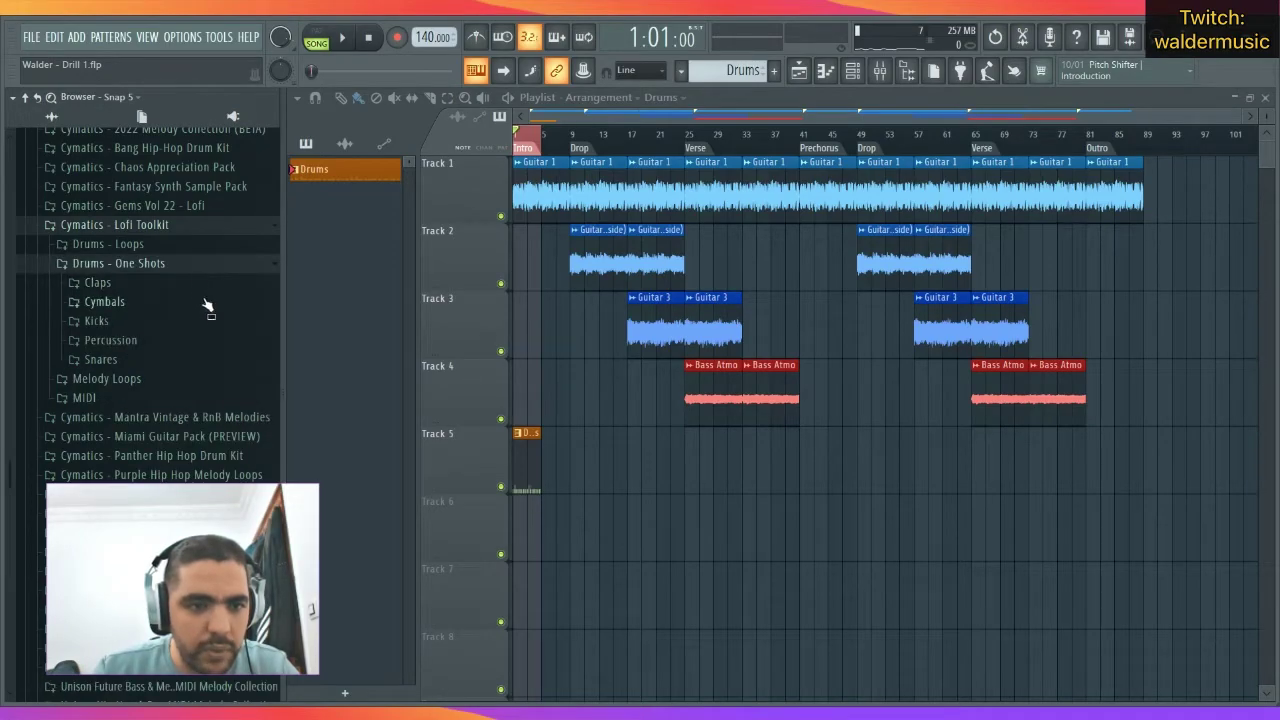
click(206, 306)
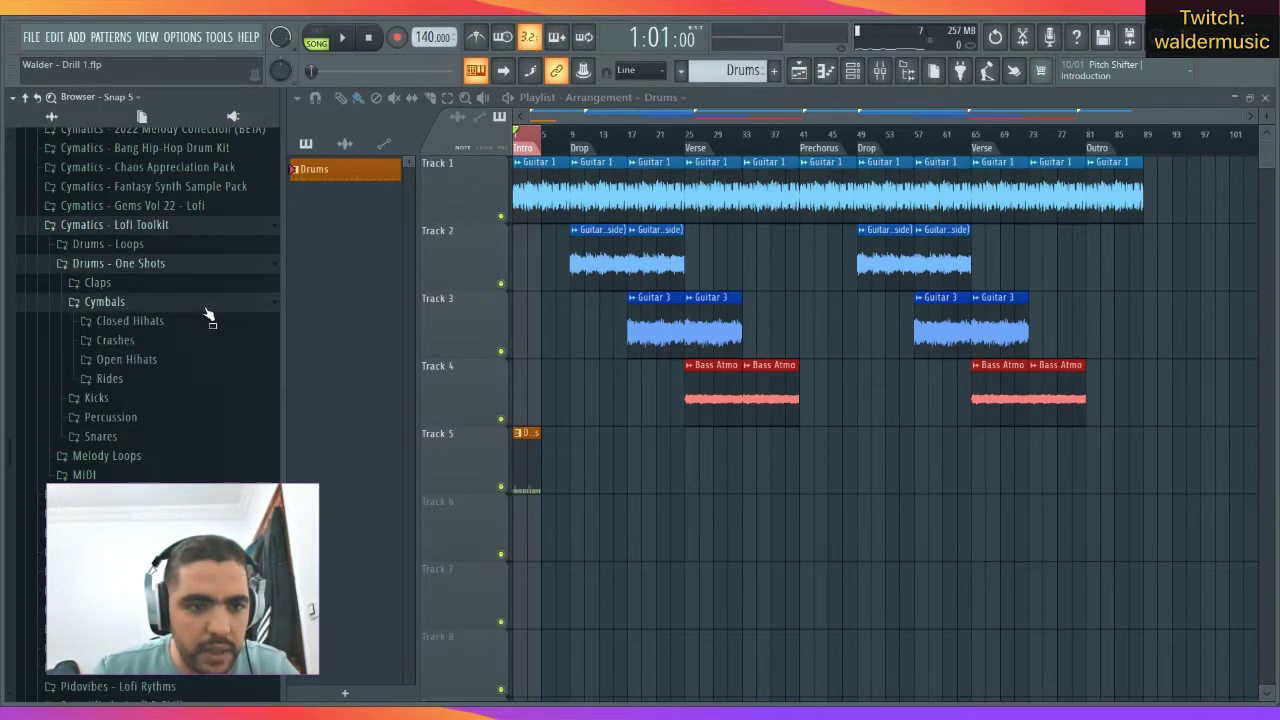
click(206, 360)
Audition the Lofi Open Hihat samples 1 to 5 on their own.
click(209, 378)
click(214, 396)
click(219, 420)
click(226, 450)
click(222, 432)
Audition Lofi Open Hihats 5, 1 and 3 against the playing song, collapse the Open Hihats folder and stop playback.
key(space)
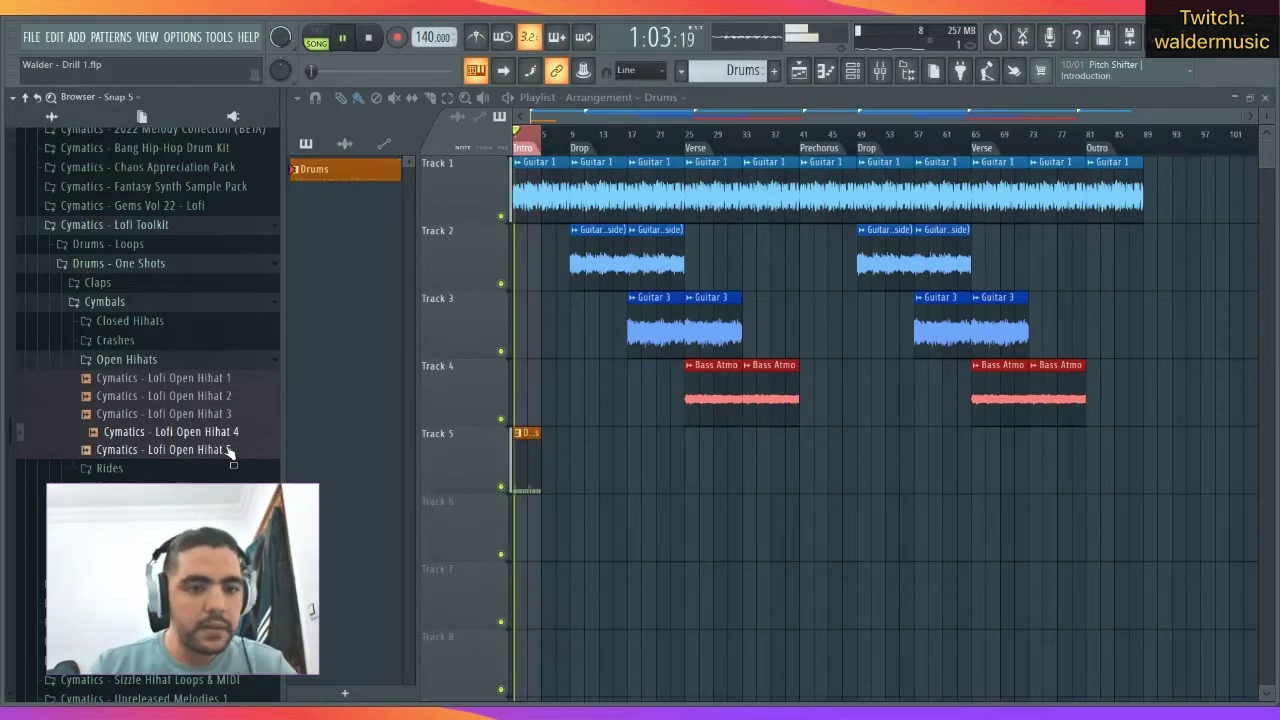
click(227, 452)
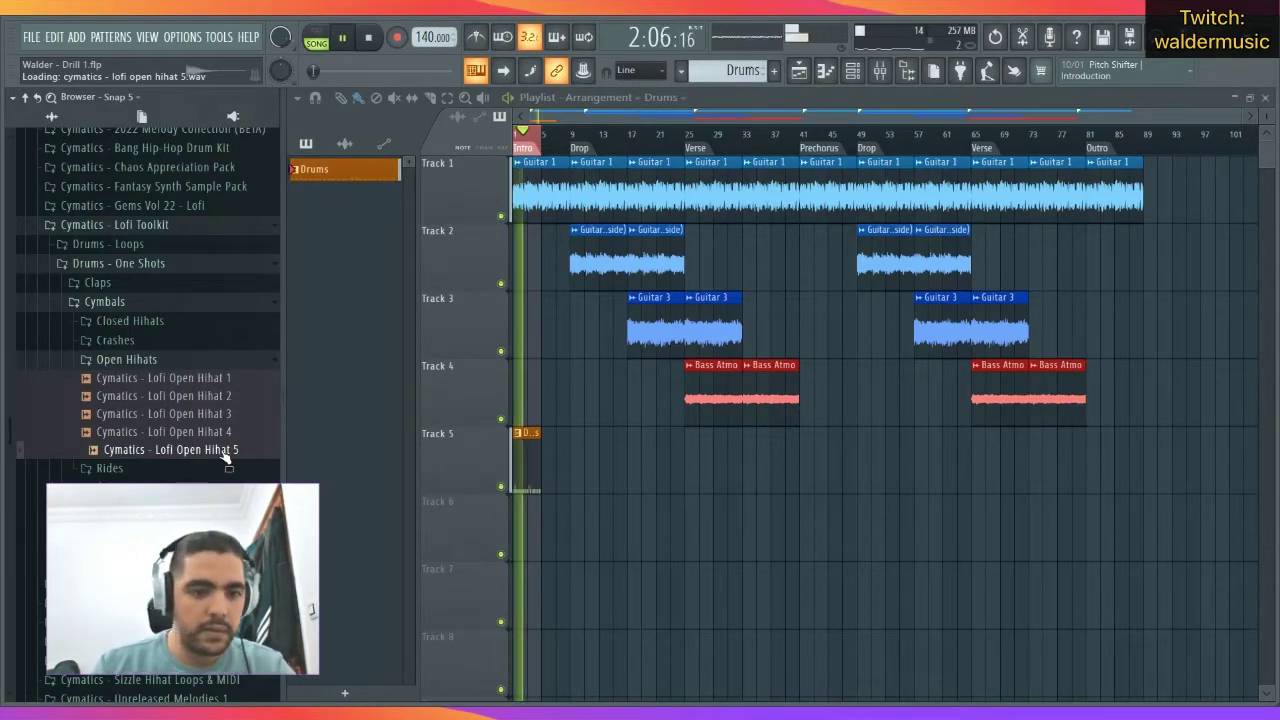
click(215, 380)
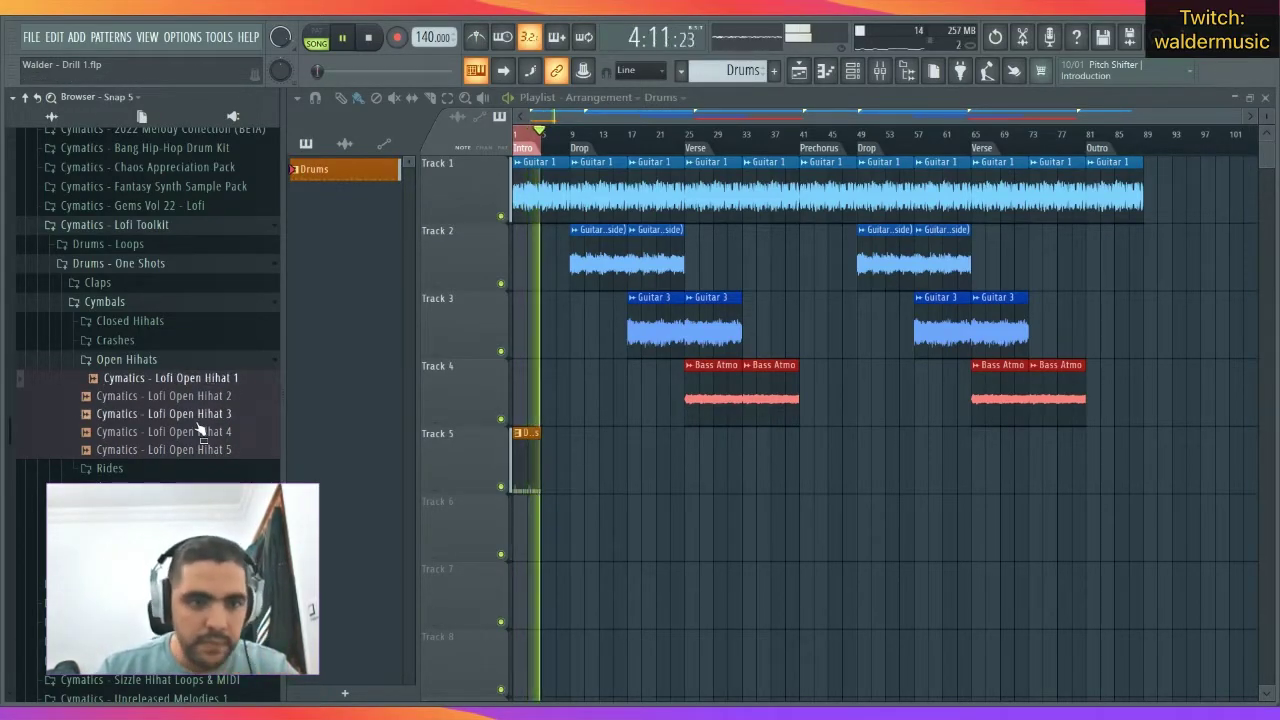
click(190, 413)
click(206, 378)
click(168, 321)
key(space)
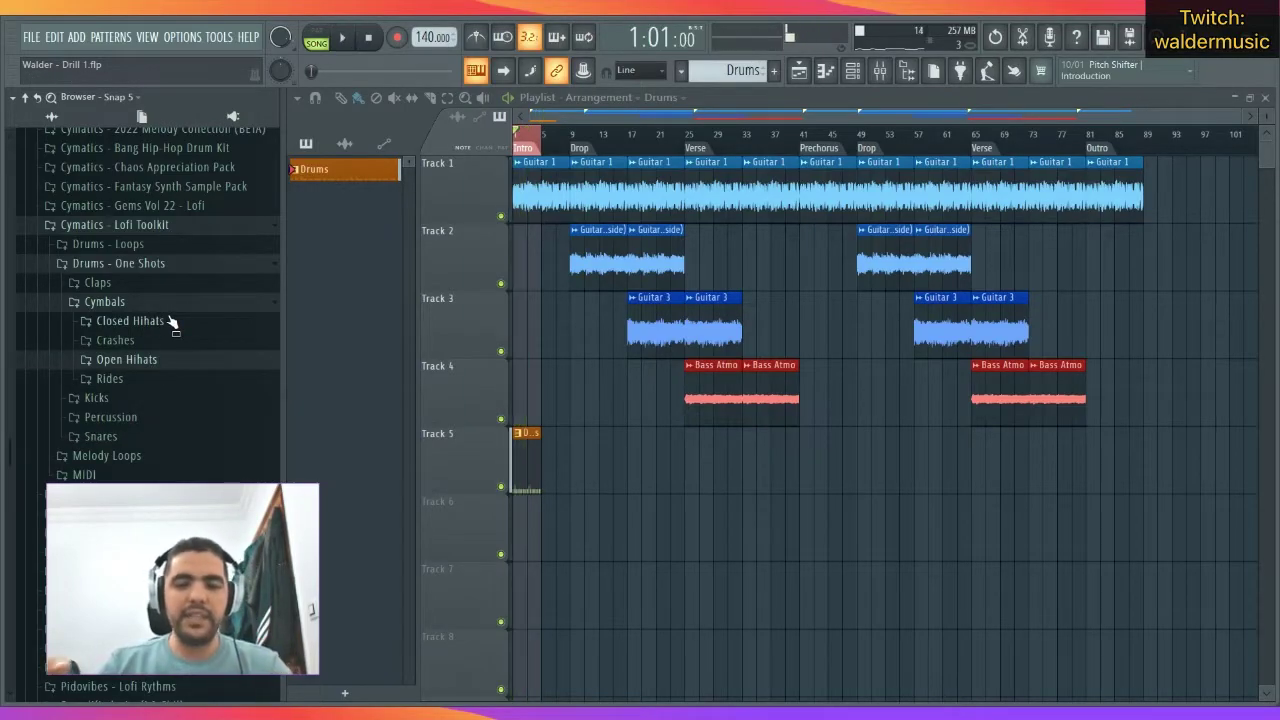
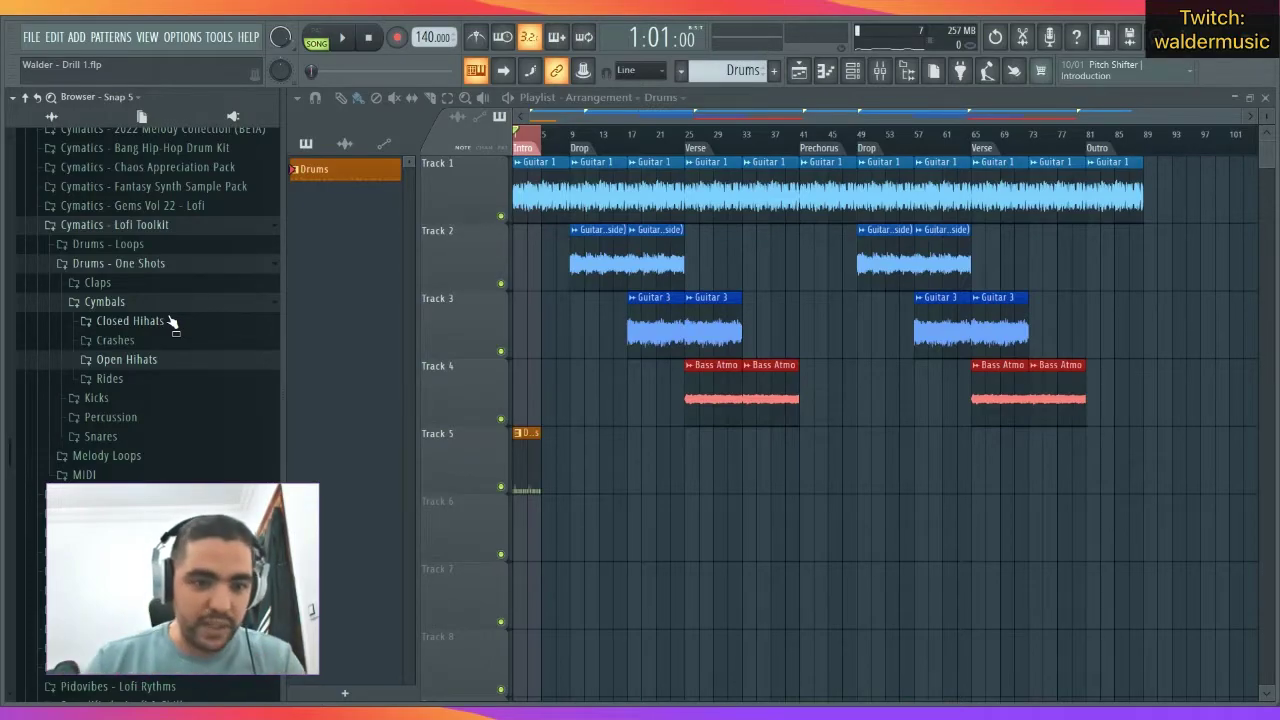
Collapse the Lofi Toolkit and expand the Cymatics - Panther Hip Hop Drum Kit folder.
click(150, 302)
click(142, 263)
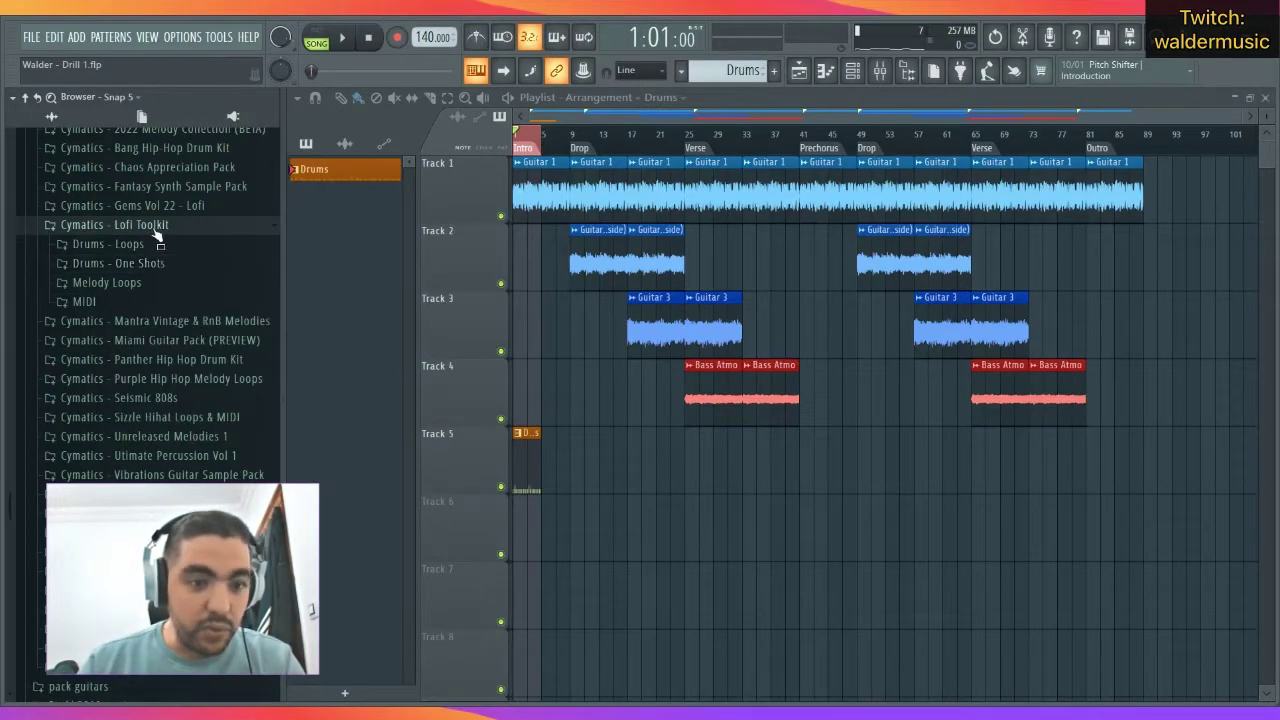
click(150, 225)
click(200, 248)
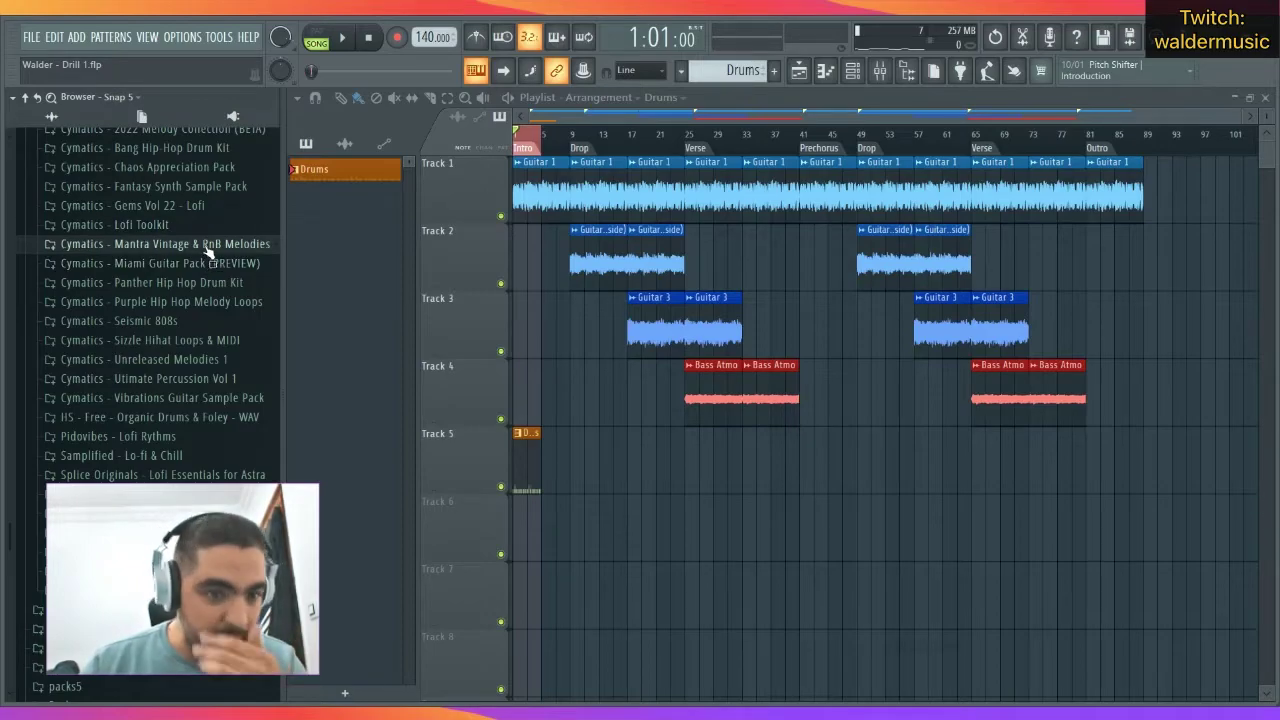
click(203, 245)
click(218, 286)
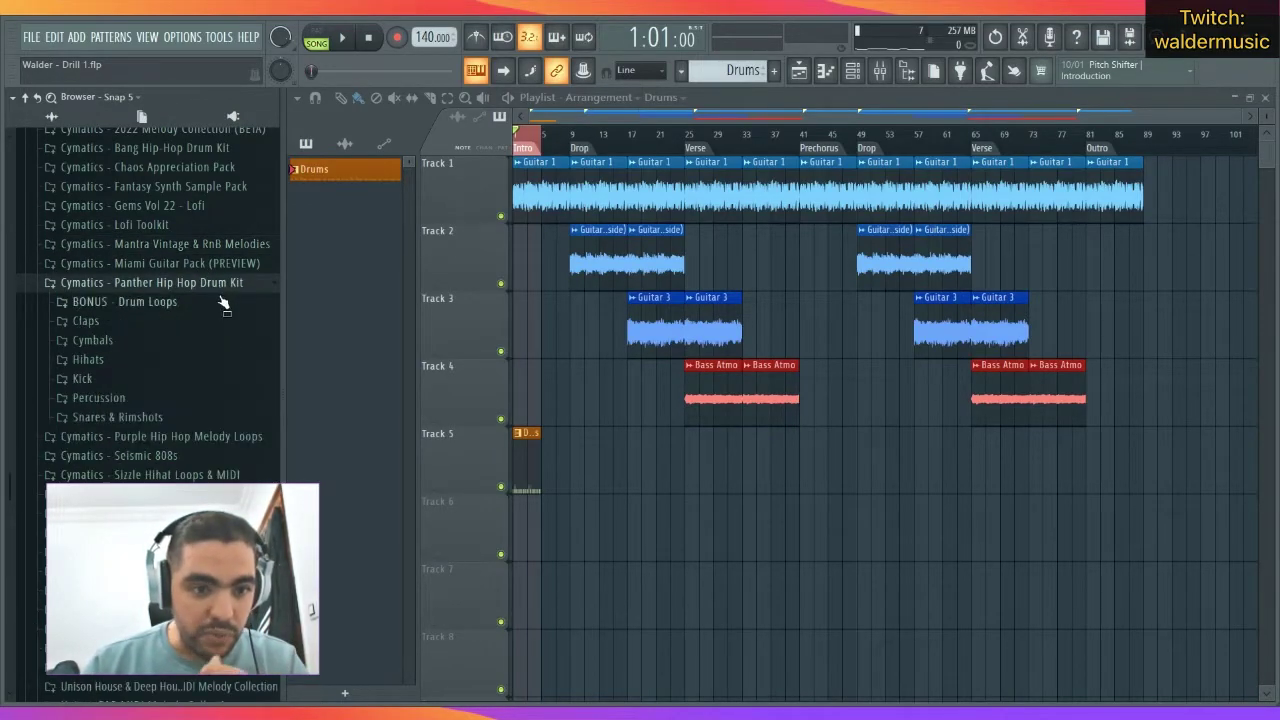
Audition the Bounce, Bright and Fat Open Hihat samples in the Hihats folder, trying the Bounce one against the song.
click(190, 360)
click(206, 380)
click(213, 398)
click(208, 414)
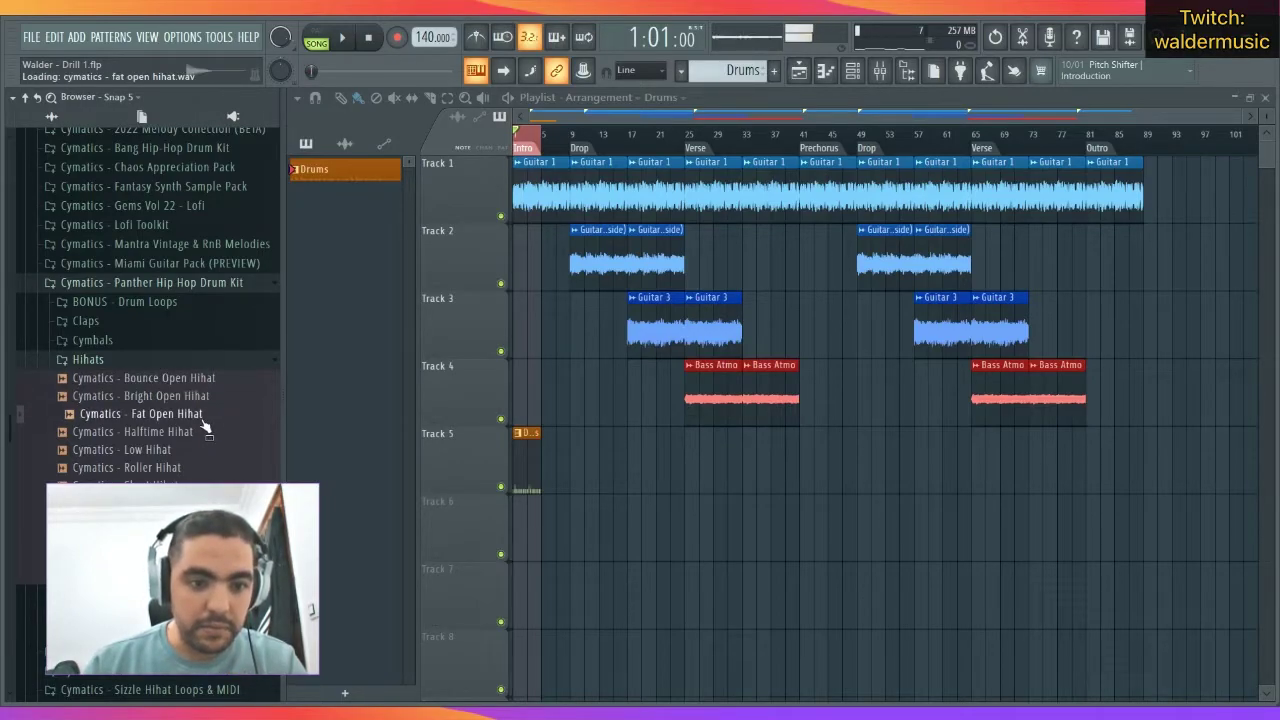
click(213, 378)
click(200, 396)
click(200, 380)
key(space)
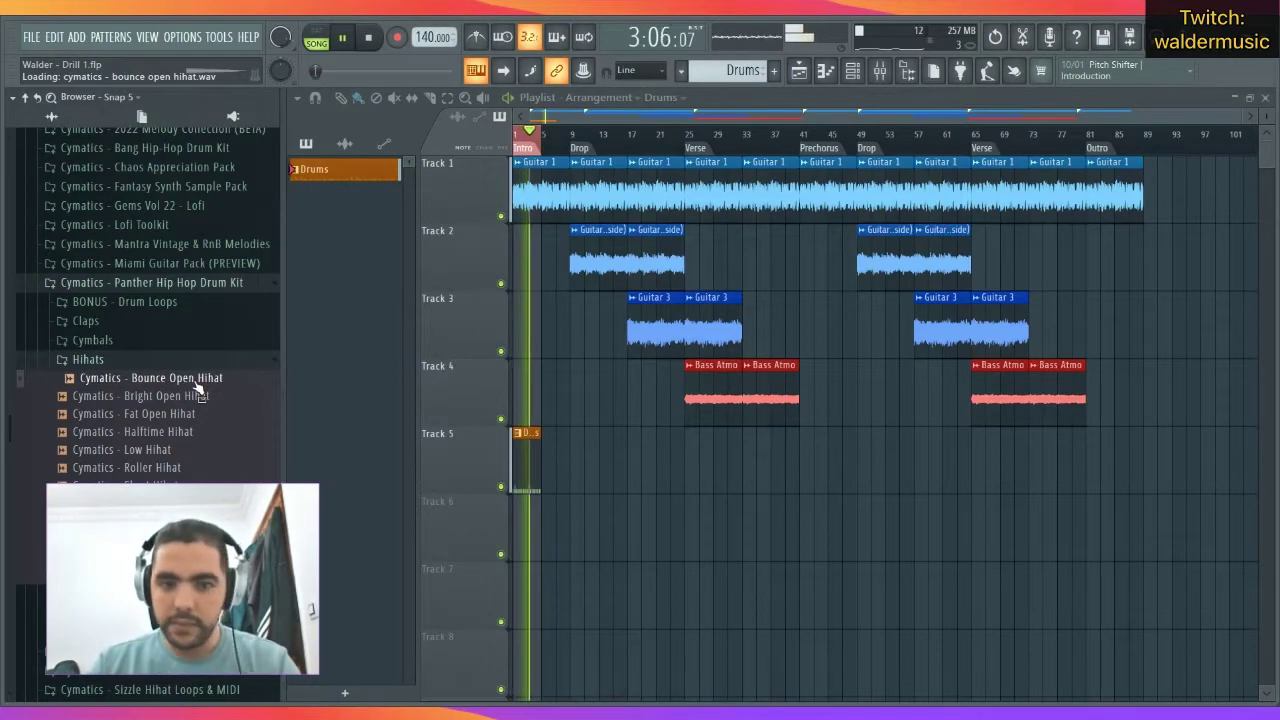
key(space)
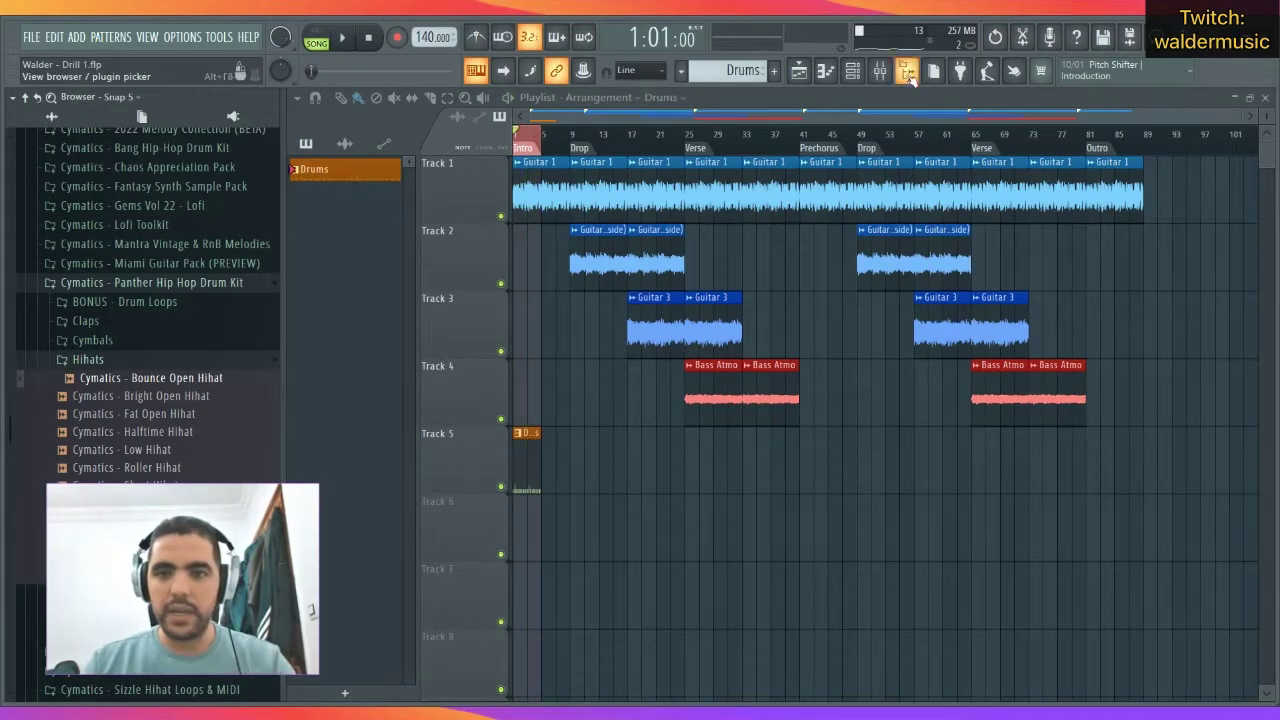
Load Cymatics - Bounce Open Hihat into the channel rack as a new channel named Open Hat.
click(852, 70)
drag(172, 388, 545, 370)
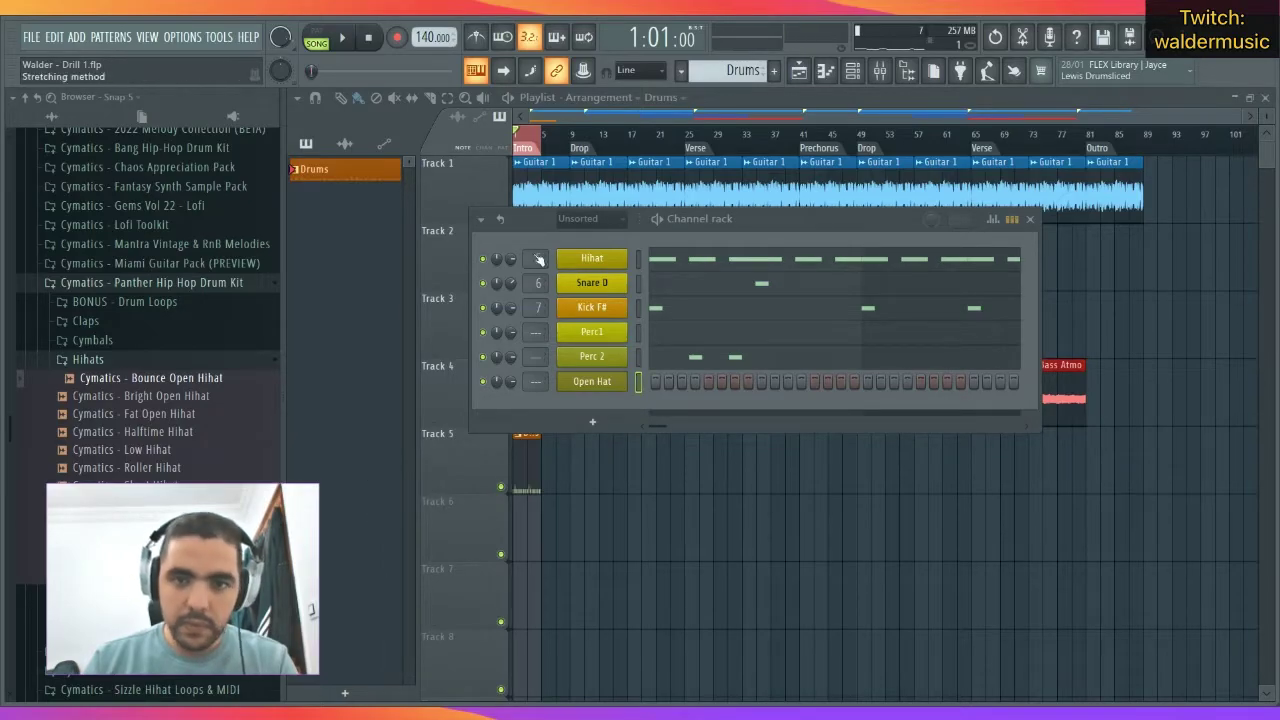
key(space)
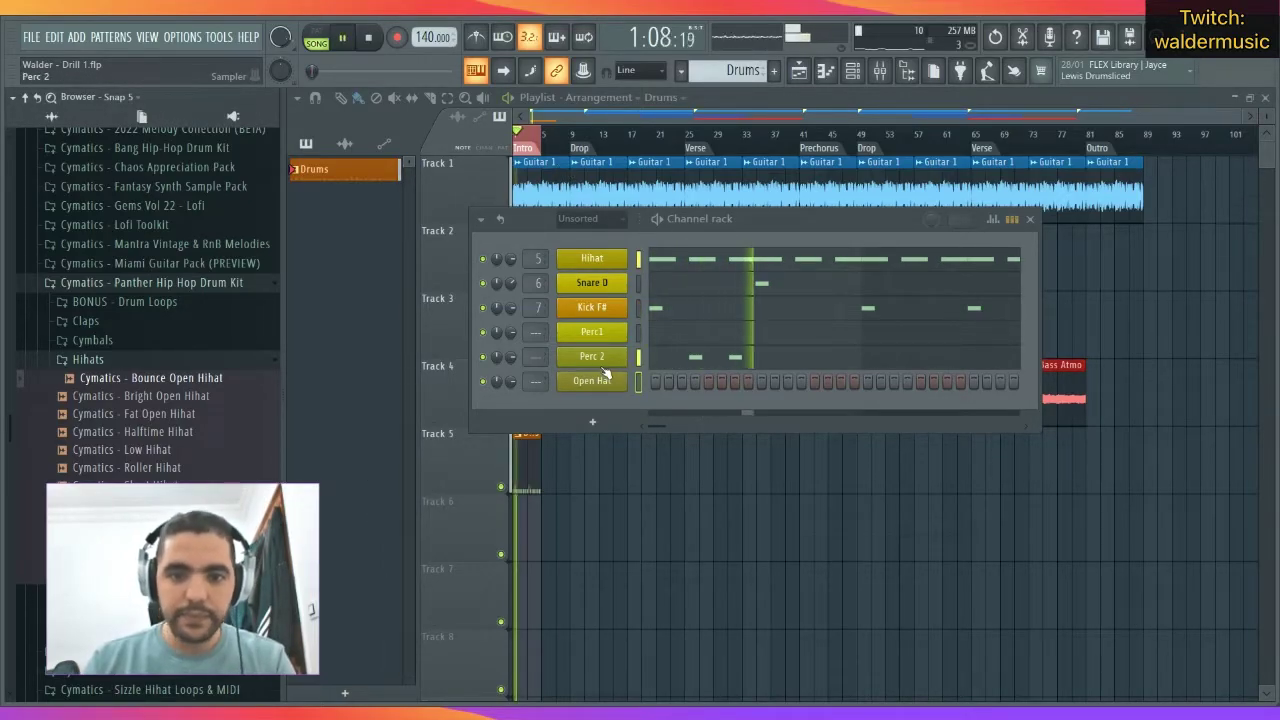
key(space)
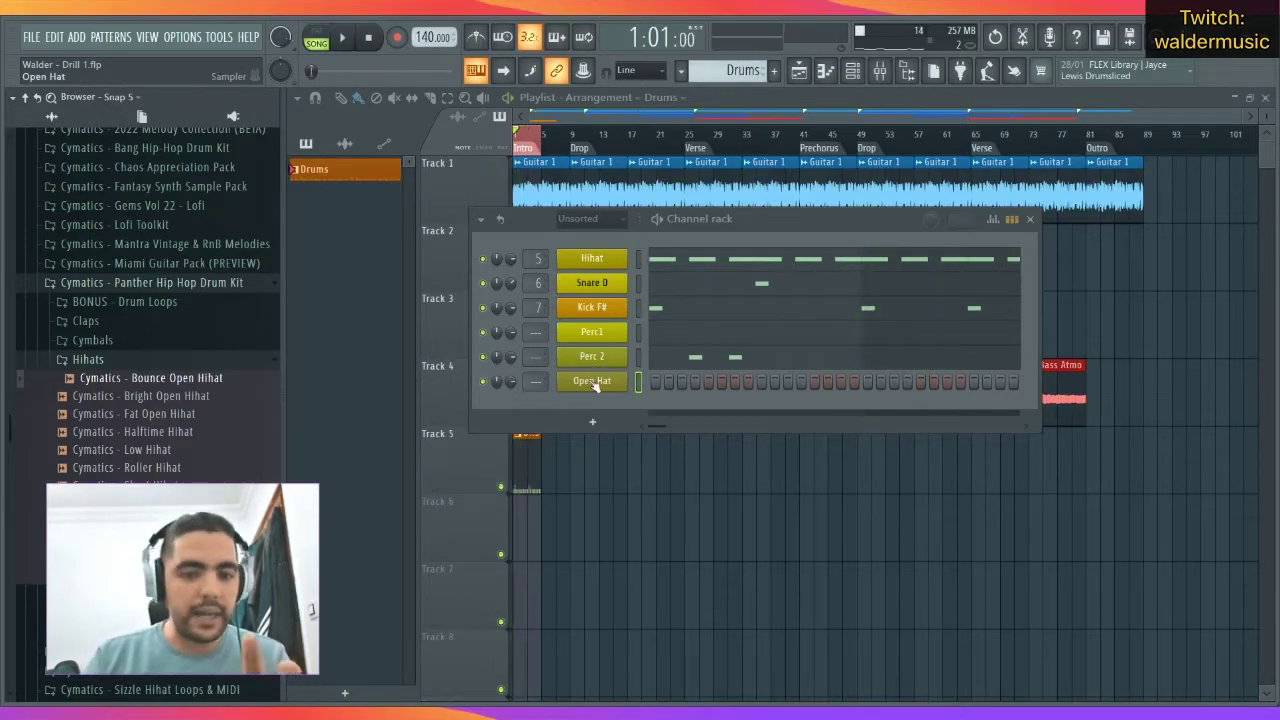
Place a short C5 note near the end of bar 2 in the Open Hat piano roll with about 65% velocity.
click(591, 382)
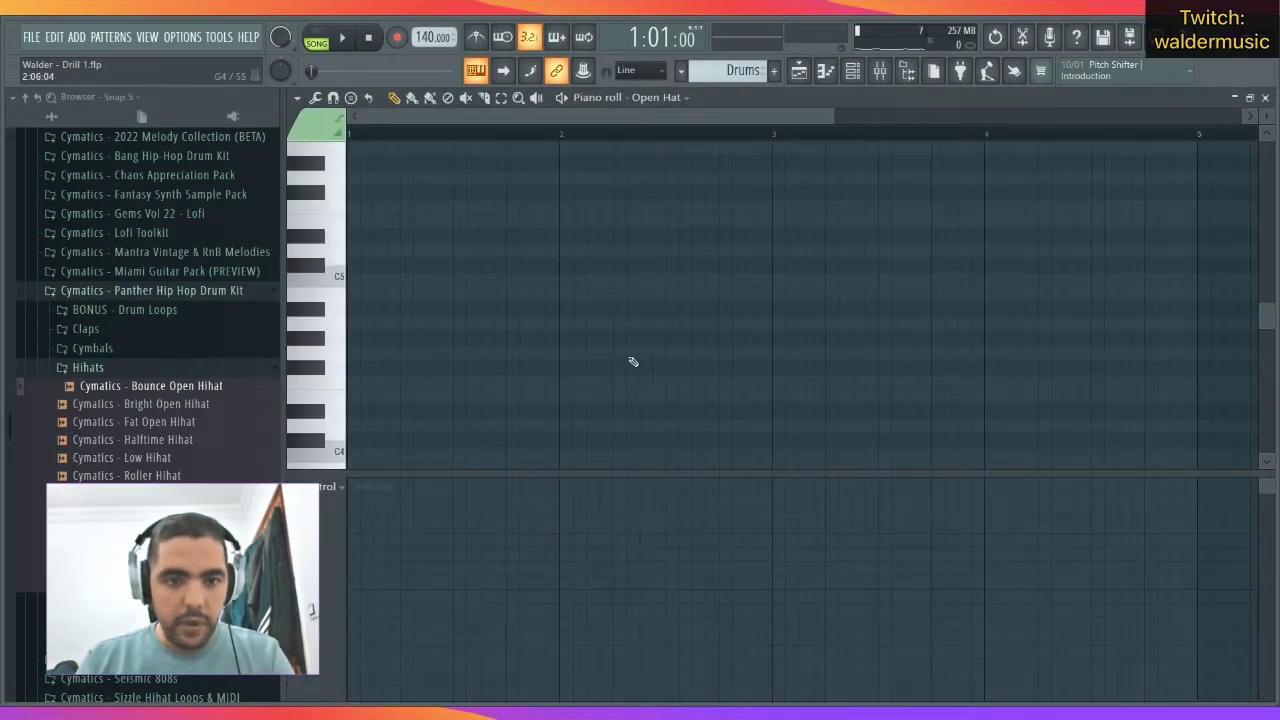
key(space)
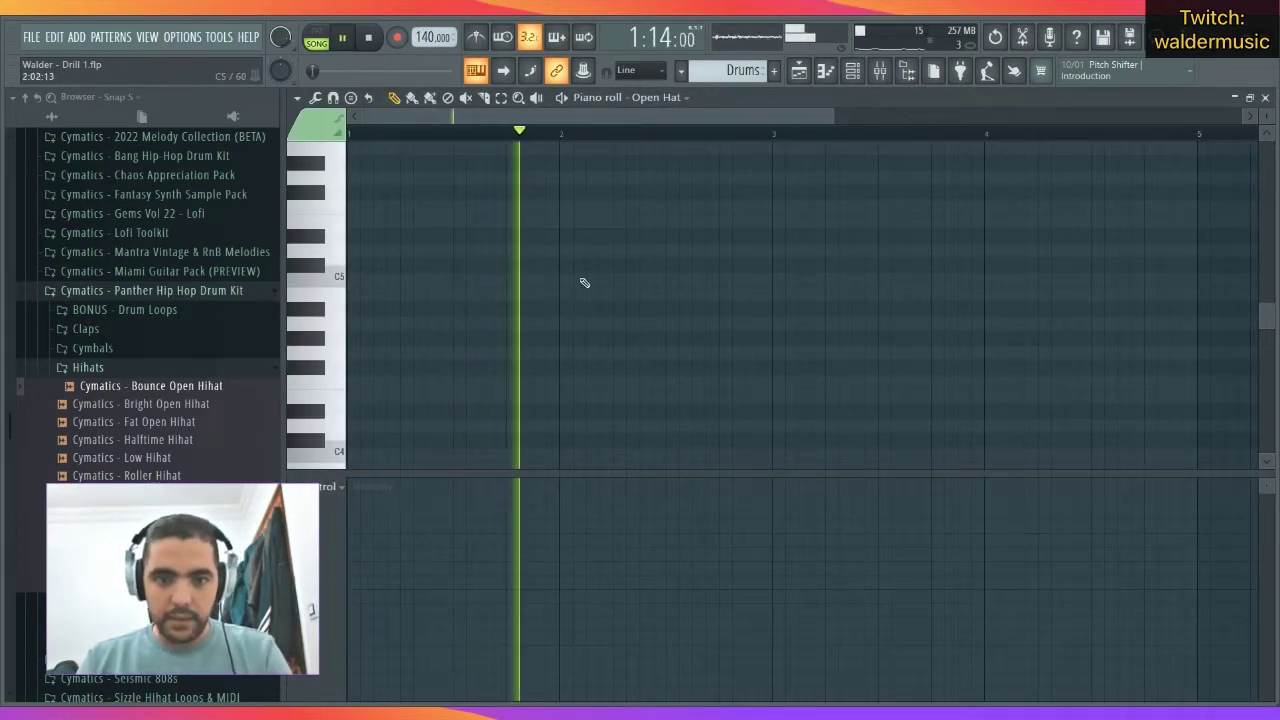
key(space)
key(space)
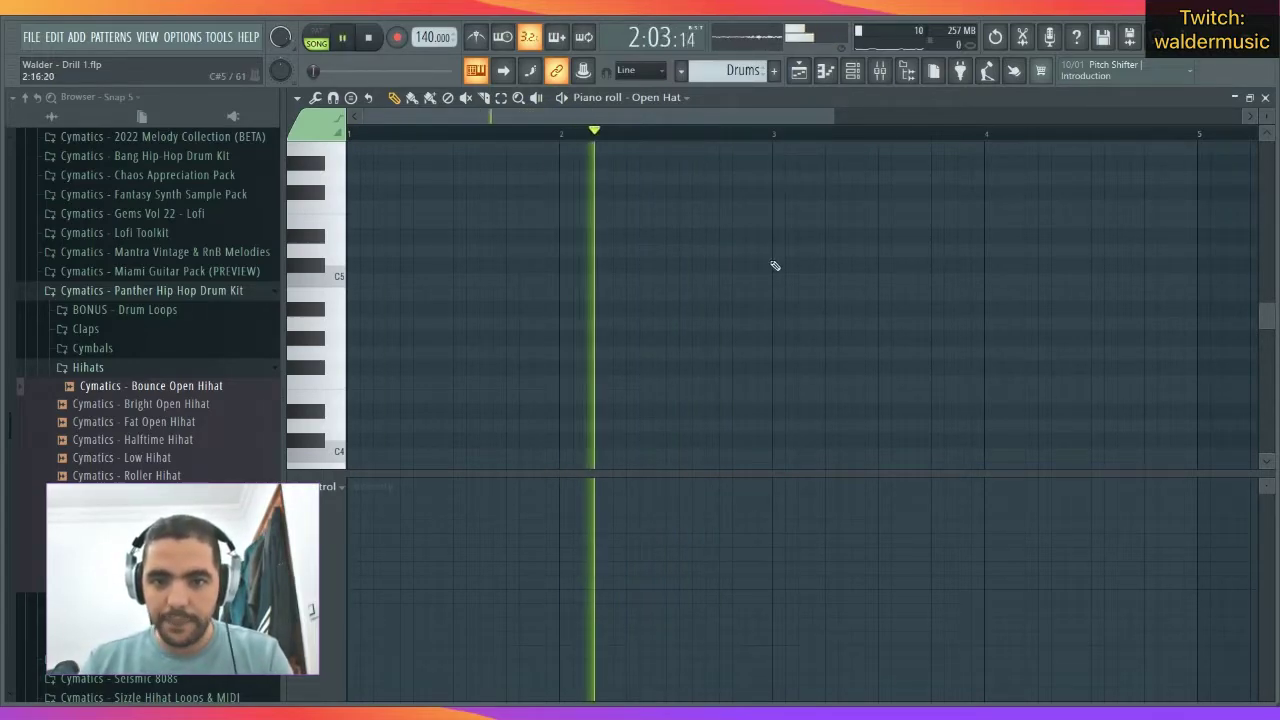
click(748, 280)
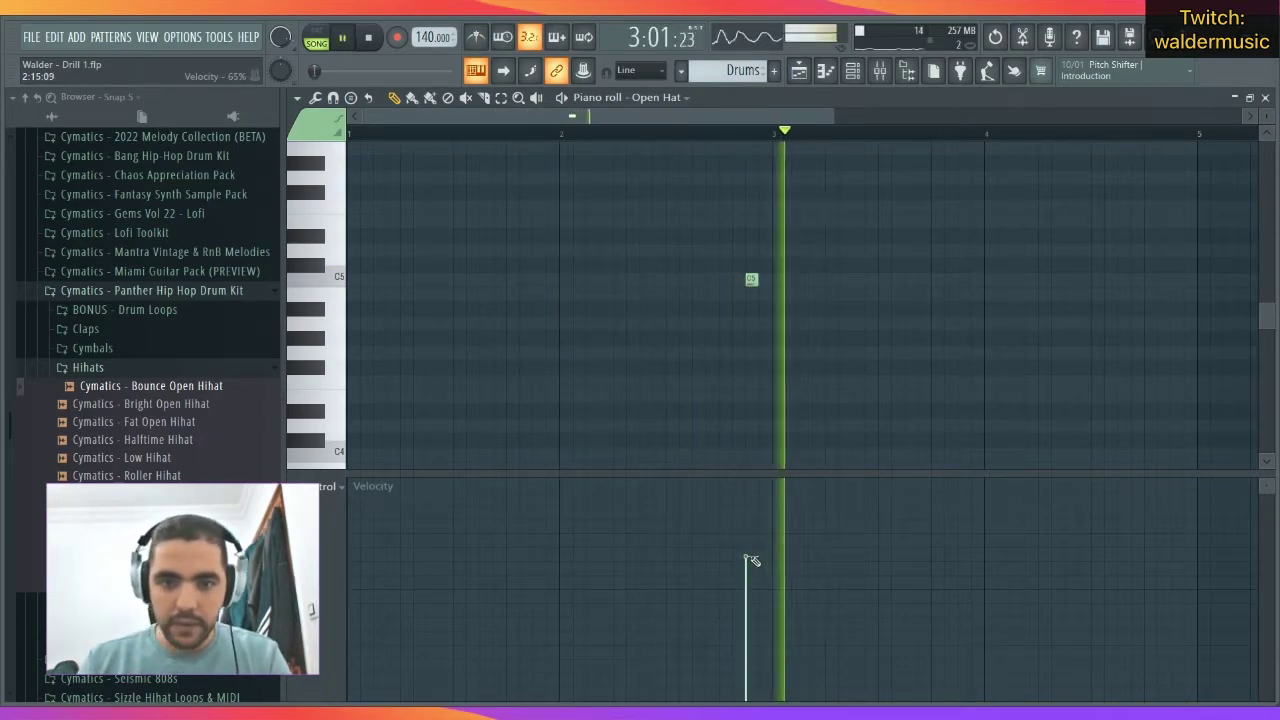
key(space)
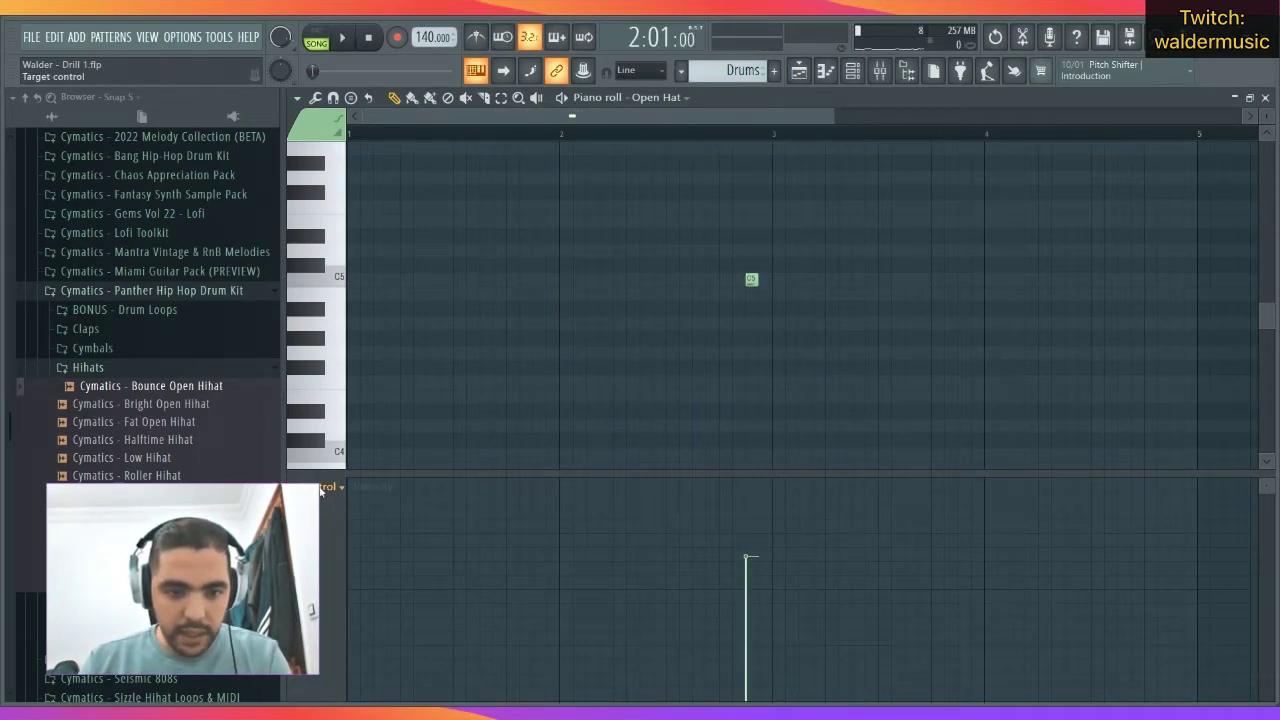
Pan the bar 2 note slightly left and add a matching C5 note near the end of bar 4, panned slightly right.
scroll(335, 517, up, 1)
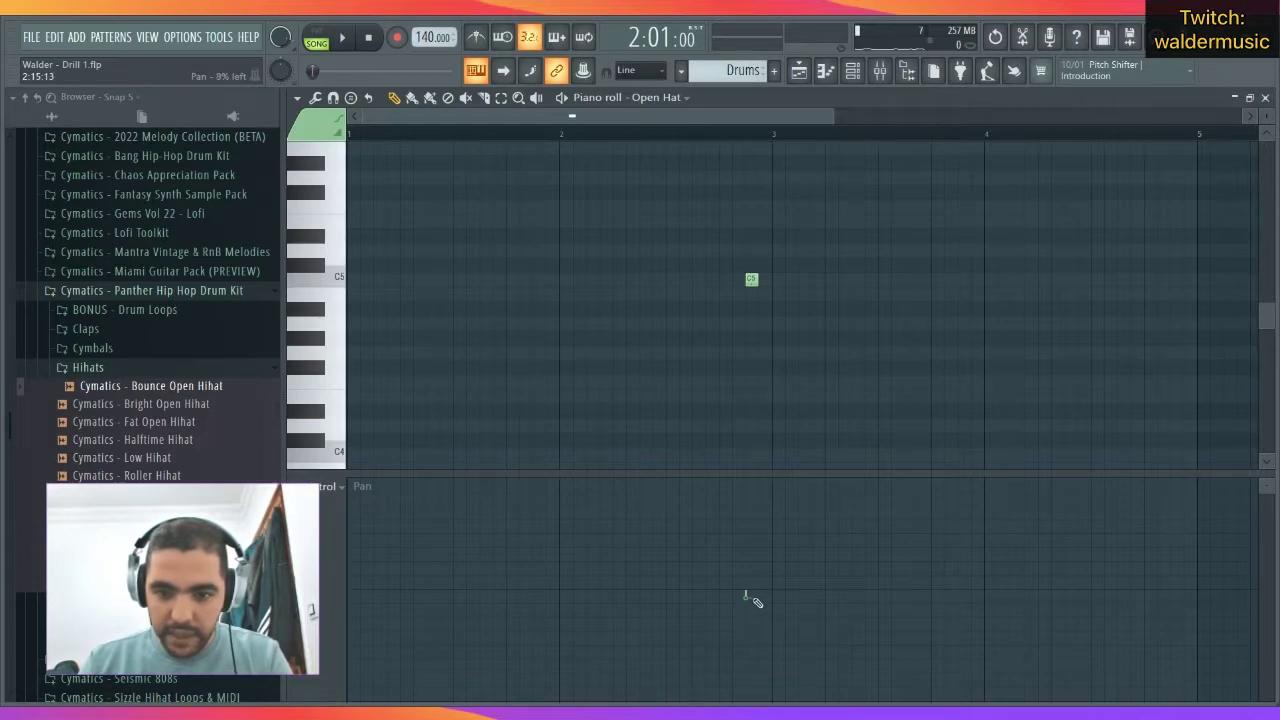
drag(977, 281, 1182, 300)
key(space)
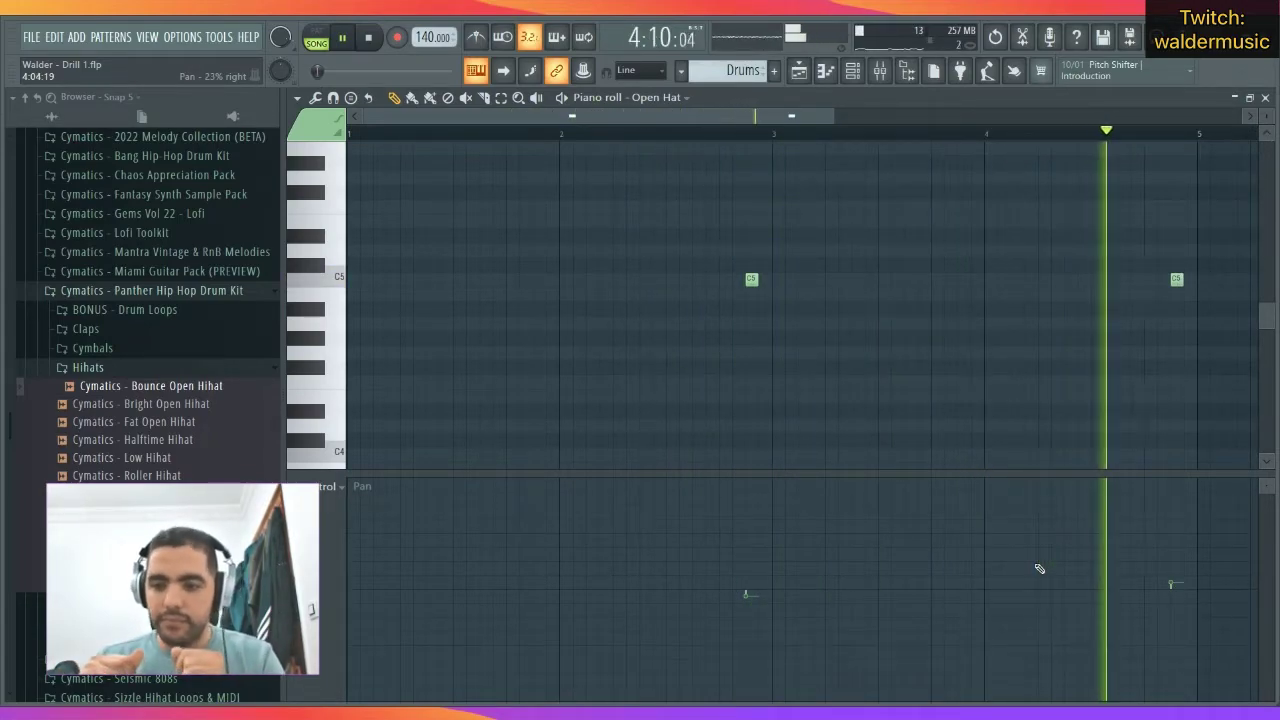
Reset both Open Hat notes to centre panning, deselect them and close the piano roll.
drag(723, 257, 1190, 294)
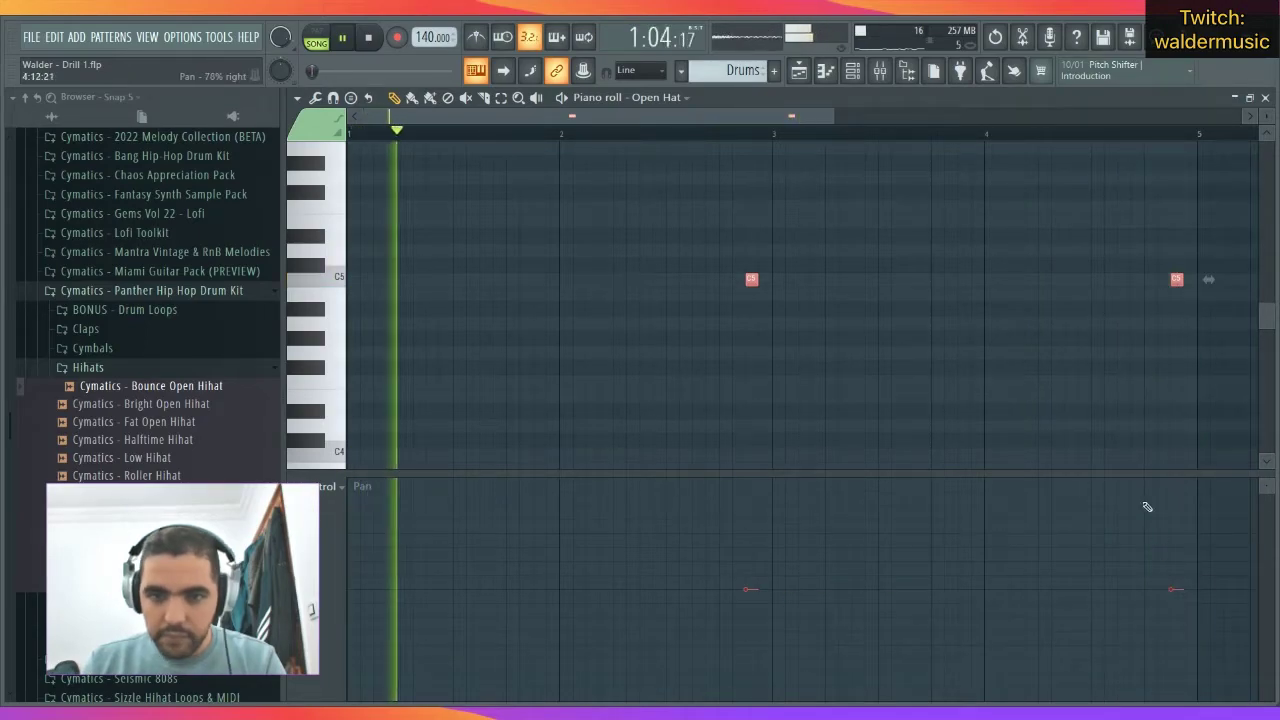
ctrl+click(669, 340)
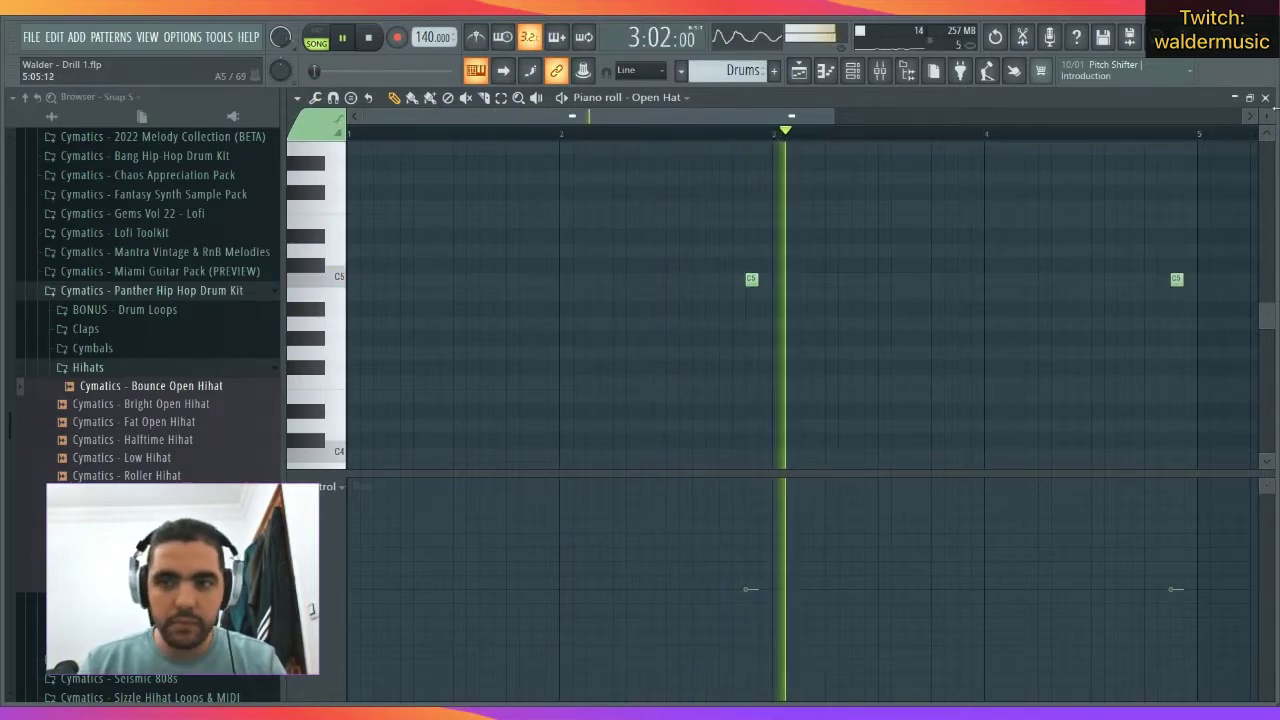
click(1265, 98)
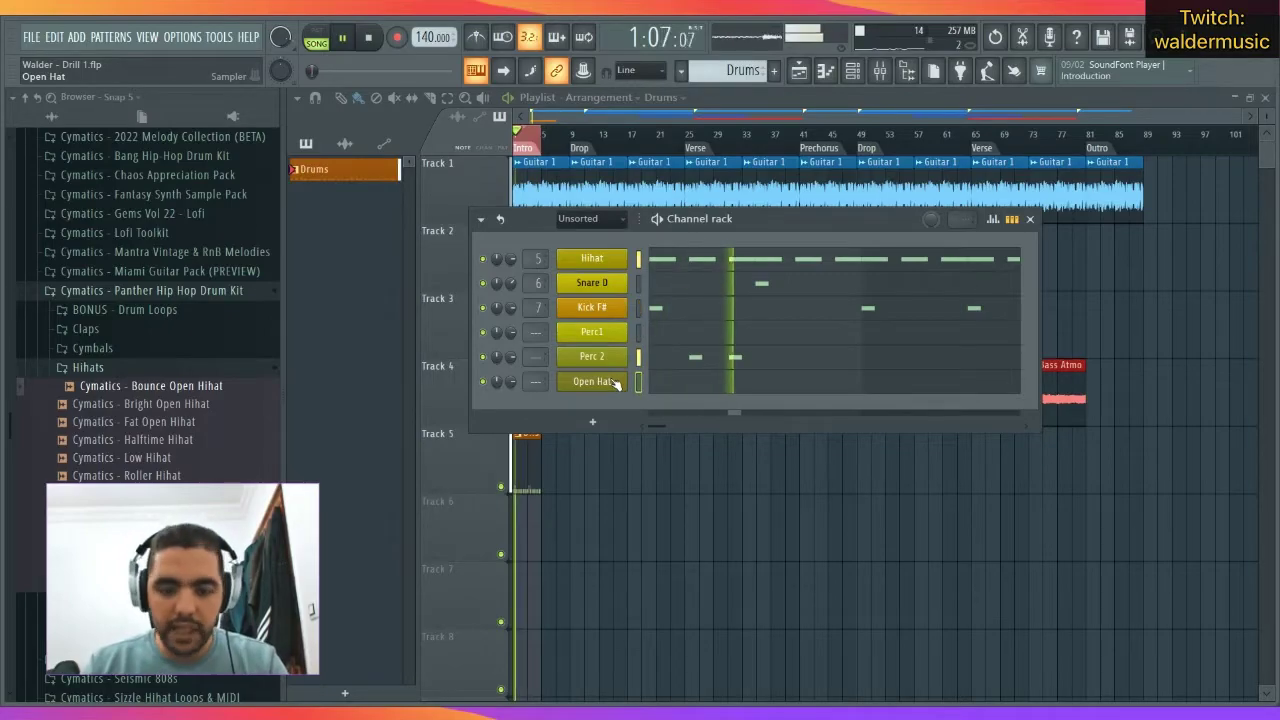
Route the Open Hat channel to mixer track 8 and return to the playlist with playback stopped.
key(F9)
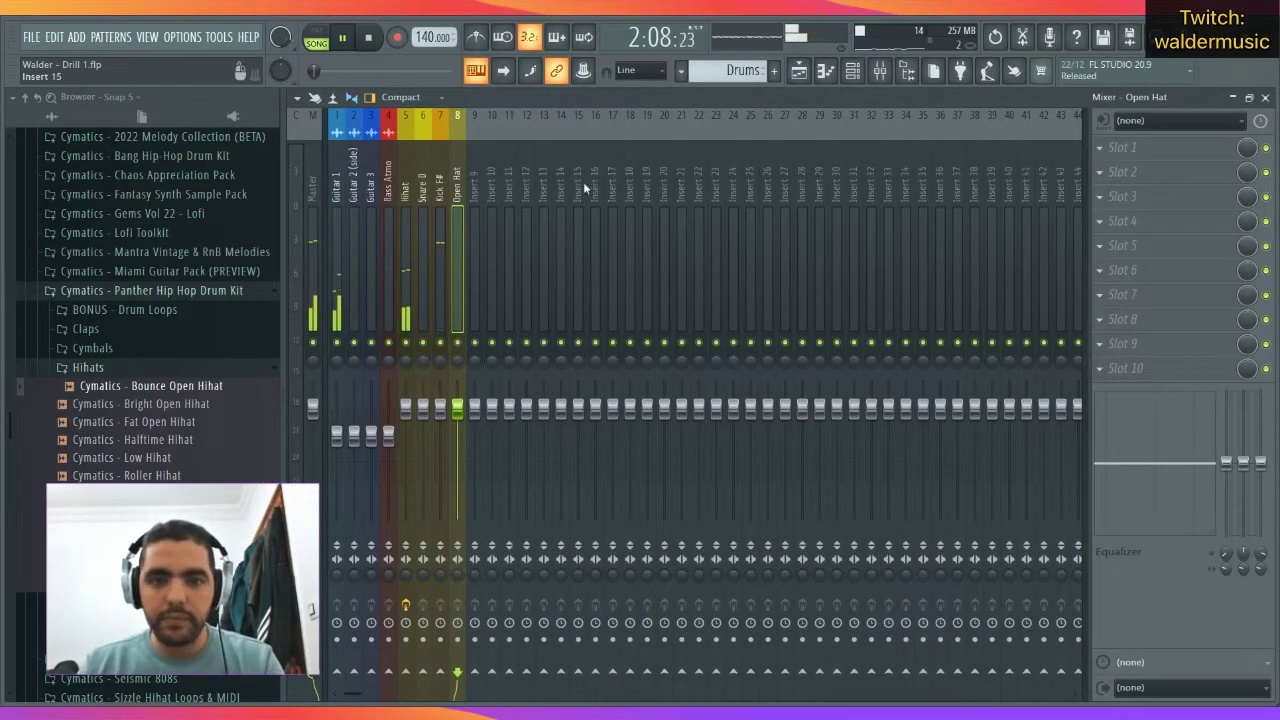
key(F9)
key(F6)
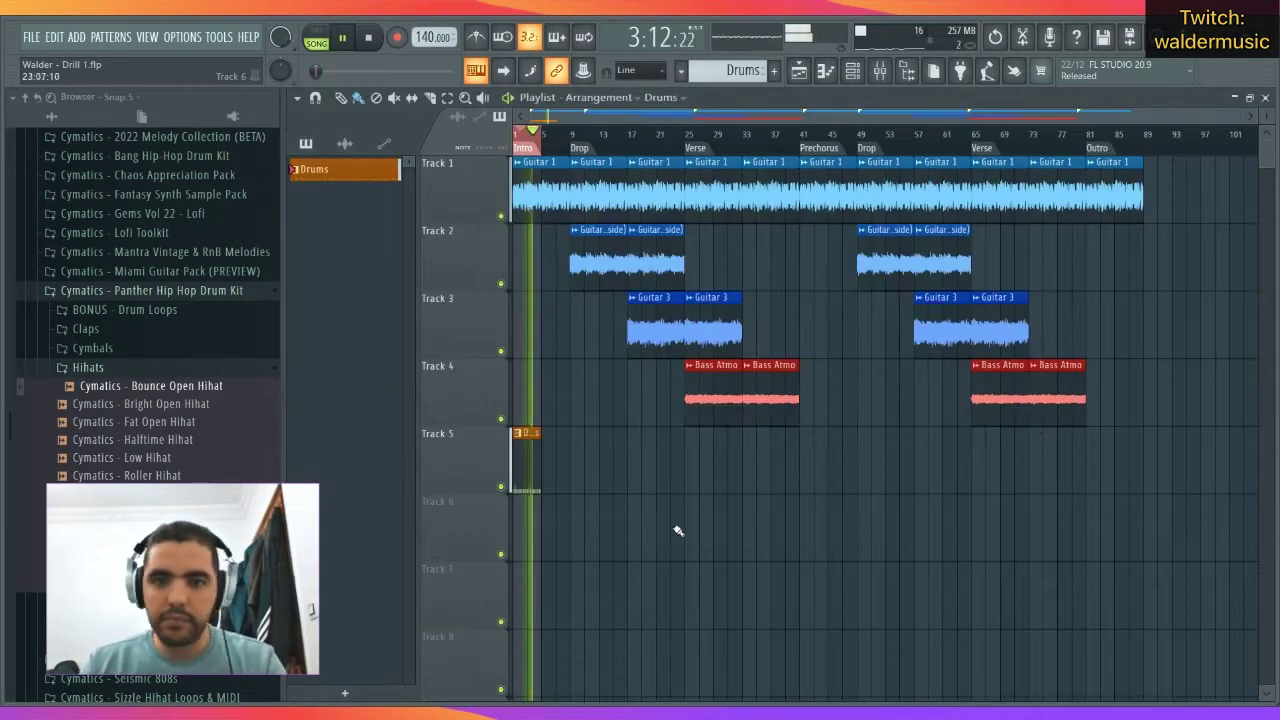
key(space)
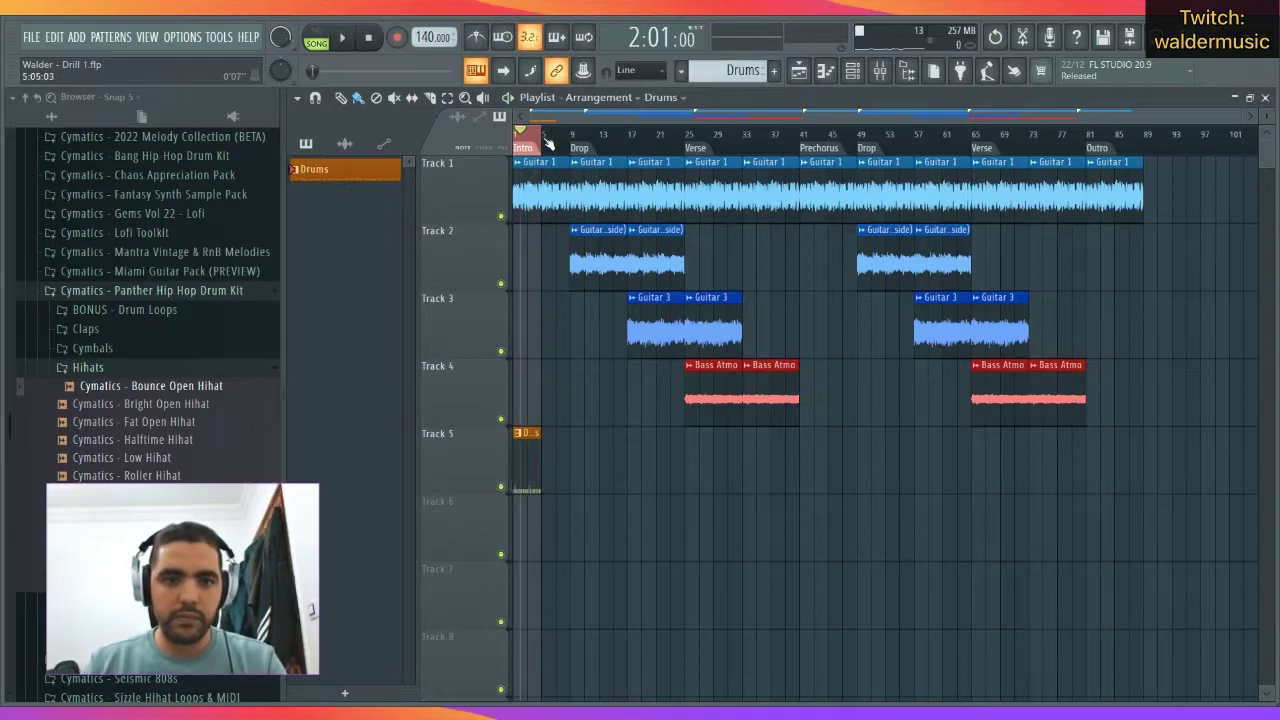
Add a second Drums clip at bar 5 on Track 5 and create a red pattern named 808.
click(548, 453)
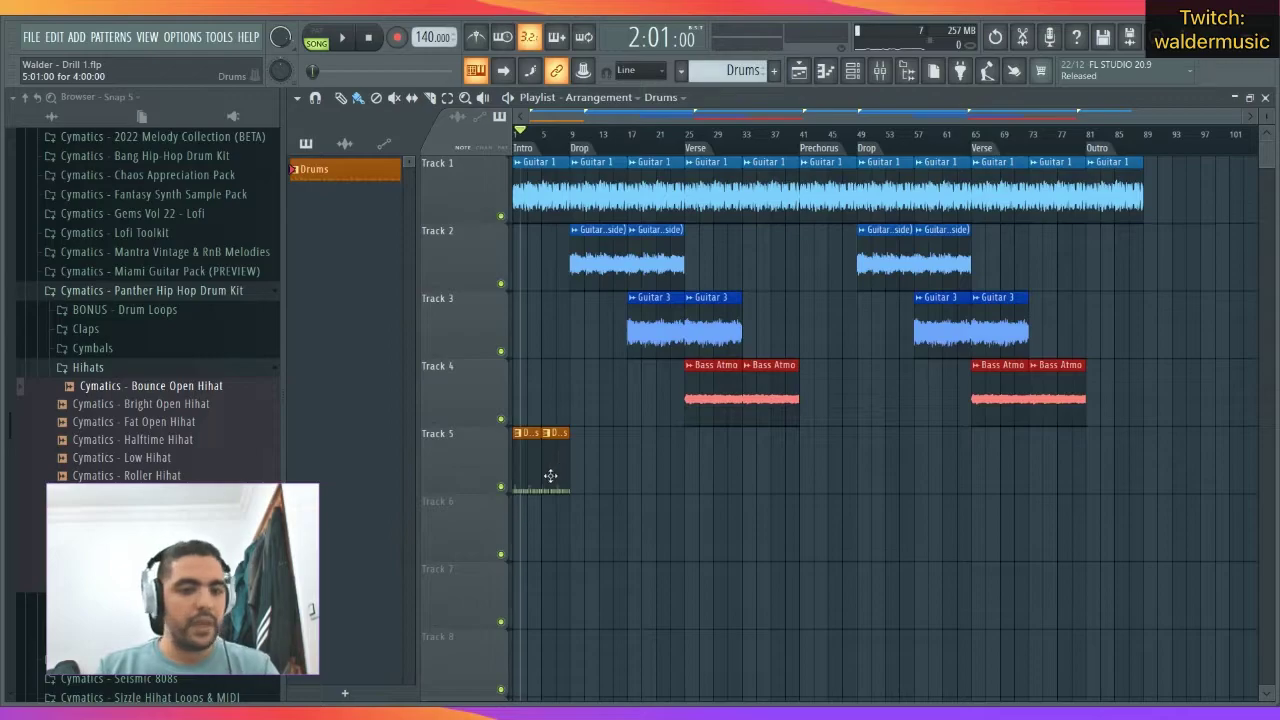
click(773, 70)
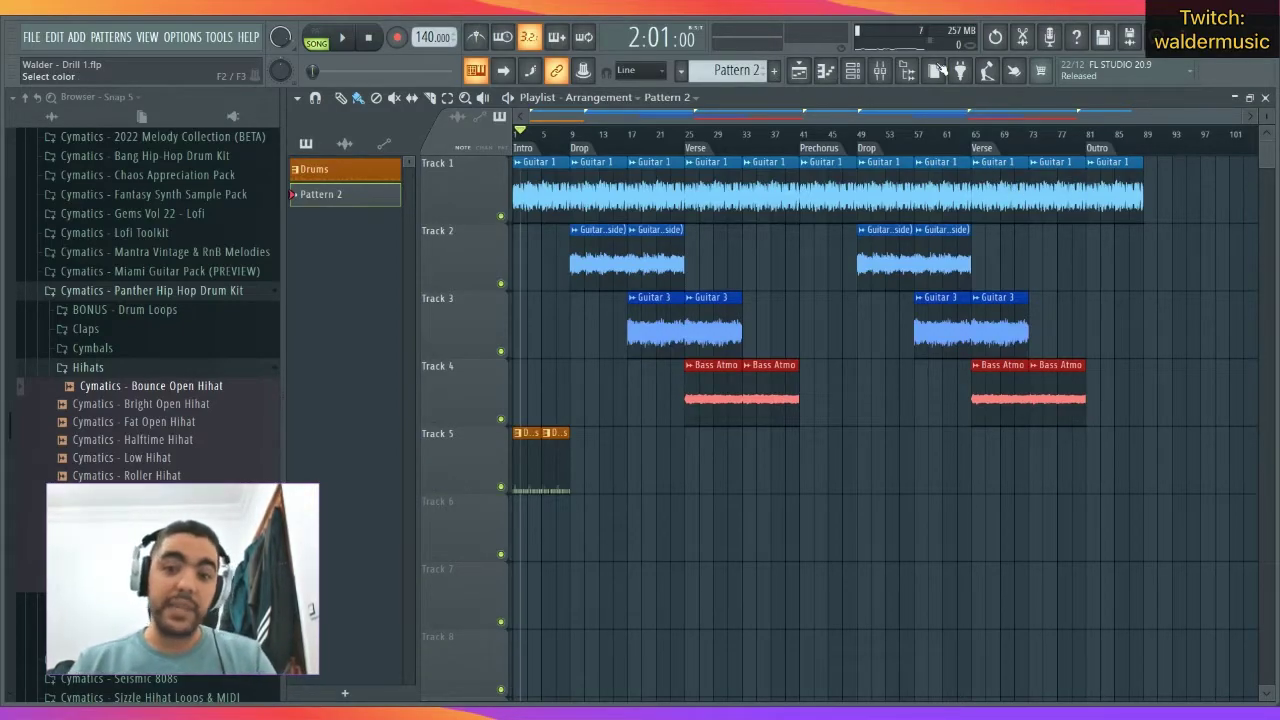
click(854, 75)
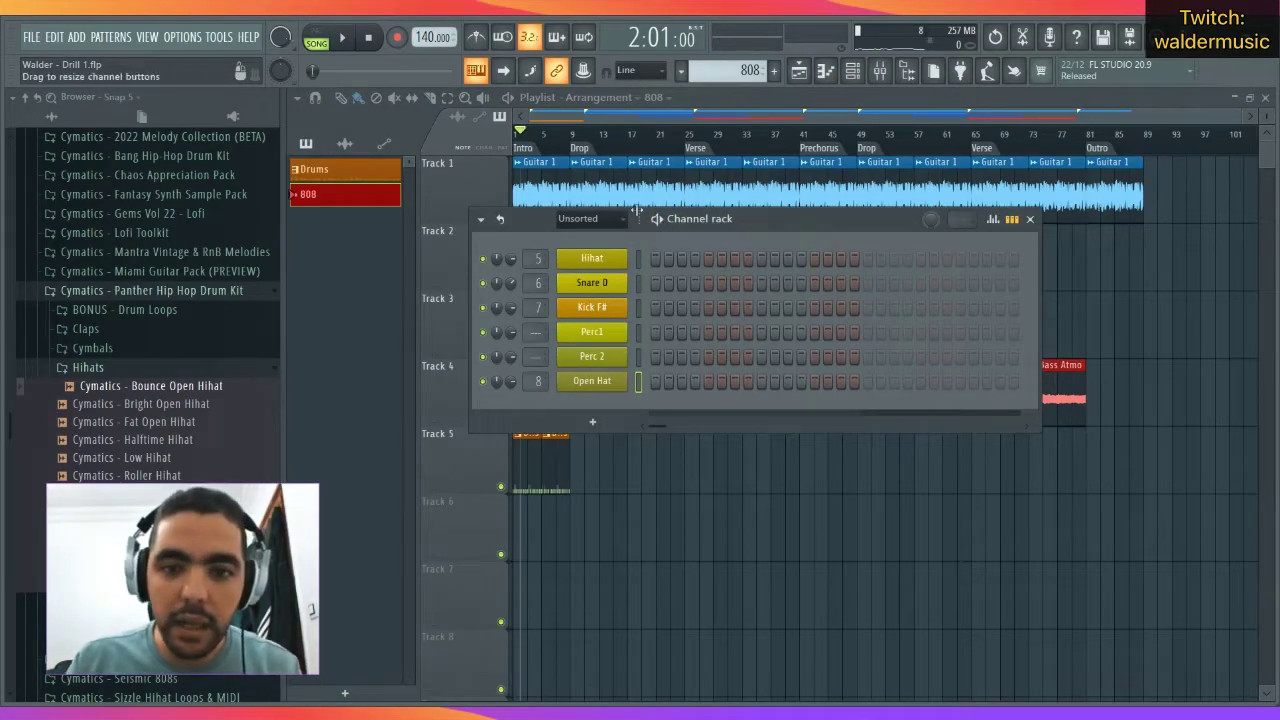
Collapse the Panther Hip Hop Drum Kit and expand the Cymatics - 808 Day Free Pack folder in Pack 2022.
click(97, 368)
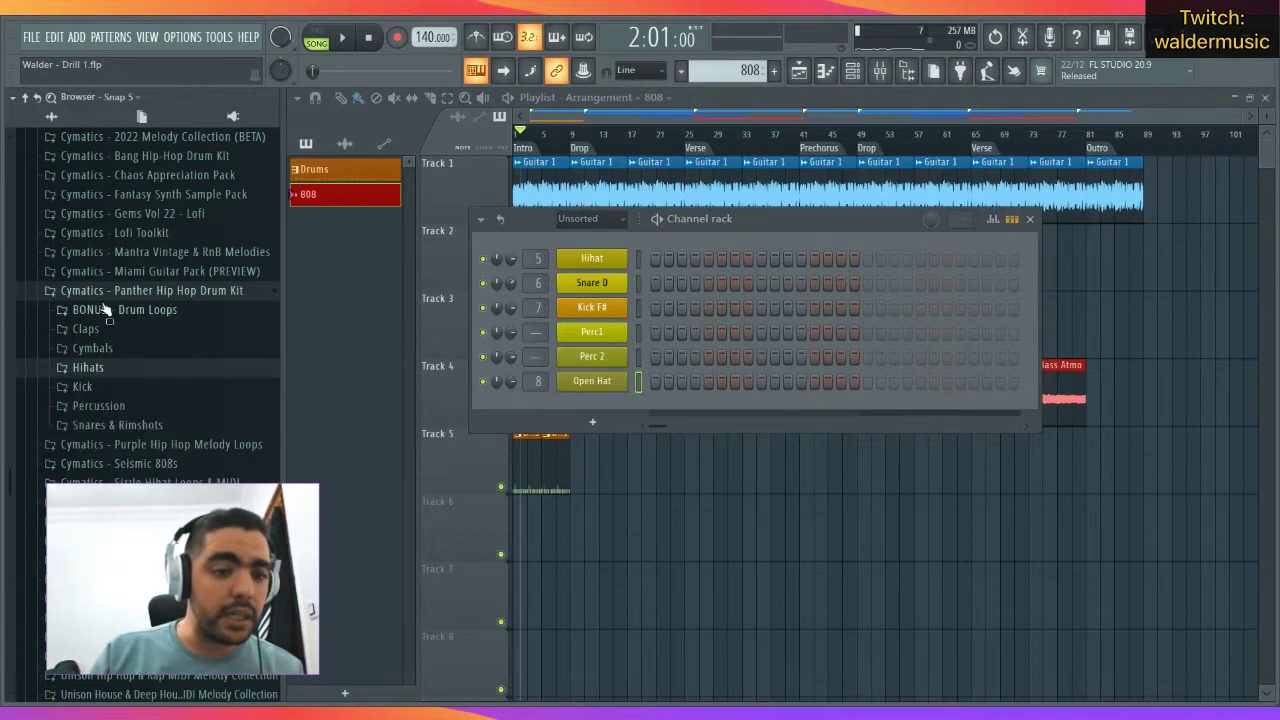
click(110, 291)
scroll(180, 360, up, 6)
click(140, 440)
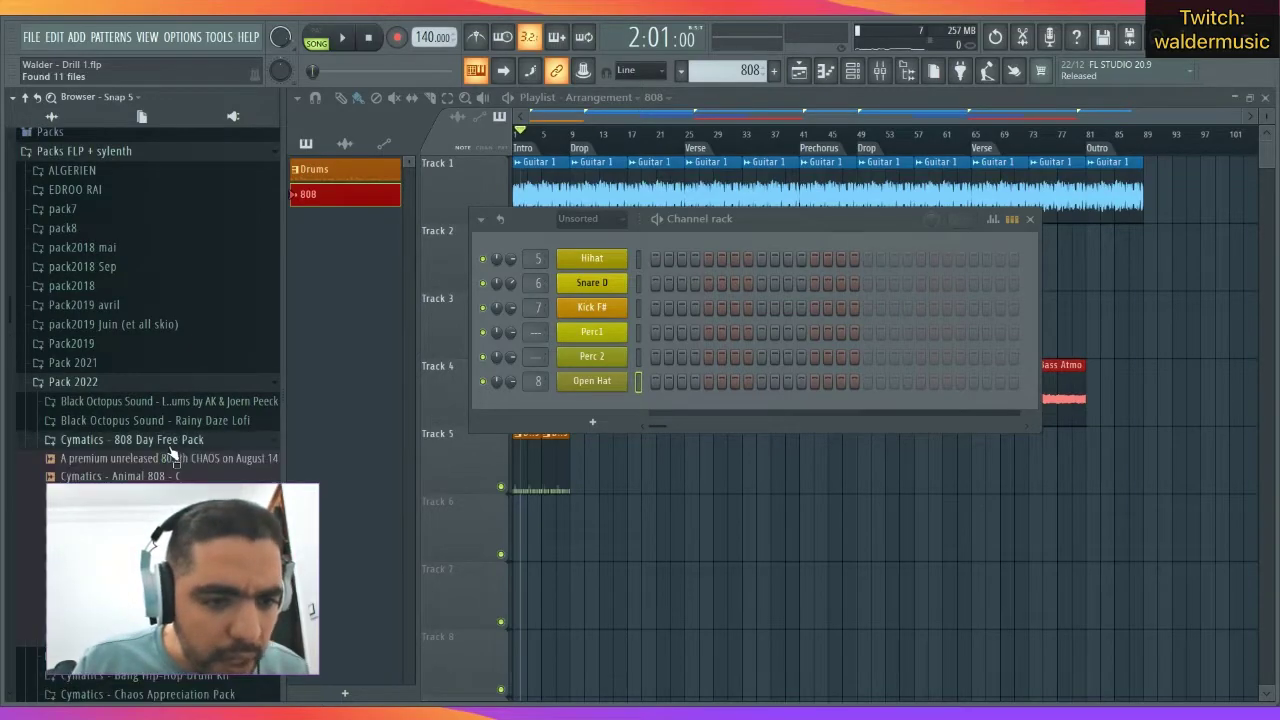
Audition the Cymatics Animal, Cavern and Demon 808 samples in the 808 Day Free Pack folder.
scroll(150, 420, down, 4)
click(125, 261)
key(Down)
key(Down)
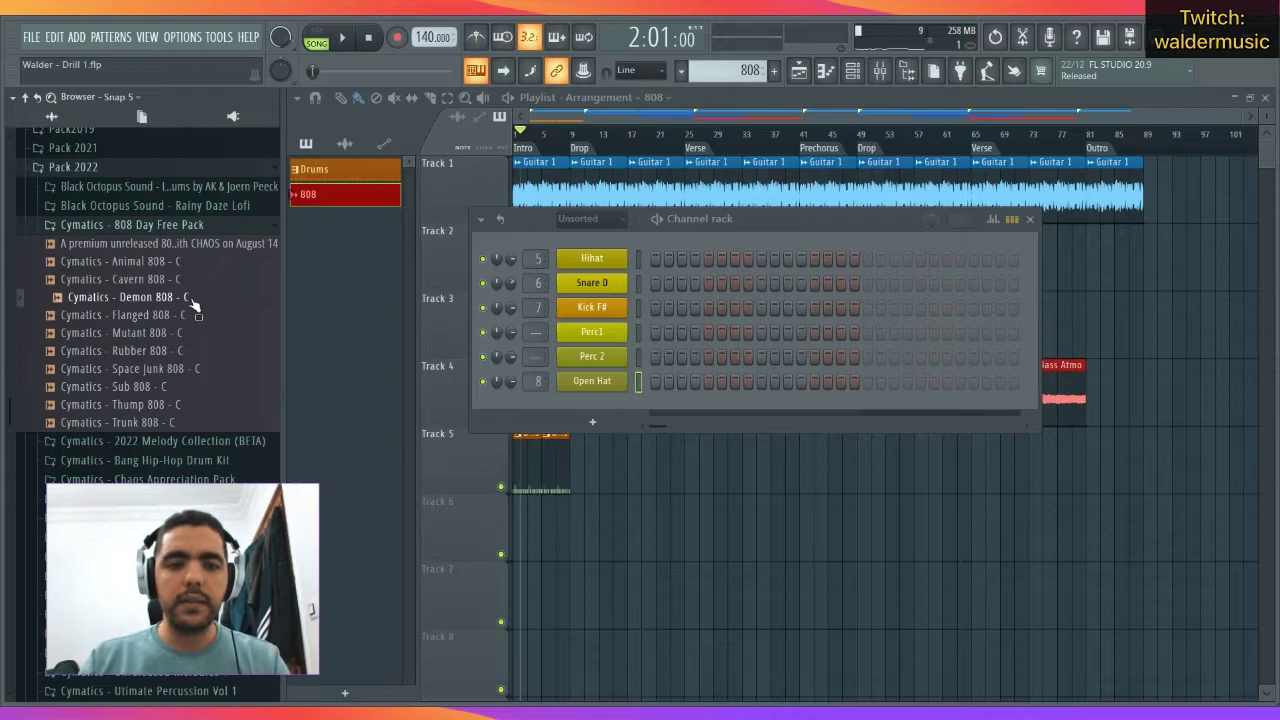
Play the arrangement through the intro into the drop with the channel rack hidden, and stop playback.
key(space)
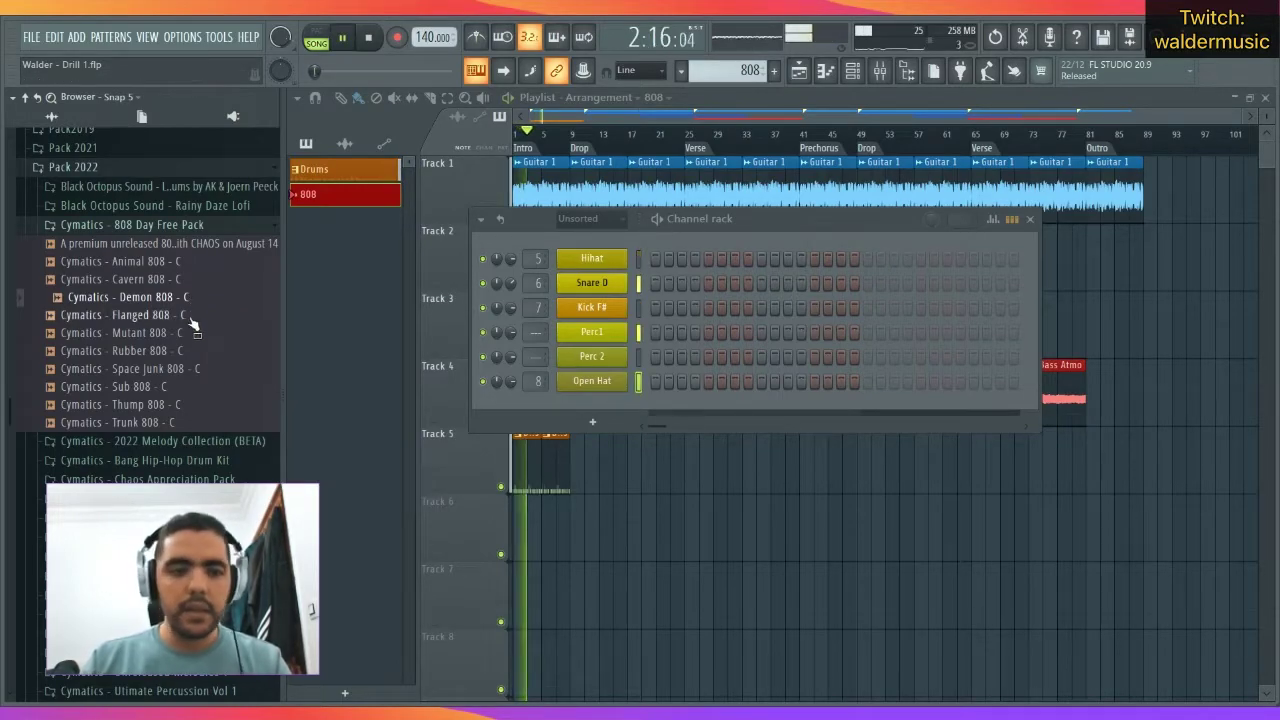
key(F6)
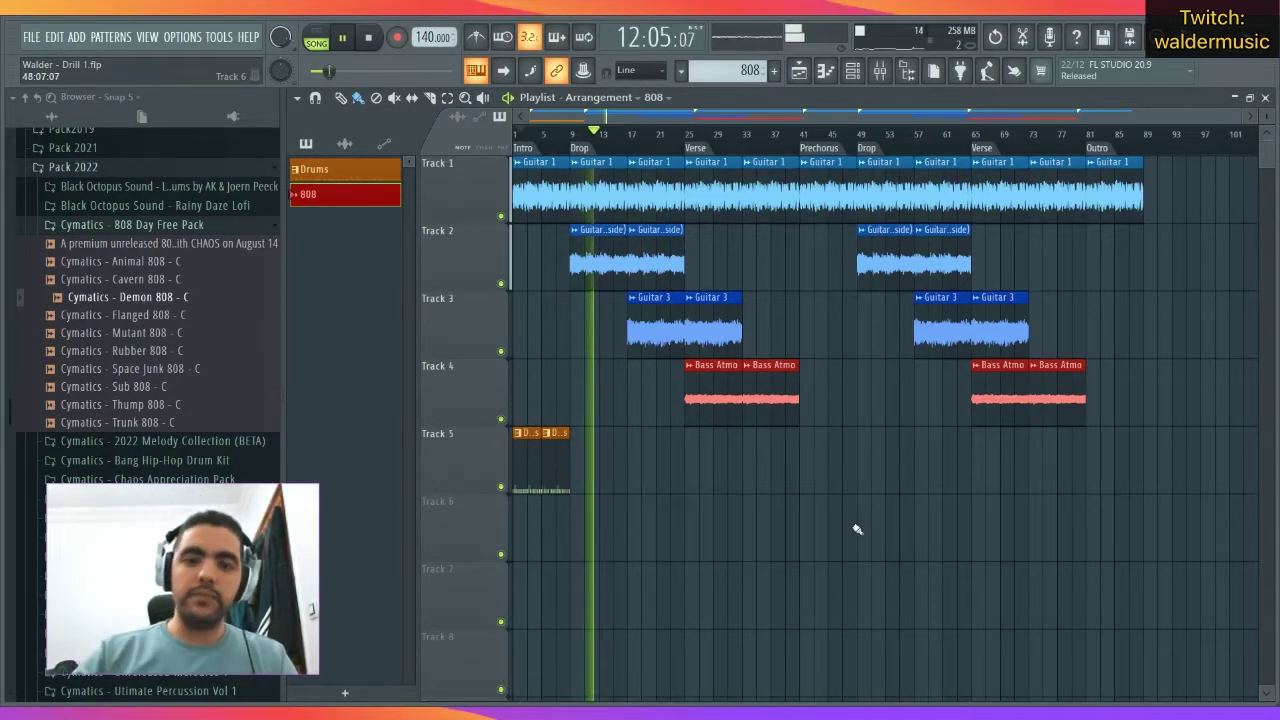
key(space)
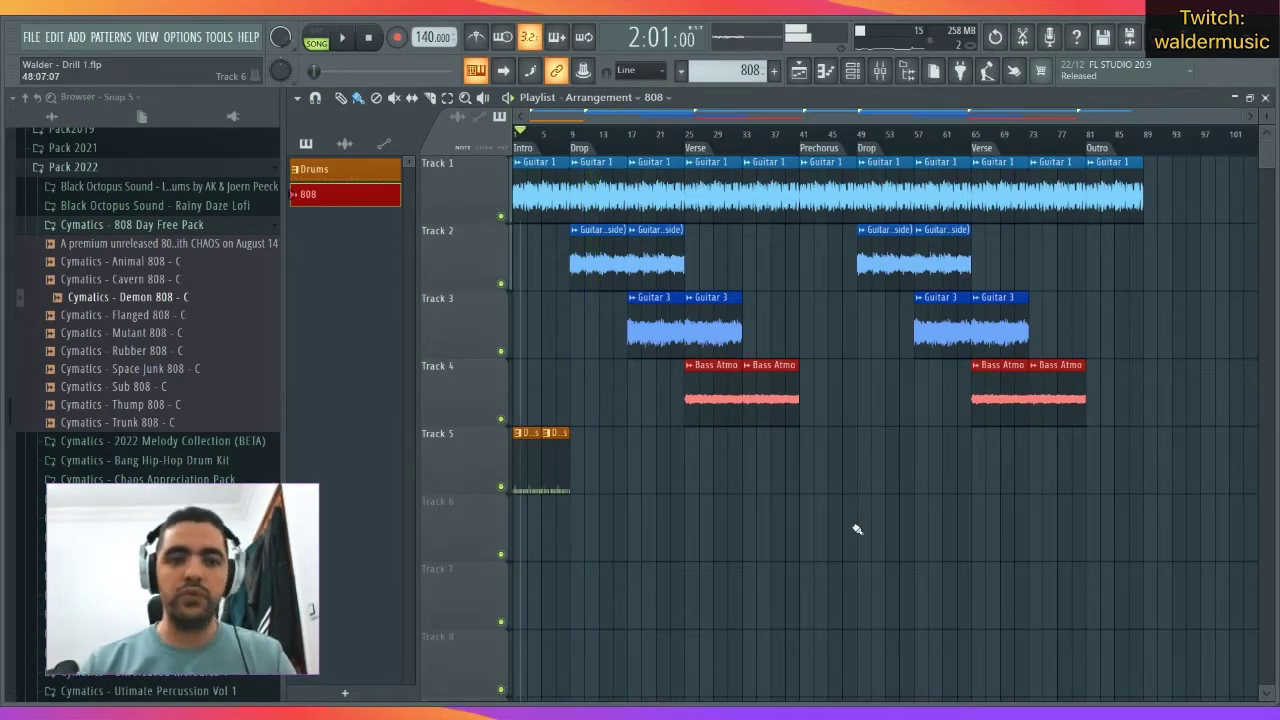
Bring back the channel rack and compare the Flanged, Mutant and Rubber 808 samples by ear.
click(862, 72)
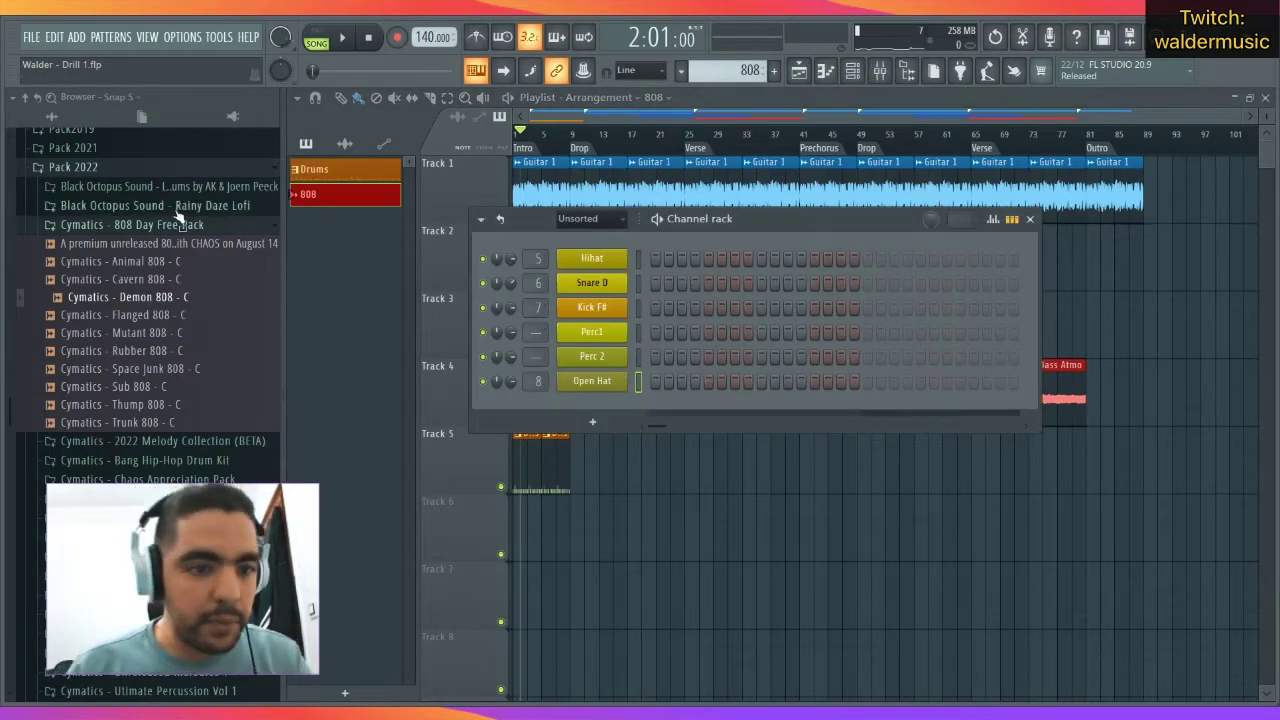
click(155, 318)
click(157, 334)
click(158, 352)
click(165, 316)
click(160, 351)
click(188, 316)
Add the Cymatics - Demon 808 - C sample as a new channel named 808 C and coloured red.
click(186, 300)
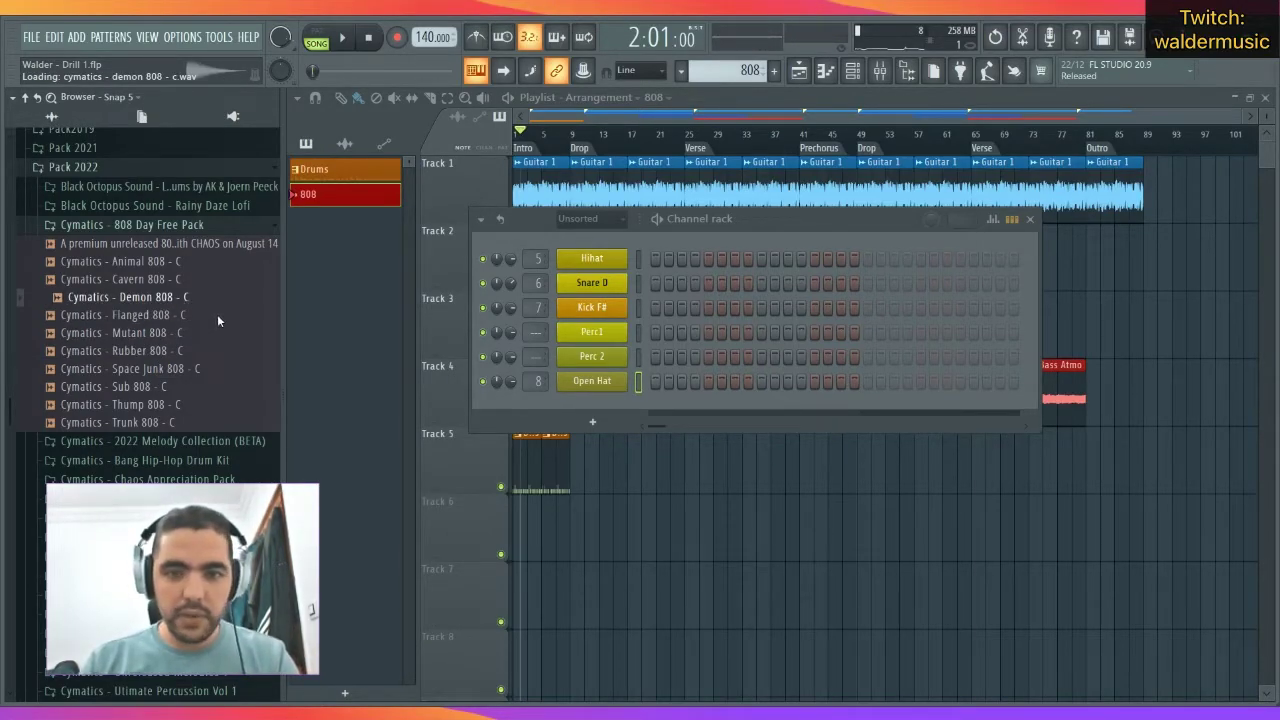
drag(217, 318, 703, 416)
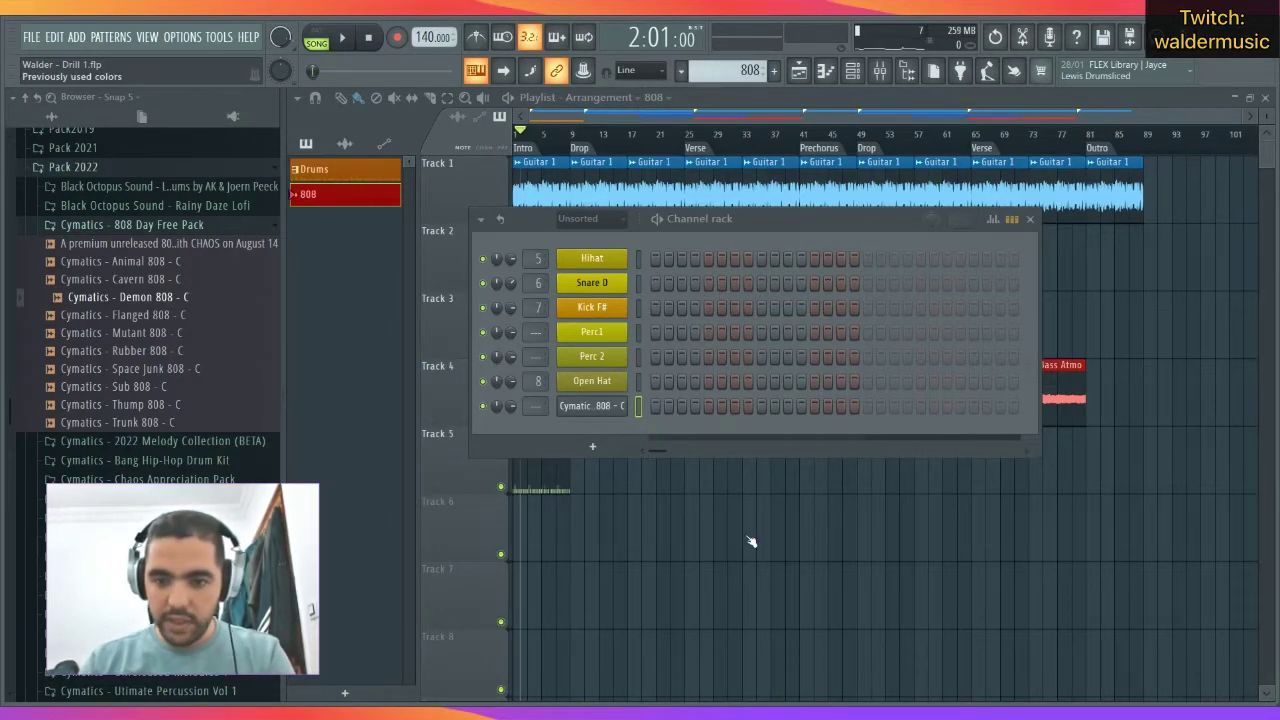
key(Return)
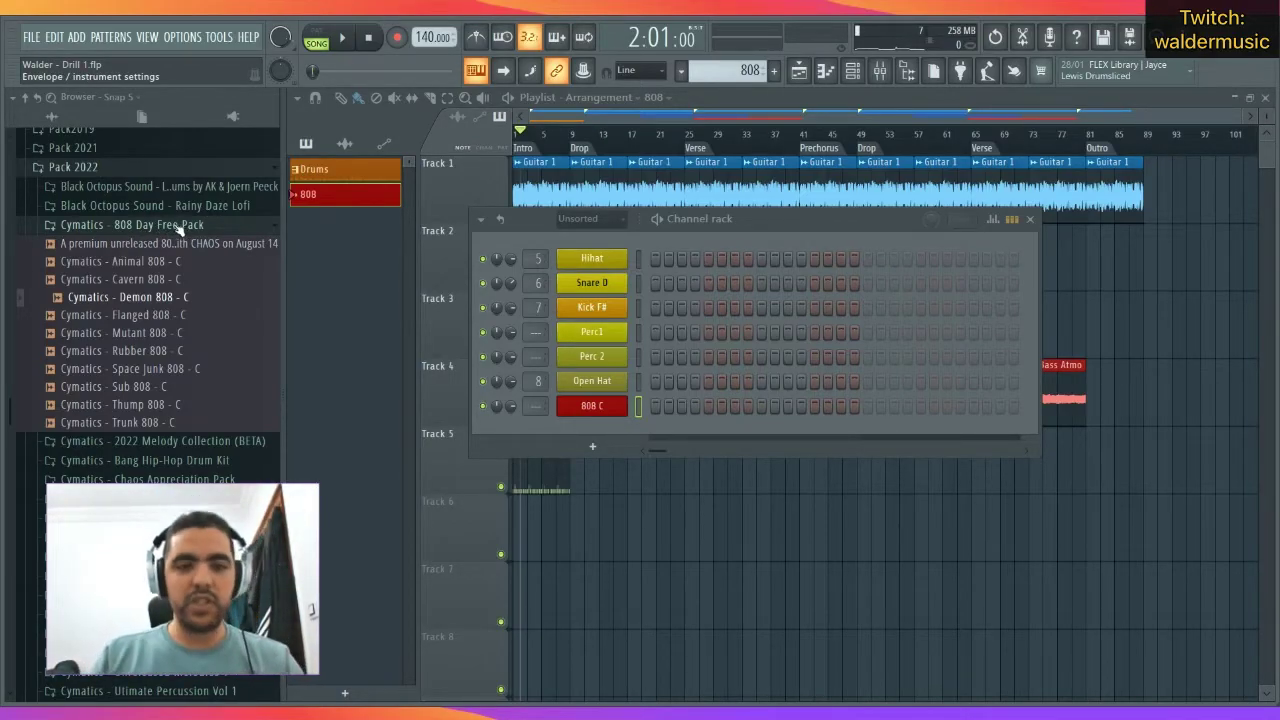
Test the 808 C channel's sound by playing neighbouring notes upward from C5, repeating C5 several times.
key(z)
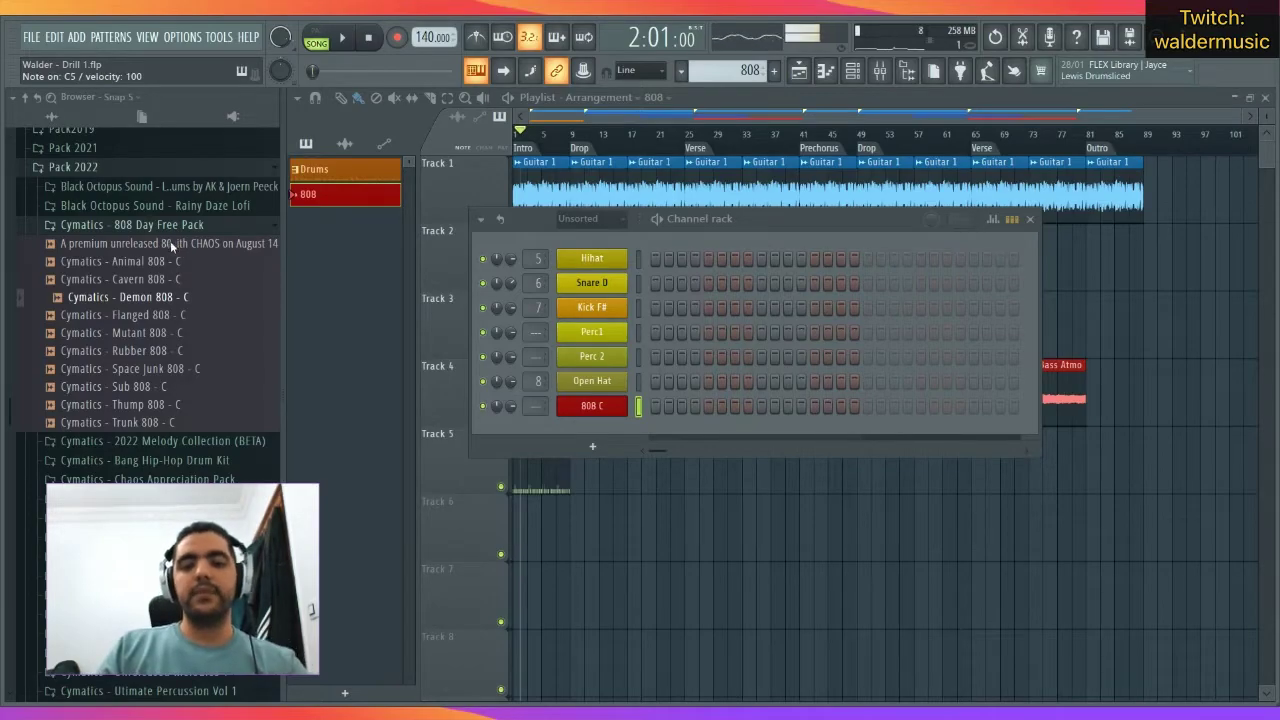
key(x)
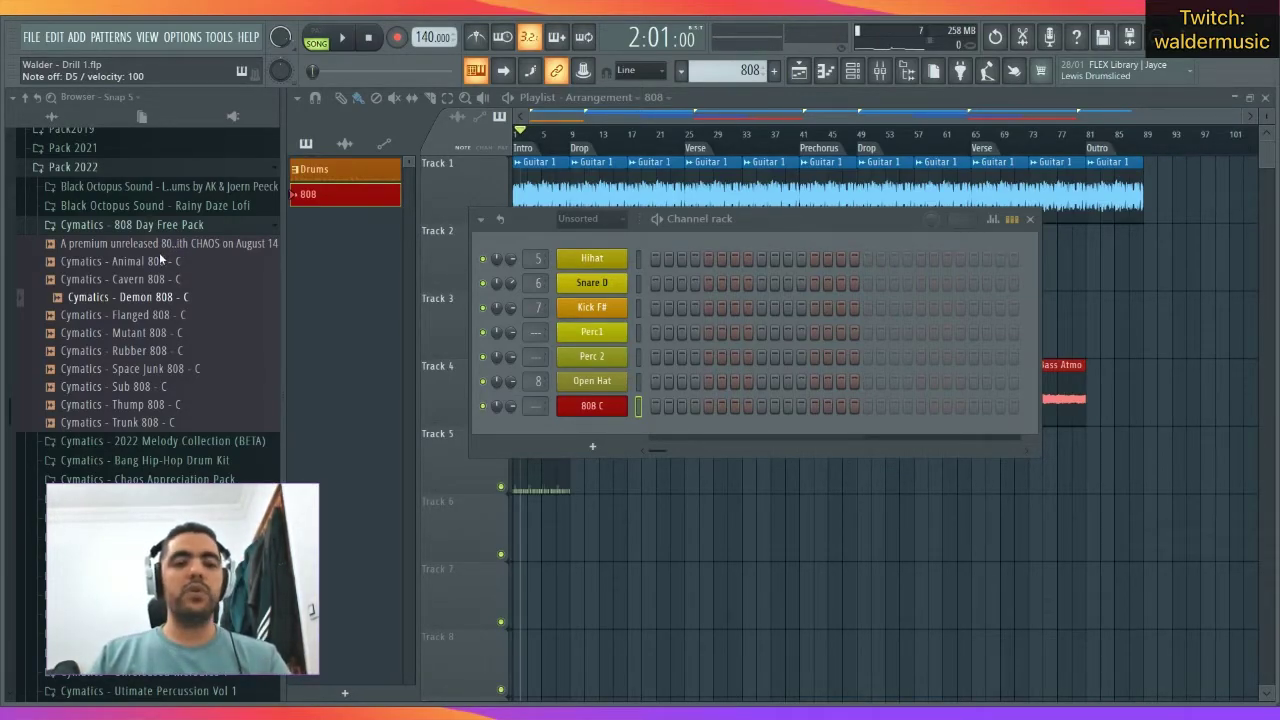
key(z)
key(x)
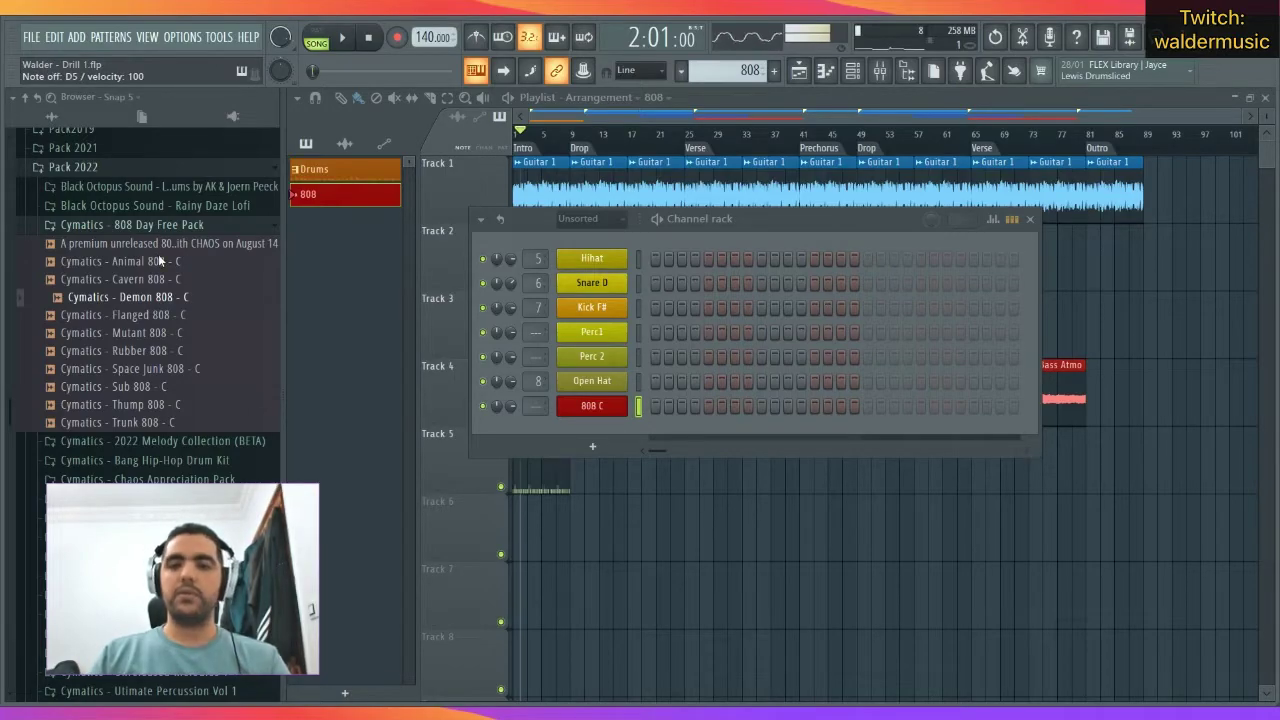
key(c)
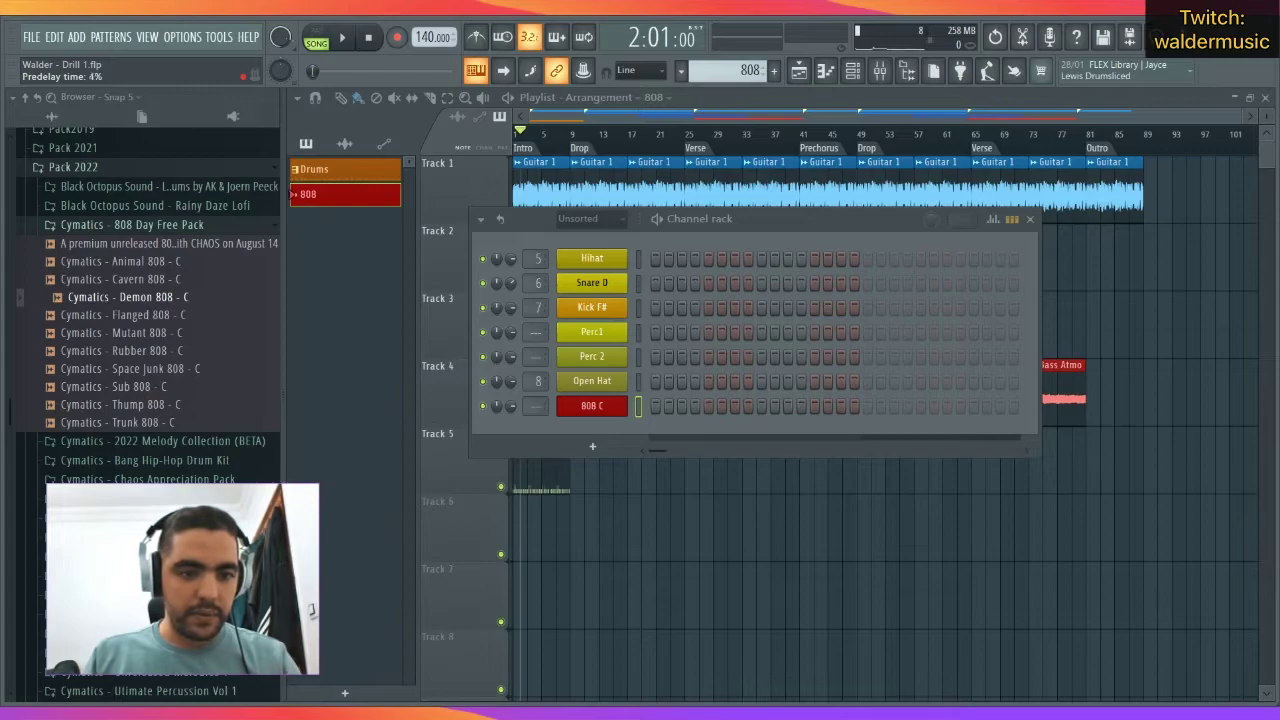
key(z)
key(z)
key(z)
key(z)
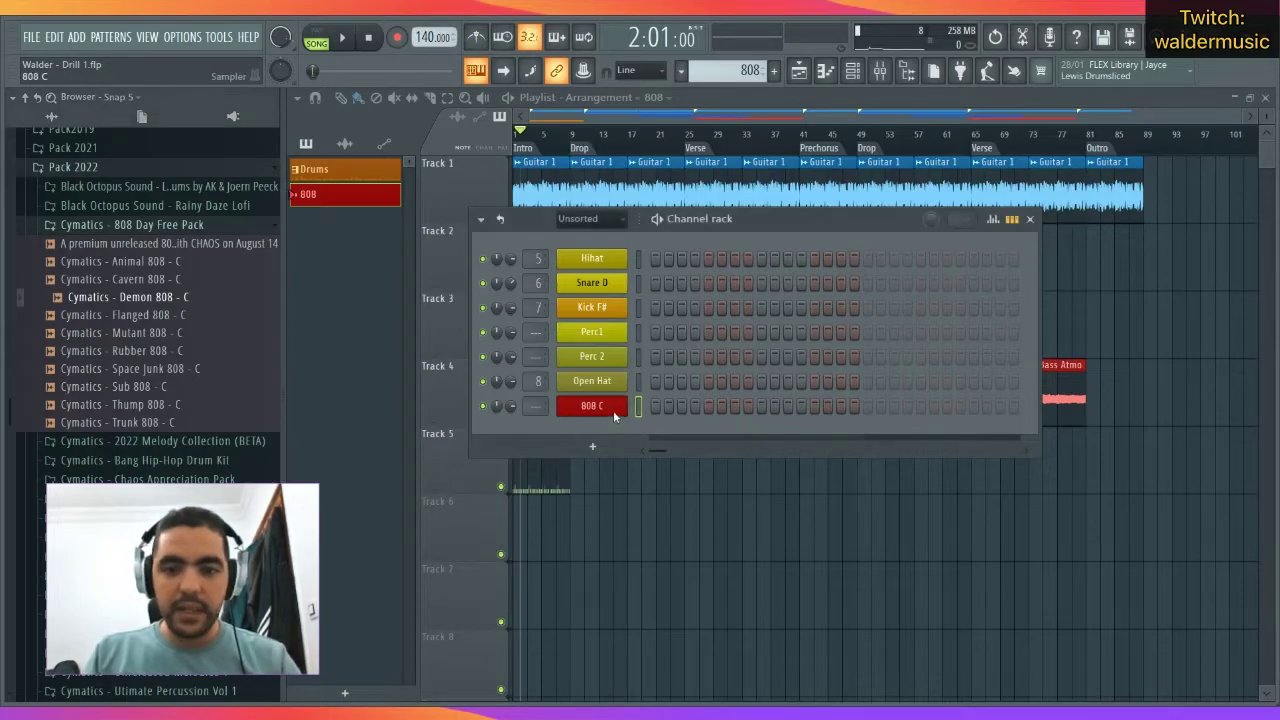
Draw a one-bar B4 note at bar 1 in the 808 C channel's piano roll.
key(F7)
click(352, 293)
drag(356, 293, 555, 308)
scroll(414, 257, up, 3)
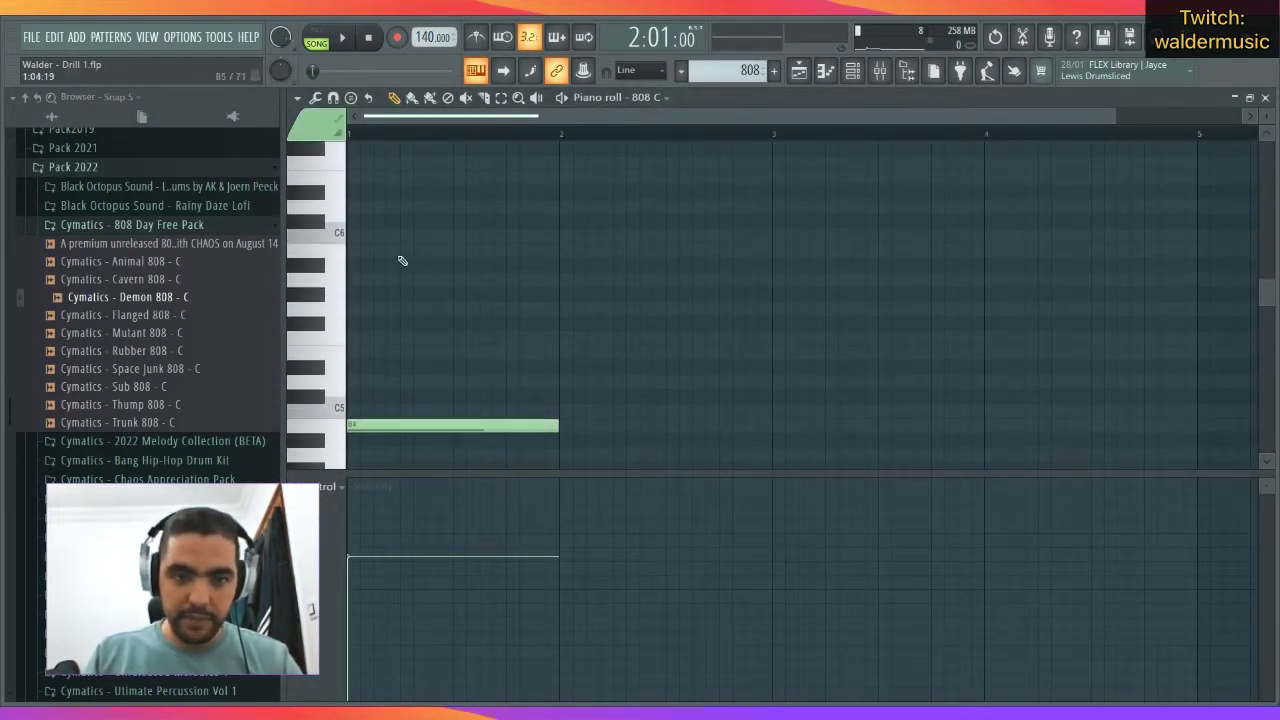
click(340, 266)
scroll(340, 266, down, 3)
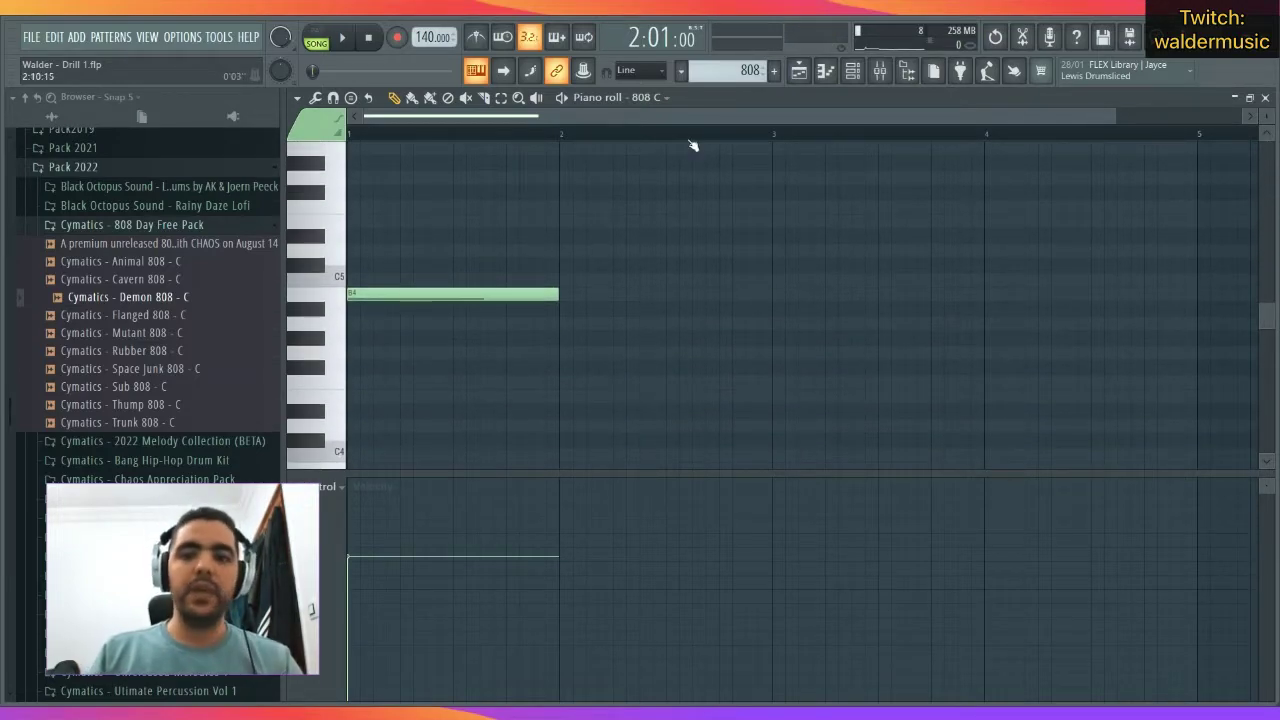
Play back the 808 pattern in pattern mode to hear the B4 note, and stop.
key(space)
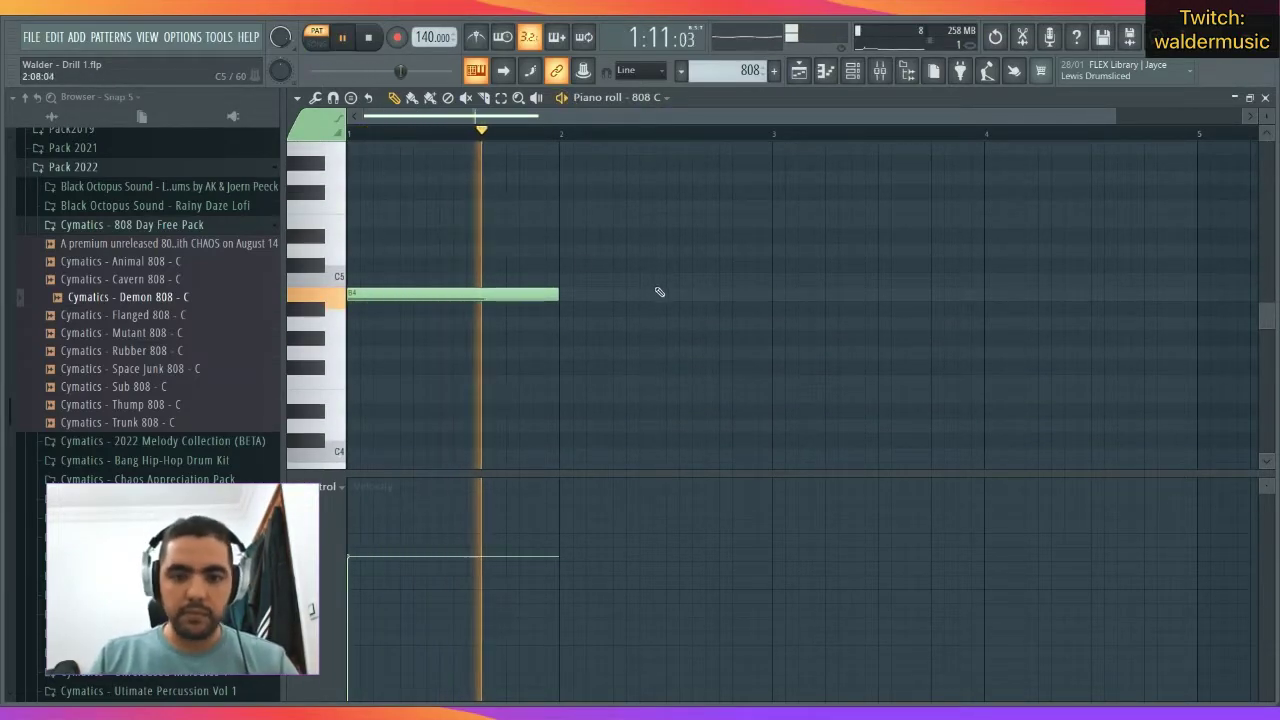
key(space)
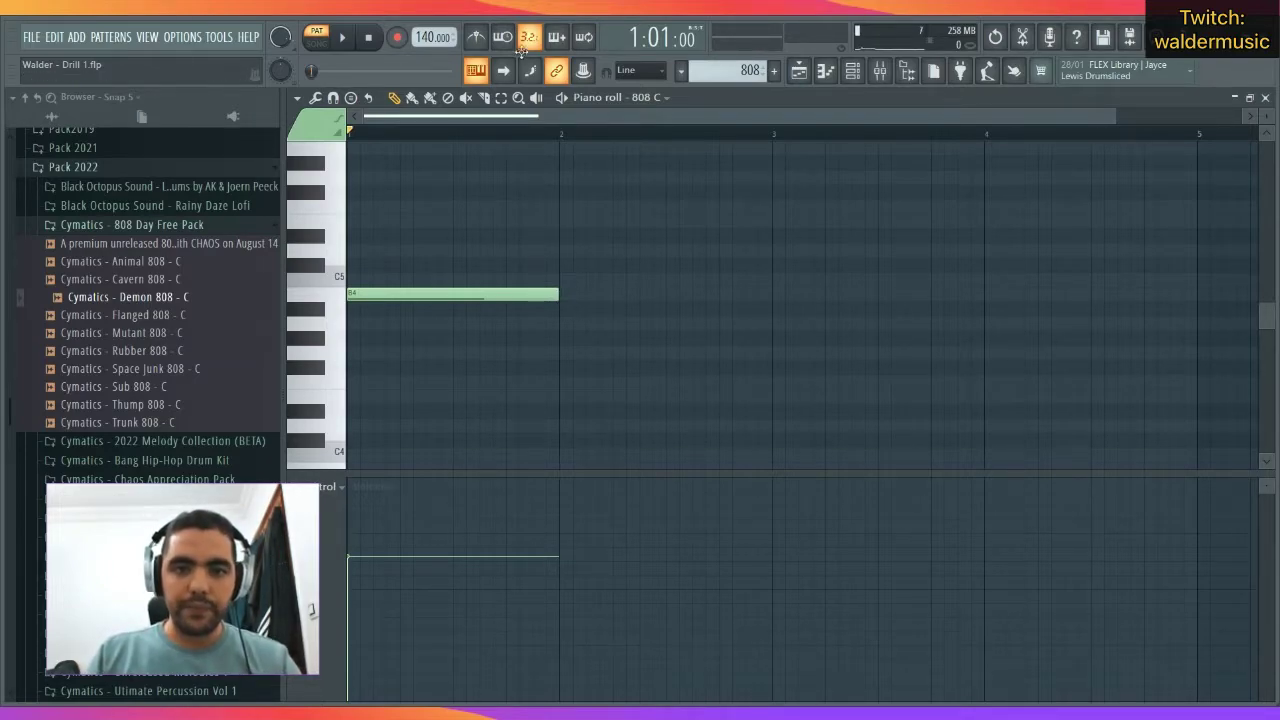
key(space)
key(space)
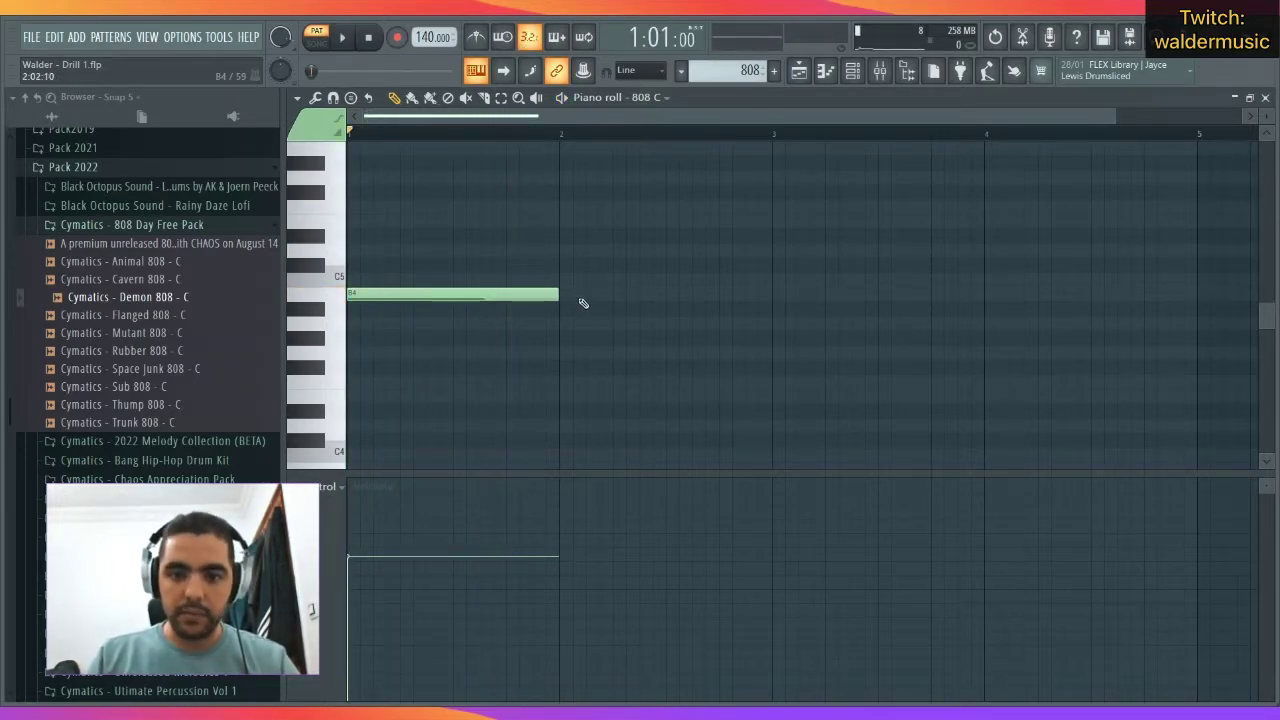
Add a one-bar B4 note at bar 2, plus two-step F#5 and E5 notes on steps 13 and 15.
click(582, 298)
mouse_move(722, 190)
mouse_down()
mouse_move(723, 165)
mouse_move(723, 191)
mouse_up()
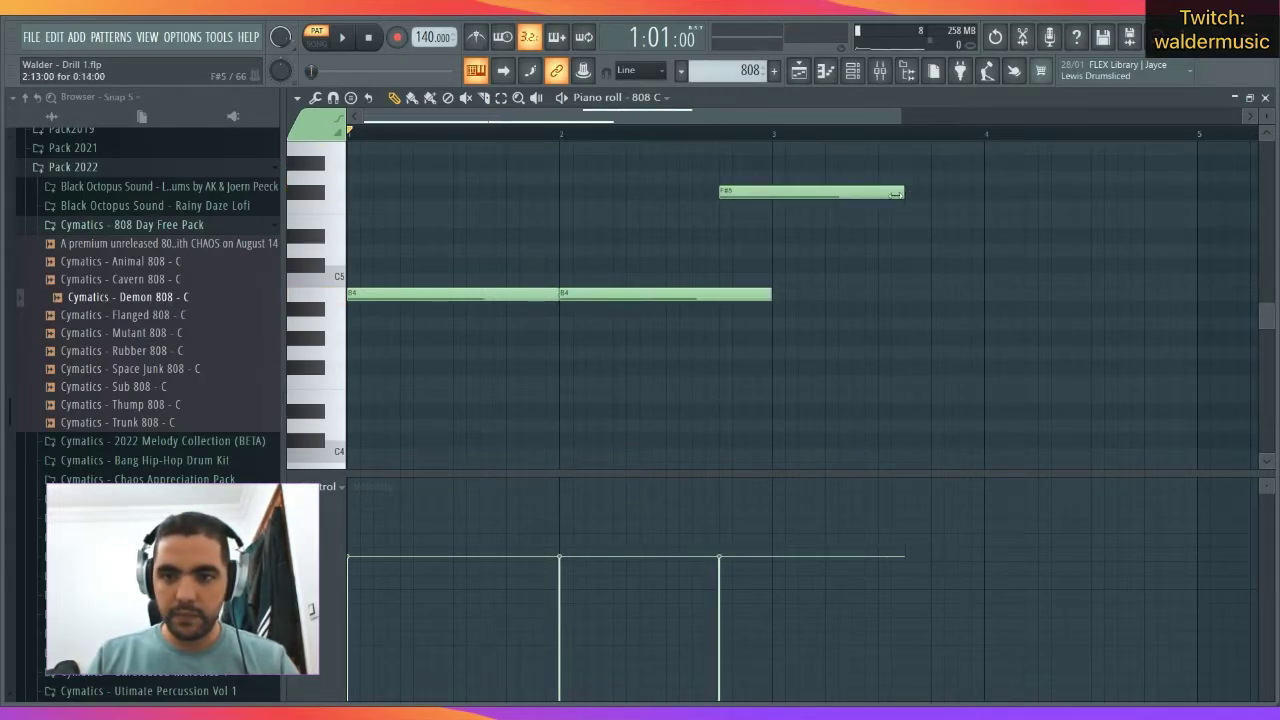
drag(905, 193, 745, 193)
click(748, 218)
Redraw the short E5 note and trim bar 2's B4 note to end where F#5 begins, checking by playback.
scroll(466, 240, up, 5)
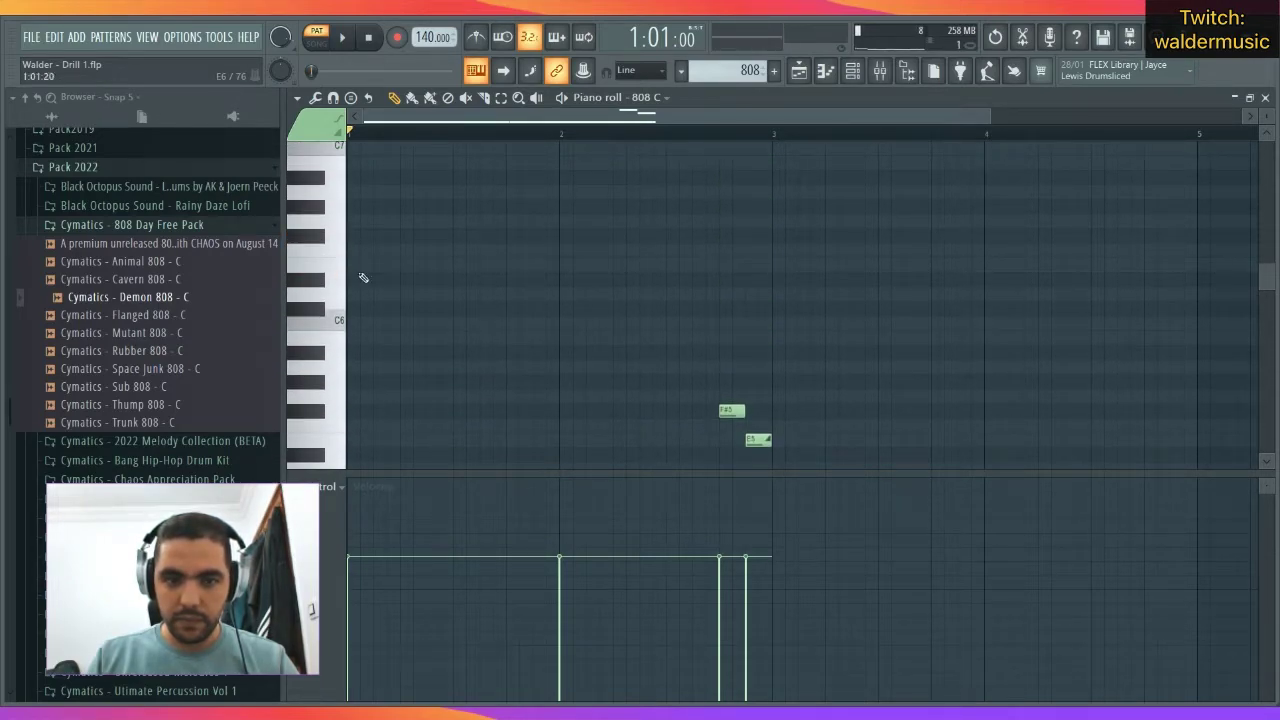
scroll(374, 337, down, 2)
click(327, 352)
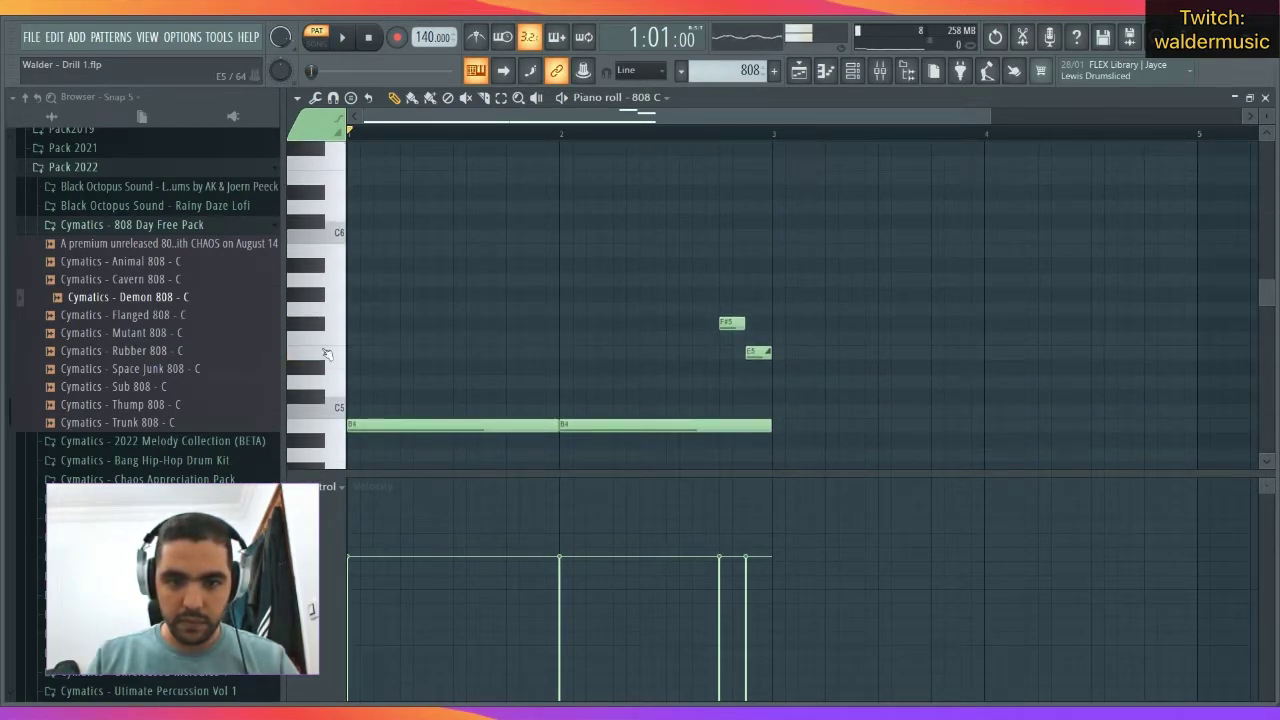
right_click(762, 354)
click(747, 351)
drag(770, 426, 737, 429)
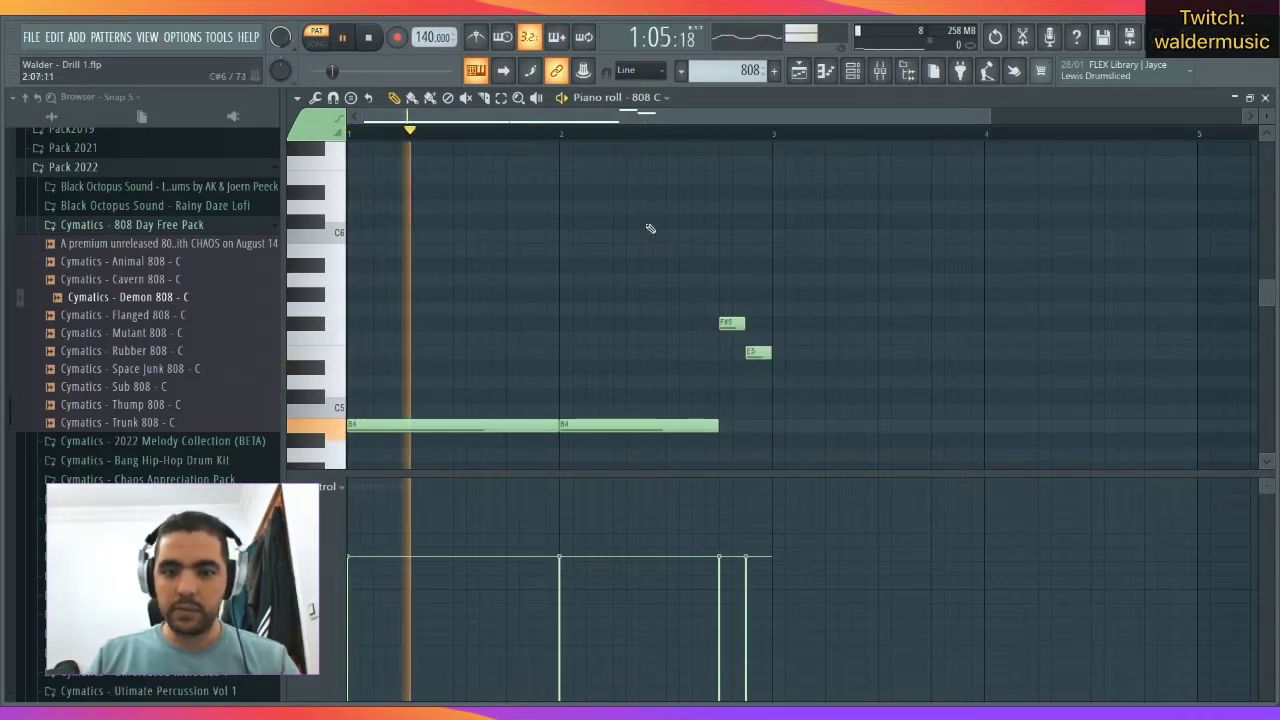
scroll(685, 245, down, 1)
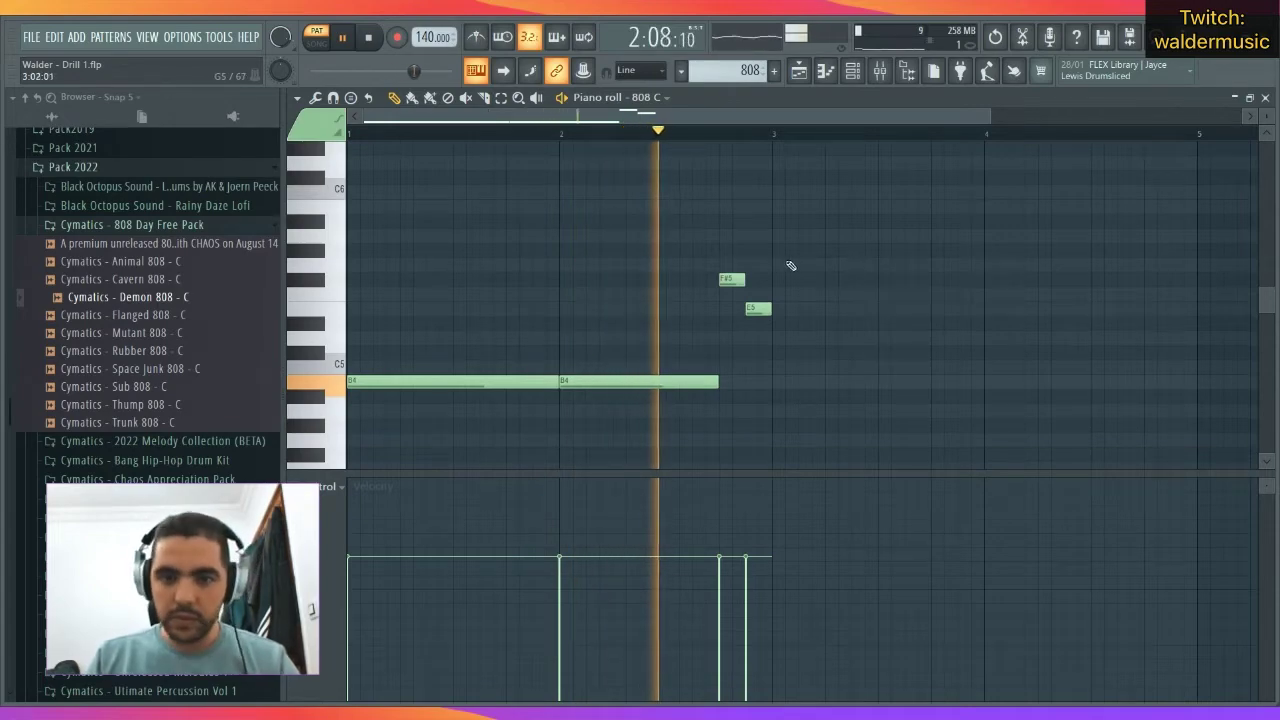
key(space)
Add a one-bar B4 note at bar 3 and a half-bar B4 note at bar 4.
scroll(835, 276, down, 2)
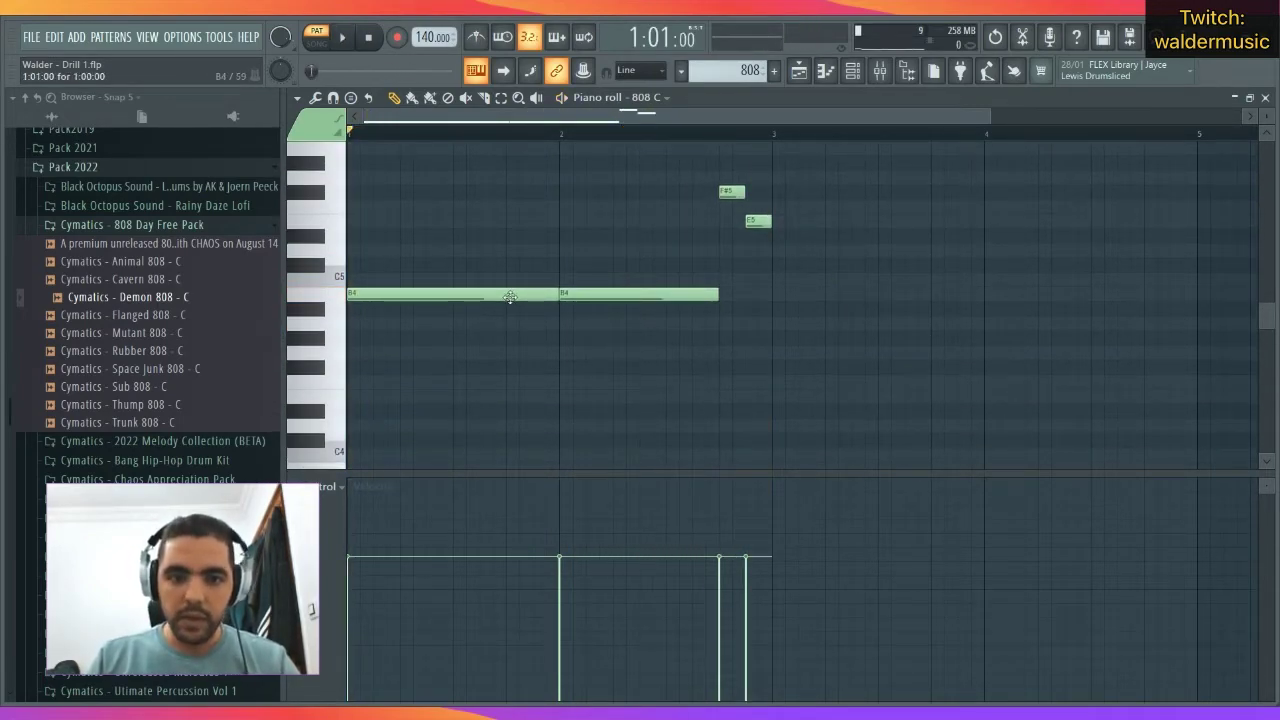
mouse_move(454, 301)
mouse_down()
mouse_move(880, 340)
mouse_move(1079, 299)
mouse_up()
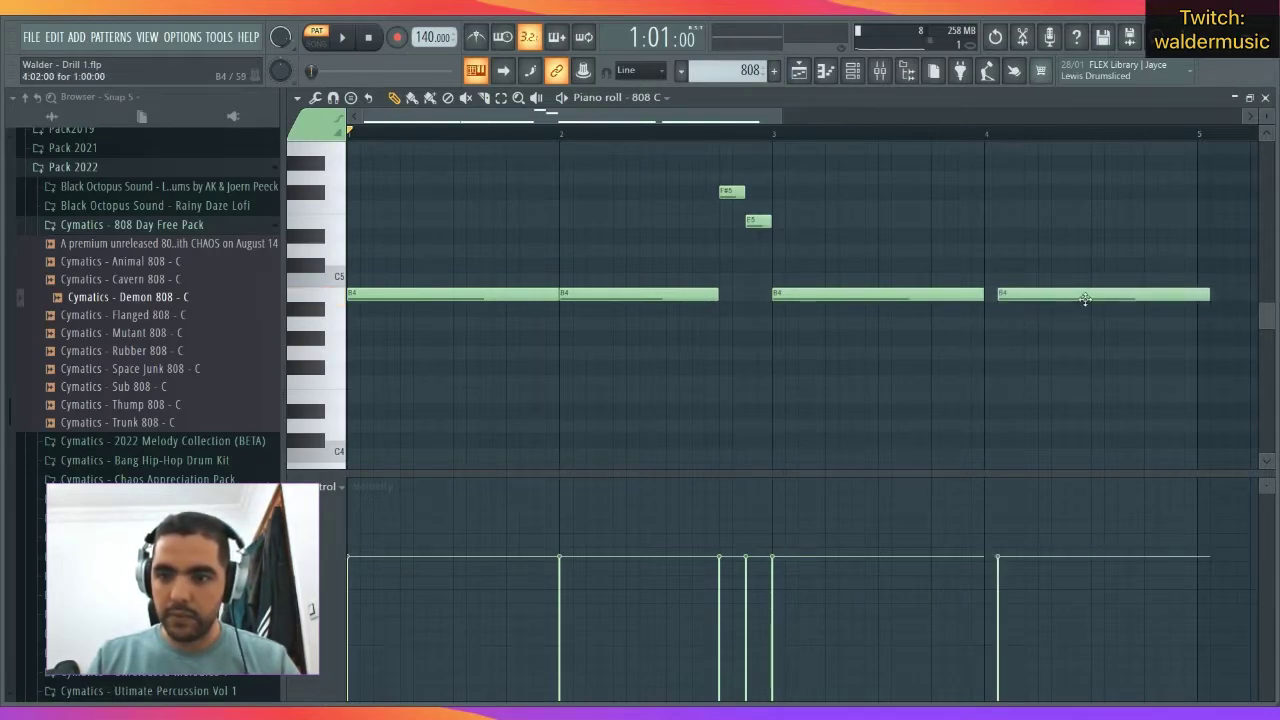
drag(1193, 291, 1095, 311)
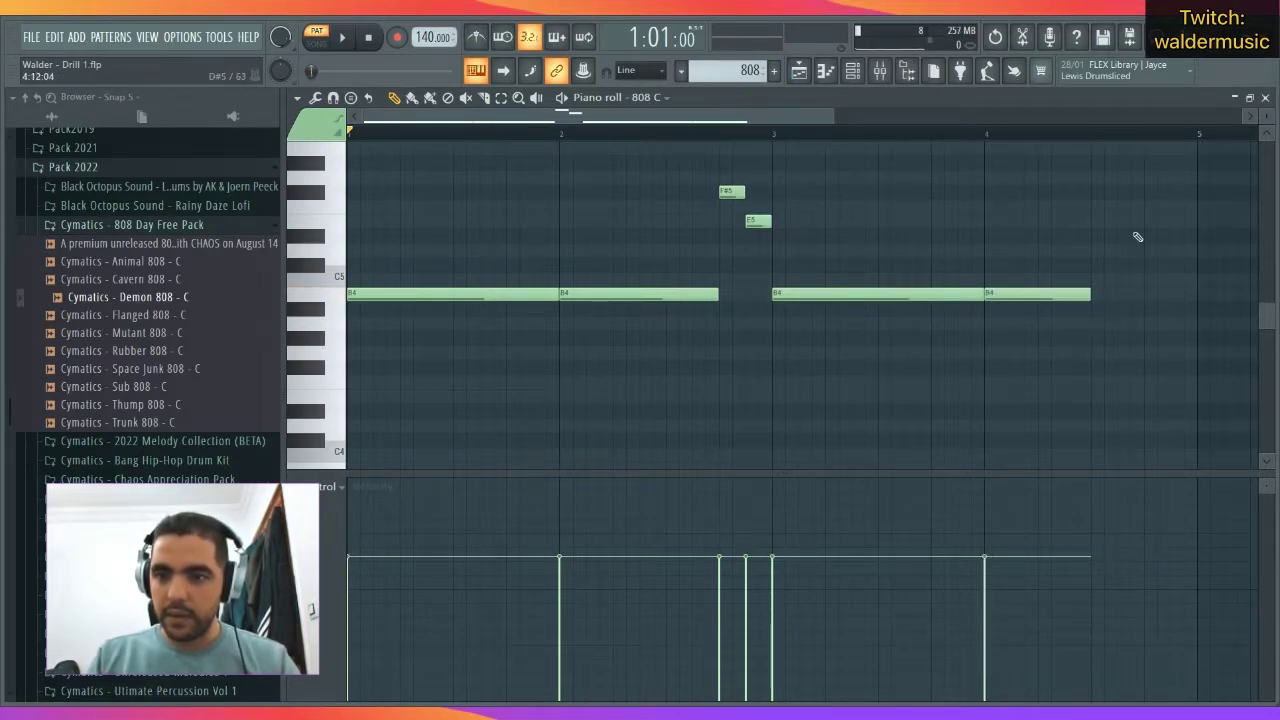
Fill the second half of bar 4 with descending two-step notes F#5, E5, D5 and C#5.
scroll(1137, 237, up, 1)
click(1100, 235)
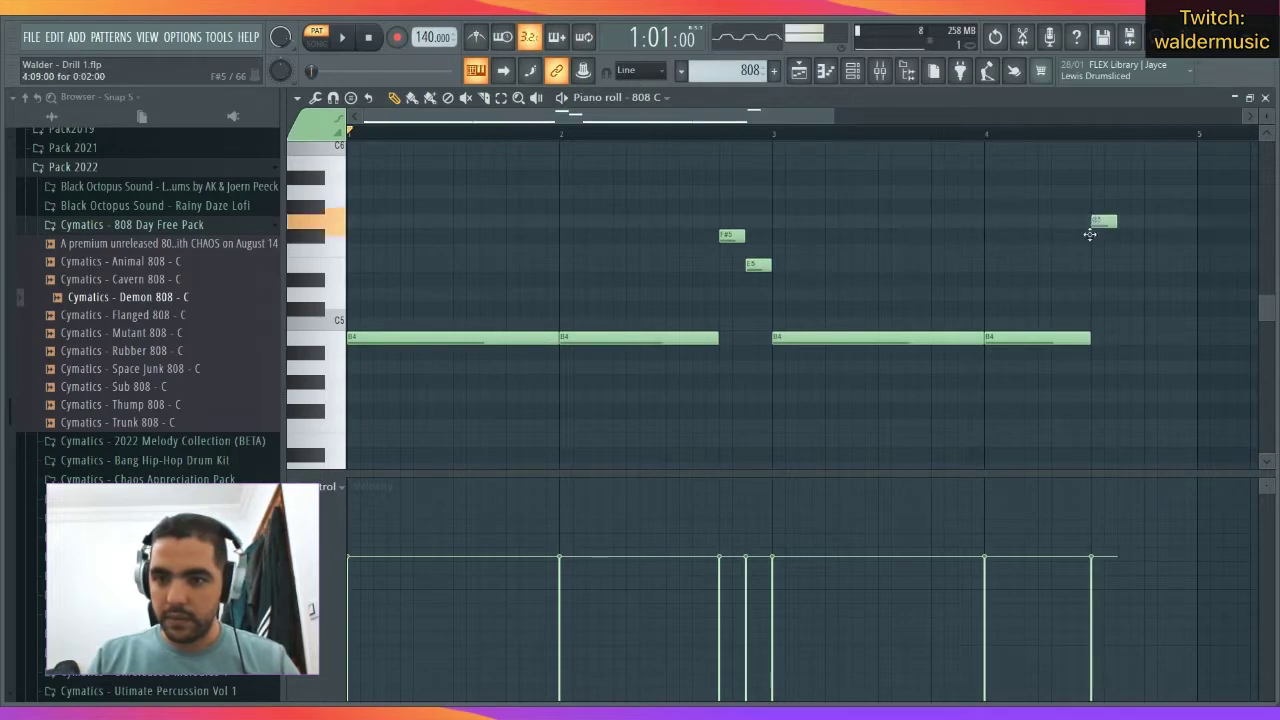
click(1120, 265)
click(1148, 294)
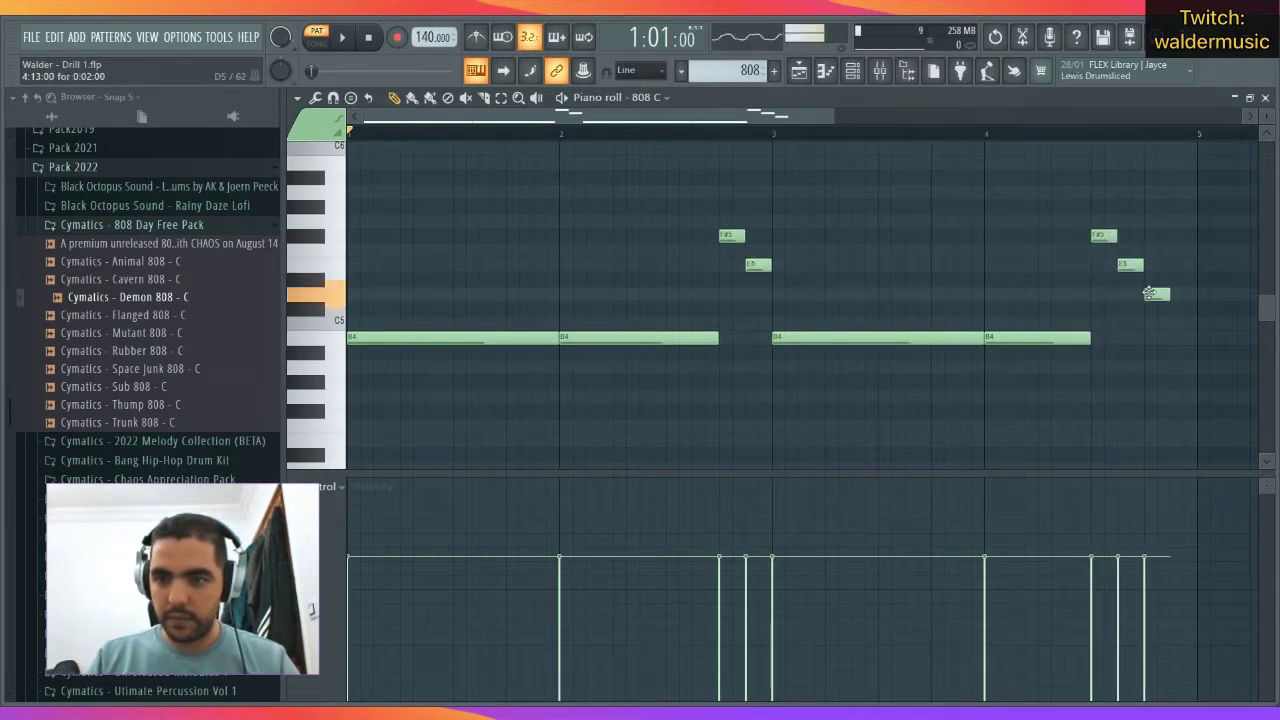
click(1174, 322)
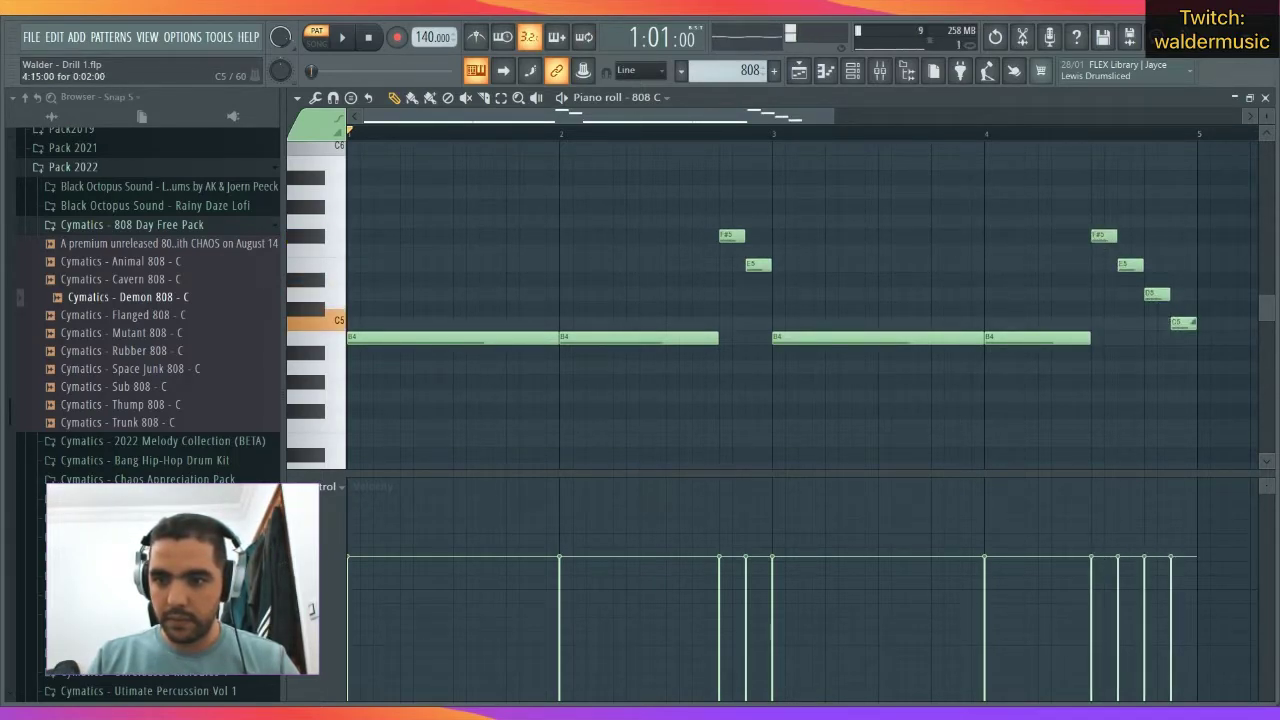
click(1172, 306)
Audition the D6 and C#6 piano keys and briefly play the 808 pattern.
scroll(488, 307, up, 3)
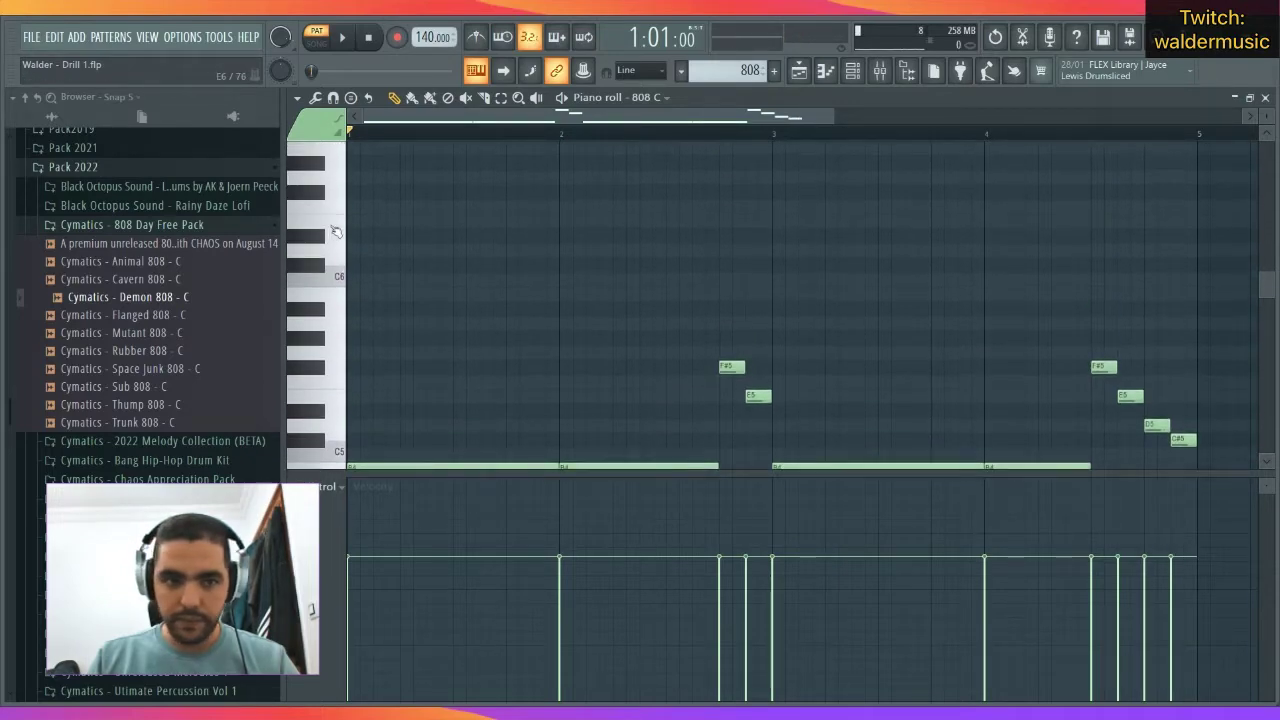
click(320, 255)
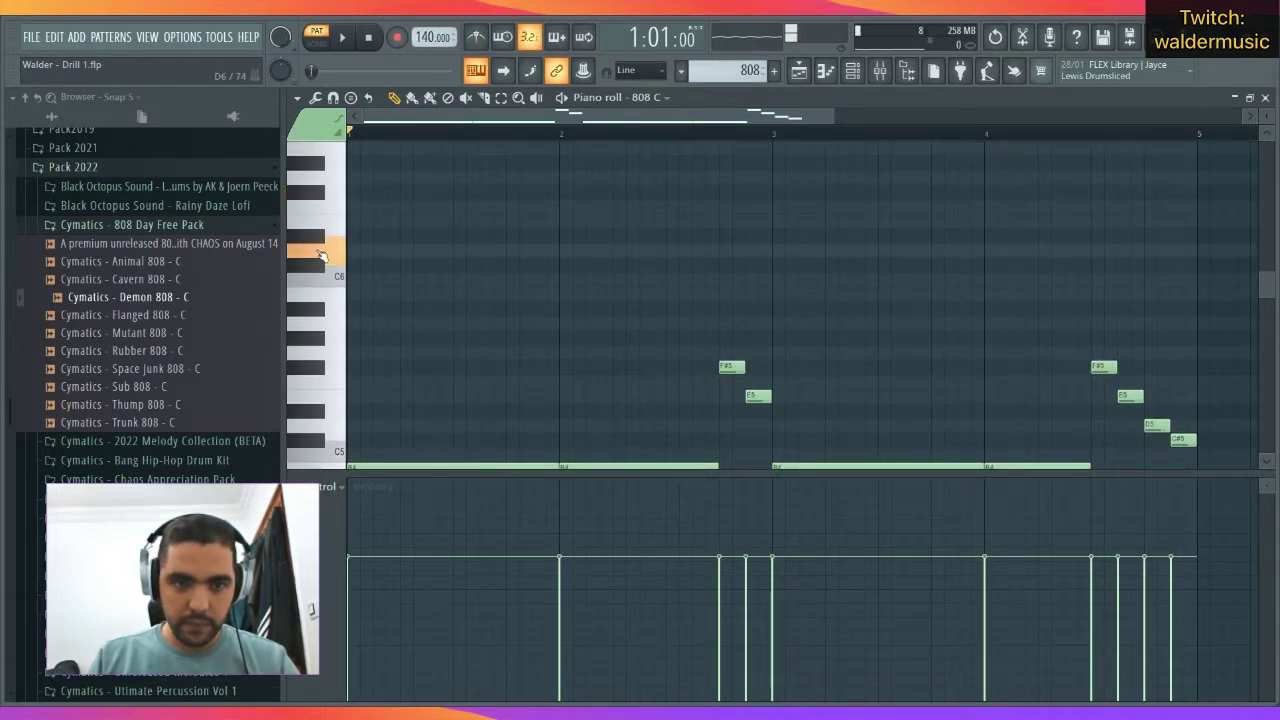
click(320, 266)
key(space)
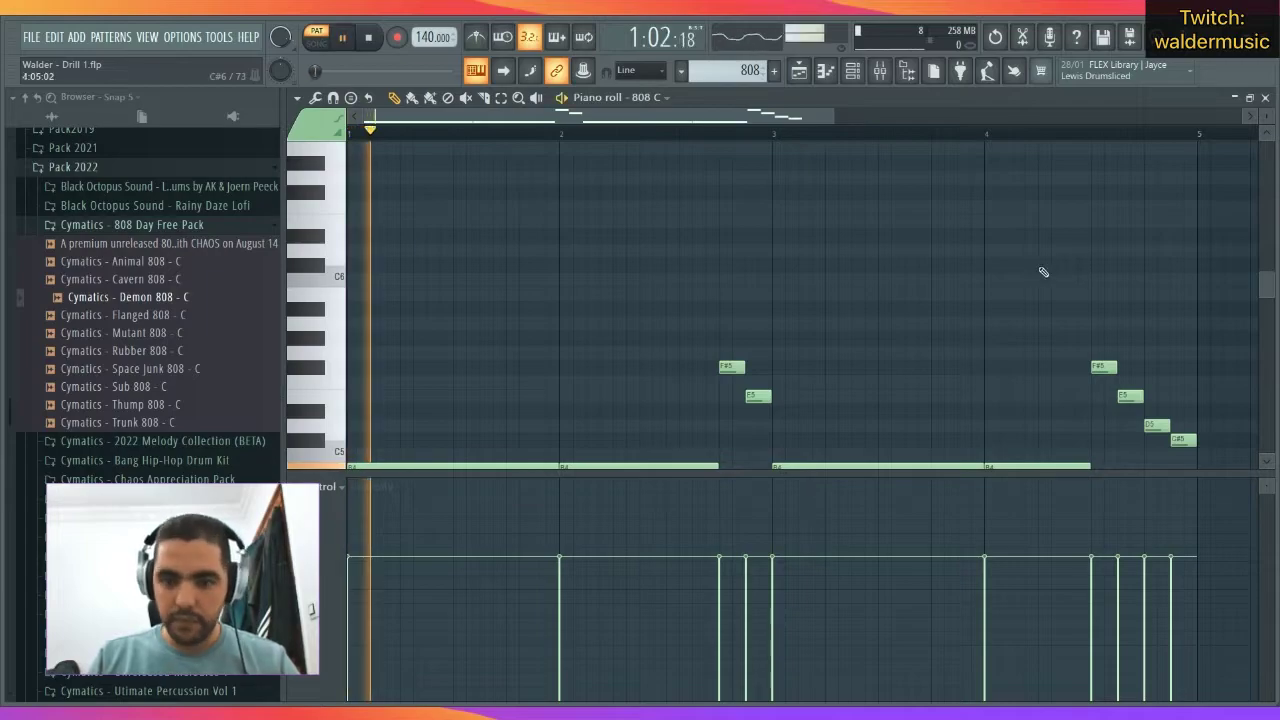
scroll(1045, 262, down, 4)
key(space)
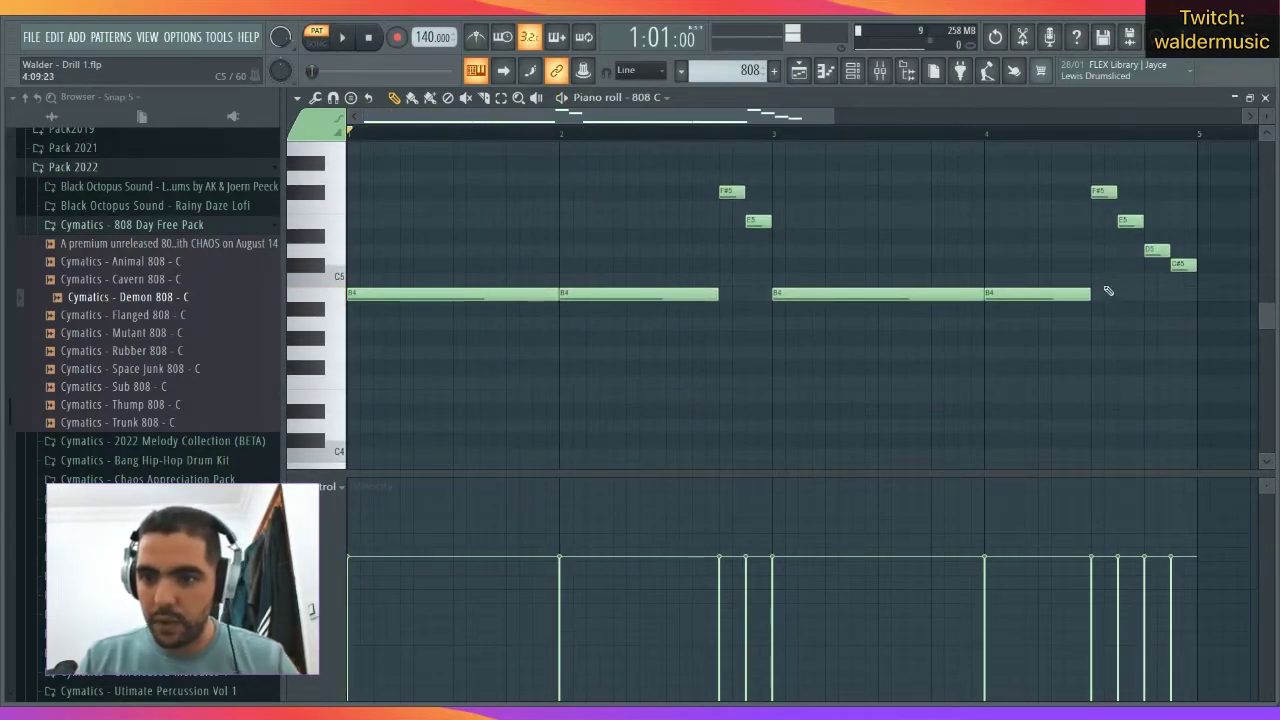
Close the piano roll and channel rack, and place an 808 pattern clip at bar 1 on Track 6.
click(1267, 97)
click(1031, 220)
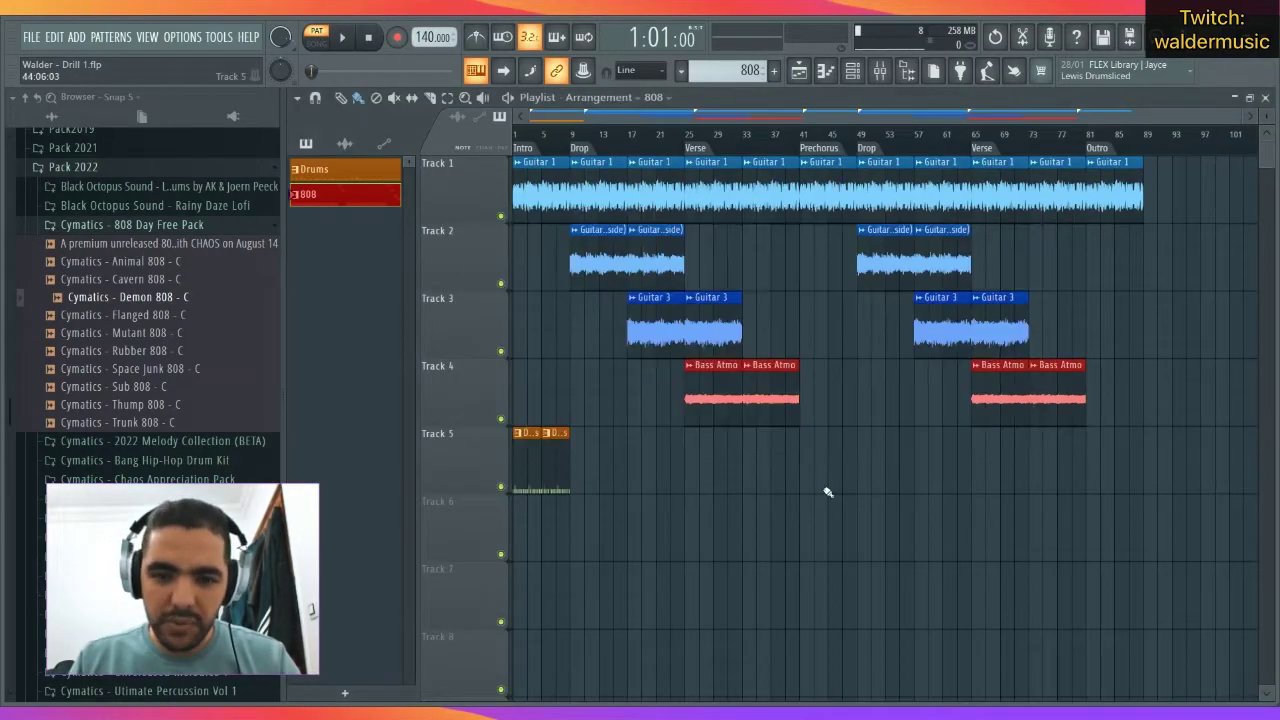
drag(583, 525, 530, 526)
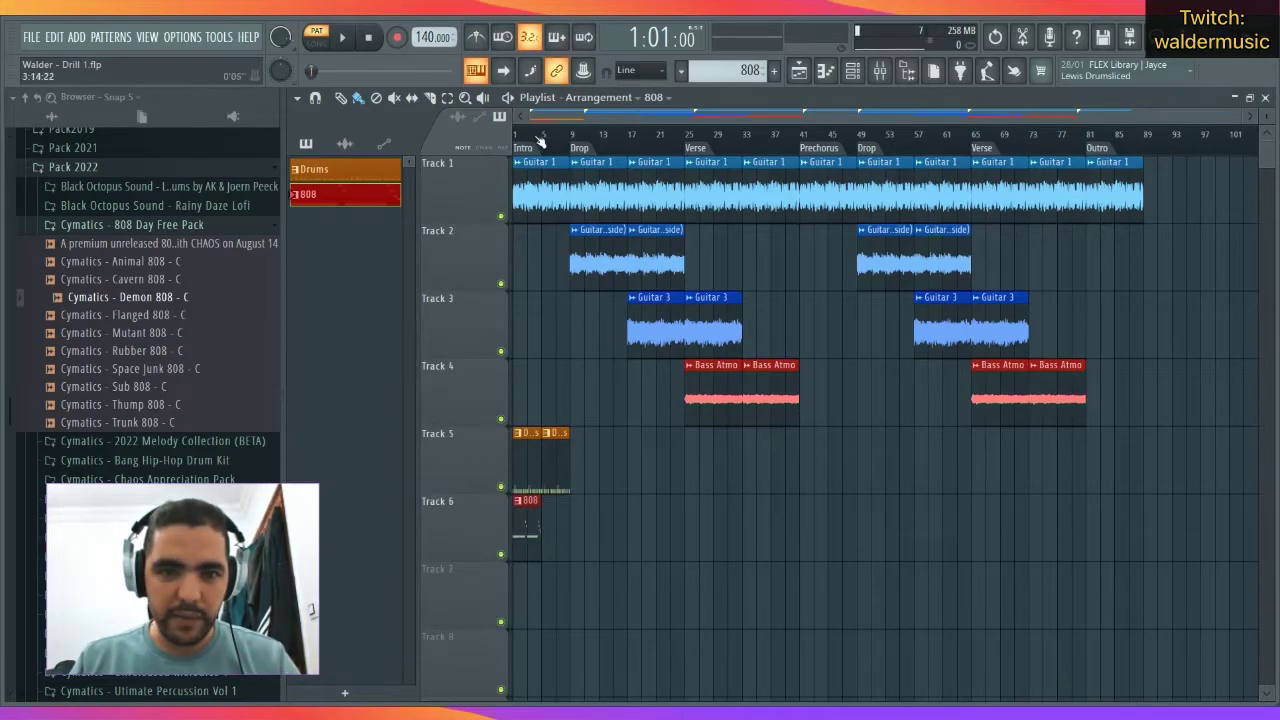
Play the arrangement with the 808, and open the 808 pattern in the piano roll to check its opening bars.
key(space)
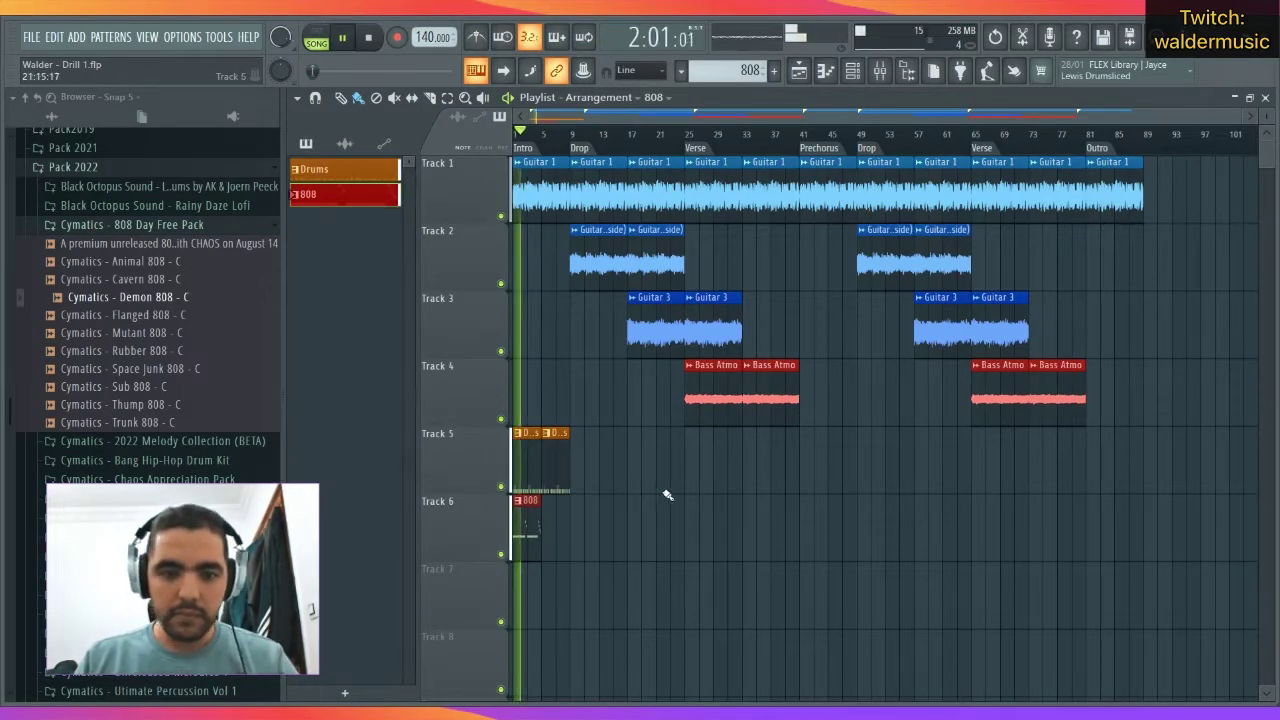
key(space)
double_click(525, 529)
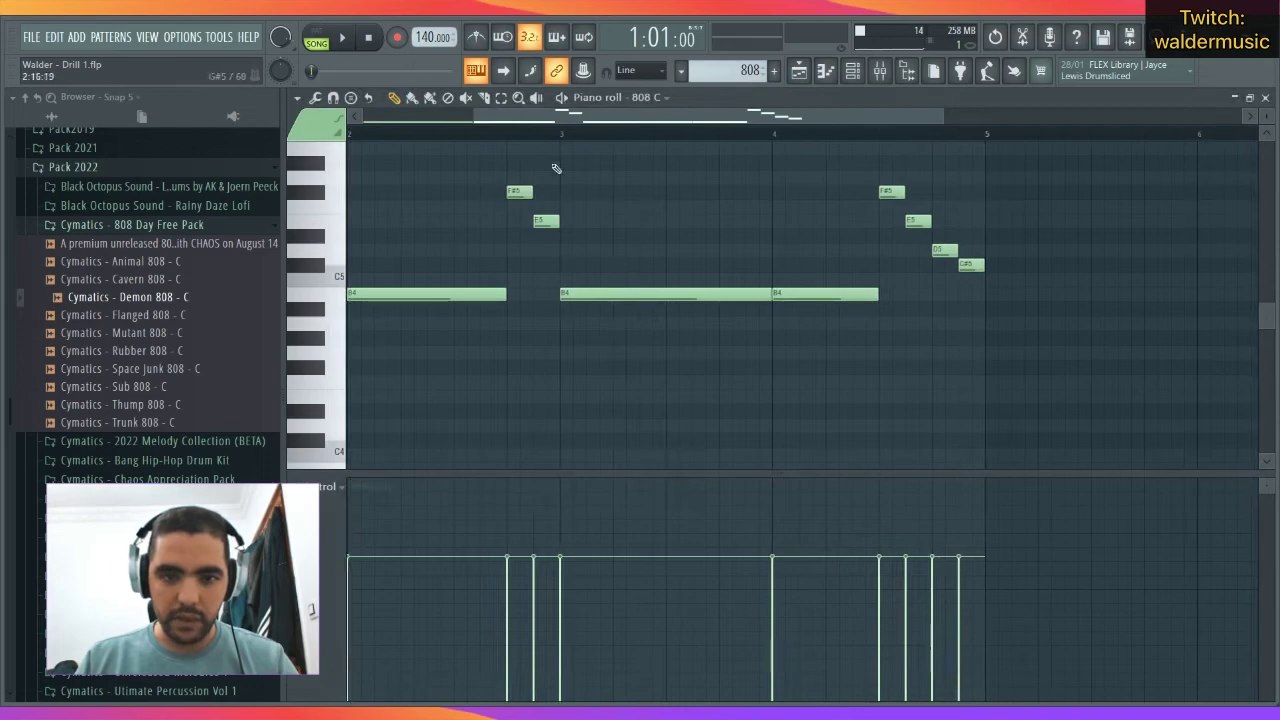
drag(584, 293, 718, 294)
key(space)
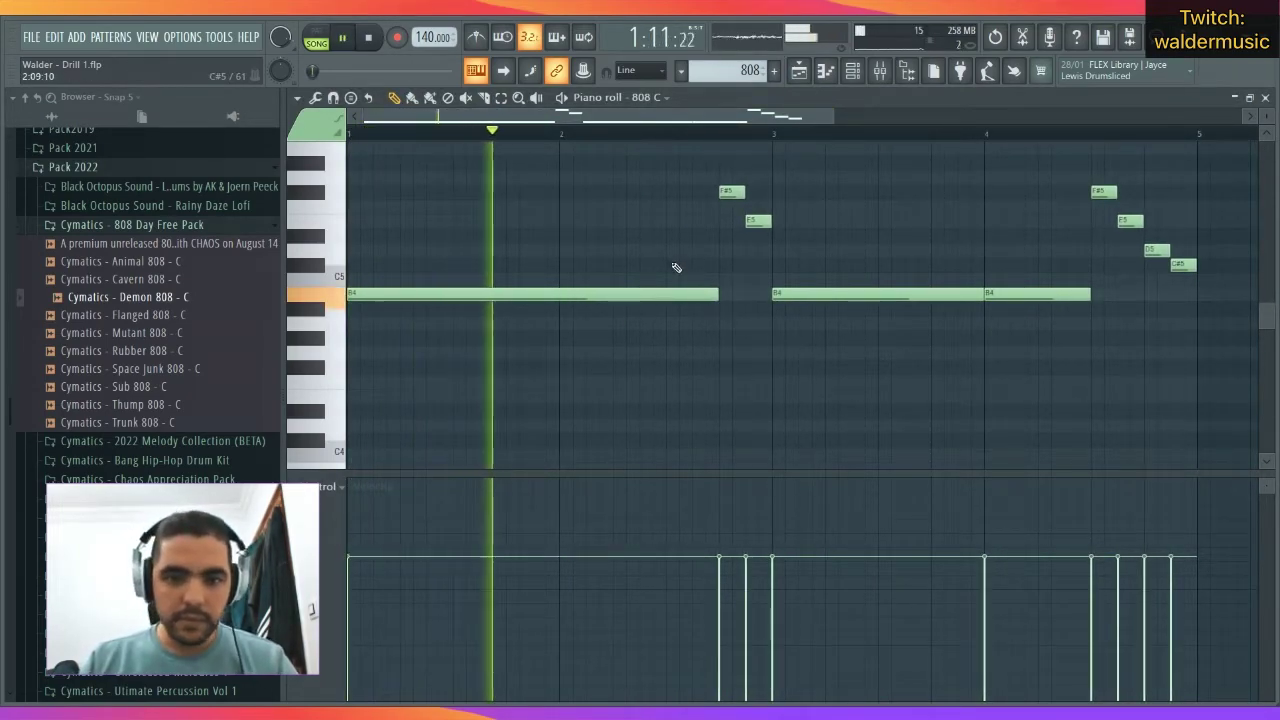
key(space)
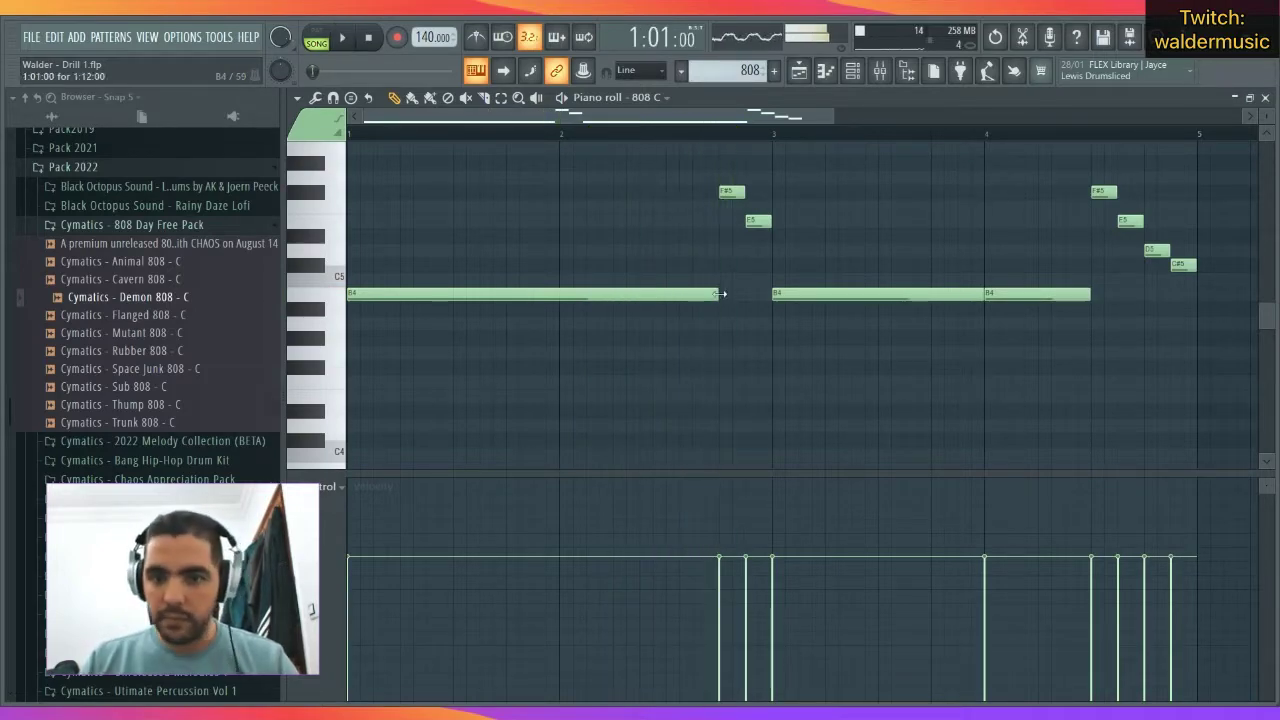
Split the first B4 note halfway through bar 2, shorten the second piece to a quarter bar, and play the pattern.
click(668, 297)
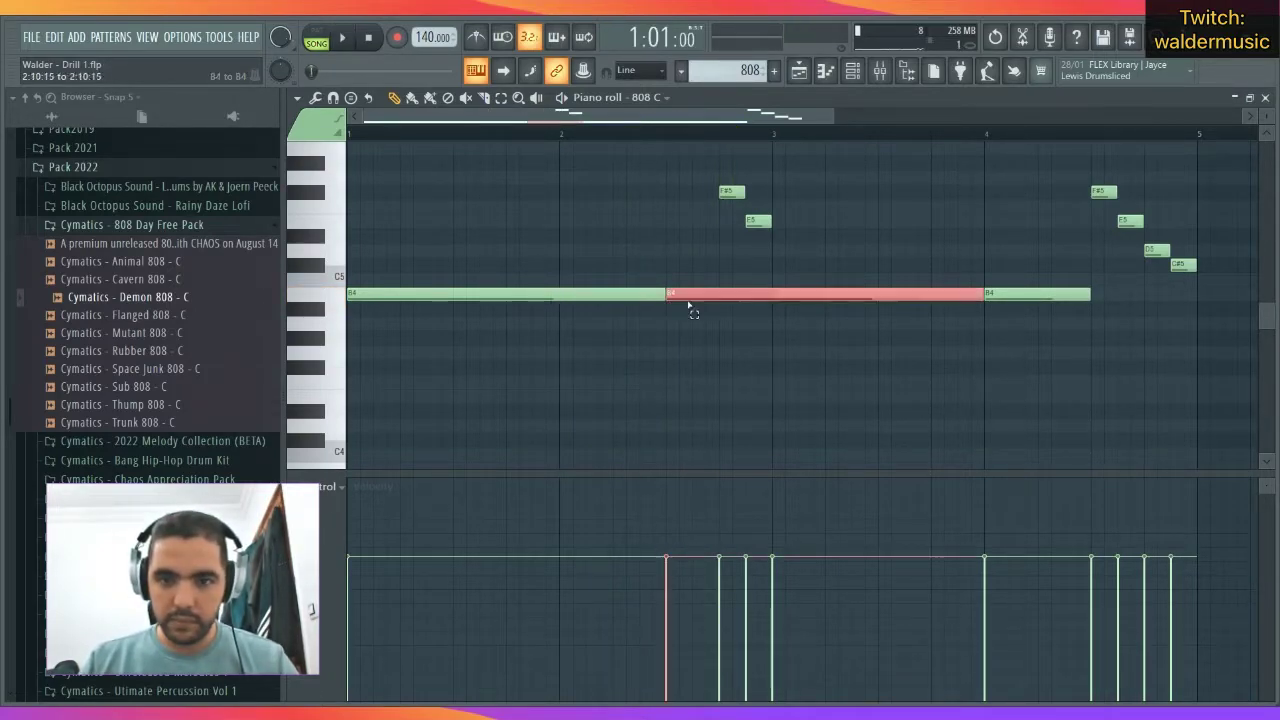
drag(979, 295, 718, 296)
key(space)
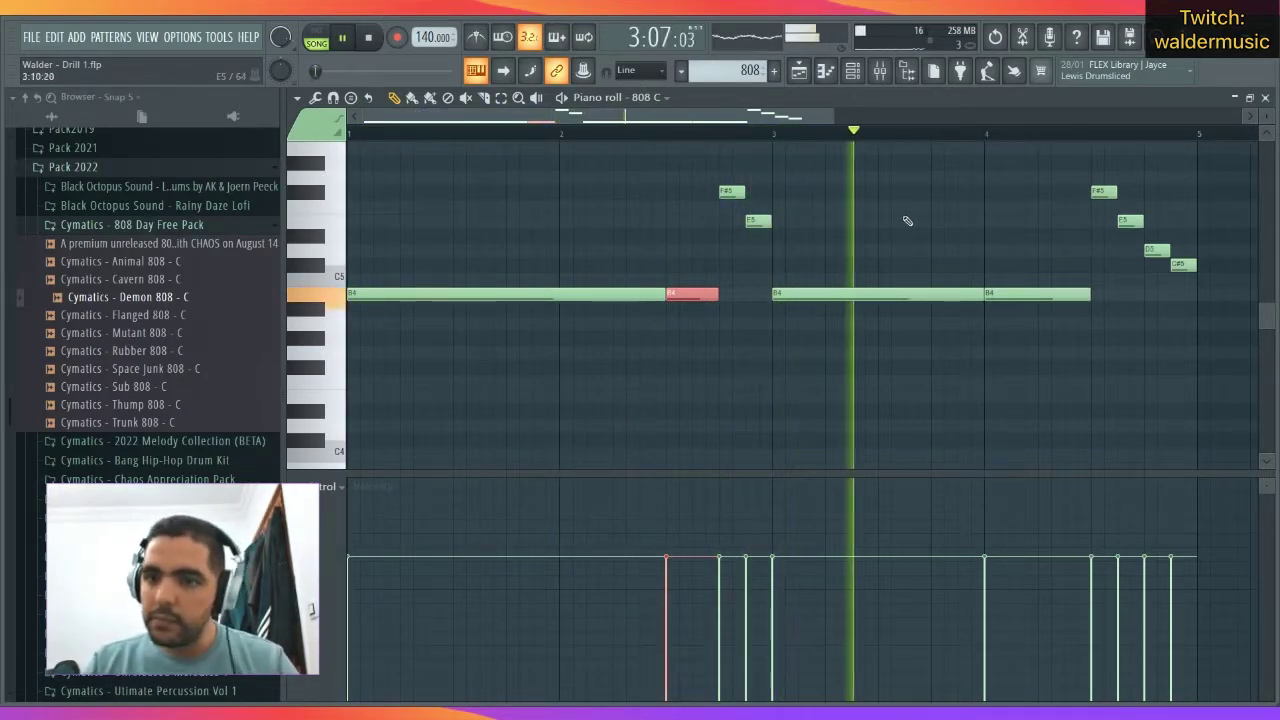
Stop playback and duplicate the whole four-bar bassline so the copy starts at bar 5.
scroll(1011, 135, down, 1)
scroll(1014, 137, down, 1)
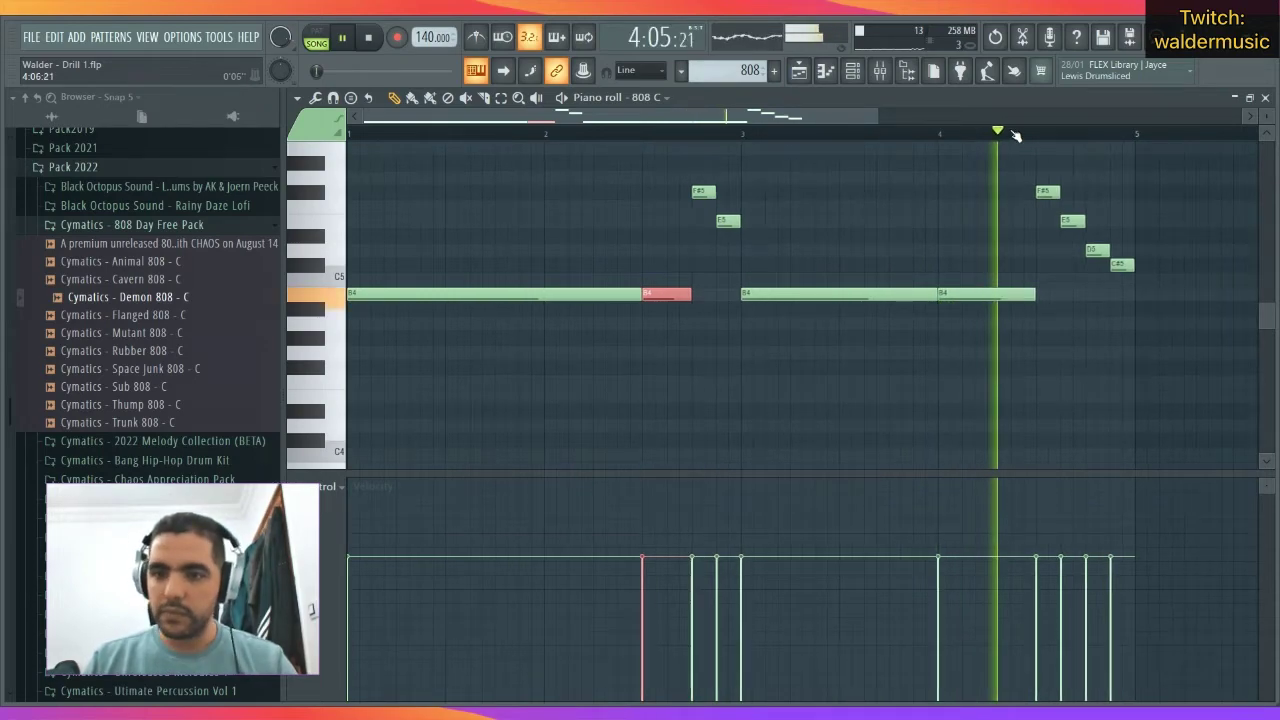
scroll(1014, 135, down, 3)
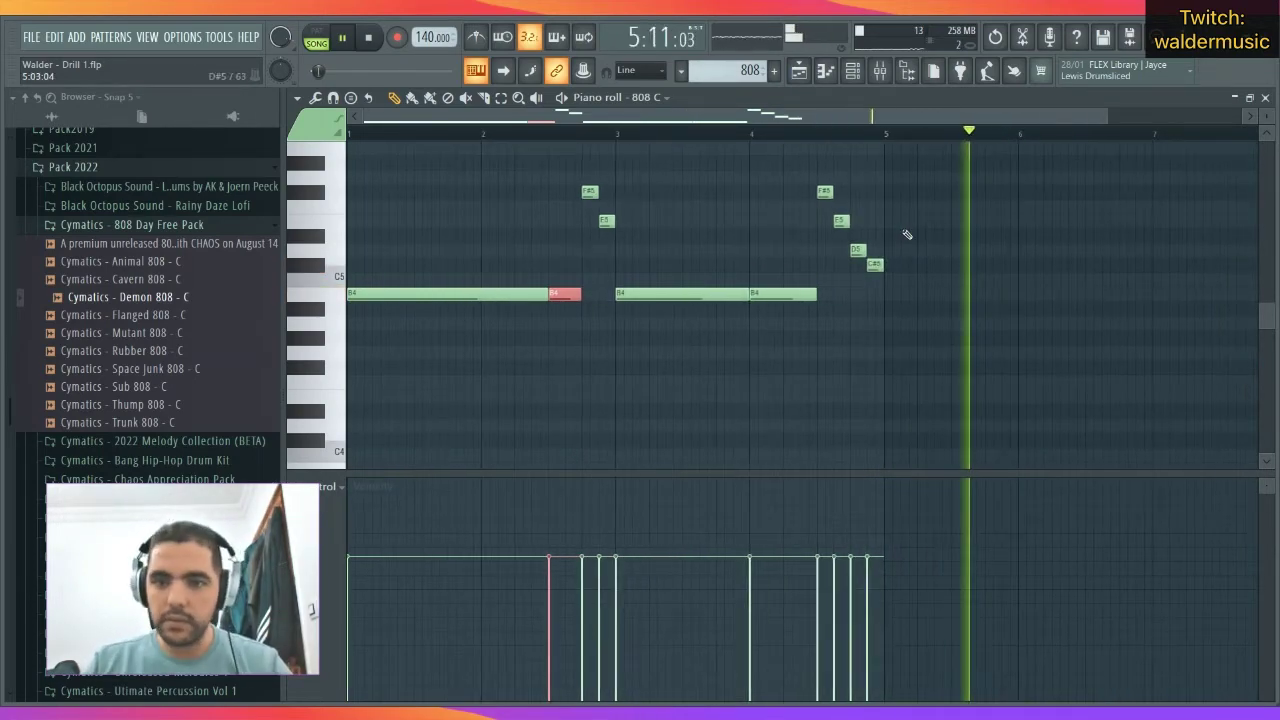
scroll(891, 211, up, 2)
key(space)
drag(891, 211, 350, 425)
drag(400, 385, 932, 369)
scroll(834, 138, down, 2)
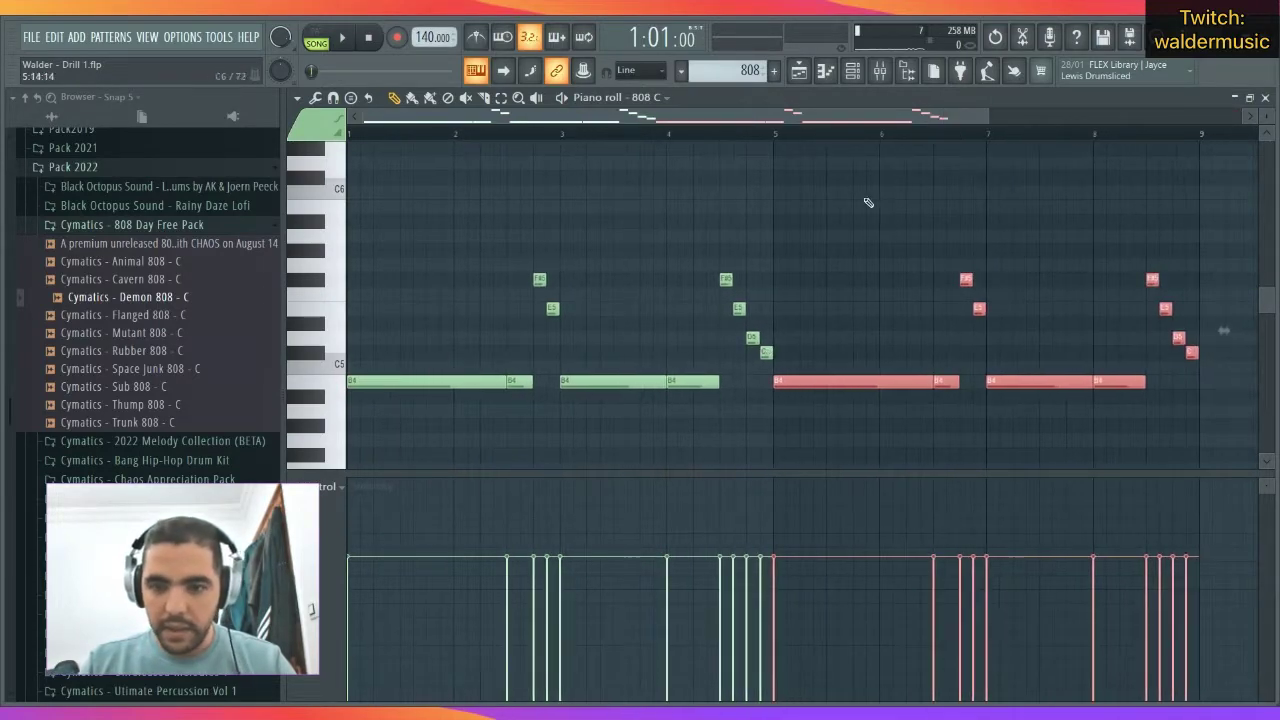
Add a B5 slide note over the short B4 note in the middle of bar 6 and play it back.
ctrl+click(900, 337)
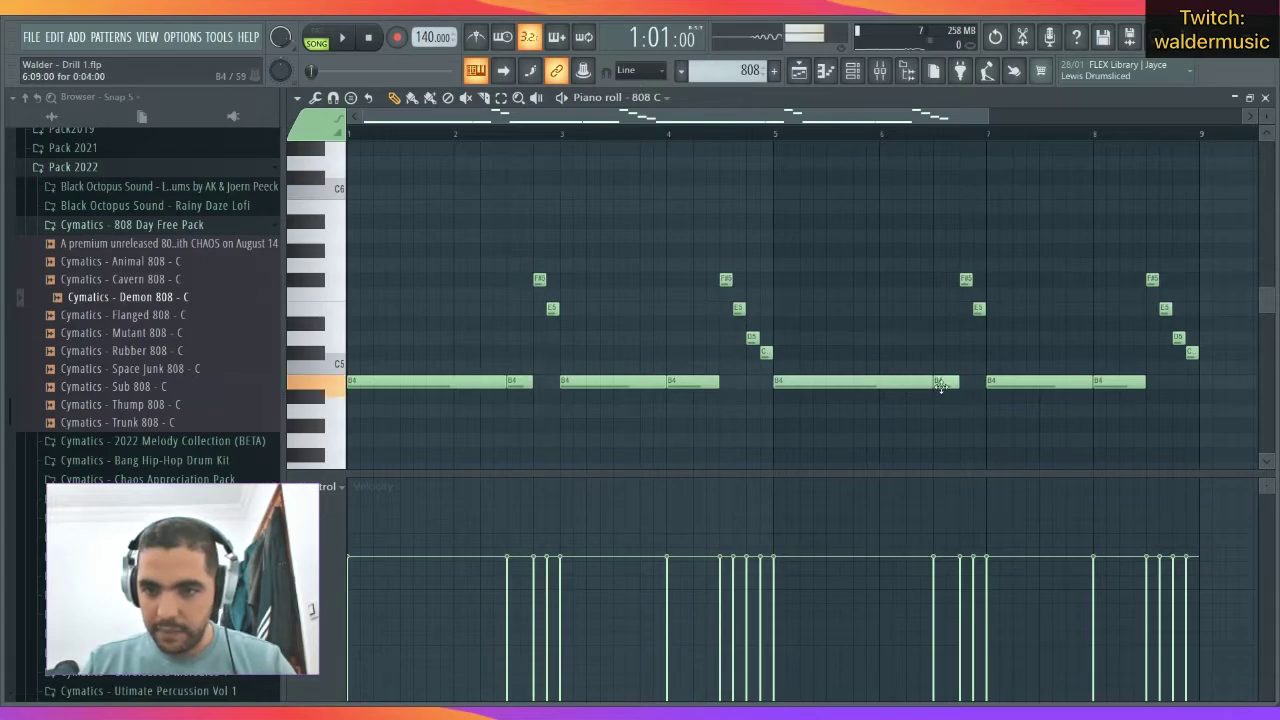
drag(940, 386, 937, 213)
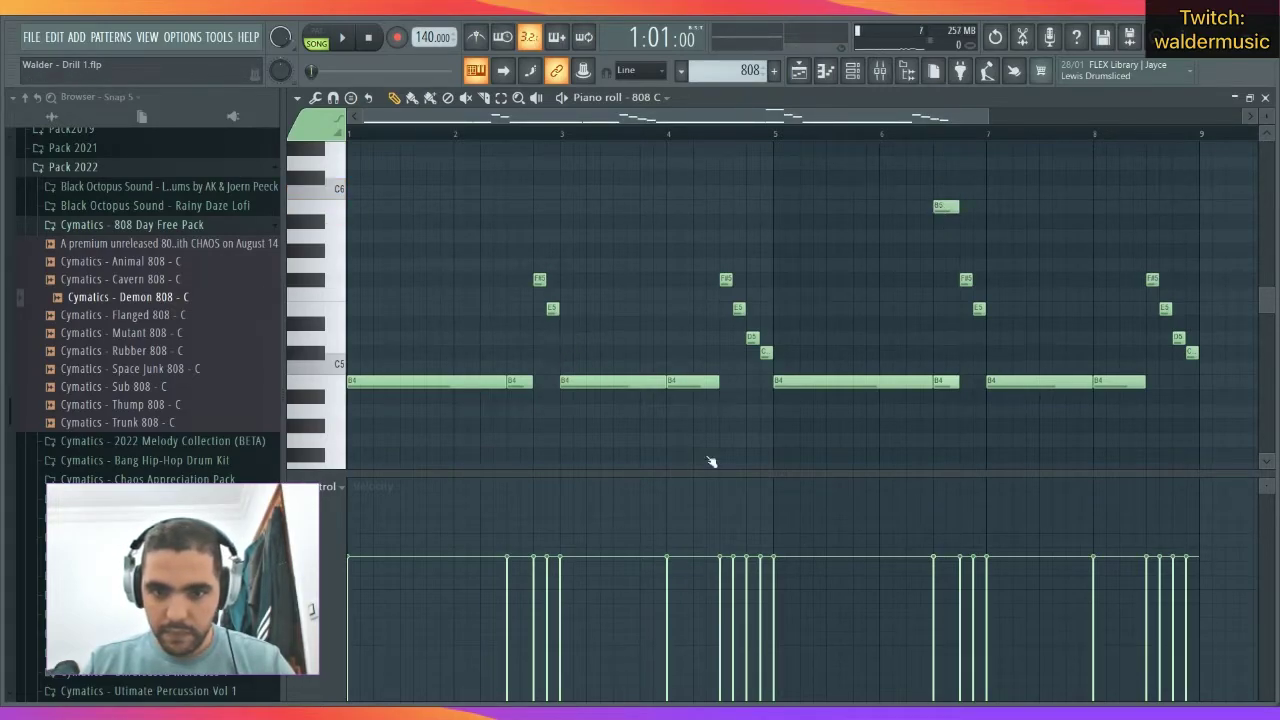
key(space)
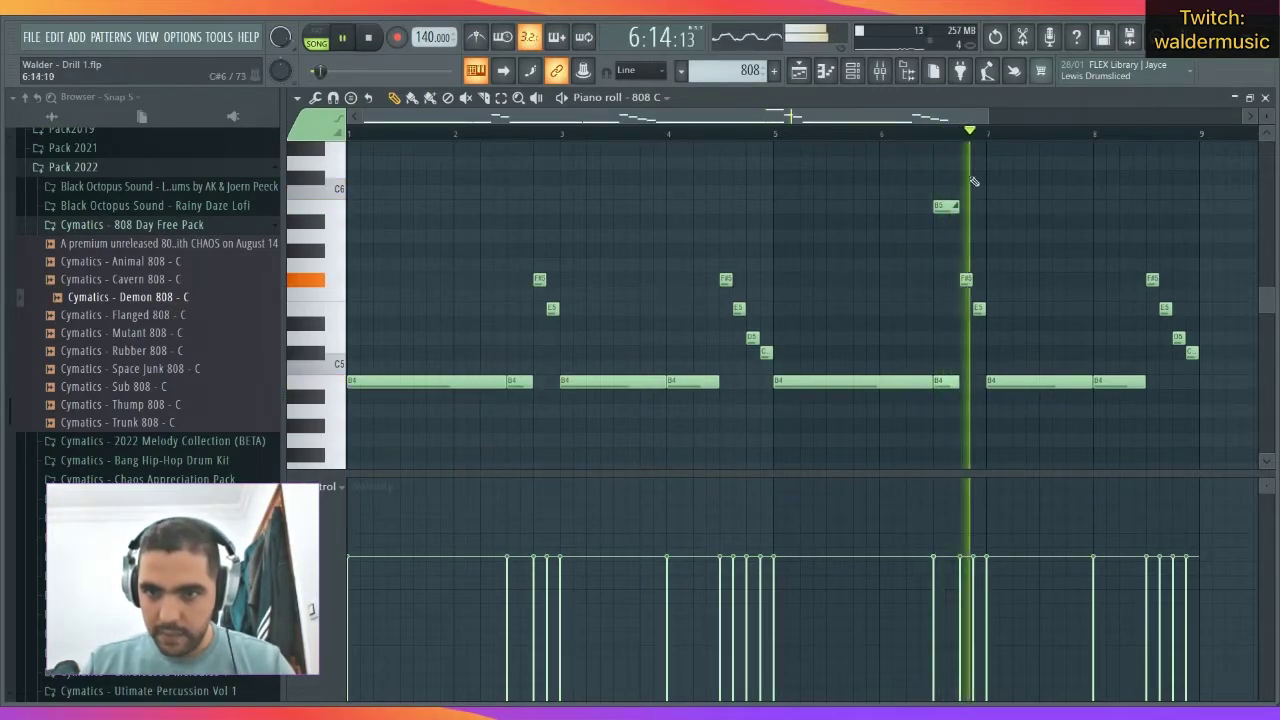
key(space)
Shorten the B5 slide note in bar 6 to one step and lower its velocity while playing from before it.
scroll(965, 203, up, 4)
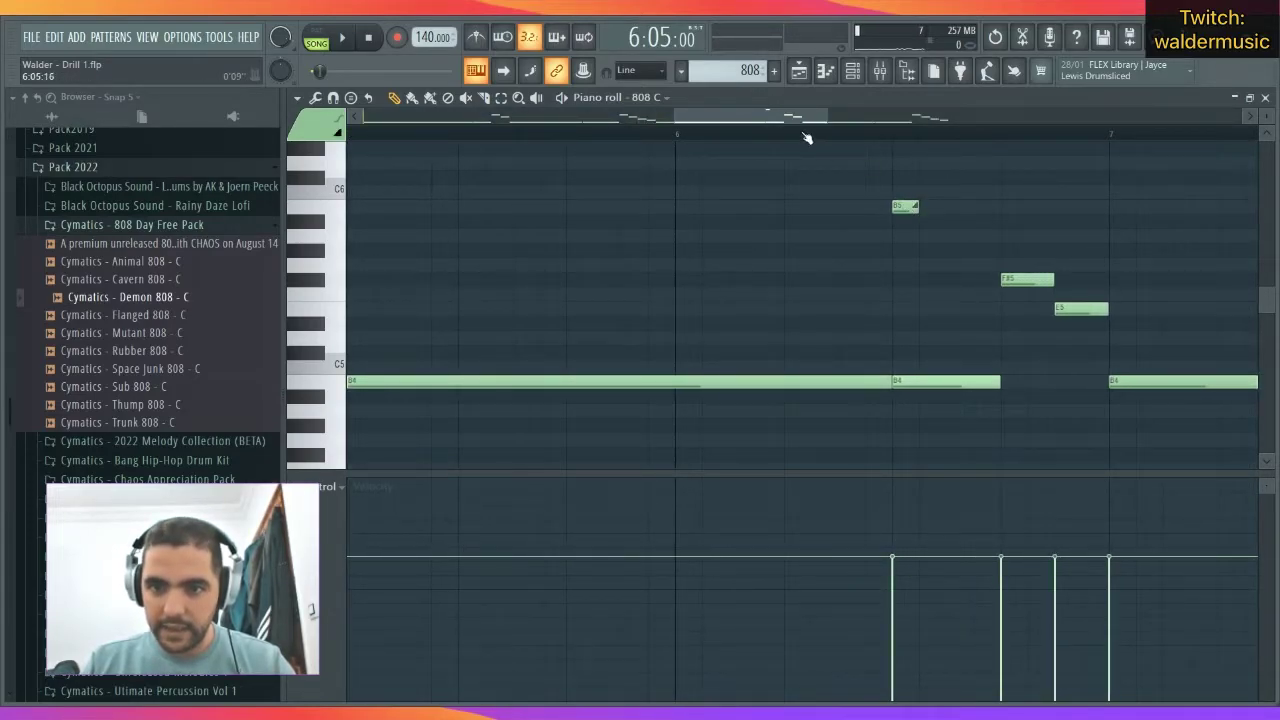
key(space)
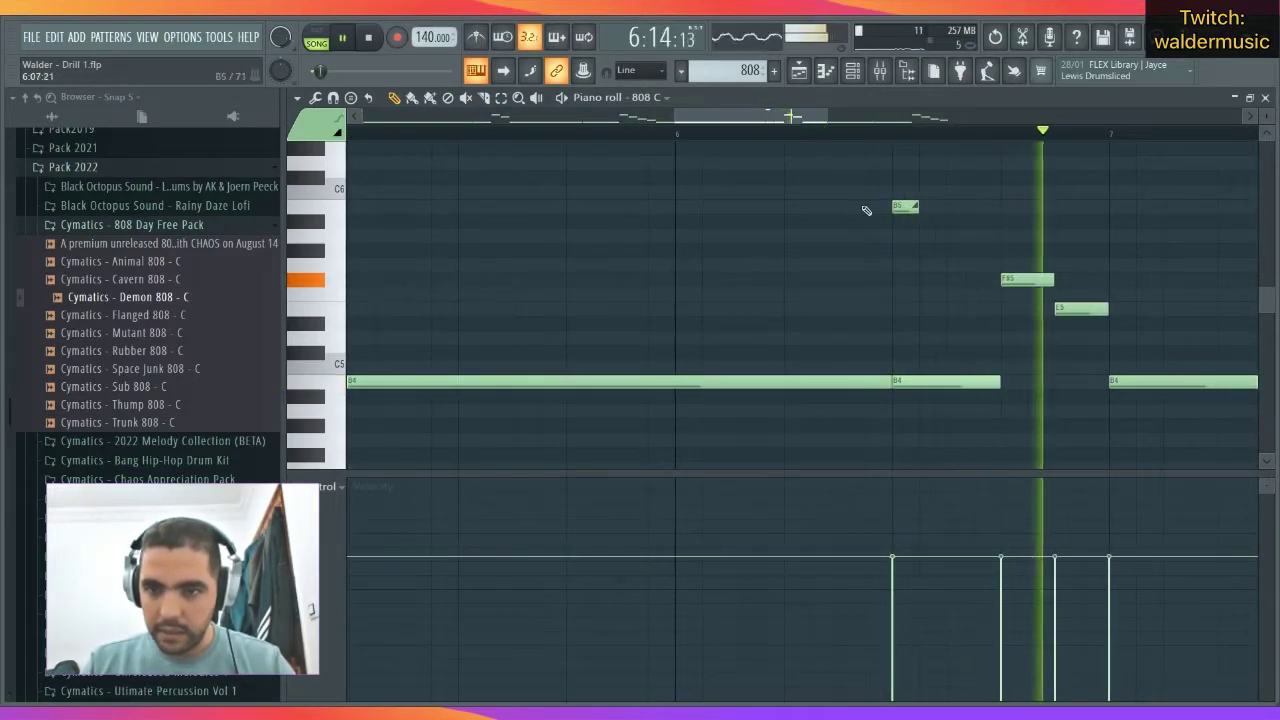
click(906, 208)
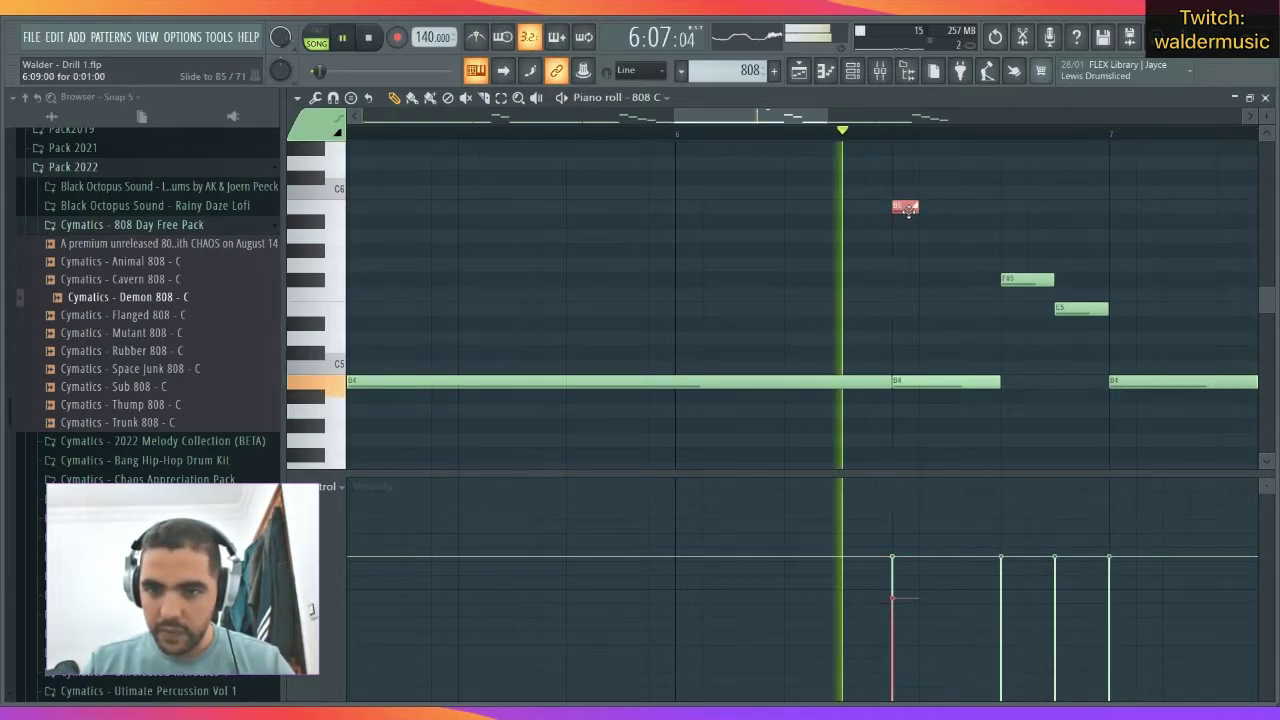
scroll(908, 211, down, 2)
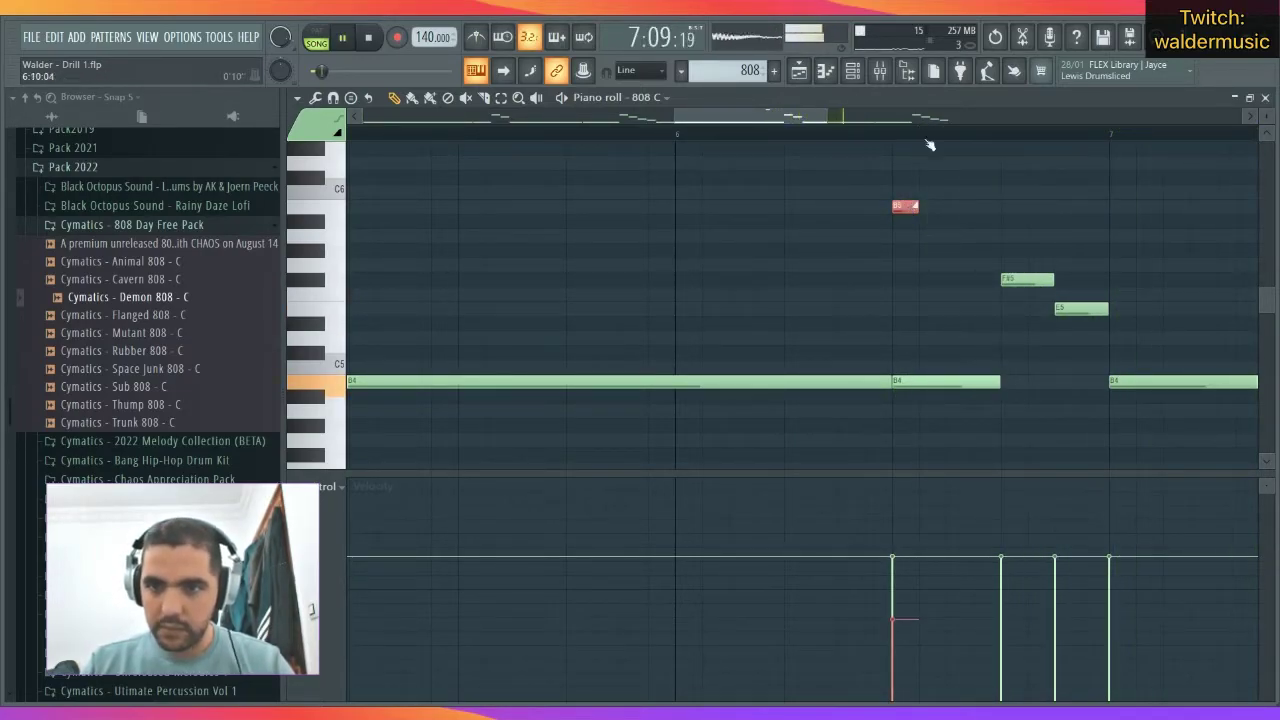
scroll(941, 147, down, 7)
key(space)
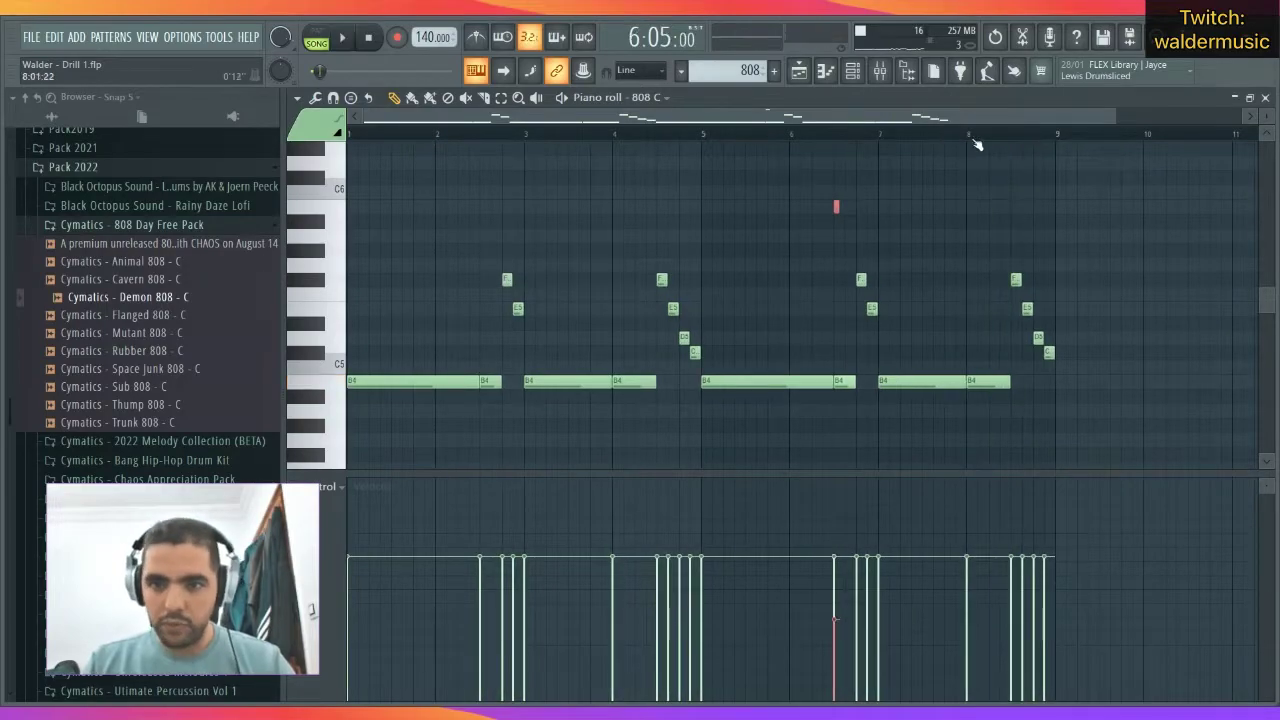
Rearrange the last four notes of bar 8 into an ascending run of B4, D5, E5 and F#5.
scroll(1063, 149, up, 4)
scroll(1045, 168, down, 3)
scroll(1026, 134, up, 3)
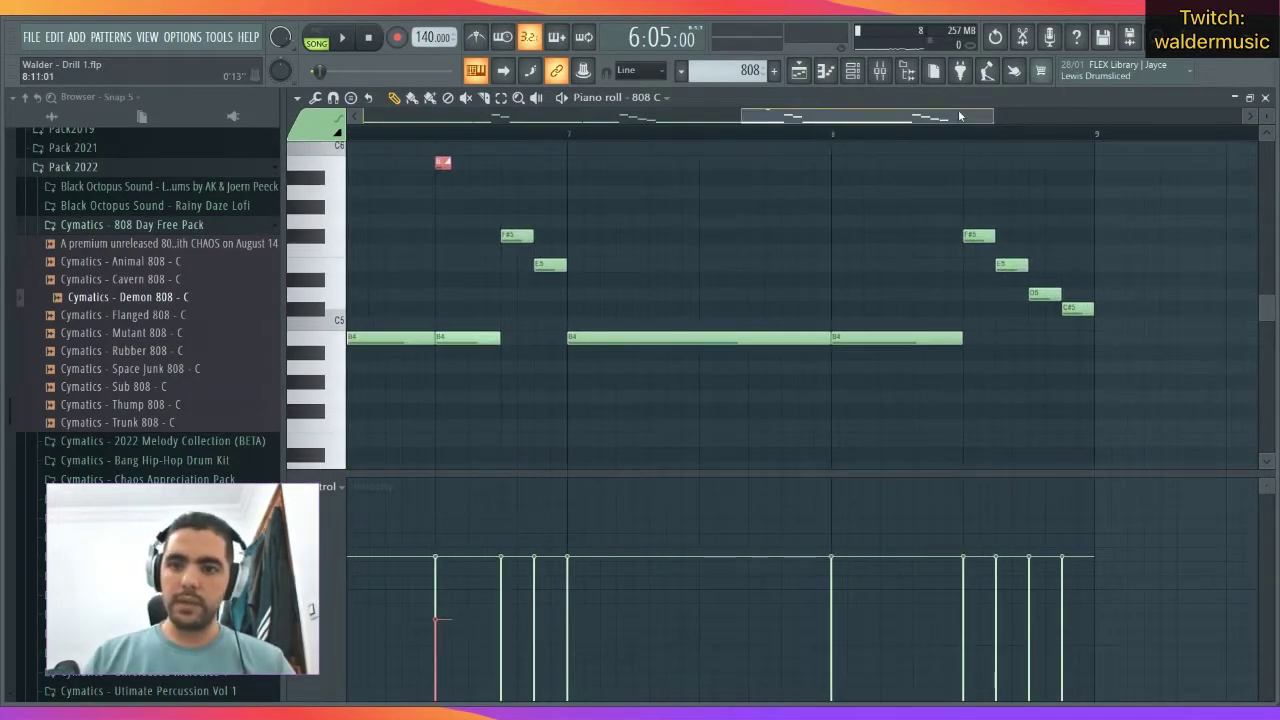
drag(960, 117, 974, 117)
drag(916, 240, 918, 338)
drag(944, 265, 985, 266)
drag(1016, 309, 1016, 253)
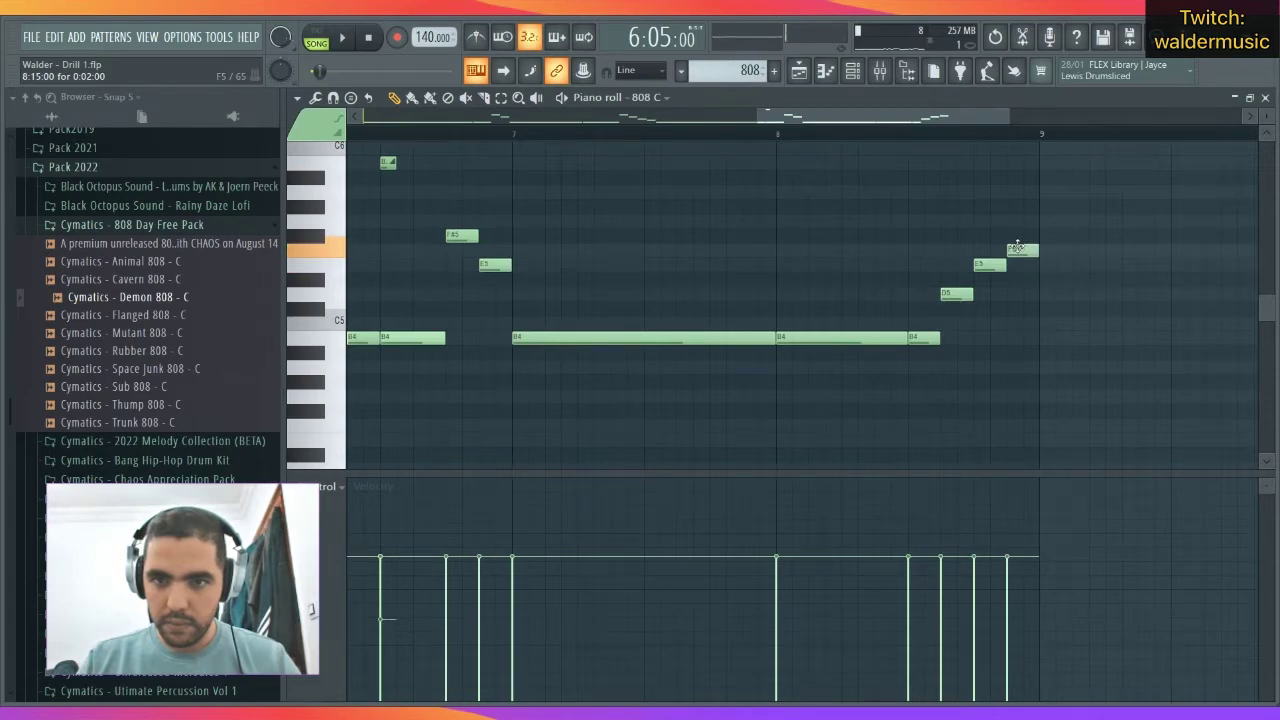
Audition the upper piano keys and play the bassline from bar 8, closing the piano roll at the end.
scroll(330, 290, up, 4)
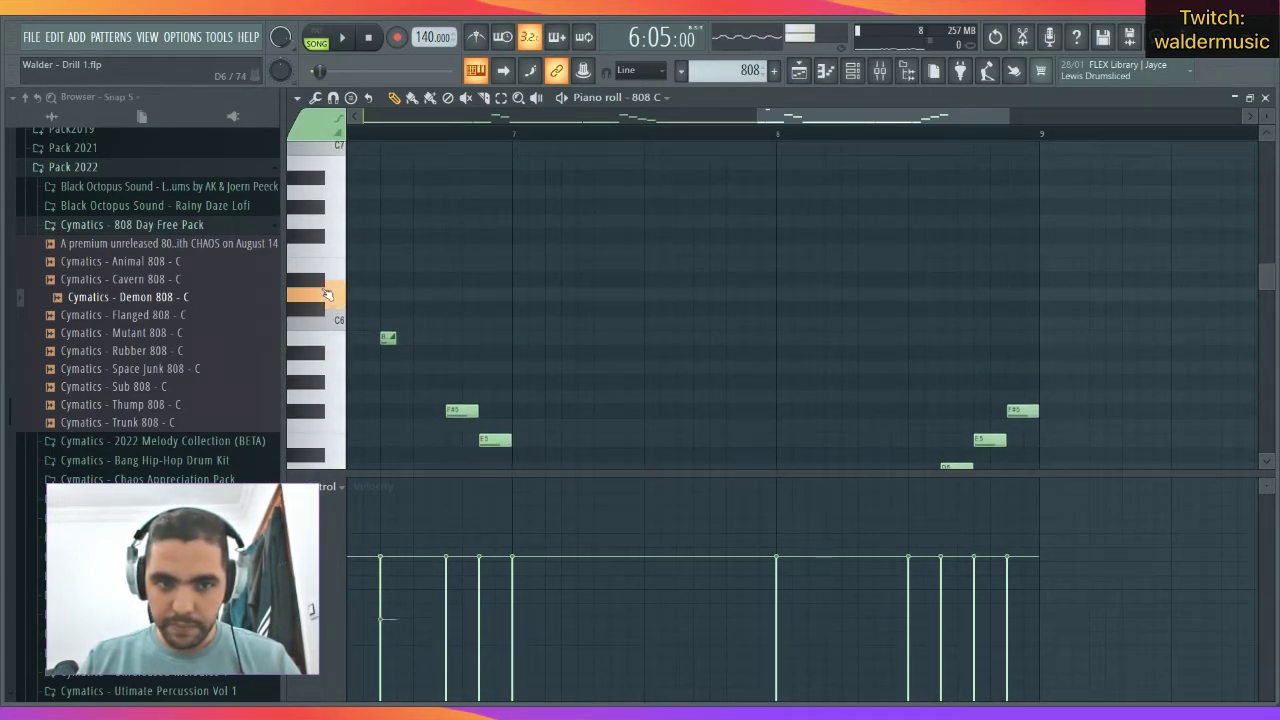
click(325, 240)
scroll(940, 323, down, 4)
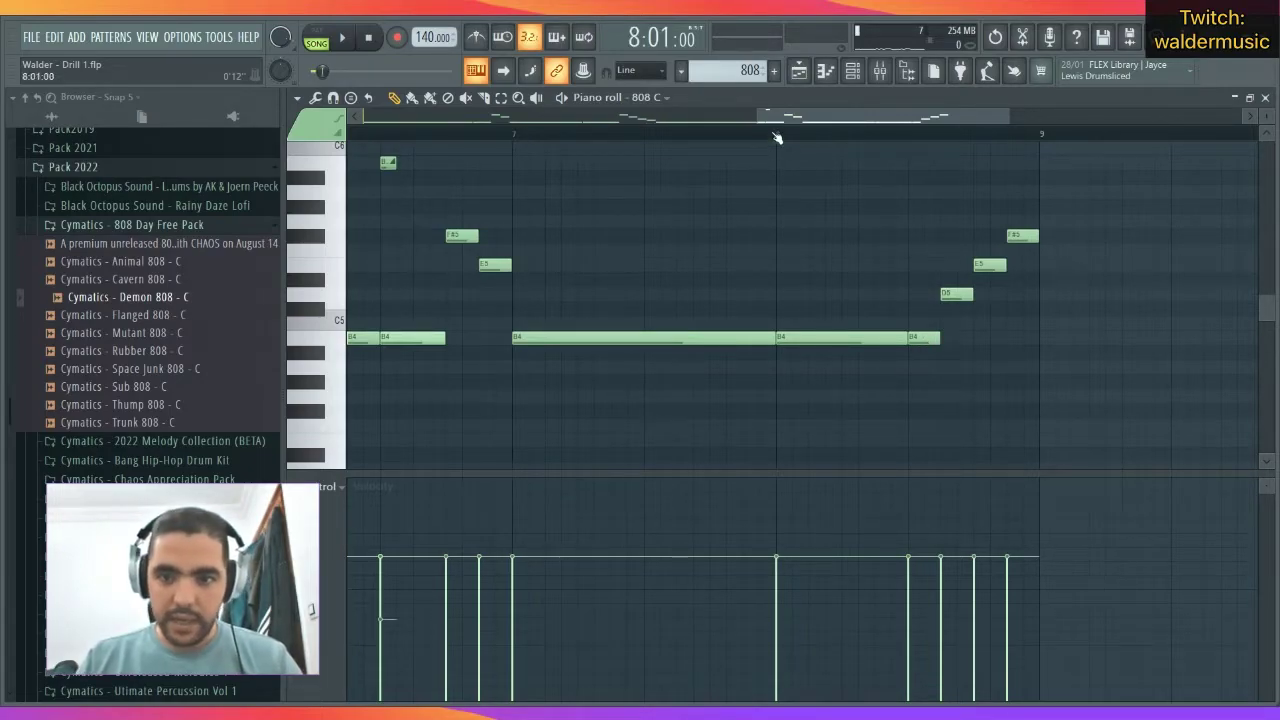
key(space)
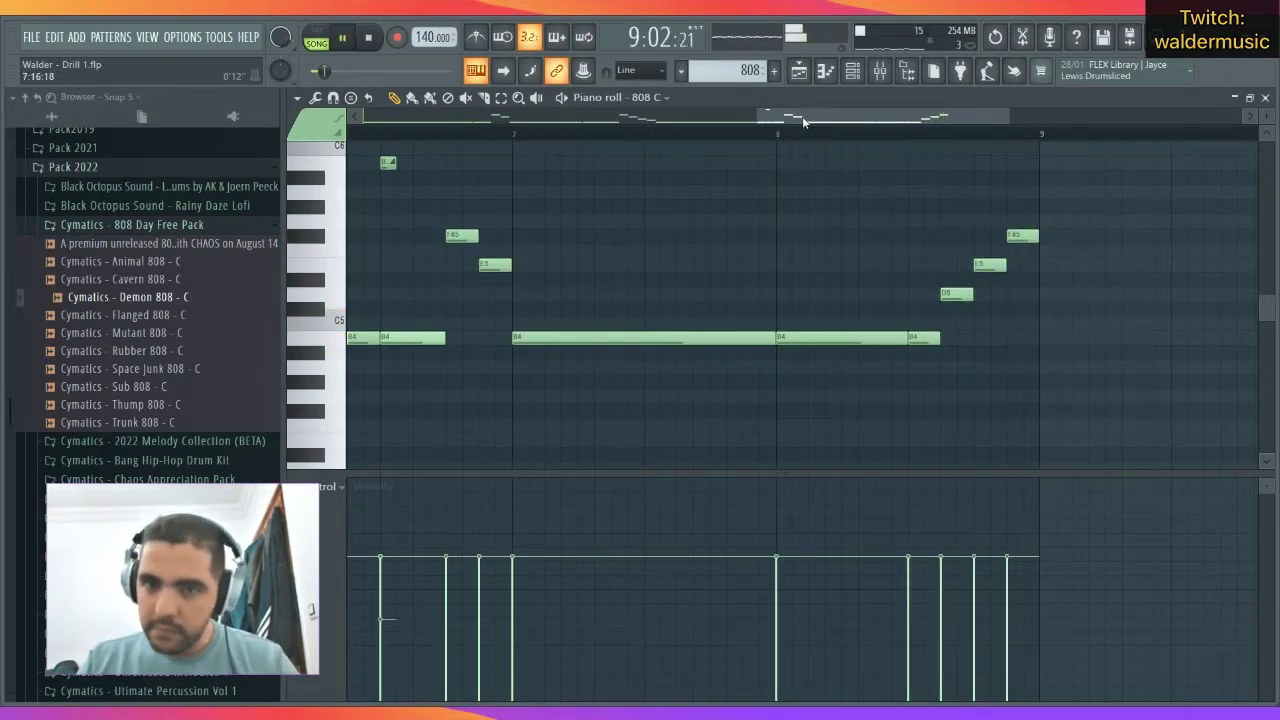
scroll(812, 140, down, 3)
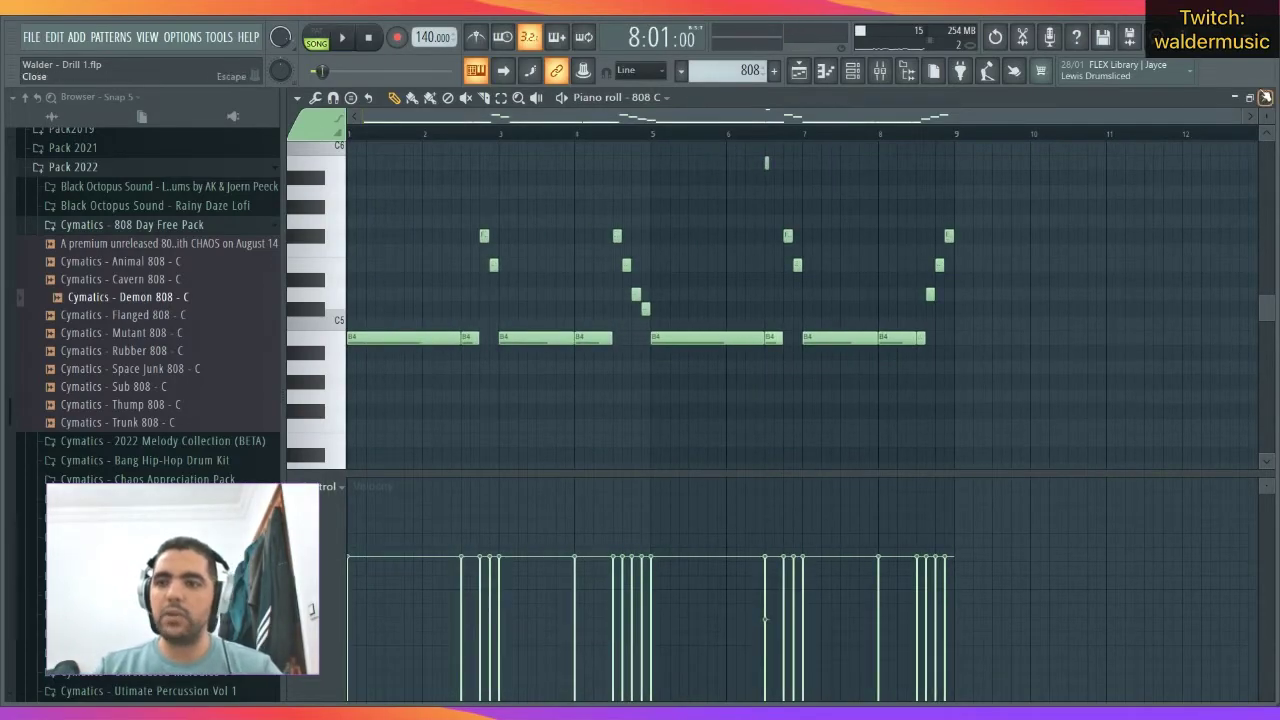
click(1265, 97)
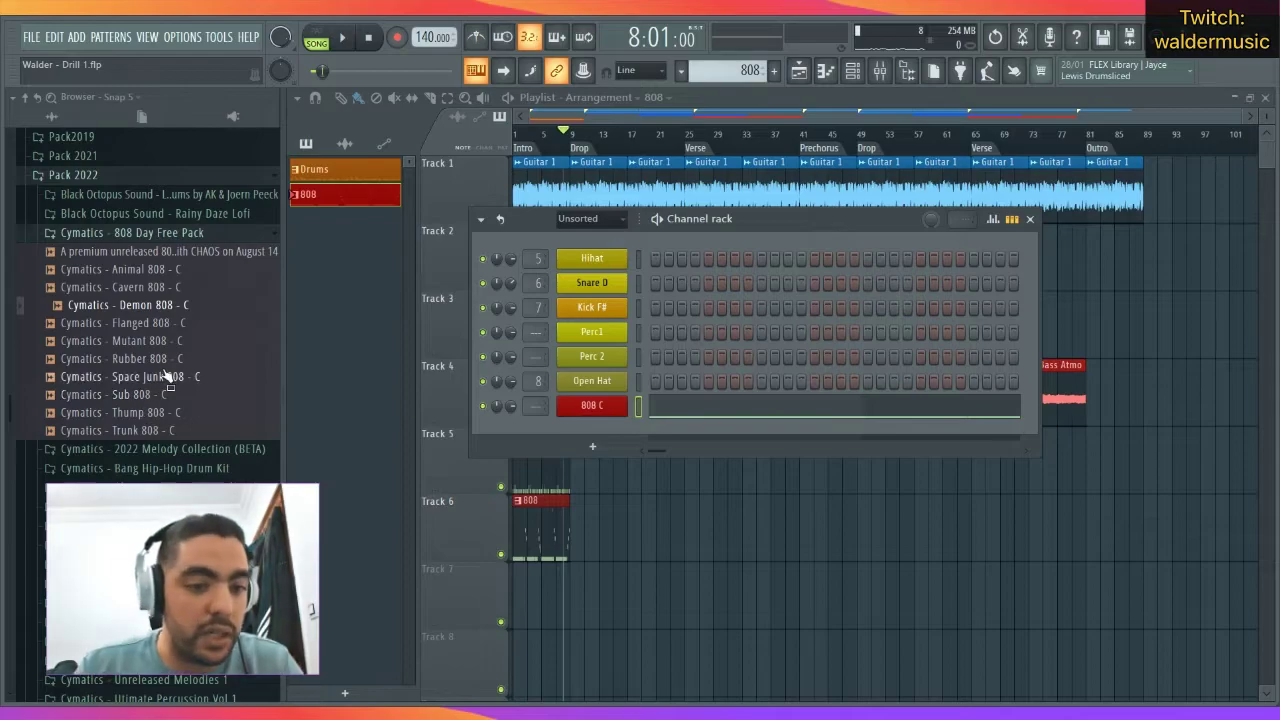
Try the Cymatics Mutant 808 and Cavern 808 samples on the 808 channel.
click(150, 341)
drag(150, 341, 592, 406)
key(space)
drag(150, 287, 592, 406)
Try a G-key Cymatics 808 sample from another pack on the 808 channel.
click(160, 233)
click(200, 273)
key(space)
click(204, 273)
click(204, 273)
drag(180, 364, 592, 406)
click(204, 273)
Preview the Cubic, Disgusting, Chest, Bonk and Earthquake samples in the Cymatics - Seismic 808s folder.
click(160, 445)
click(160, 284)
click(175, 301)
click(177, 266)
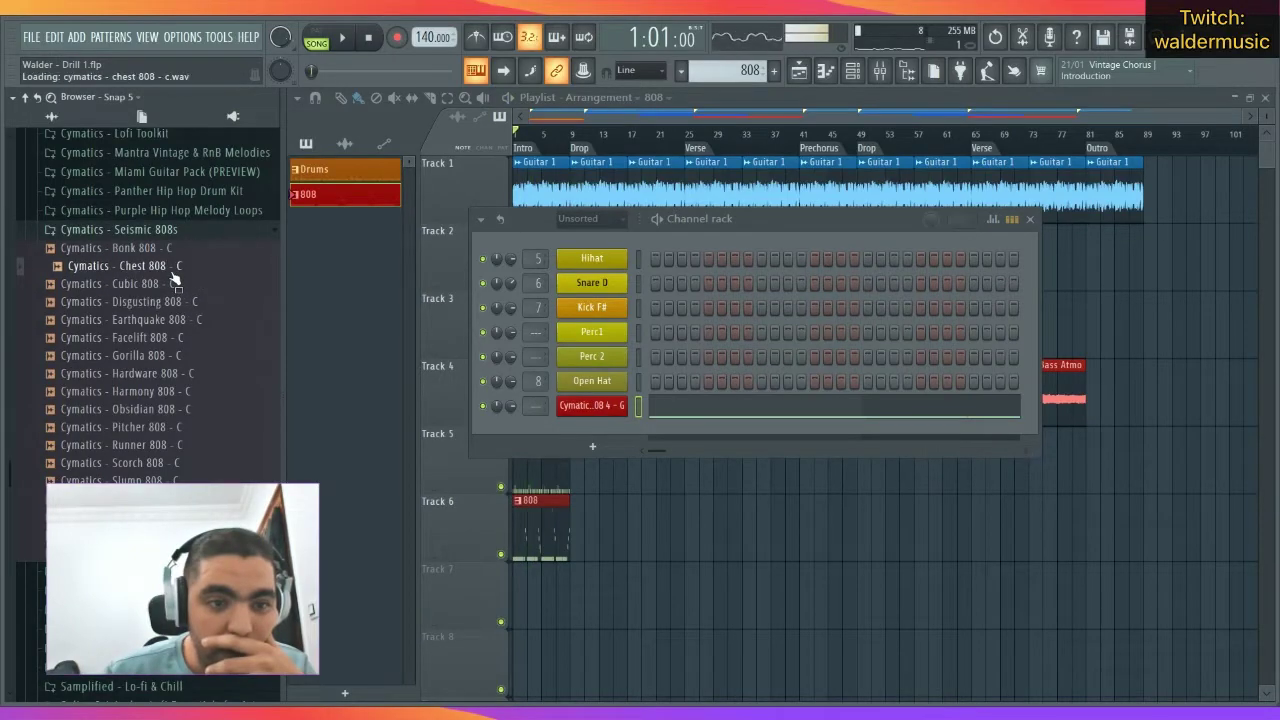
click(177, 250)
click(190, 320)
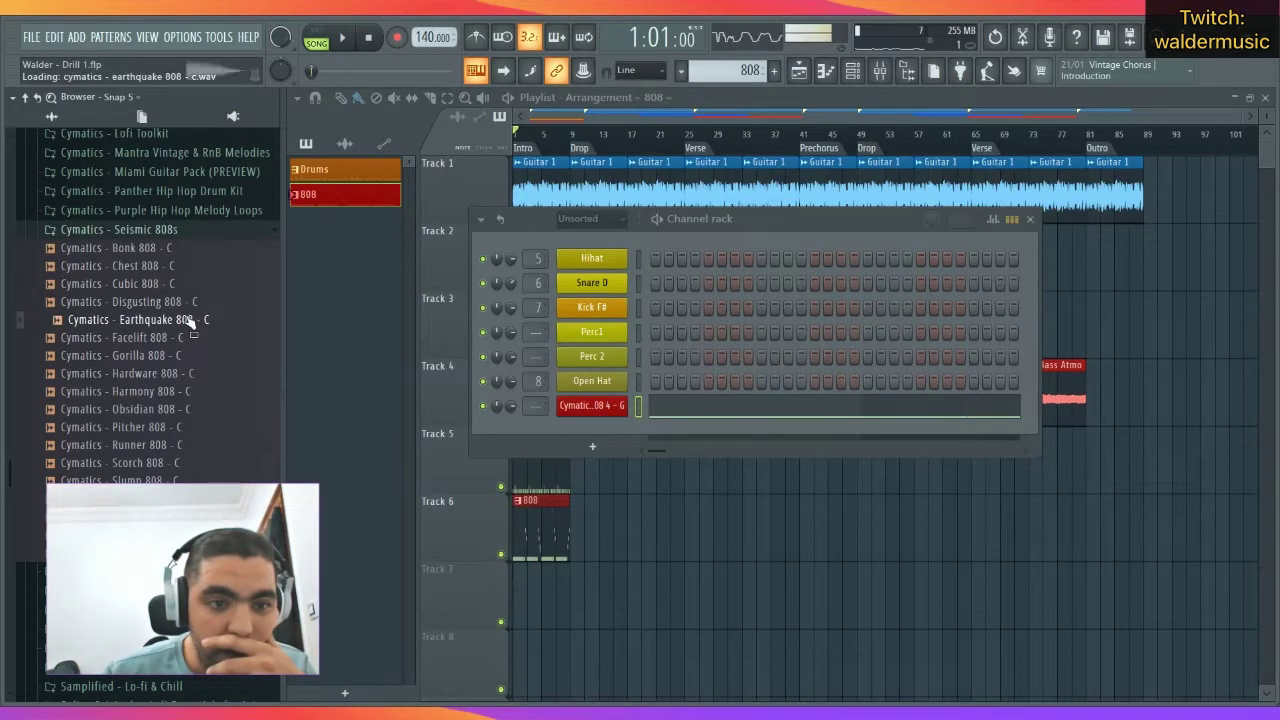
Load the Cymatics Chest 808 sample into the 808 channel and play it with the arrangement.
drag(177, 268, 670, 460)
drag(597, 410, 600, 412)
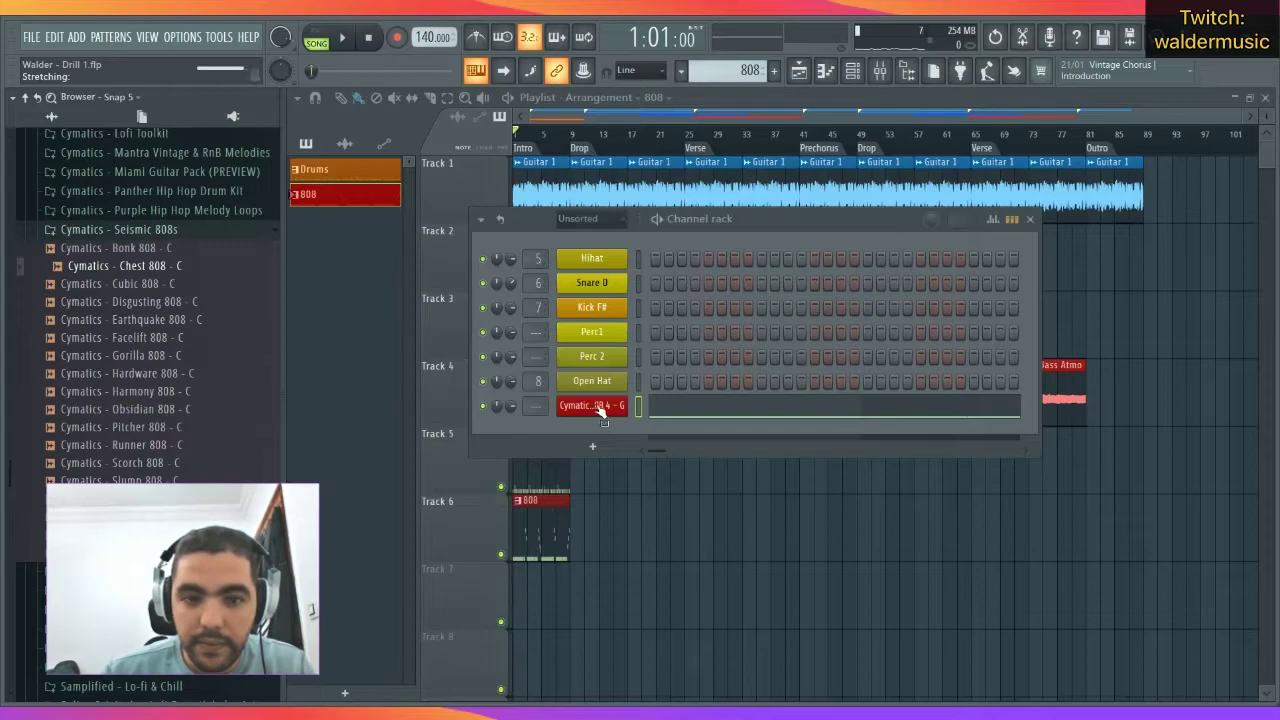
key(space)
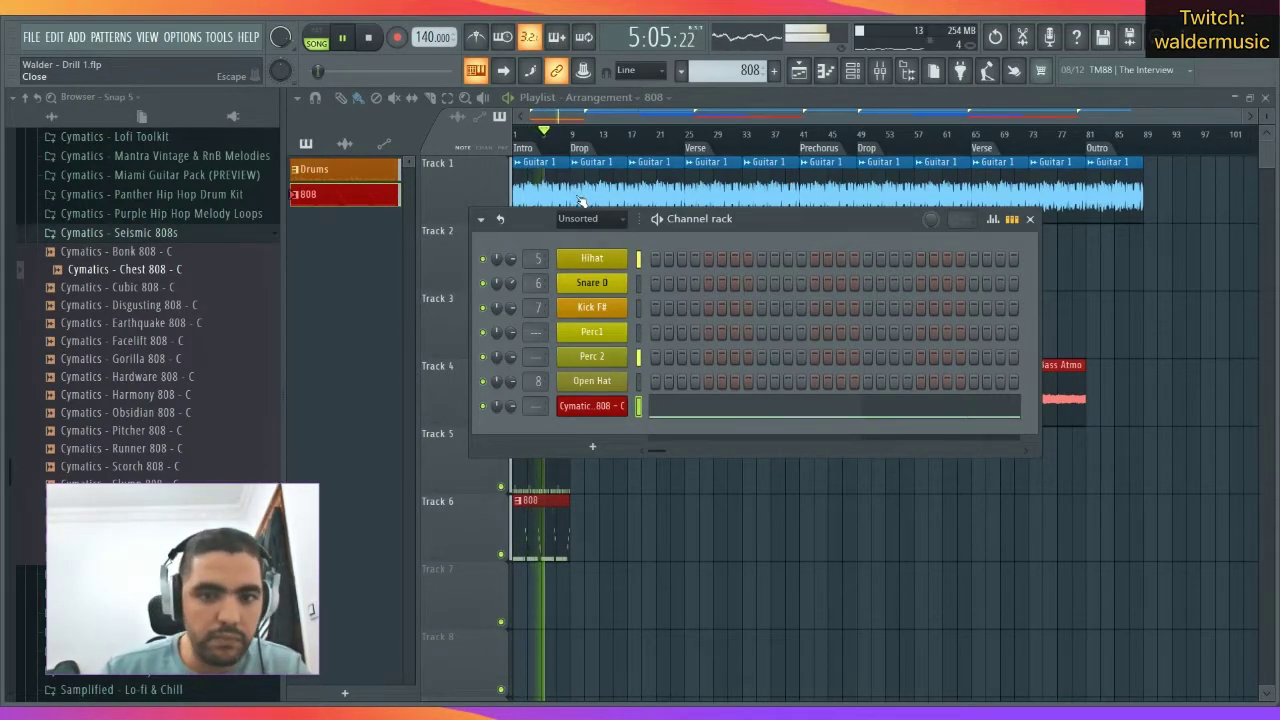
key(space)
Preview the Pitcher and Runner 808 samples, and load Runner 808 into the 808 channel for playback.
click(128, 431)
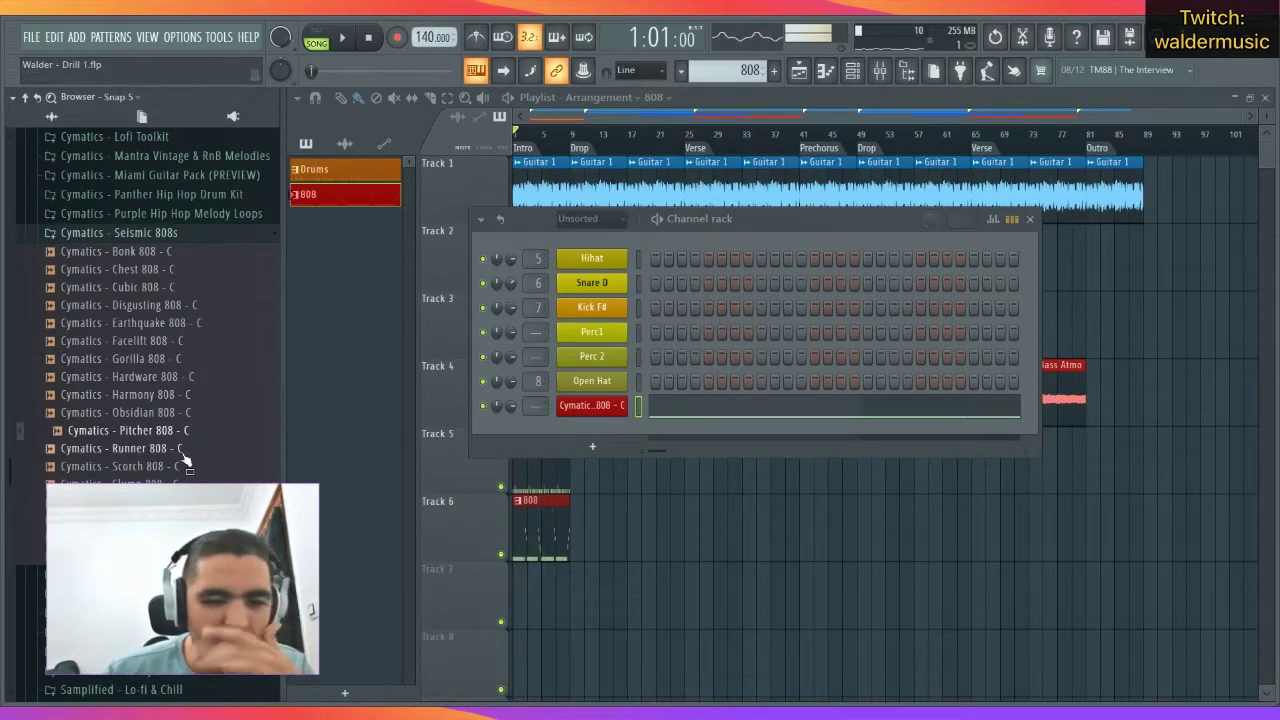
click(183, 452)
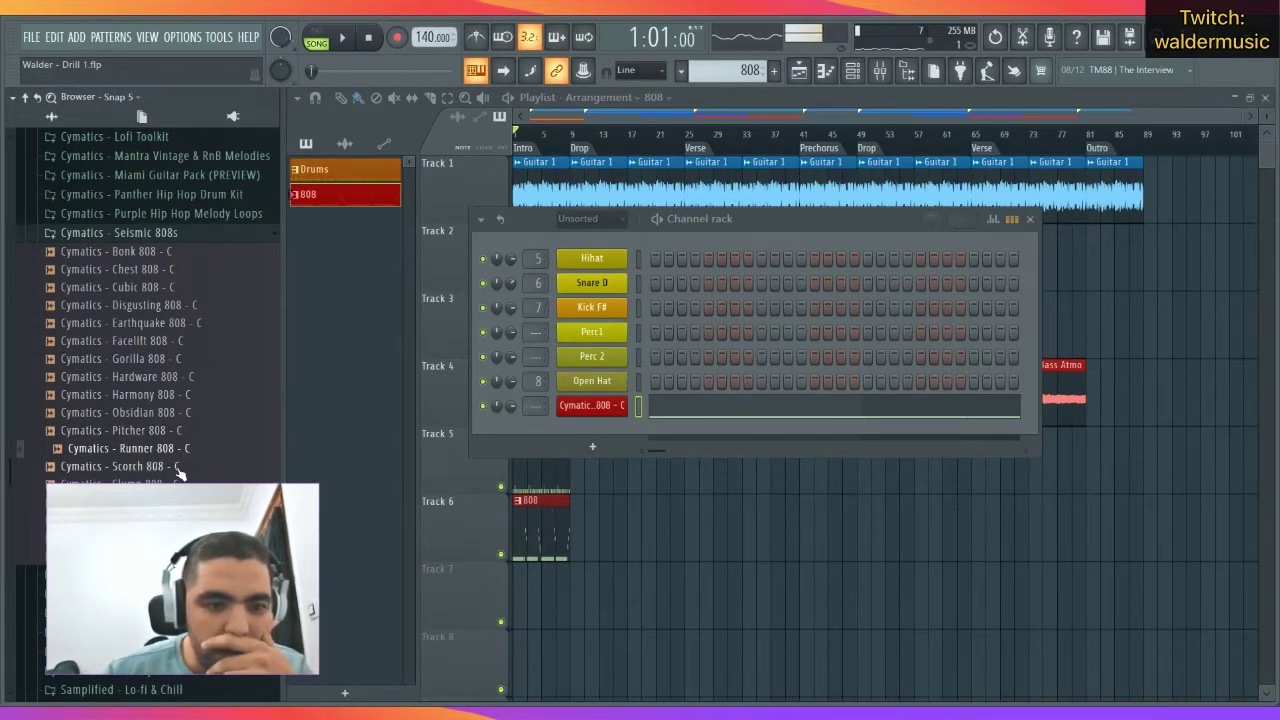
drag(179, 450, 592, 408)
key(space)
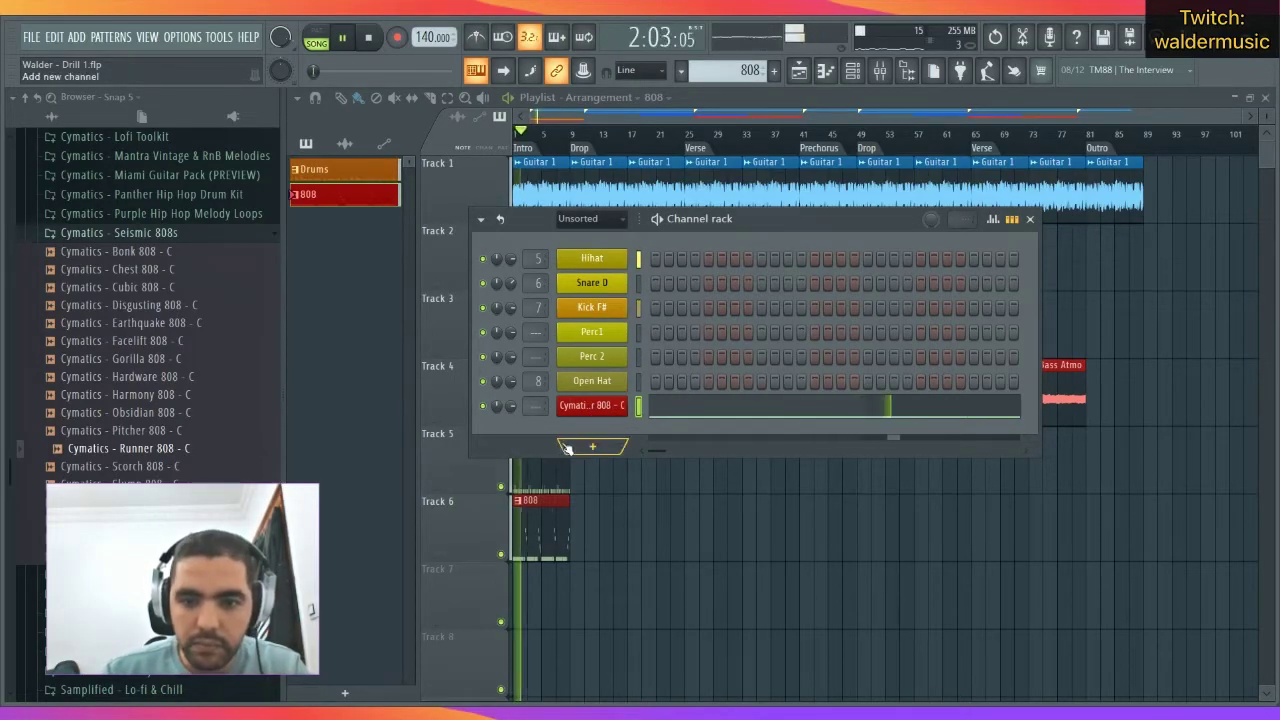
Try shortening the first B4 note to 12 steps in the Runner 808 piano roll during playback.
click(720, 410)
scroll(716, 408, down, 4)
key(space)
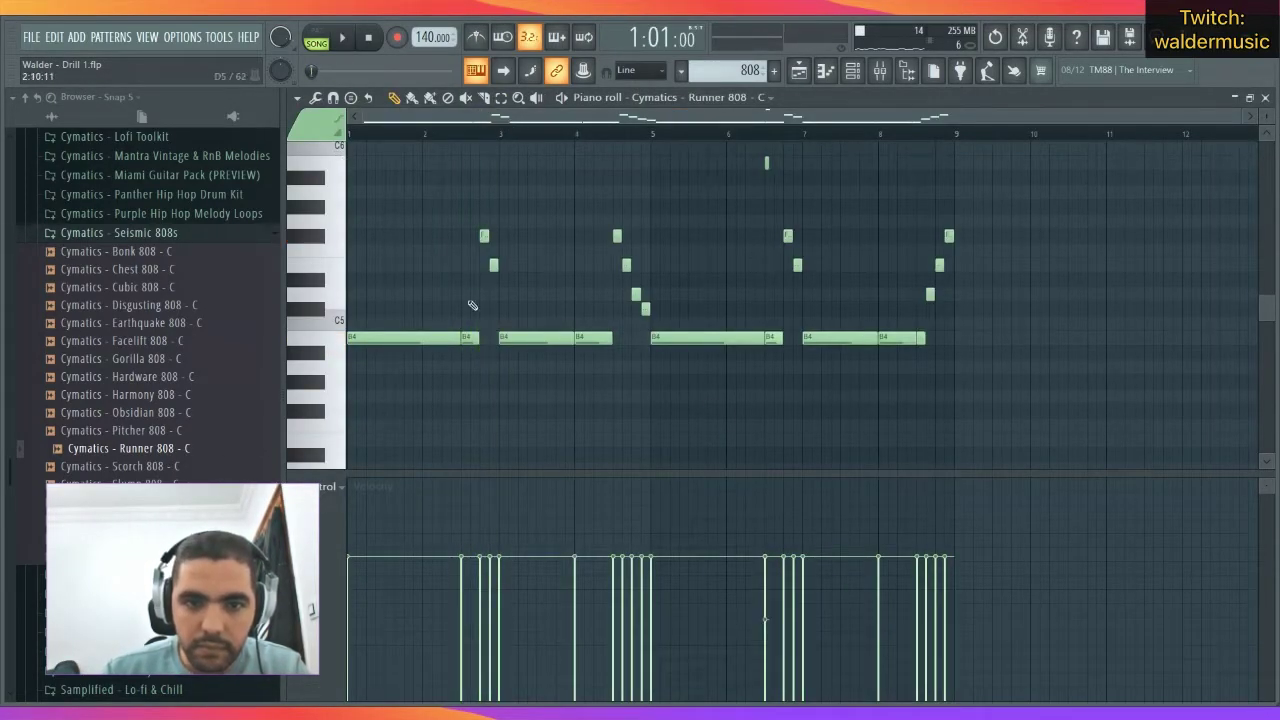
key(space)
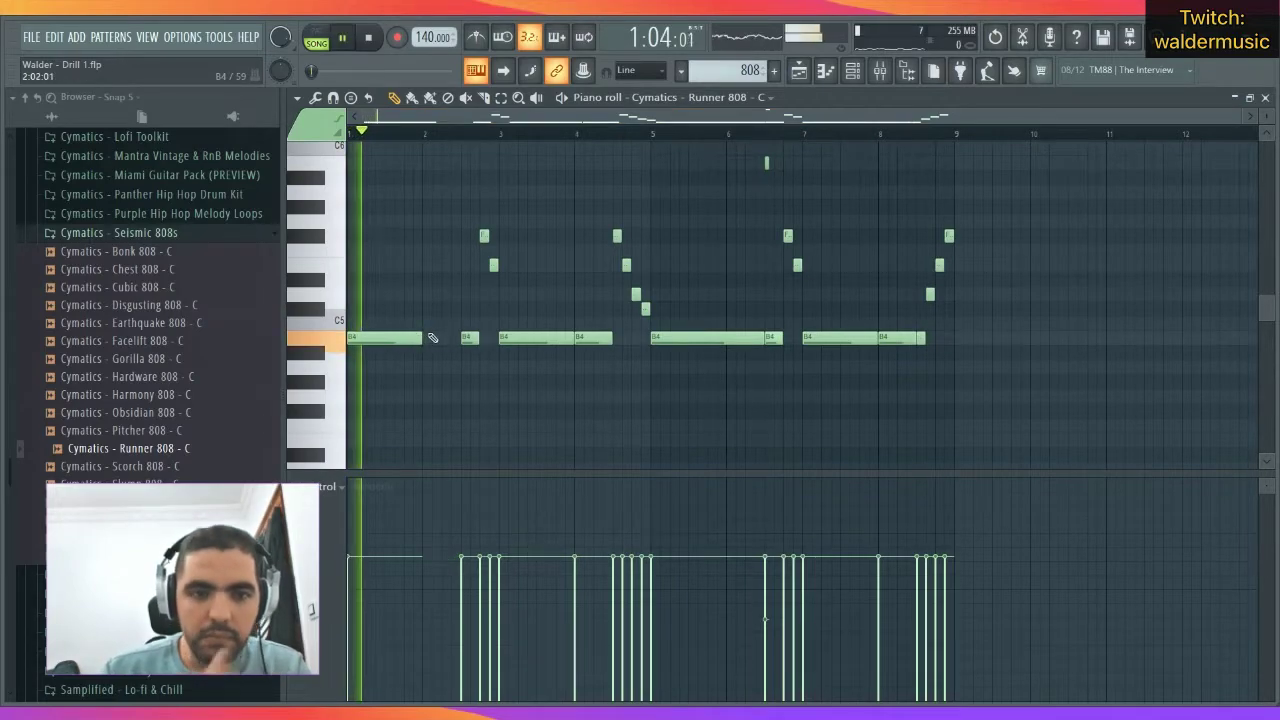
mouse_move(418, 340)
mouse_down()
mouse_move(383, 342)
mouse_move(403, 342)
mouse_up()
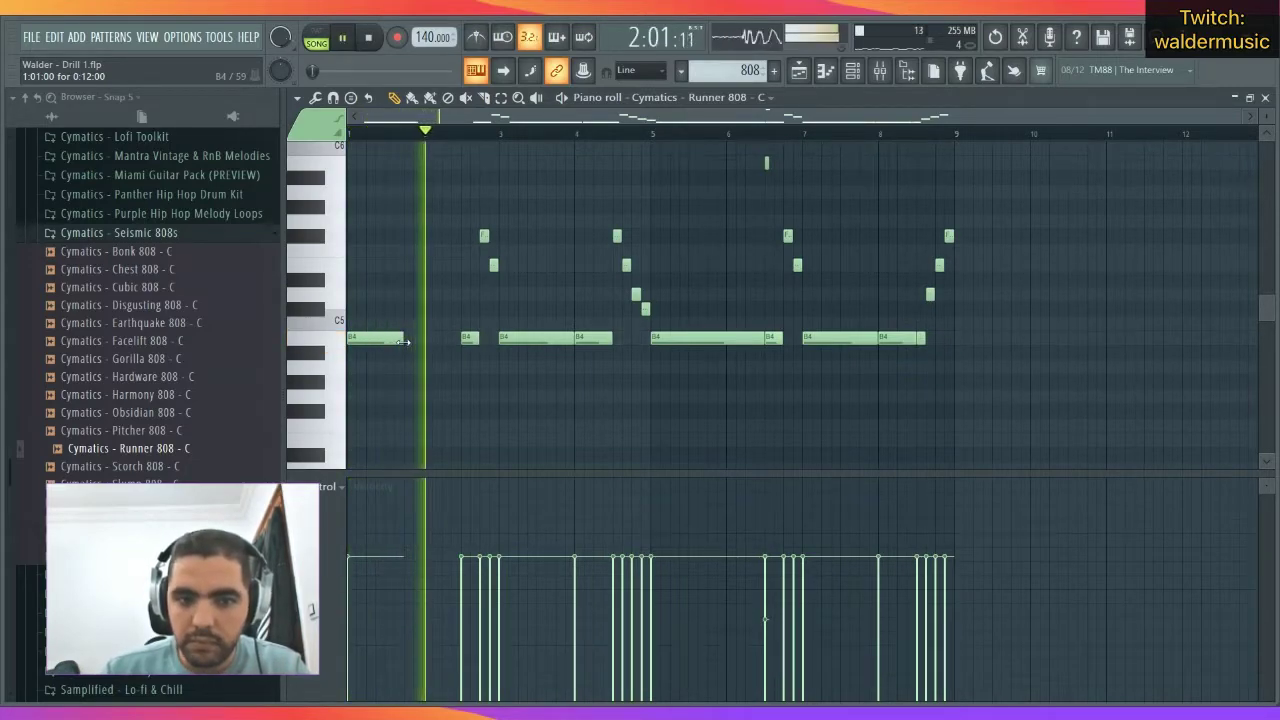
key(space)
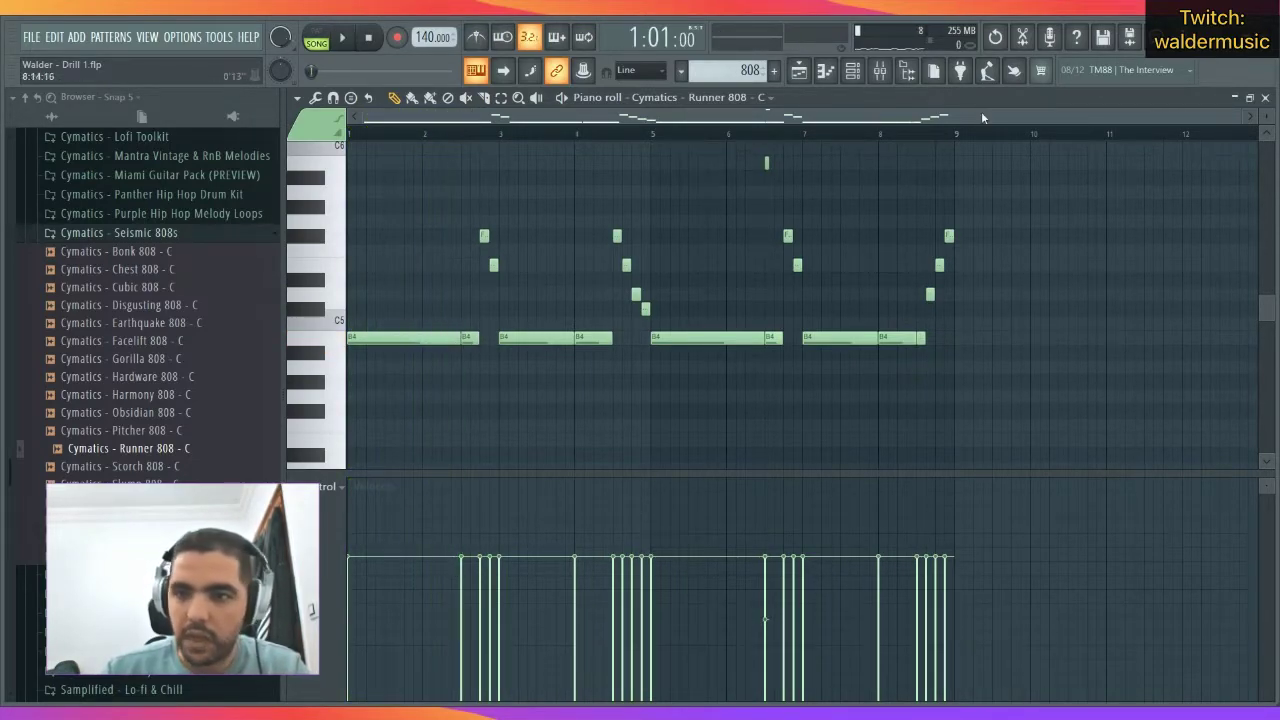
Preview the Cymatics Slump and Scorch 808 samples, and load Scorch 808 into the 808 channel.
click(1265, 97)
click(165, 466)
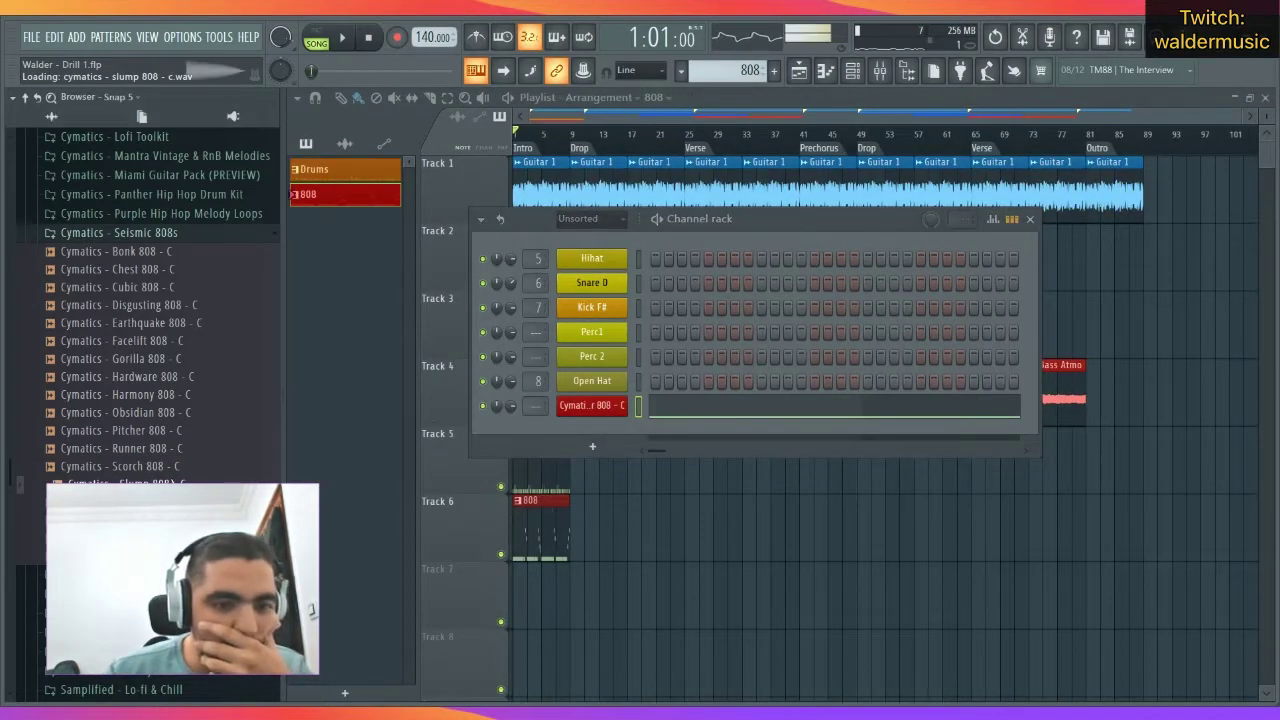
click(171, 470)
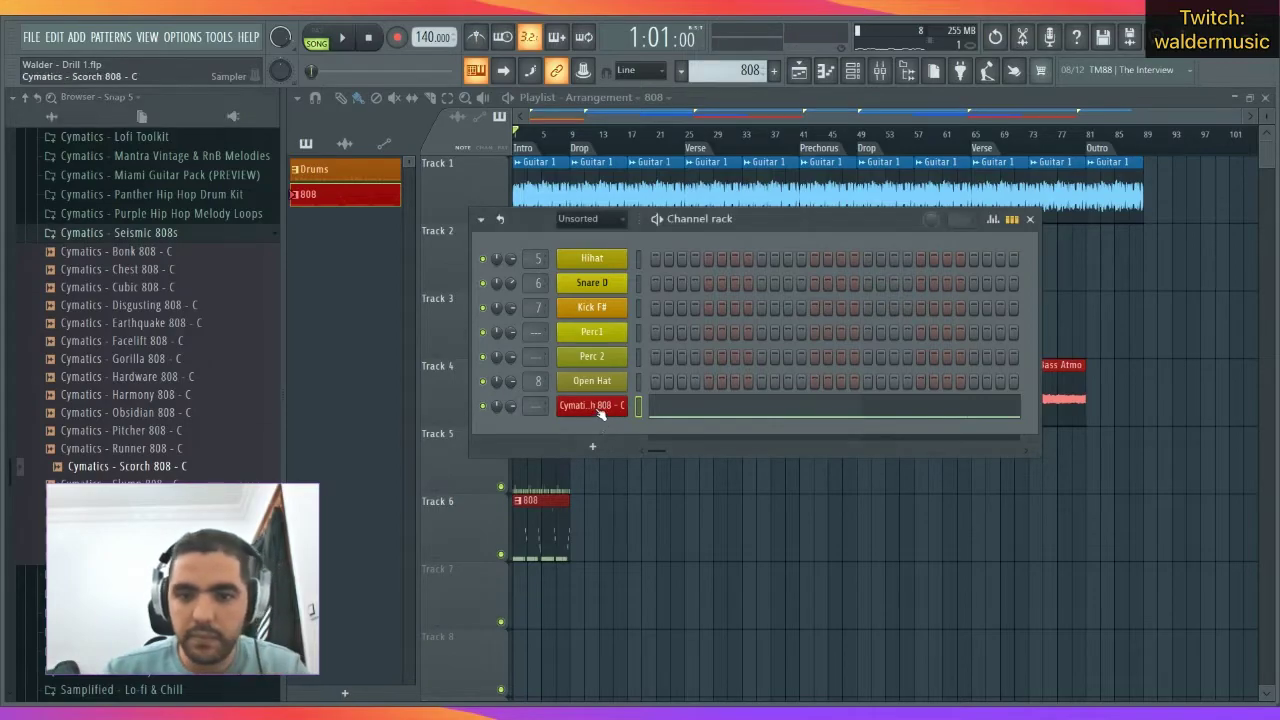
key(F6)
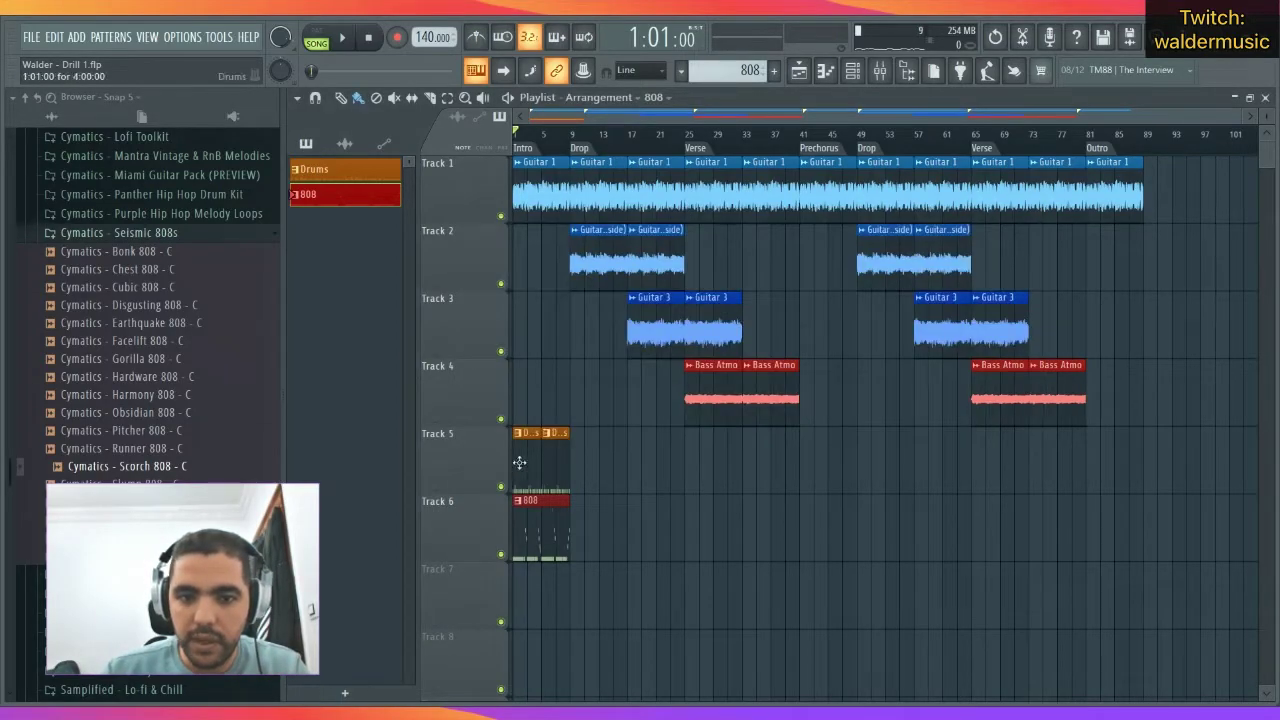
Mute the Guitar 1 audio on Track 1 while playing the arrangement, and save the project.
click(503, 216)
key(space)
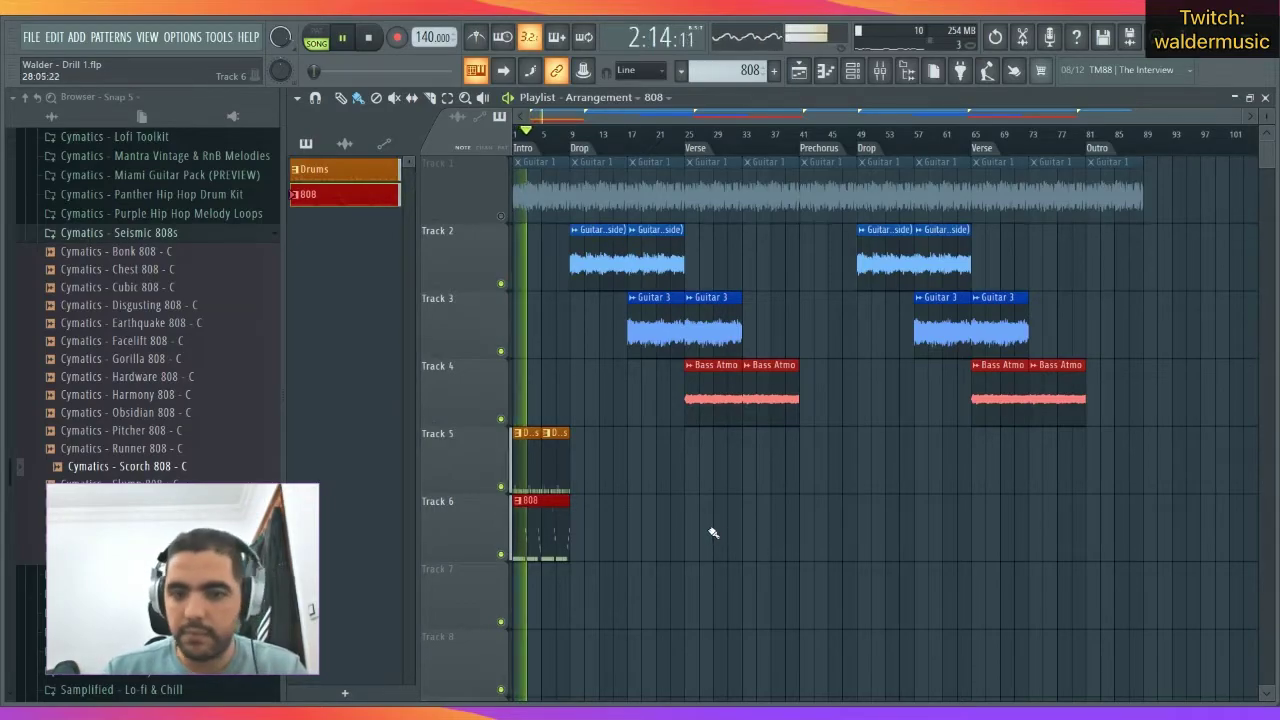
key(ctrl+s)
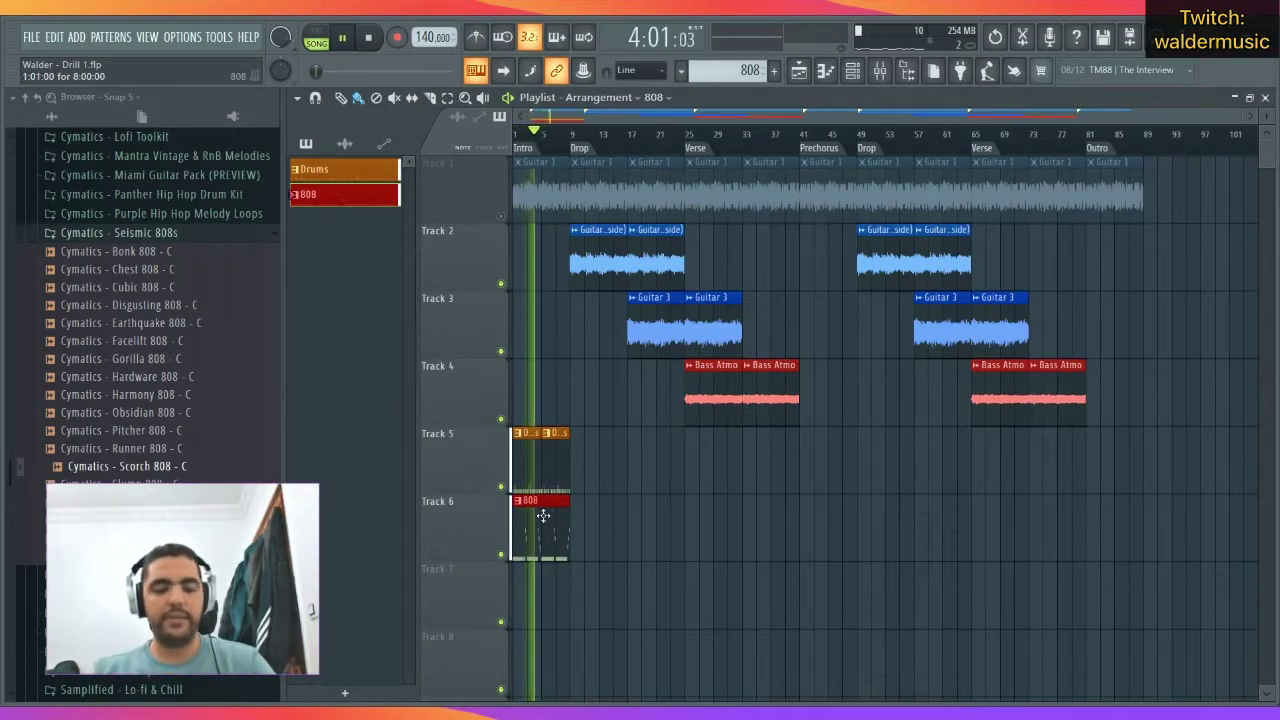
Open the 808 pattern in the piano roll and play its first two bars.
double_click(542, 515)
key(space)
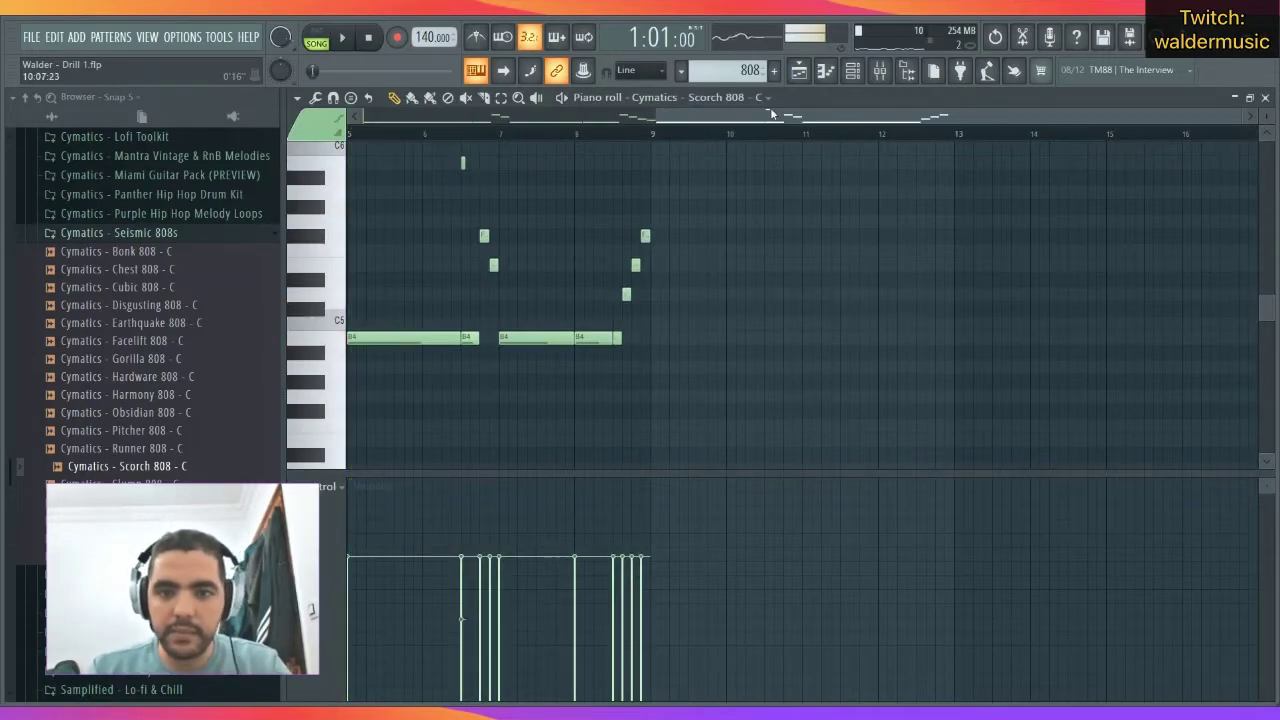
drag(706, 123, 444, 120)
scroll(438, 131, up, 5)
key(space)
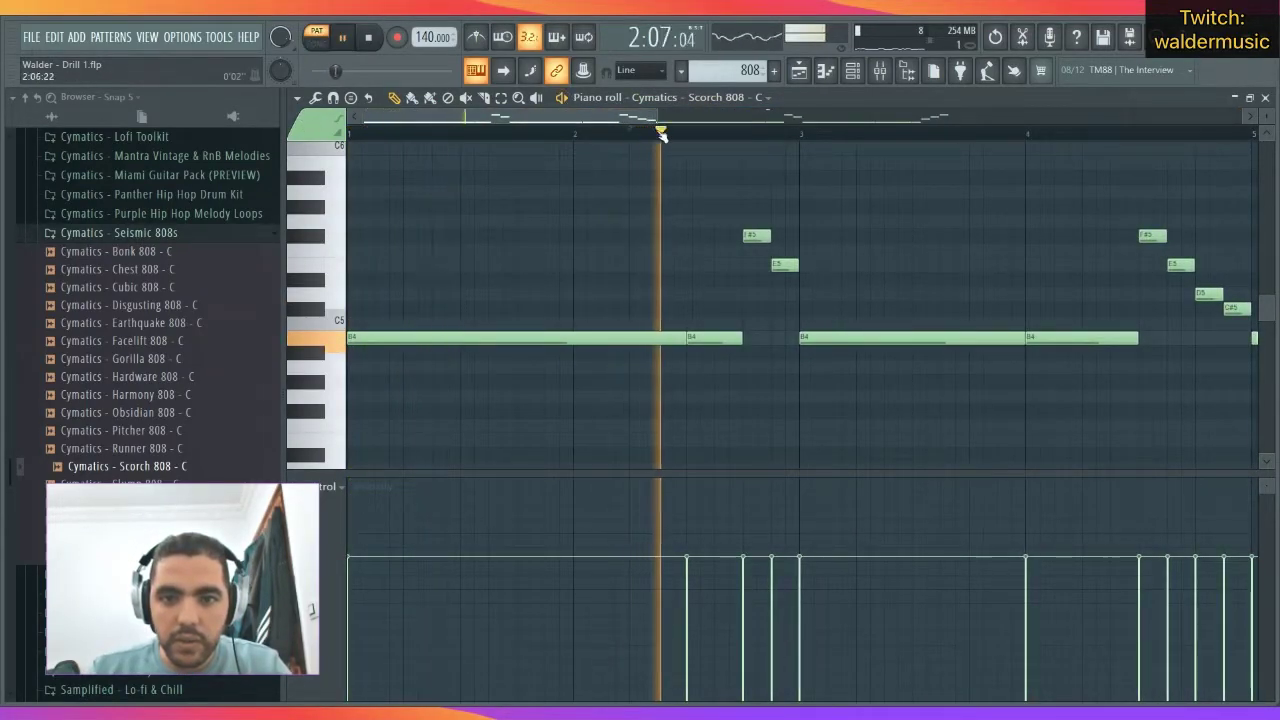
key(space)
Turn the F#5 note at the end of bar 2 into a one-step slide over a new two-step B4 note.
scroll(751, 134, up, 2)
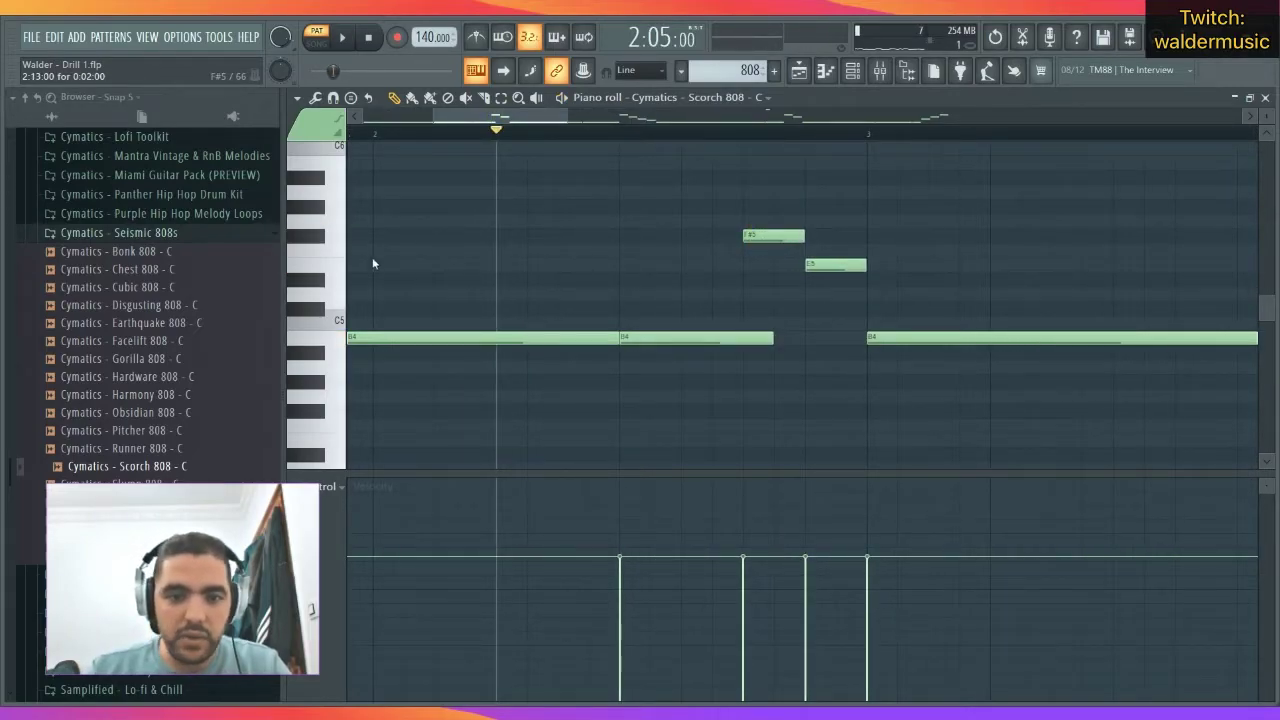
click(620, 132)
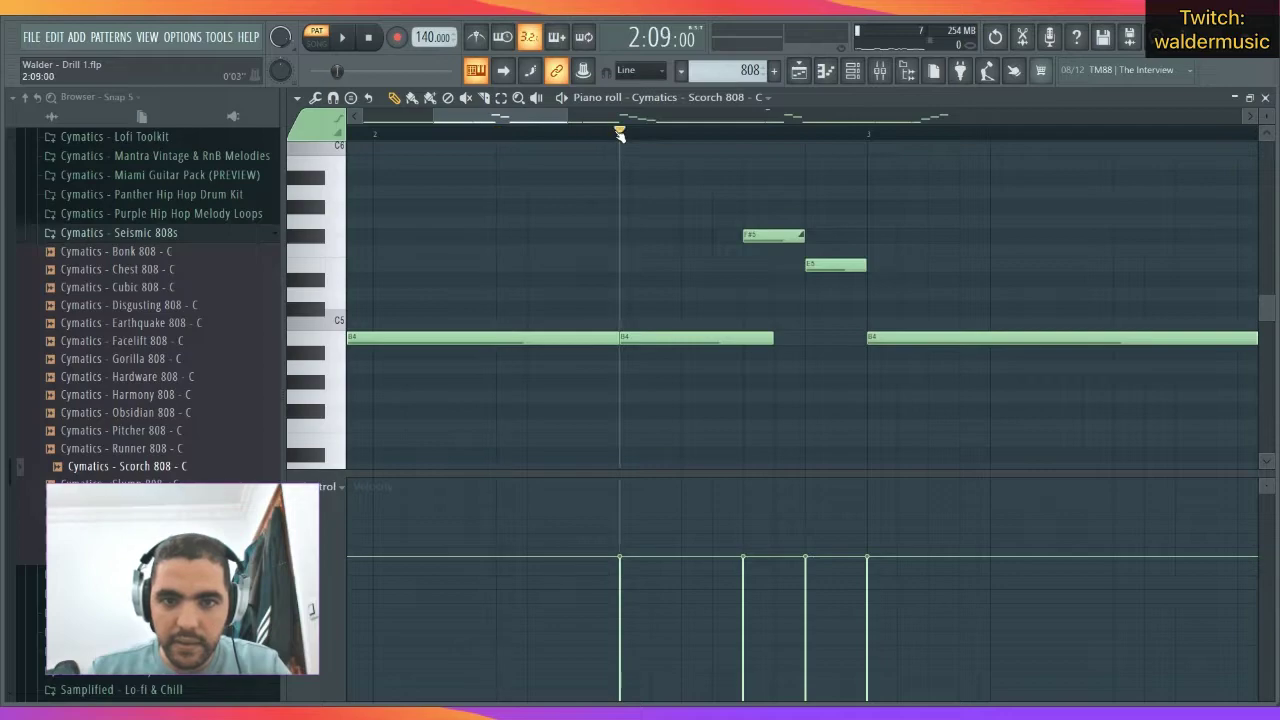
key(space)
key(space)
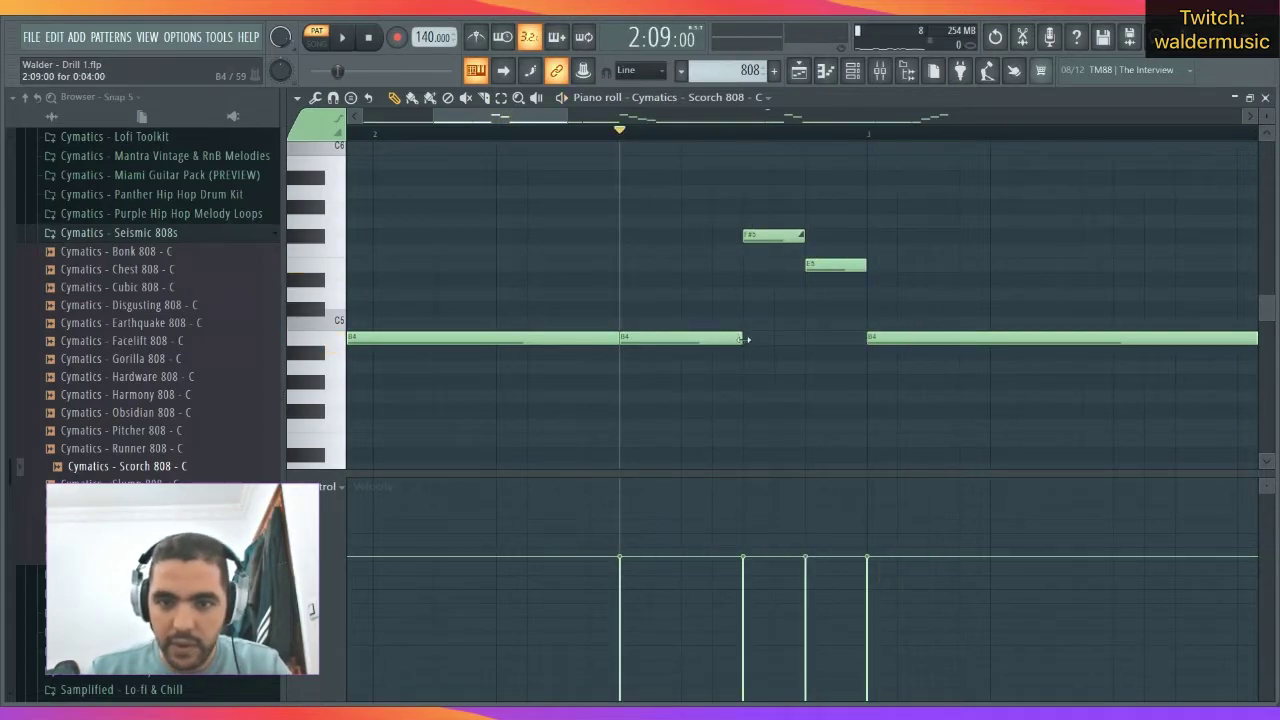
click(755, 336)
drag(862, 340, 791, 340)
drag(803, 235, 773, 236)
Lower the velocity of the two-step B4 note at the end of bar 2 and replay the slide.
key(space)
key(space)
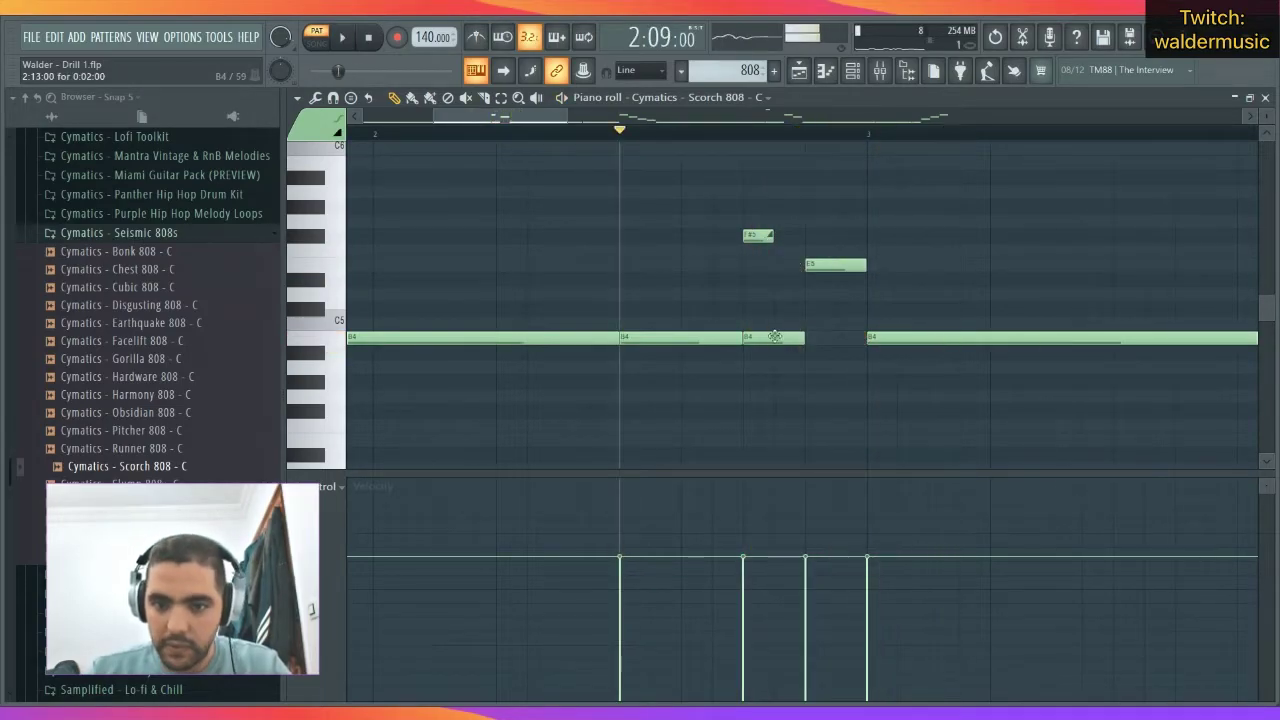
click(776, 336)
key(space)
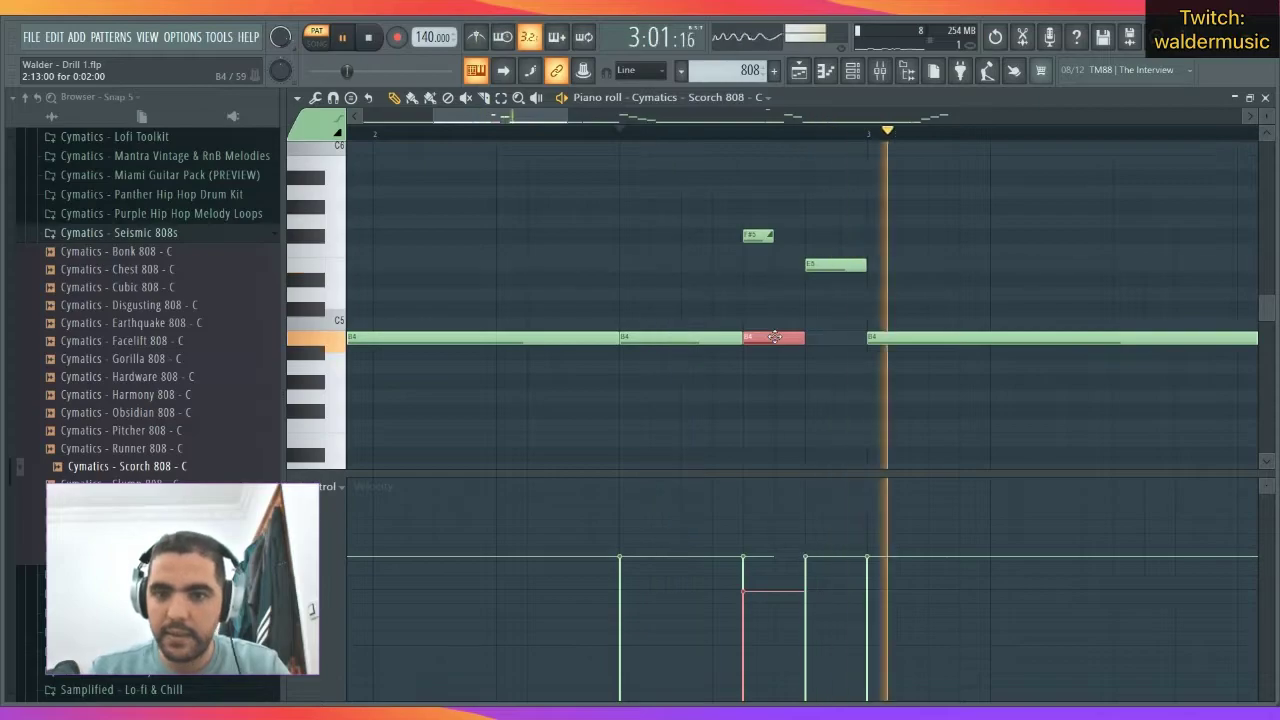
key(space)
scroll(810, 180, down, 2)
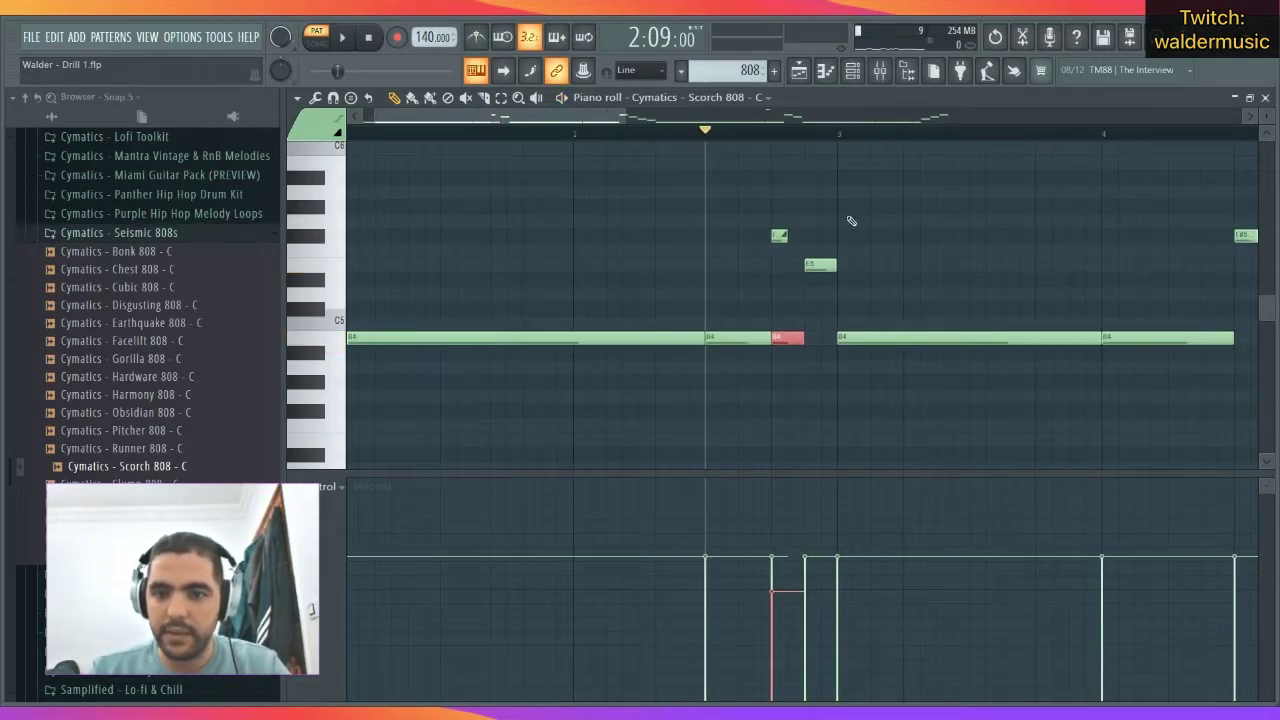
Play bars 3 and 4, and add four consecutive two-step B4 notes beneath the descending run ending bar 4.
drag(606, 121, 713, 121)
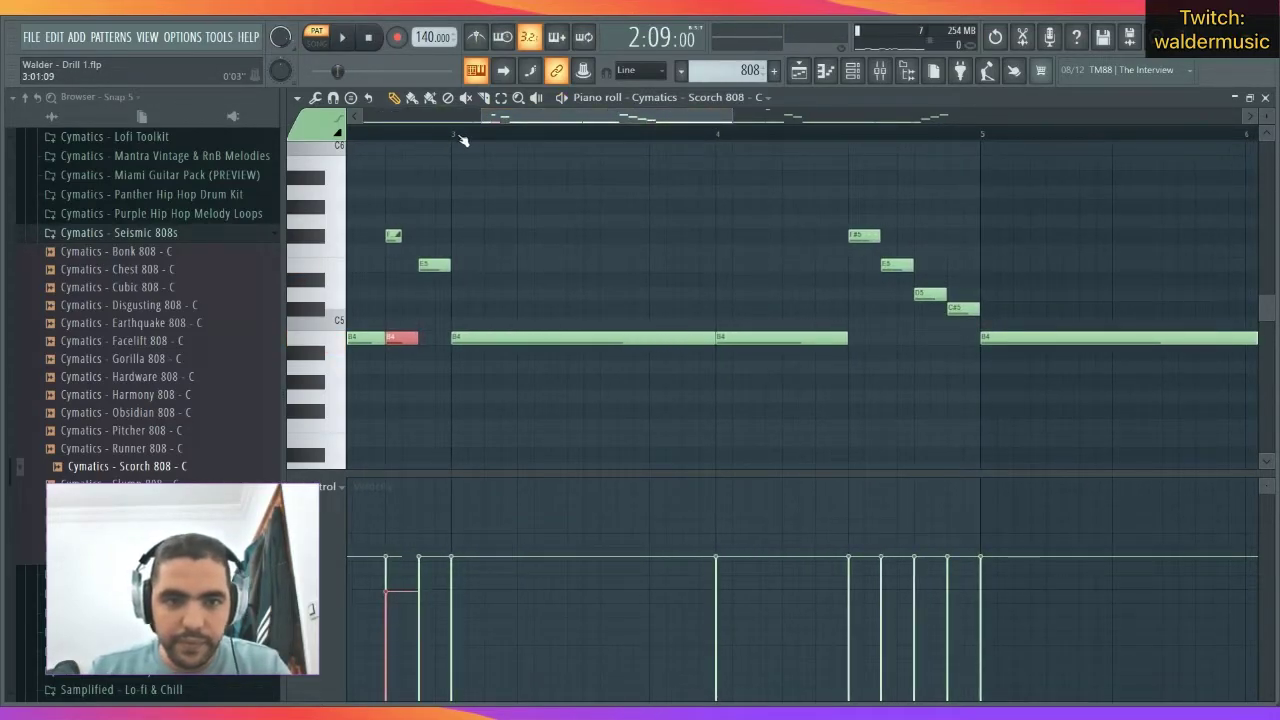
key(space)
scroll(760, 134, up, 1)
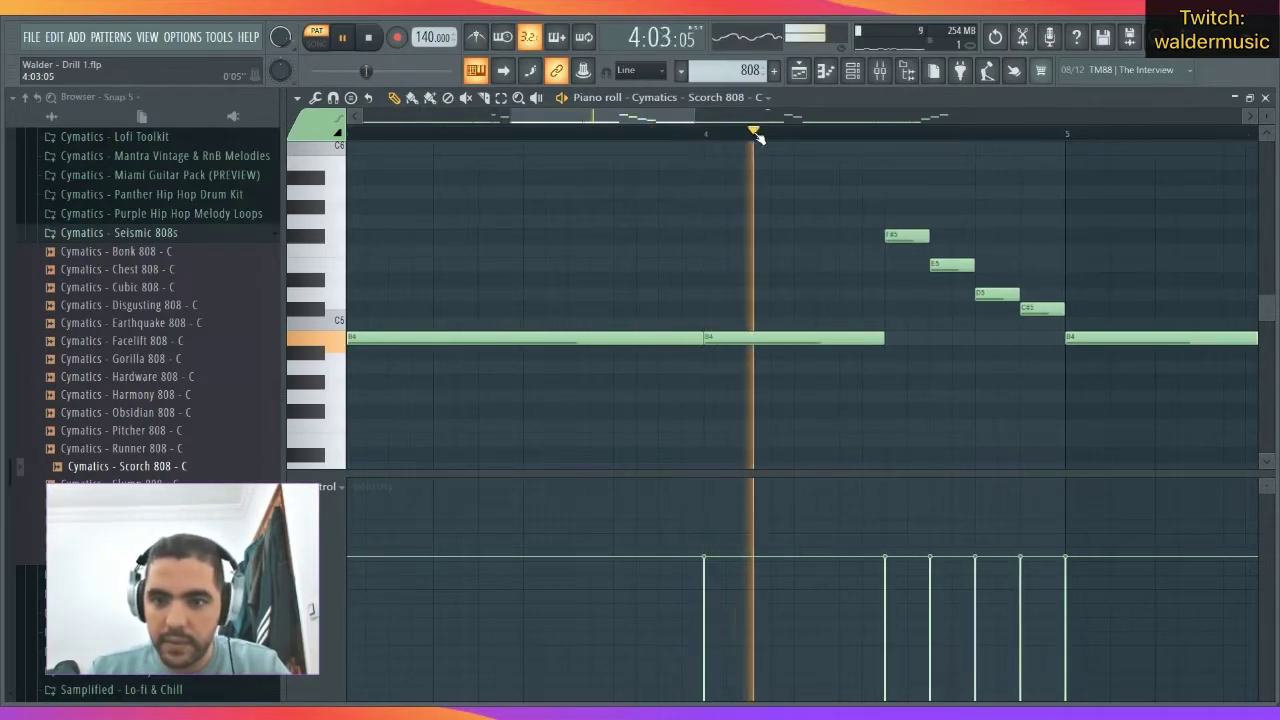
scroll(760, 134, down, 1)
key(space)
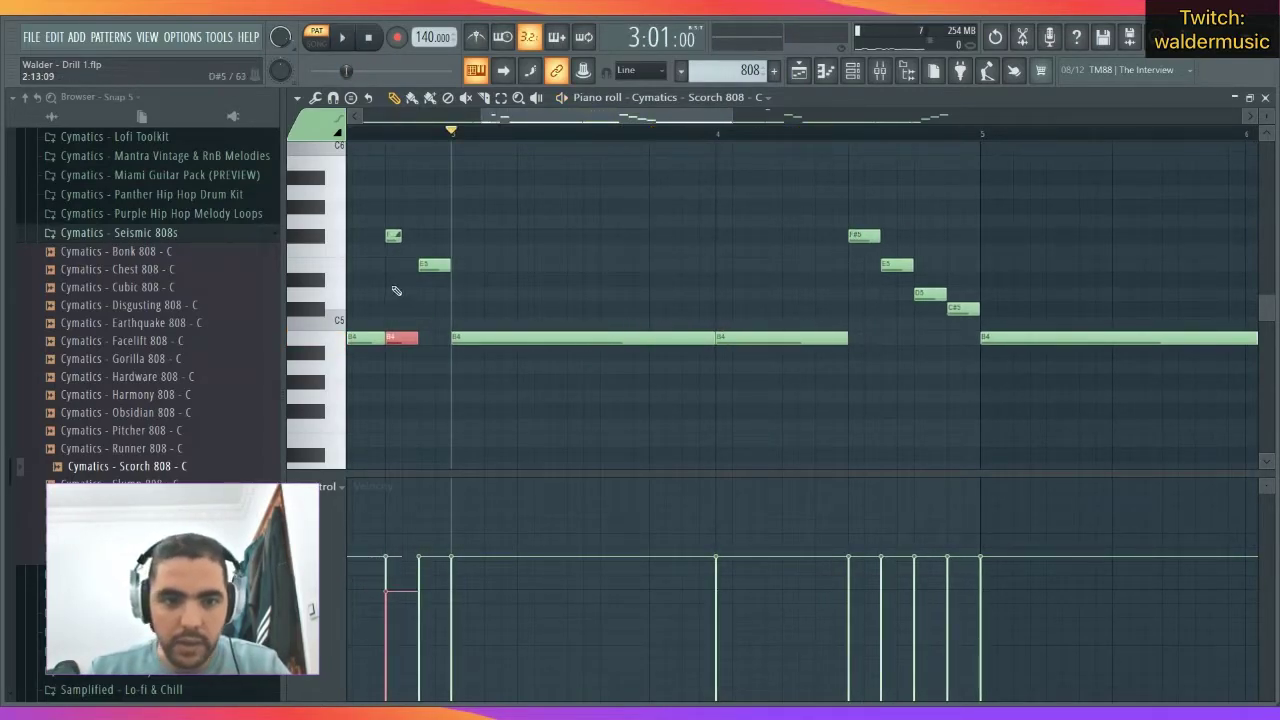
click(862, 338)
click(897, 338)
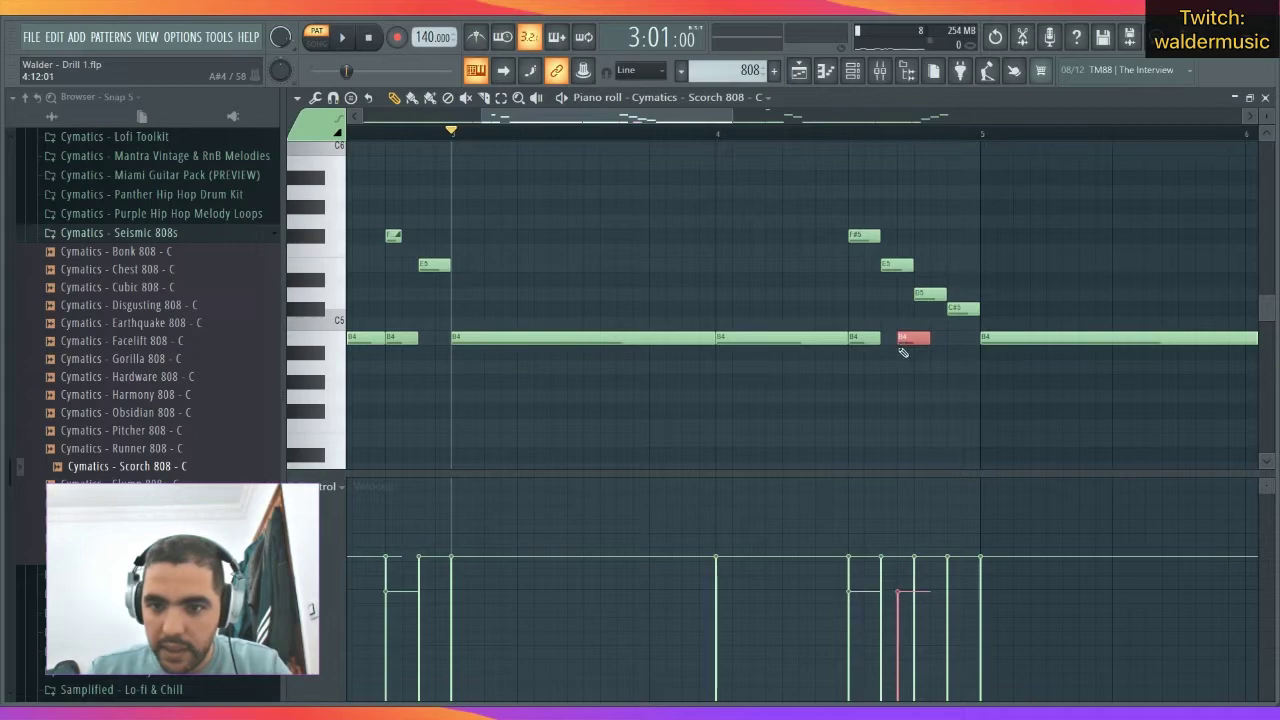
click(930, 338)
click(964, 340)
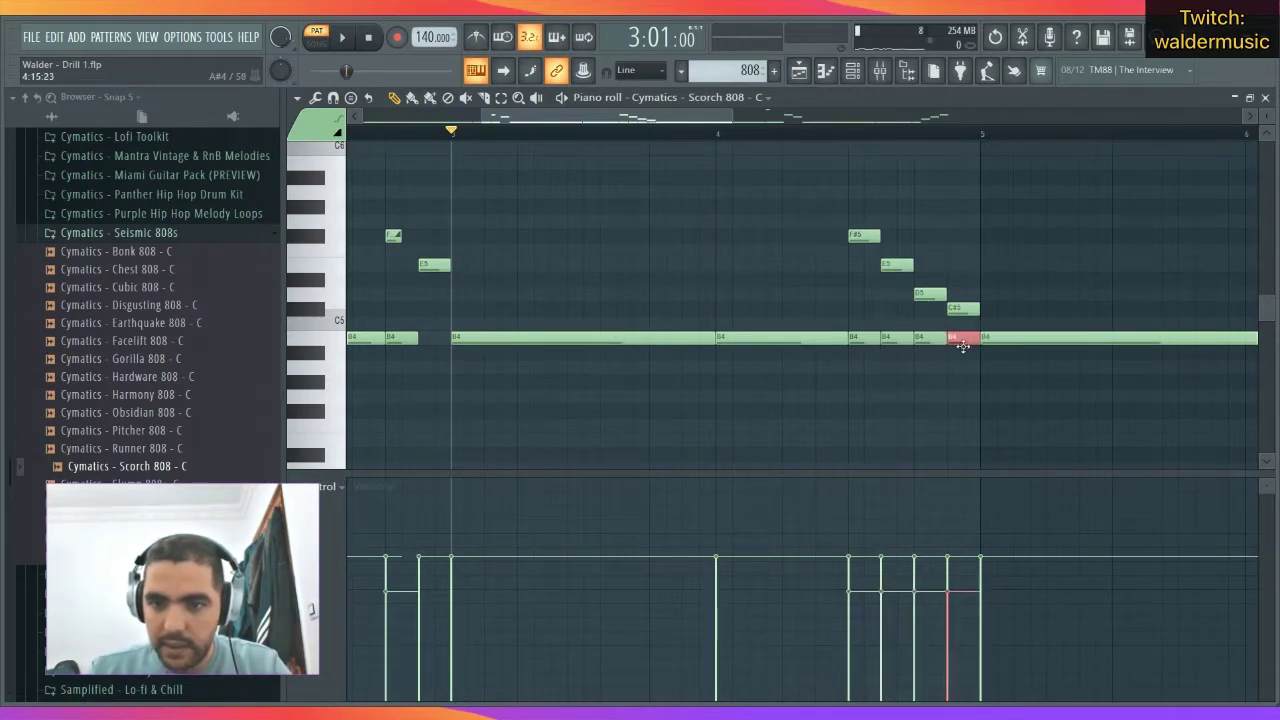
Convert the four descending notes F#5, E5, D5 and C#5 in bar 4 to slide notes and play them.
click(818, 115)
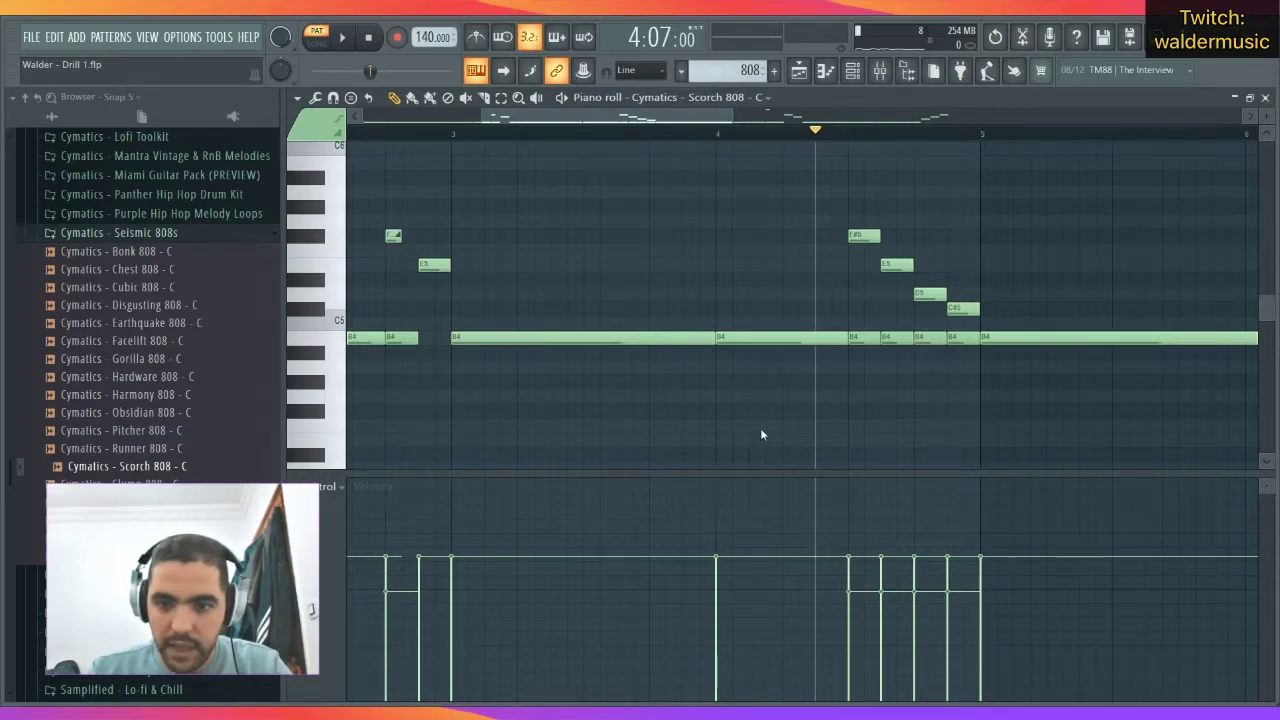
click(889, 266)
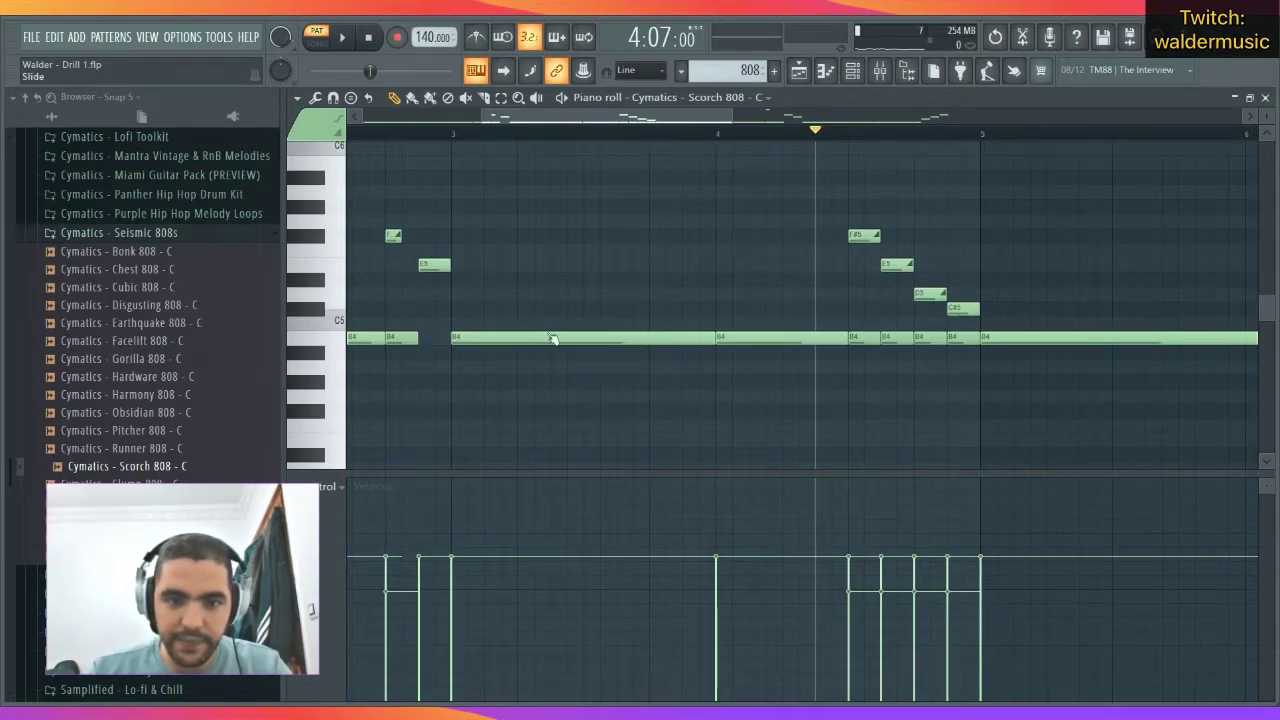
scroll(941, 130, up, 2)
key(space)
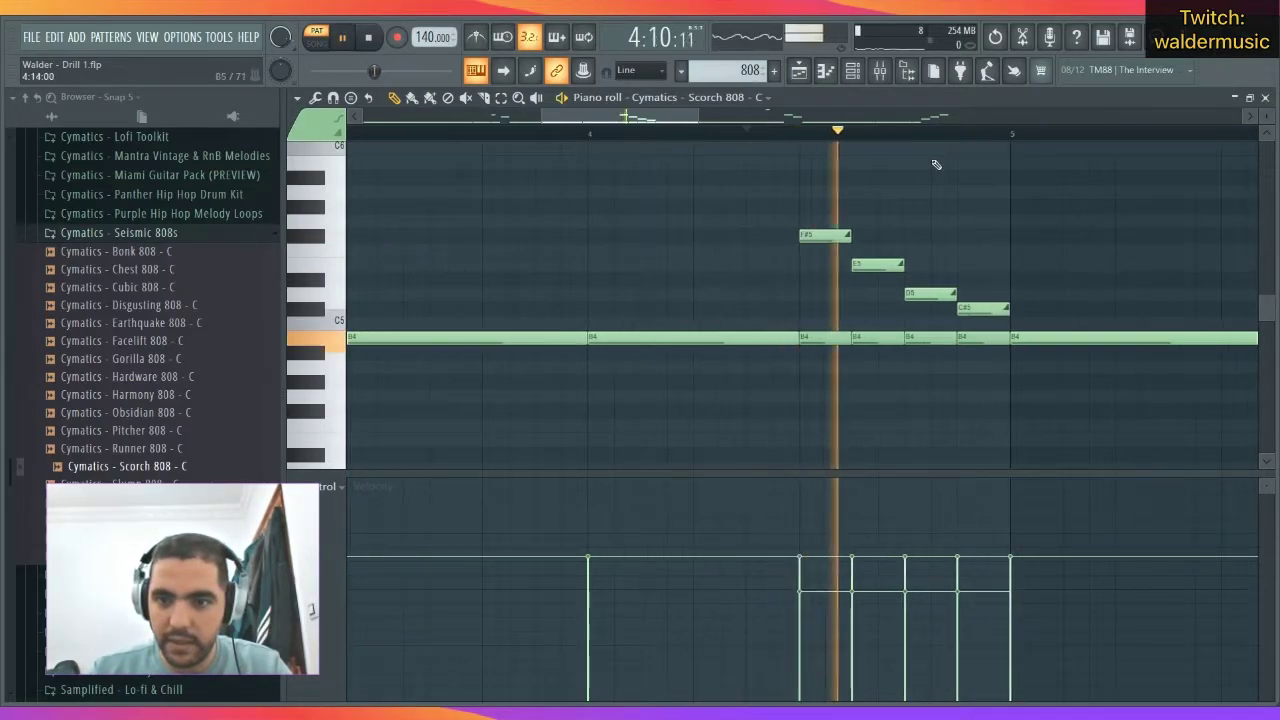
key(space)
Shorten the four descending slide notes at the end of bar 4 to one step each and play the passage.
drag(1004, 216, 821, 298)
drag(1046, 216, 780, 300)
drag(1038, 245, 814, 314)
drag(1040, 318, 822, 236)
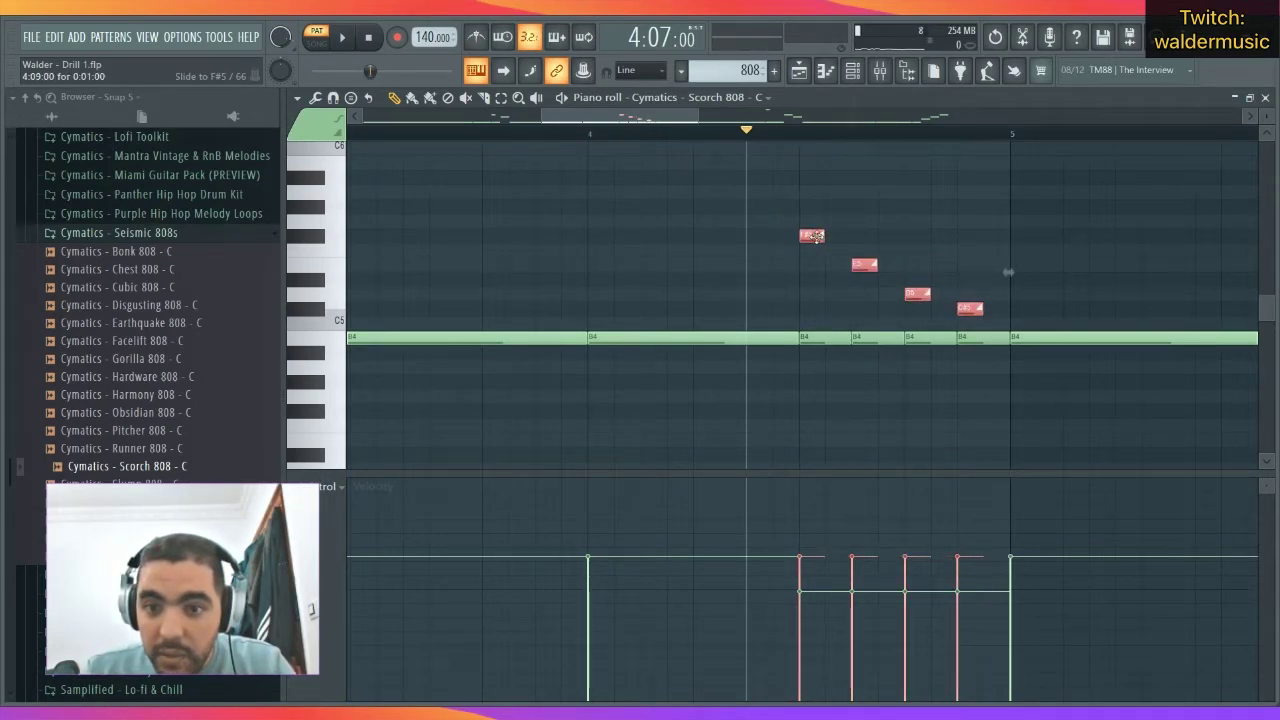
key(space)
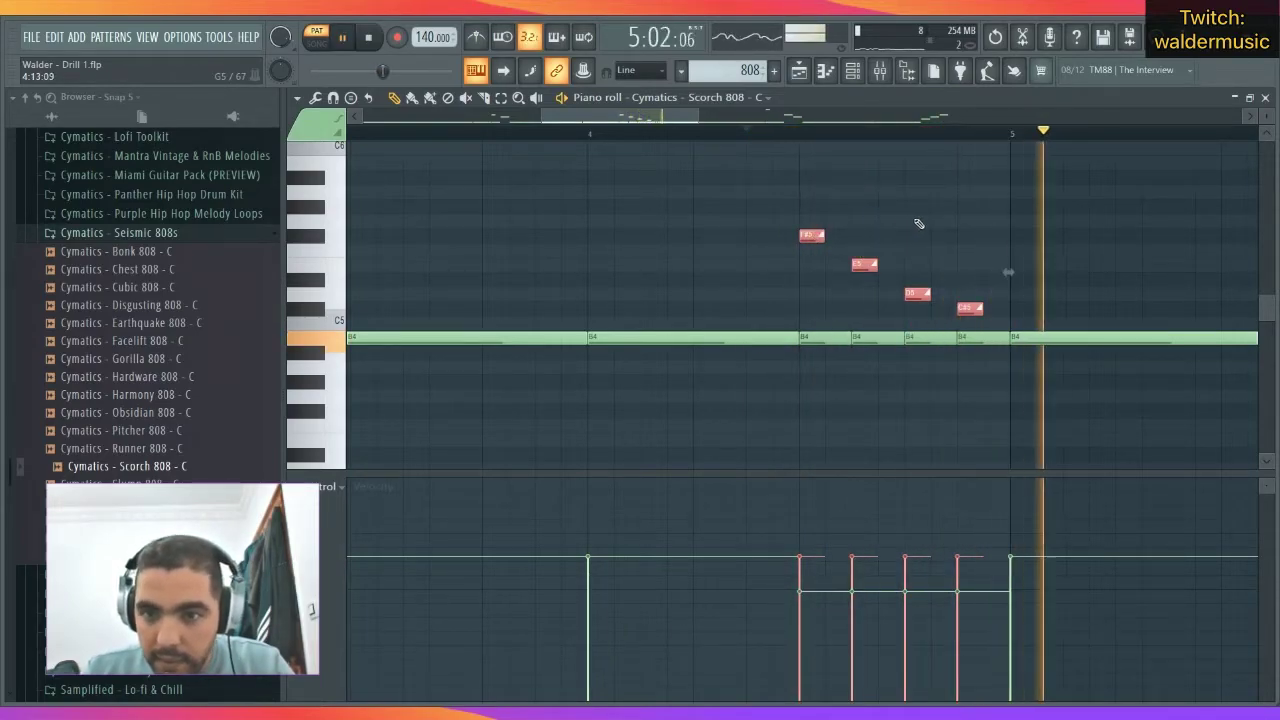
key(space)
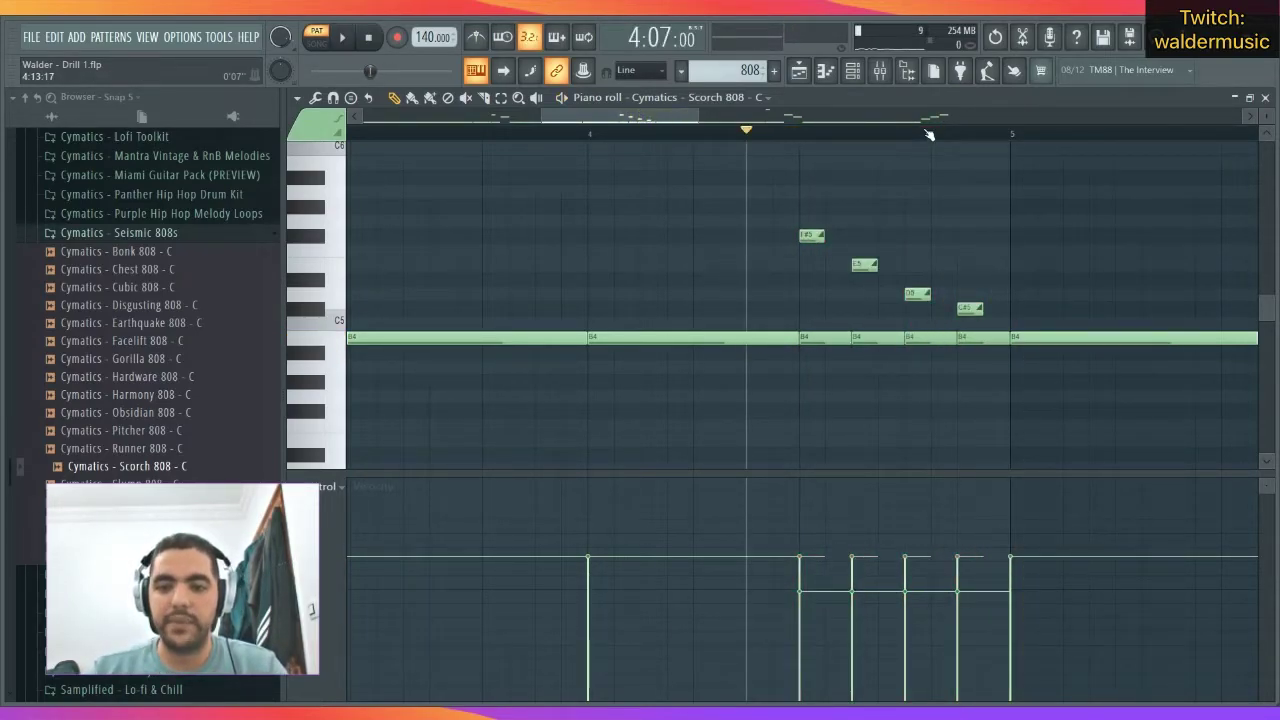
Lower the velocity of the four B4 notes beneath the bar 4 slides and replay the passage.
drag(966, 335, 824, 340)
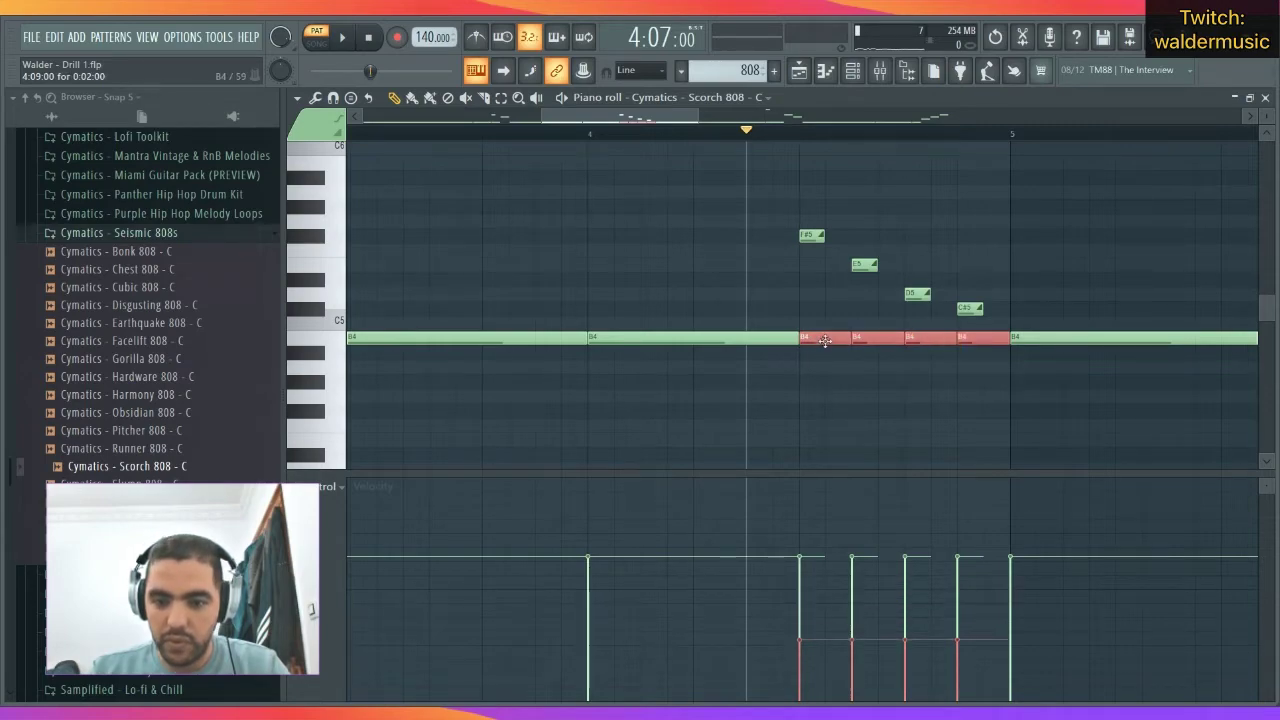
key(space)
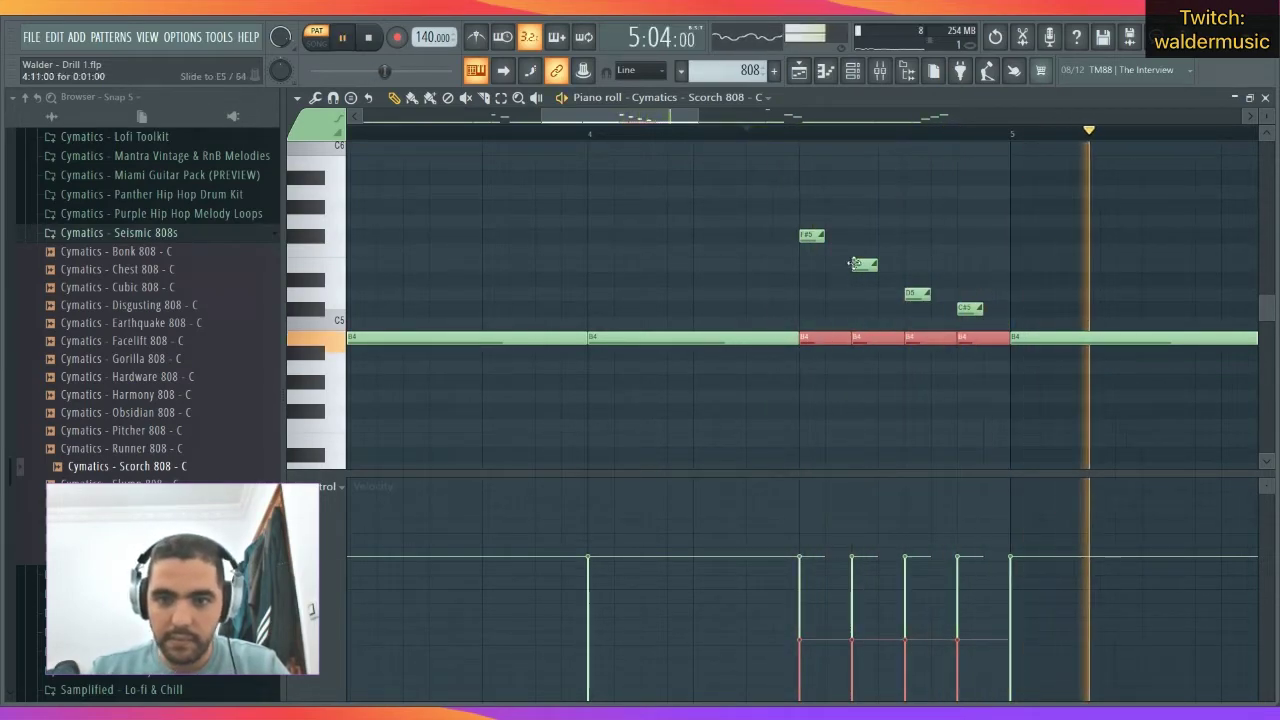
key(space)
Move the last slide note of bar 4 up to F#5 and play the result.
drag(968, 309, 968, 234)
key(space)
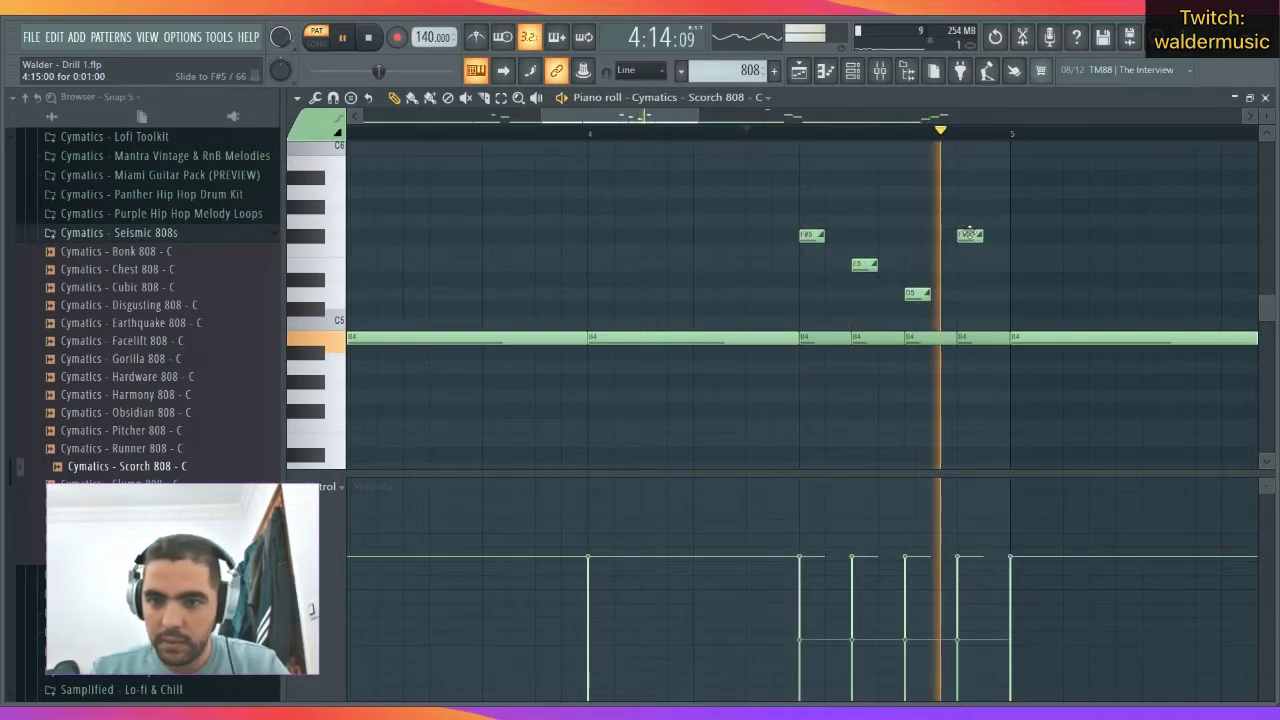
key(space)
Shorten the E5 and D5 slide notes in bar 4 to half a step and play the pattern onward.
scroll(908, 150, up, 3)
drag(940, 215, 787, 301)
drag(845, 268, 814, 272)
key(space)
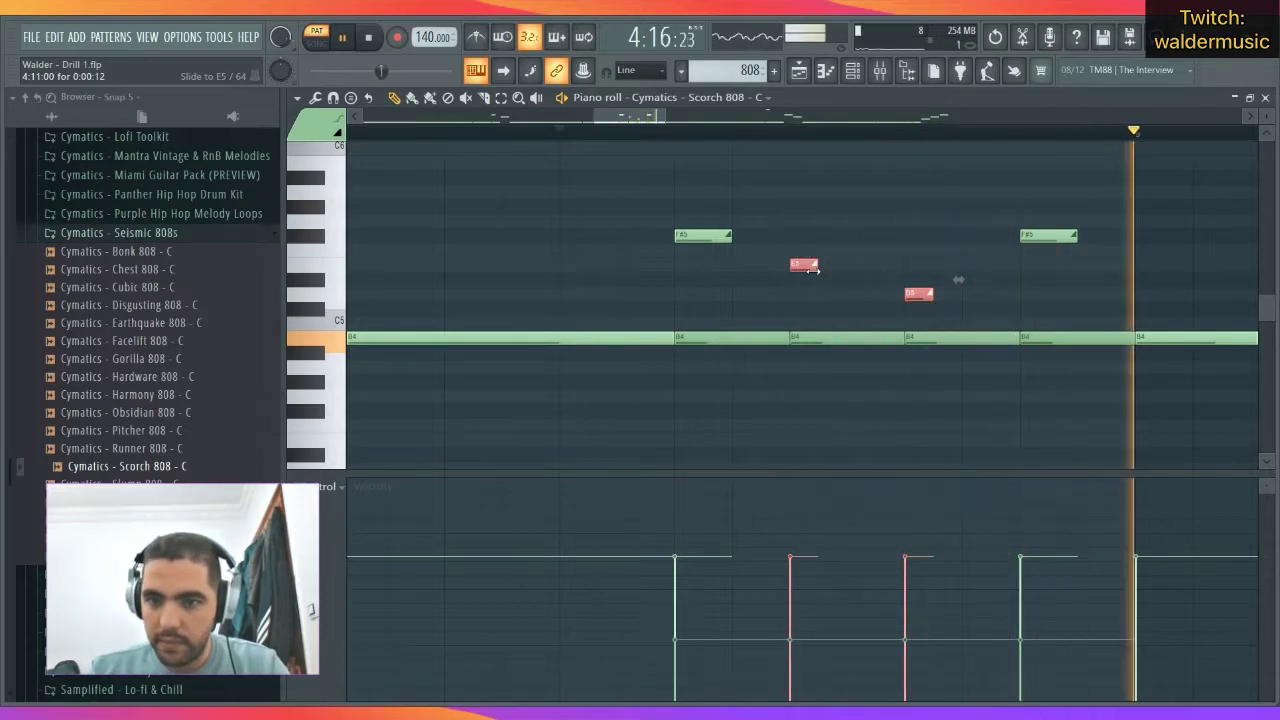
scroll(864, 134, down, 3)
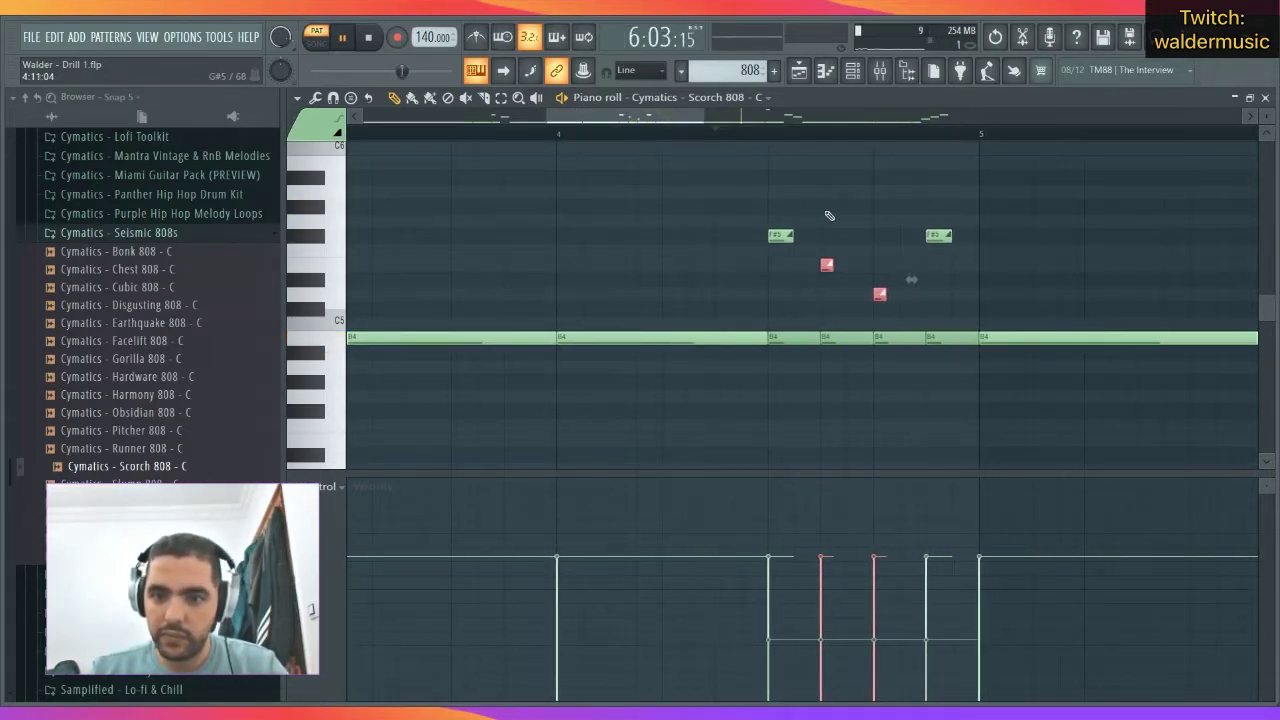
scroll(938, 143, down, 3)
key(space)
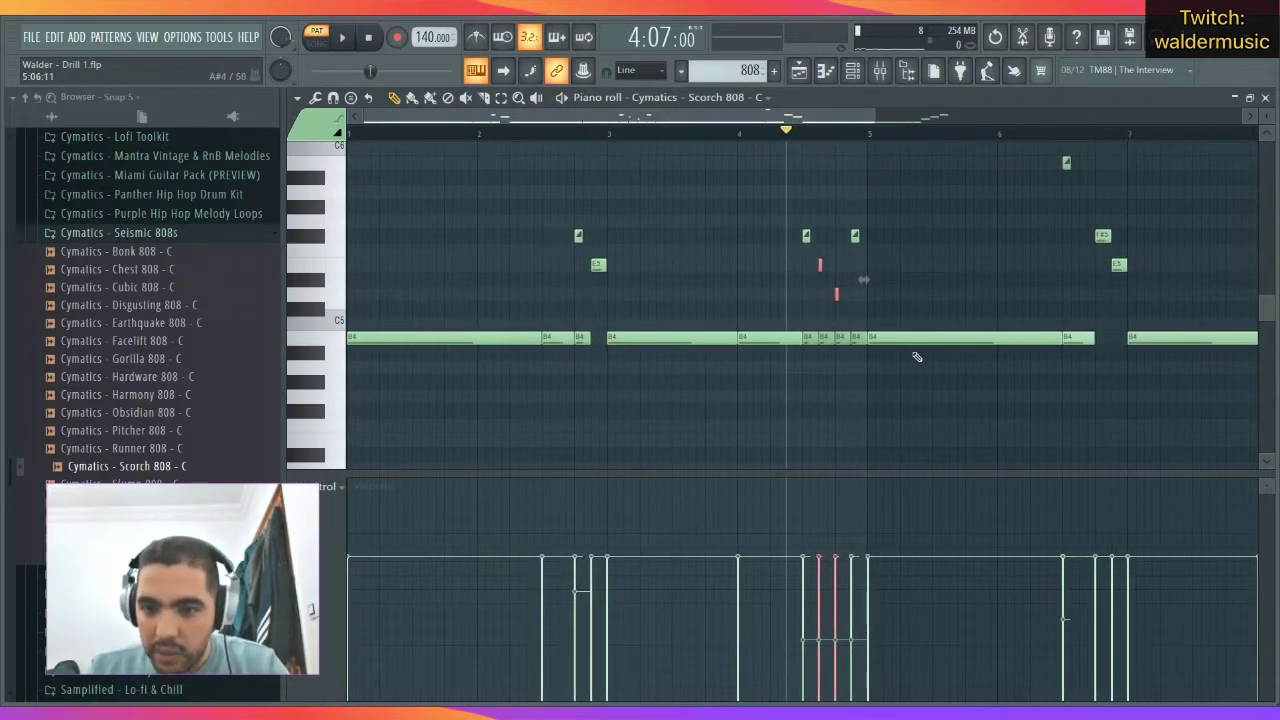
Add a B3 slide note about one and a half bars long from the start of bar 5 and play it.
scroll(916, 357, down, 3)
drag(1058, 316, 890, 433)
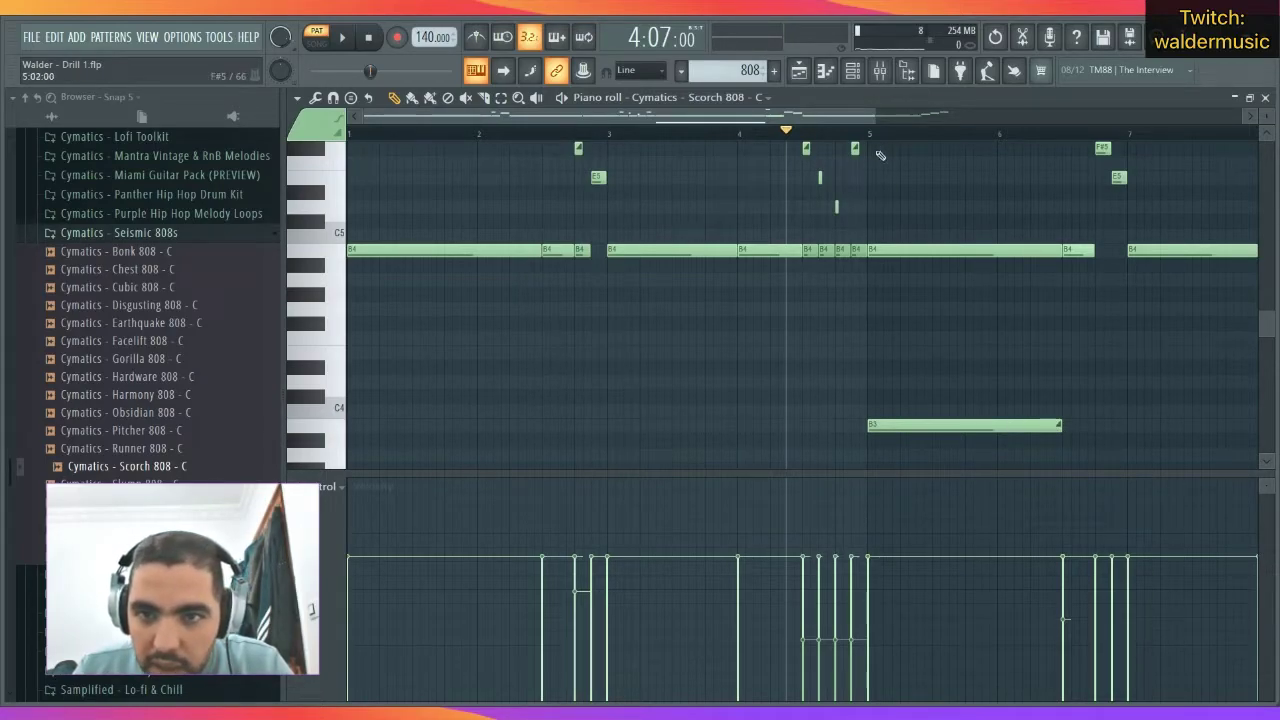
key(space)
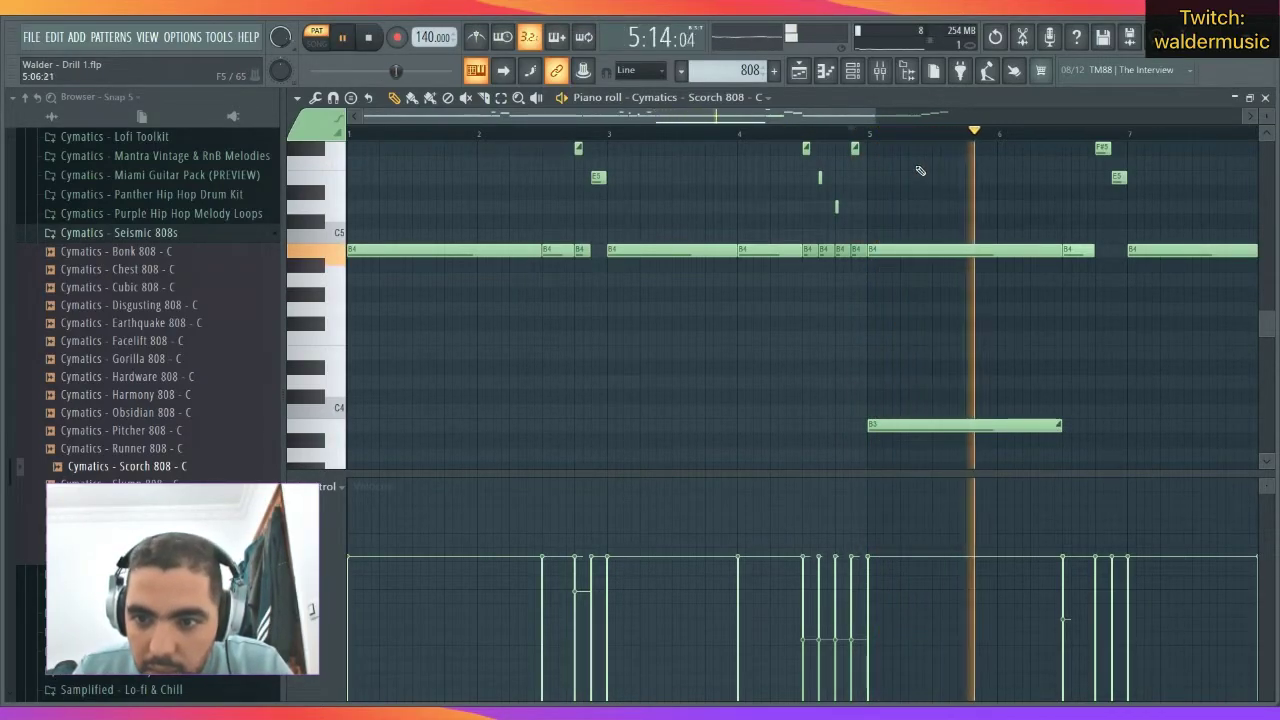
Lower the velocity of the high B5 slide note in bar 6 and play from just before it.
scroll(1060, 345, up, 3)
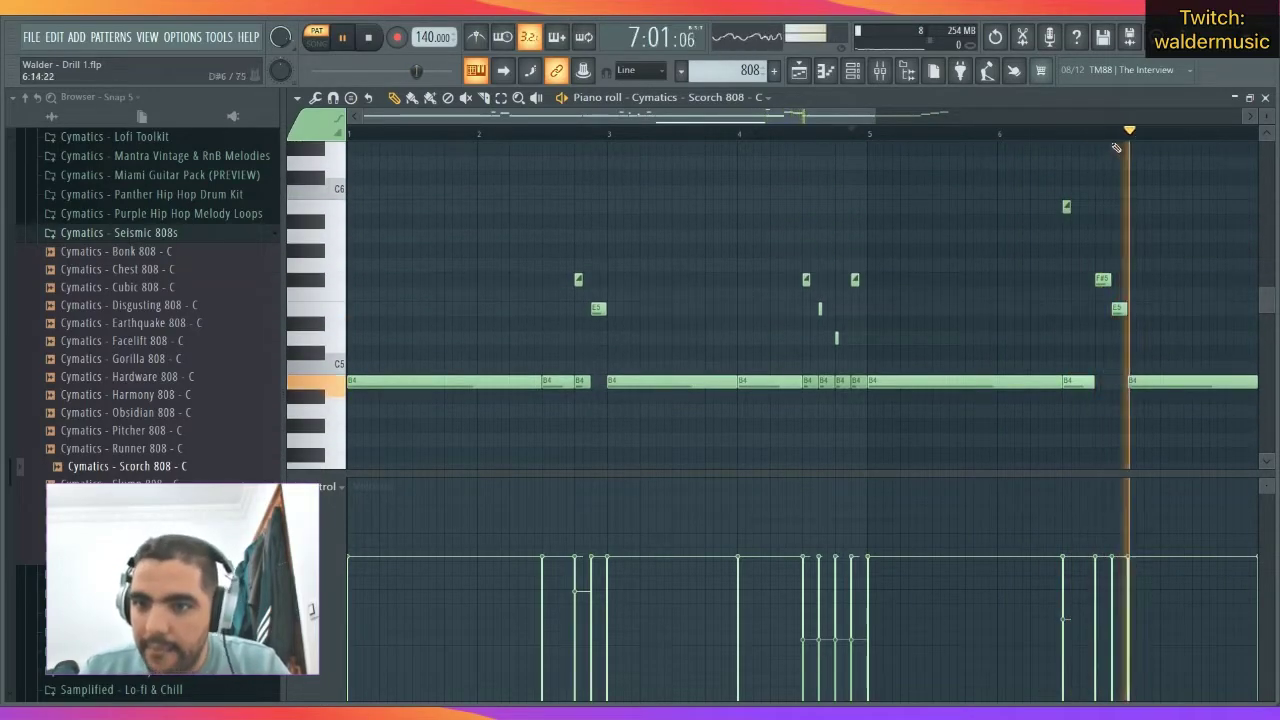
key(space)
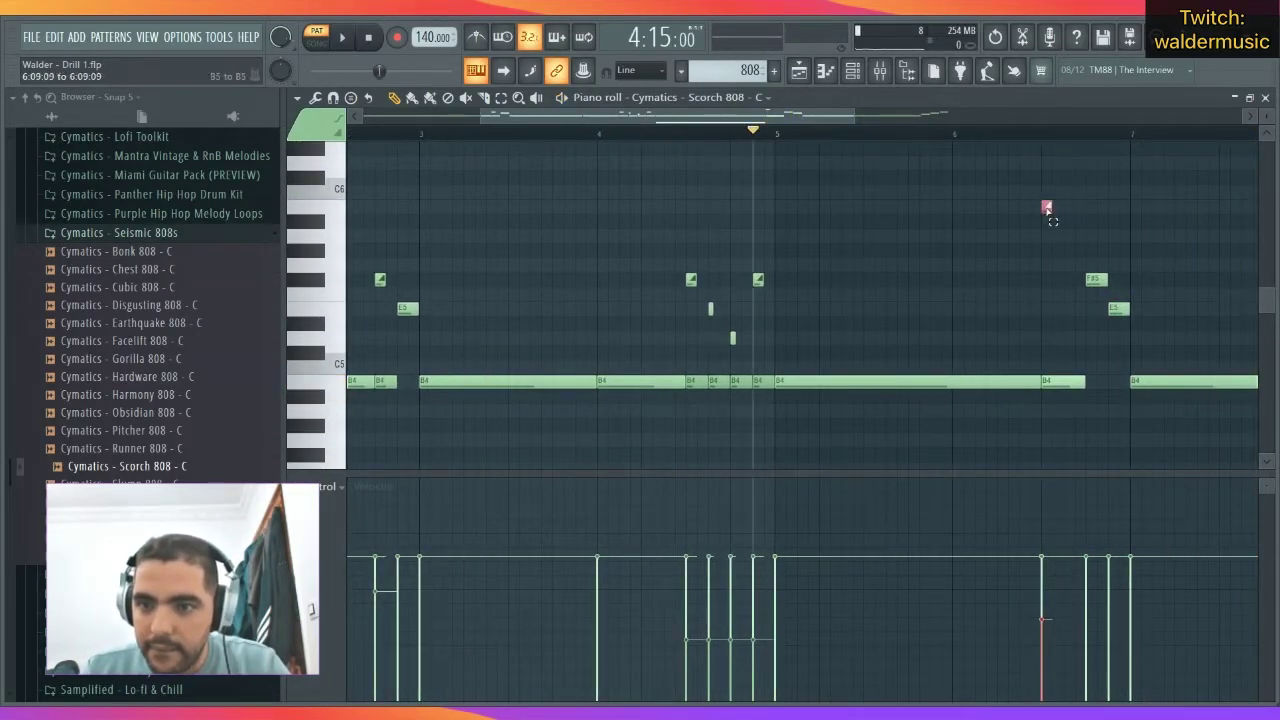
key(space)
click(1009, 133)
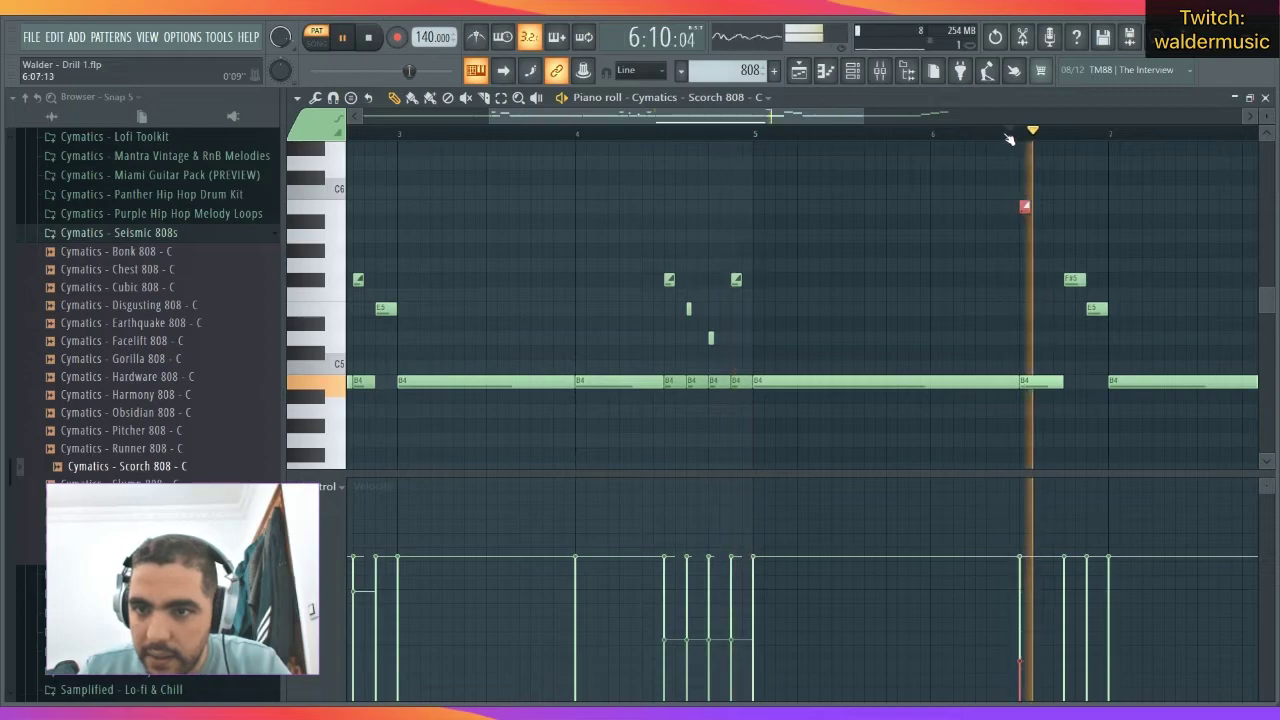
Lengthen the high B5 slide note in bar 6 to two steps and play the pattern.
key(space)
drag(1029, 207, 1040, 207)
key(space)
scroll(1047, 137, down, 2)
key(space)
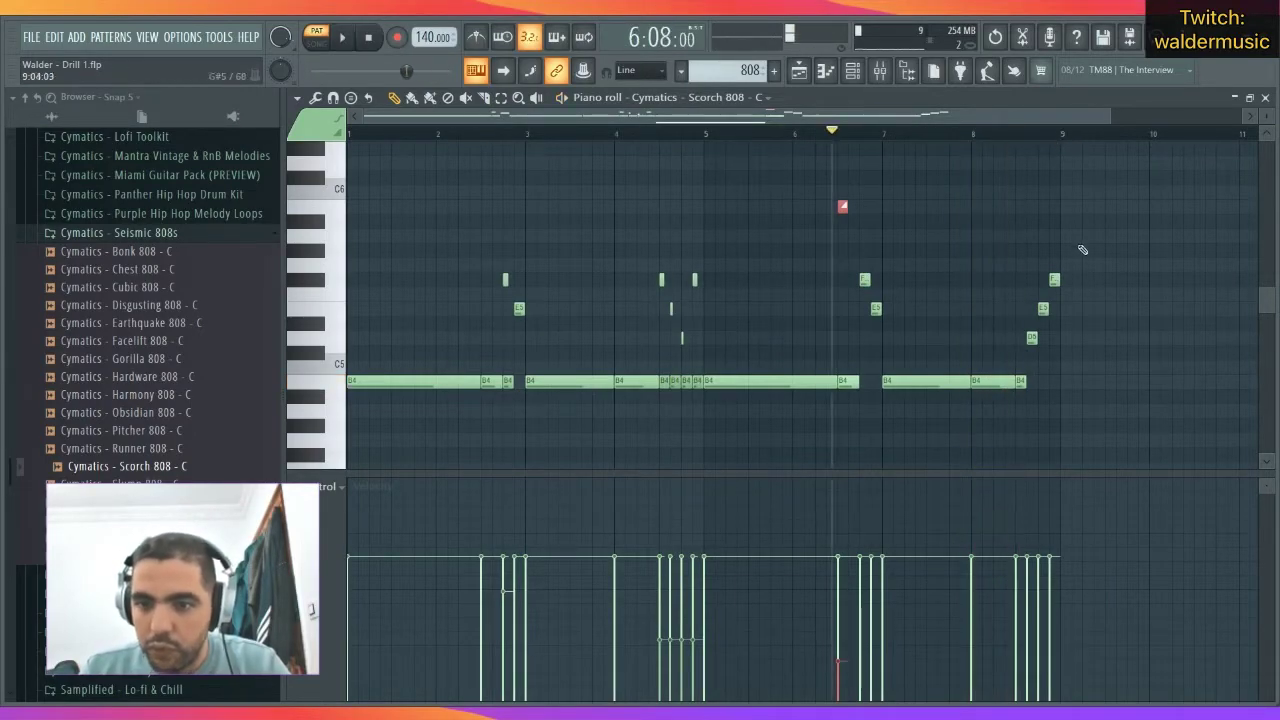
Add B4 notes beneath bar 8's rising D5, E5 and F#5, shorten D5 and E5, make all three slide notes and play them.
click(1025, 385)
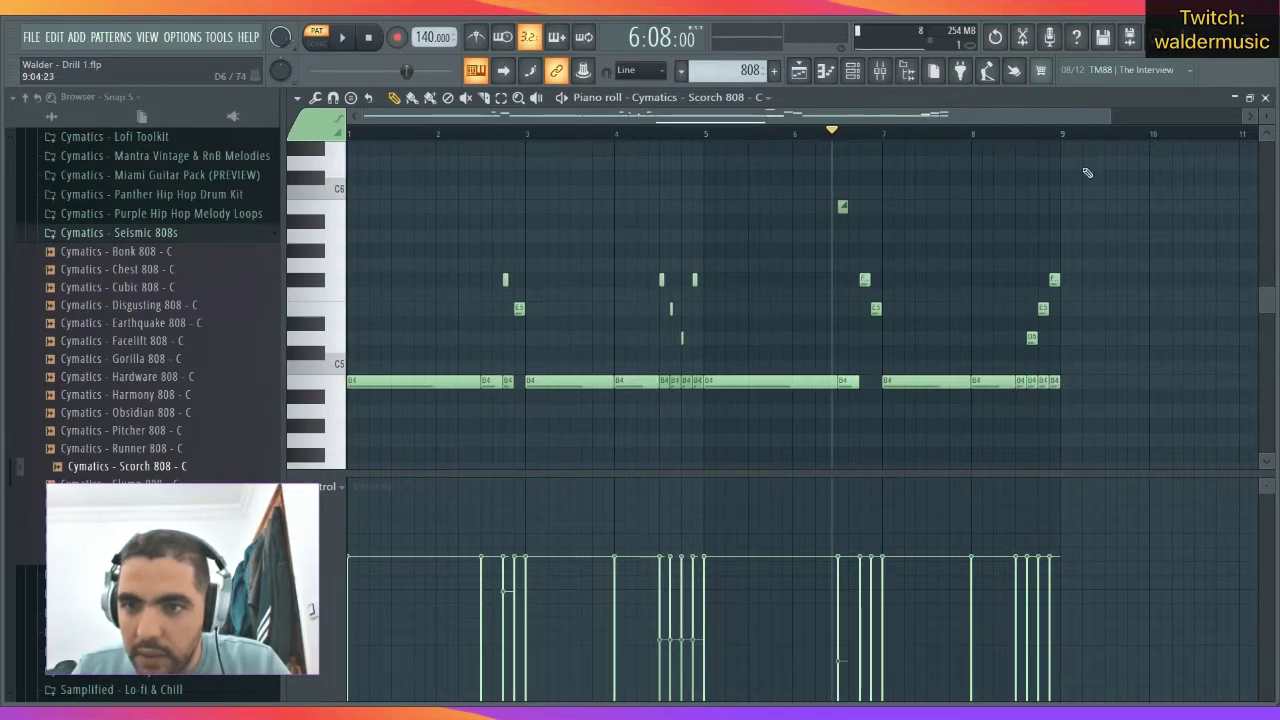
scroll(1100, 135, up, 2)
scroll(1100, 135, up, 2)
drag(877, 286, 863, 341)
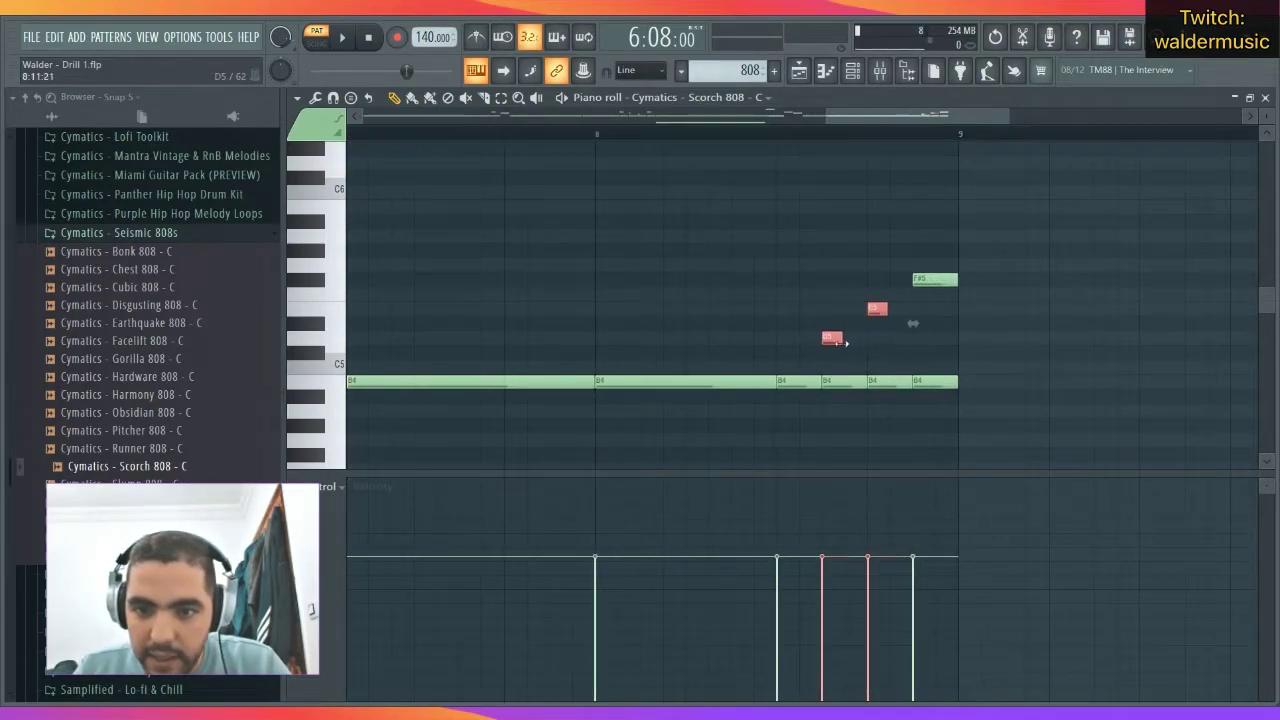
click(924, 279)
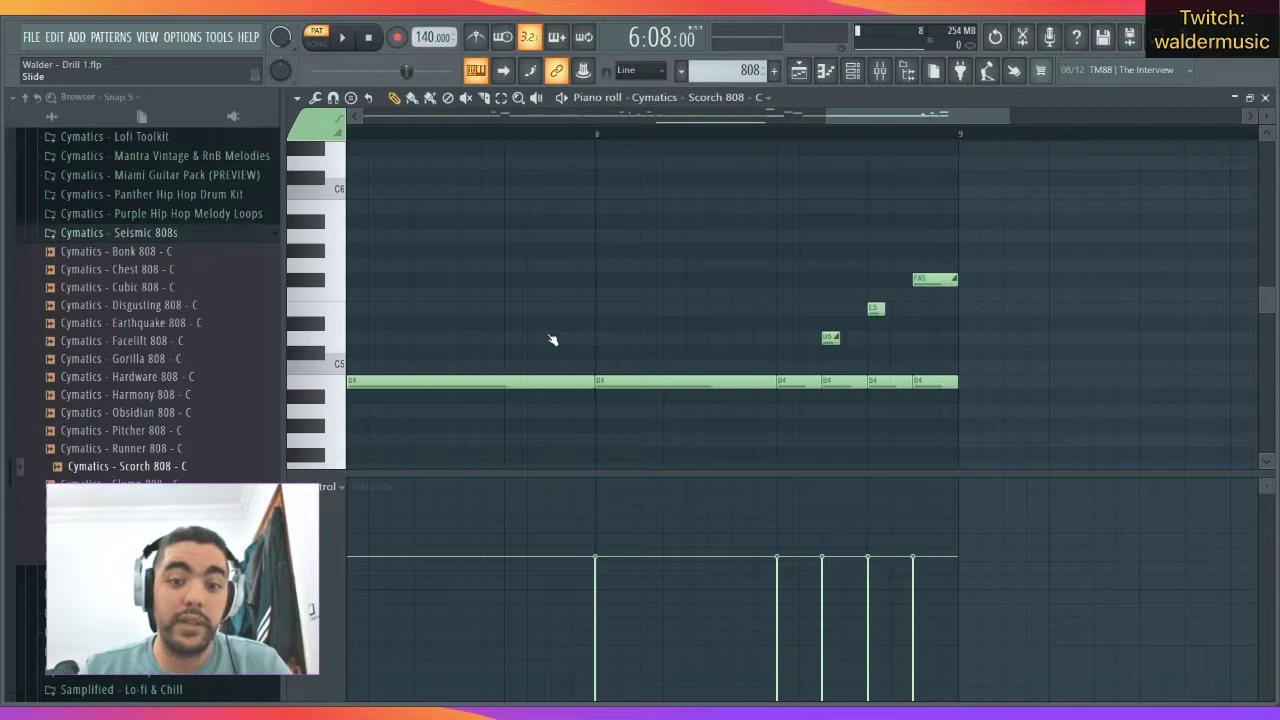
click(721, 135)
key(space)
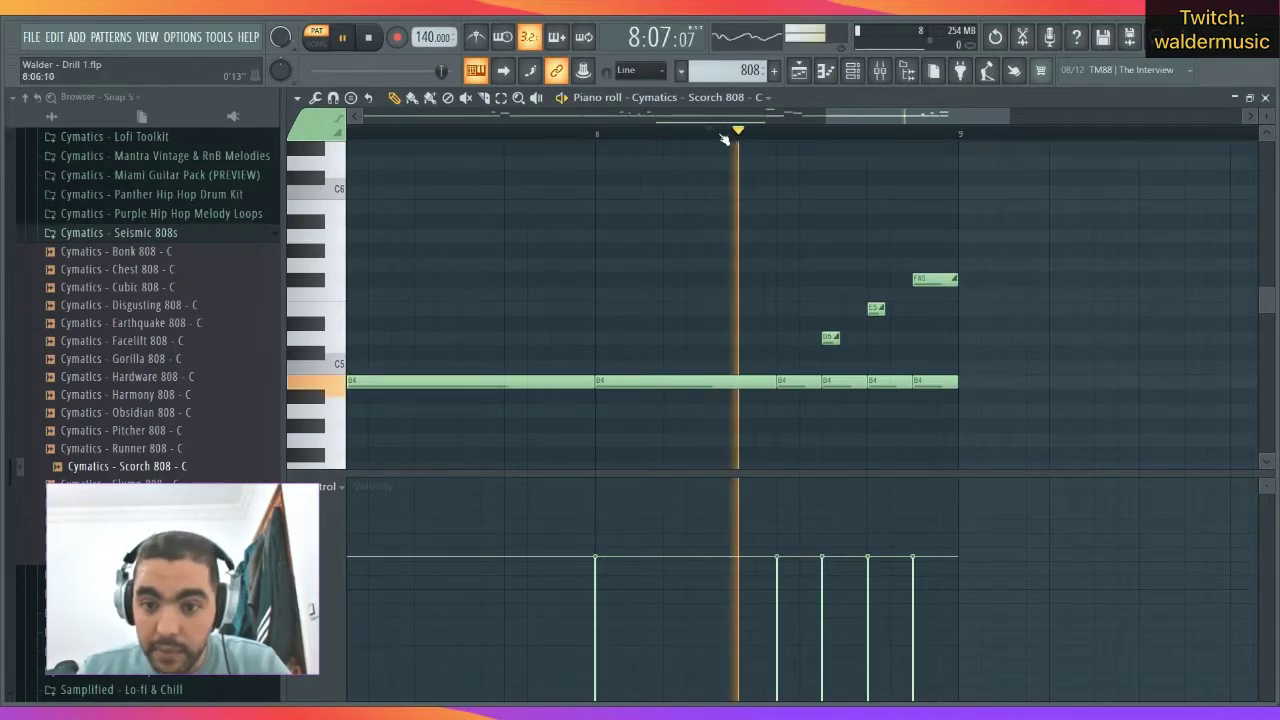
key(space)
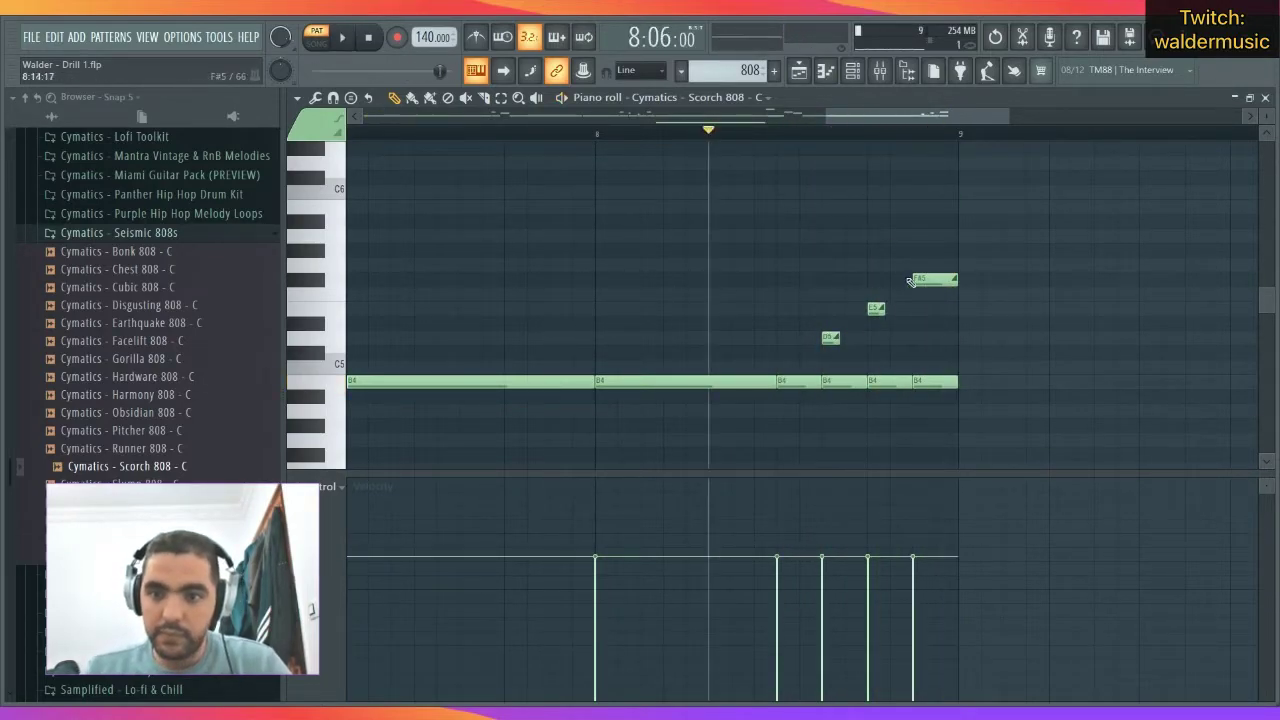
Shorten bar 8's F#5 slide note to one step and replace the D5 slide and its underlying B4 with a regular two-step D5.
drag(950, 280, 932, 280)
key(space)
key(space)
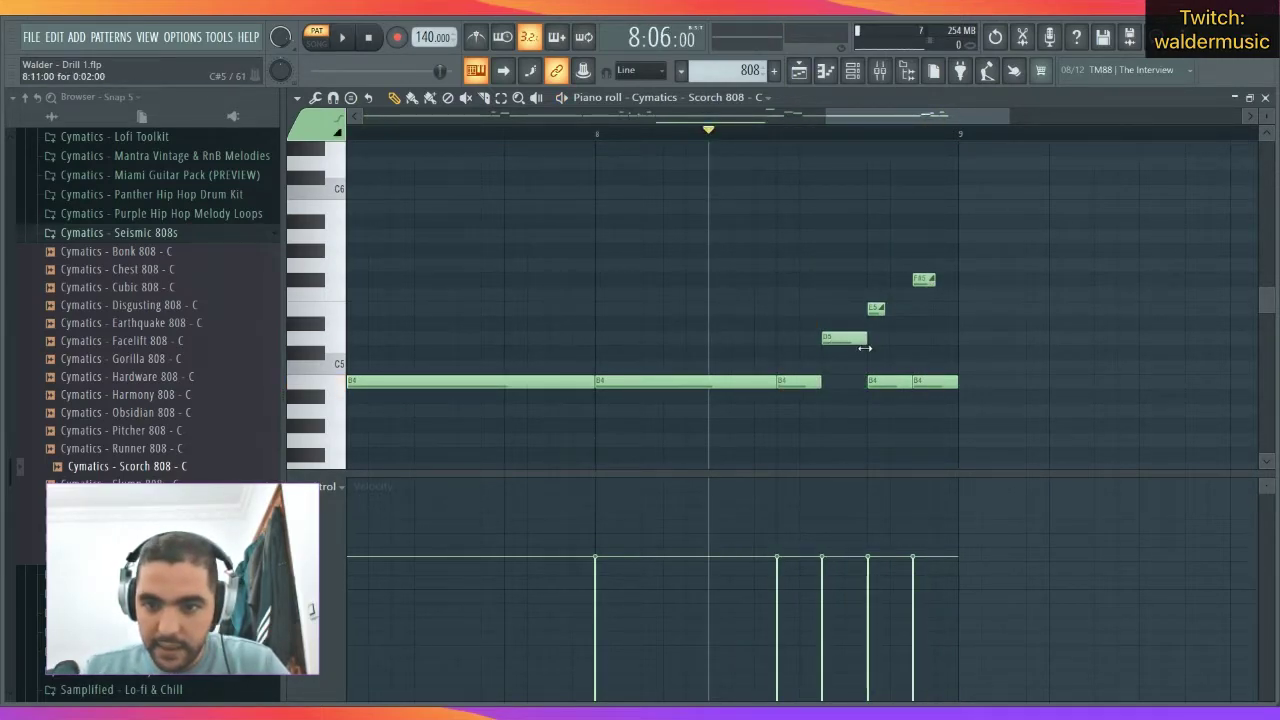
key(space)
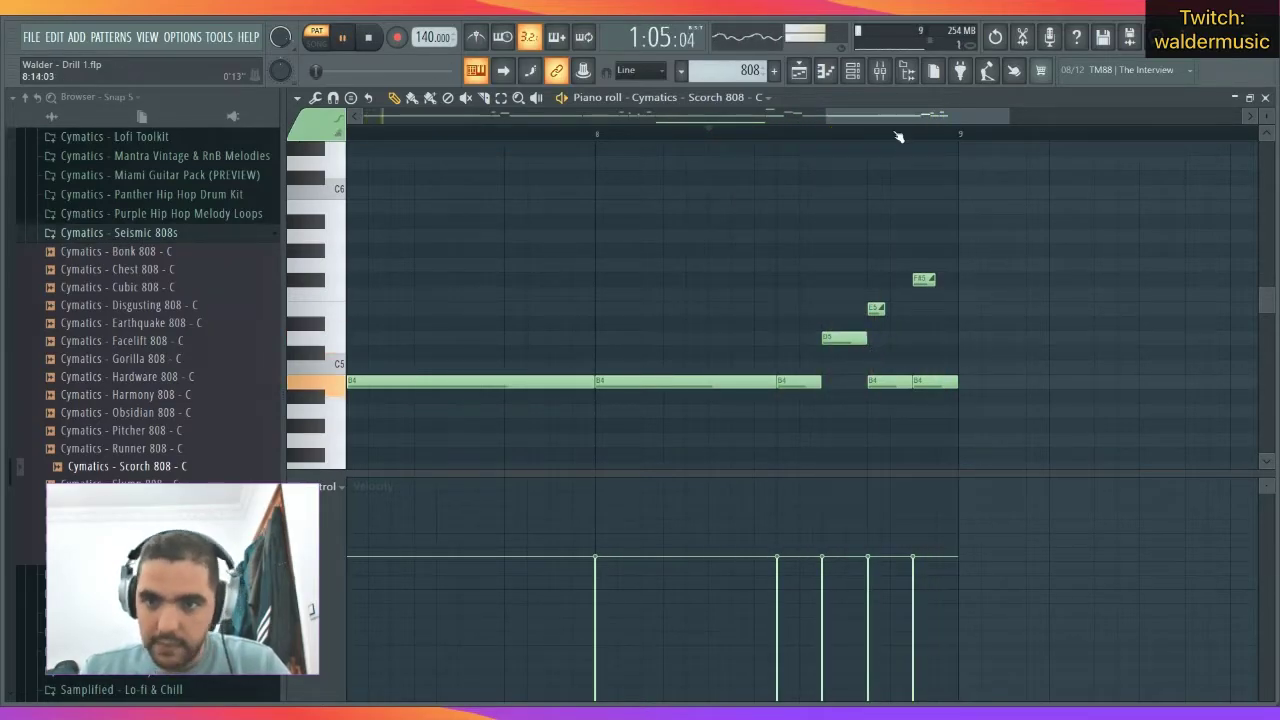
key(space)
Pan bar 4's first two slide notes right, with E5 at 67%, and the last two left, and play them.
scroll(898, 137, down, 4)
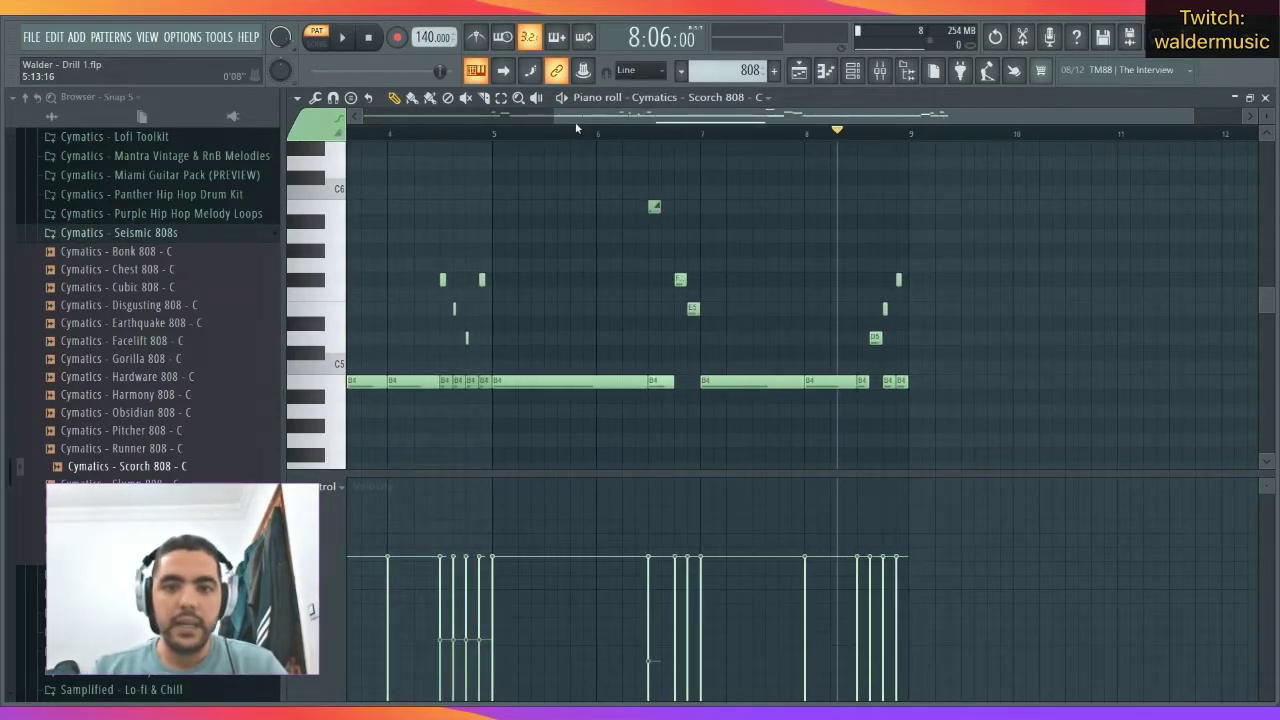
scroll(580, 133, up, 4)
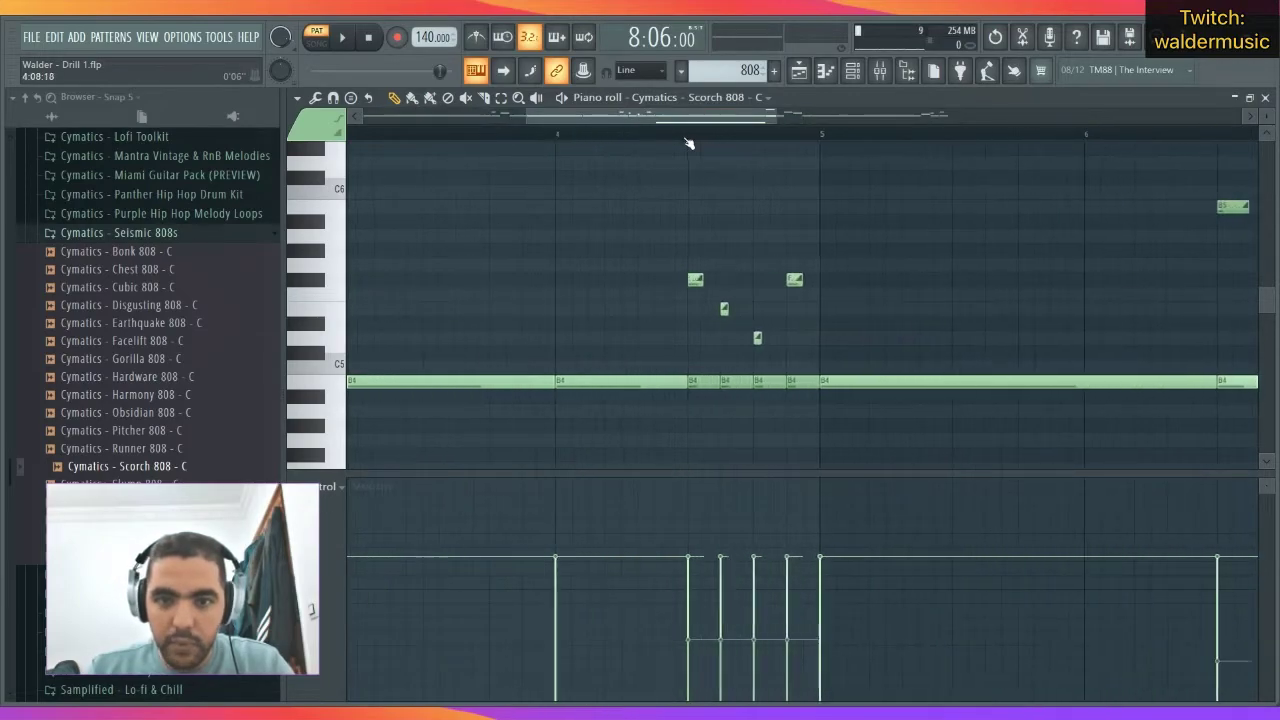
drag(820, 206, 695, 352)
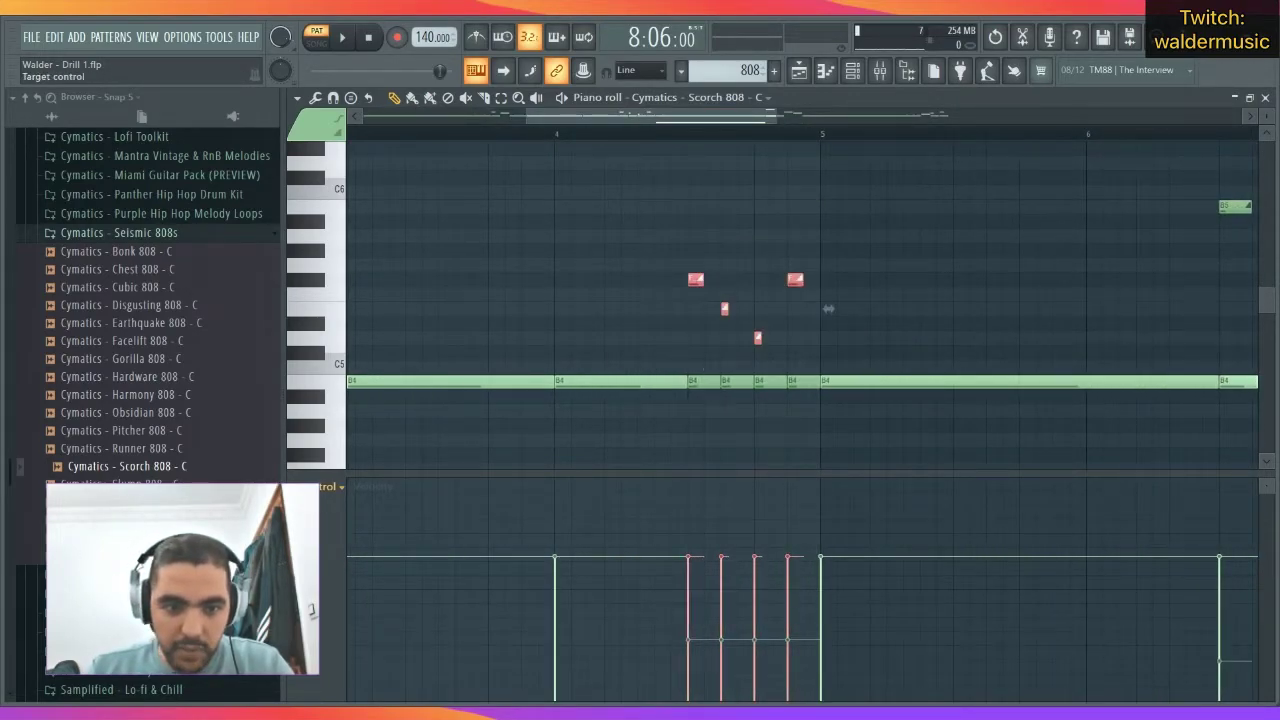
scroll(323, 525, up, 1)
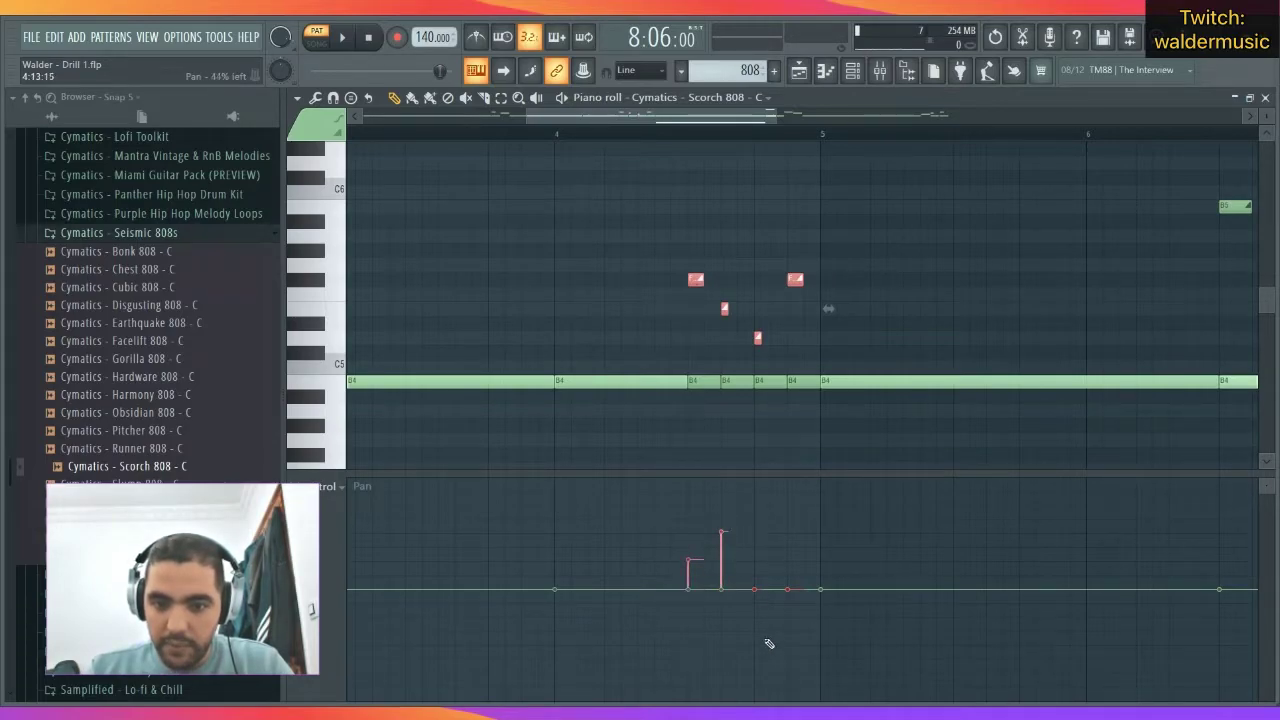
click(571, 135)
key(space)
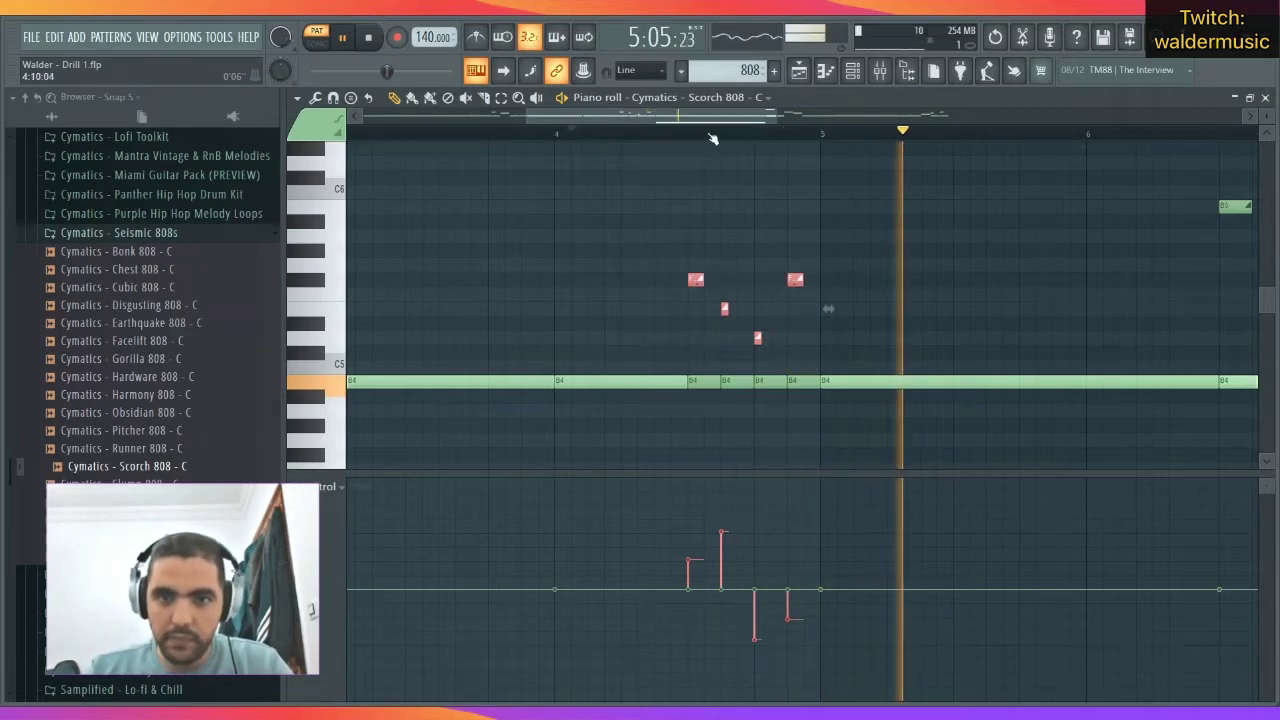
key(space)
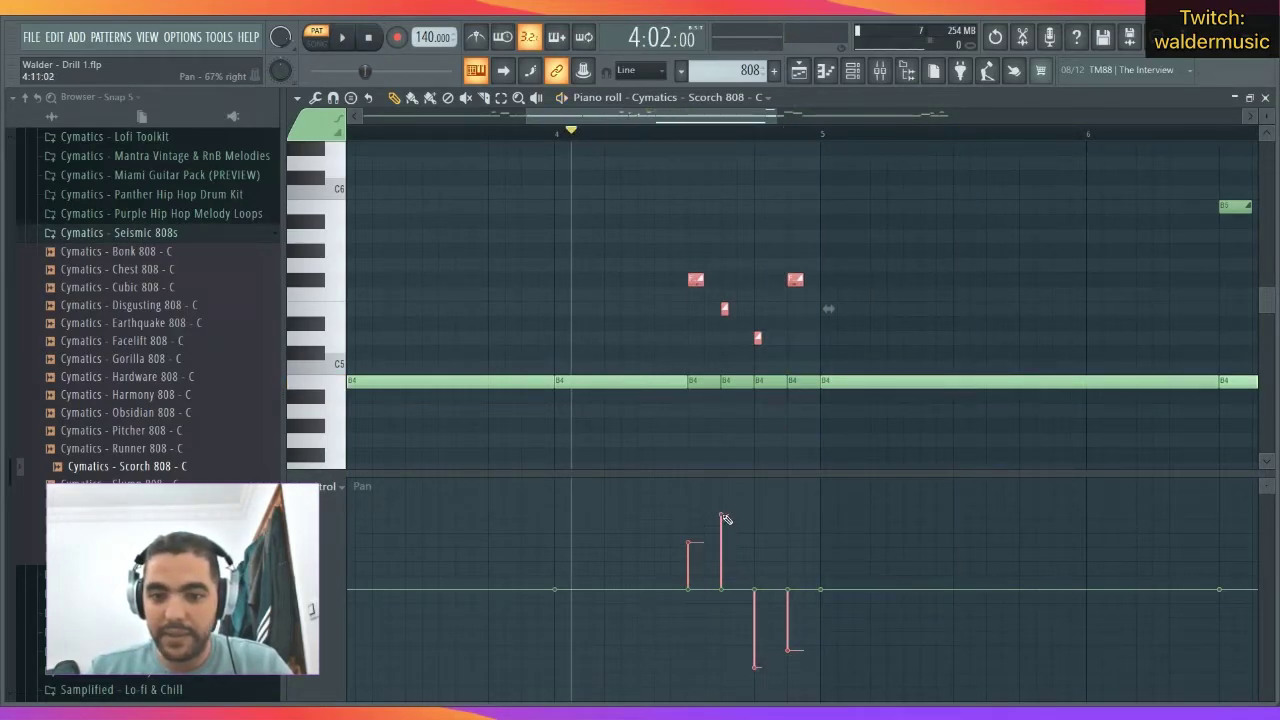
key(space)
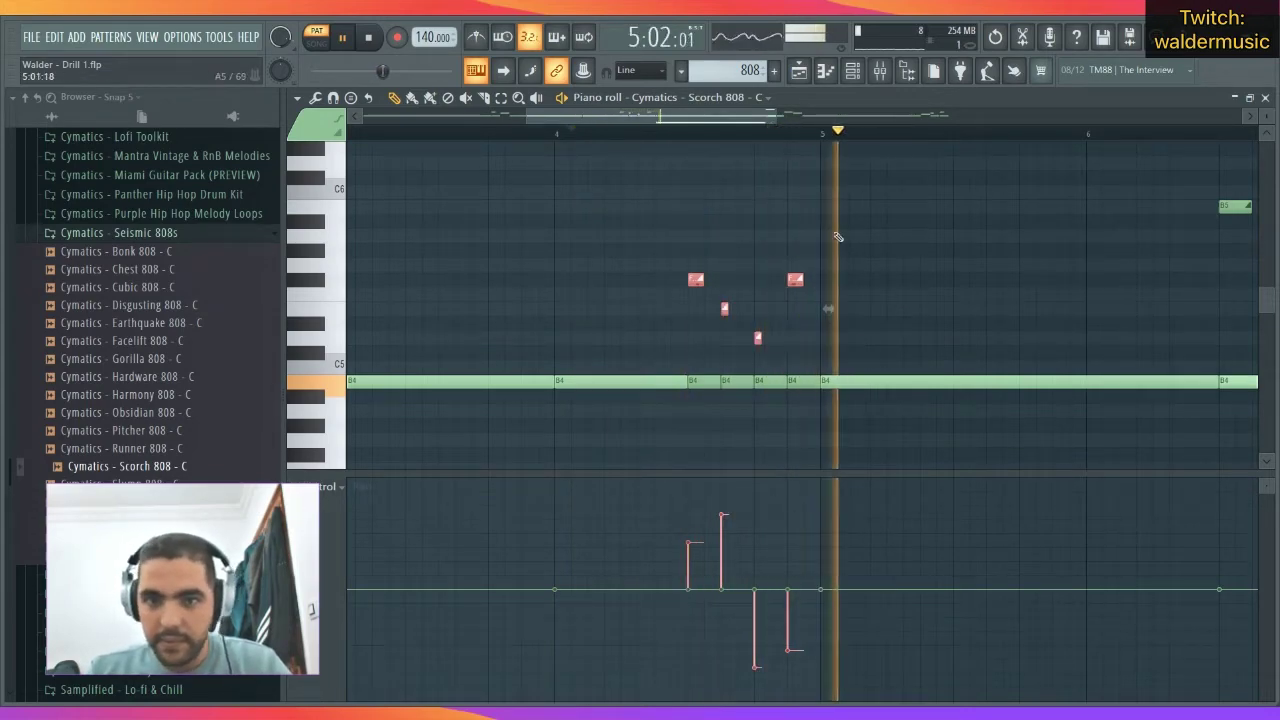
Pan the closing D5 and F#5 notes of bar 8 right and the E5 between them left, and play them.
scroll(814, 136, down, 5)
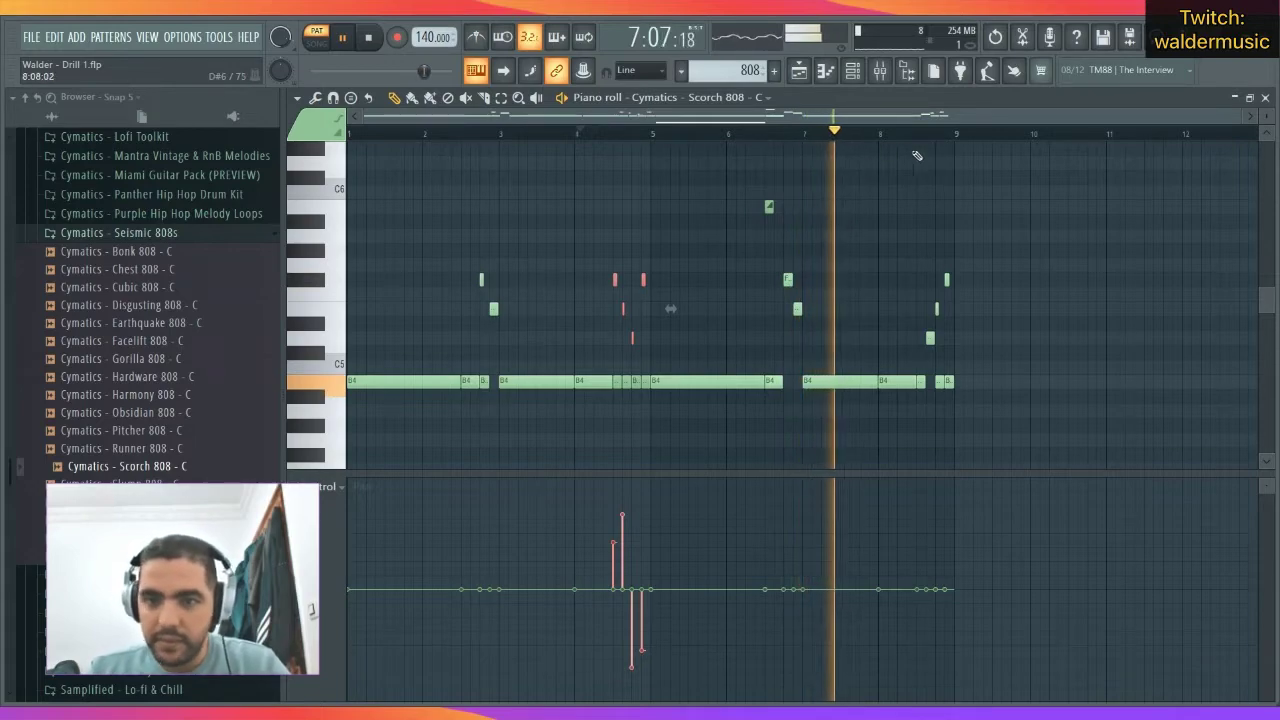
drag(978, 231, 910, 357)
key(space)
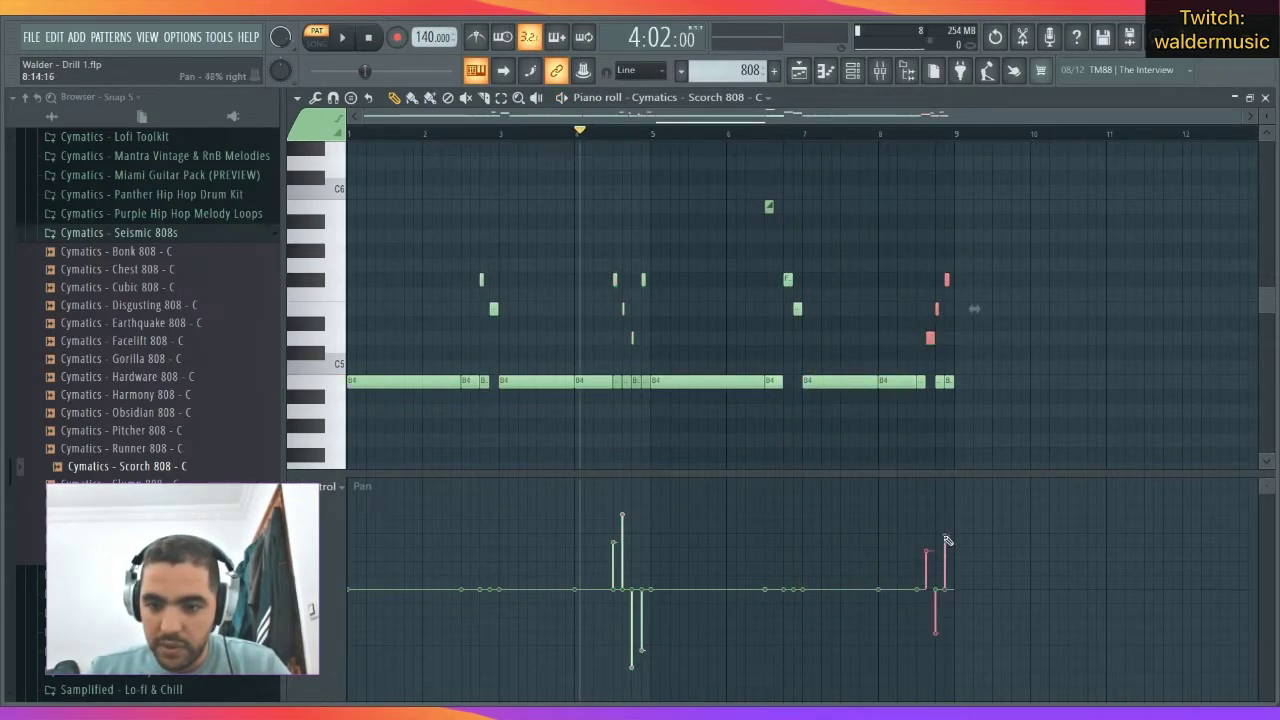
click(904, 135)
key(space)
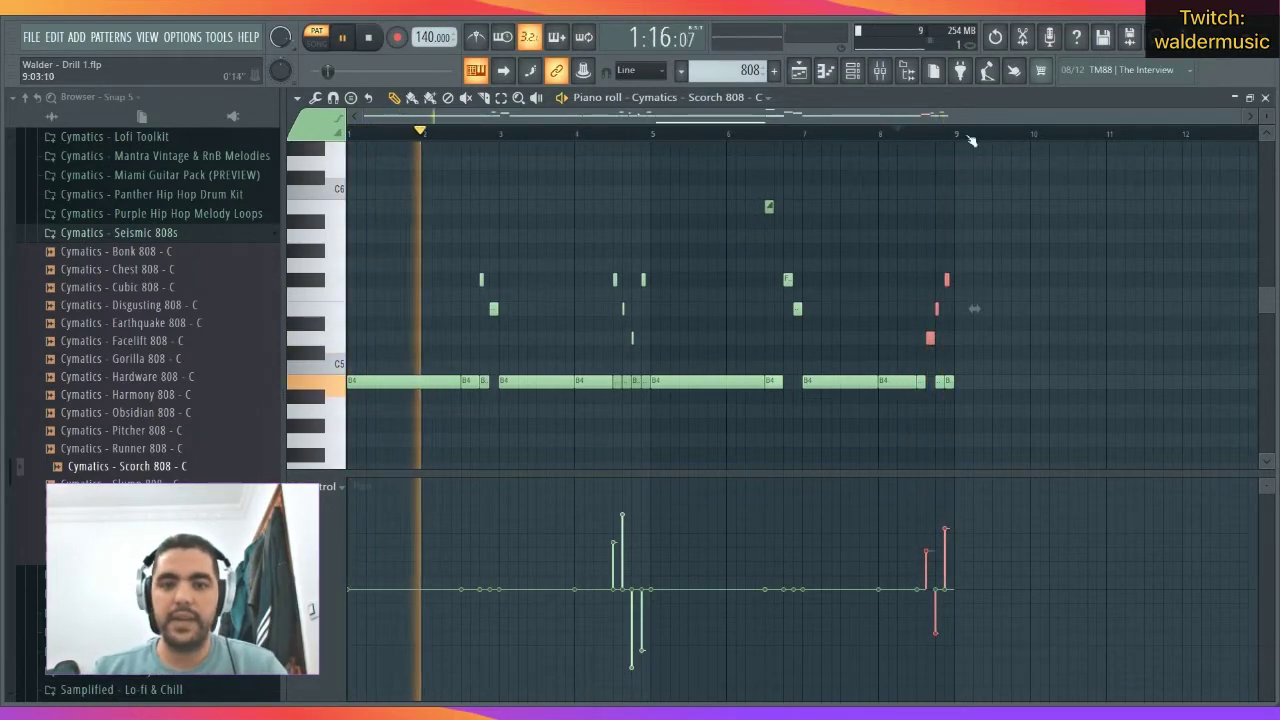
Close the piano roll and play the arrangement in song mode.
click(1266, 97)
key(space)
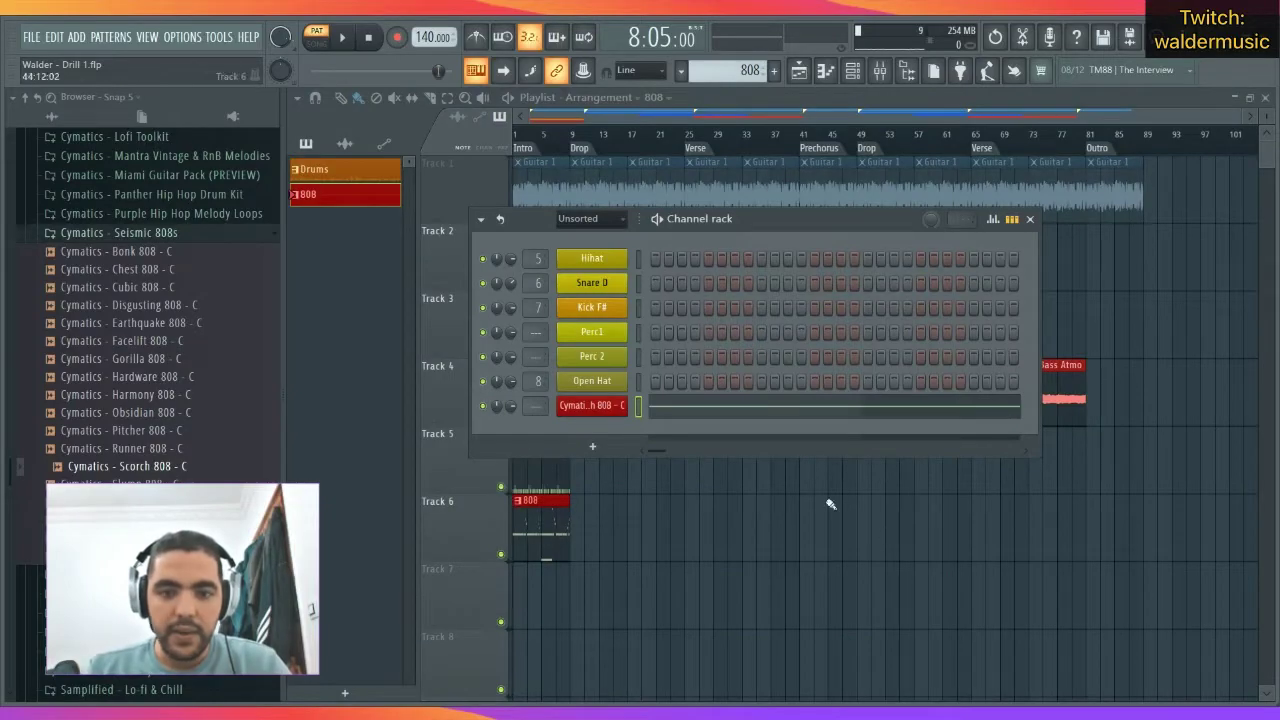
key(F6)
key(space)
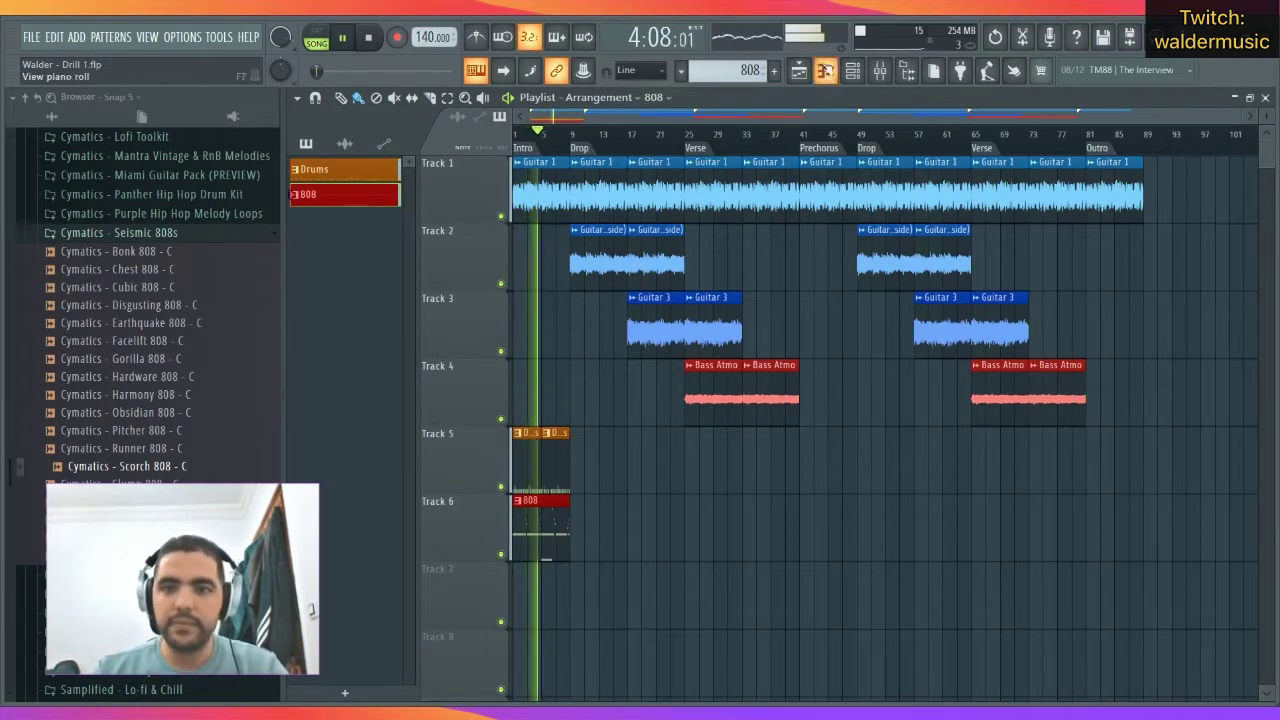
Rename the Scorch 808 channel as 808 C and route it to mixer track 9.
key(F6)
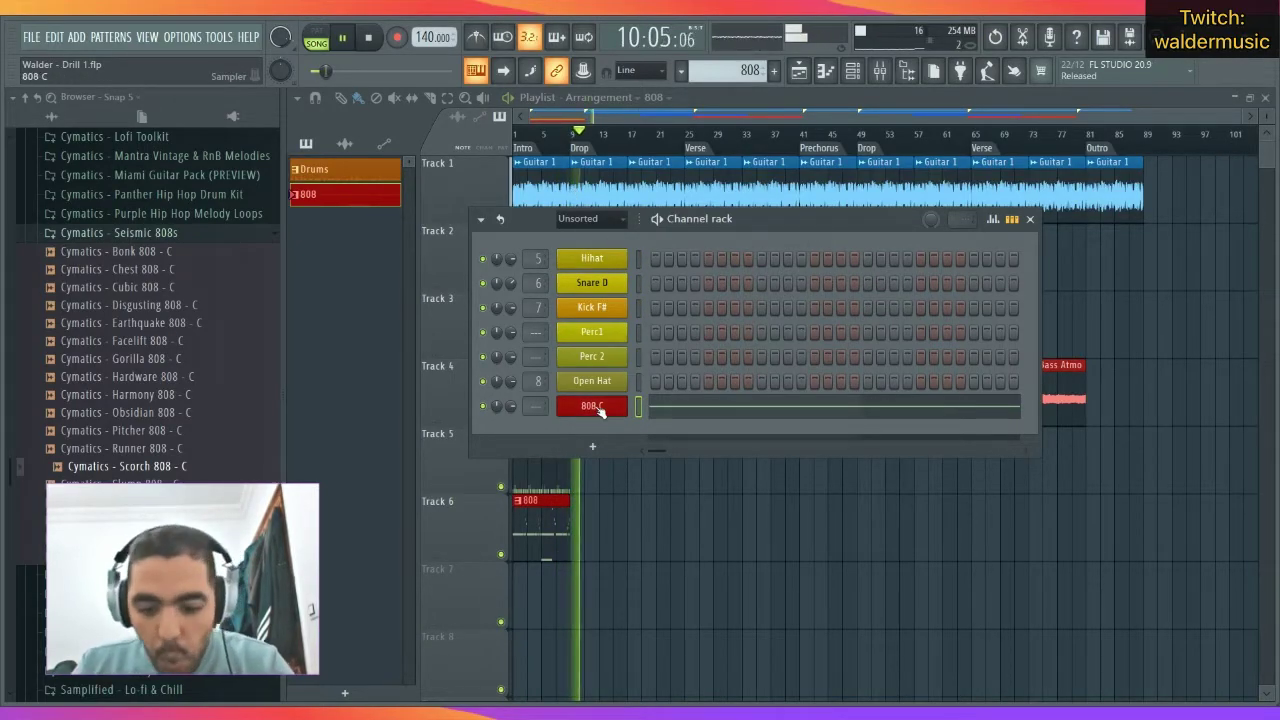
key(F9)
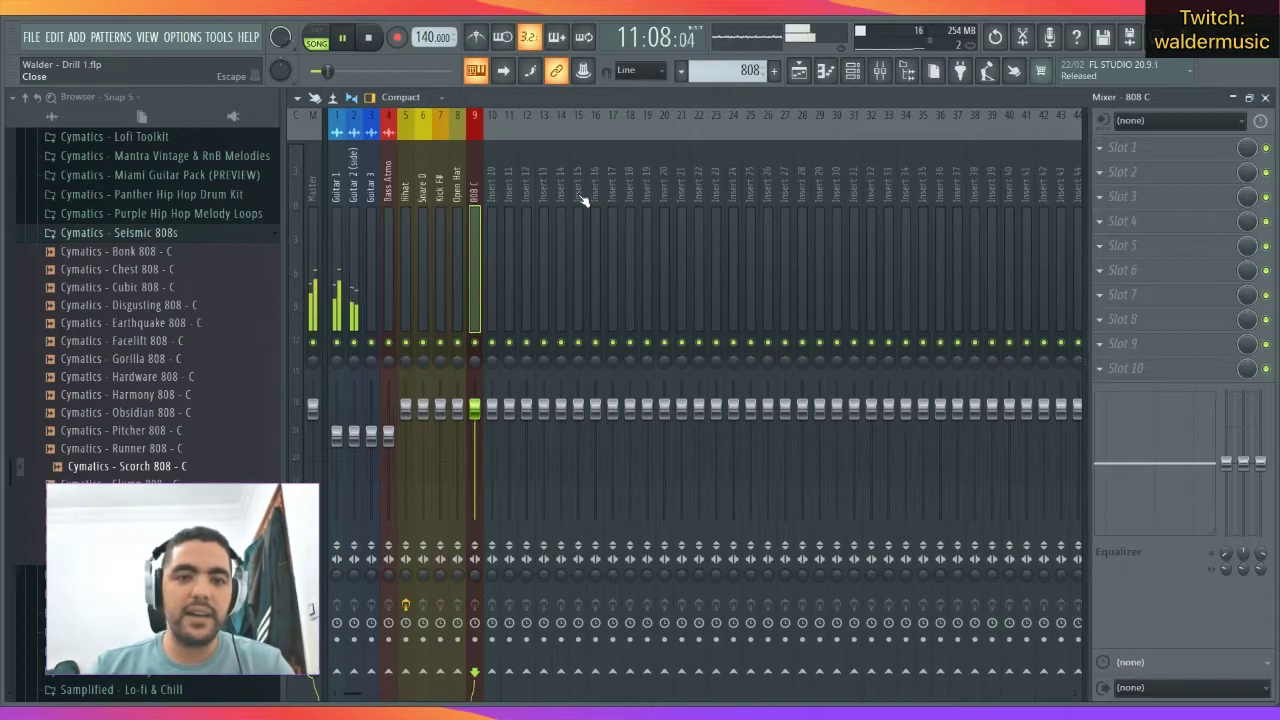
key(space)
click(1266, 98)
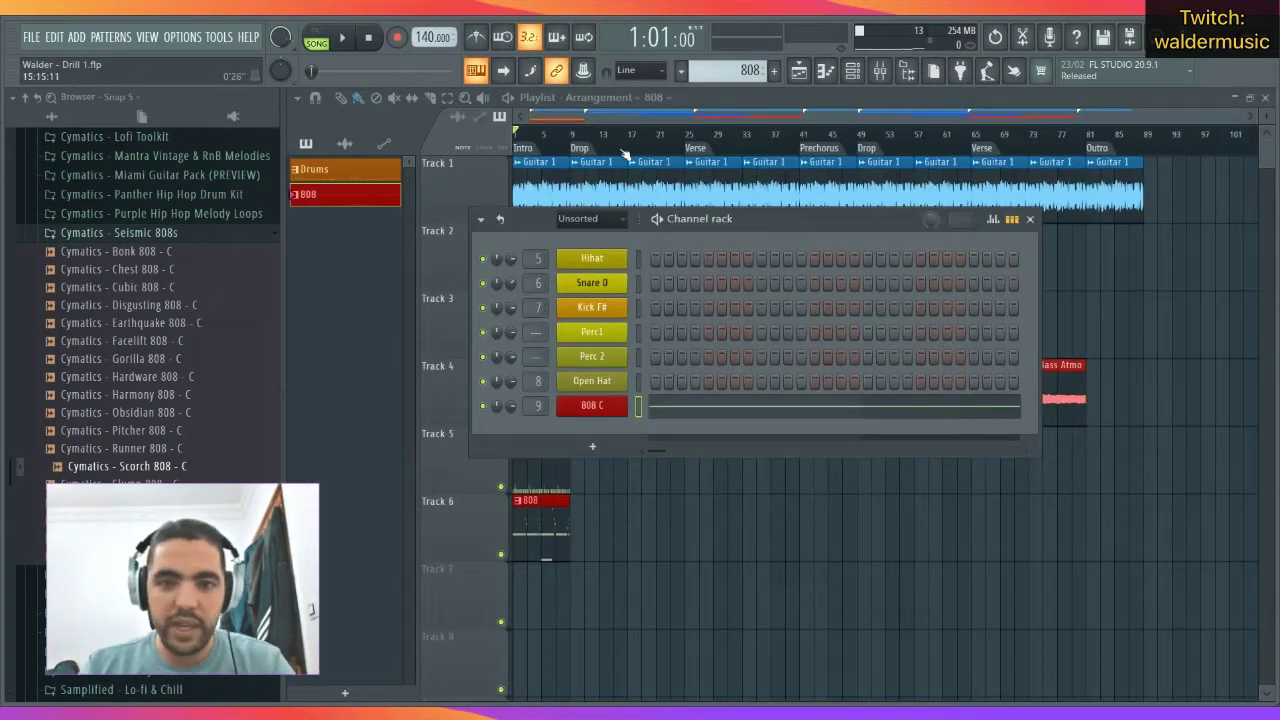
key(F6)
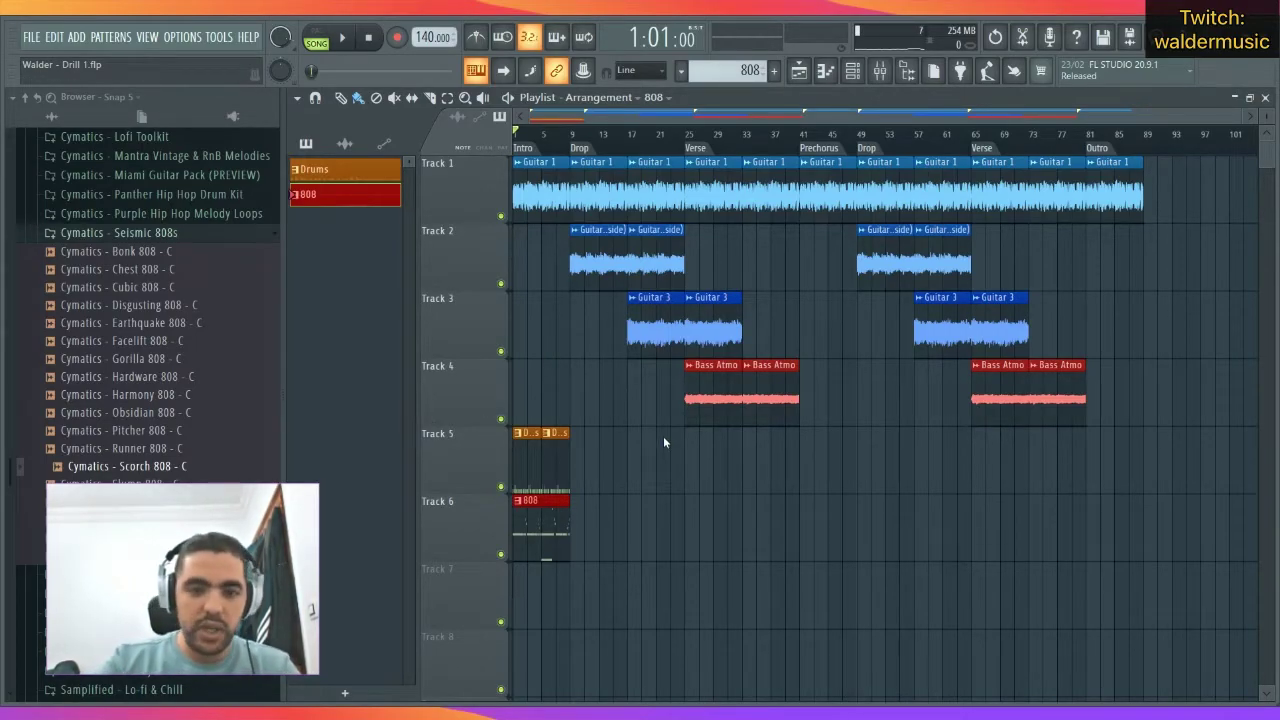
Name and colour Tracks 5 and 6 as Drums and 808, and fill the first drop, bars 9 to 24, with their pattern clips.
click(637, 318)
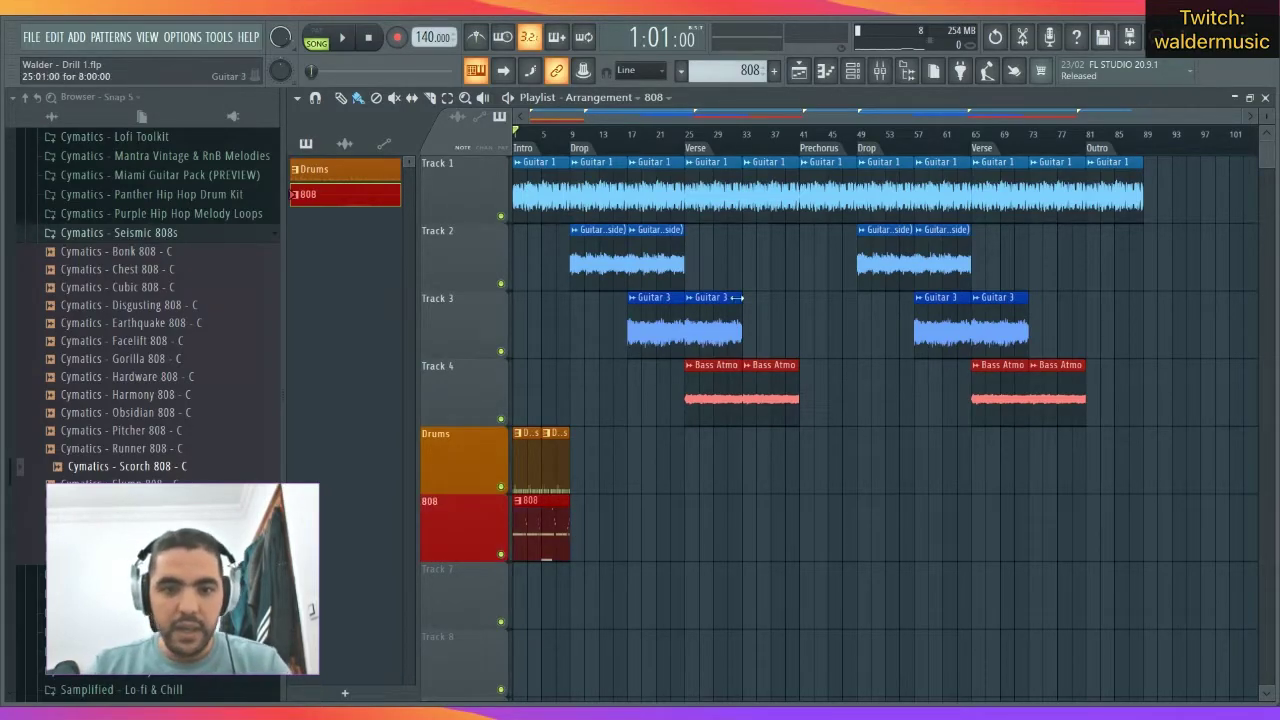
scroll(751, 437, down, 2)
scroll(733, 411, up, 2)
scroll(580, 127, up, 2)
drag(581, 118, 556, 118)
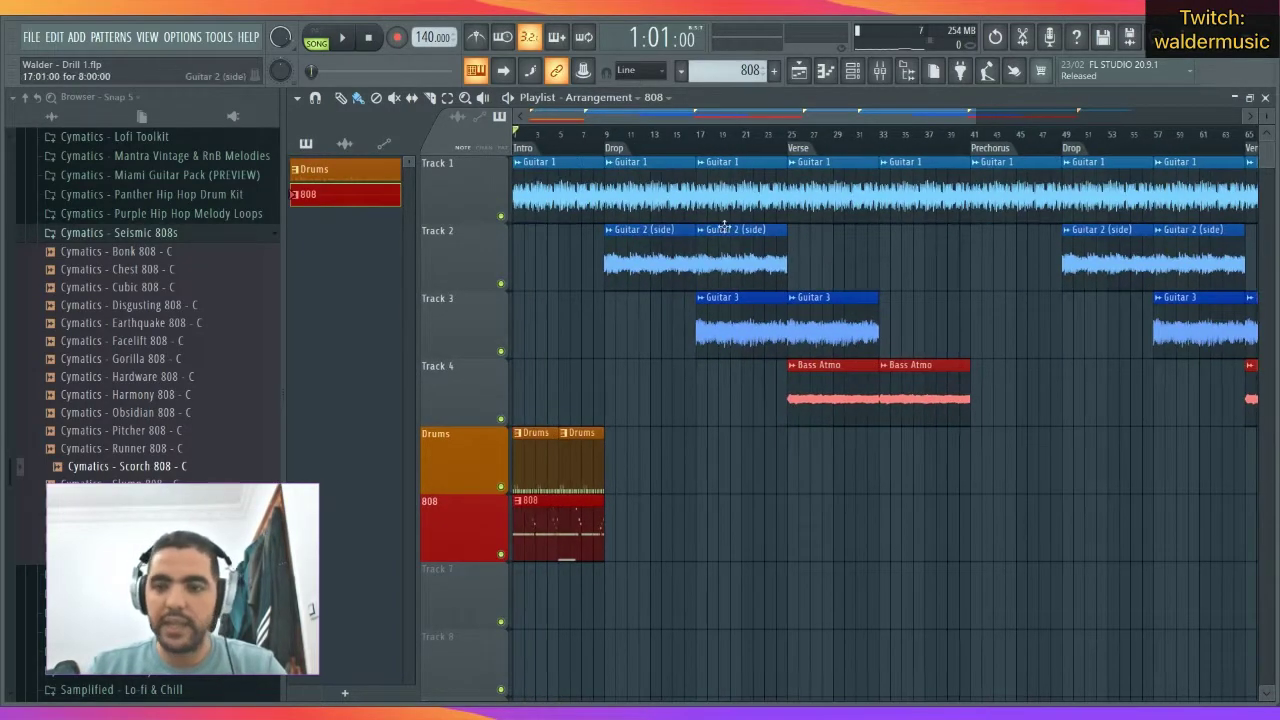
drag(628, 424, 540, 540)
drag(529, 486, 632, 453)
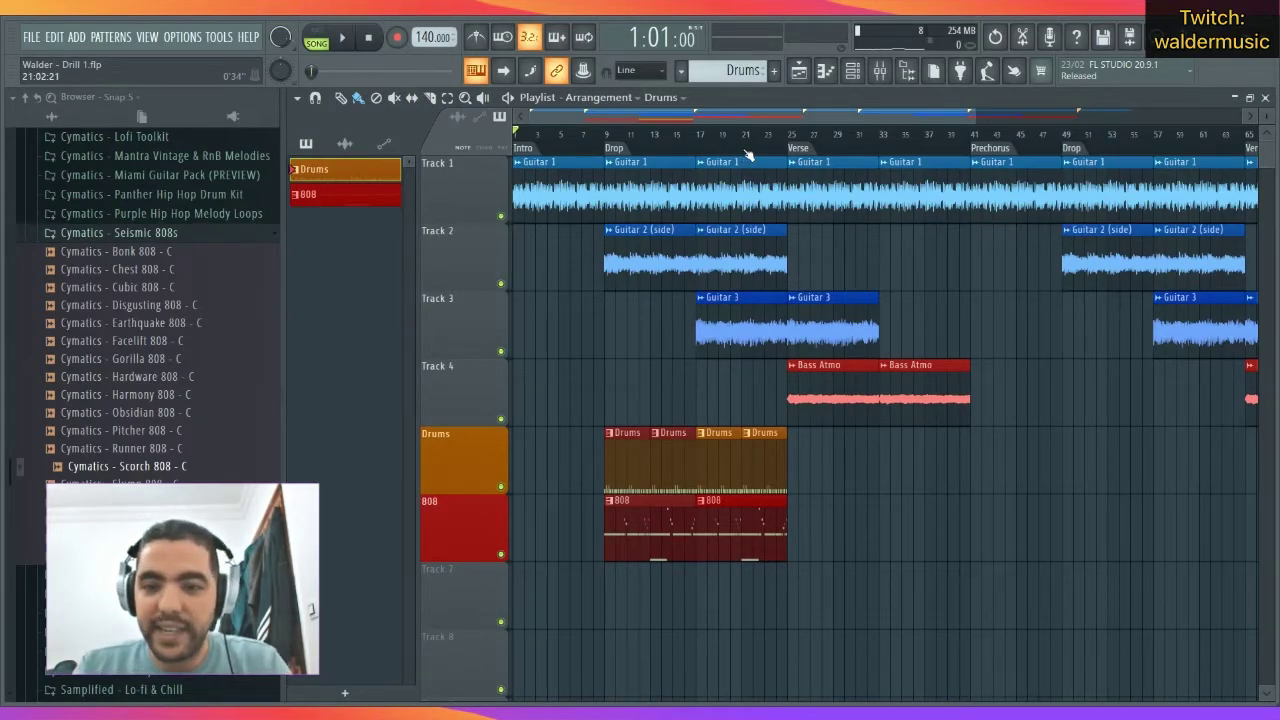
Play the song and trim the intro Guitar 1 clip to end half a bar before the drop.
key(space)
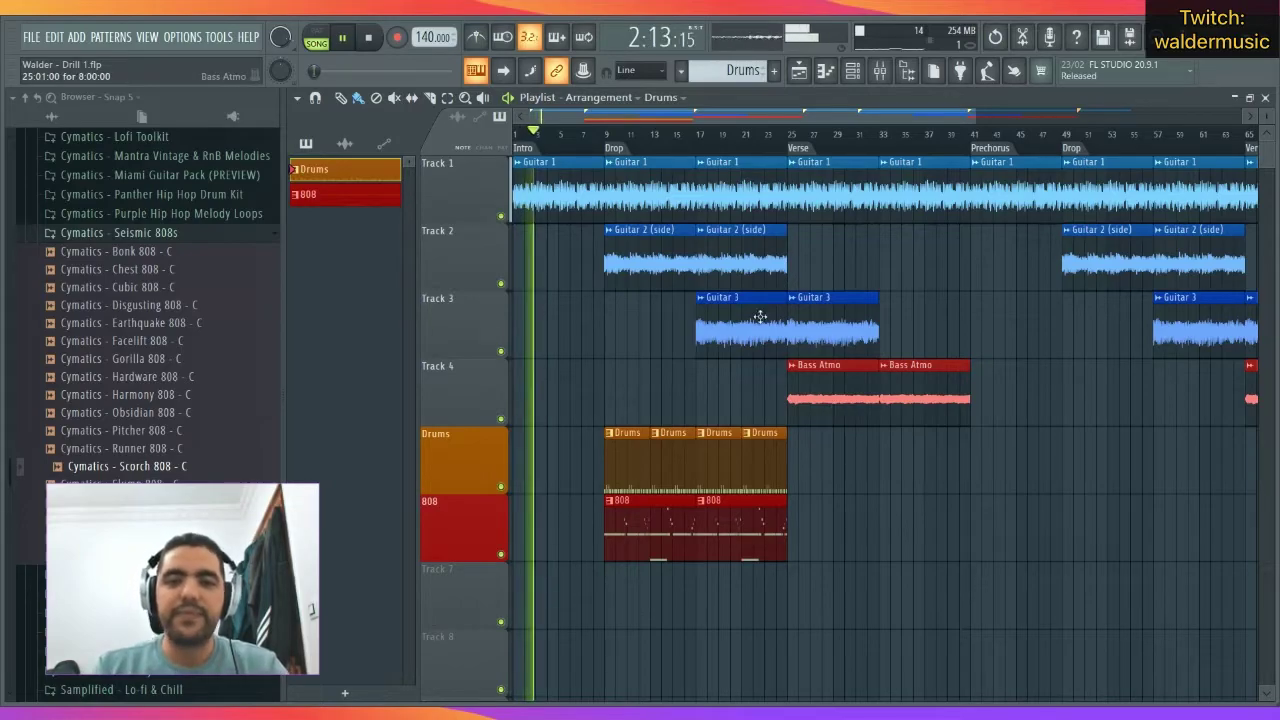
scroll(608, 150, up, 5)
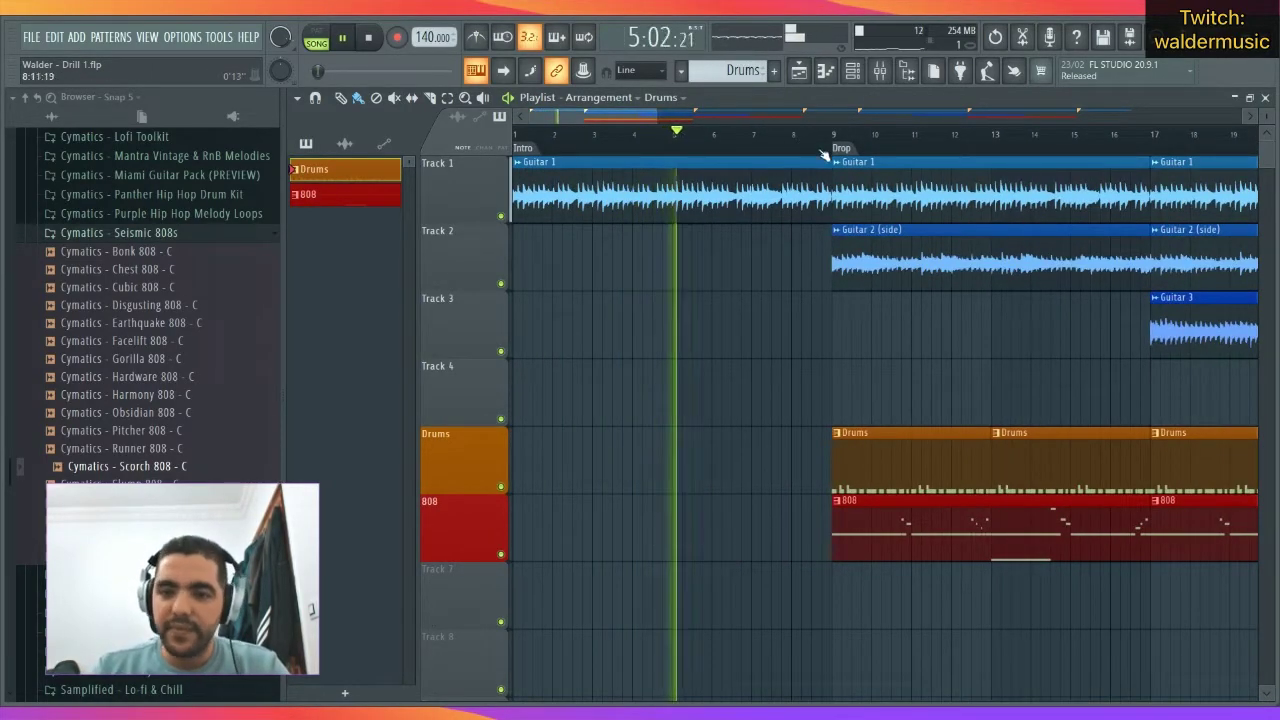
drag(829, 160, 804, 160)
scroll(805, 144, up, 3)
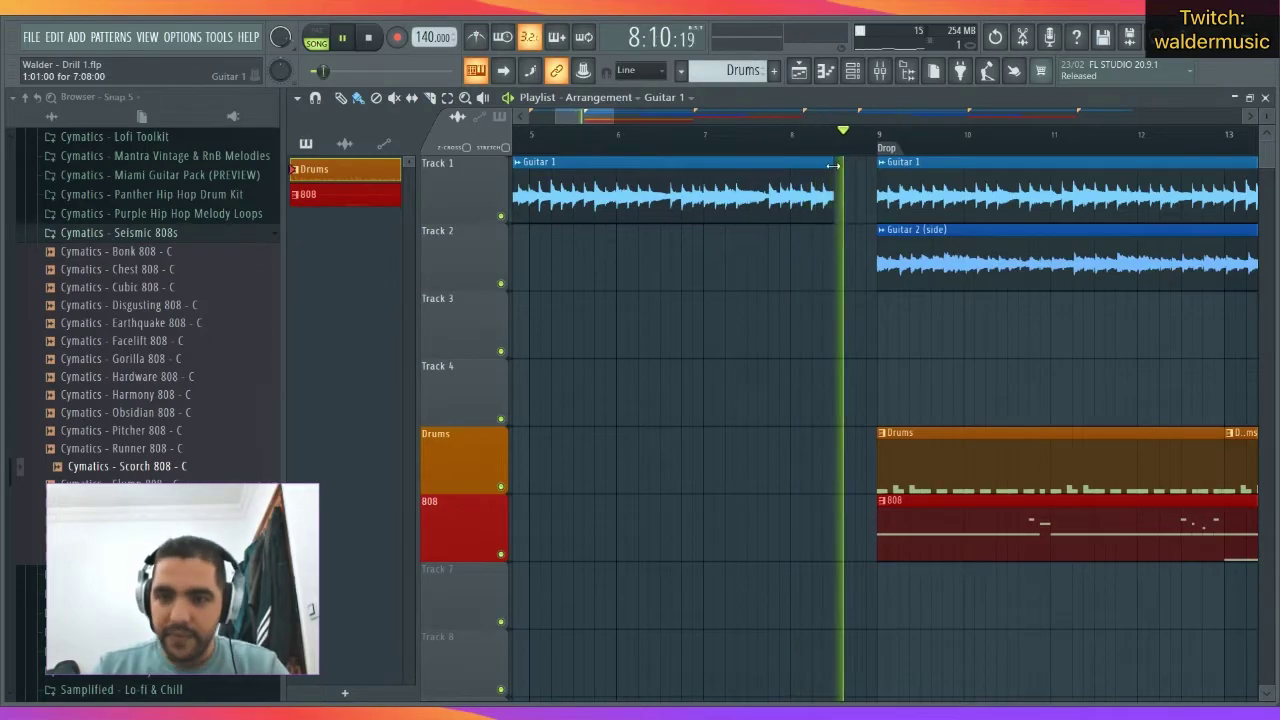
scroll(838, 150, down, 6)
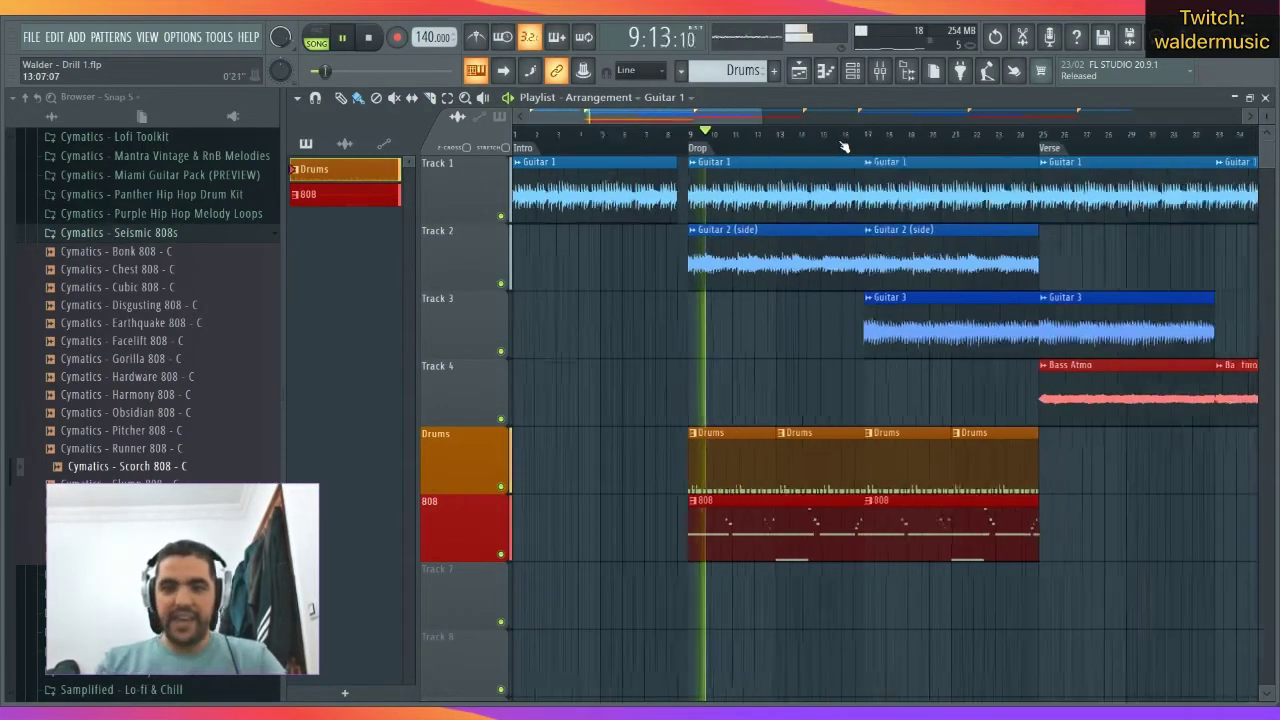
scroll(835, 149, down, 5)
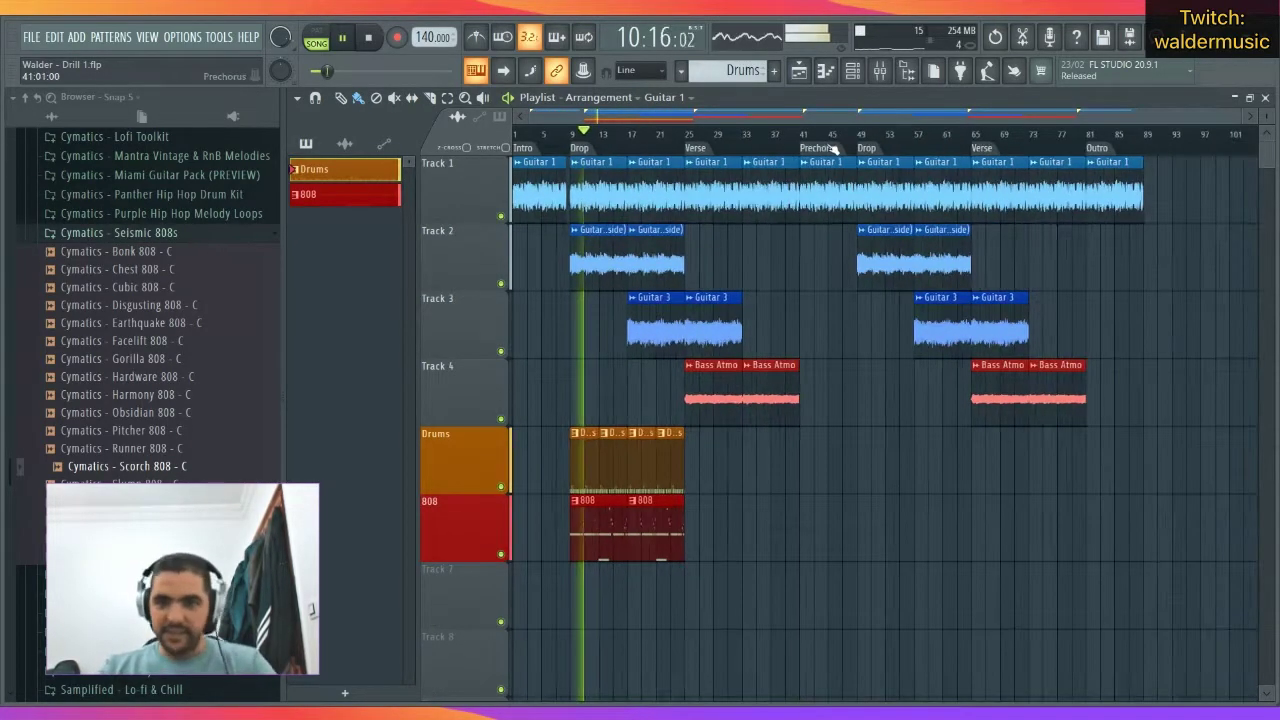
Delete the Guitar 2 (side) clip at bar 9, check the drop with Tracks 3 and 2 muted in turn, and save.
right_click(603, 262)
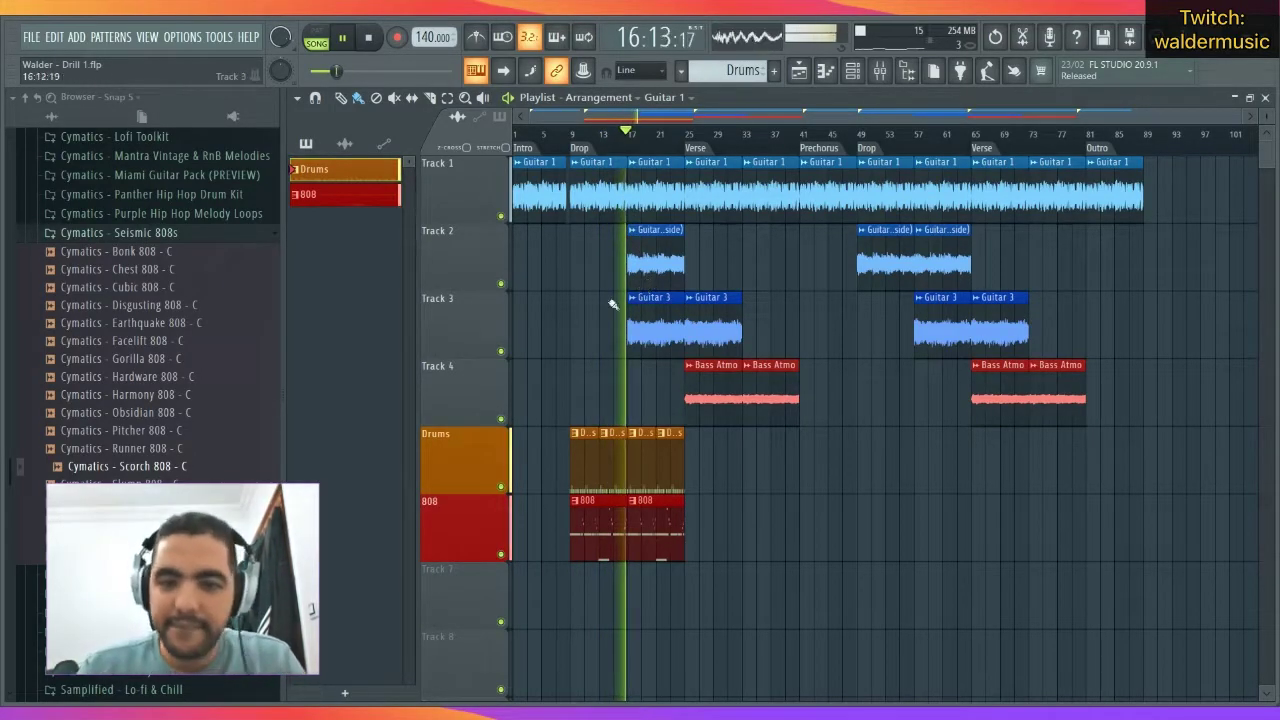
click(502, 353)
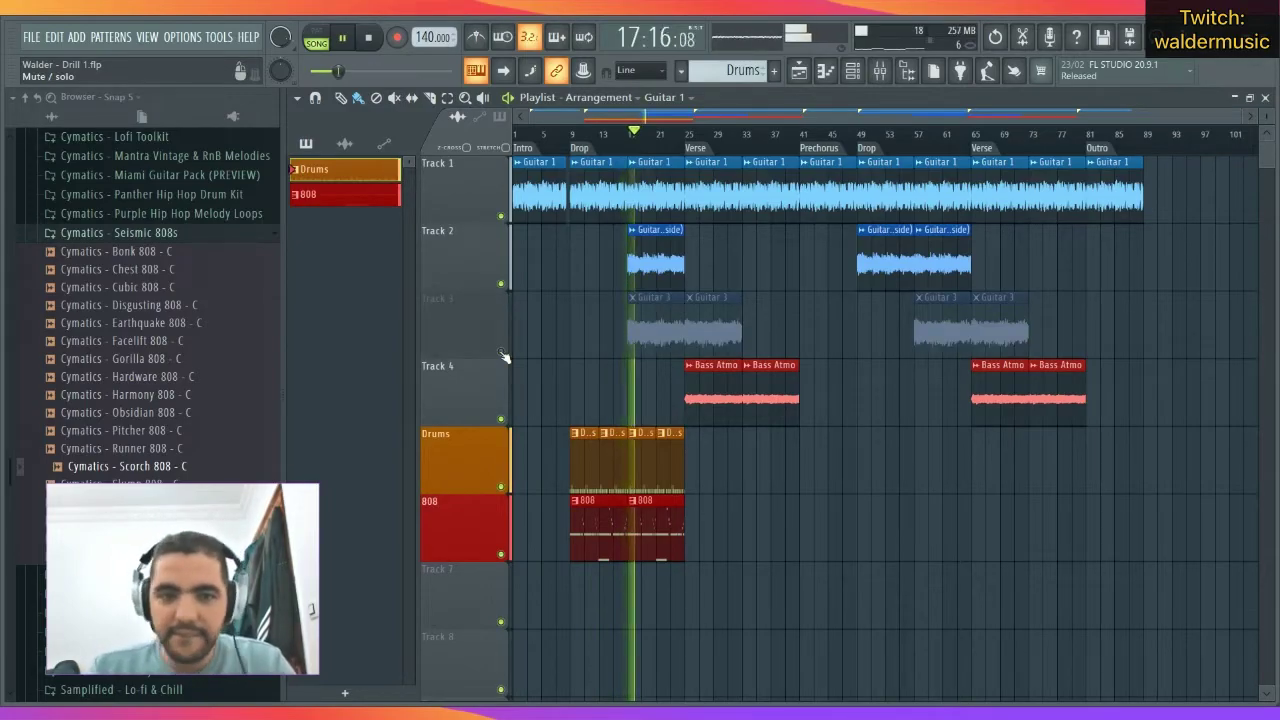
click(502, 353)
click(502, 282)
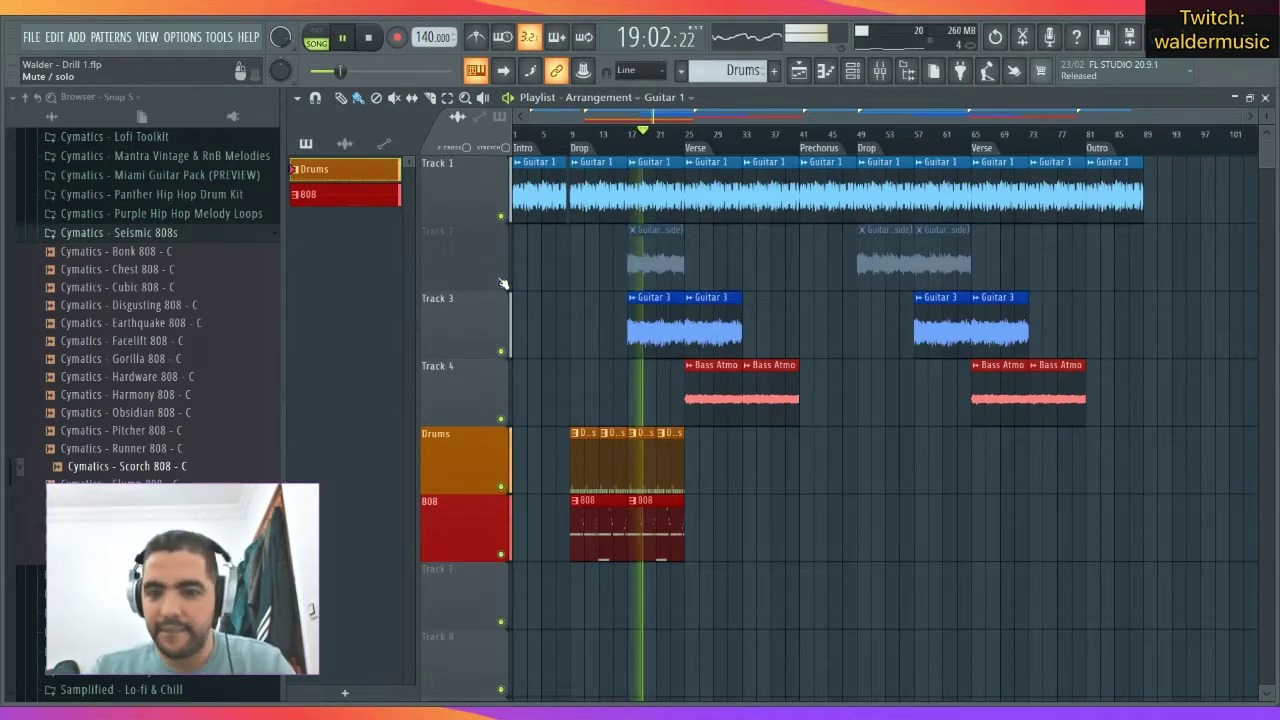
click(502, 282)
key(ctrl+s)
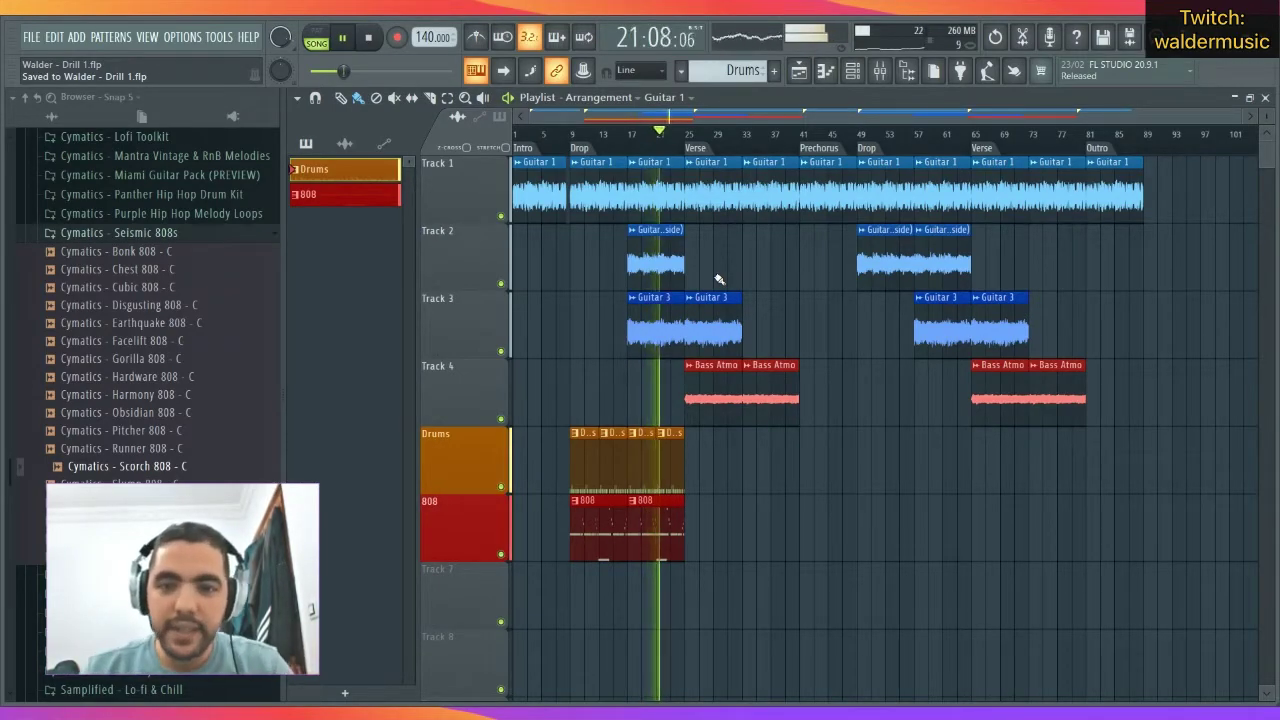
Fill the first verse, bars 25 to 40, with Drums clips and delete the Bass Atmo clip at bar 25.
mouse_move(717, 451)
mouse_down()
mouse_move(653, 463)
mouse_move(704, 460)
mouse_up()
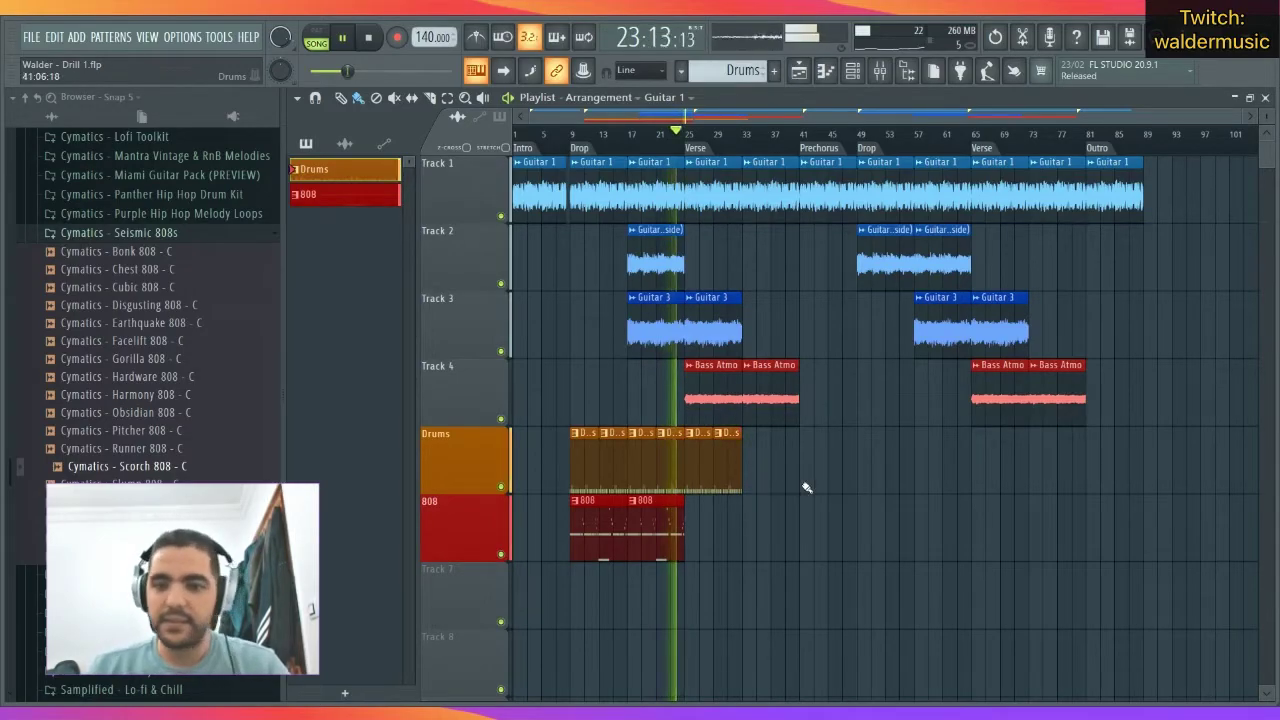
right_click(717, 393)
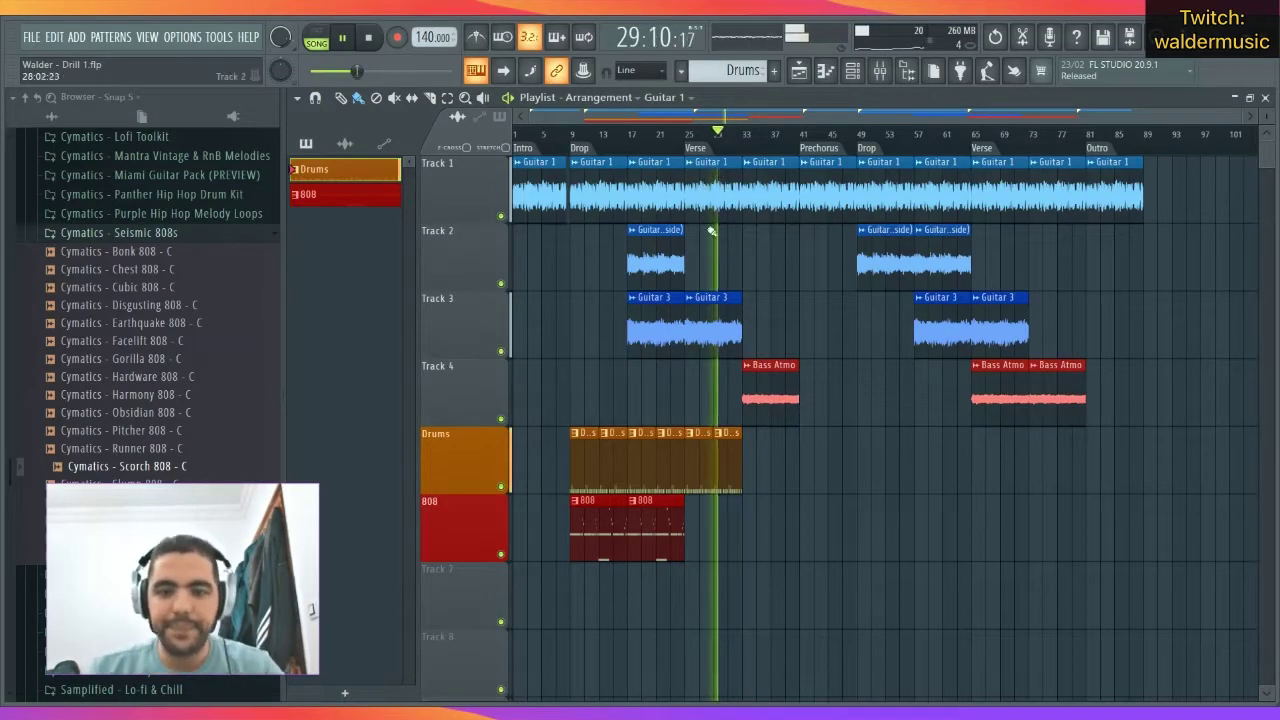
drag(746, 458, 705, 464)
key(ctrl+b)
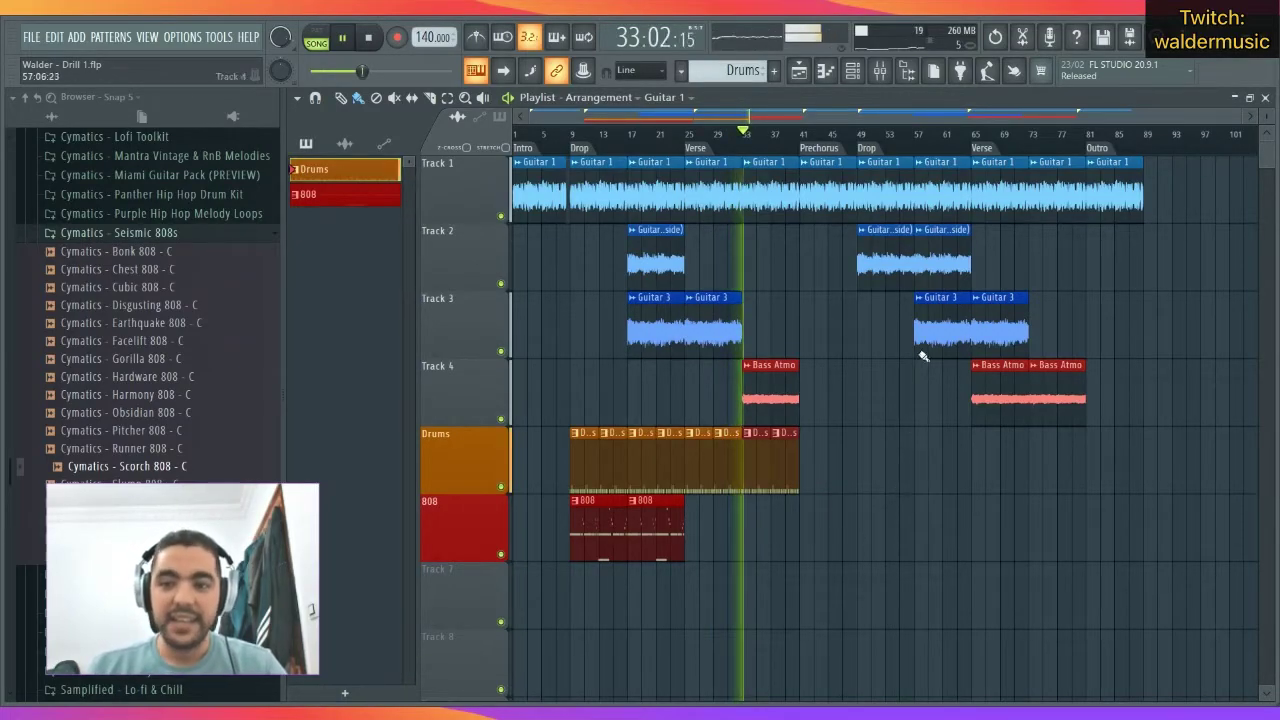
Add a Guitar 3 clip at bar 33 on Track 3, play the song, and save the project.
key(space)
click(752, 292)
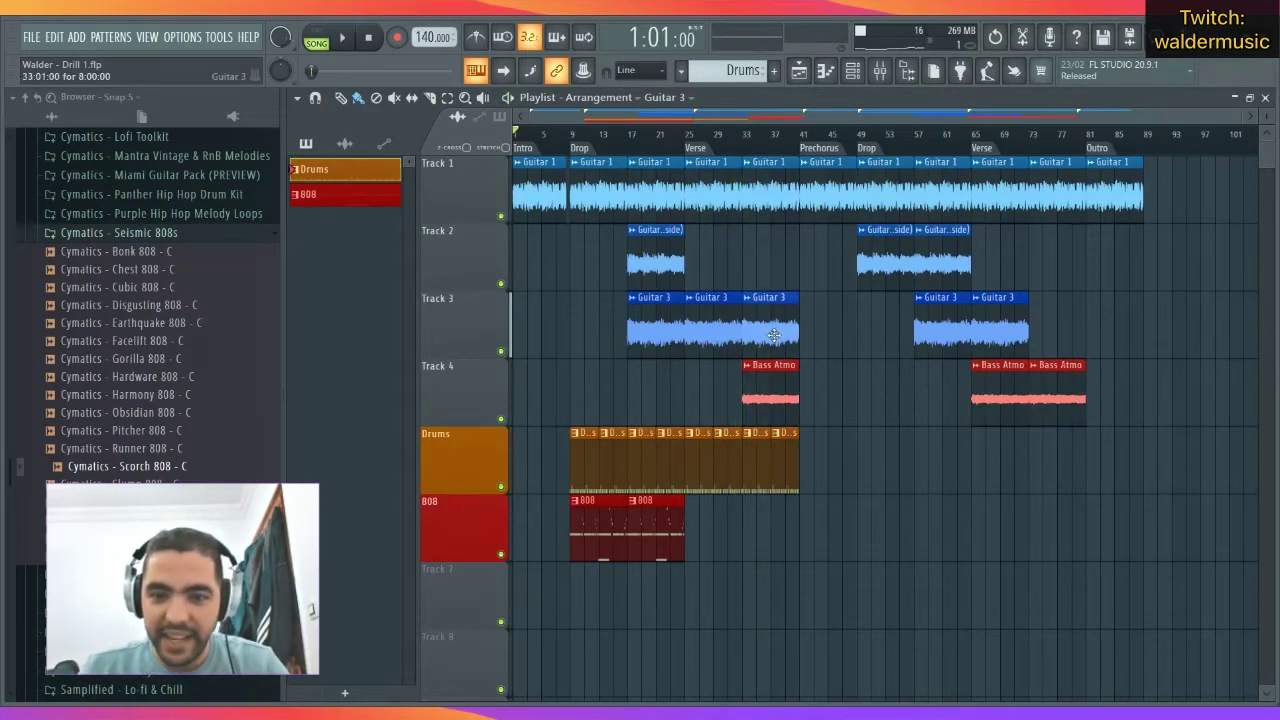
key(space)
key(ctrl+s)
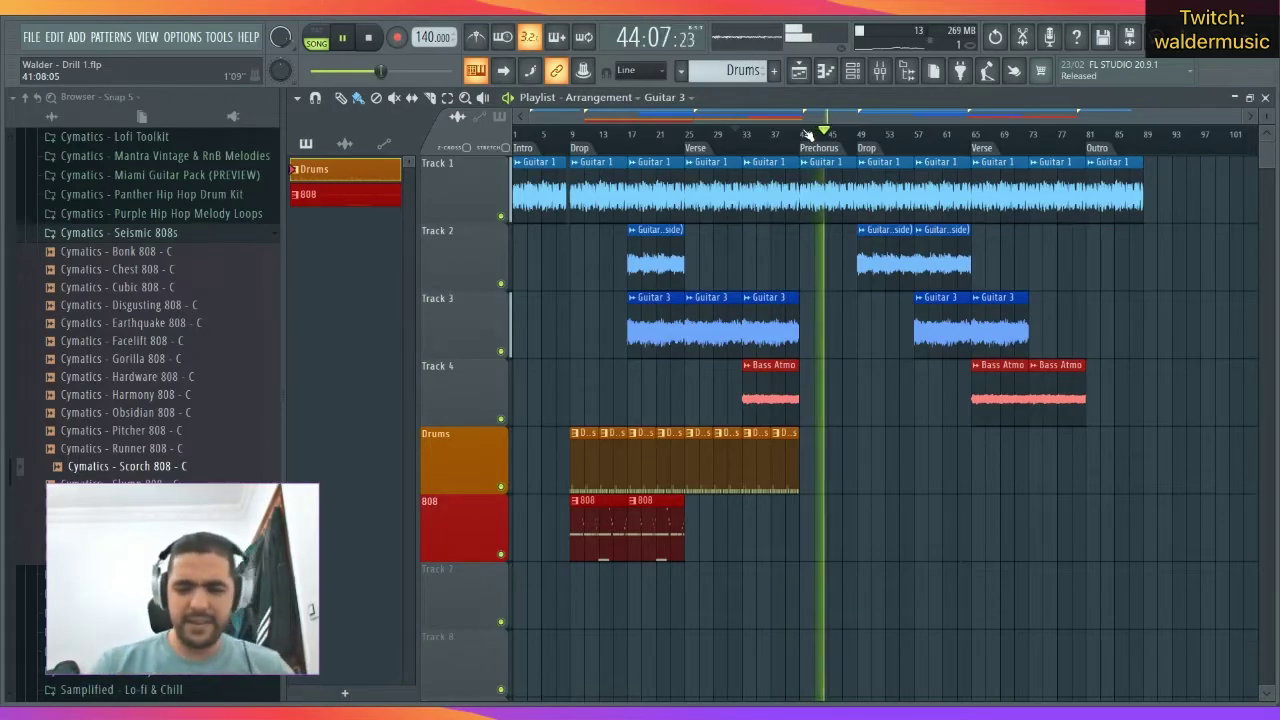
Copy the first drop's 808 and Drums clips to bar 49 and trim Guitar 1 to end half a bar before that drop.
mouse_move(694, 519)
mouse_down()
mouse_move(613, 527)
mouse_move(905, 520)
mouse_move(894, 519)
mouse_up()
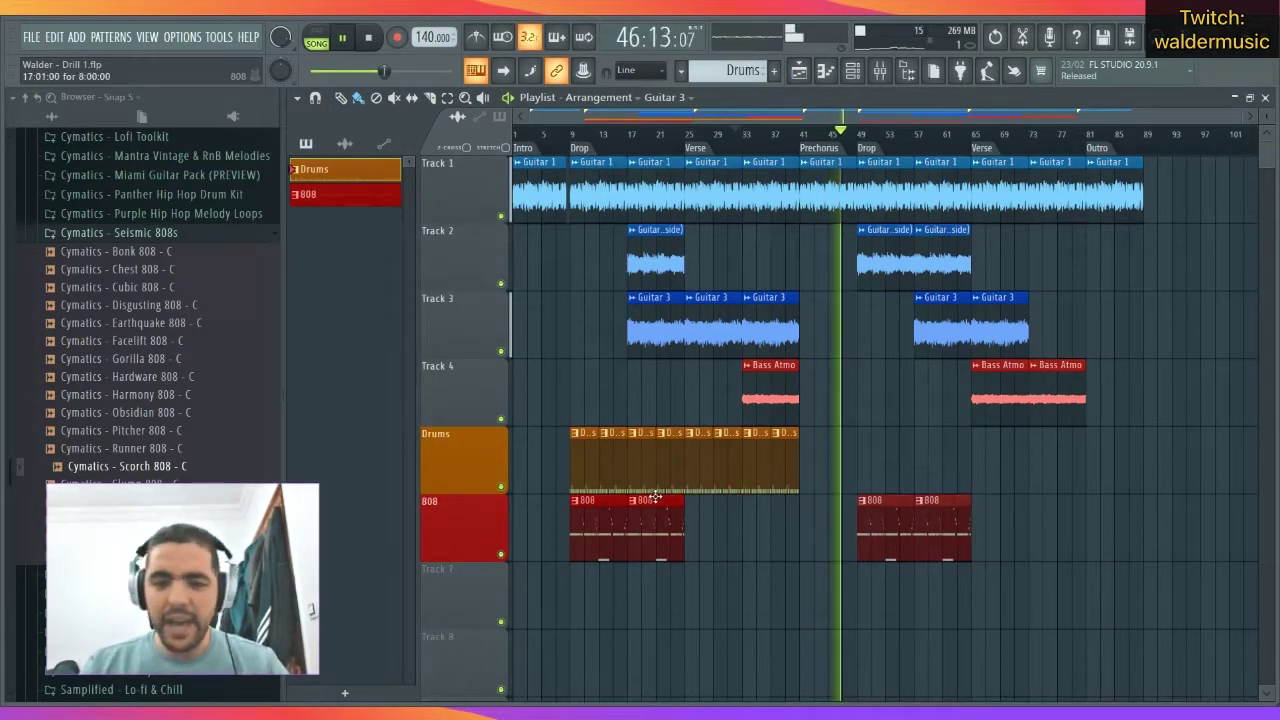
drag(669, 464, 866, 437)
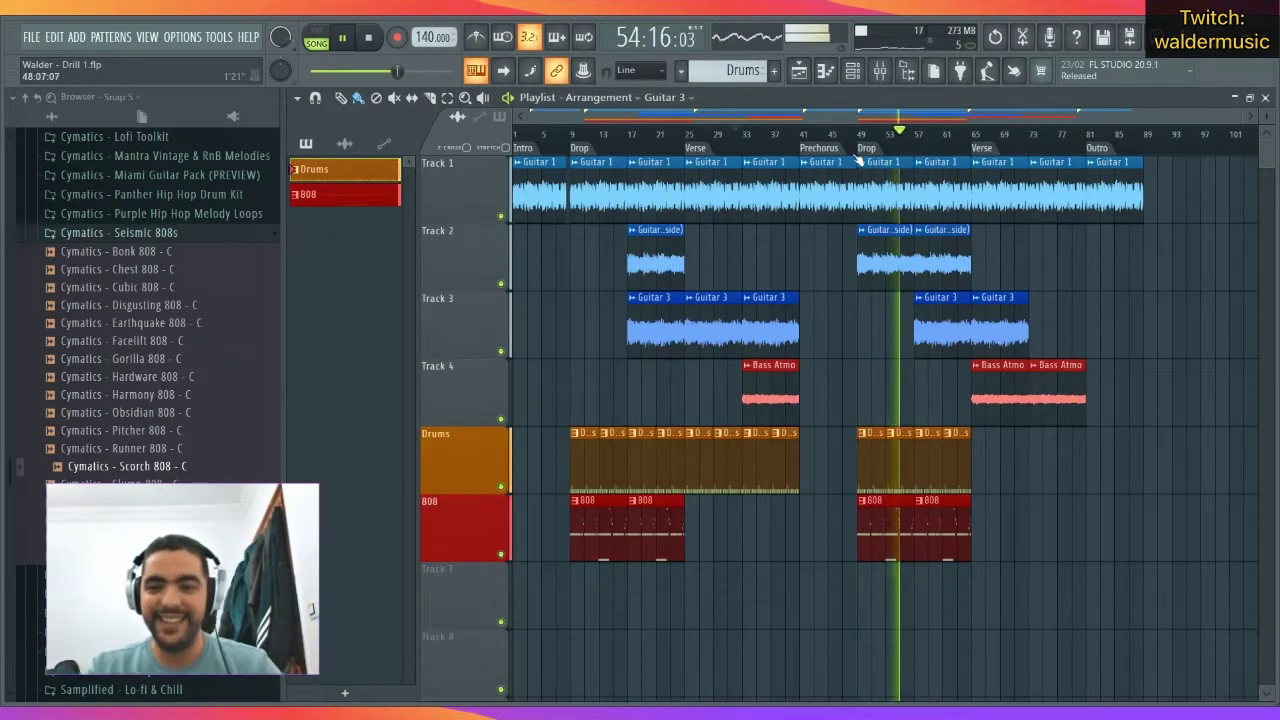
scroll(866, 168, up, 3)
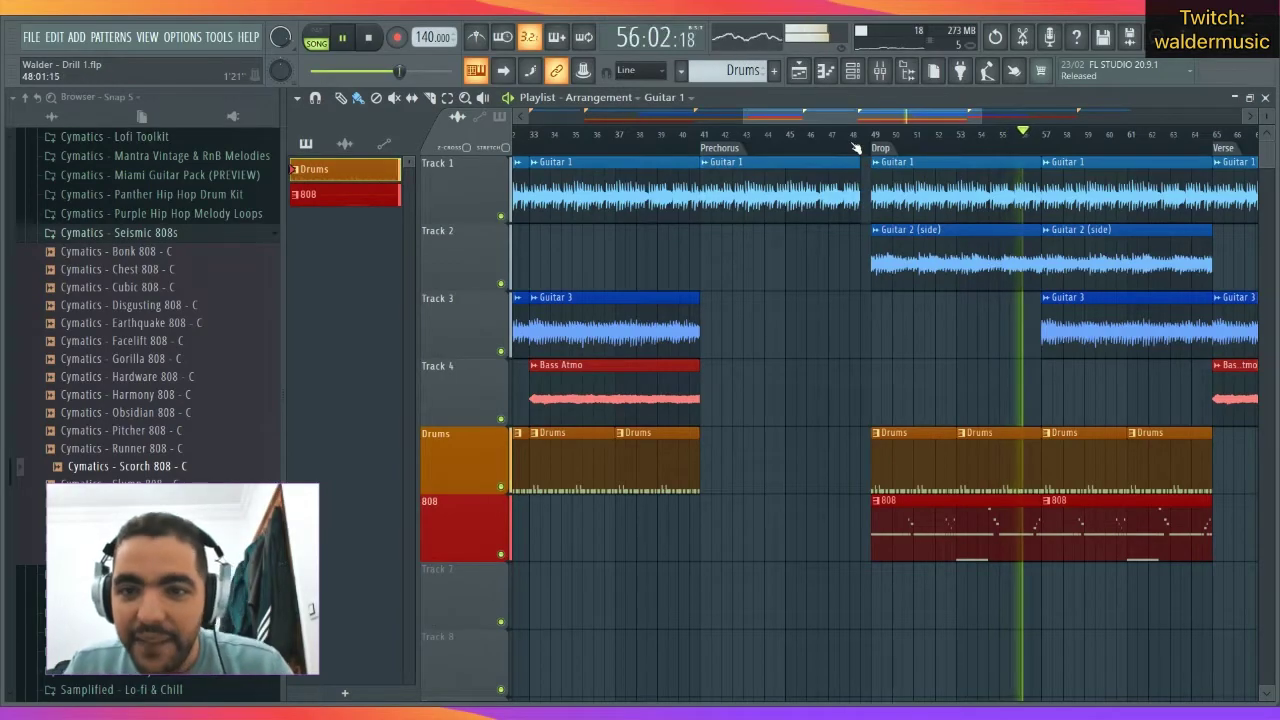
scroll(866, 168, down, 3)
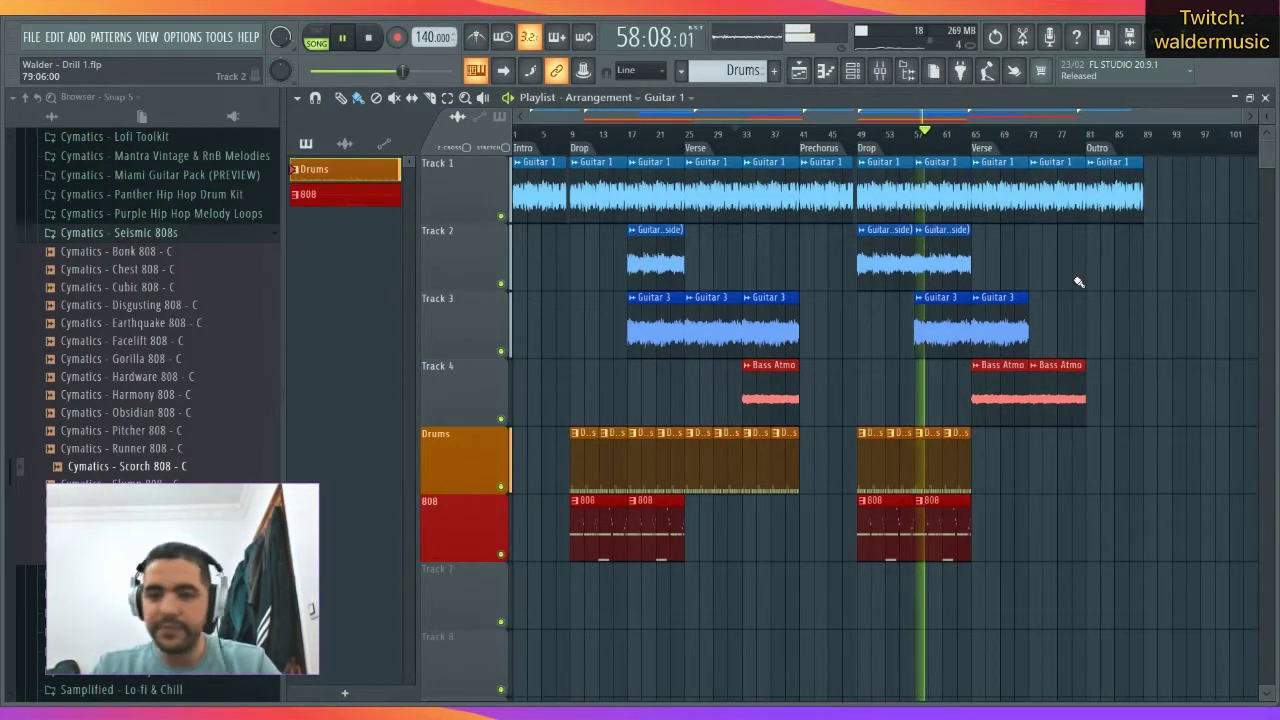
Fill the second verse, bars 65 to 80, with Drums clips, save the project, and stop playback.
mouse_move(986, 460)
mouse_down()
mouse_move(875, 472)
mouse_move(1013, 469)
mouse_move(991, 466)
mouse_up()
key(ctrl+s)
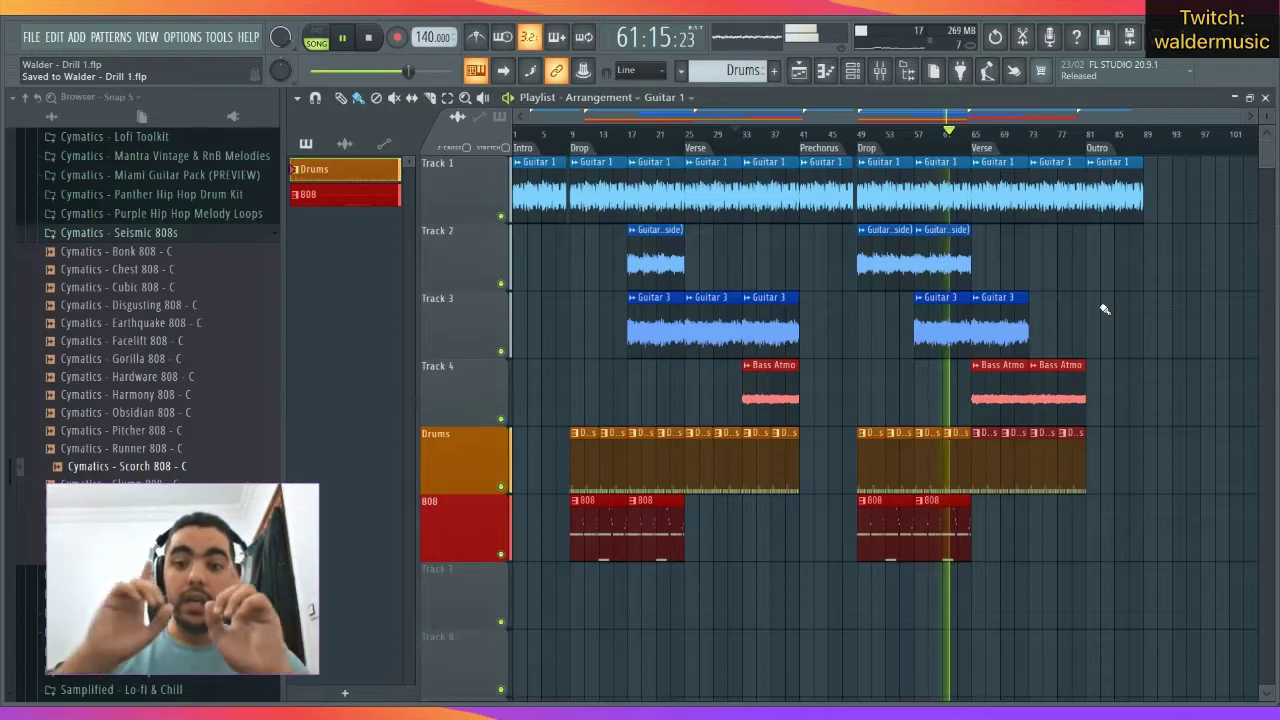
key(space)
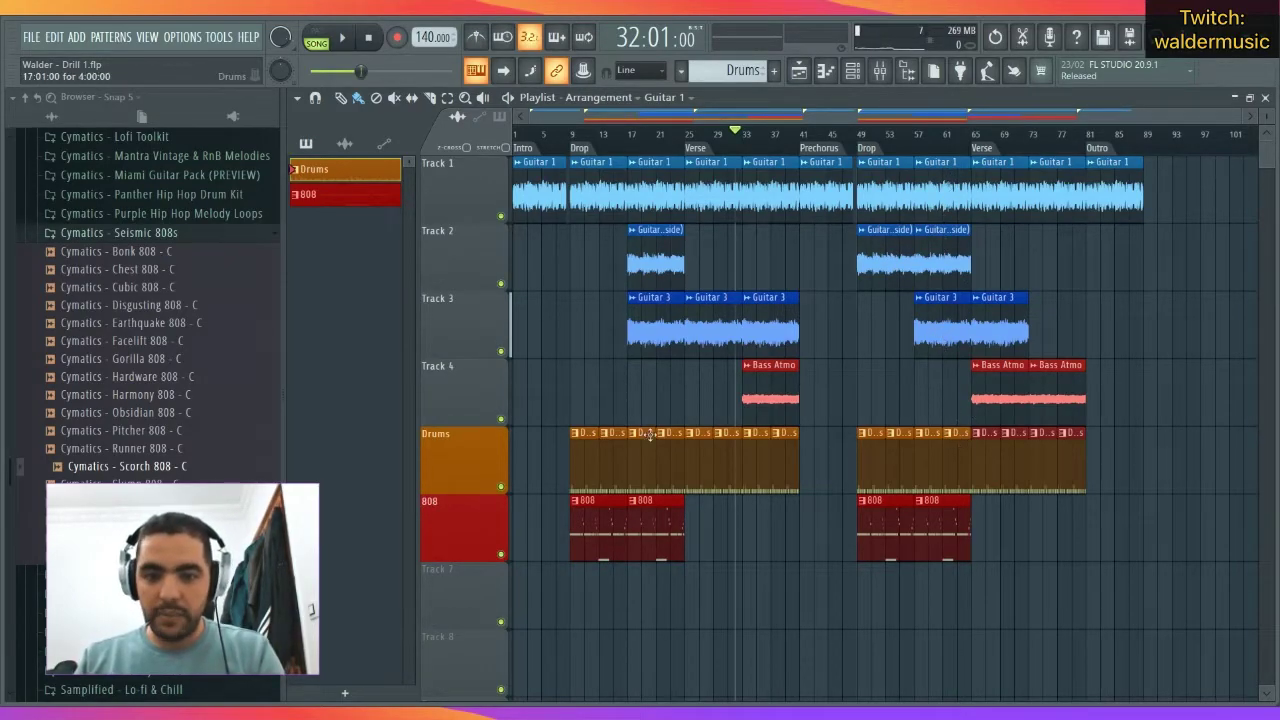
Replace the second verse's layering by deleting Bass Atmo at bar 65 and adding Guitar 3 at bar 73, and listen from bar 76.
right_click(997, 375)
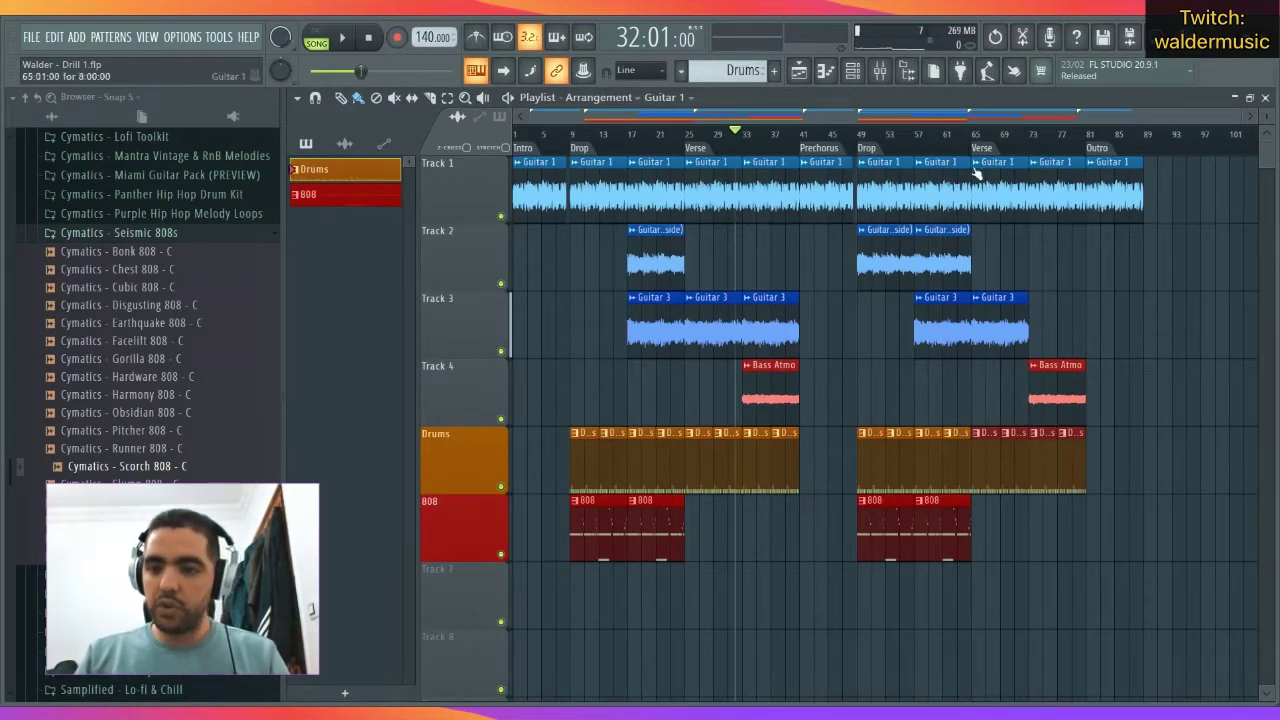
click(765, 305)
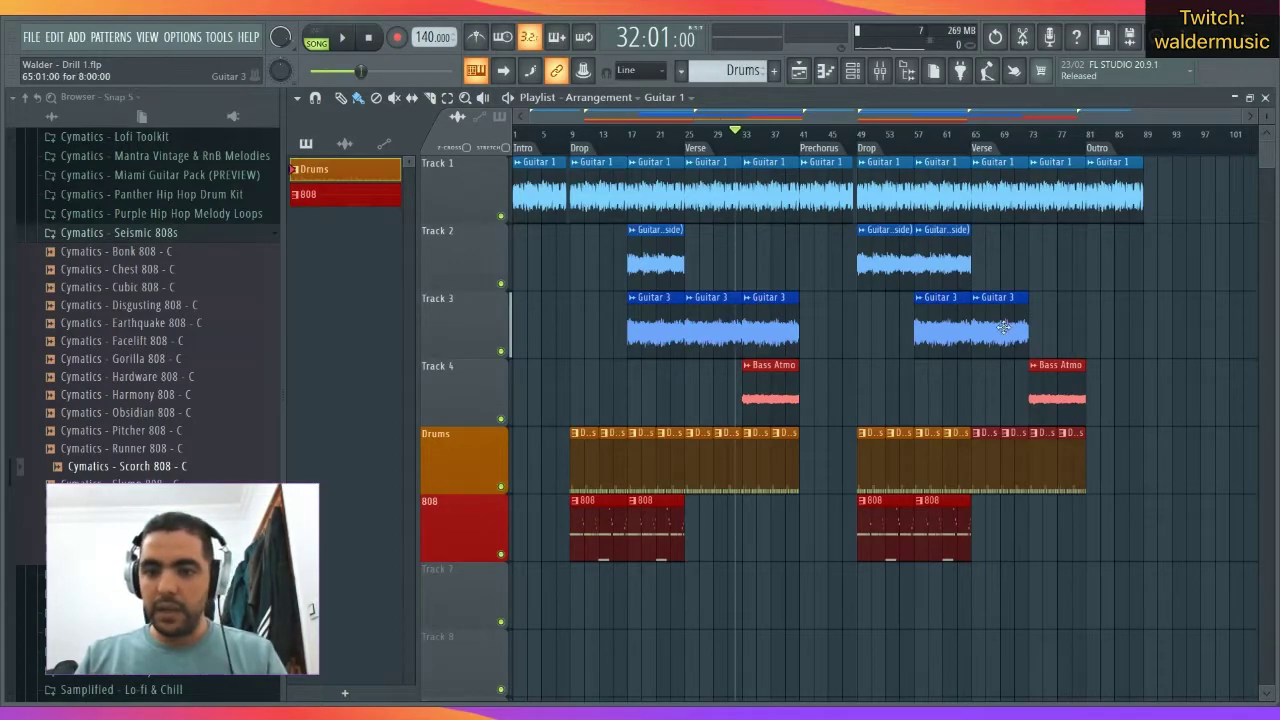
click(1040, 330)
drag(1066, 330, 1060, 328)
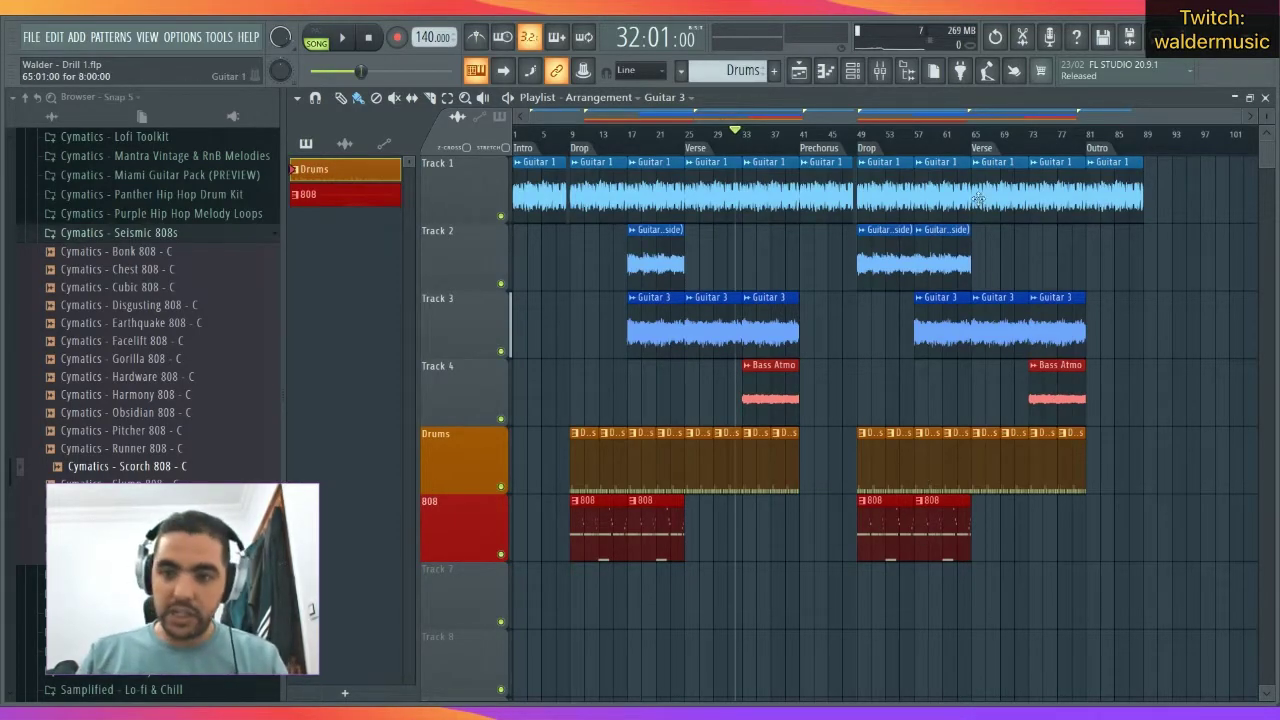
click(1057, 142)
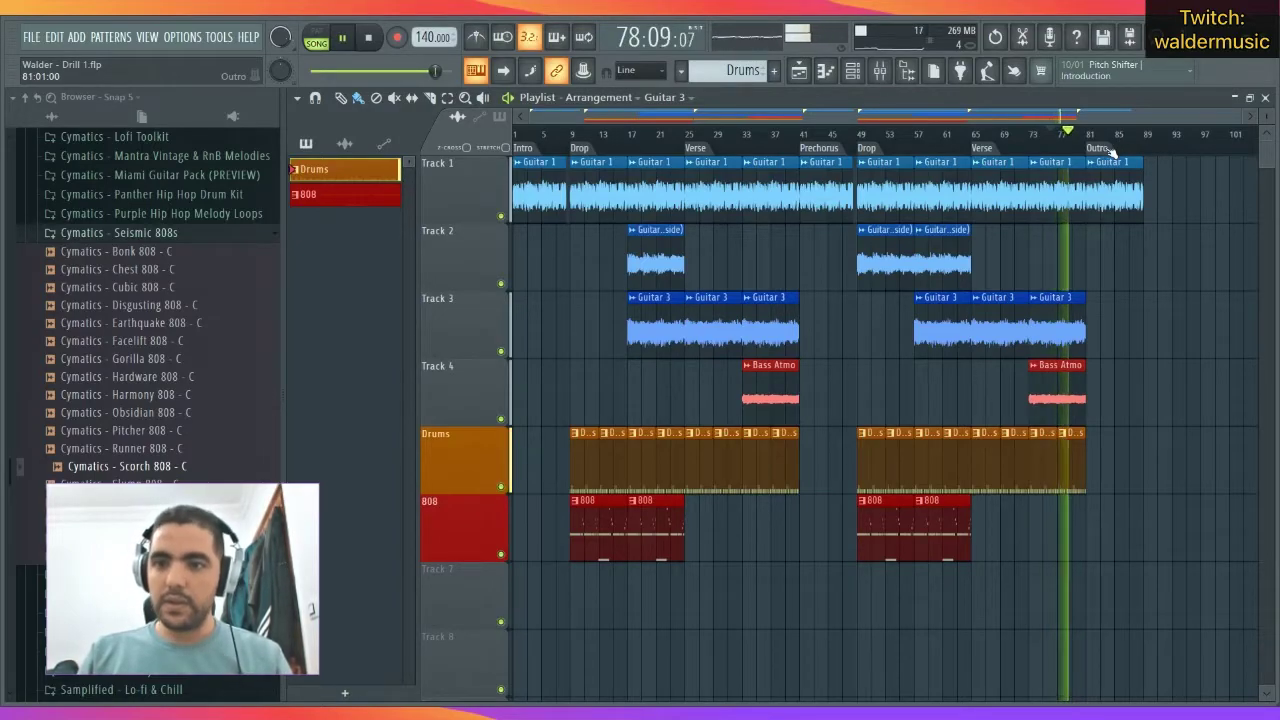
key(space)
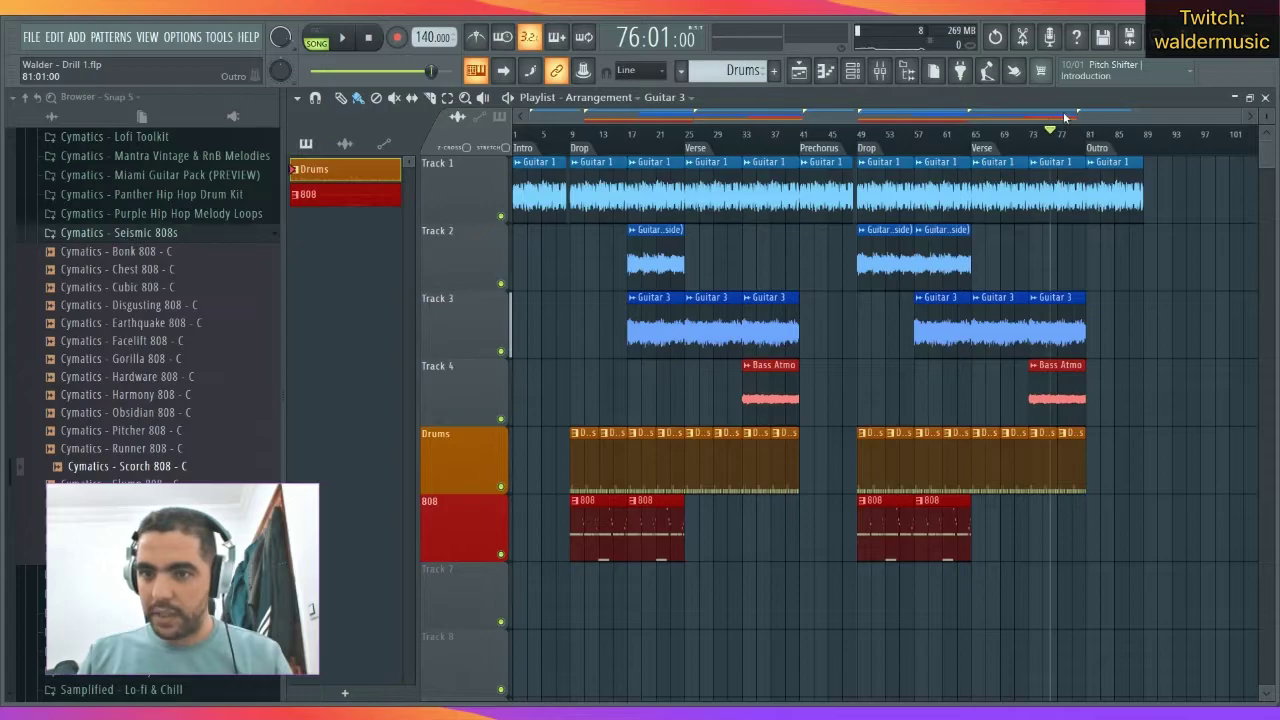
Rename the Outro marker at bar 81 as Prechorus.
scroll(1061, 134, right, 2)
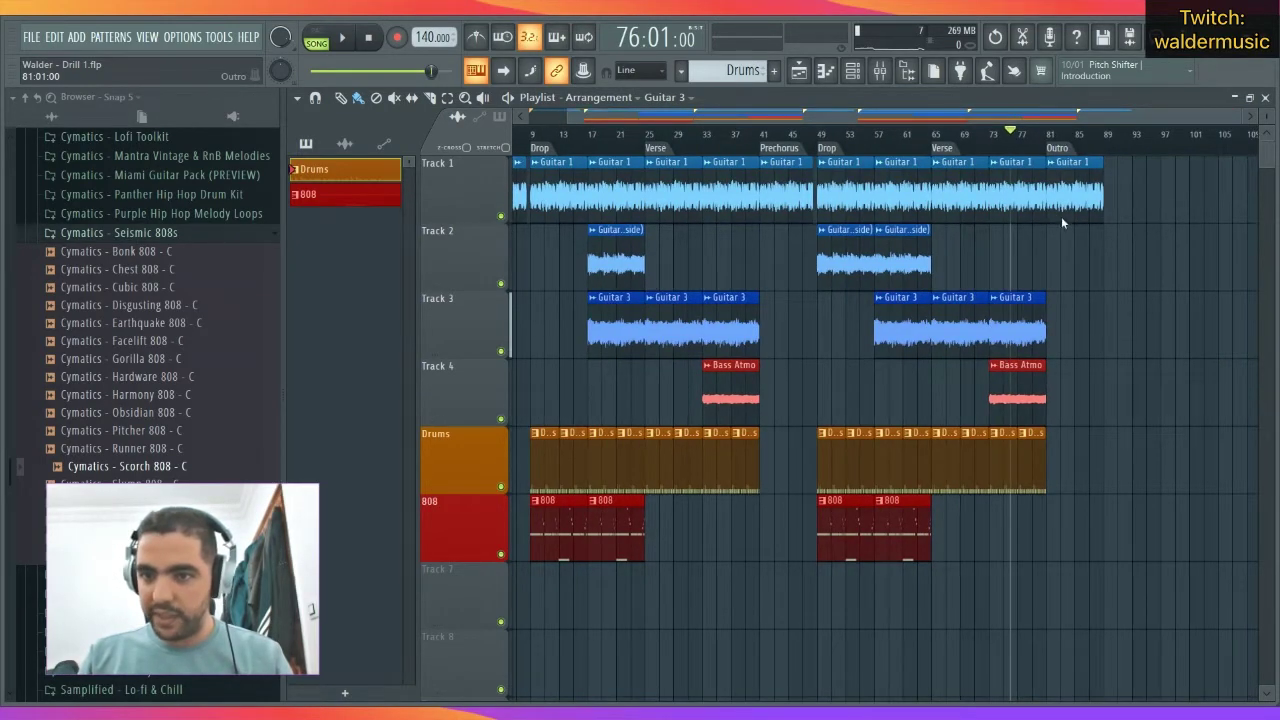
click(1113, 257)
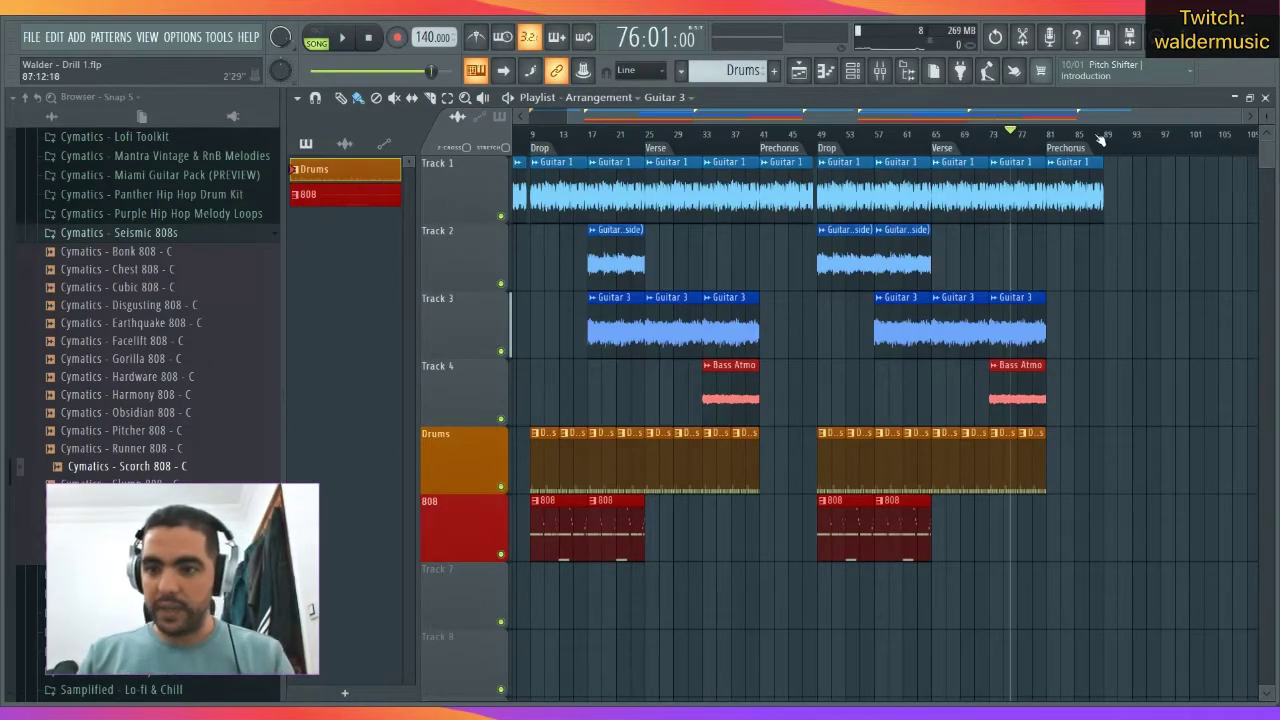
scroll(675, 540, left, 2)
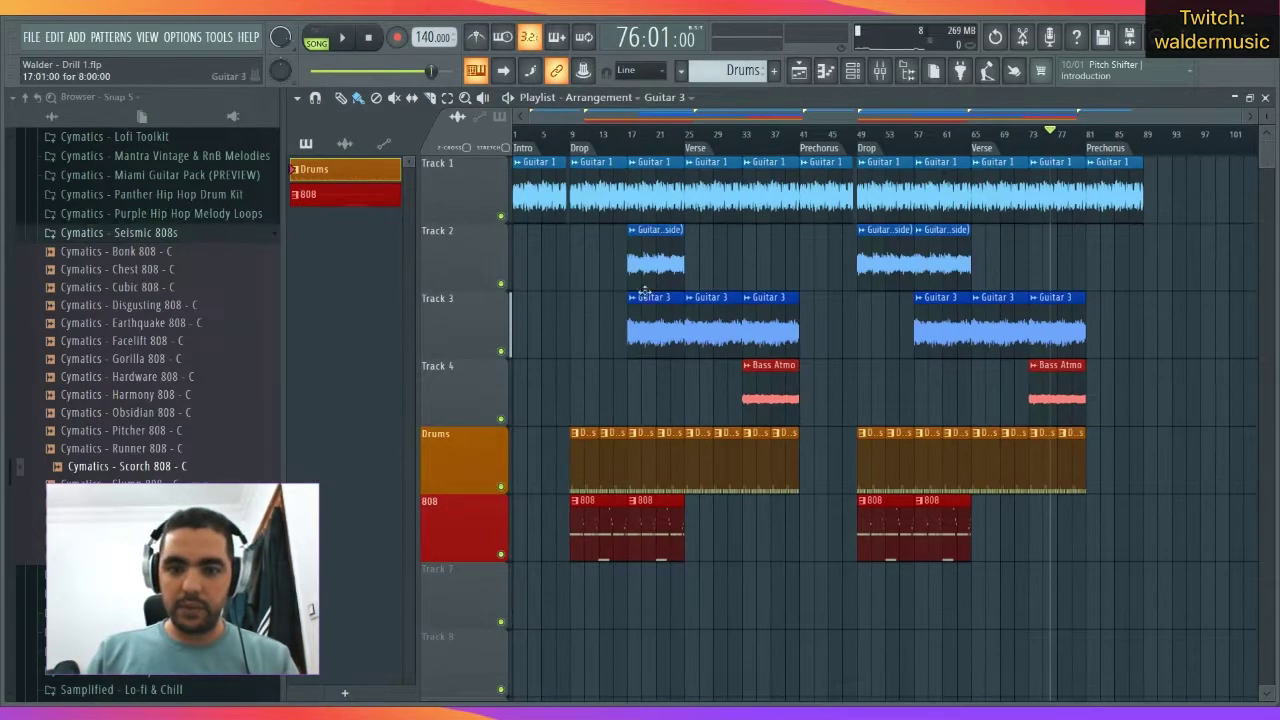
Copy all clips of the first drop to bar 89 and add a marker there named Drop / Outro.
drag(675, 540, 1158, 185)
click(1146, 147)
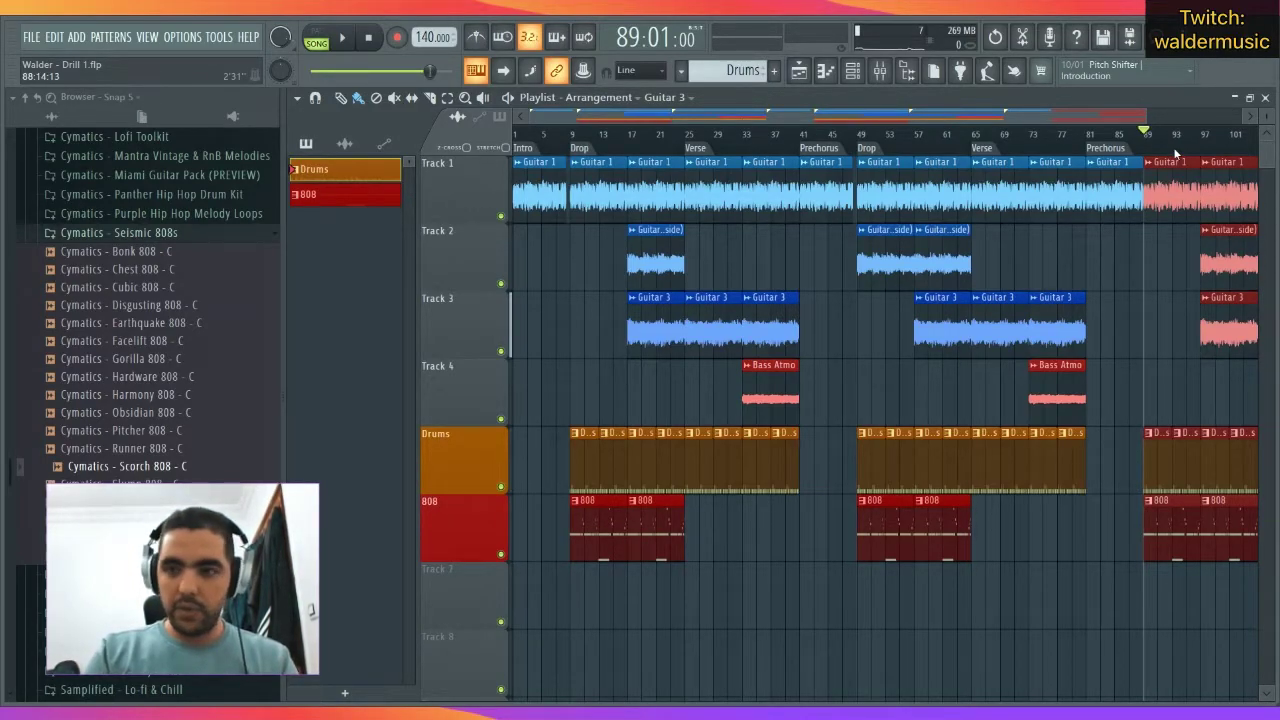
key(Return)
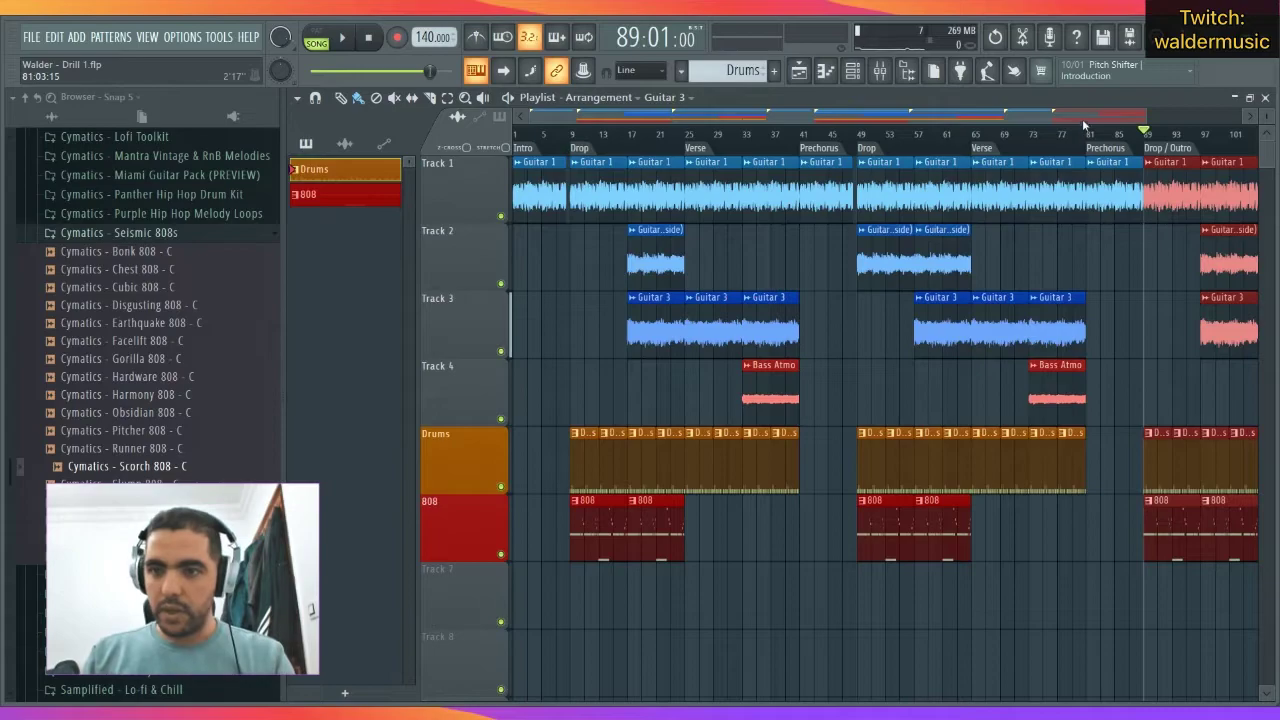
drag(1092, 118, 1184, 119)
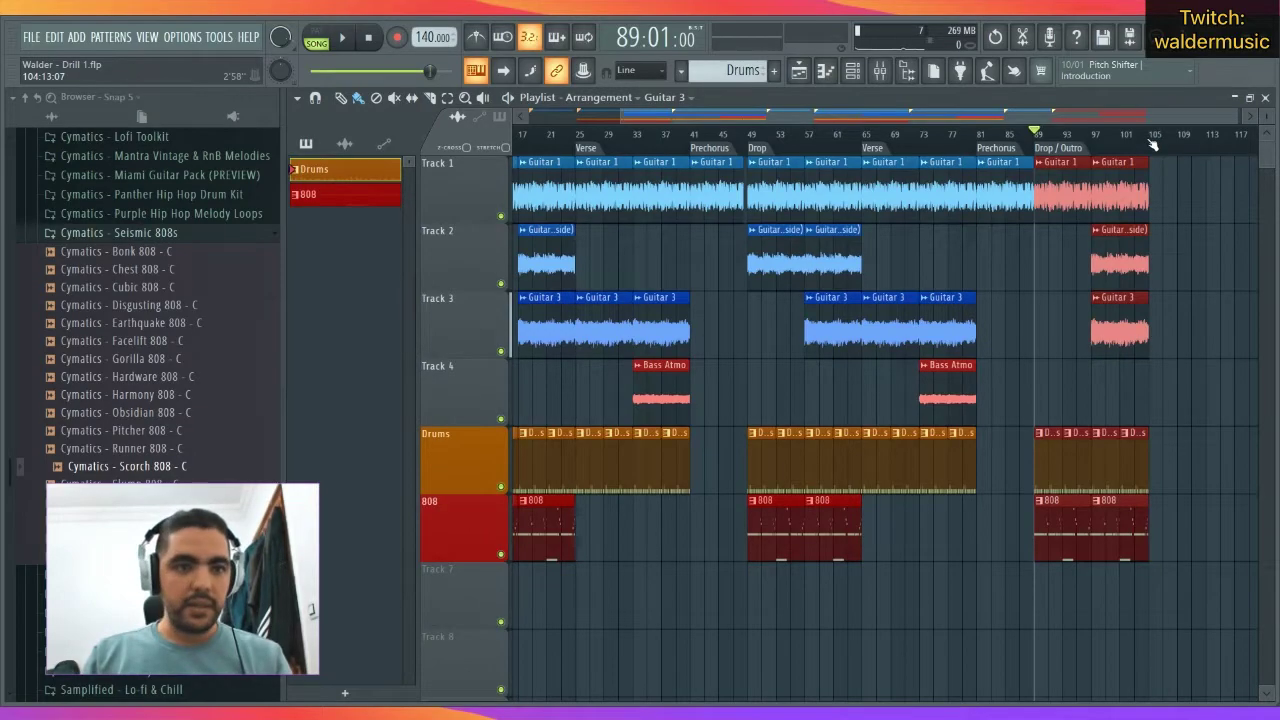
ctrl+click(1197, 230)
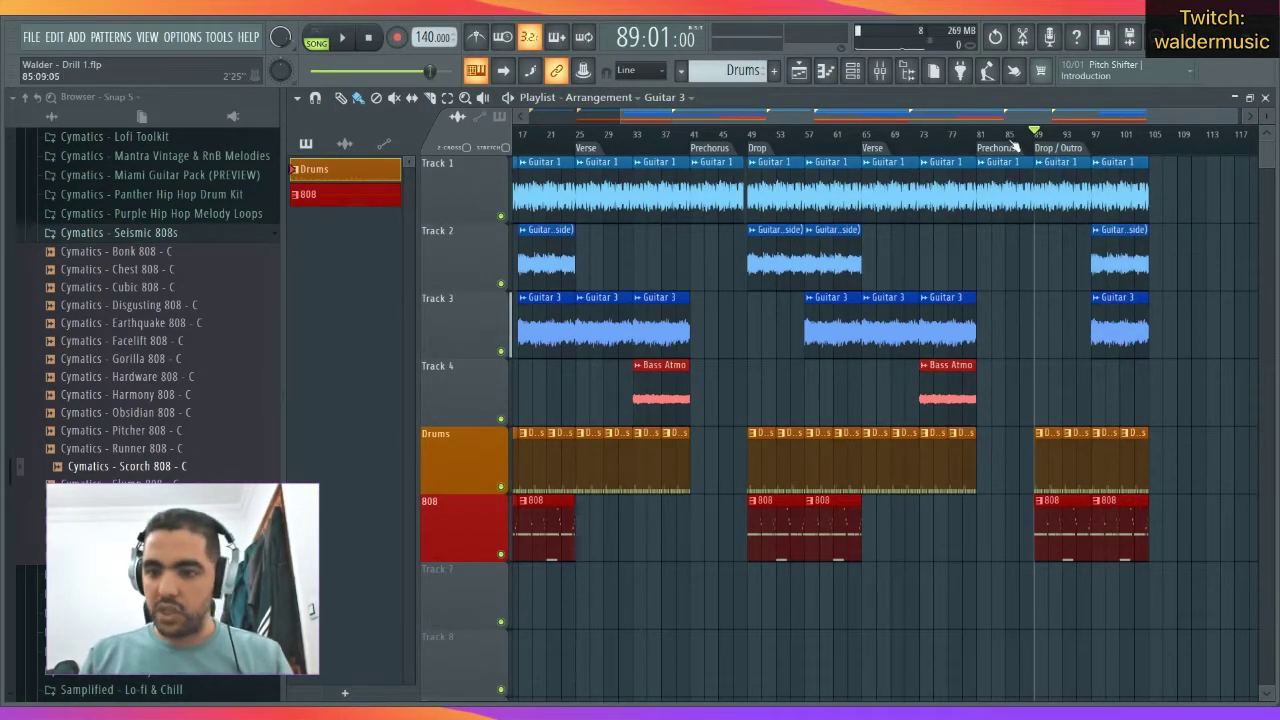
Select the Bass Atmo clip at bar 73 on Track 4.
scroll(1043, 131, down, 1)
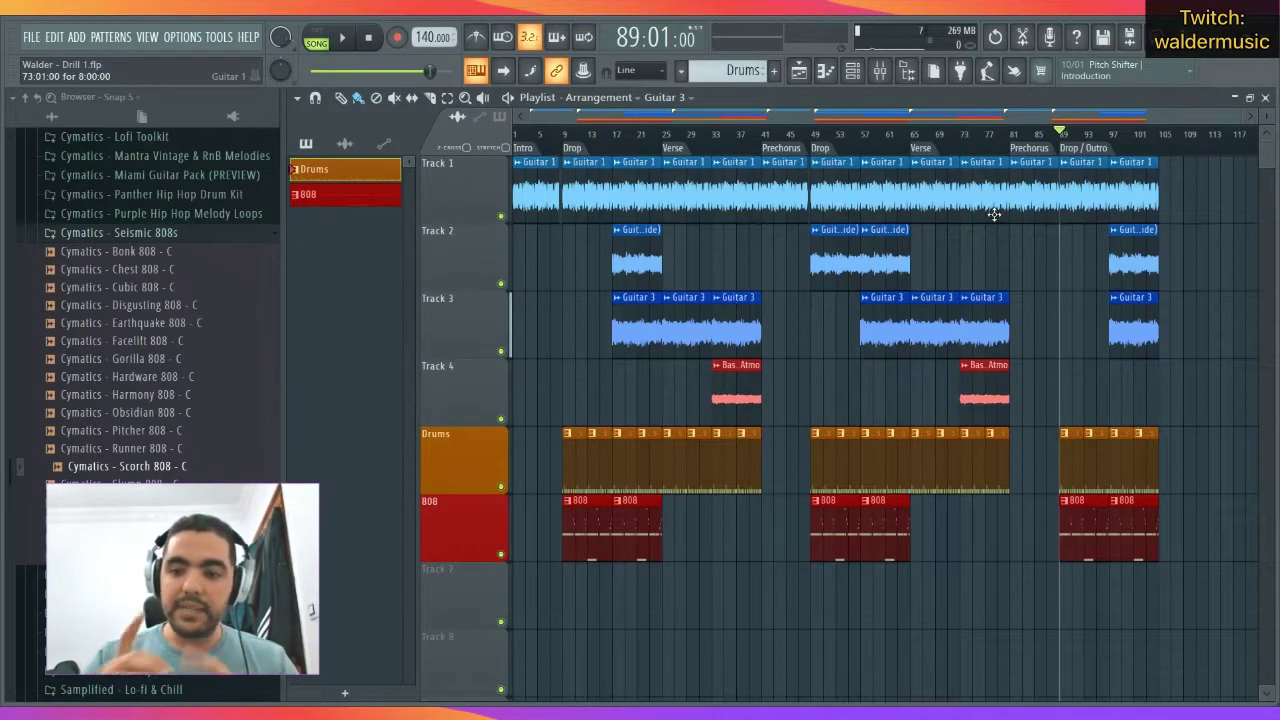
click(990, 398)
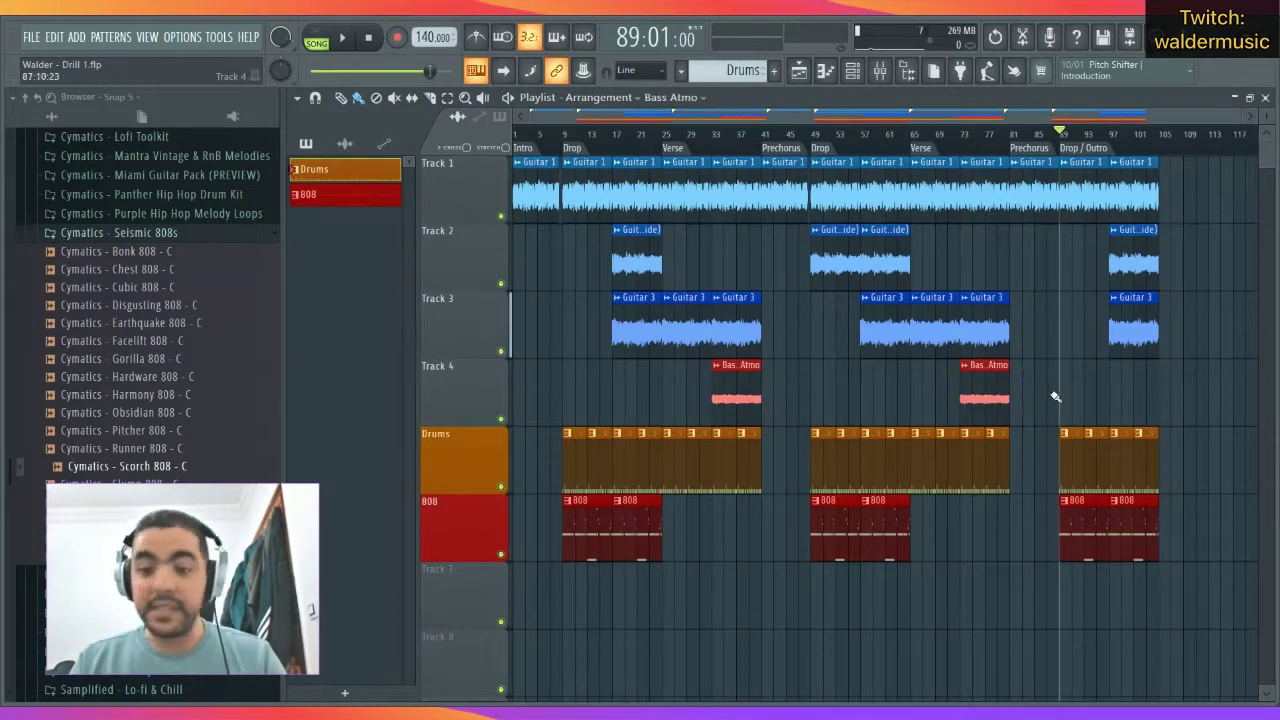